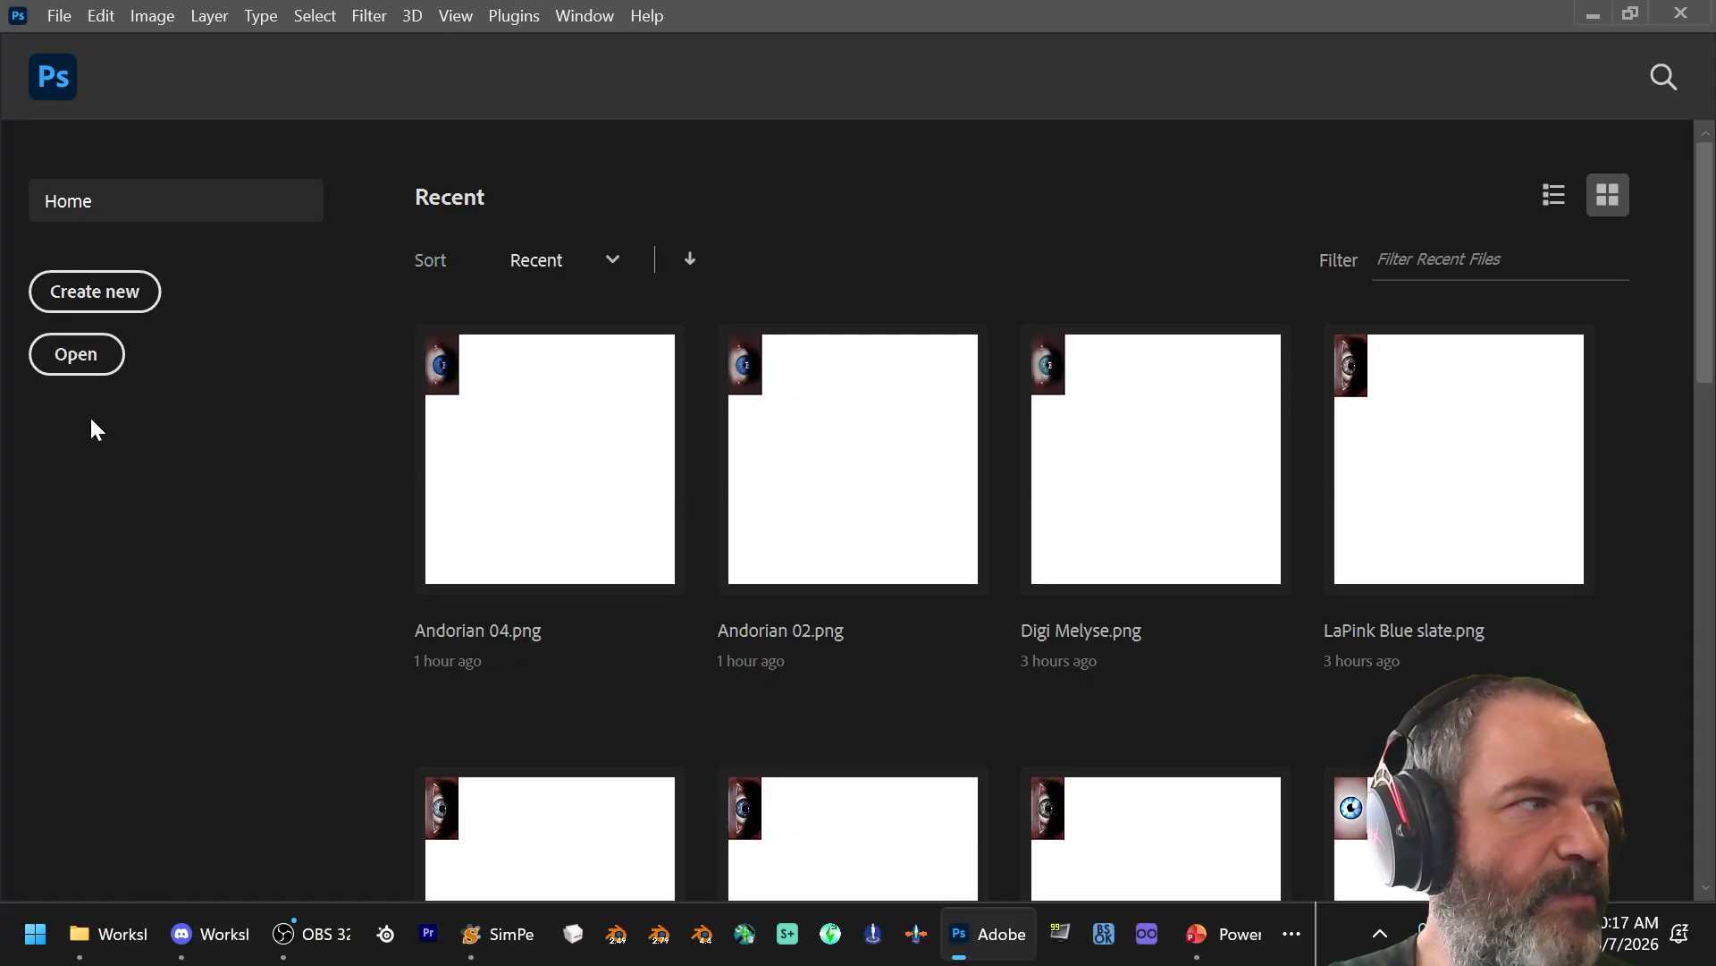
# Step: Open Custom face WIP.jpg and Whysim 31 Face.png together from the Skinblending folder inside Skin to Win 4 on the Desktop
pyautogui.click(81, 359)
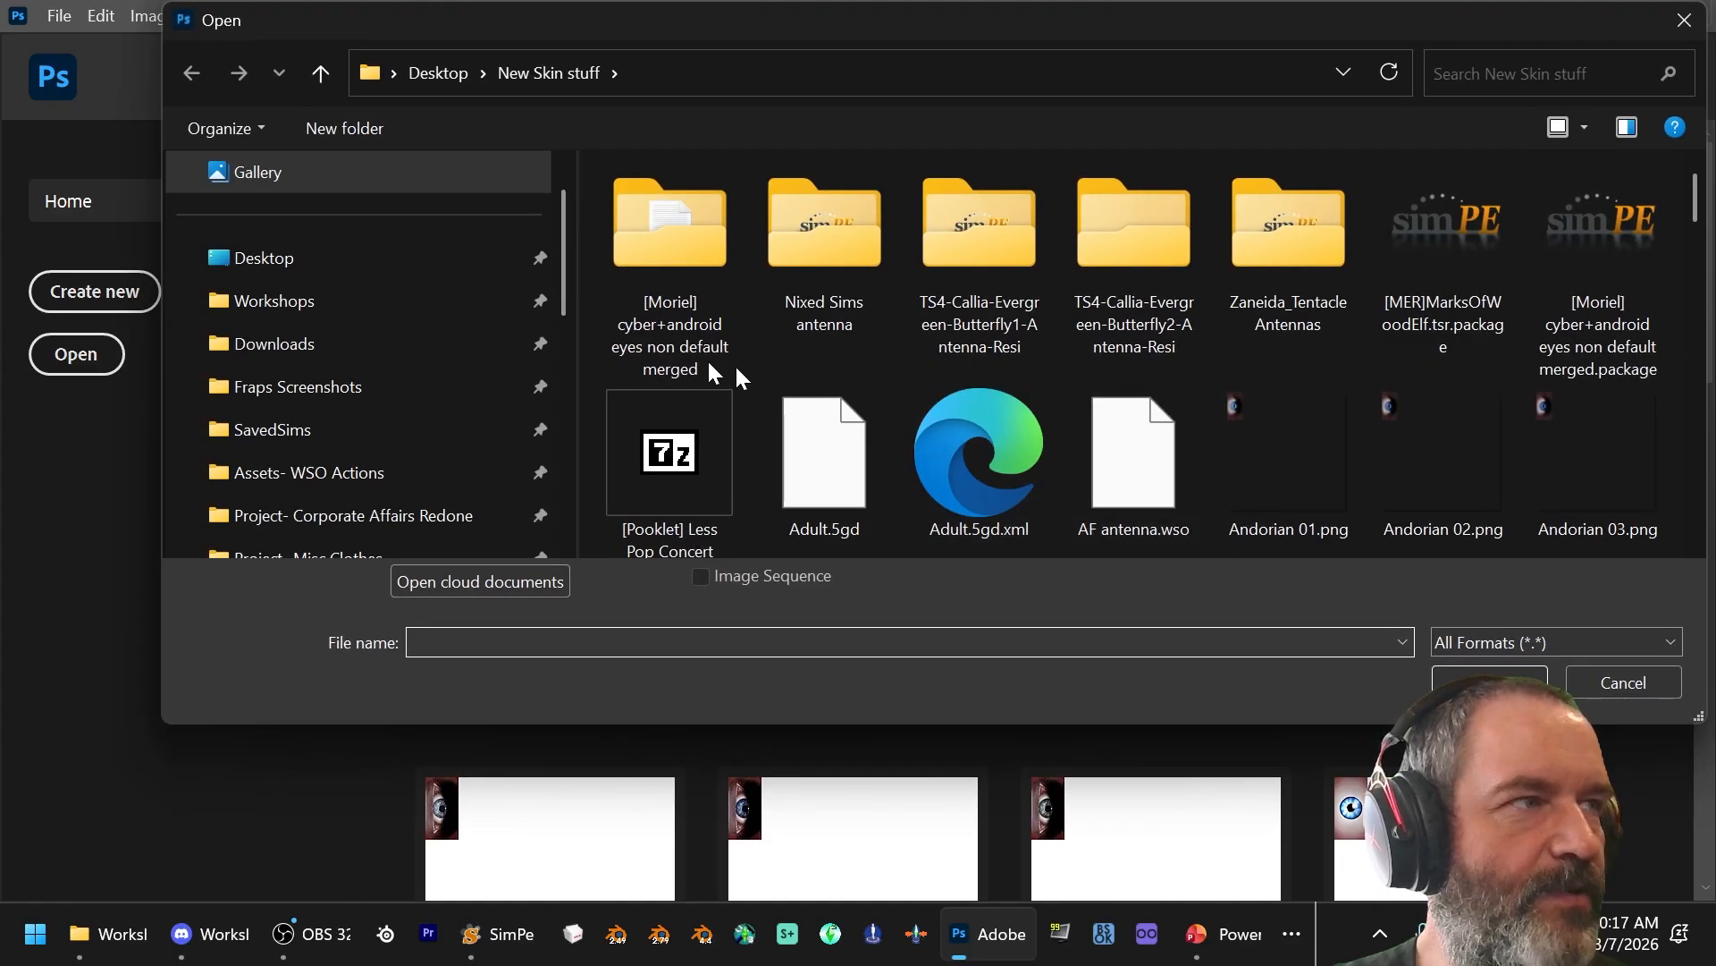
pyautogui.click(317, 267)
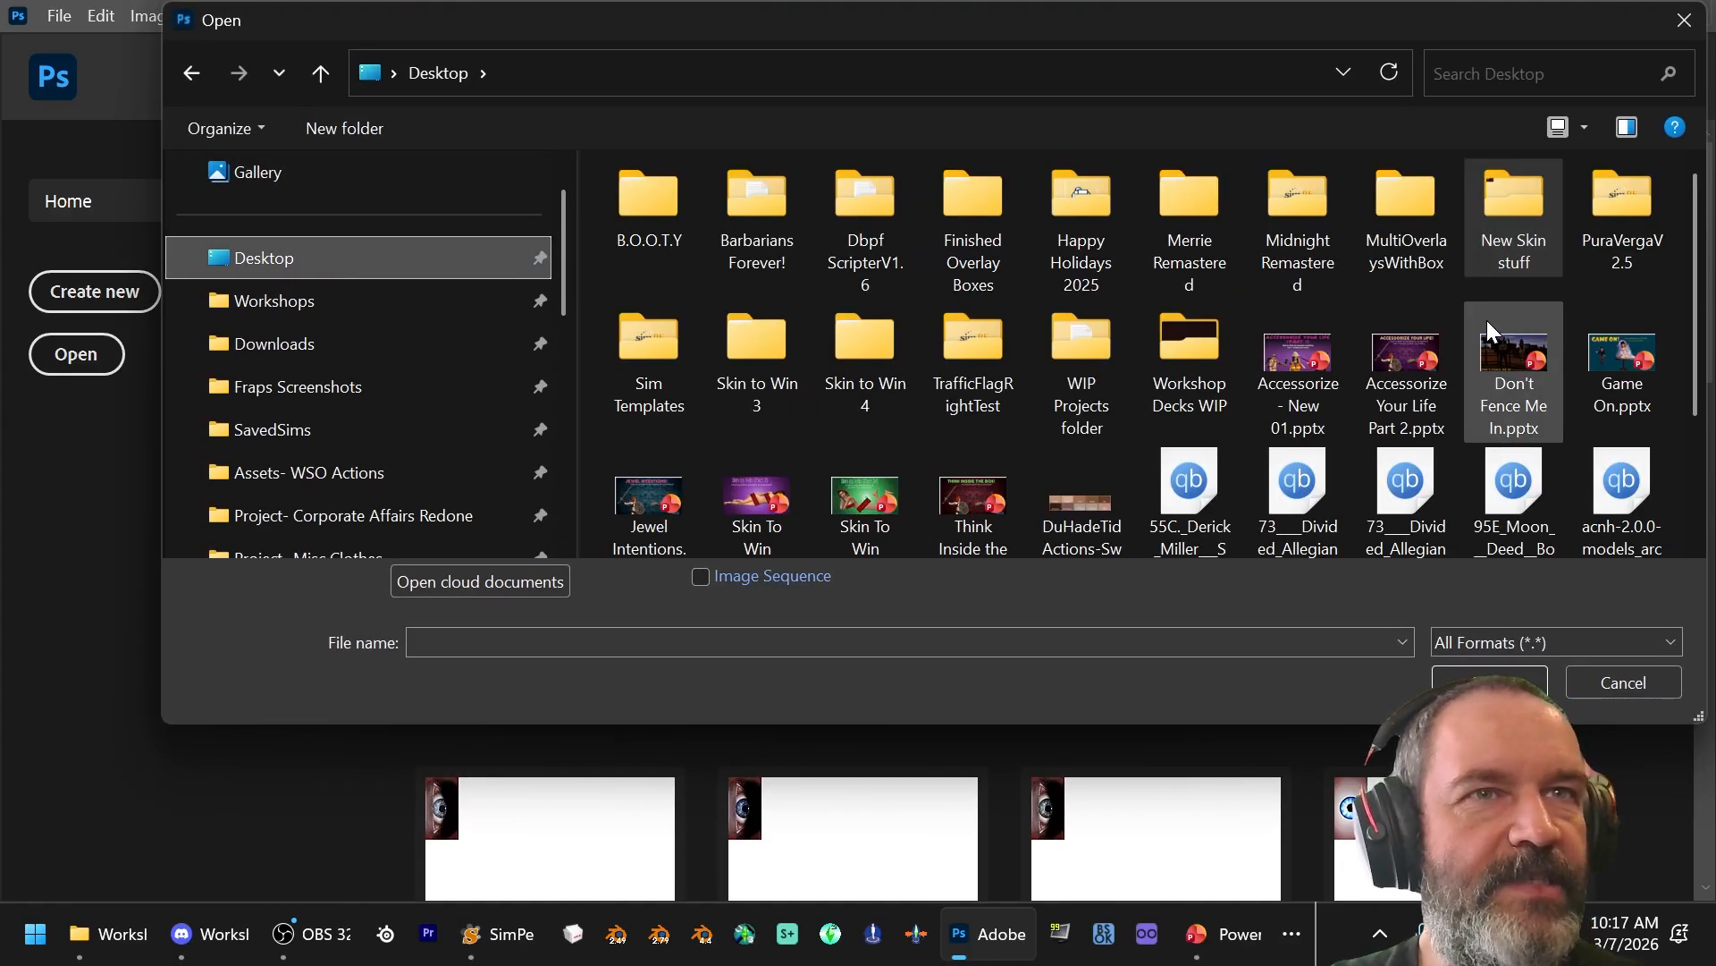
pyautogui.doubleClick(860, 364)
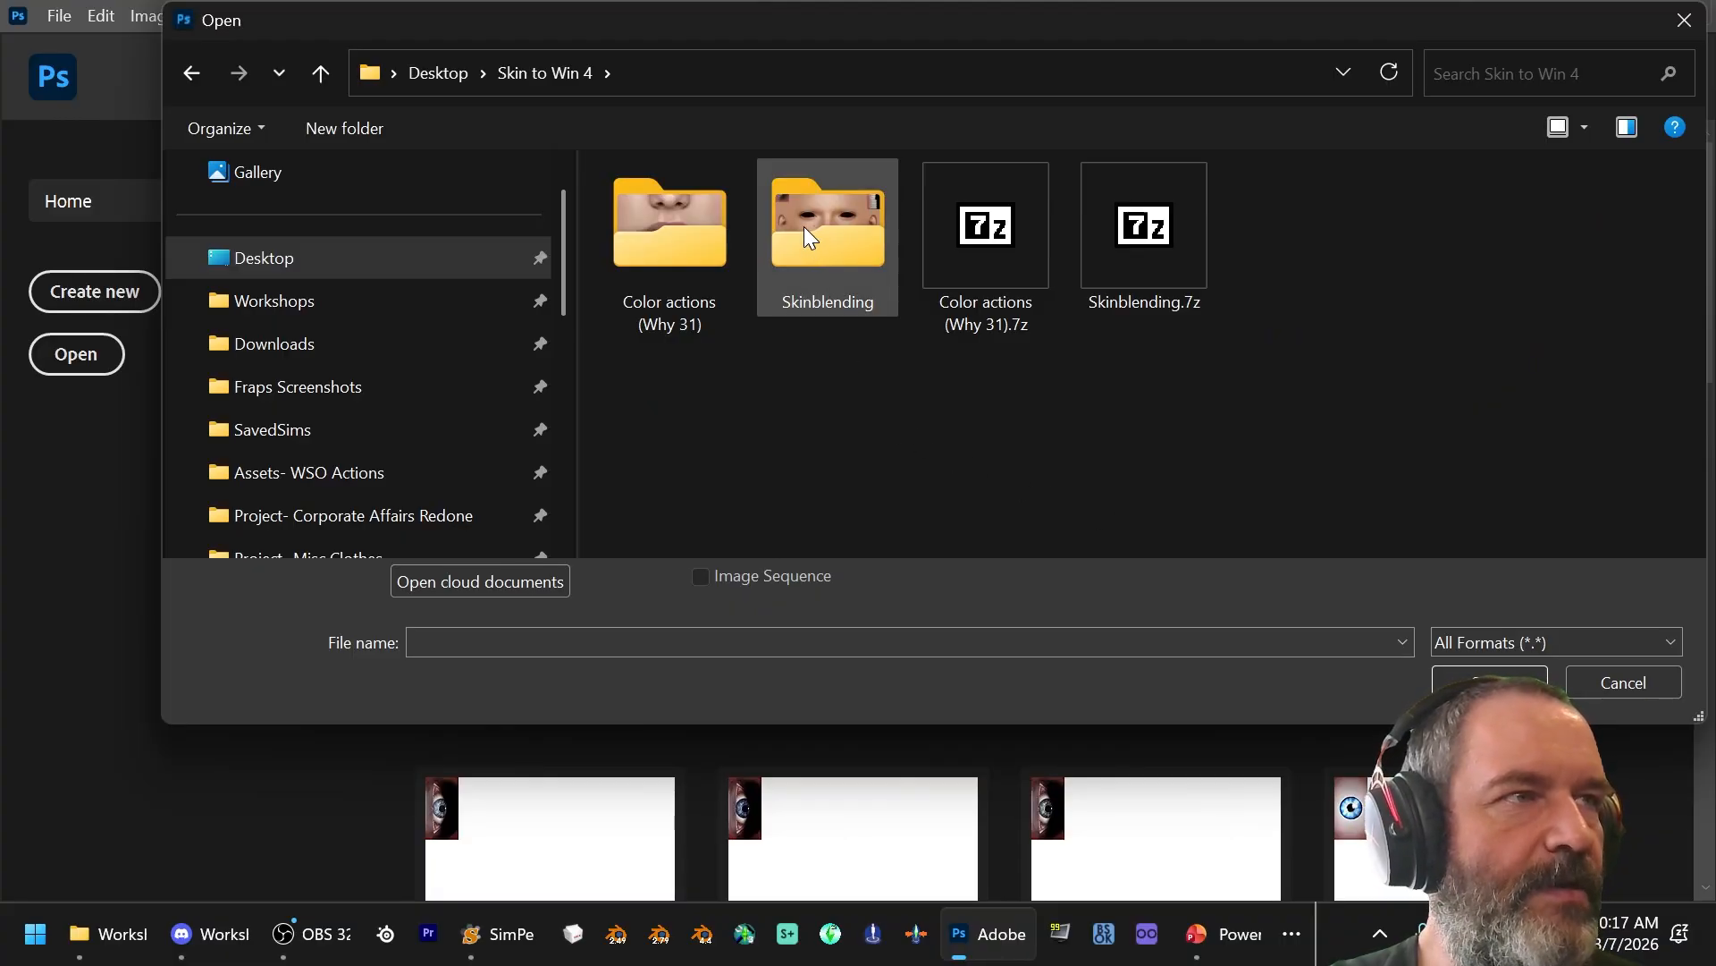
pyautogui.doubleClick(828, 255)
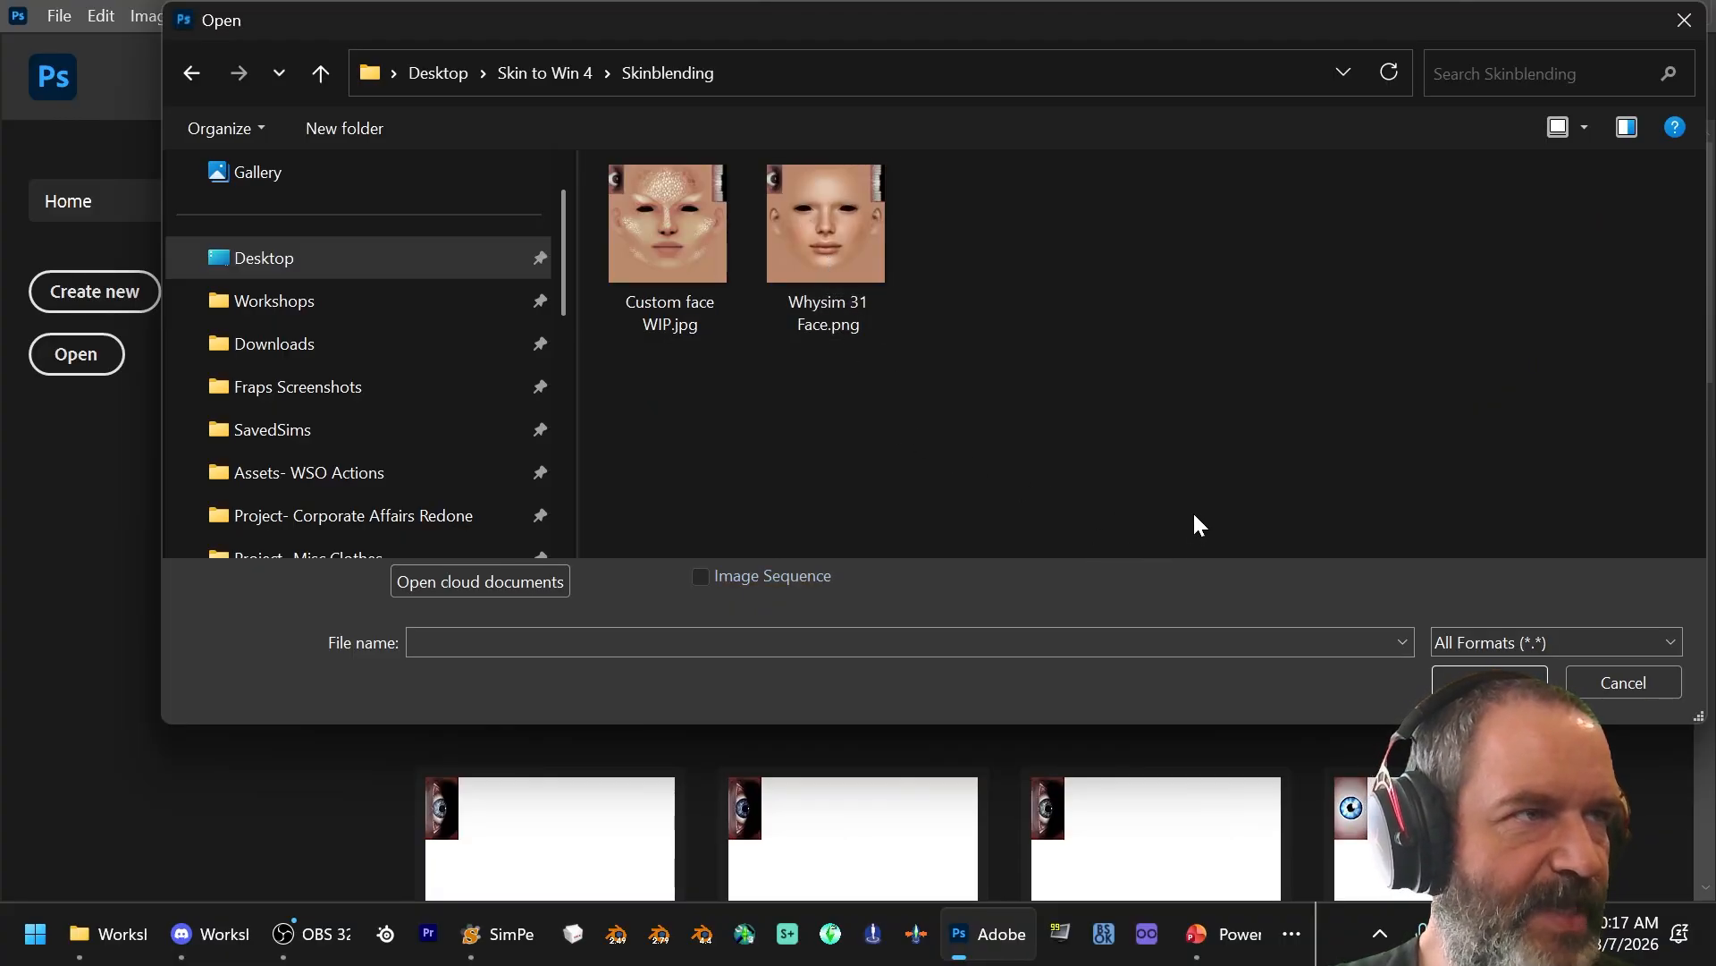
pyautogui.moveTo(1195, 509); pyautogui.dragTo(628, 216)
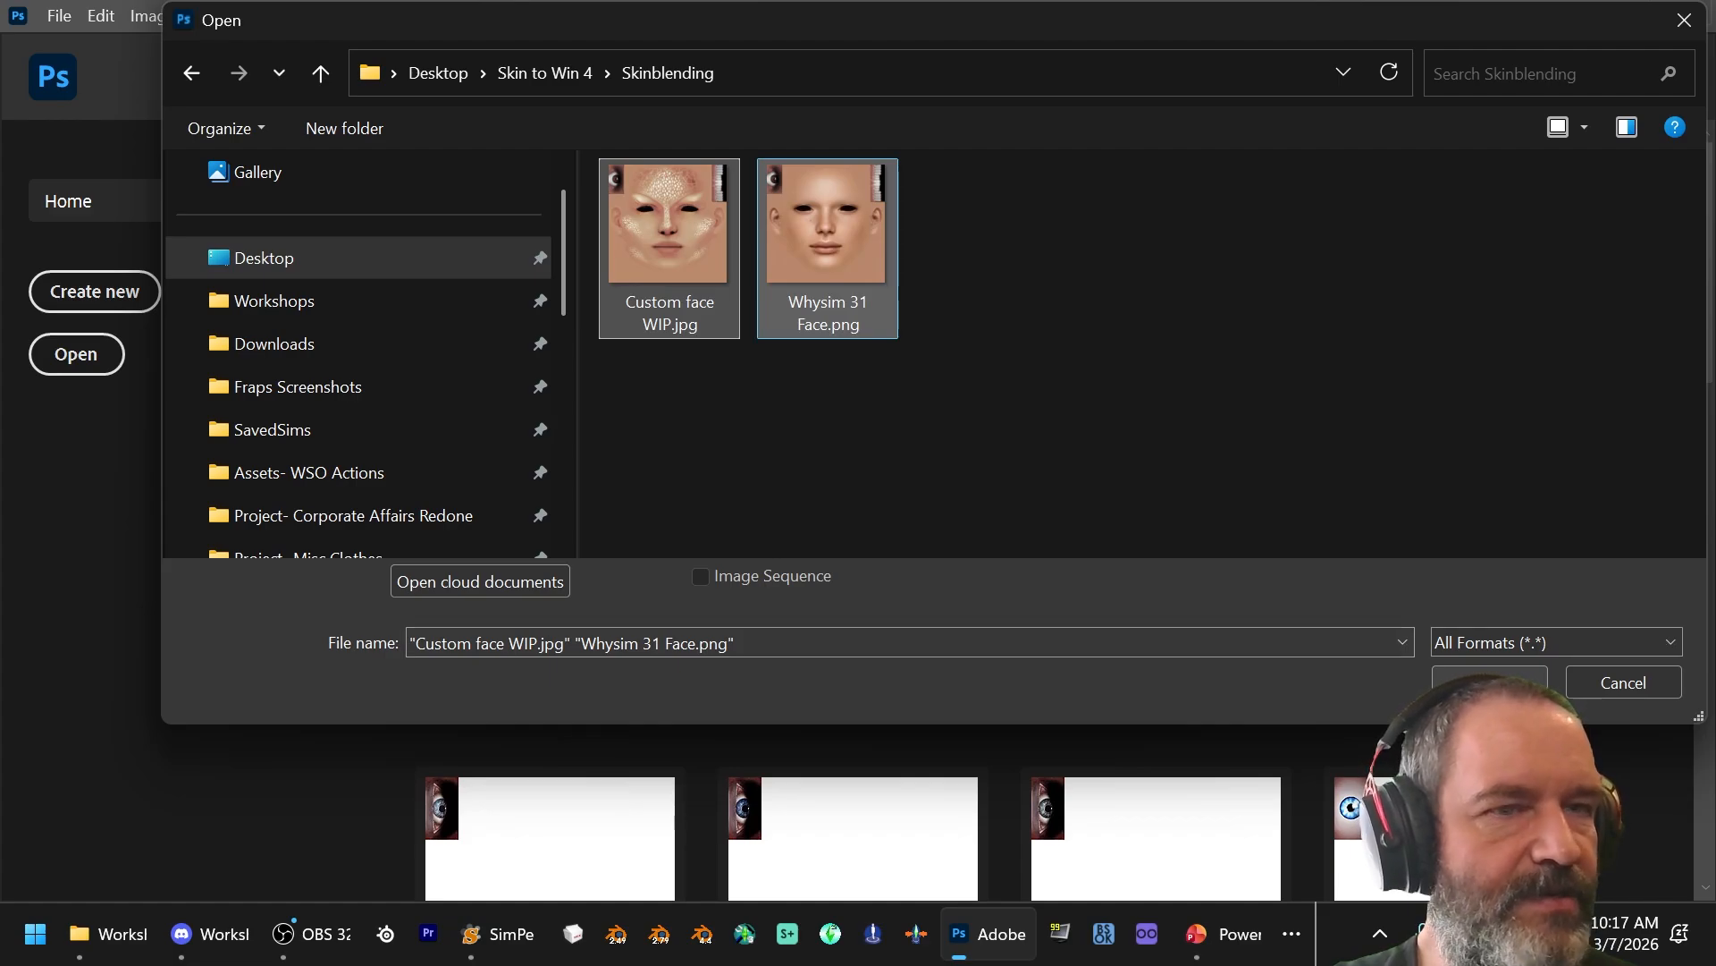
pyautogui.click(1490, 684)
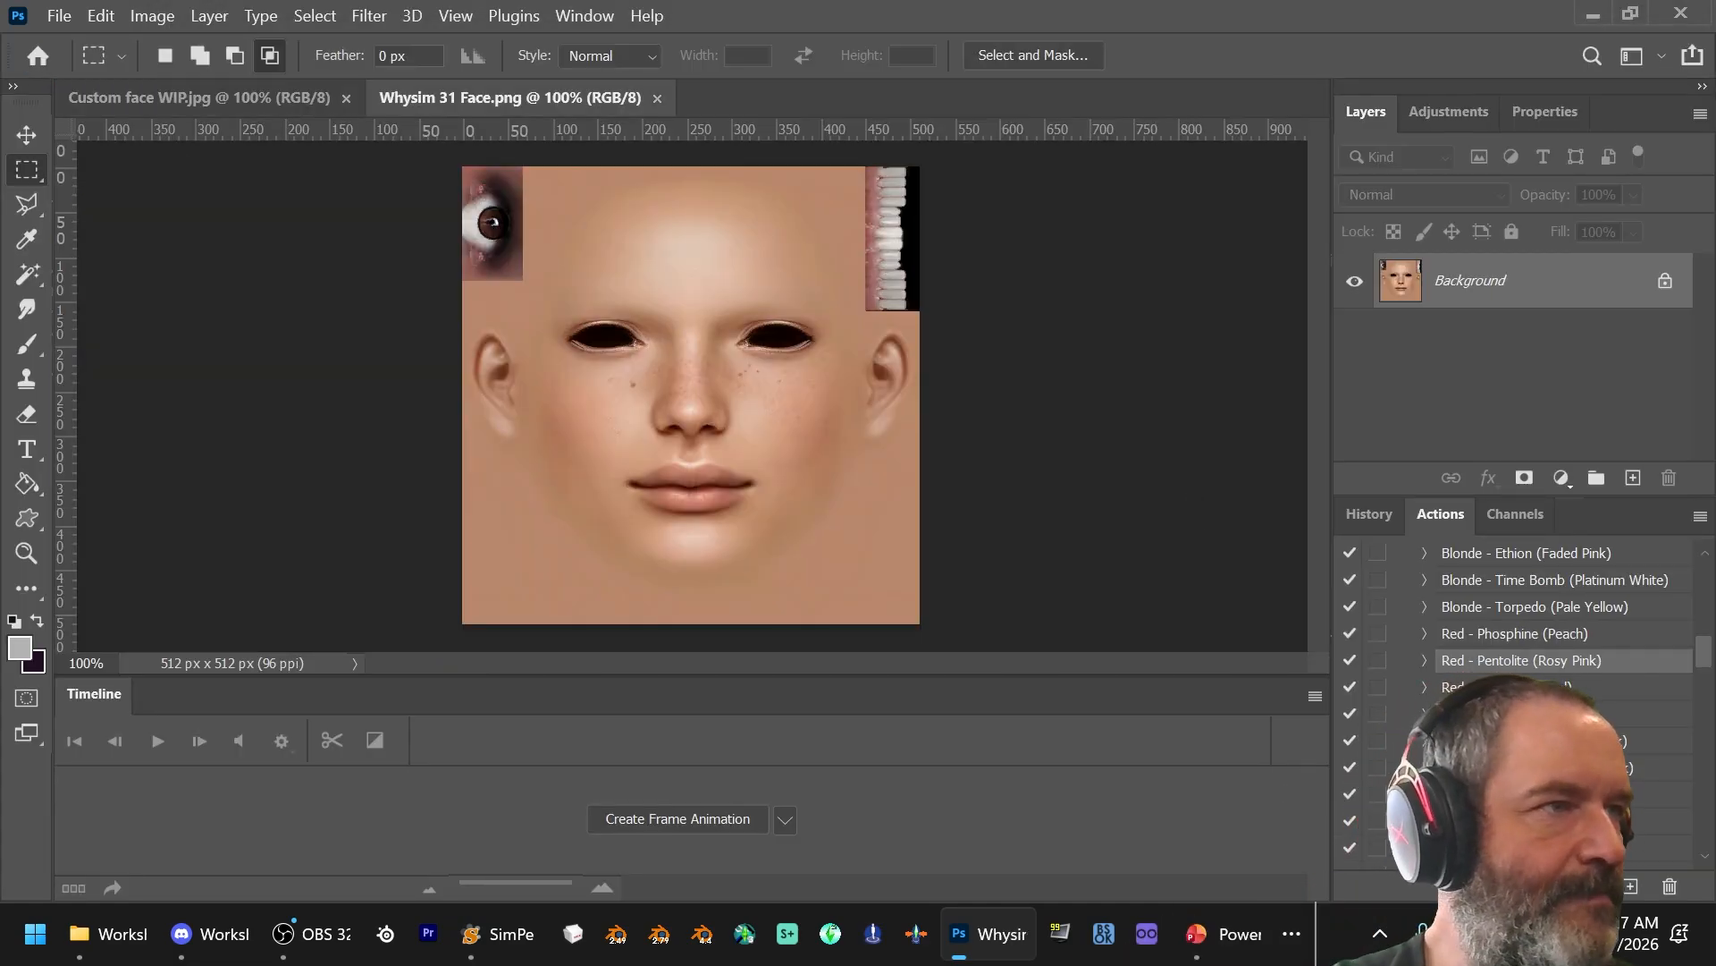
# Step: Copy the whole Custom face WIP.jpg image onto a new layer in Whysim 31 Face.png and hide it with an inverted layer mask
pyautogui.click(259, 97)
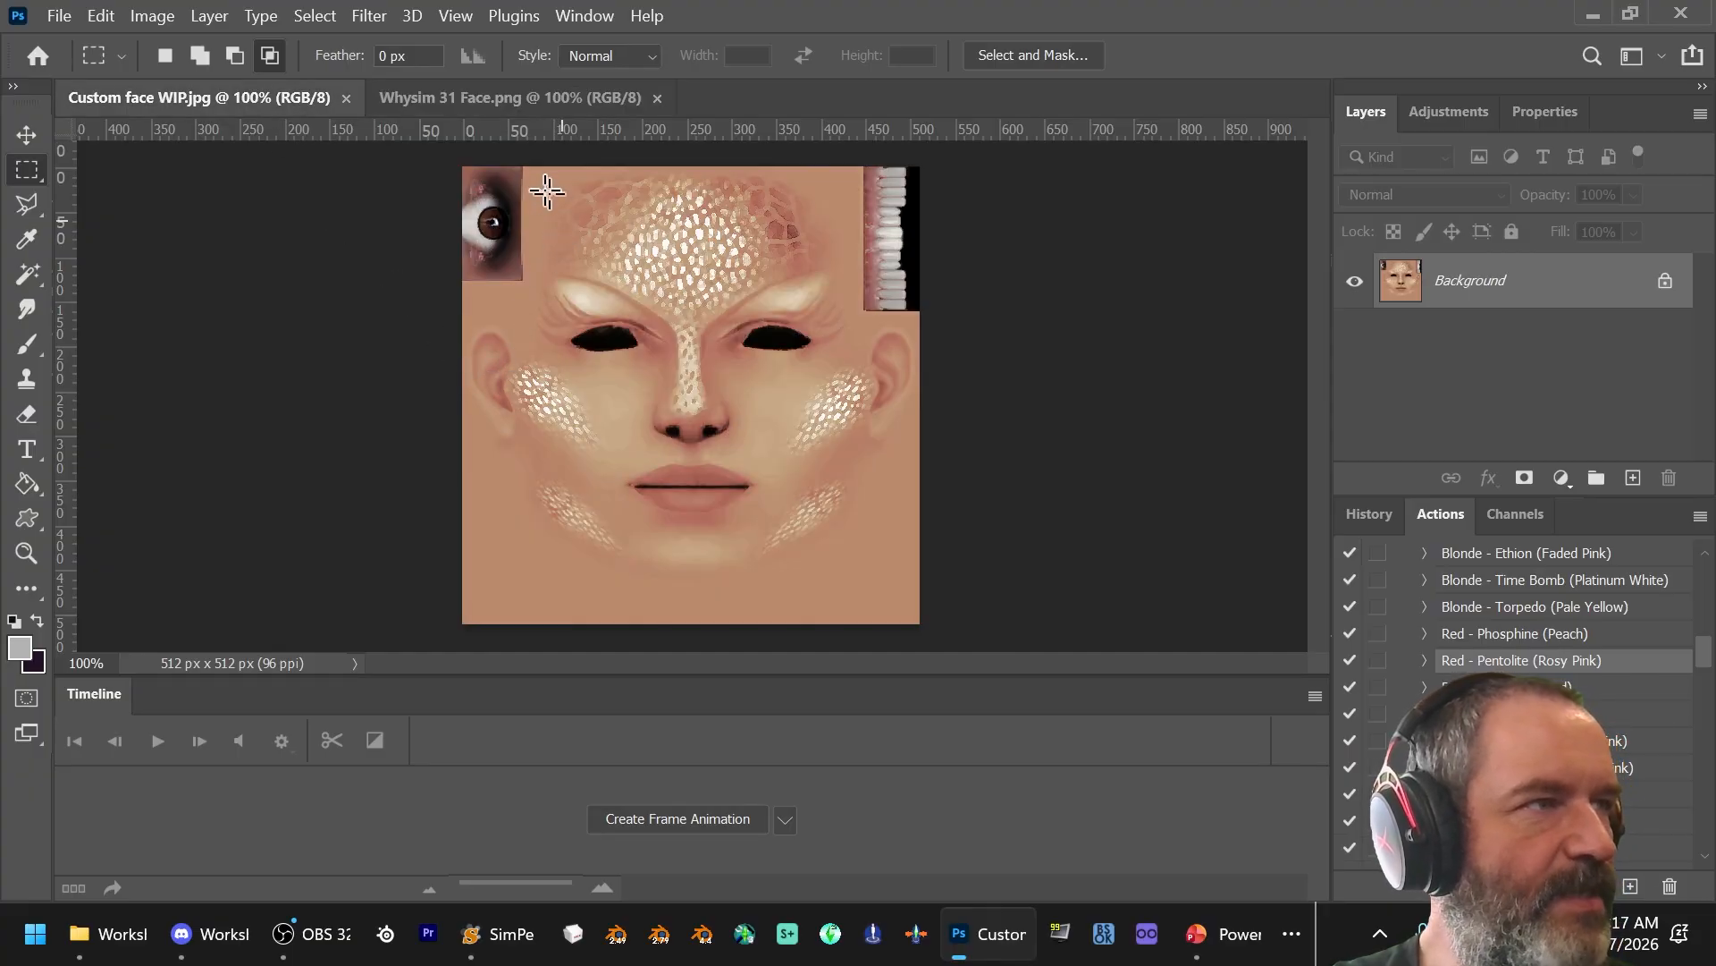
pyautogui.moveTo(454, 153); pyautogui.dragTo(930, 639)
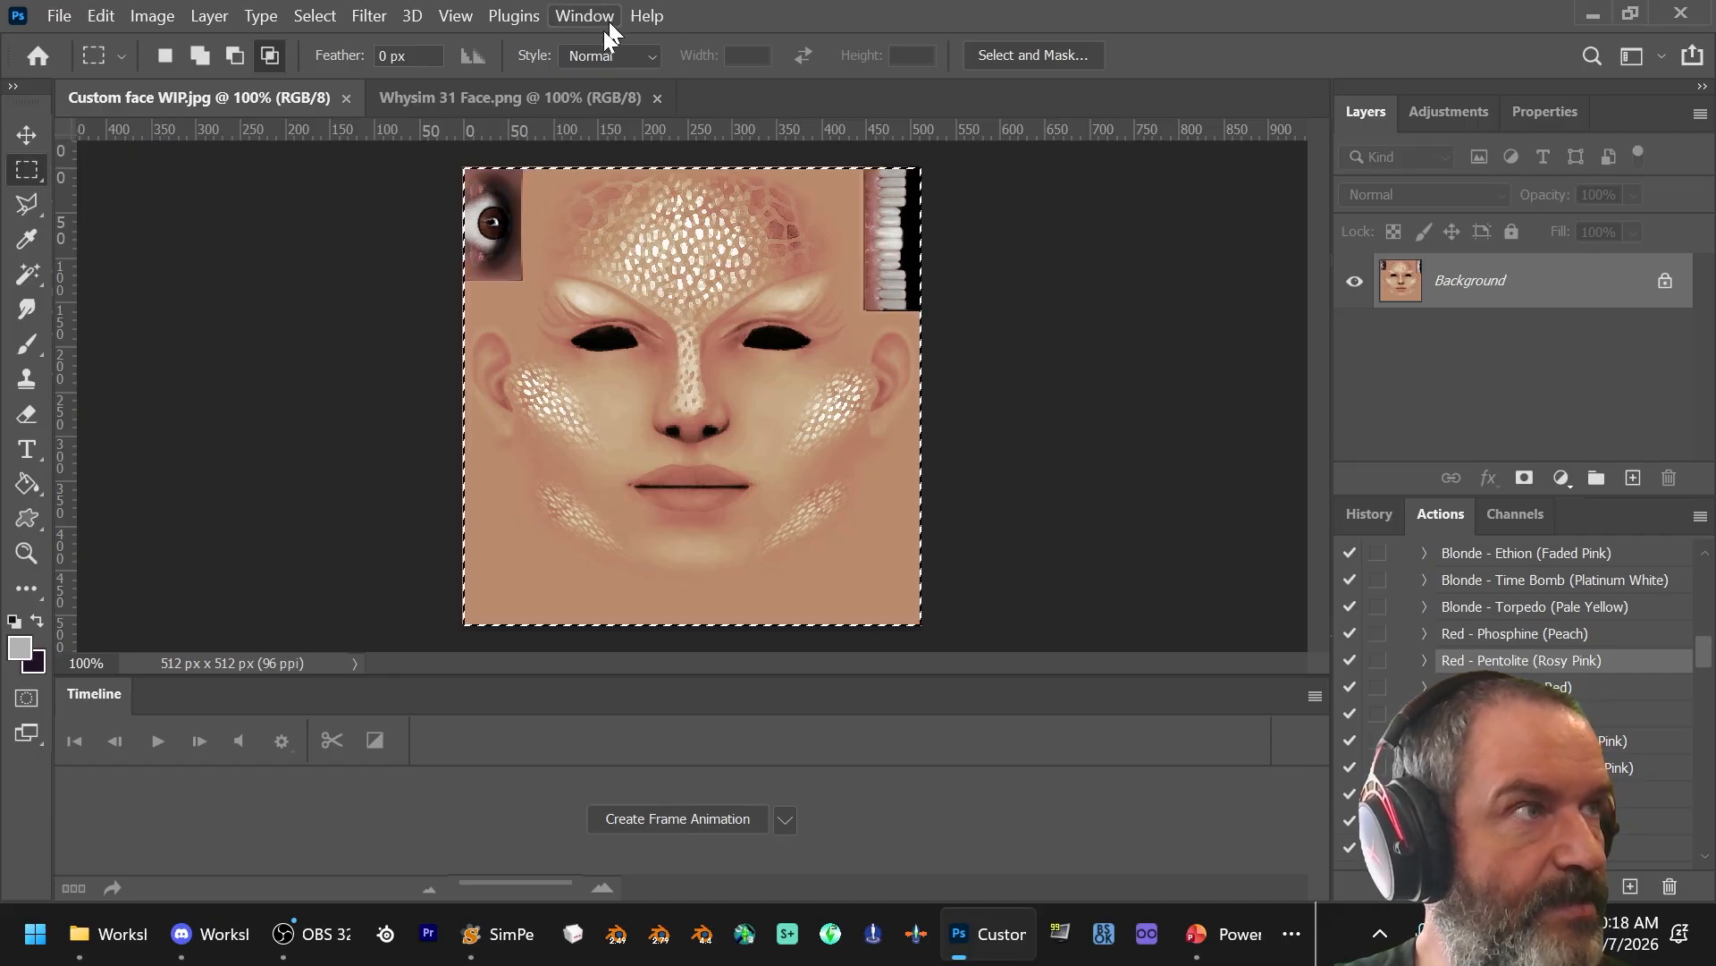
pyautogui.click(539, 98)
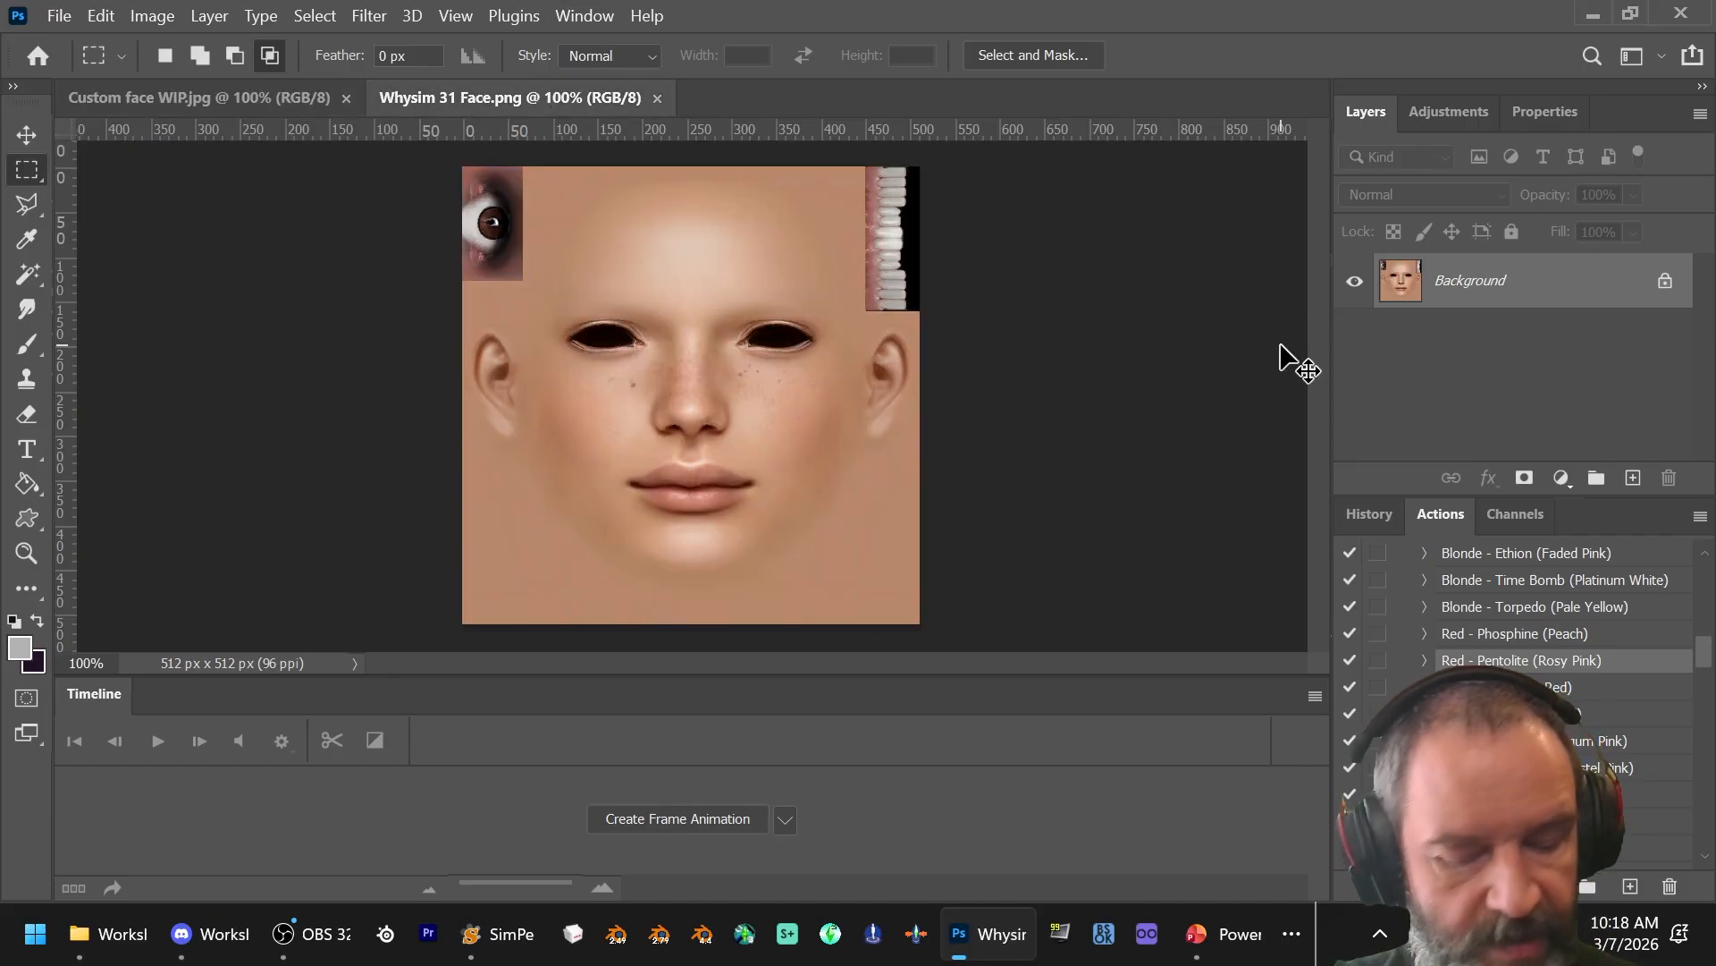
pyautogui.hotkey('ctrl', 'v')
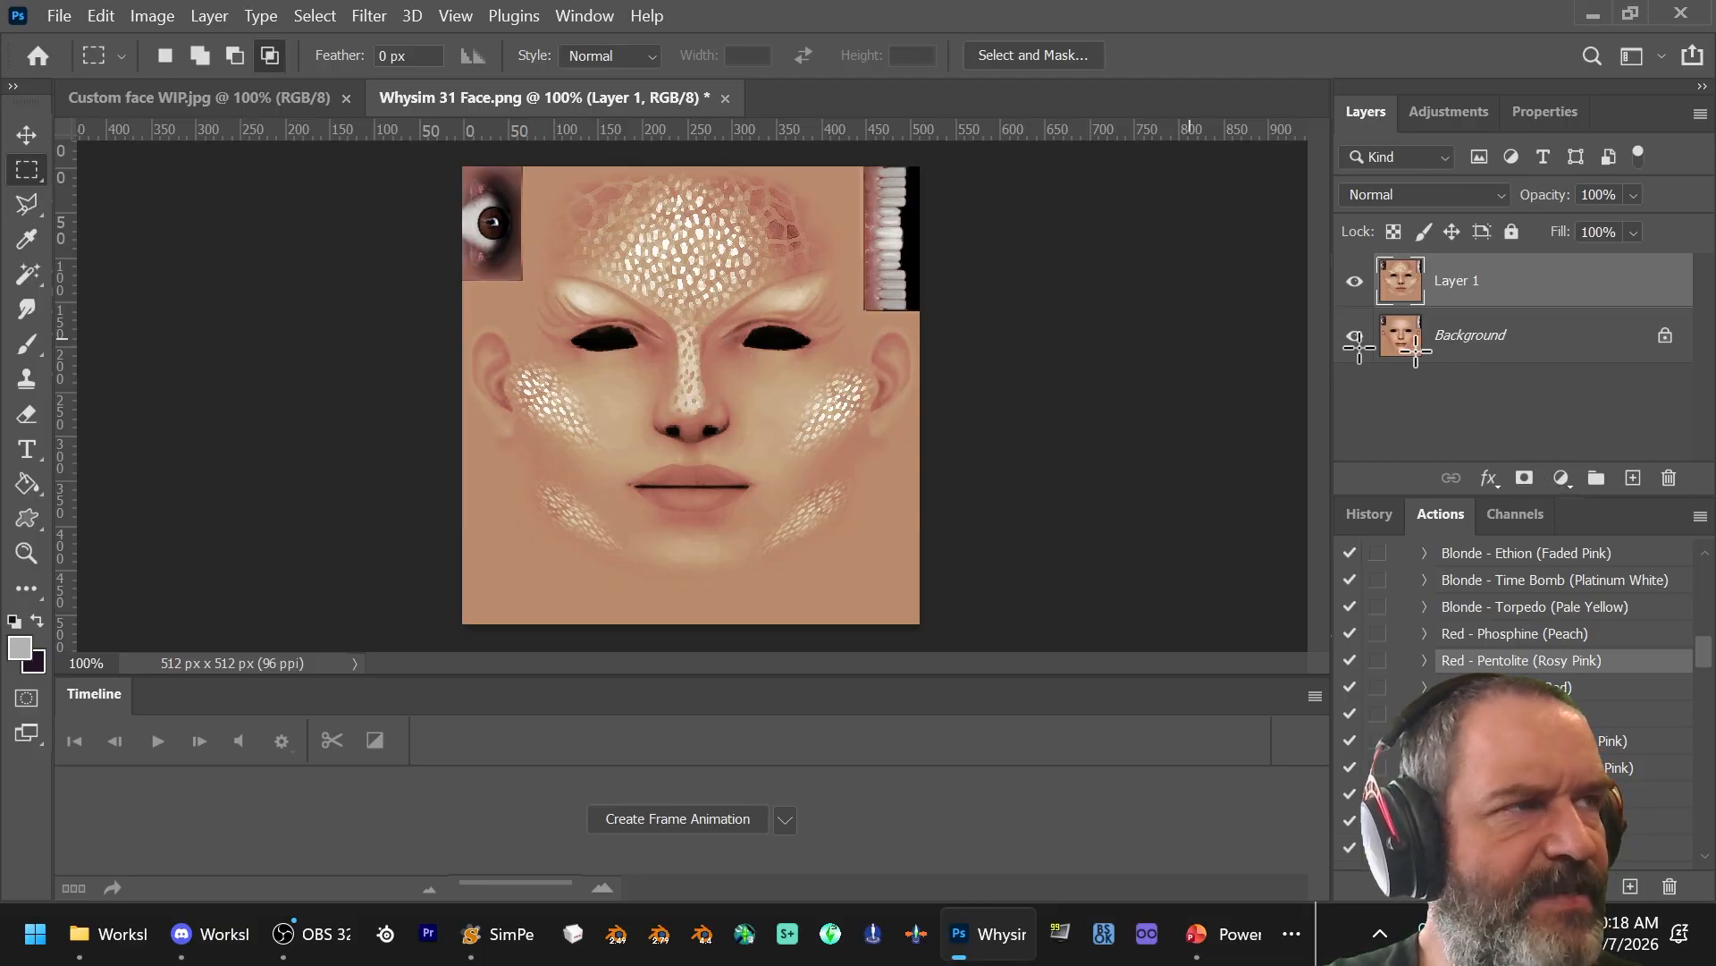
pyautogui.click(1525, 481)
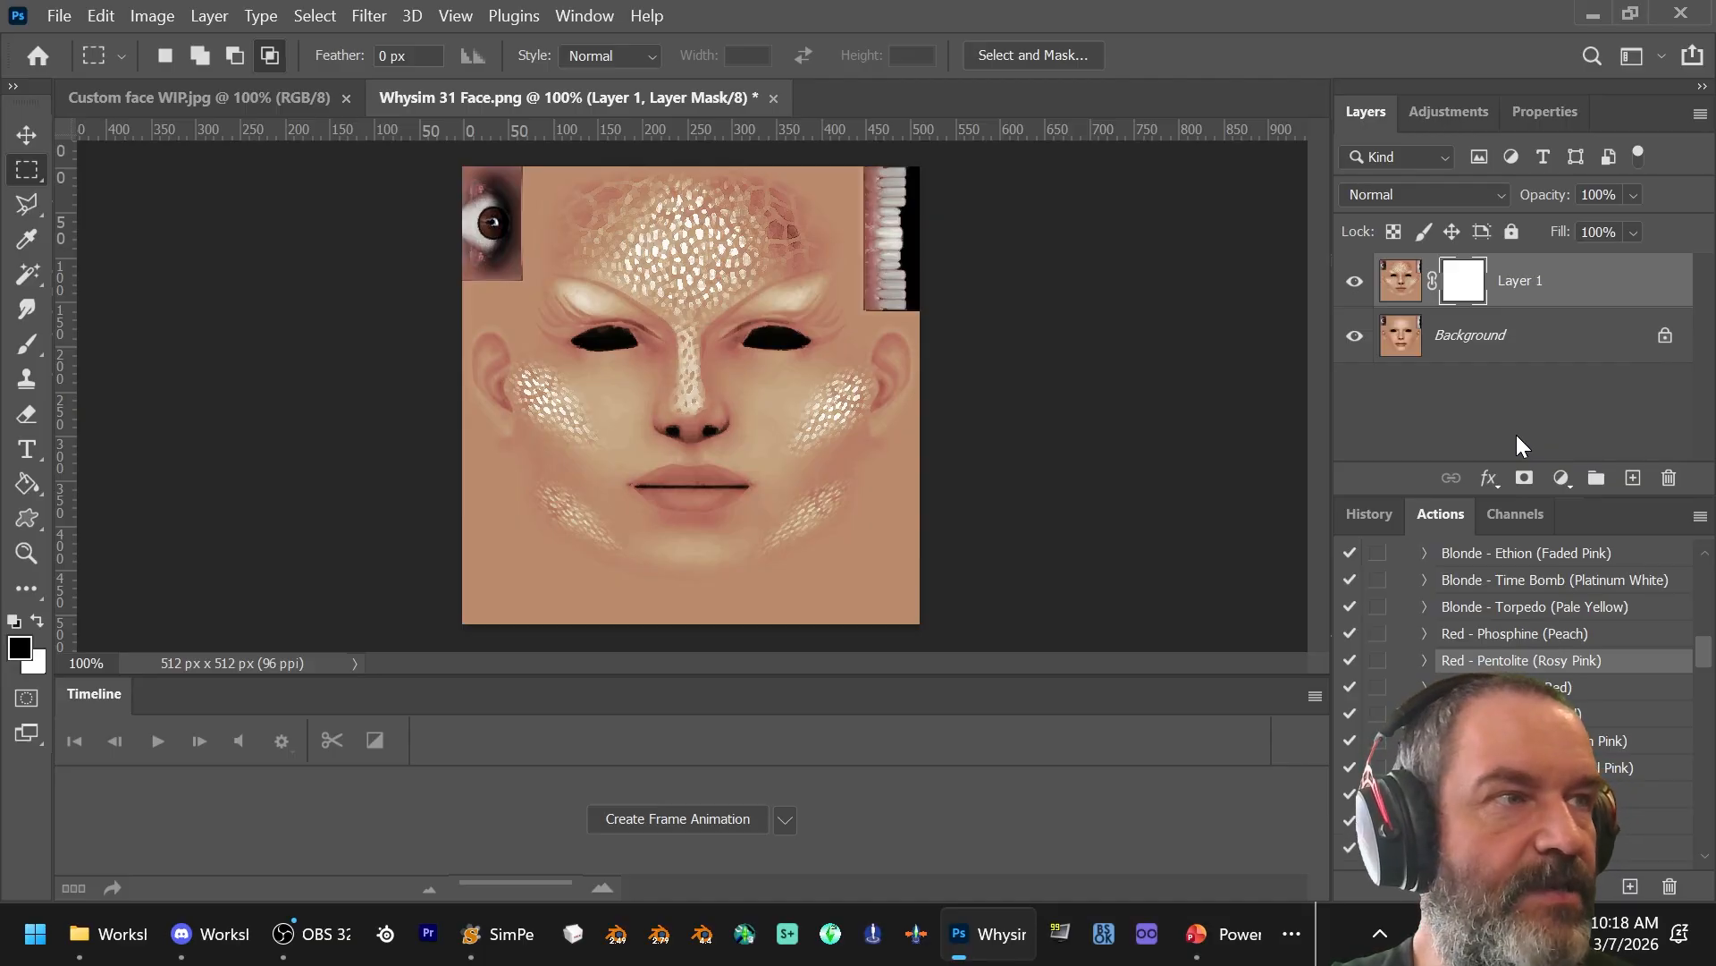
pyautogui.hotkey('ctrl', 'i')
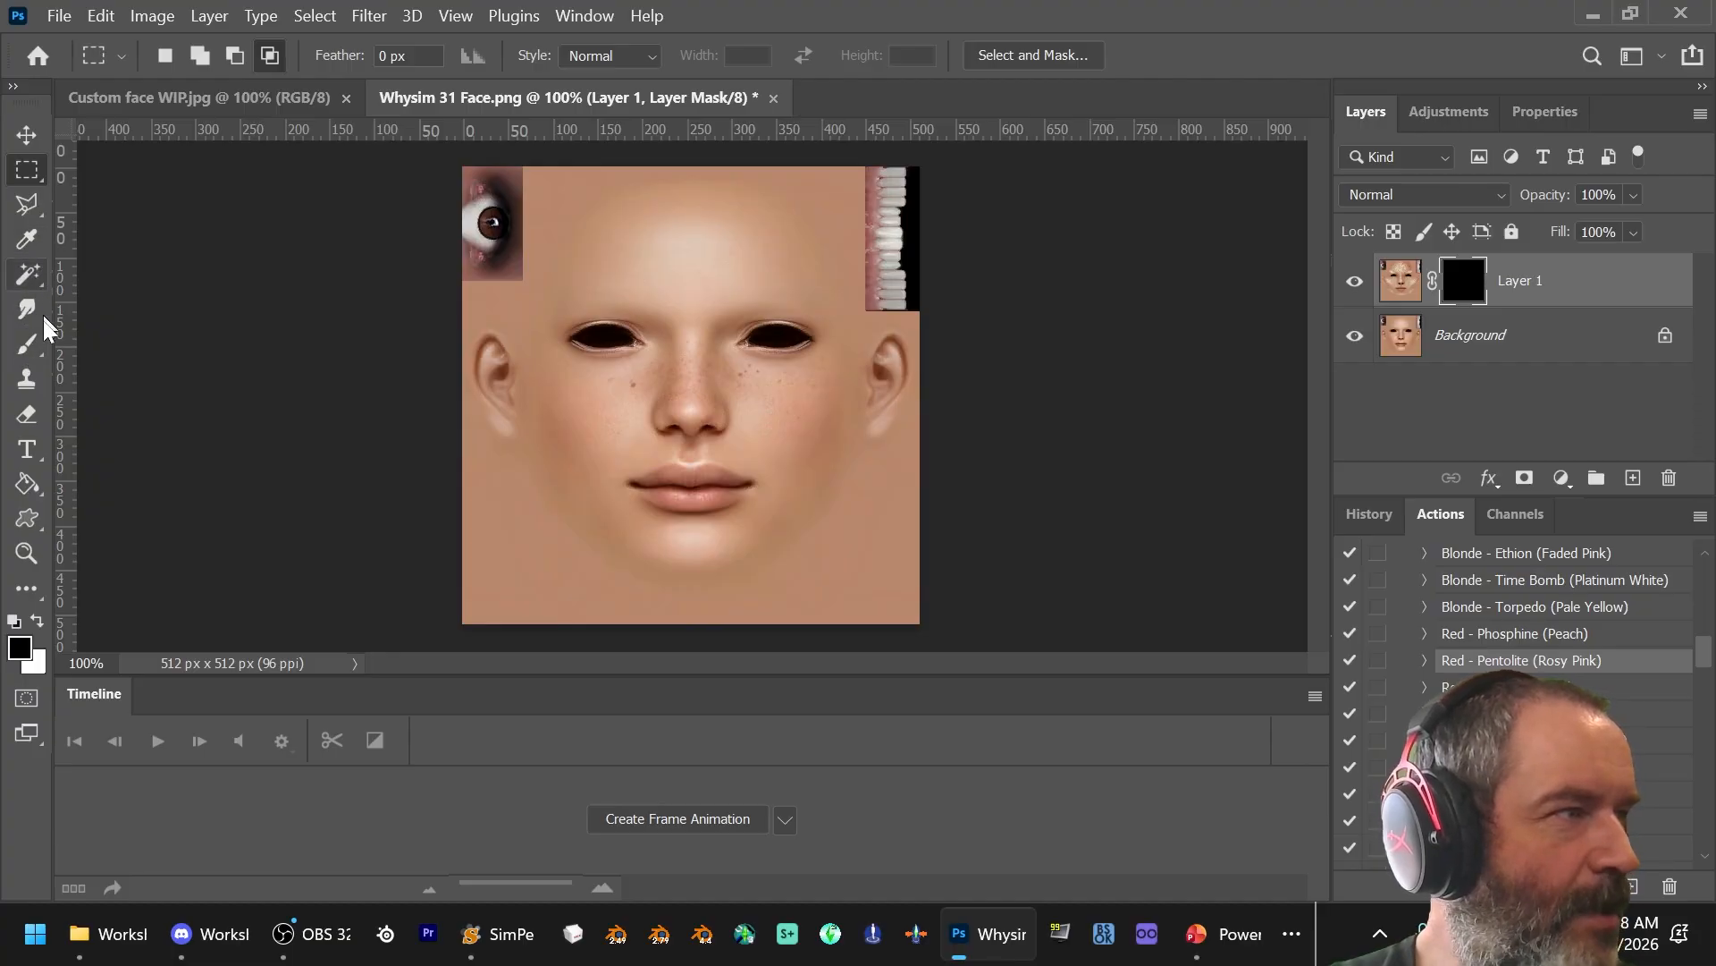
# Step: Set up the Brush tool with white as the foreground colour, a size of 50 px and 0% hardness
pyautogui.click(25, 351)
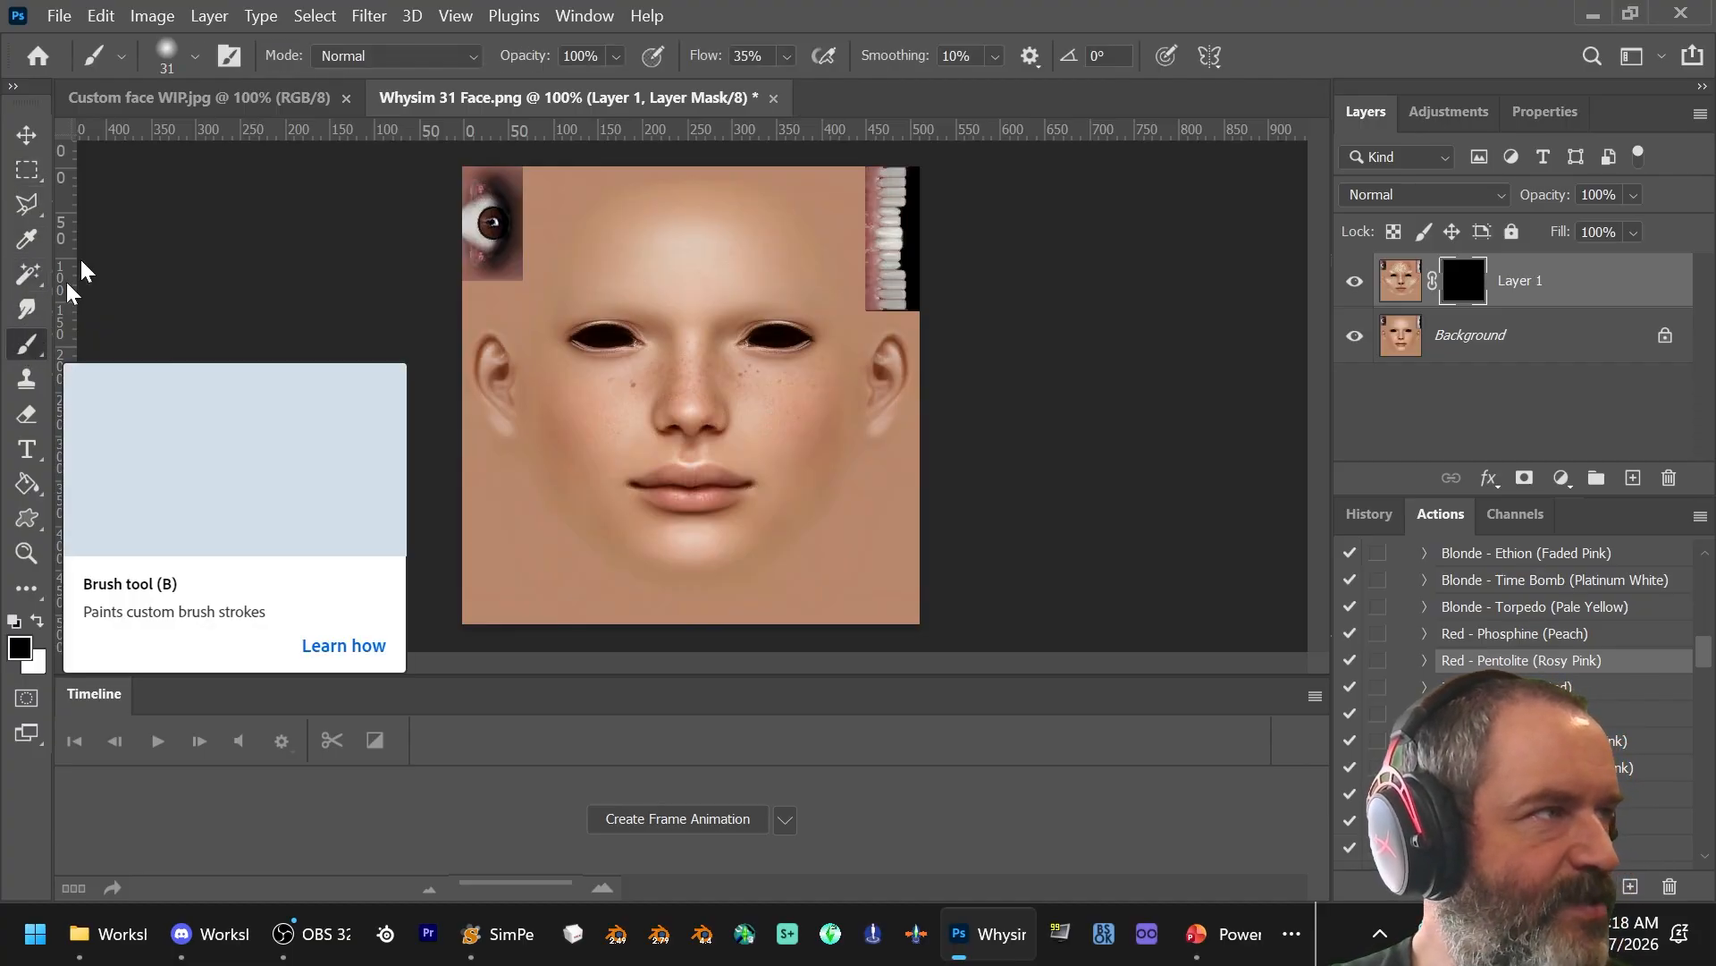
pyautogui.click(196, 57)
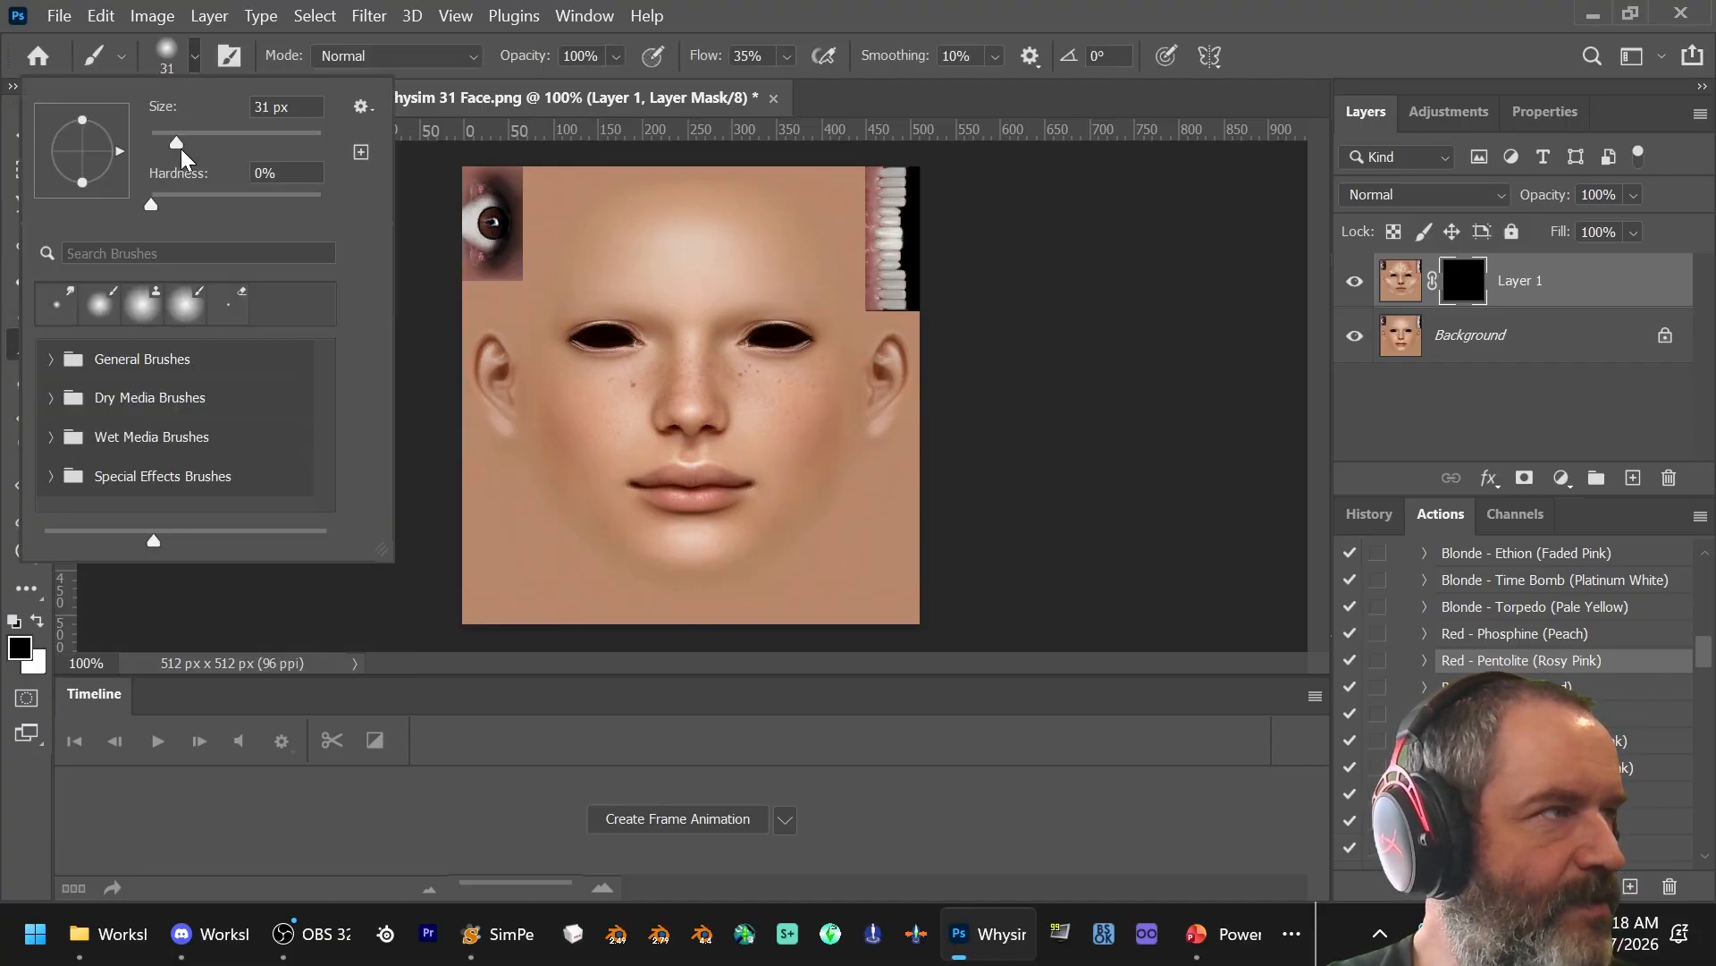
pyautogui.moveTo(178, 145); pyautogui.dragTo(194, 143)
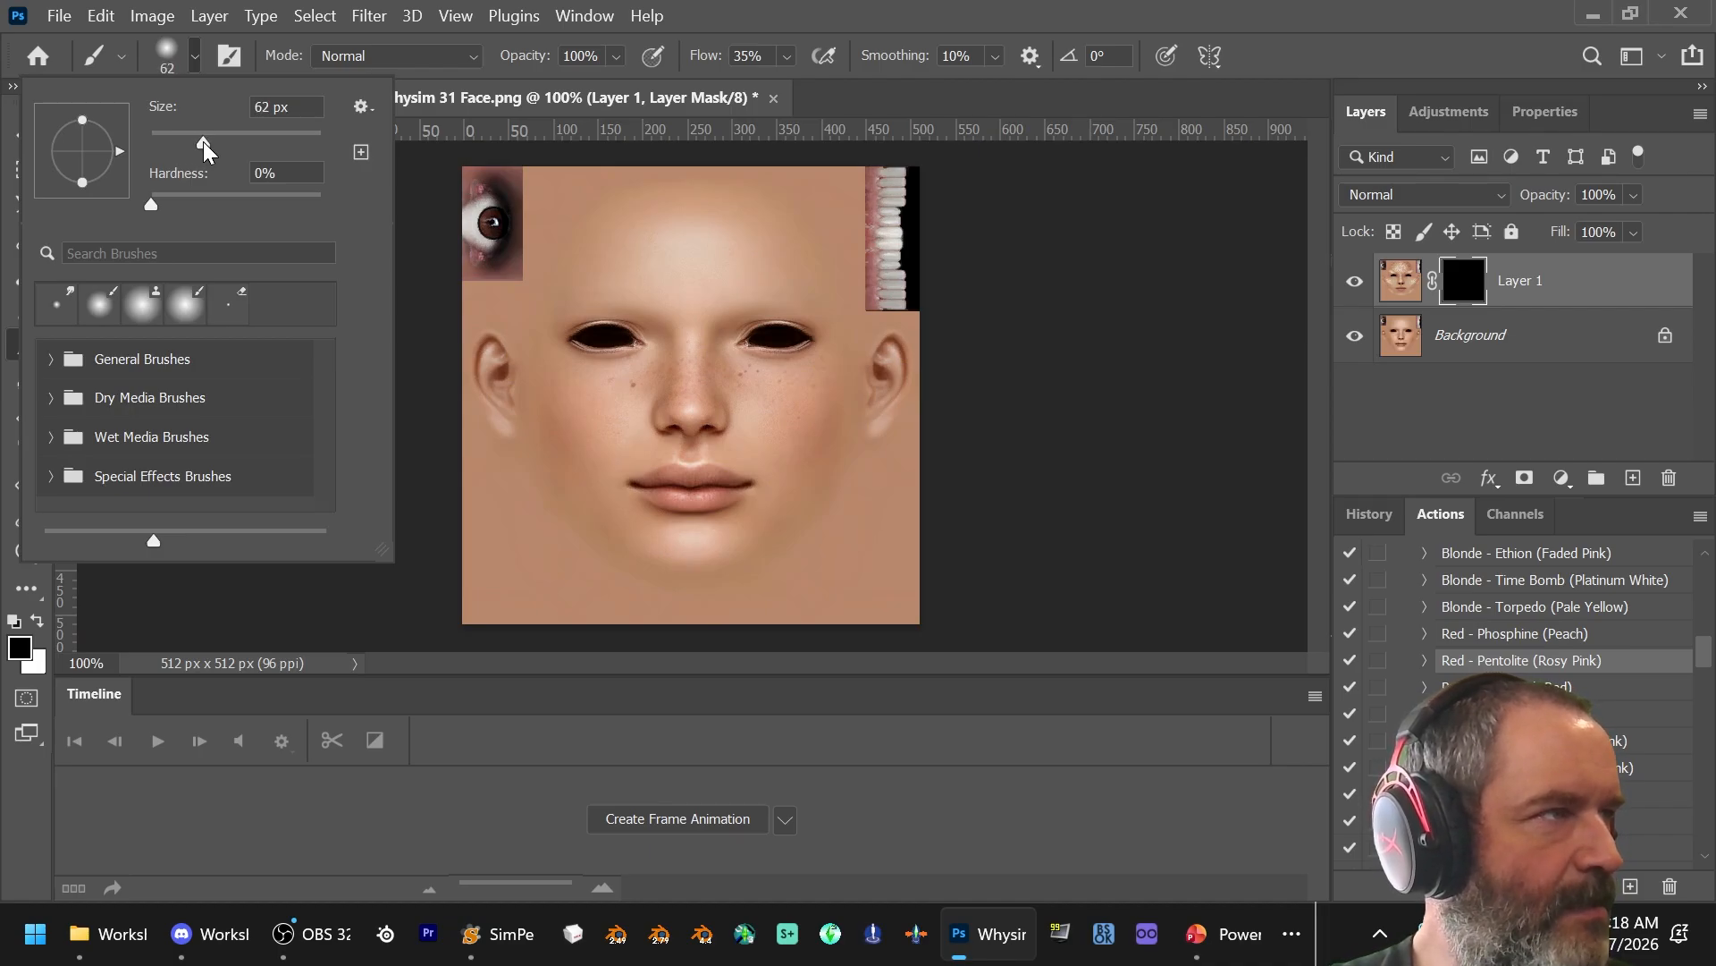
pyautogui.click(203, 147)
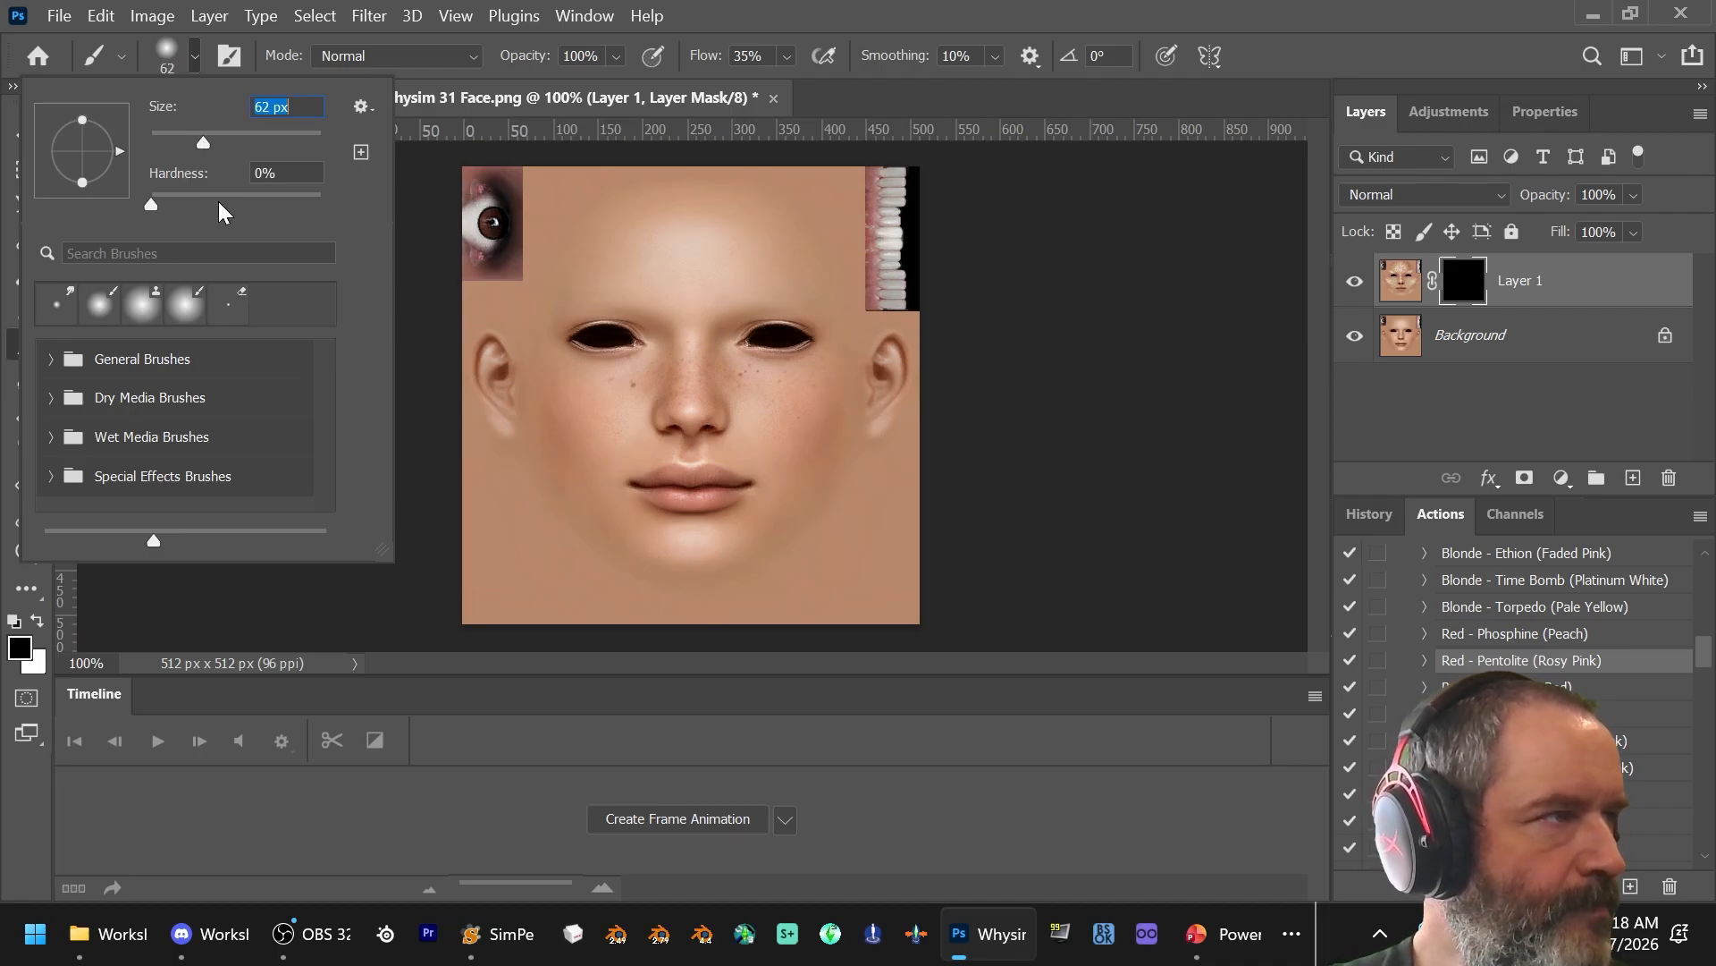
pyautogui.moveTo(156, 210); pyautogui.dragTo(146, 210)
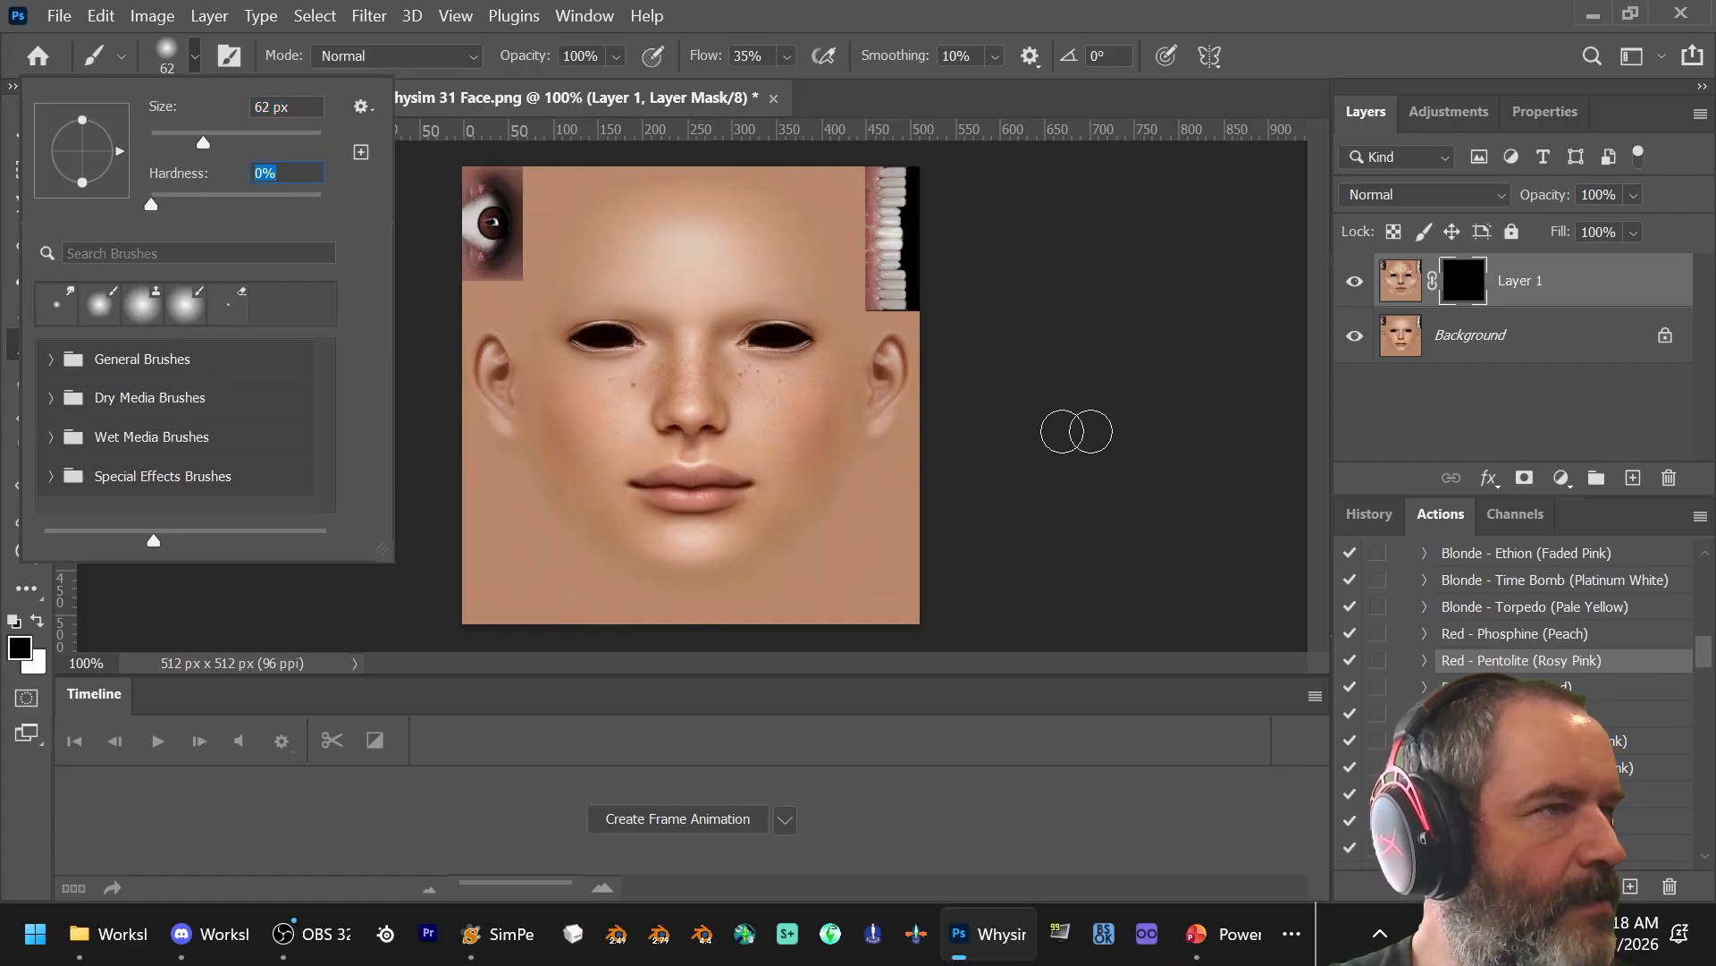
pyautogui.click(1268, 16)
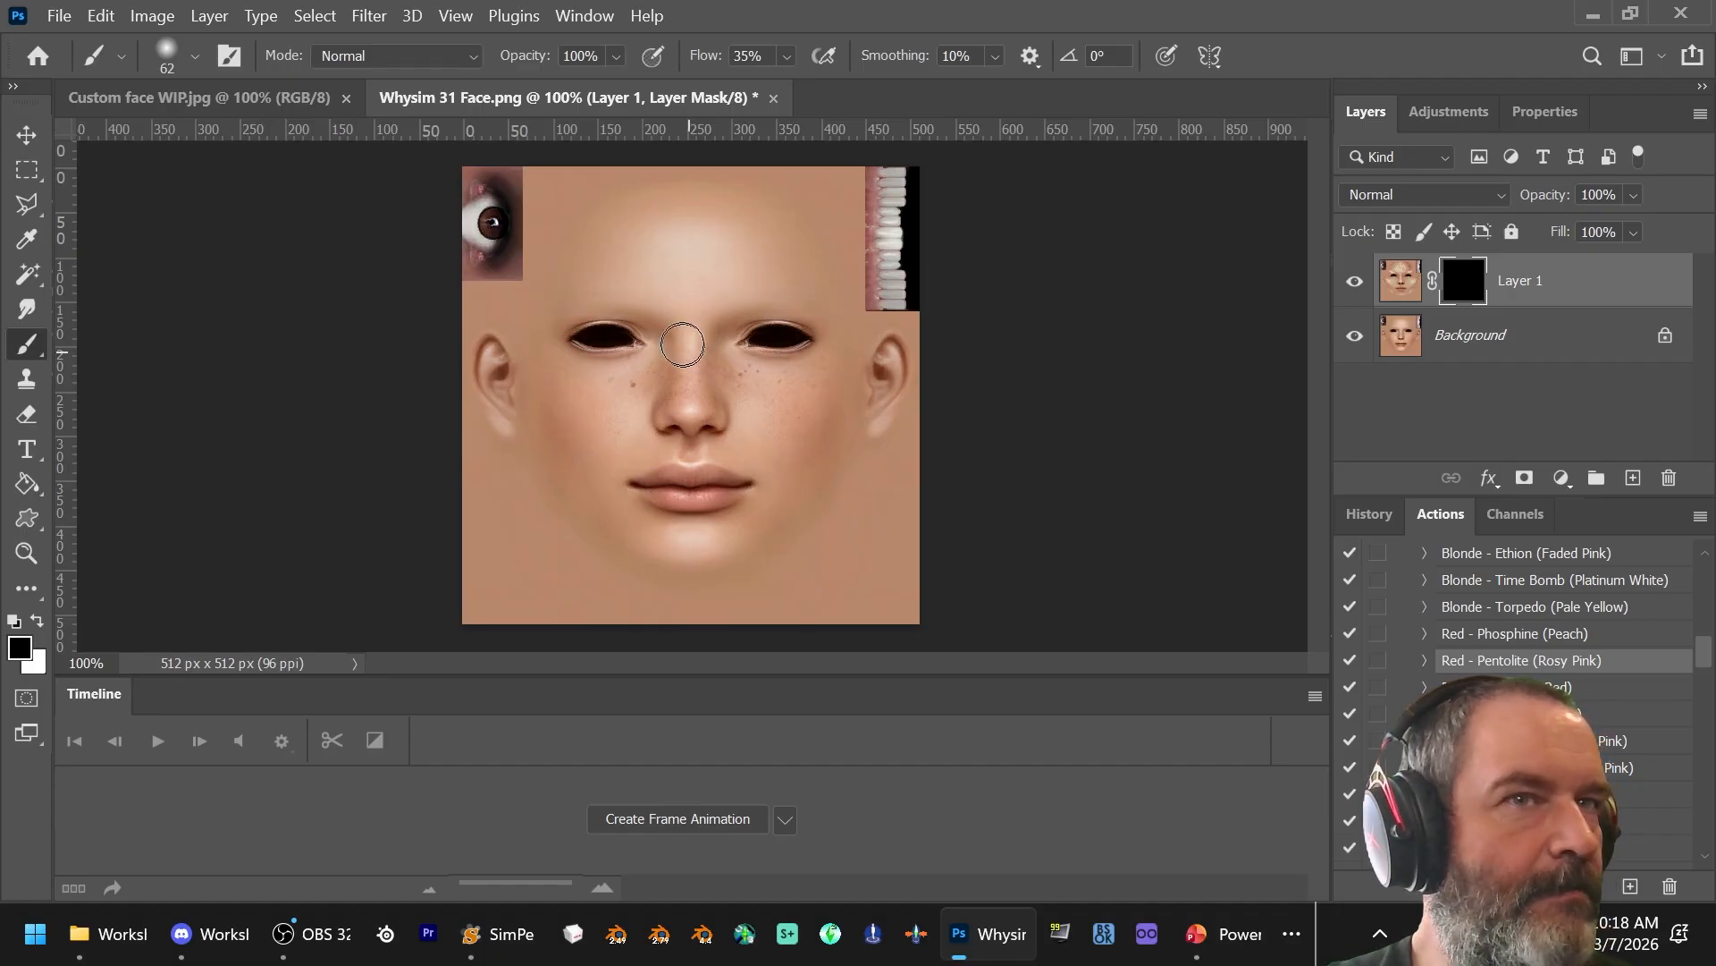
pyautogui.click(37, 621)
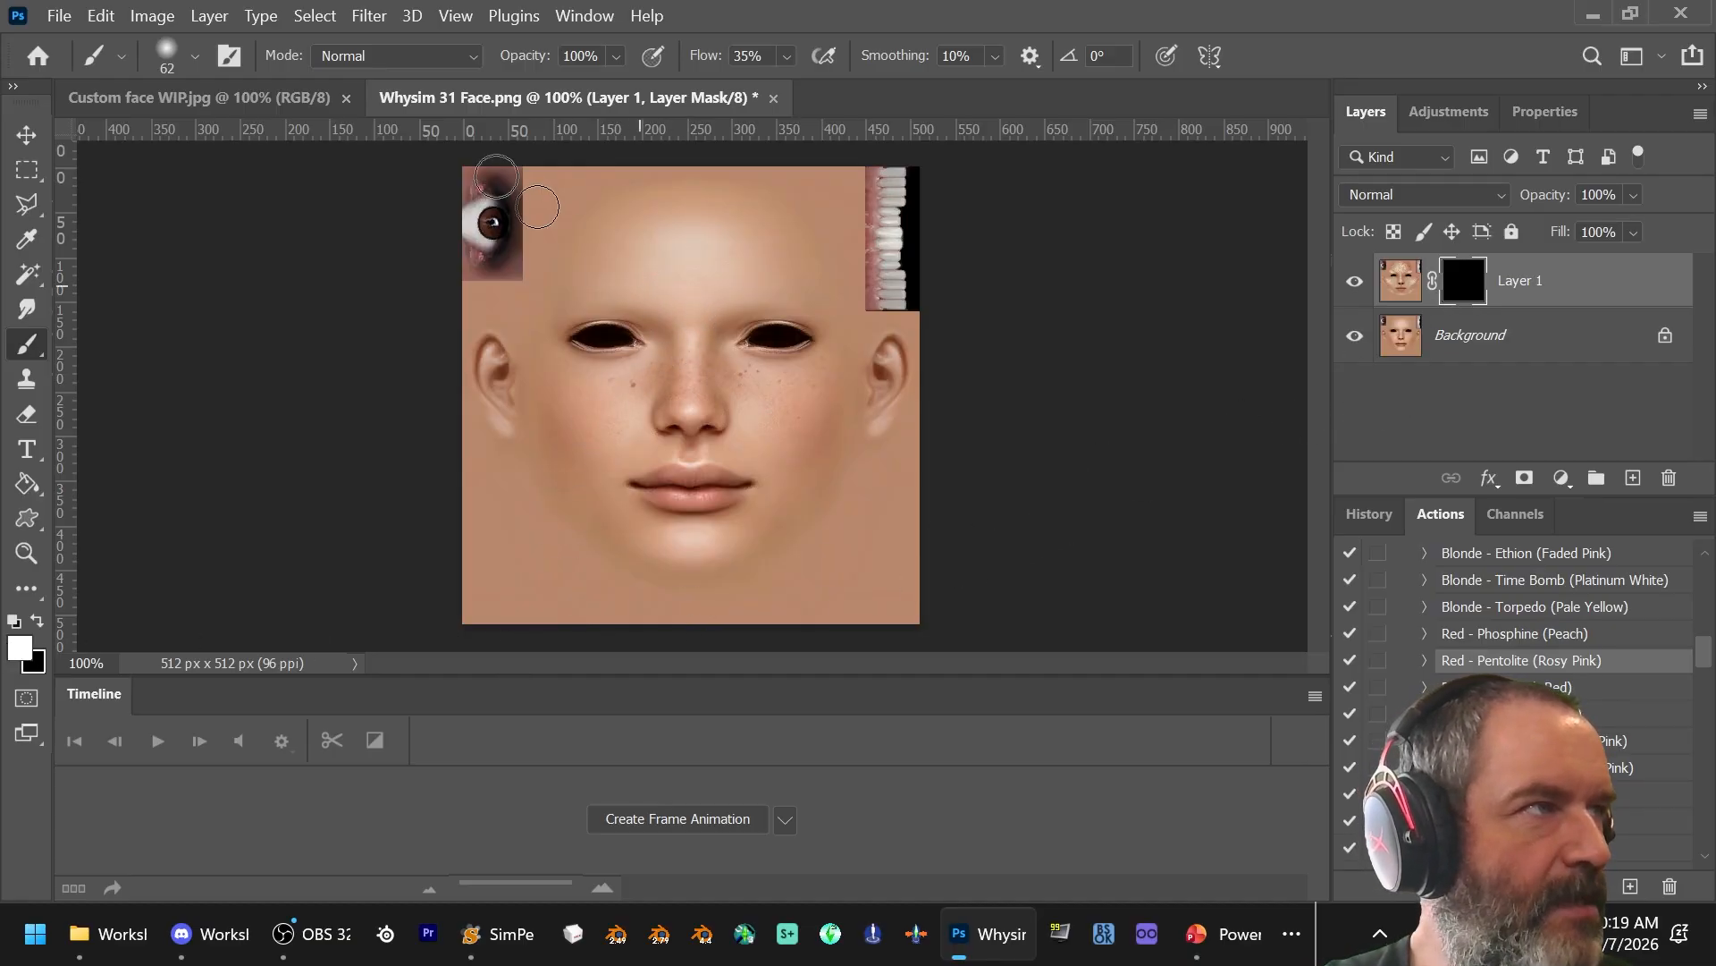
pyautogui.click(196, 59)
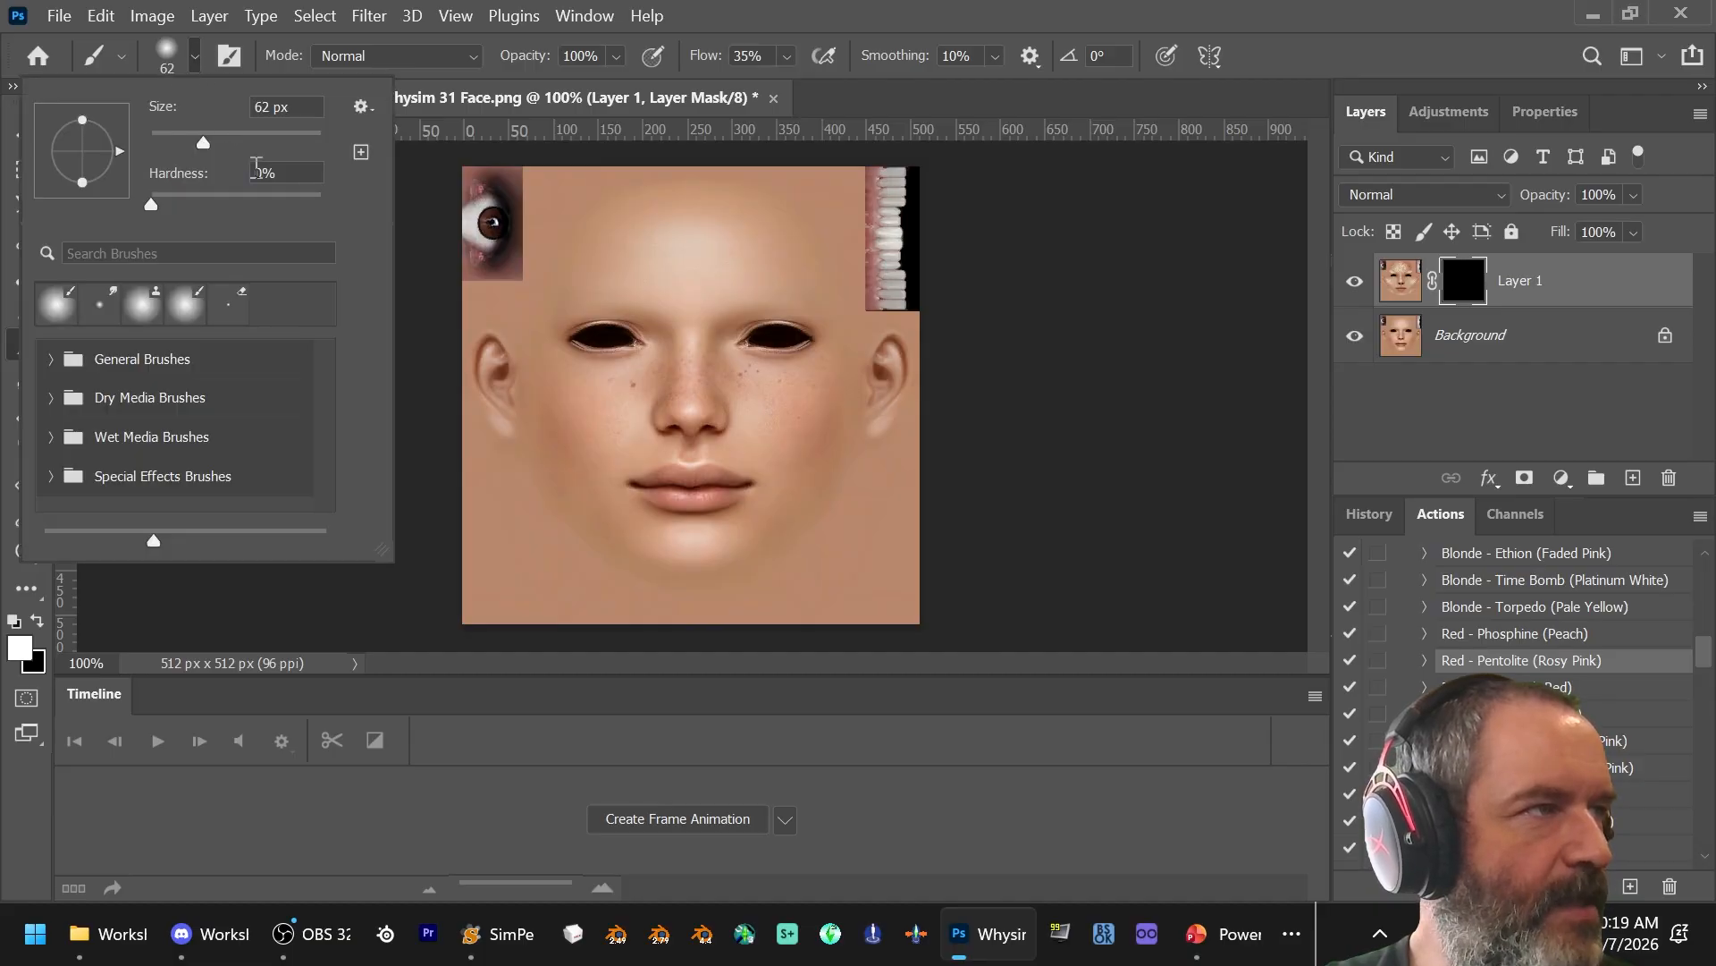
pyautogui.moveTo(207, 147); pyautogui.dragTo(192, 143)
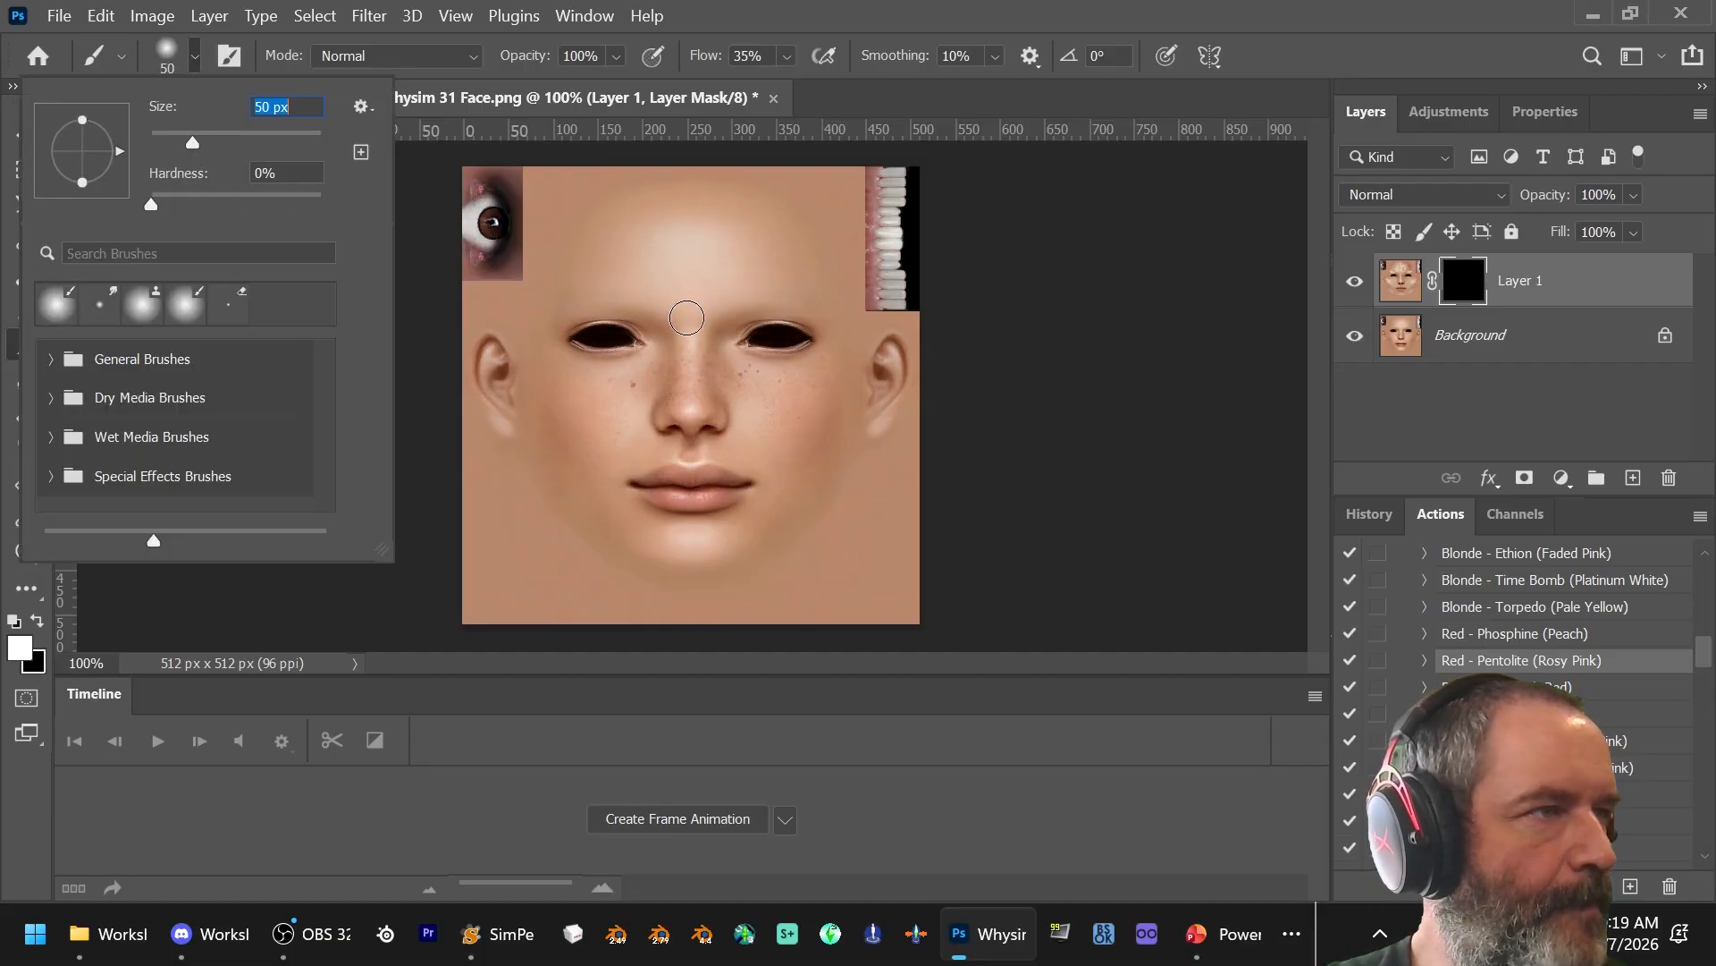
# Step: Paint white on the layer mask over the nose bridge, forehead, brows and both upper cheeks to reveal the scales
pyautogui.click(689, 318)
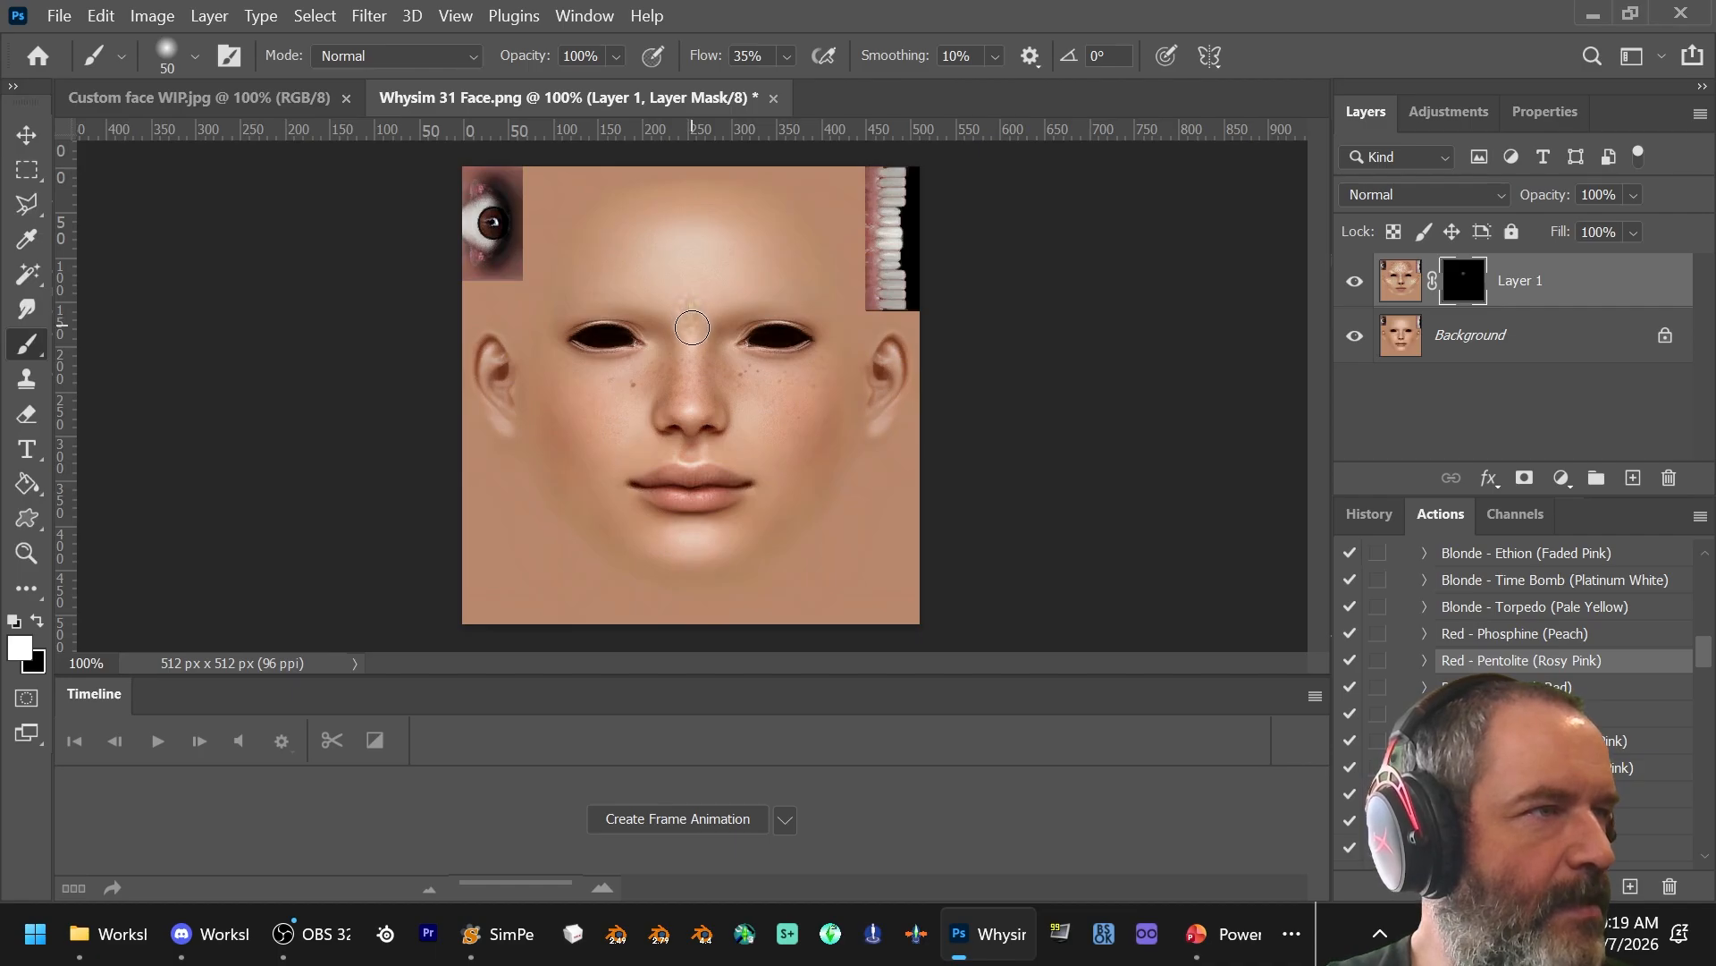
pyautogui.moveTo(693, 353); pyautogui.dragTo(688, 373)
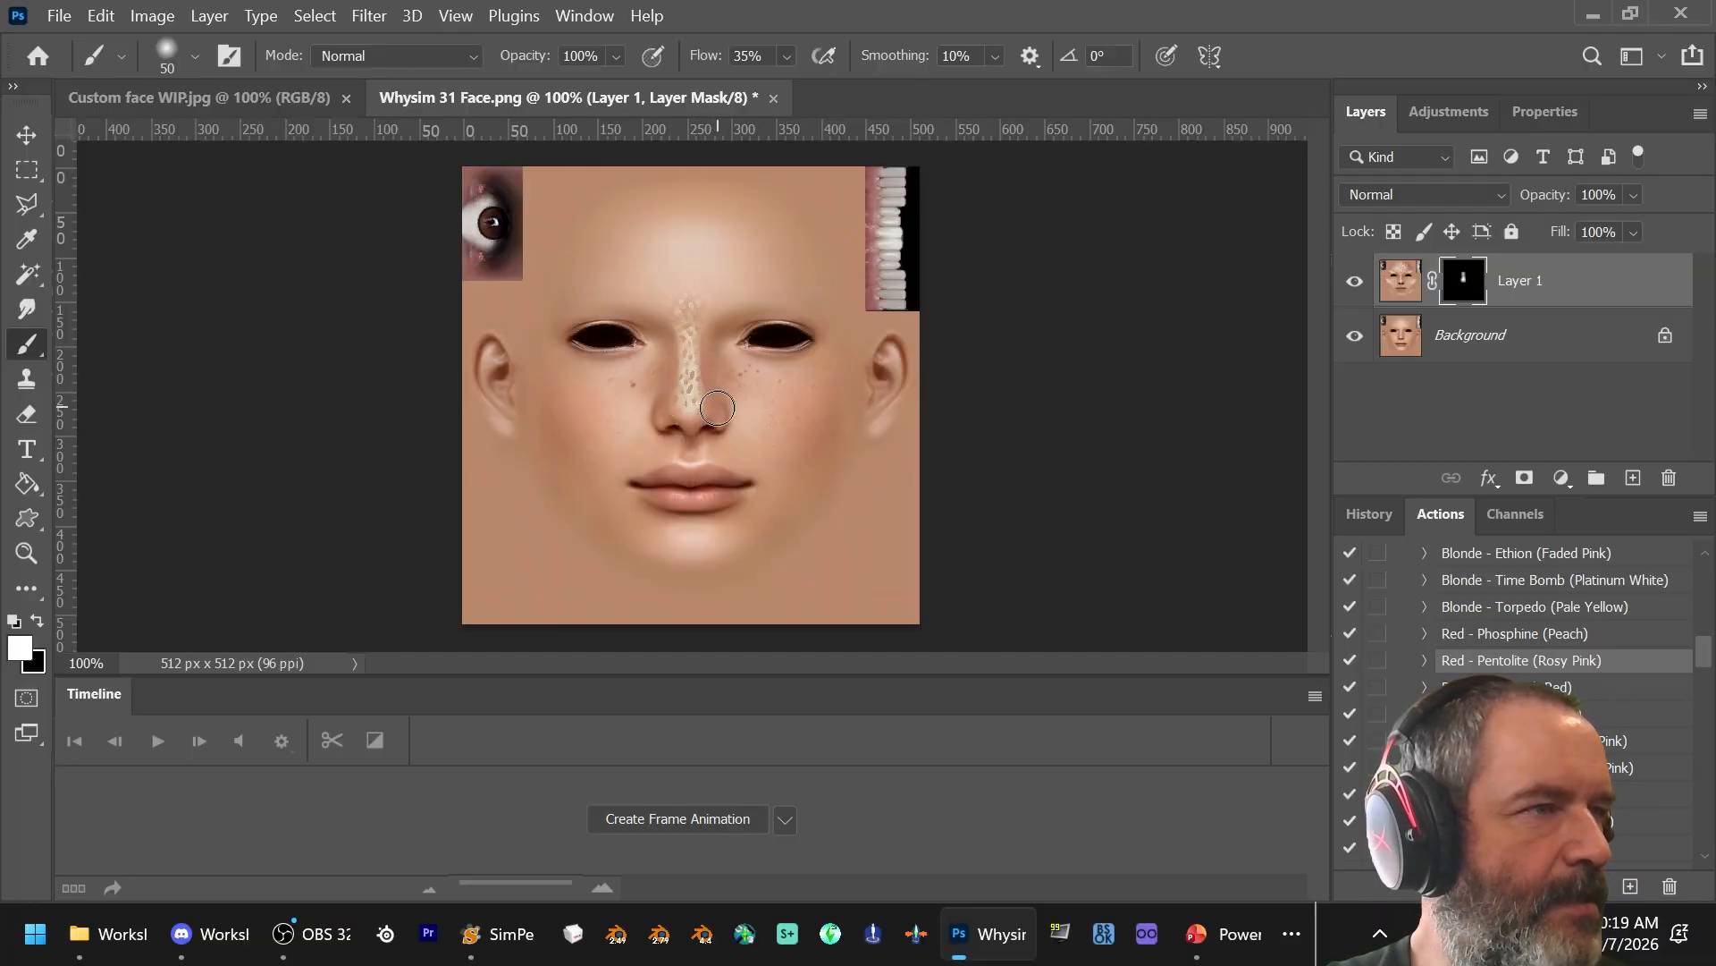
pyautogui.moveTo(690, 390)
pyautogui.mouseDown()
pyautogui.moveTo(730, 289)
pyautogui.moveTo(695, 296)
pyautogui.moveTo(762, 265)
pyautogui.moveTo(721, 256)
pyautogui.moveTo(594, 290)
pyautogui.moveTo(689, 308)
pyautogui.moveTo(620, 267)
pyautogui.moveTo(678, 243)
pyautogui.moveTo(757, 265)
pyautogui.moveTo(725, 242)
pyautogui.moveTo(592, 262)
pyautogui.moveTo(778, 268)
pyautogui.moveTo(718, 297)
pyautogui.moveTo(767, 272)
pyautogui.mouseUp()
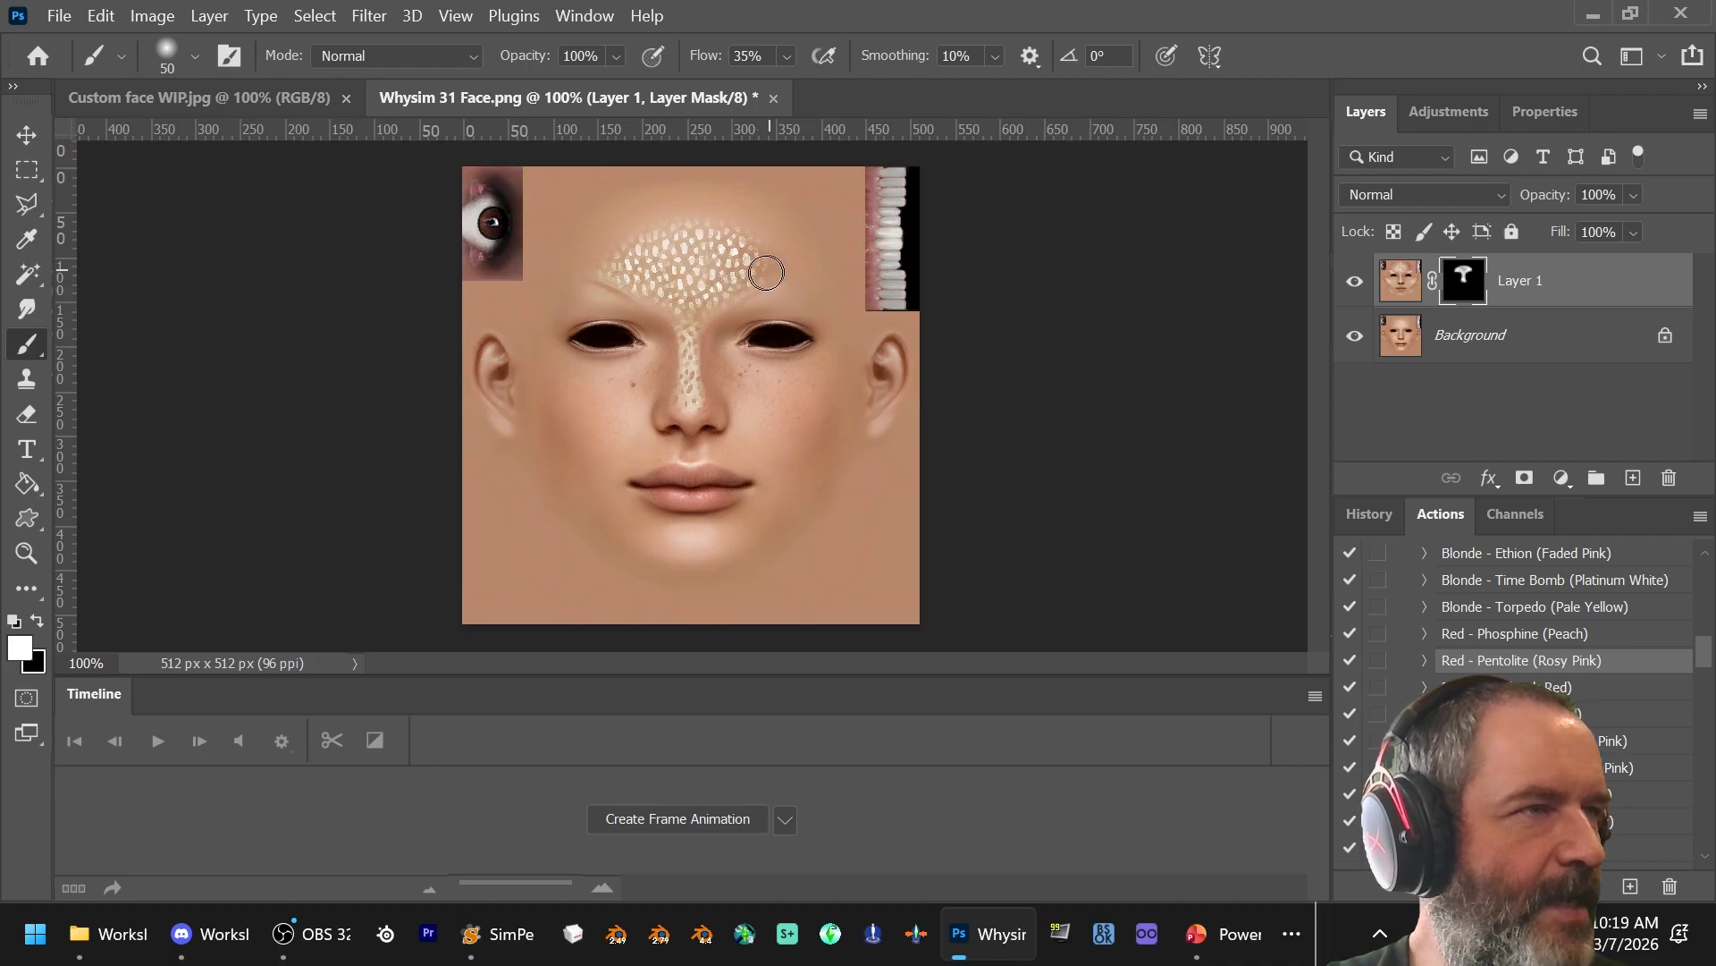
pyautogui.moveTo(603, 298)
pyautogui.mouseDown()
pyautogui.moveTo(675, 284)
pyautogui.moveTo(666, 302)
pyautogui.moveTo(651, 291)
pyautogui.moveTo(674, 309)
pyautogui.mouseUp()
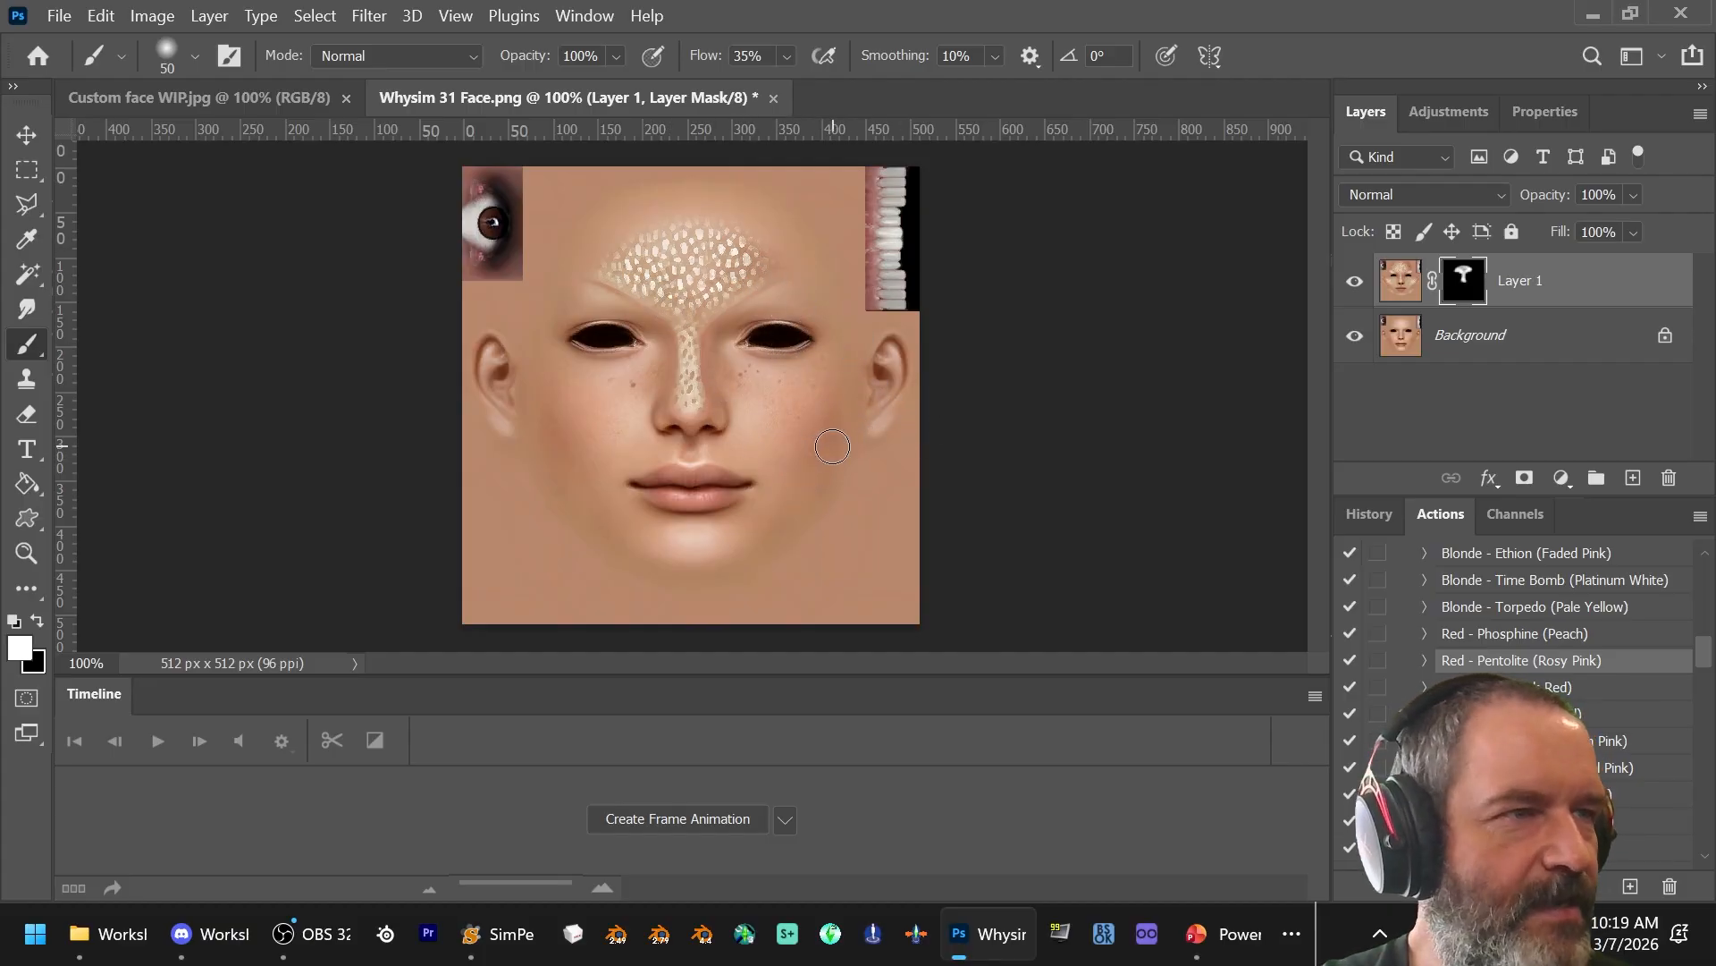
pyautogui.moveTo(825, 427)
pyautogui.mouseDown()
pyautogui.moveTo(794, 457)
pyautogui.moveTo(840, 375)
pyautogui.moveTo(777, 447)
pyautogui.moveTo(805, 436)
pyautogui.mouseUp()
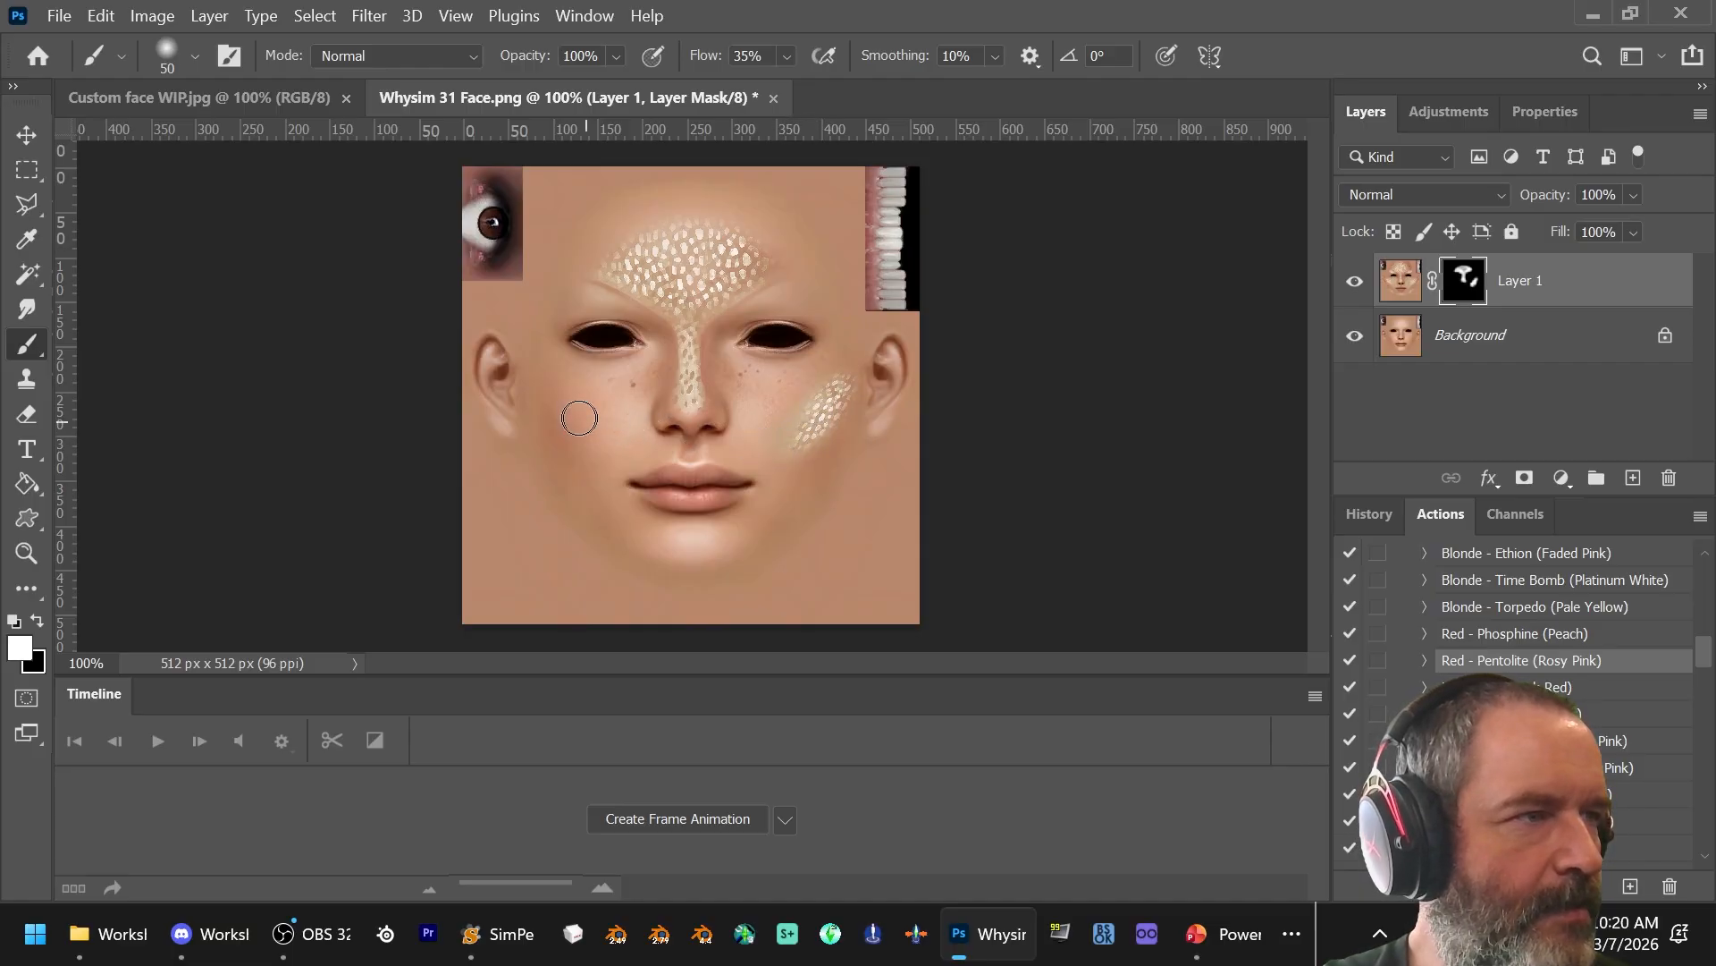
pyautogui.moveTo(575, 402)
pyautogui.mouseDown()
pyautogui.moveTo(550, 398)
pyautogui.moveTo(592, 445)
pyautogui.moveTo(560, 386)
pyautogui.moveTo(600, 444)
pyautogui.moveTo(579, 402)
pyautogui.moveTo(588, 453)
pyautogui.mouseUp()
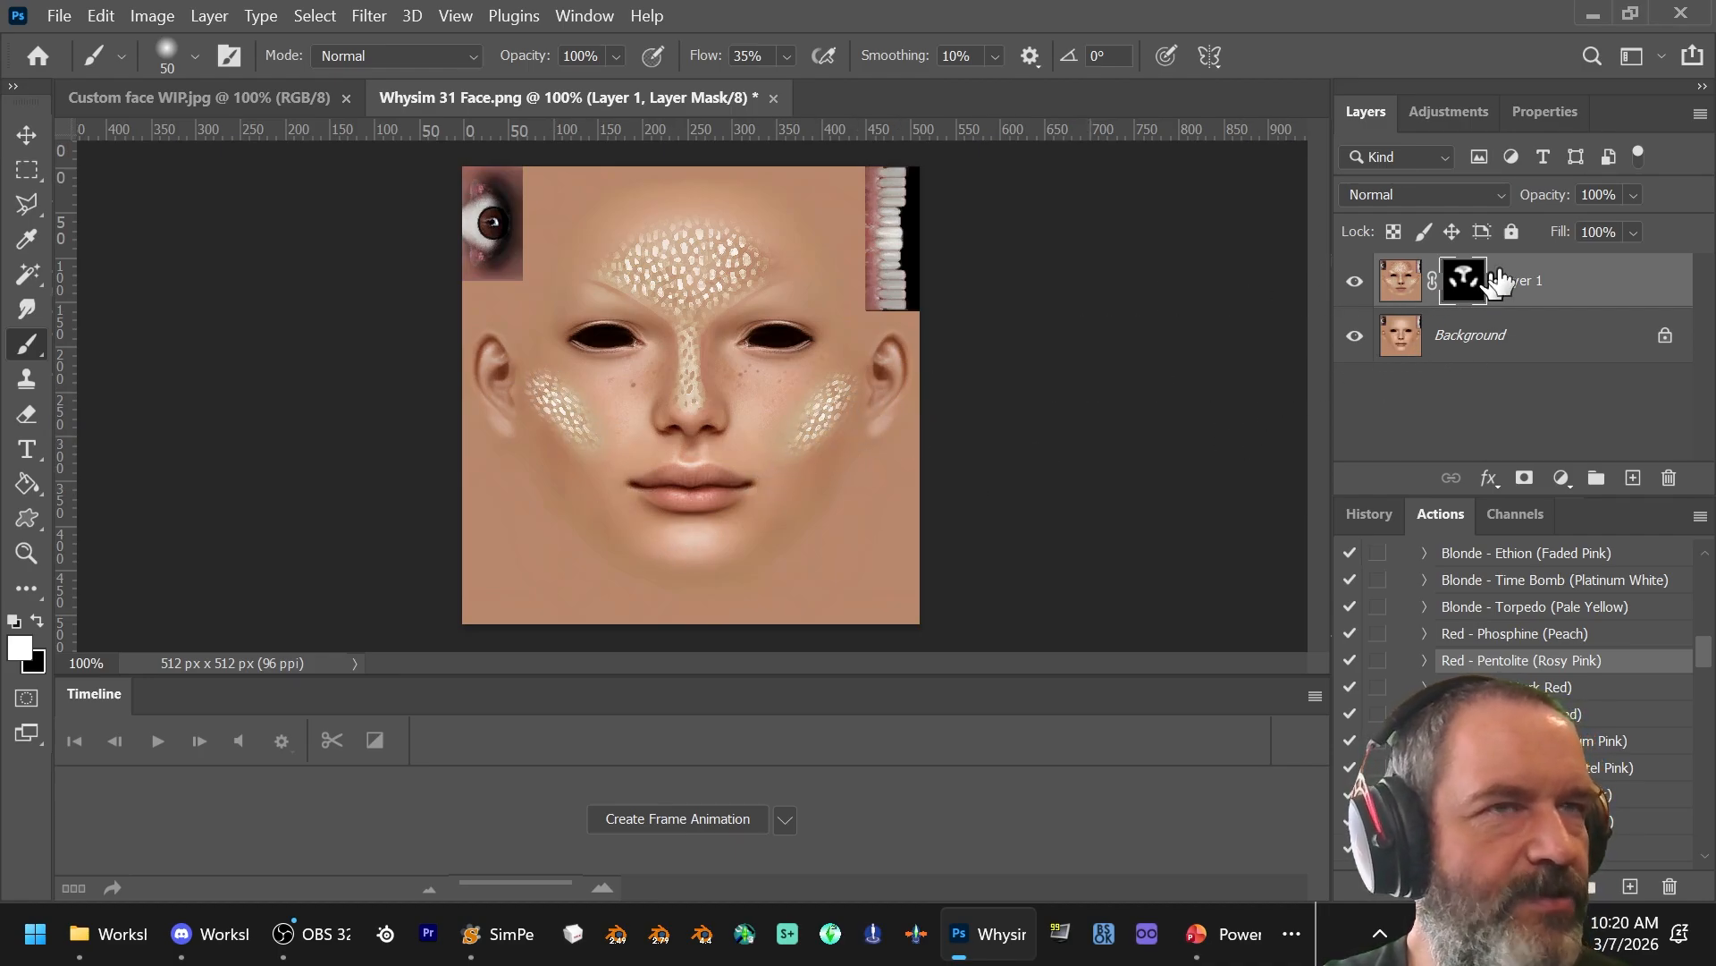
# Step: Try reducing the masked scale layer's fill to 21% and return it to 100%
pyautogui.click(1632, 232)
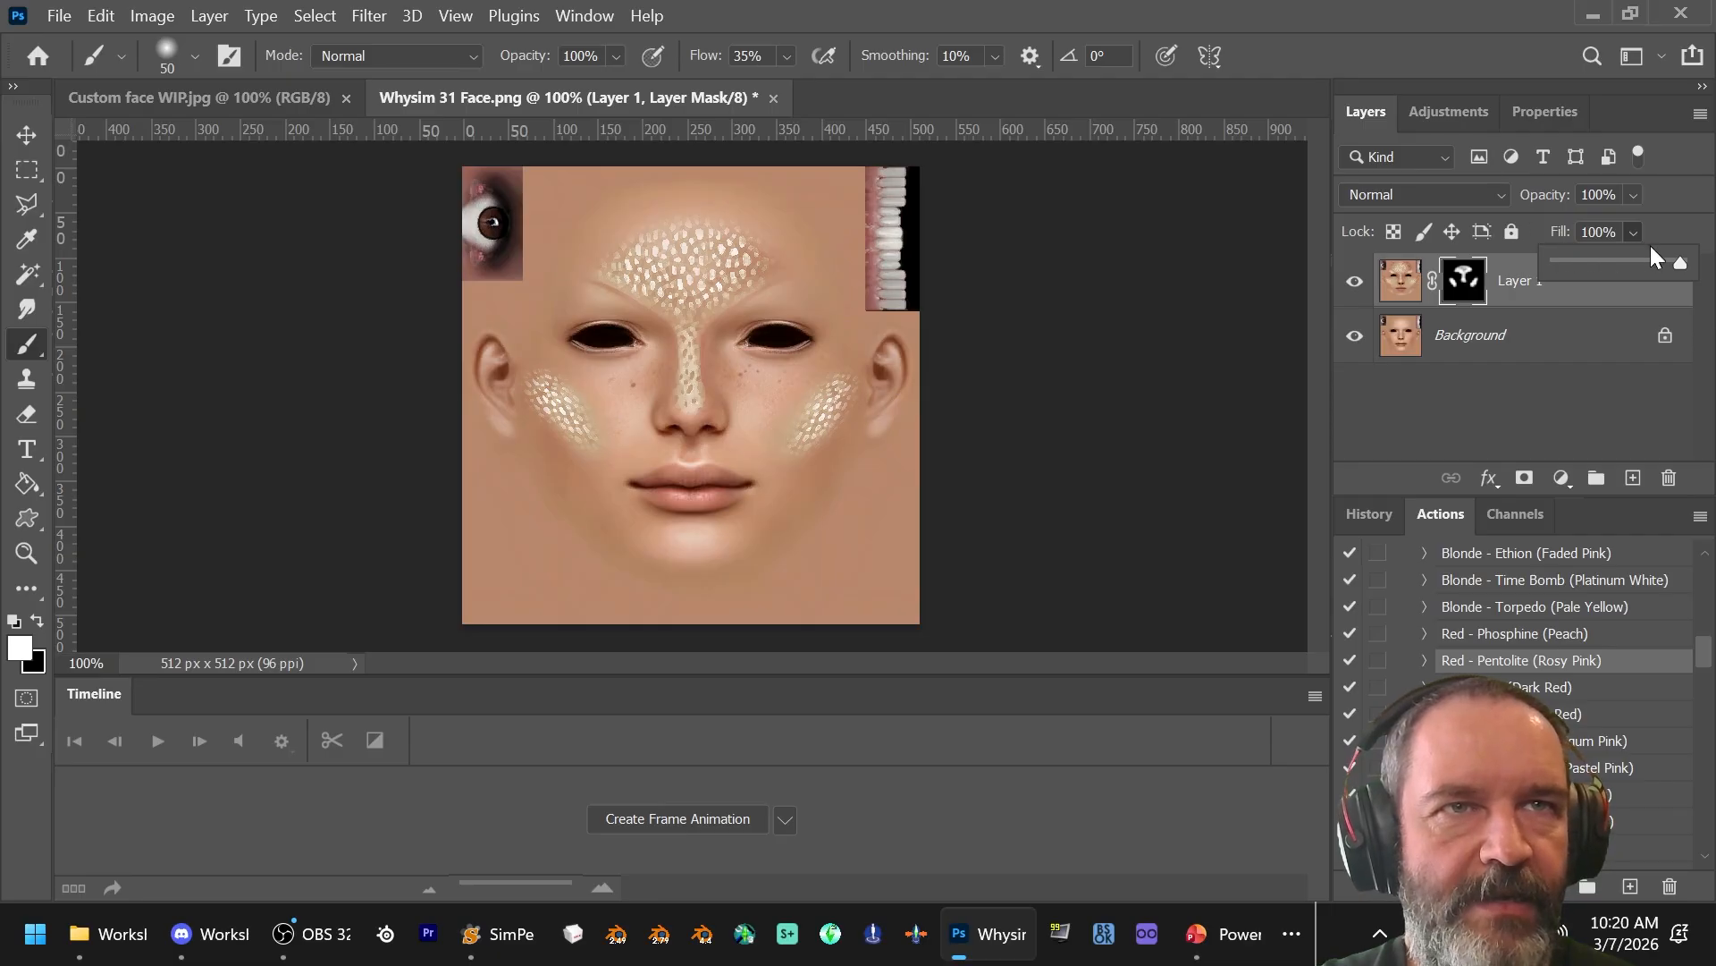
pyautogui.moveTo(1681, 265); pyautogui.dragTo(1633, 265)
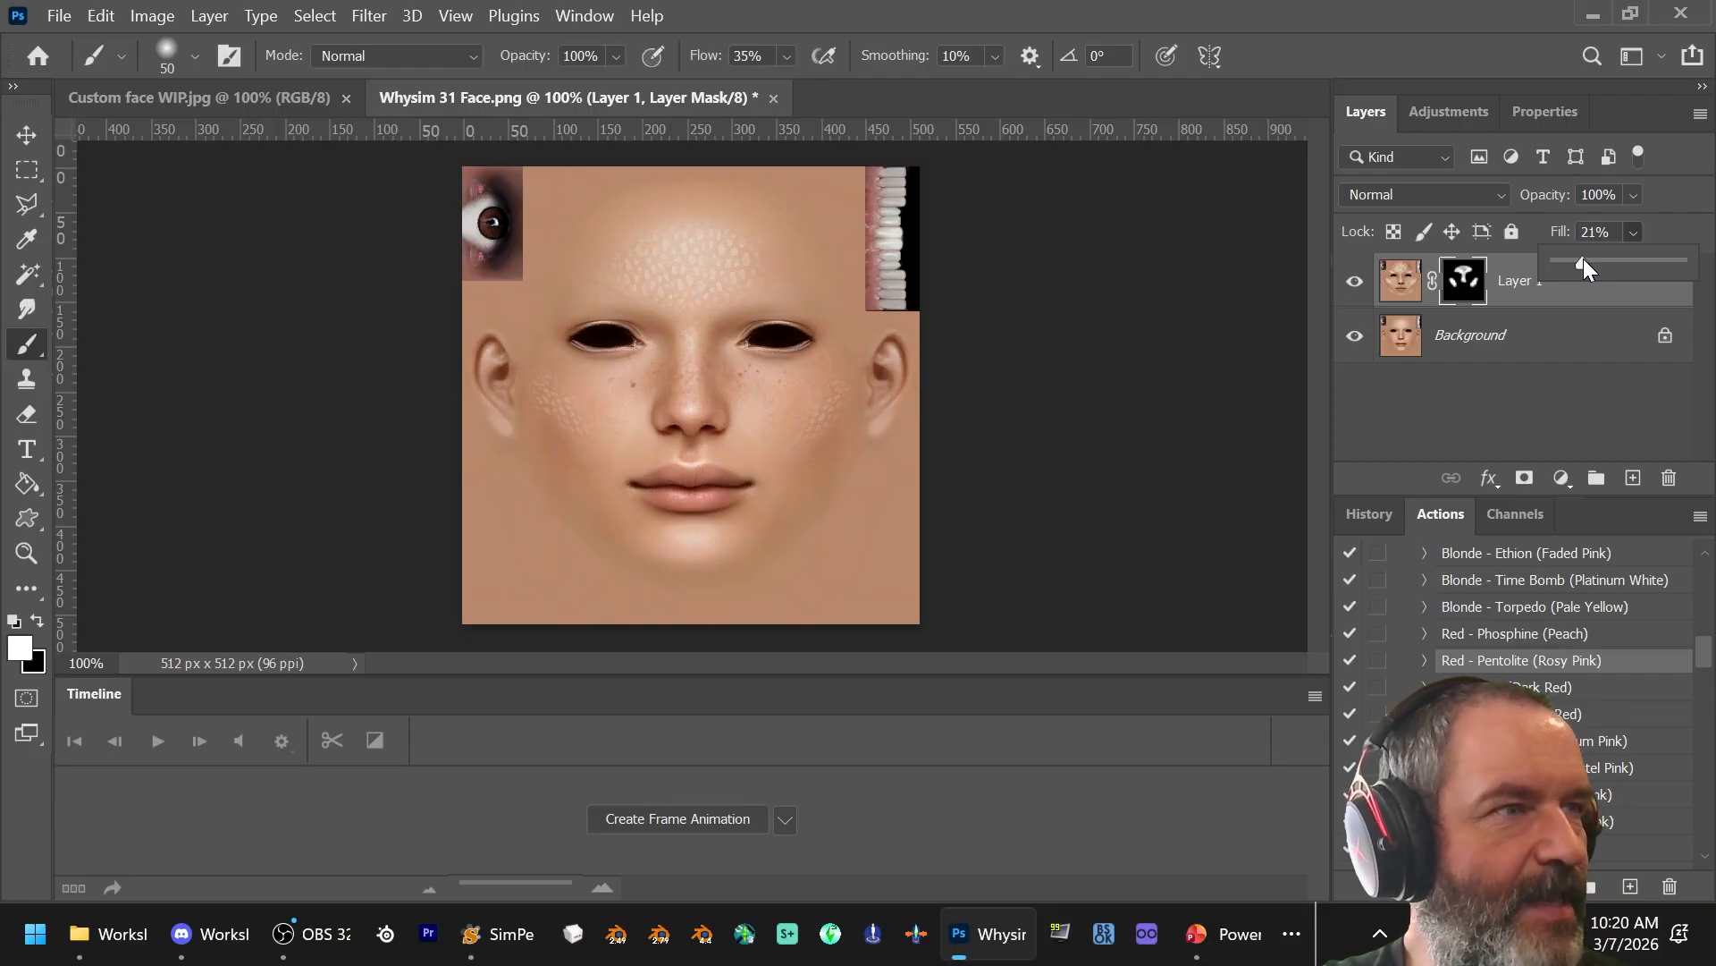
pyautogui.moveTo(1584, 259); pyautogui.dragTo(1715, 269)
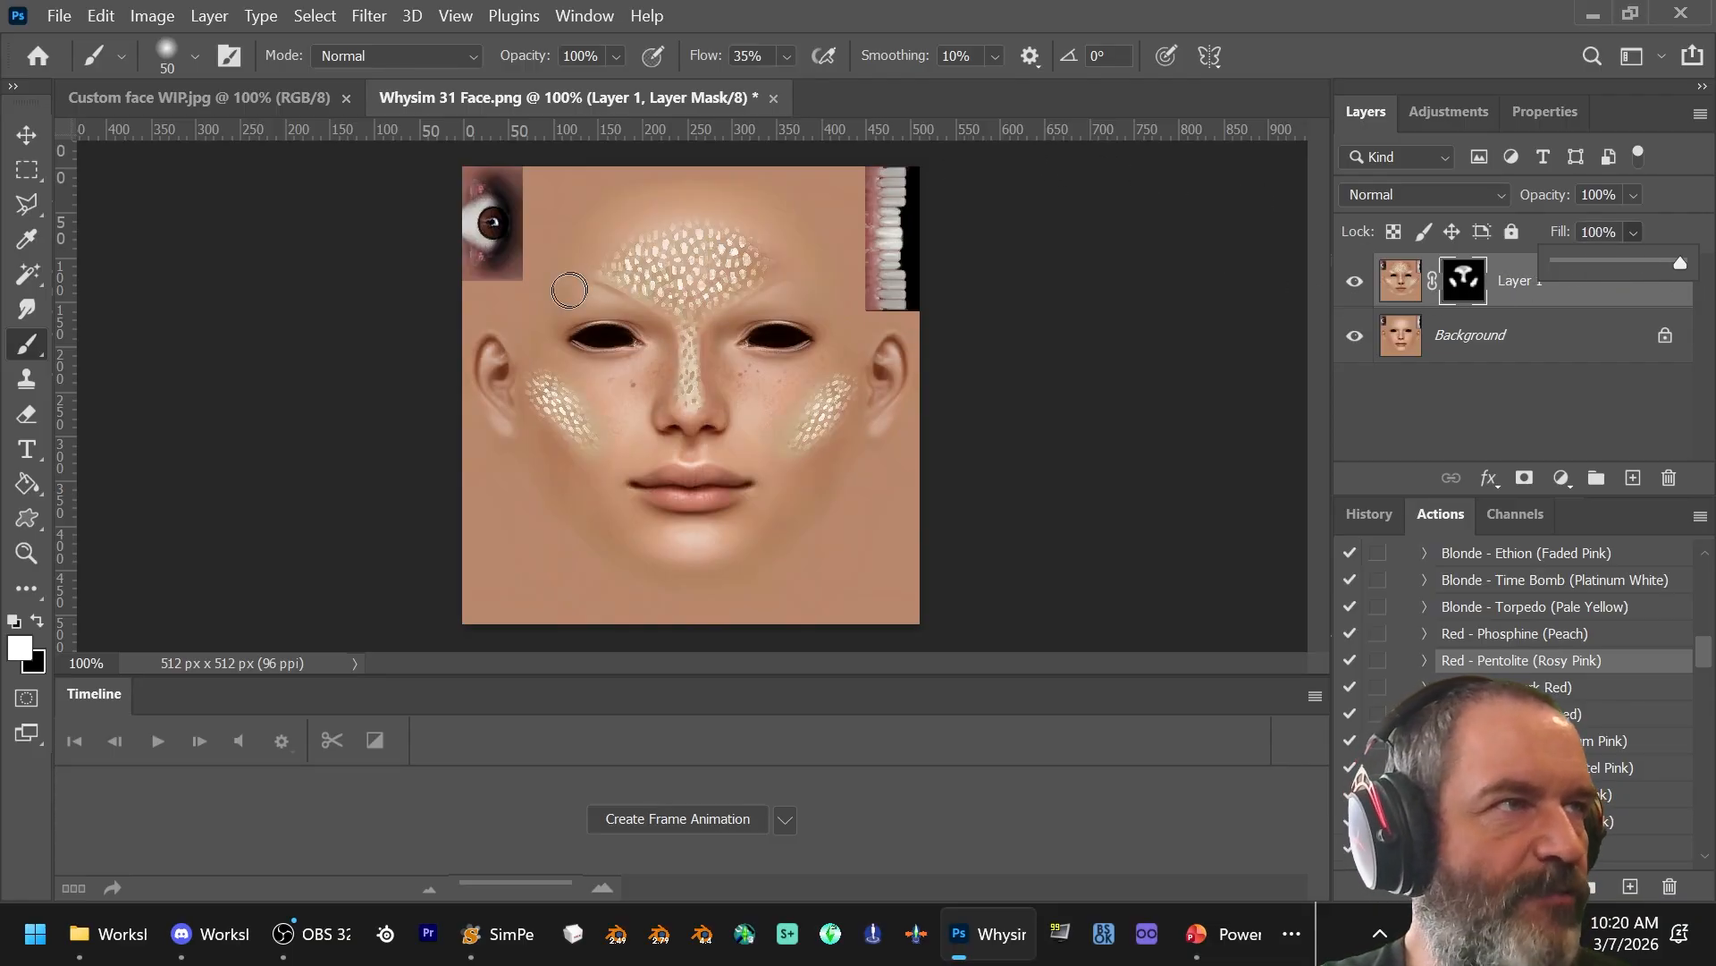
# Step: Open Why 36- Adult face.png from the Why 36 folder inside Desktop > Skin to Win 3
pyautogui.click(61, 16)
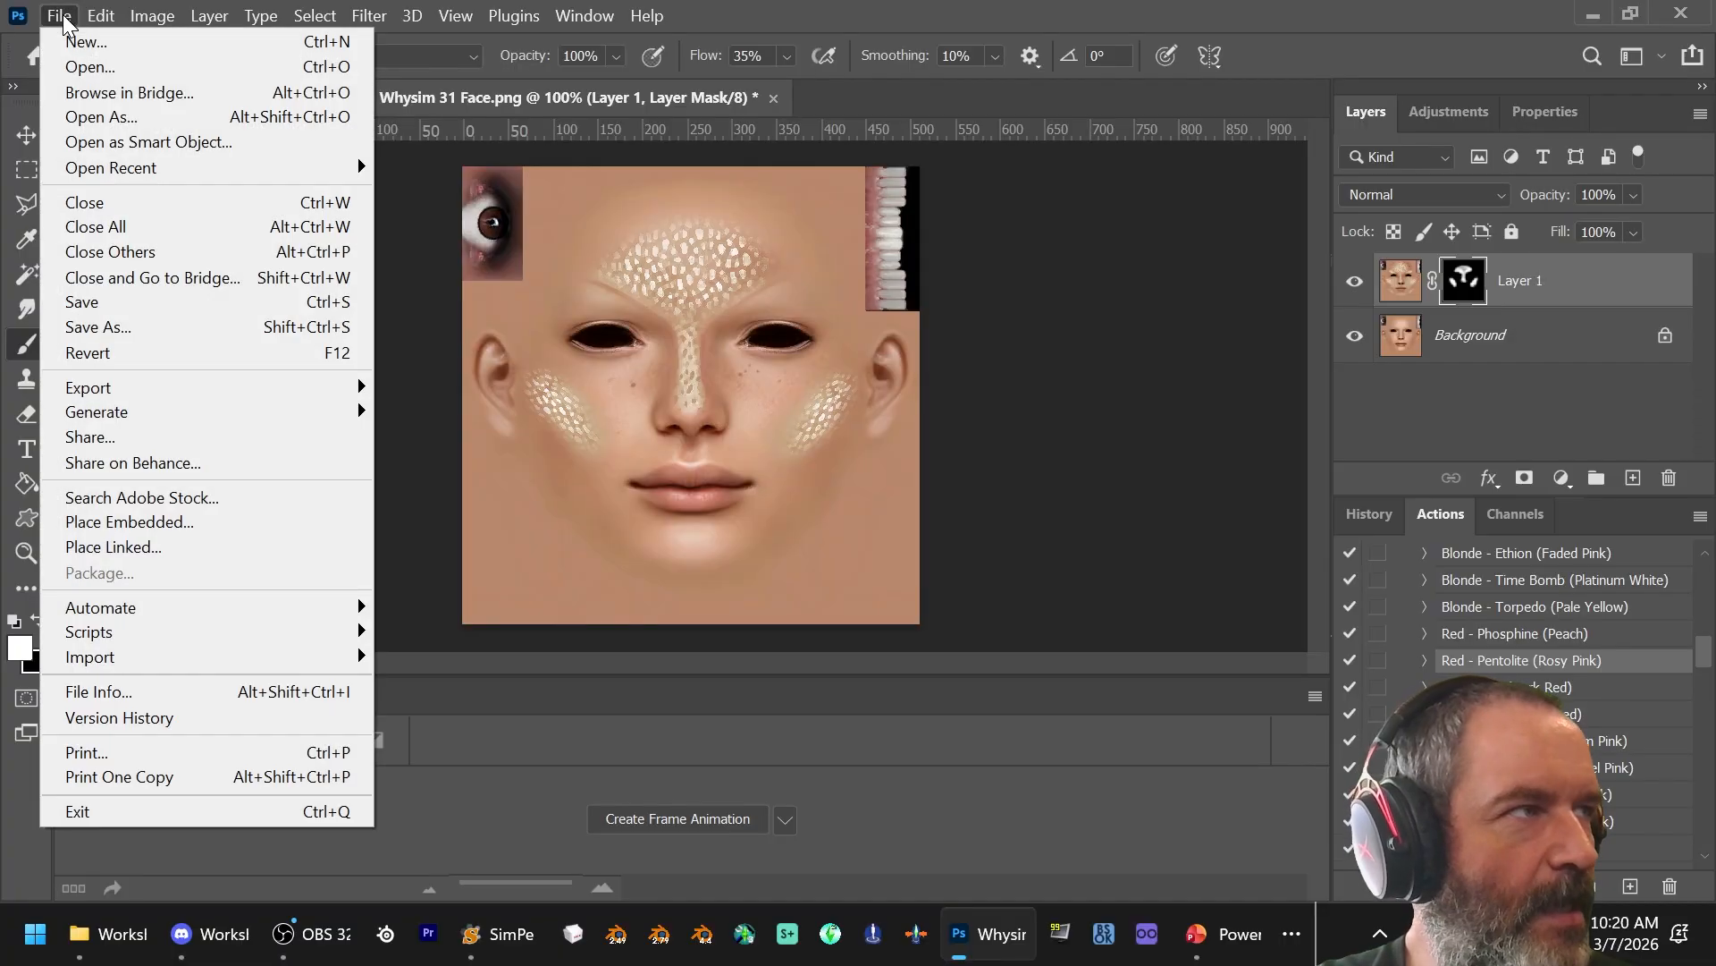
pyautogui.click(94, 68)
pyautogui.click(545, 75)
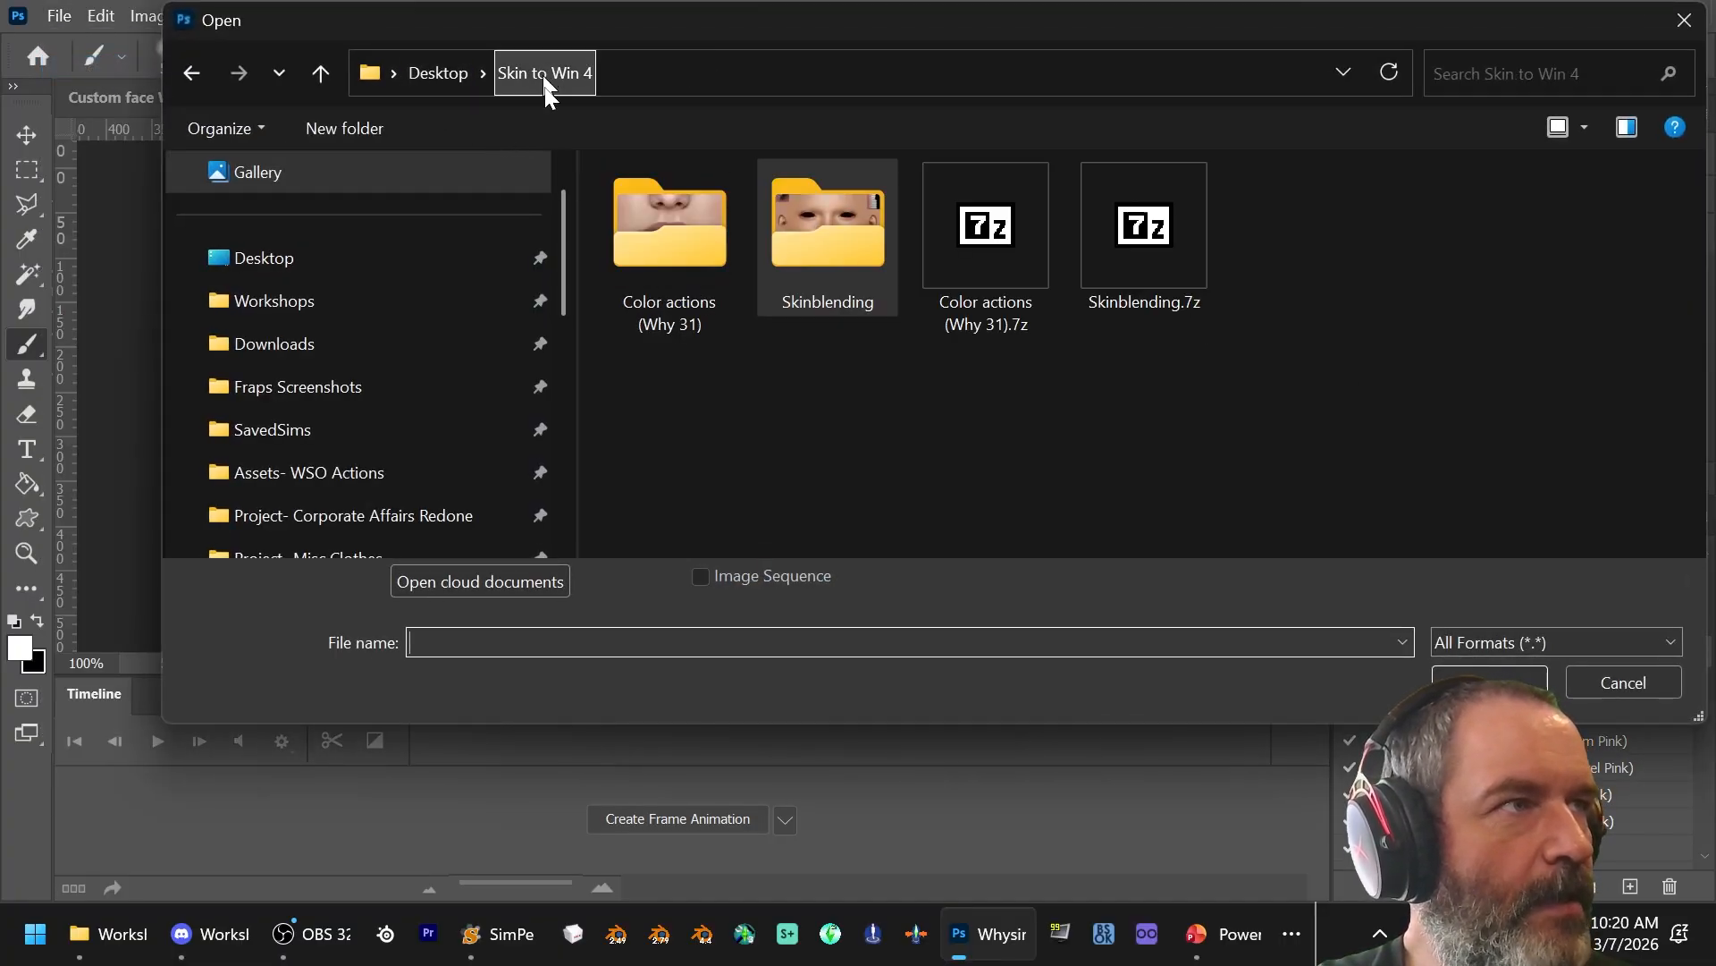
pyautogui.click(438, 72)
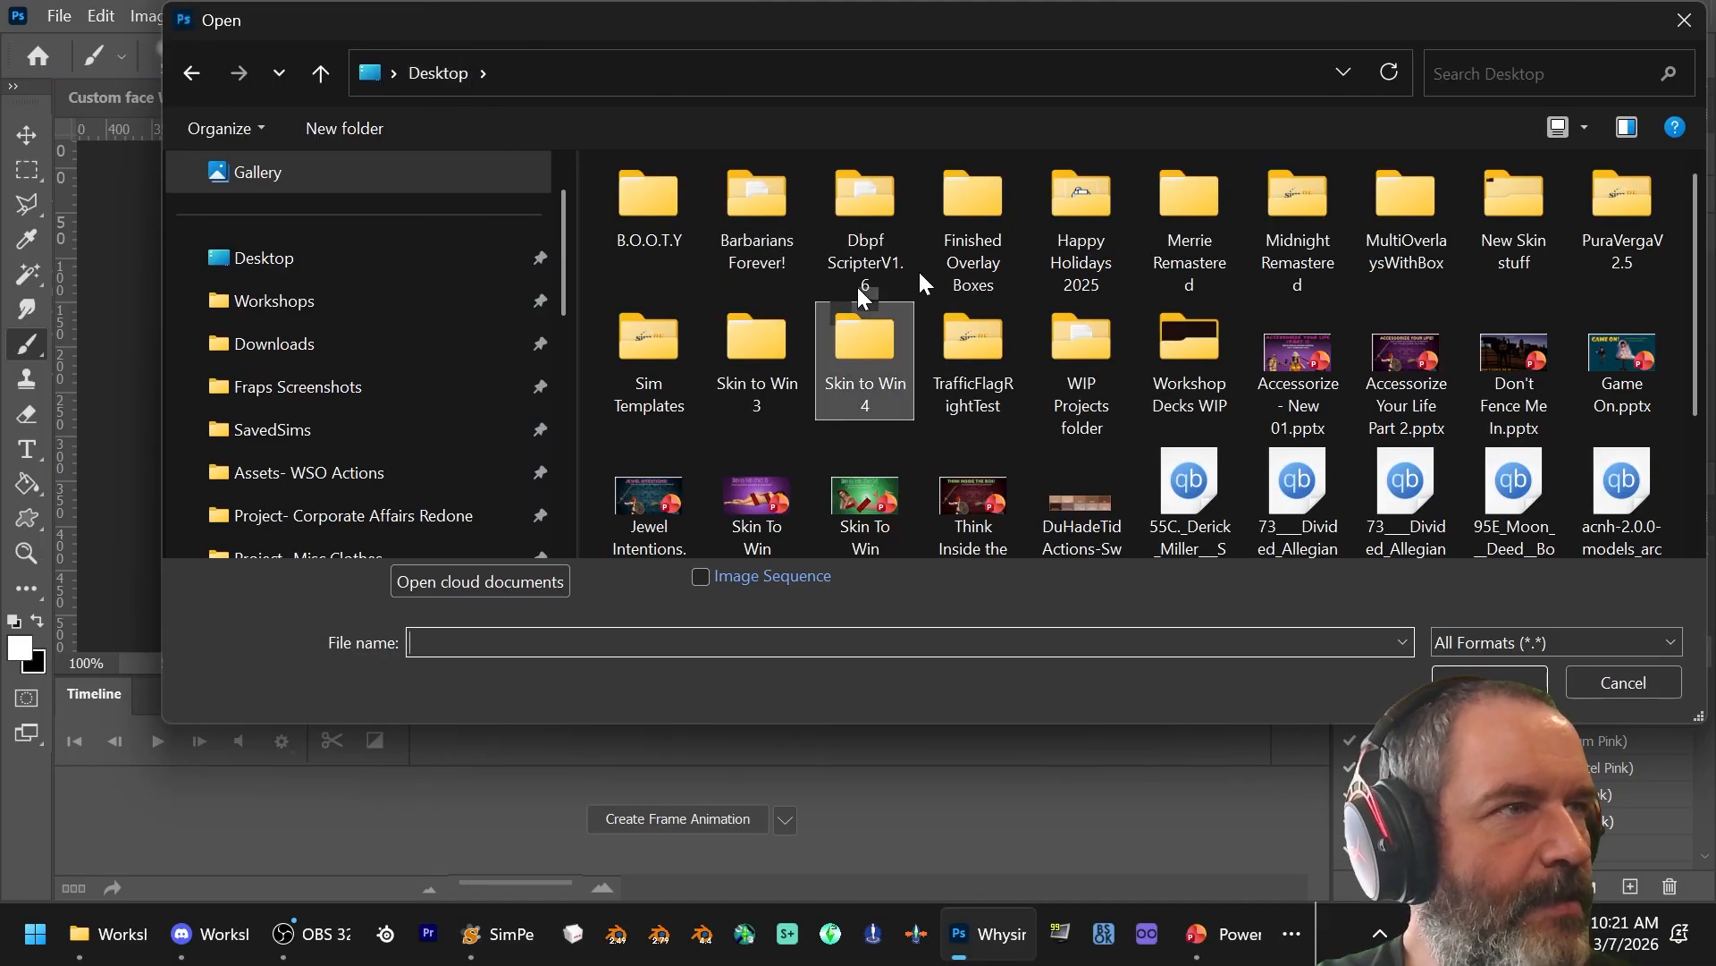
pyautogui.doubleClick(747, 357)
pyautogui.doubleClick(738, 252)
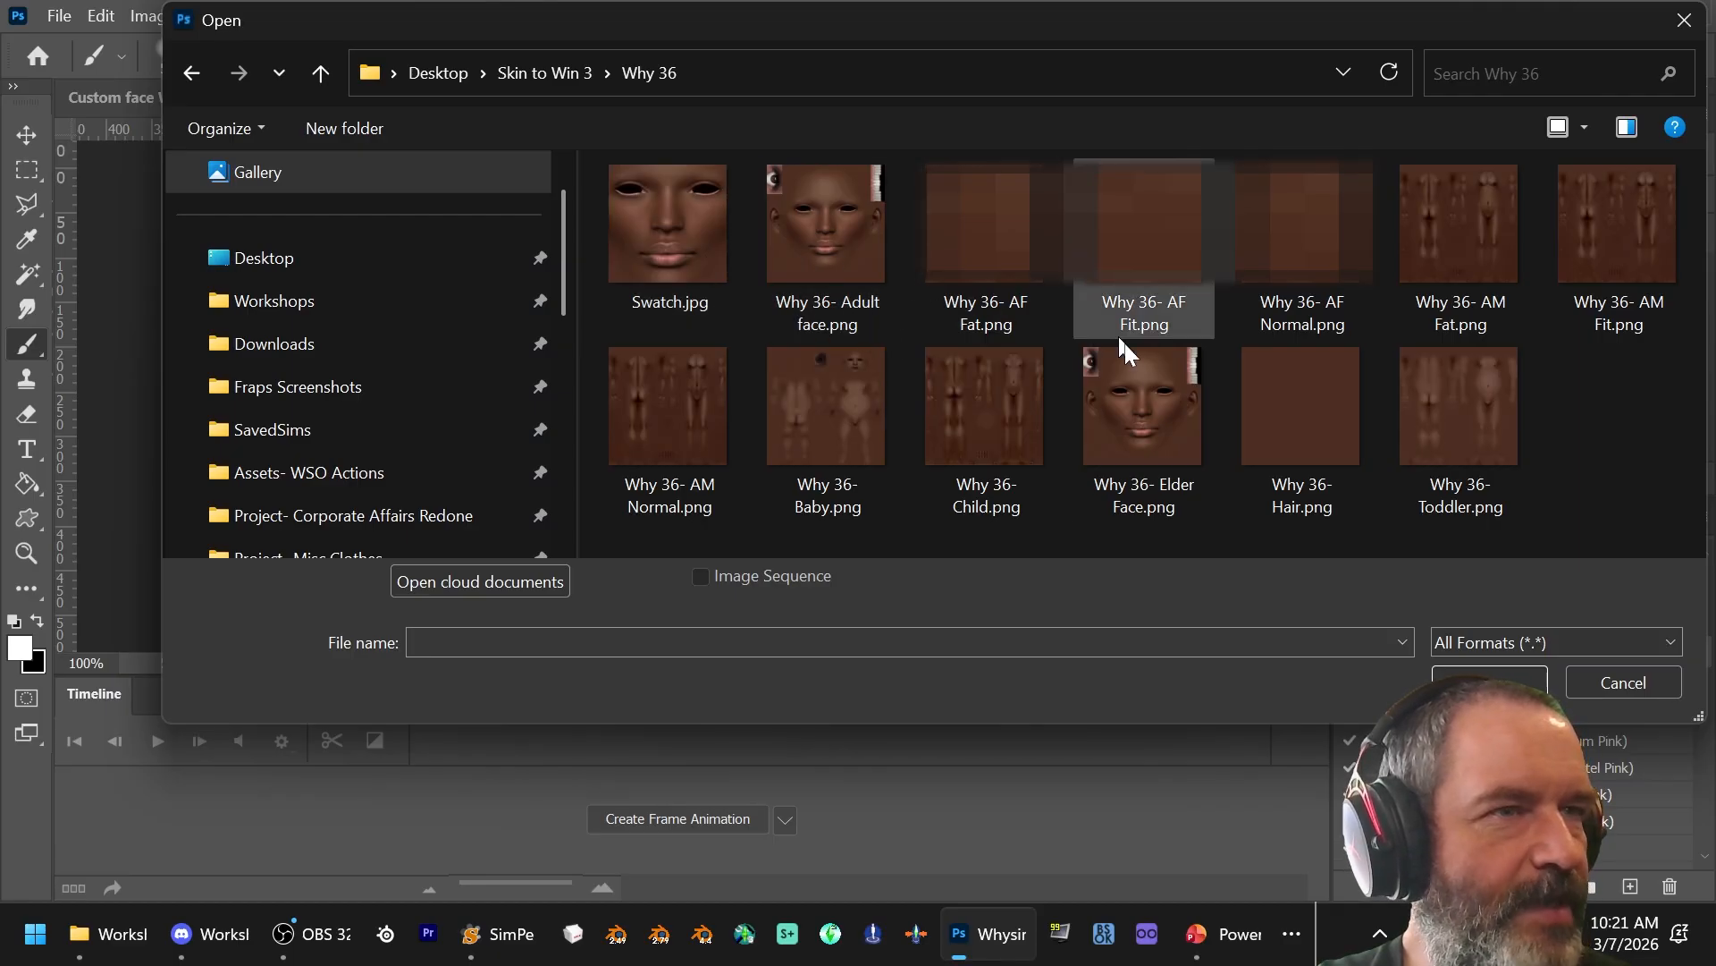
pyautogui.click(810, 228)
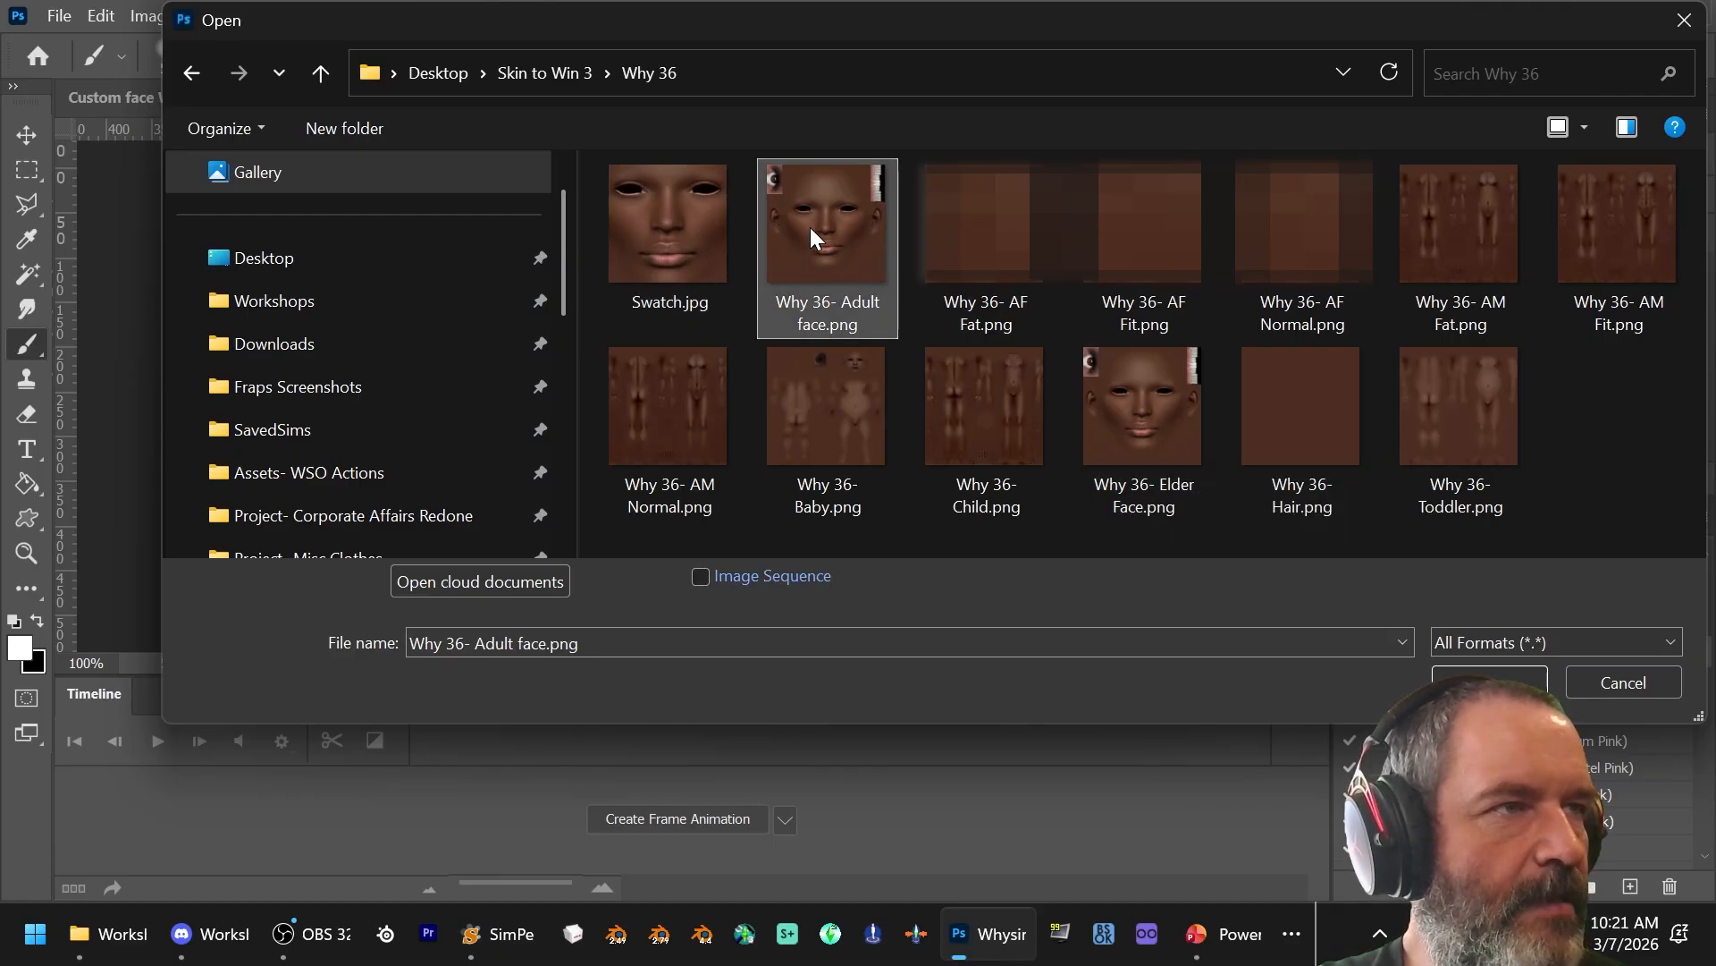
pyautogui.doubleClick(794, 245)
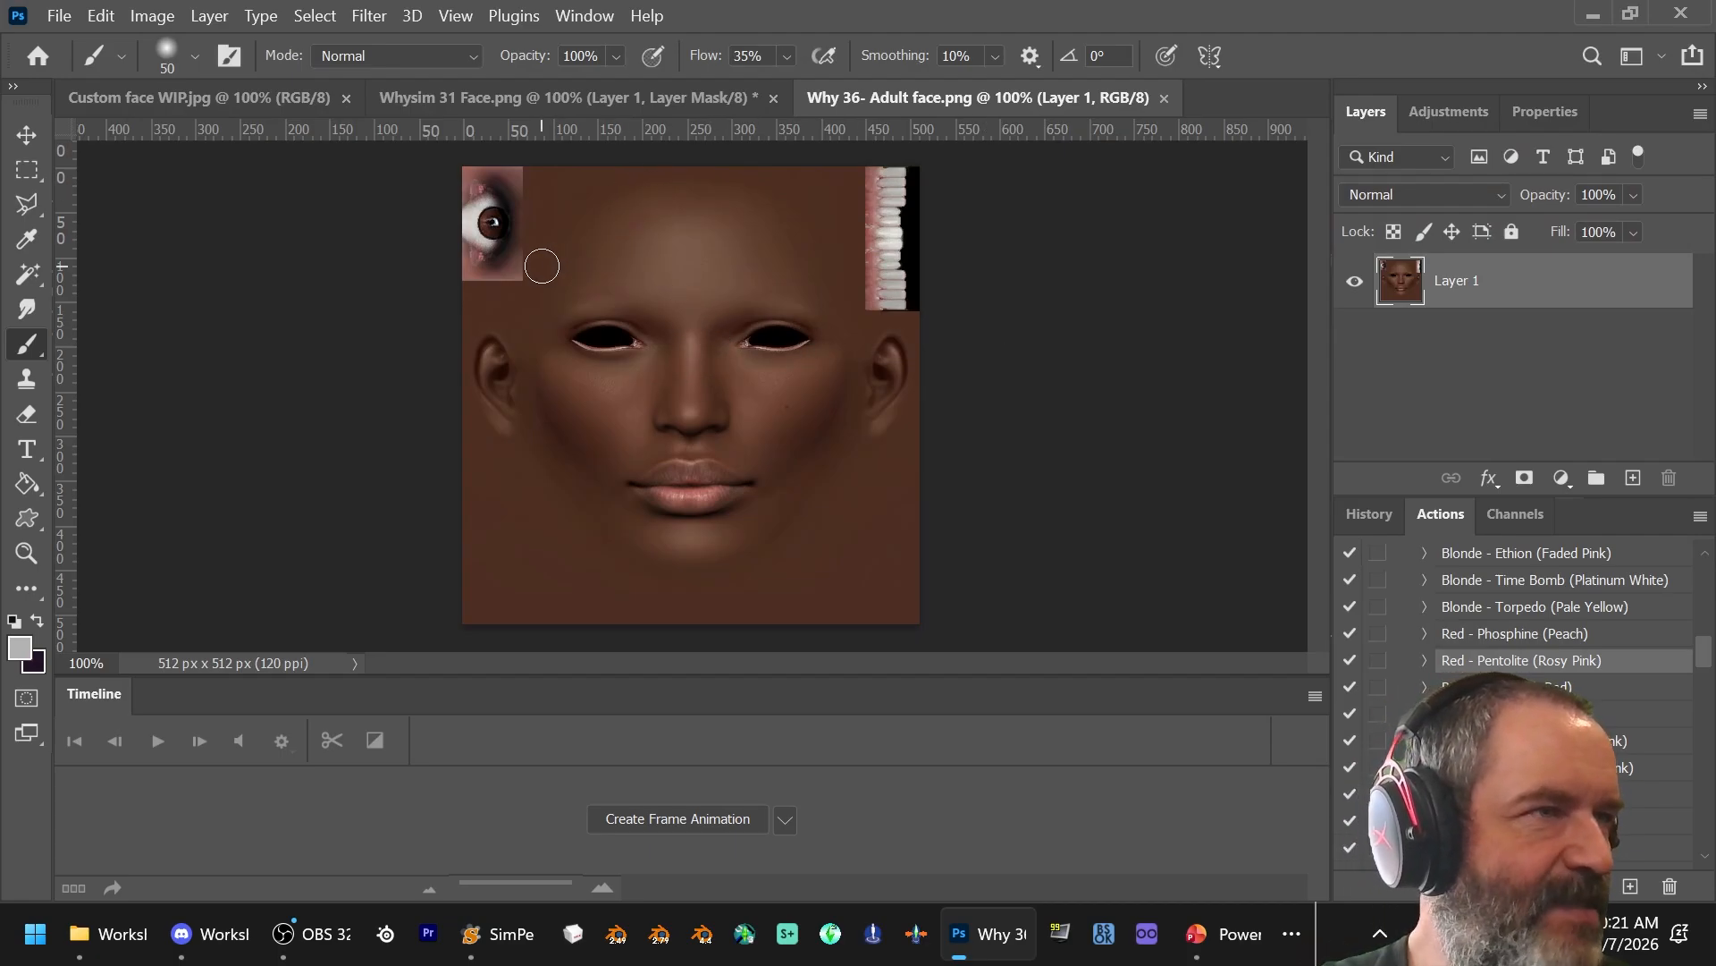
# Step: Duplicate Layer 1 of the Why 36 adult face, keeping the default copy name
pyautogui.rightClick(1455, 284)
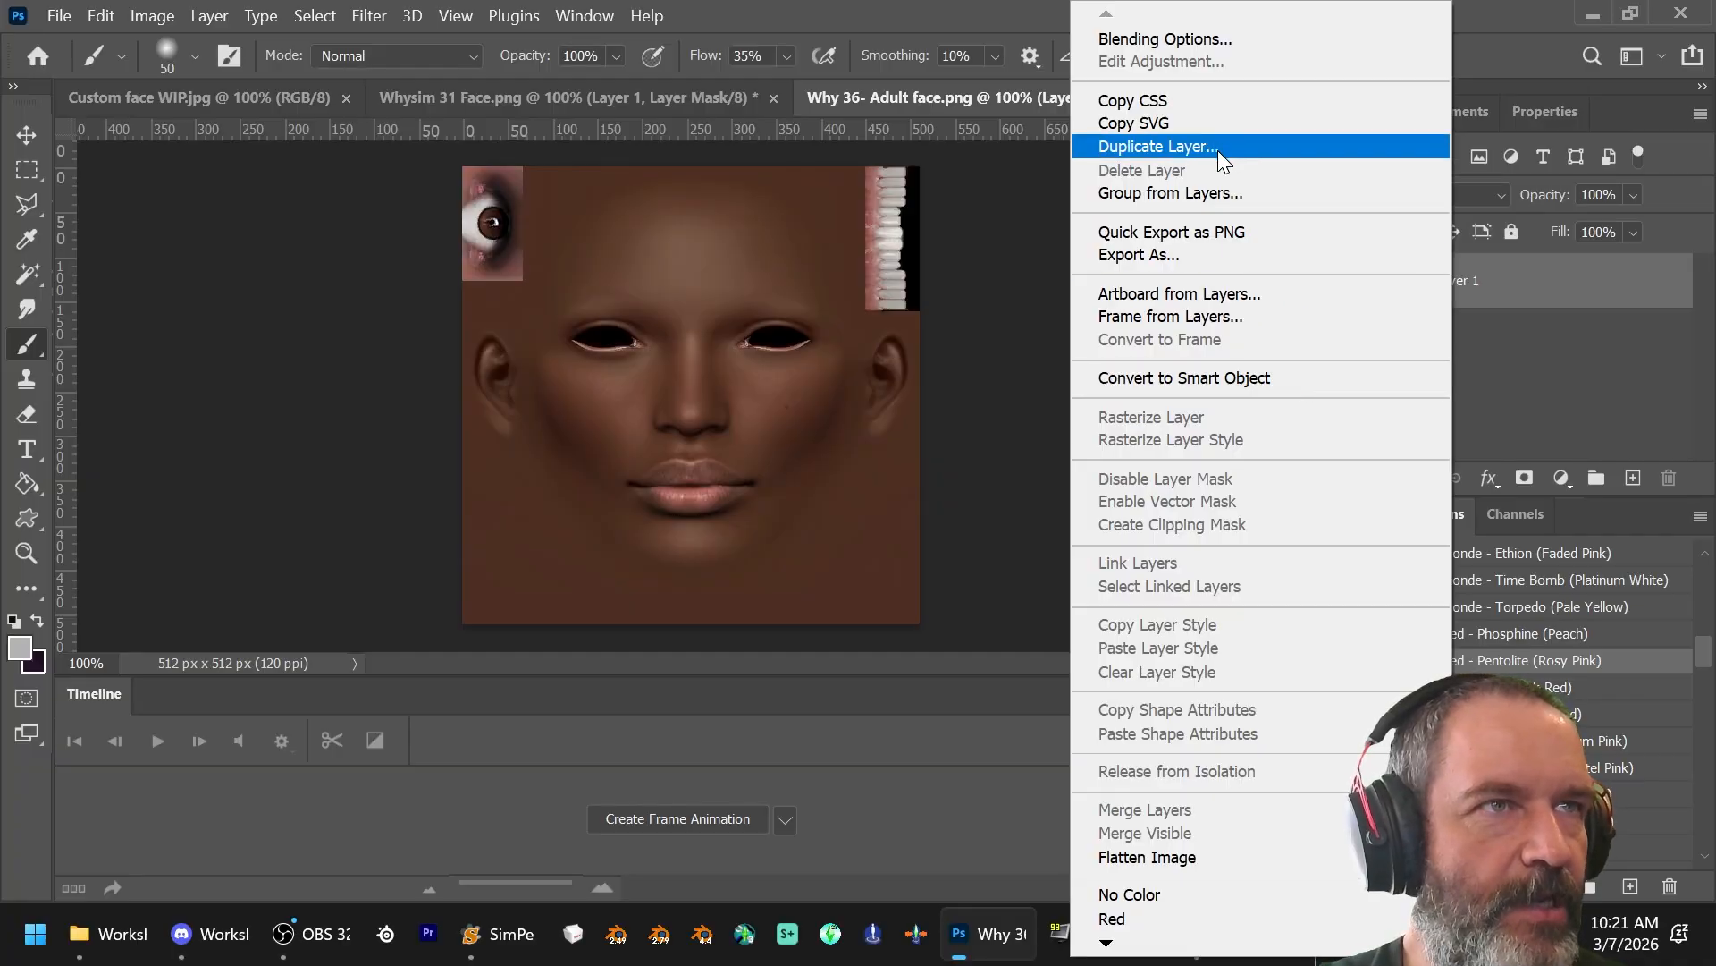
pyautogui.click(1221, 148)
pyautogui.click(1080, 236)
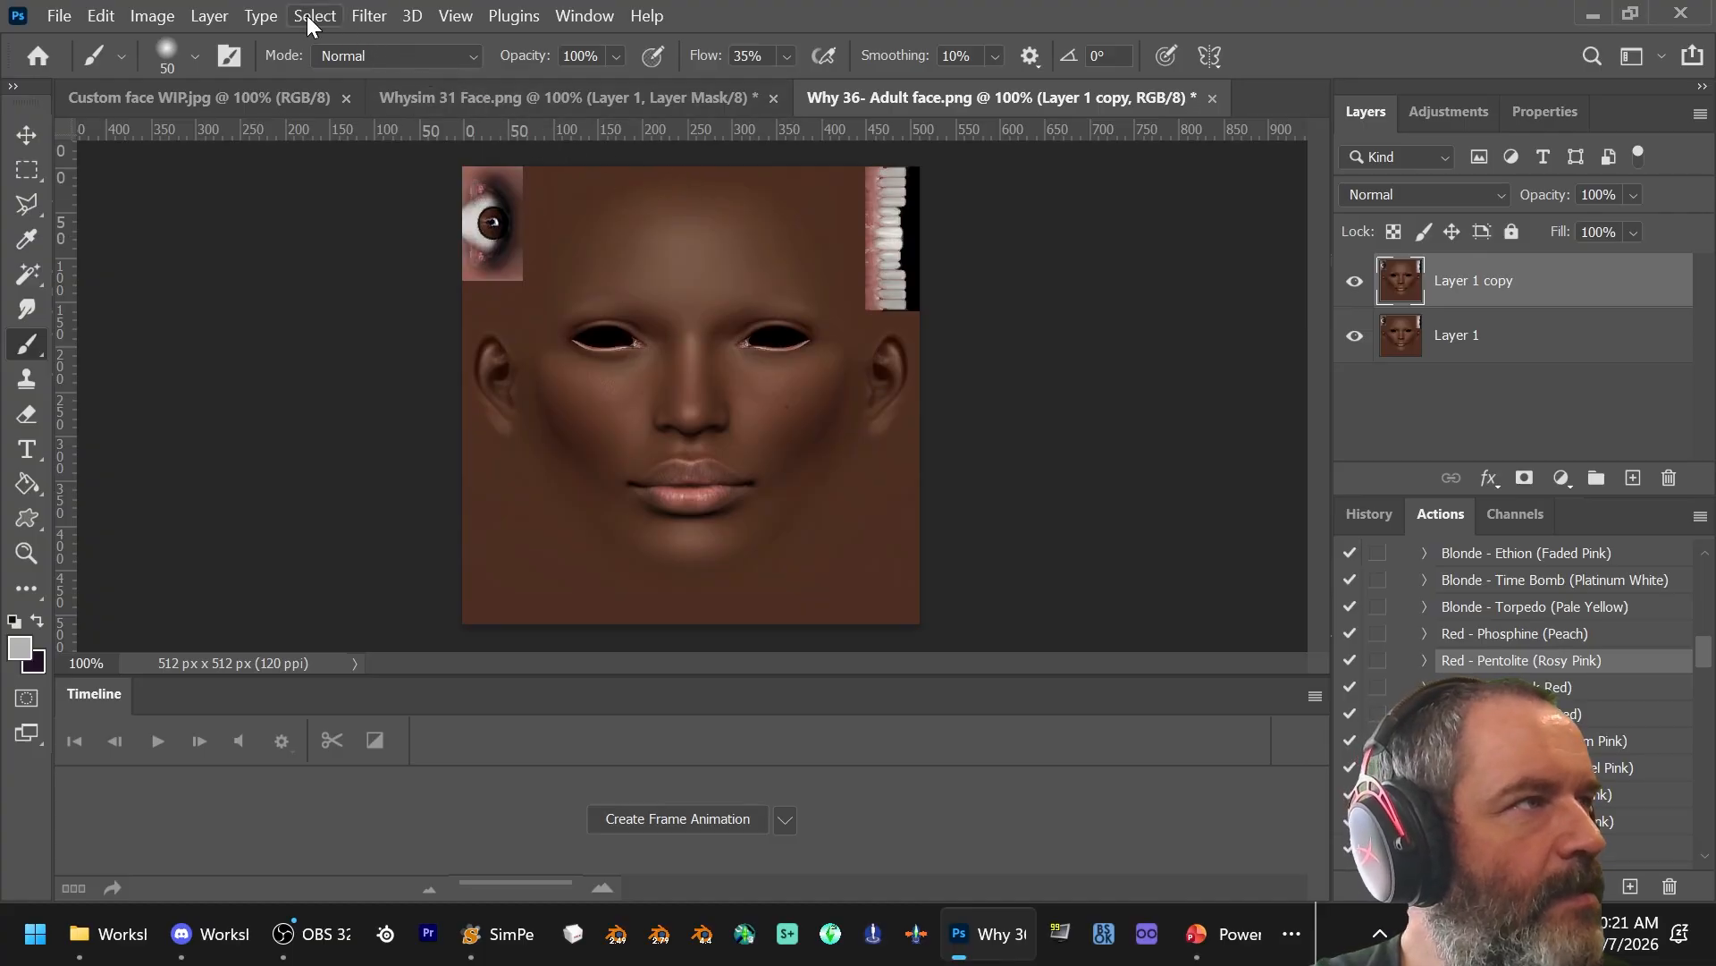
# Step: Apply a Gaussian Blur with a radius of 4.5 pixels to the duplicated face layer
pyautogui.click(365, 18)
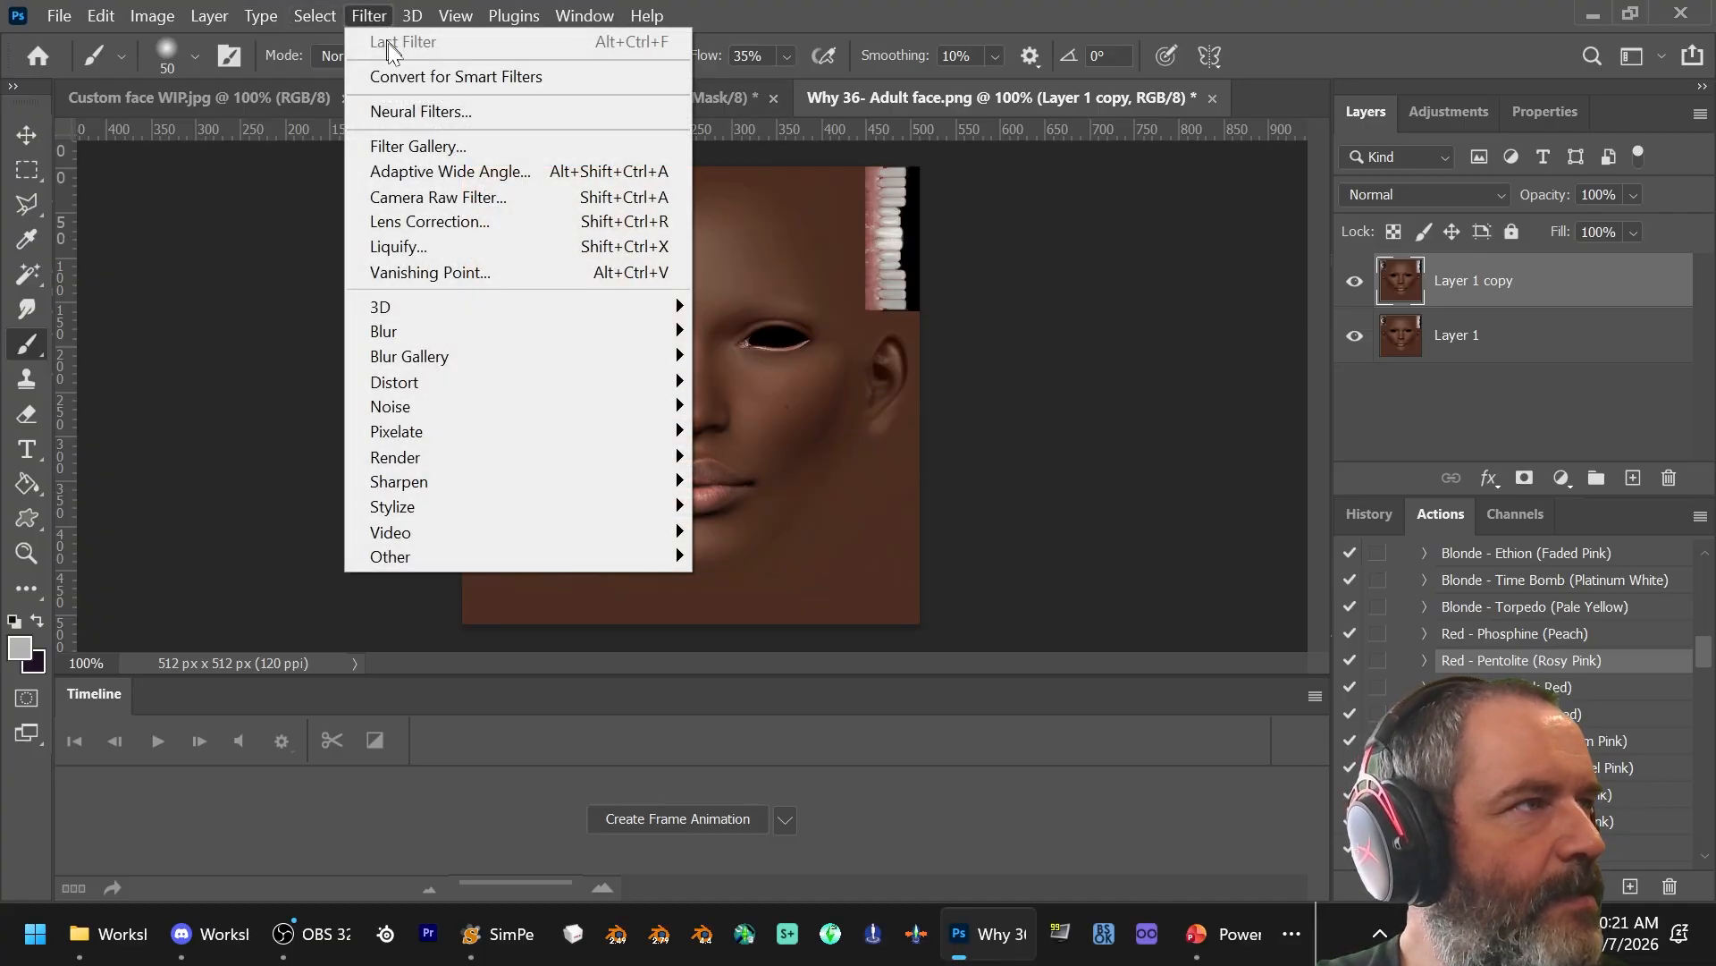
pyautogui.moveTo(480, 337)
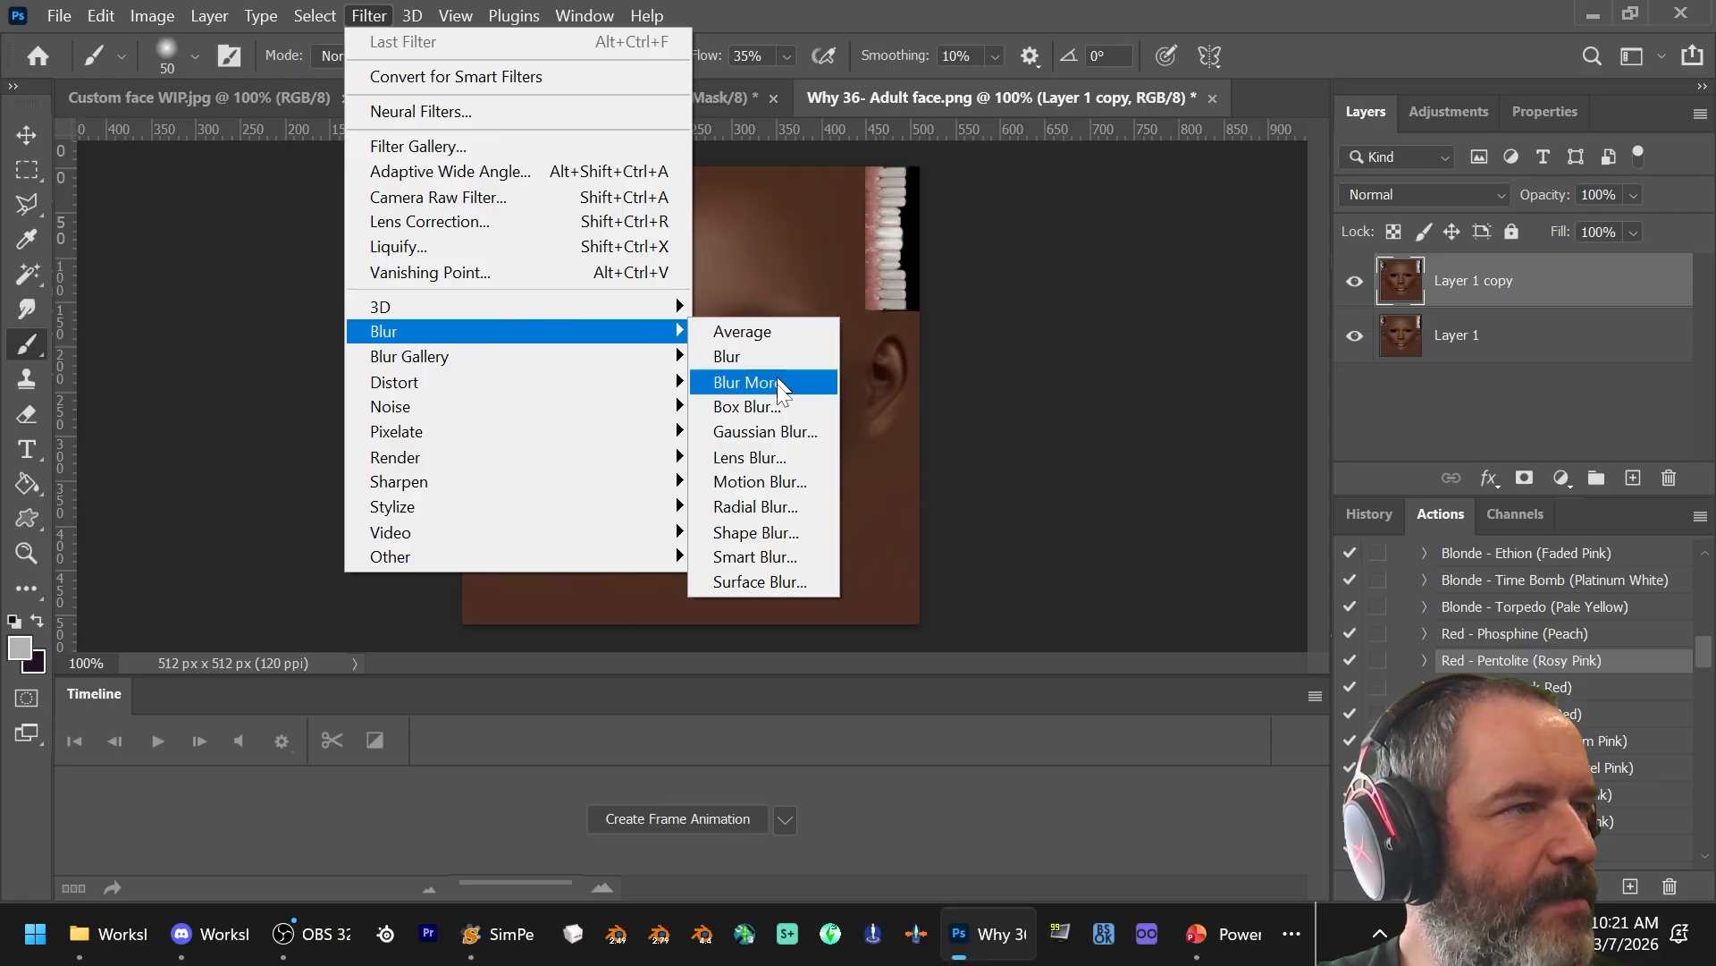
pyautogui.click(783, 432)
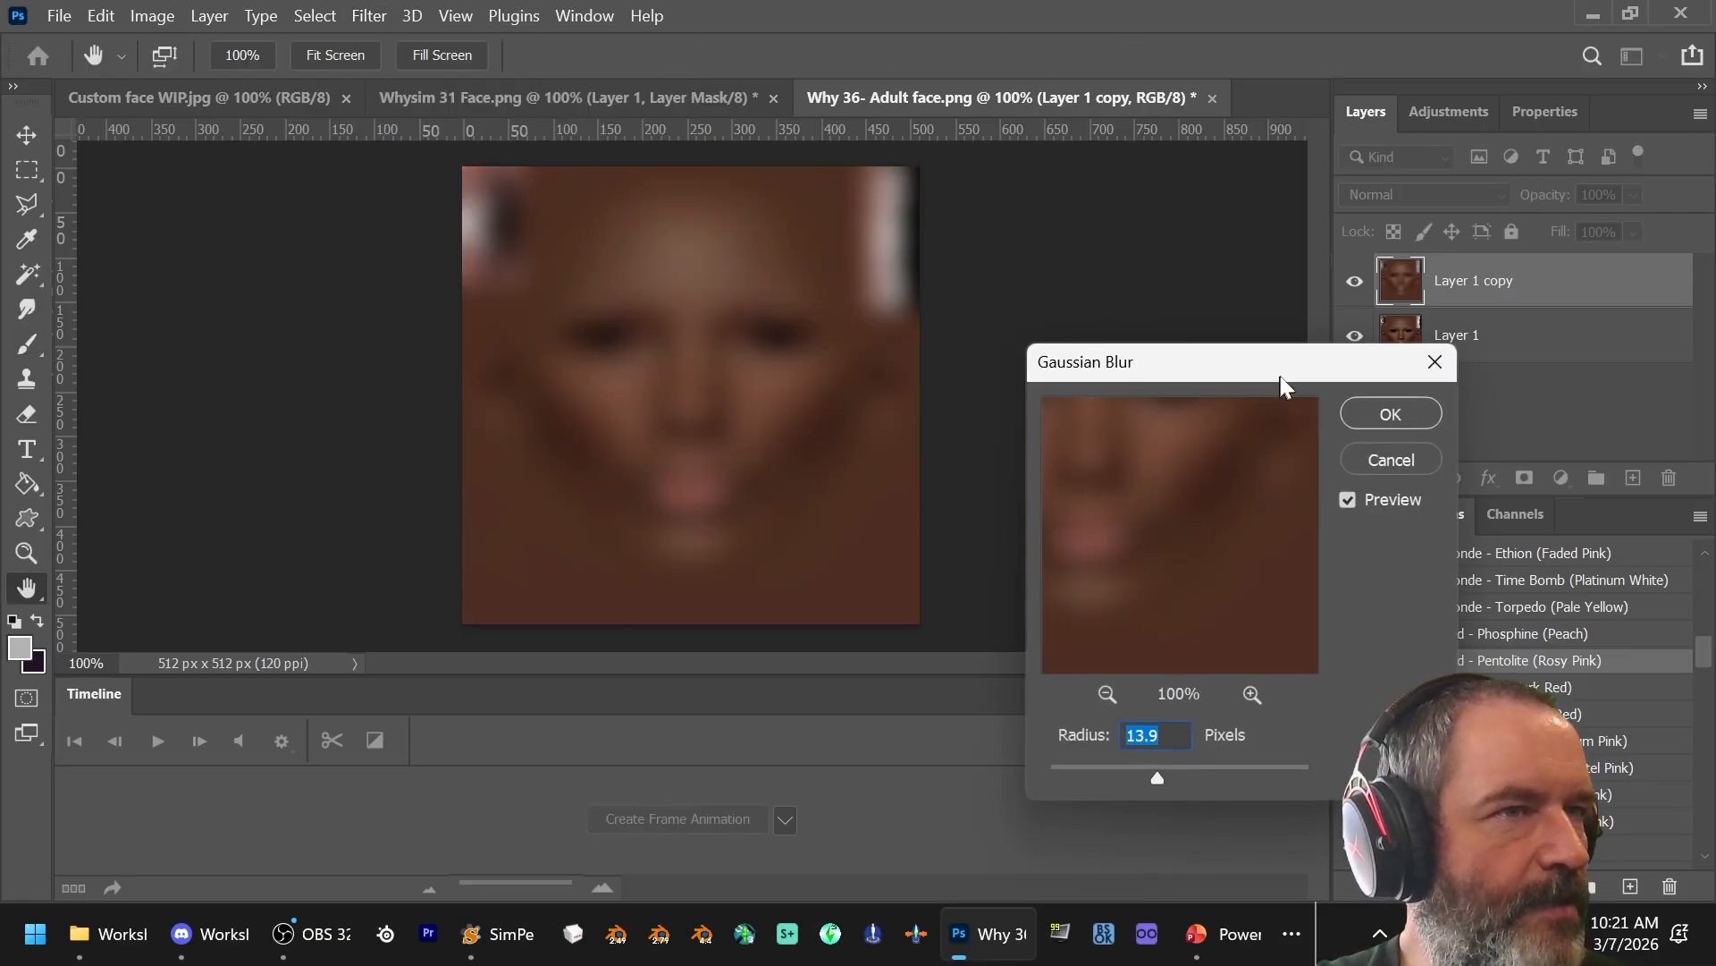
pyautogui.moveTo(1285, 368); pyautogui.dragTo(1190, 227)
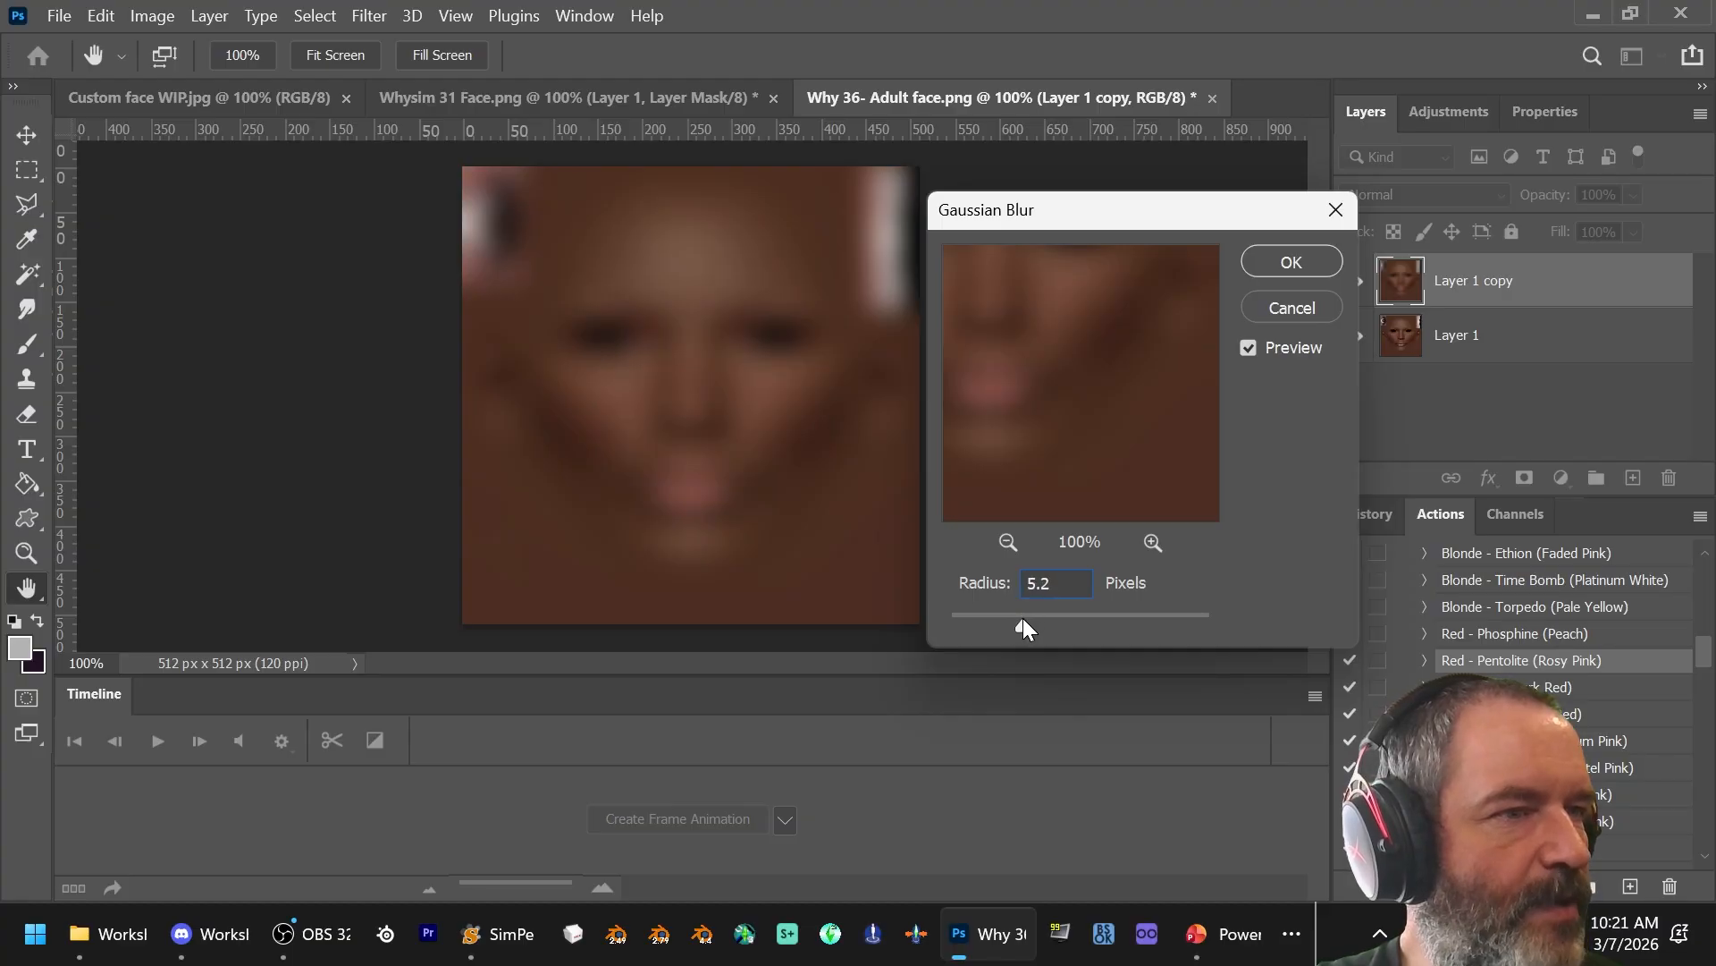
pyautogui.moveTo(1024, 620); pyautogui.dragTo(1018, 619)
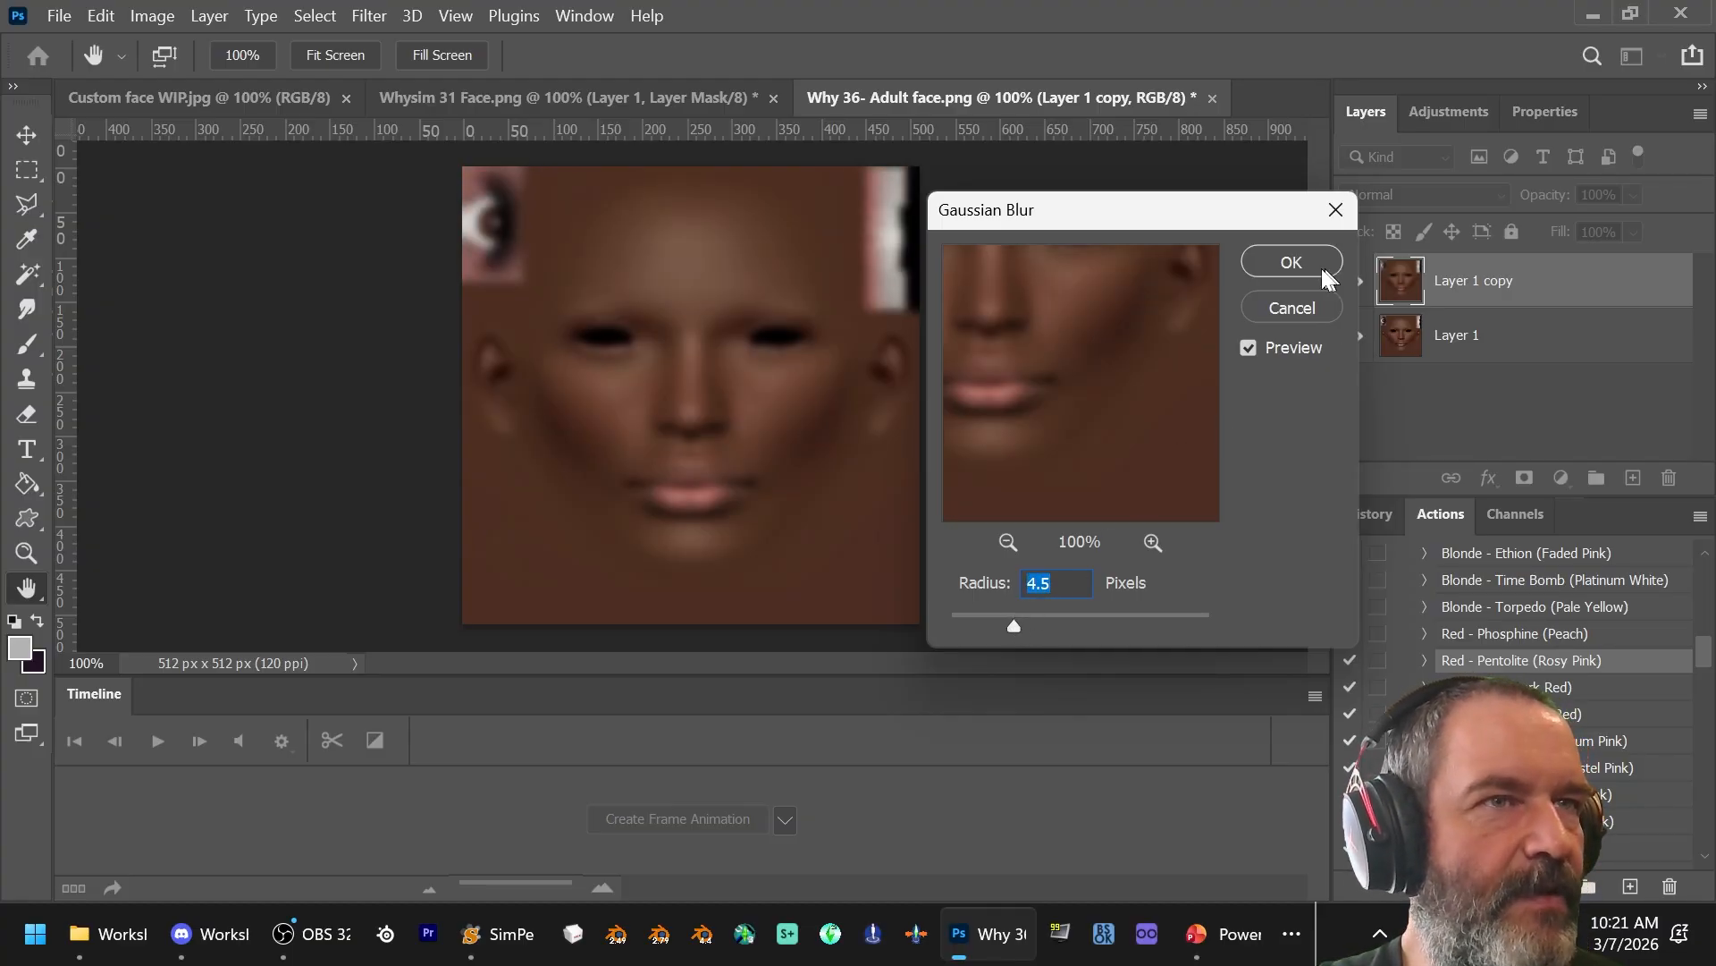
pyautogui.click(1292, 261)
# Step: Add a layer mask to the blurred copy and invert it to black, with the Brush tool active
pyautogui.press('b')
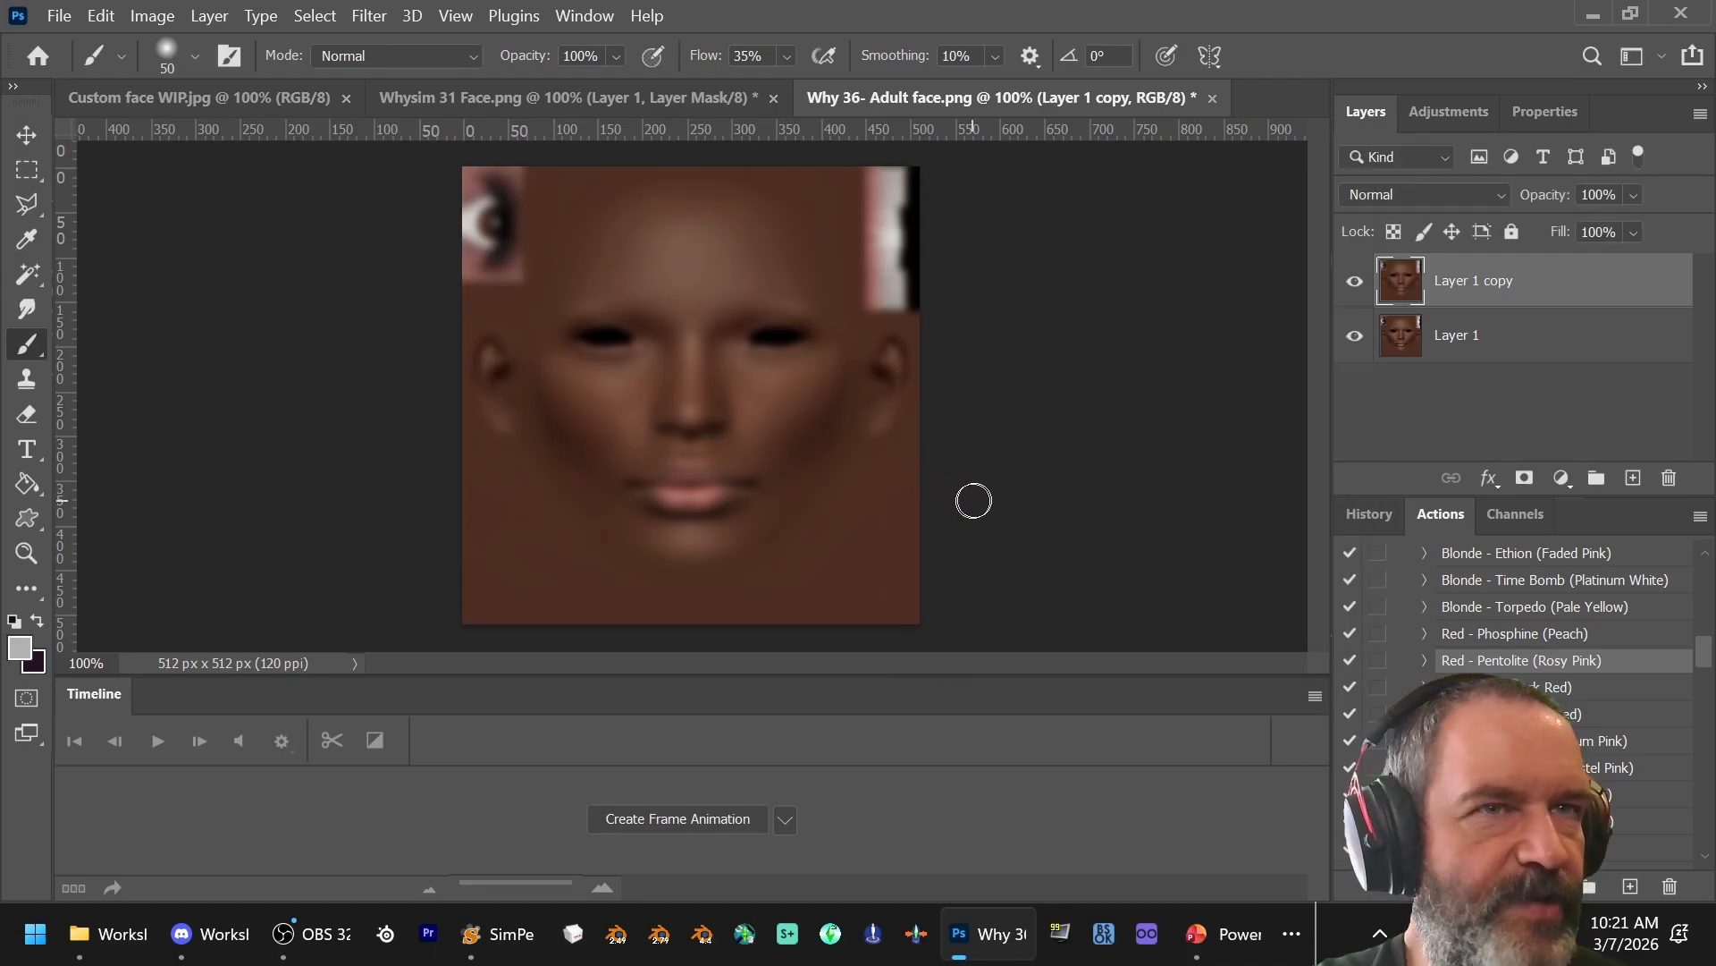
pyautogui.click(1525, 481)
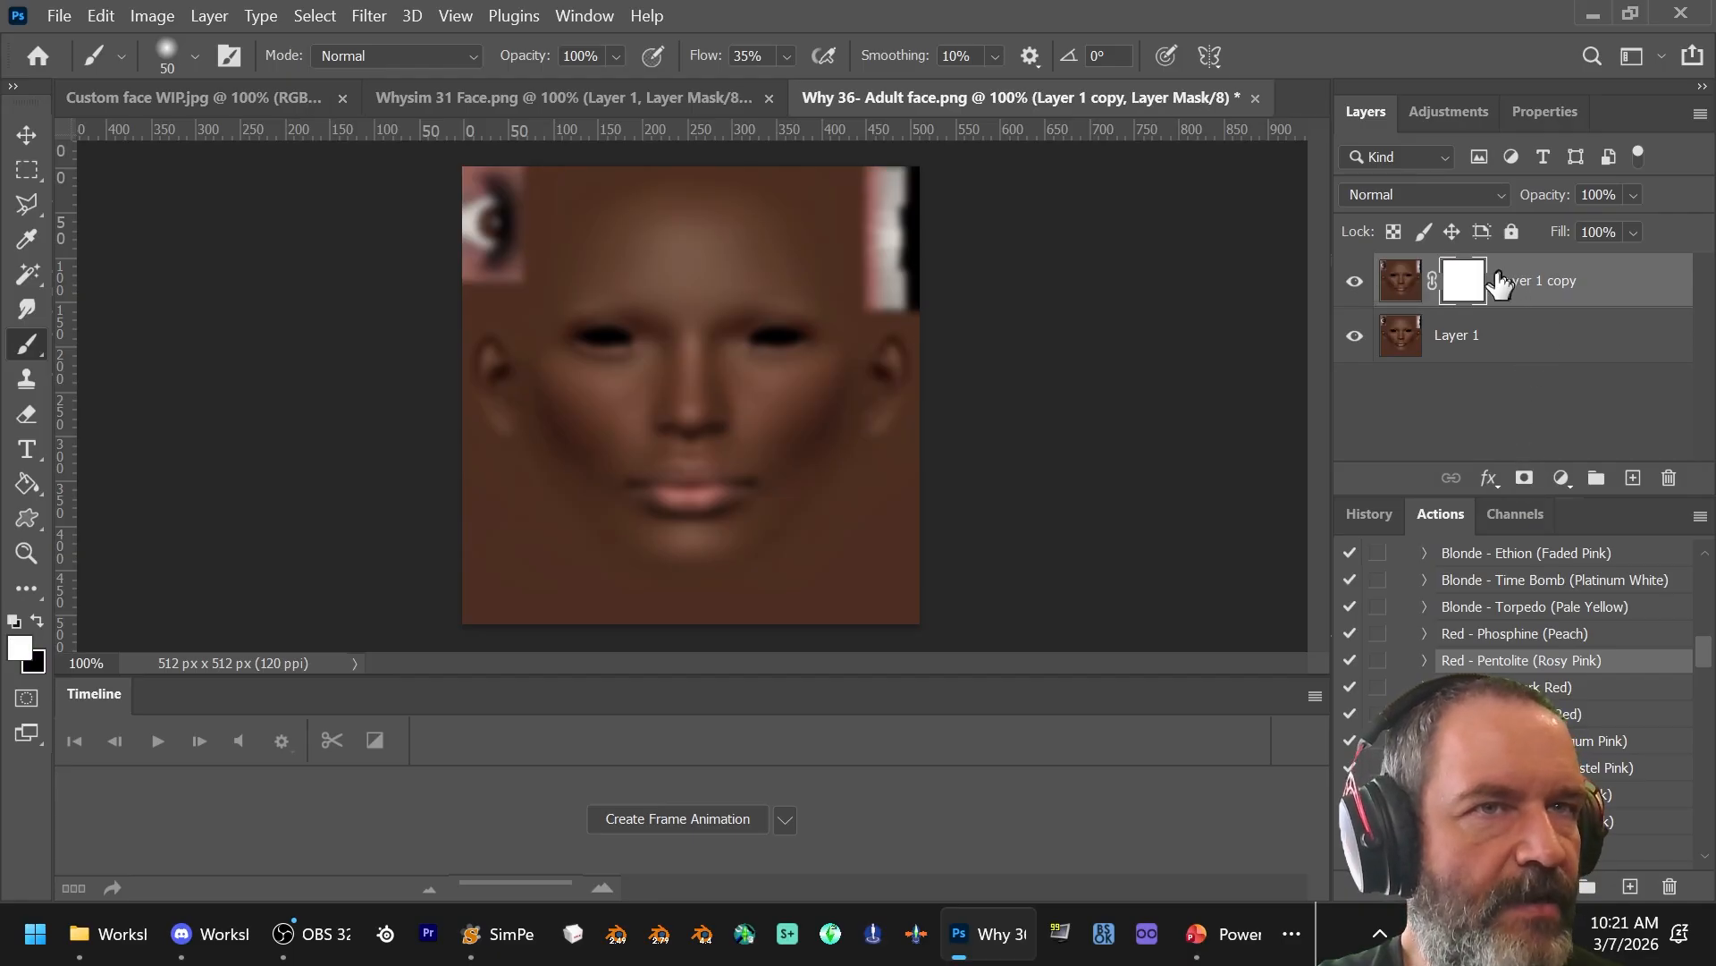
pyautogui.moveTo(1473, 279); pyautogui.dragTo(1475, 281)
pyautogui.hotkey('ctrl', 'i')
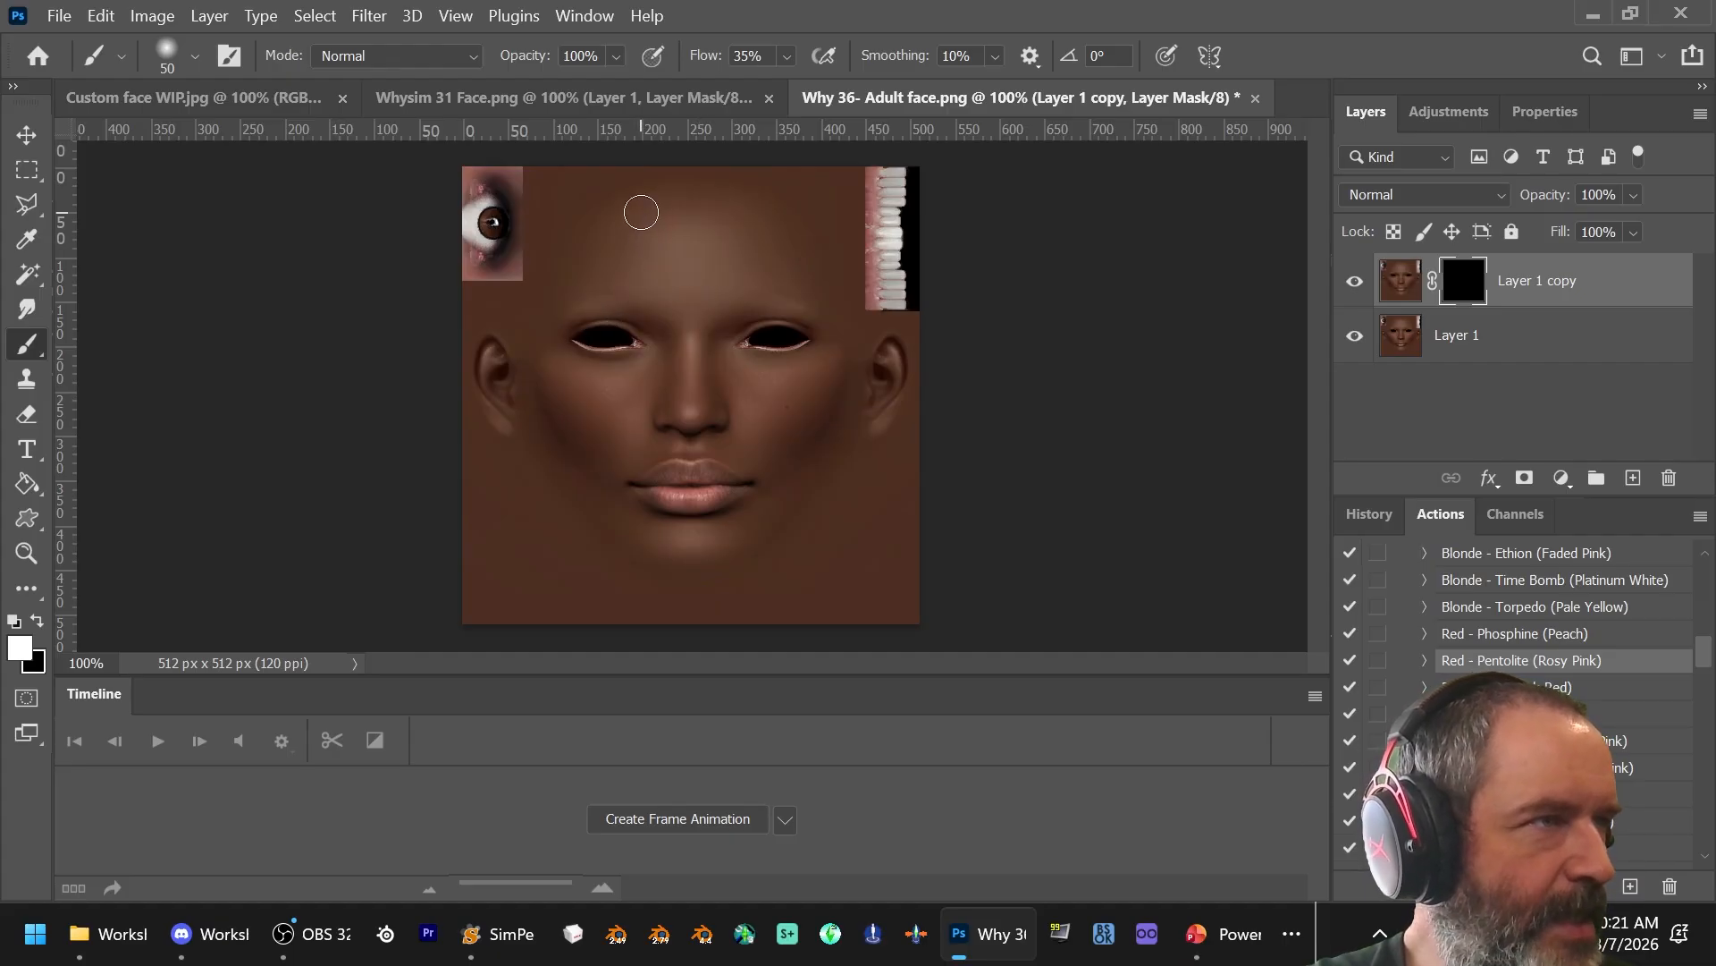
# Step: Paint white on the blurred layer's mask over the forehead and both lower cheeks to smooth the skin there
pyautogui.moveTo(623, 223)
pyautogui.mouseDown()
pyautogui.moveTo(566, 283)
pyautogui.moveTo(567, 246)
pyautogui.moveTo(599, 212)
pyautogui.moveTo(654, 186)
pyautogui.moveTo(750, 185)
pyautogui.moveTo(811, 269)
pyautogui.moveTo(679, 206)
pyautogui.moveTo(629, 215)
pyautogui.moveTo(600, 258)
pyautogui.moveTo(714, 233)
pyautogui.moveTo(731, 232)
pyautogui.moveTo(668, 266)
pyautogui.moveTo(746, 259)
pyautogui.moveTo(676, 227)
pyautogui.moveTo(762, 254)
pyautogui.moveTo(736, 198)
pyautogui.moveTo(801, 231)
pyautogui.moveTo(832, 280)
pyautogui.moveTo(812, 220)
pyautogui.moveTo(832, 285)
pyautogui.moveTo(750, 199)
pyautogui.moveTo(583, 210)
pyautogui.moveTo(748, 198)
pyautogui.moveTo(810, 254)
pyautogui.moveTo(757, 233)
pyautogui.mouseUp()
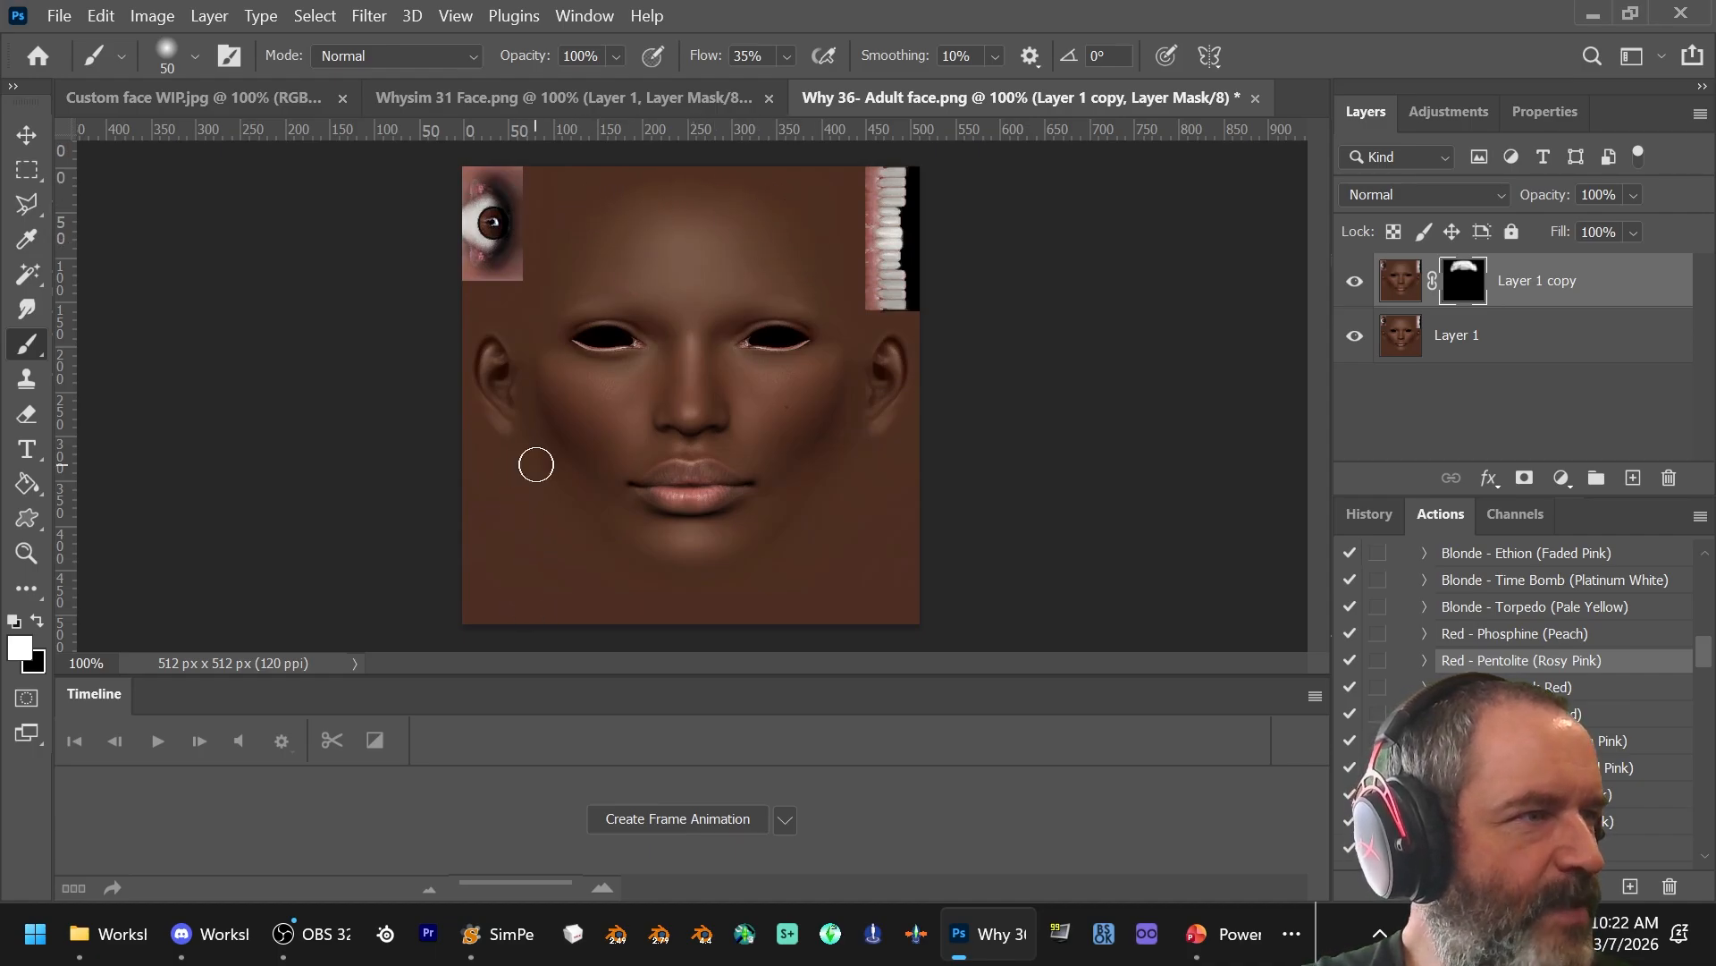
pyautogui.moveTo(566, 498)
pyautogui.mouseDown()
pyautogui.moveTo(552, 454)
pyautogui.moveTo(593, 532)
pyautogui.moveTo(576, 472)
pyautogui.moveTo(608, 528)
pyautogui.mouseUp()
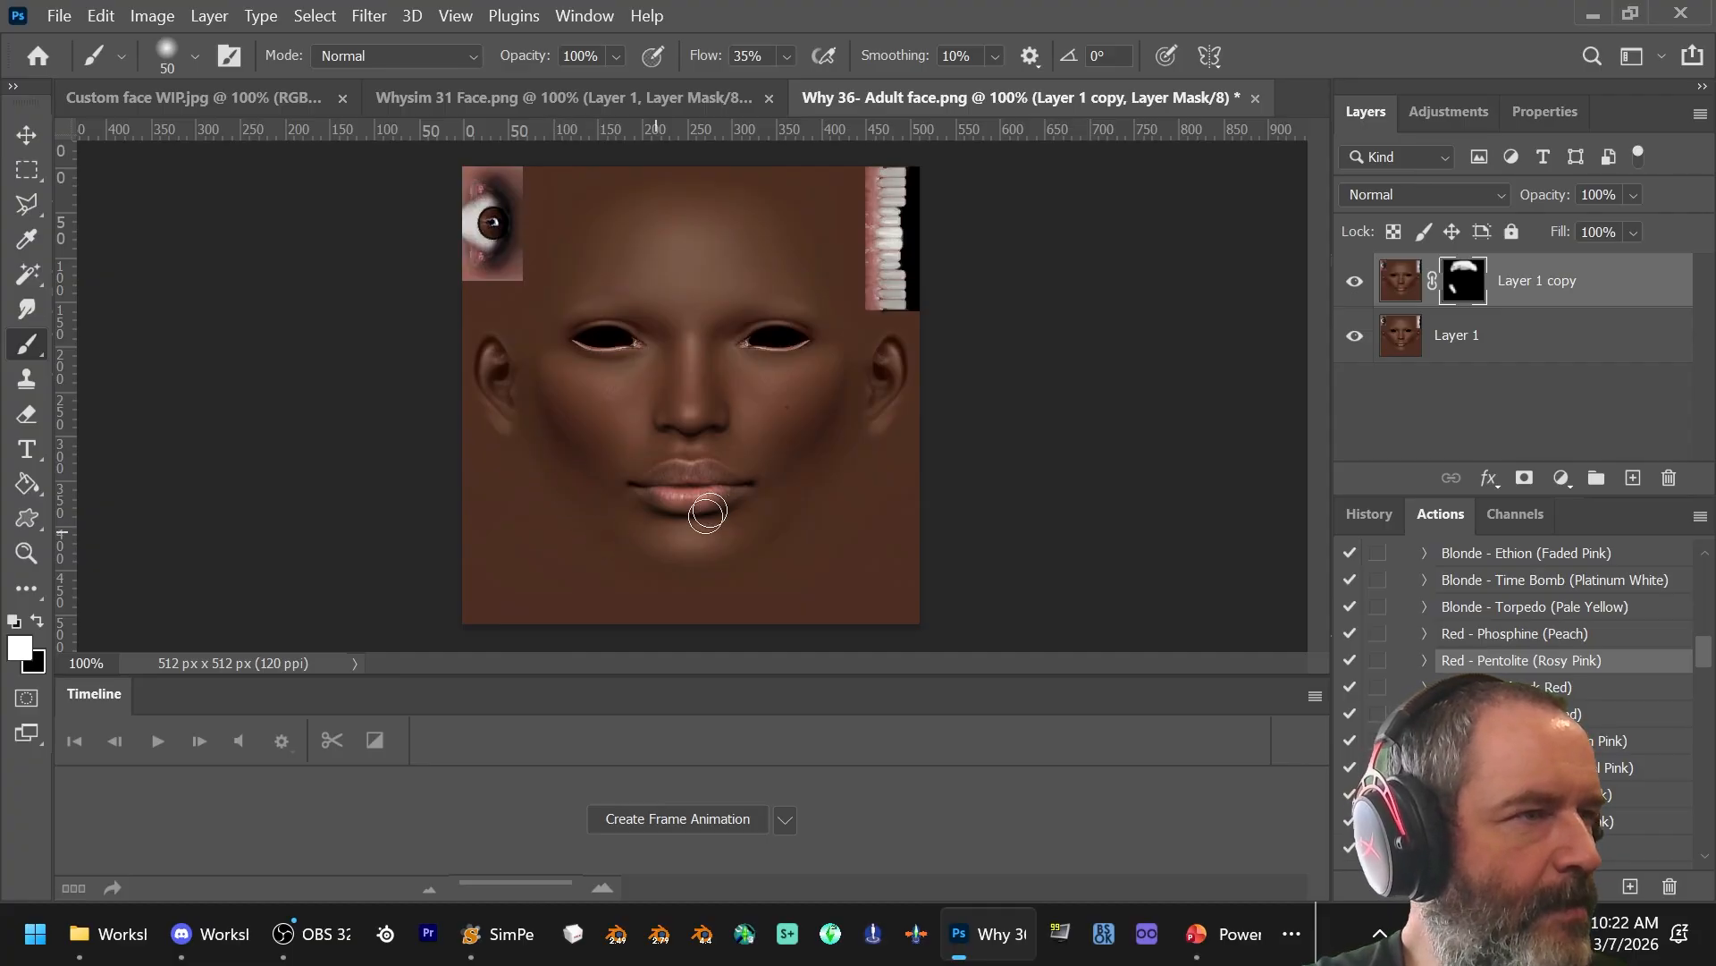
pyautogui.moveTo(797, 486)
pyautogui.mouseDown()
pyautogui.moveTo(823, 383)
pyautogui.moveTo(778, 440)
pyautogui.moveTo(820, 399)
pyautogui.moveTo(763, 531)
pyautogui.moveTo(816, 464)
pyautogui.moveTo(814, 493)
pyautogui.mouseUp()
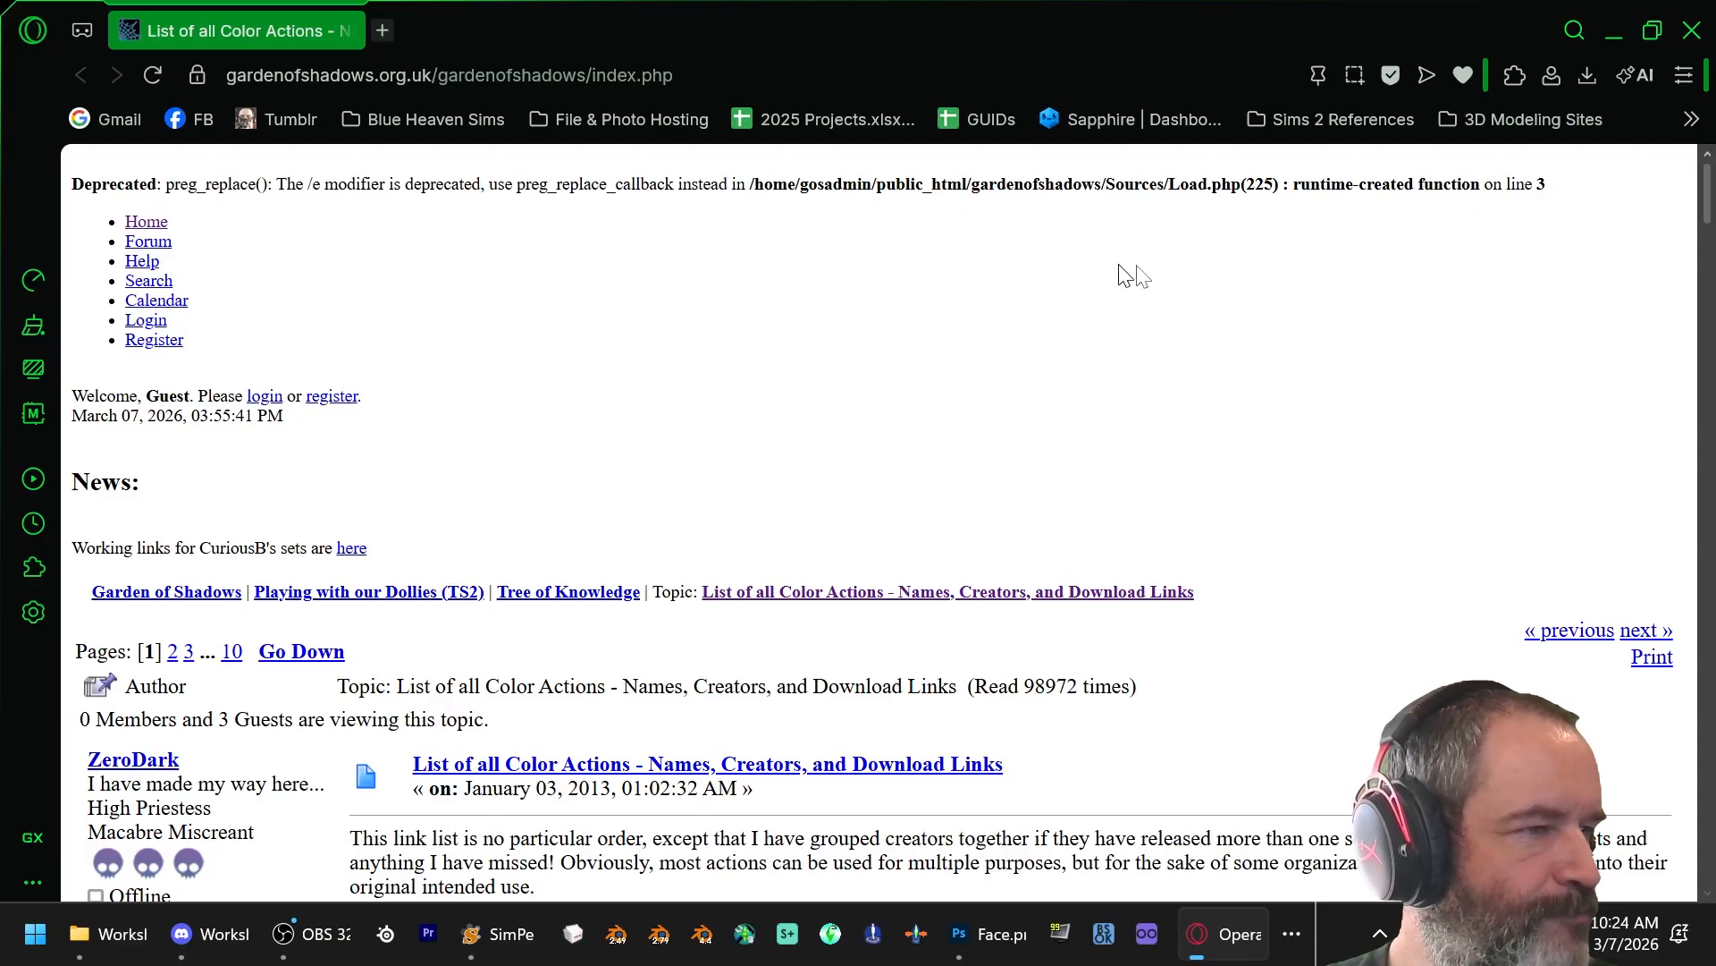
# Step: Skim the Garden of Shadows color actions topic in the Opera browser, from the hair actions through the GIMP and PhotoPea tools
pyautogui.scroll(-5, 1163, 375)
pyautogui.scroll(-3, 1264, 411)
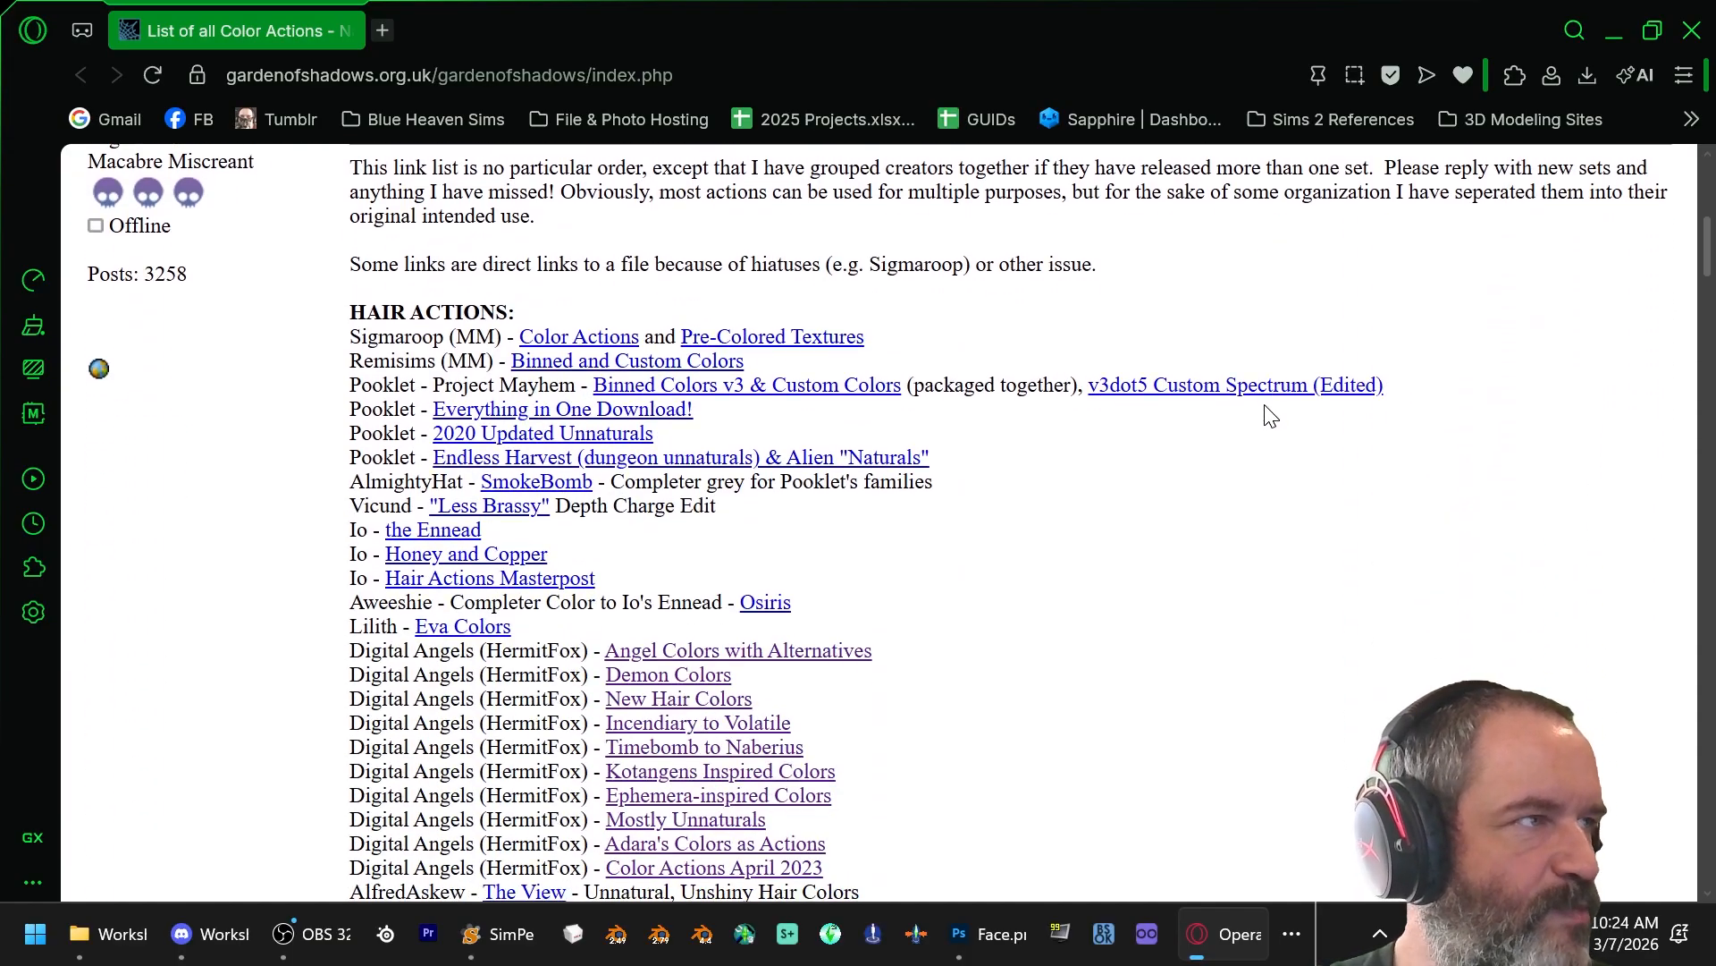
pyautogui.scroll(2, 1266, 413)
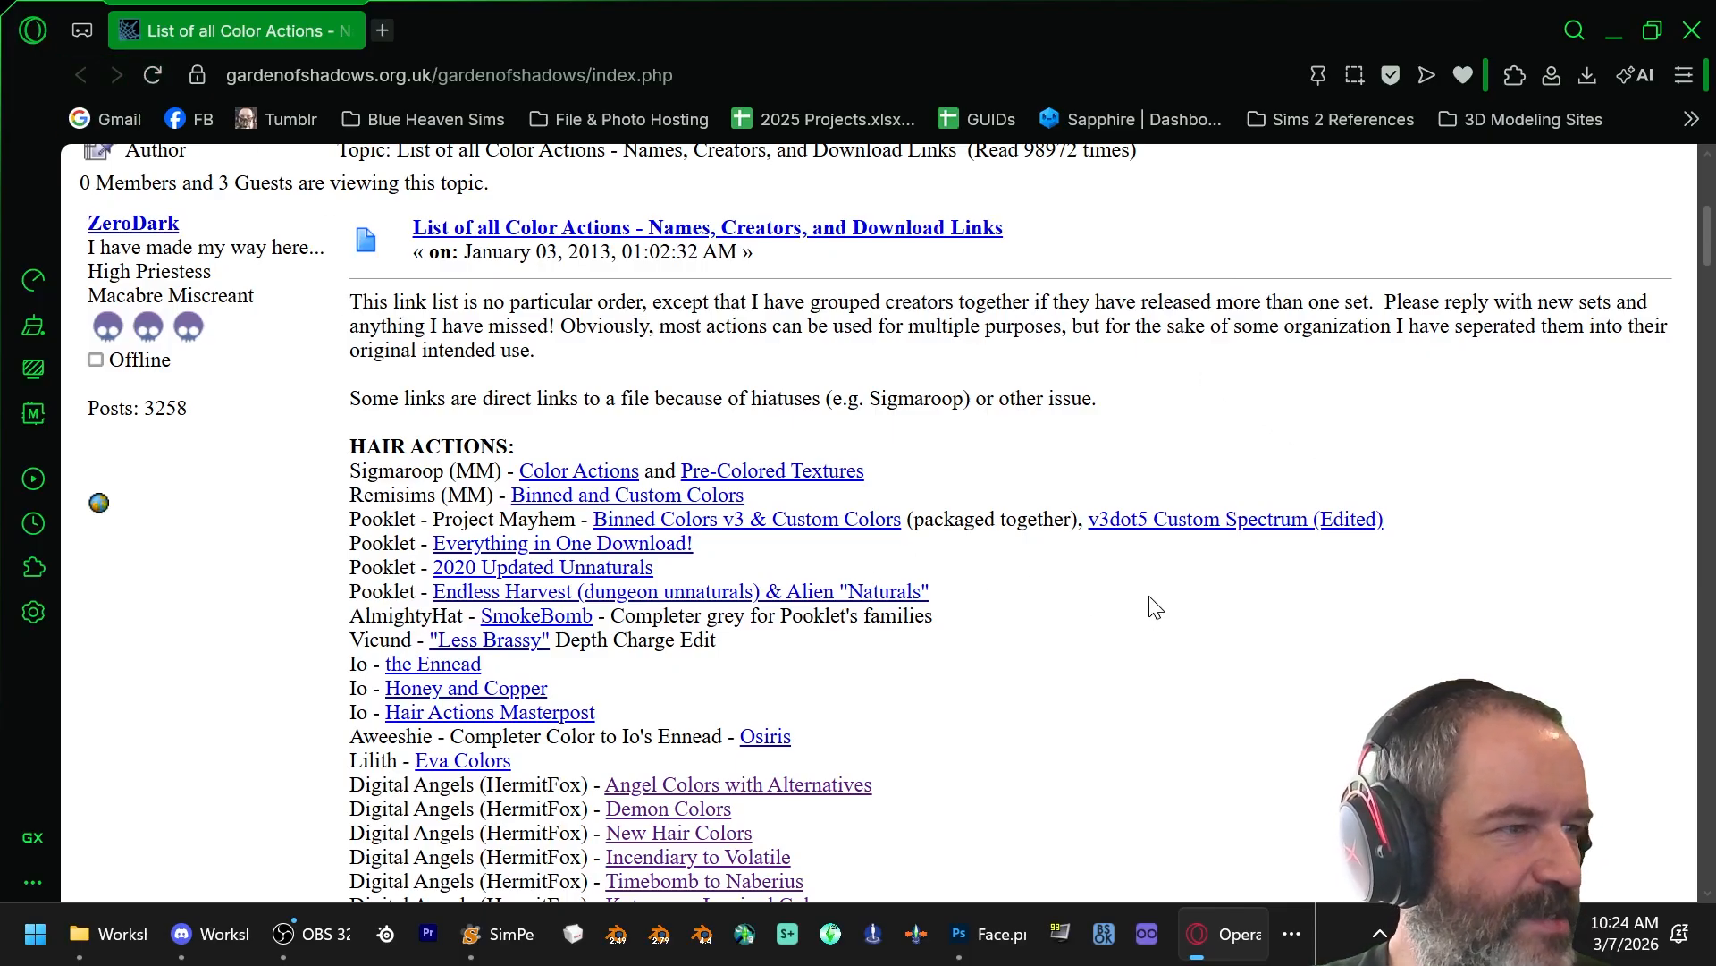
pyautogui.scroll(-5, 1158, 601)
pyautogui.scroll(2, 1162, 600)
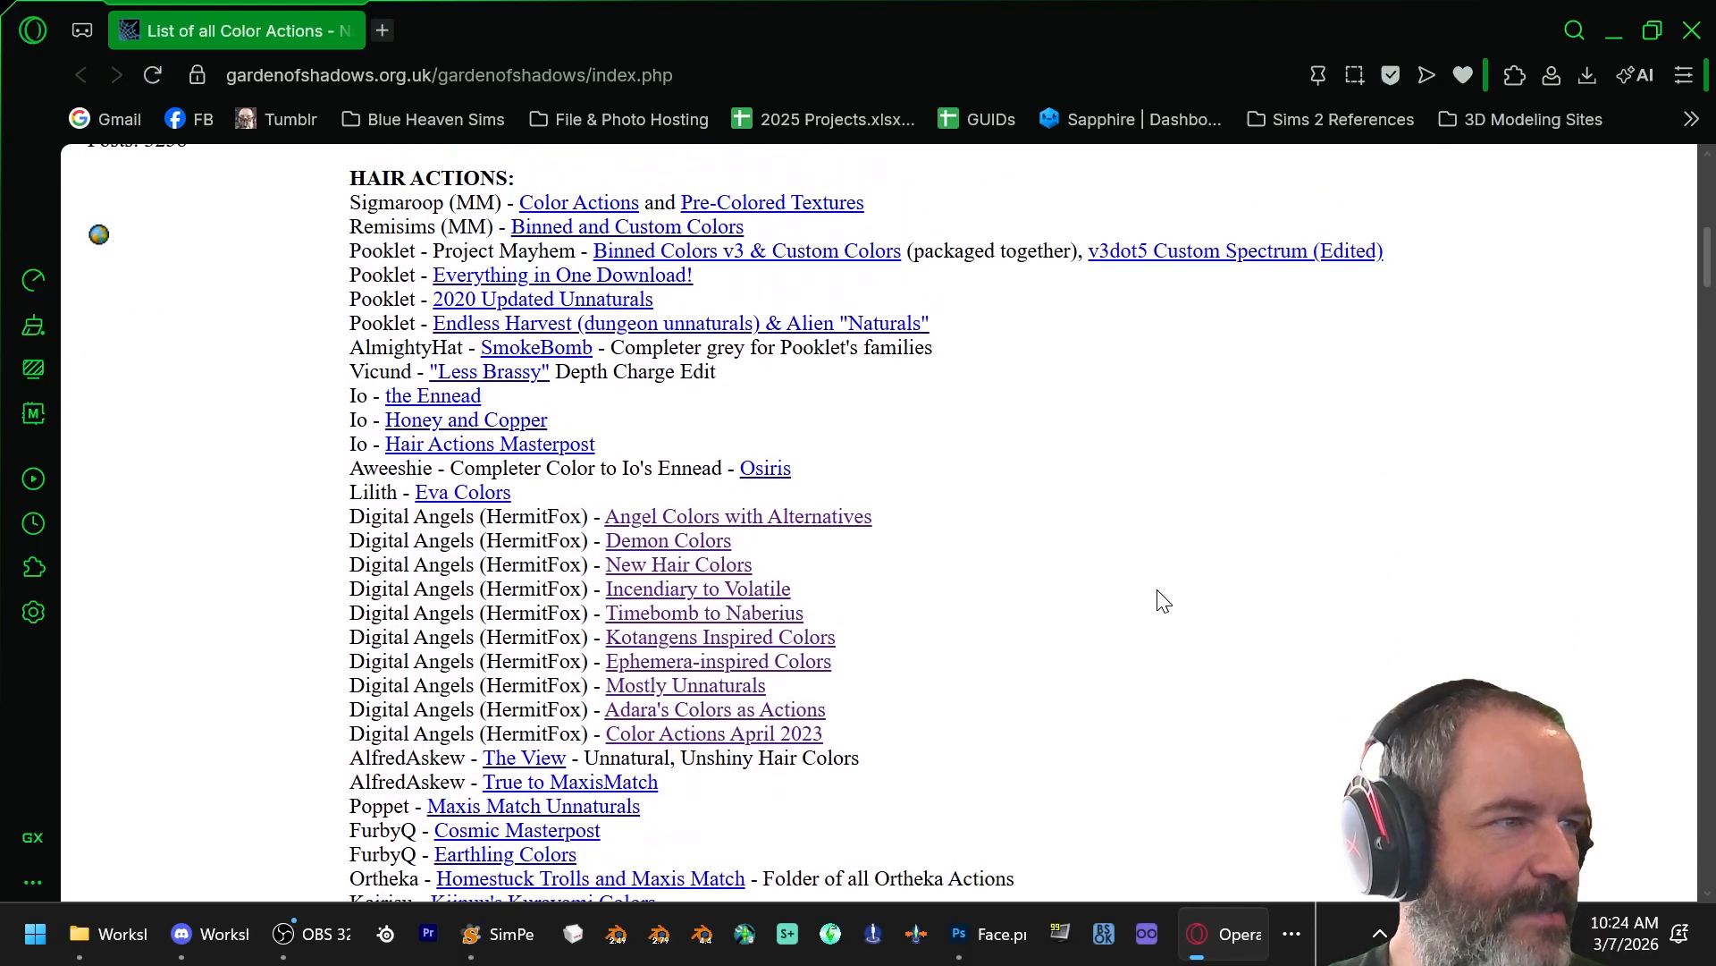
pyautogui.scroll(9, 1164, 597)
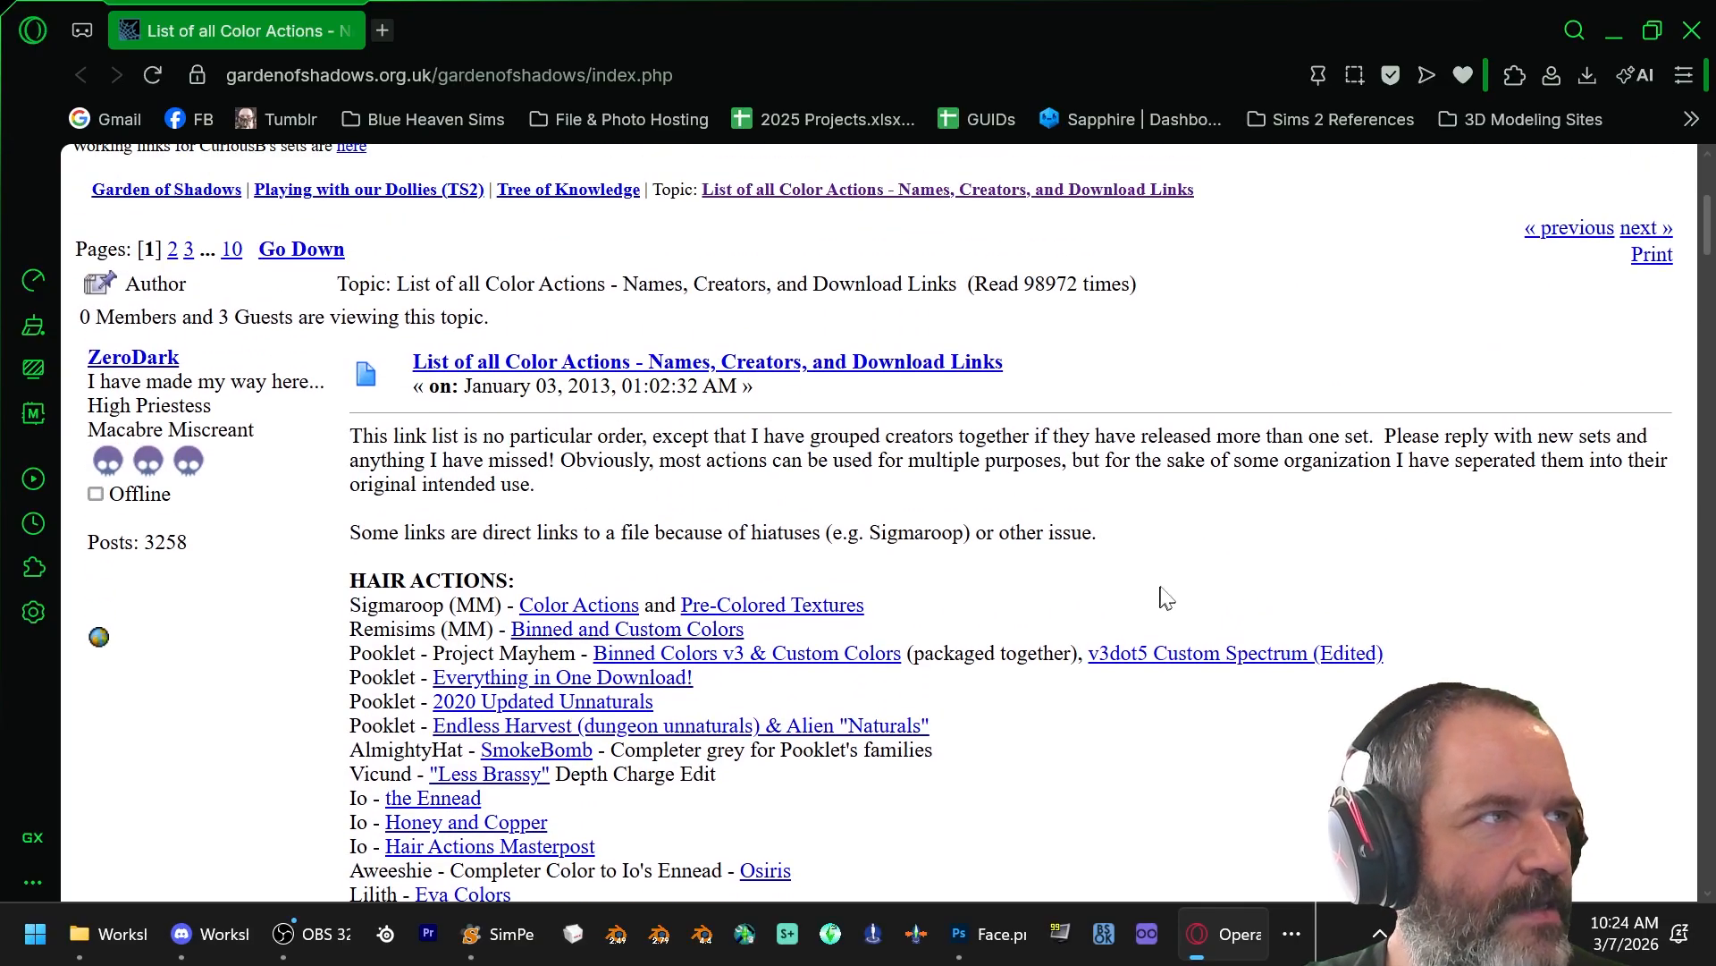
pyautogui.scroll(-17, 1164, 597)
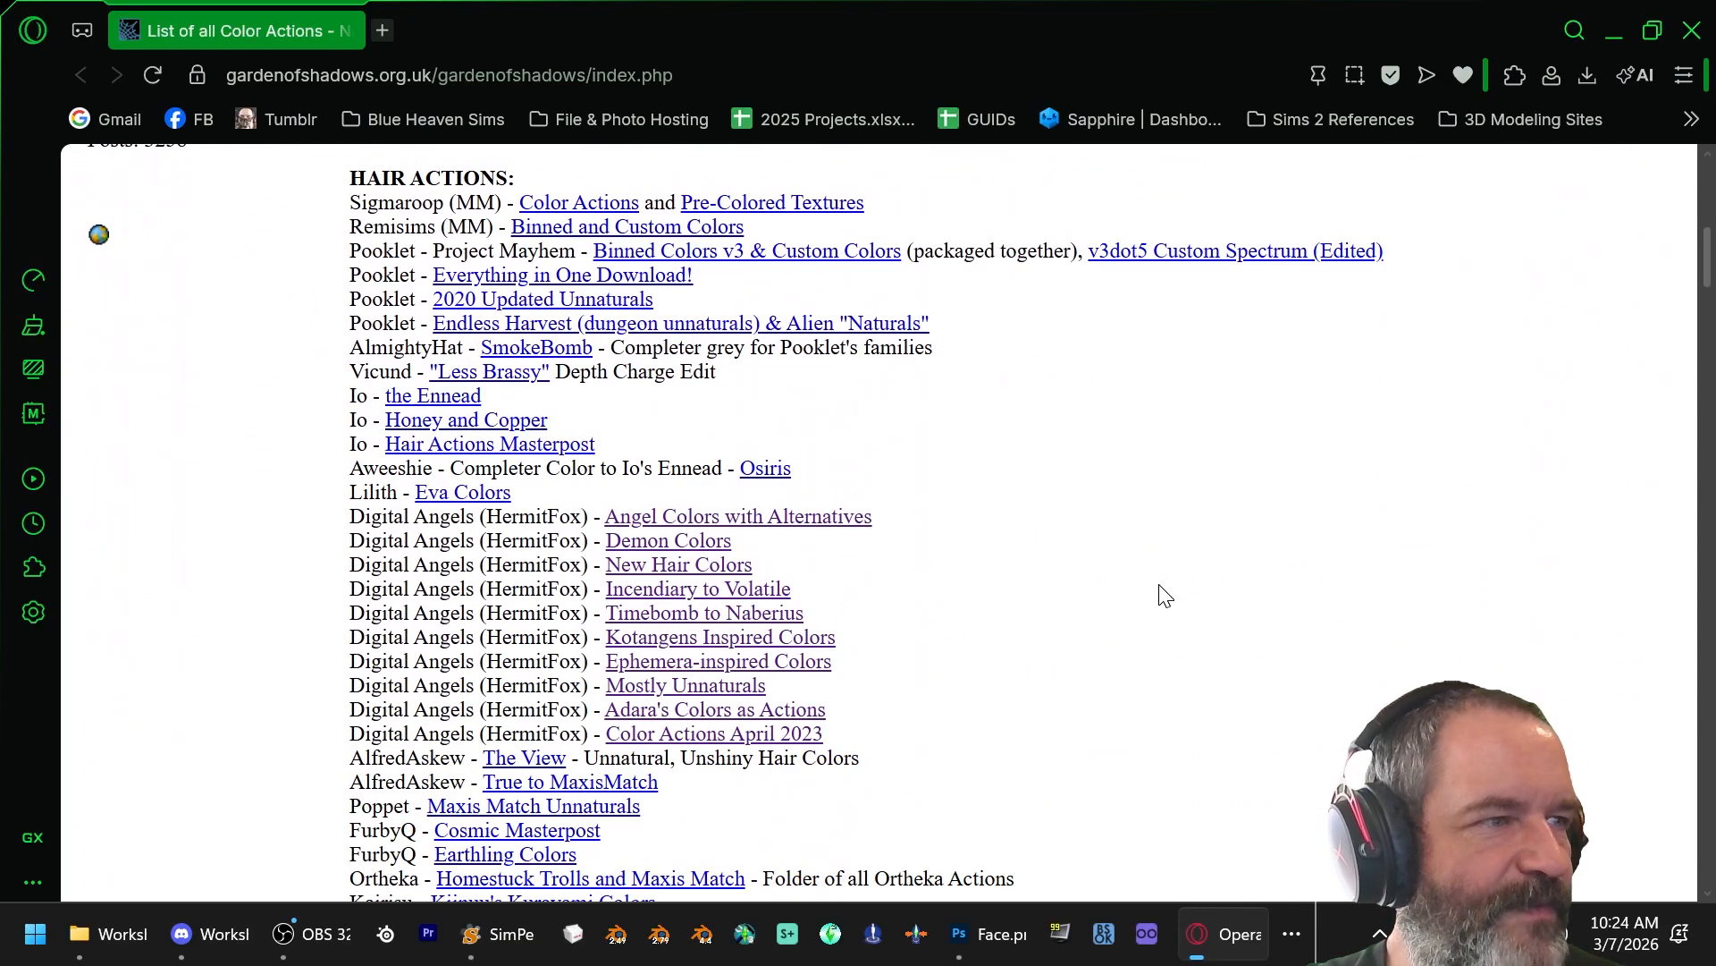
pyautogui.scroll(-18, 1164, 597)
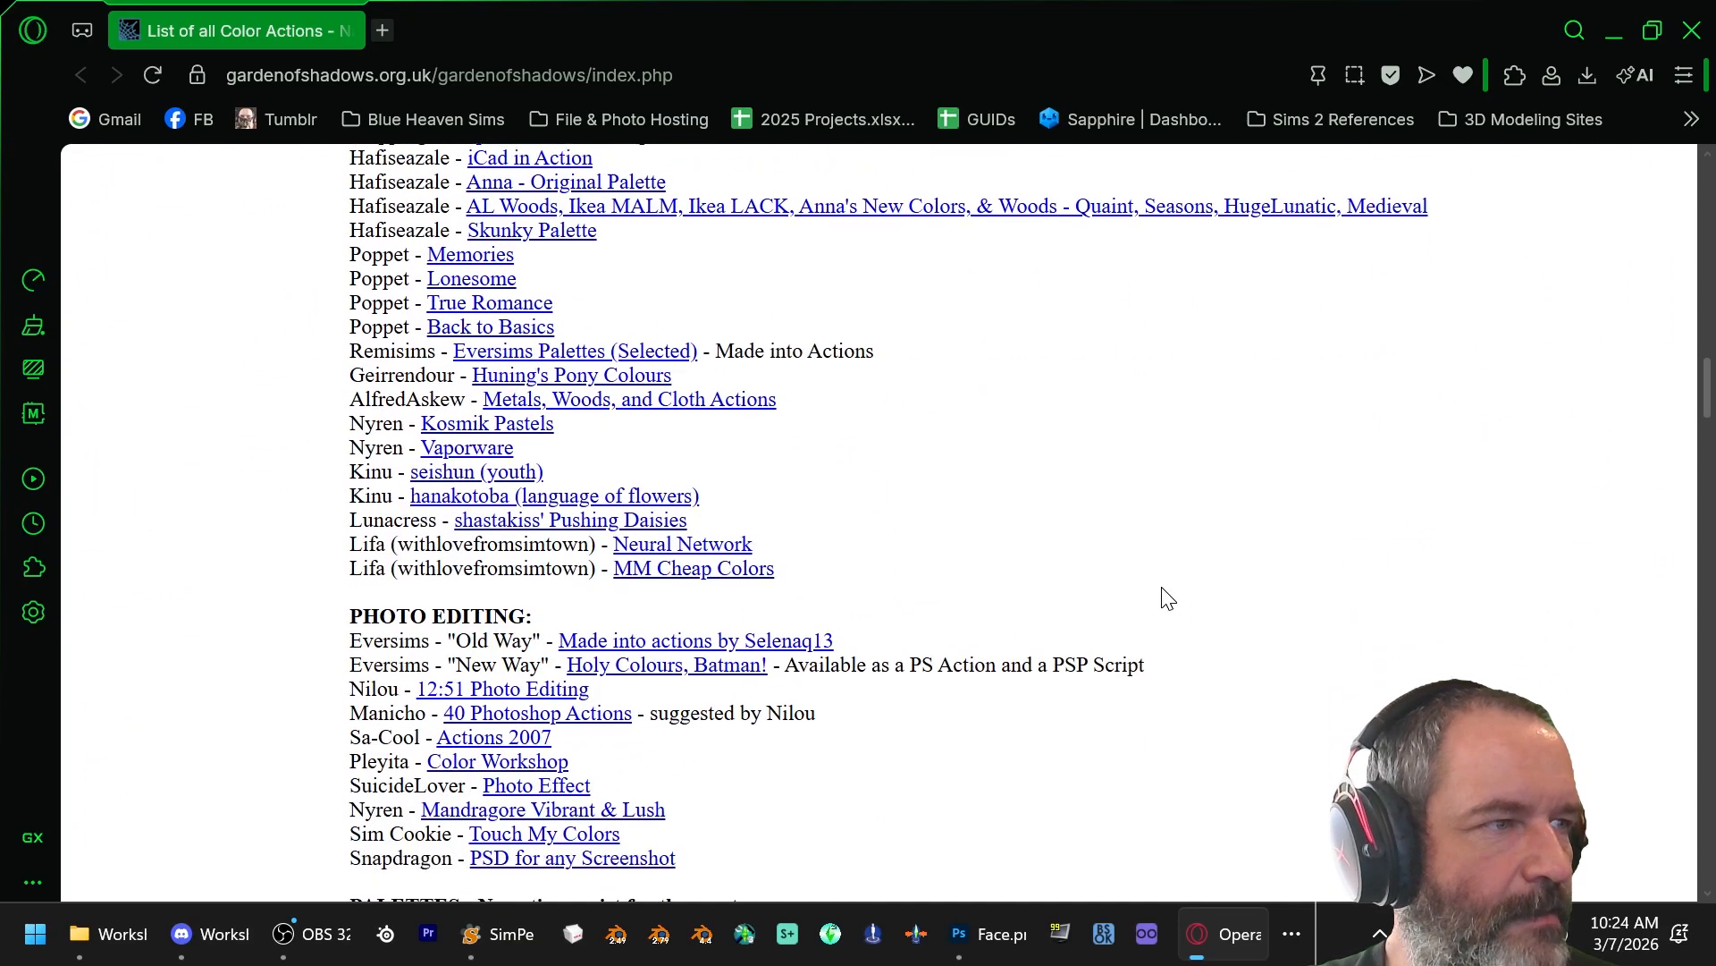
pyautogui.scroll(-8, 1165, 598)
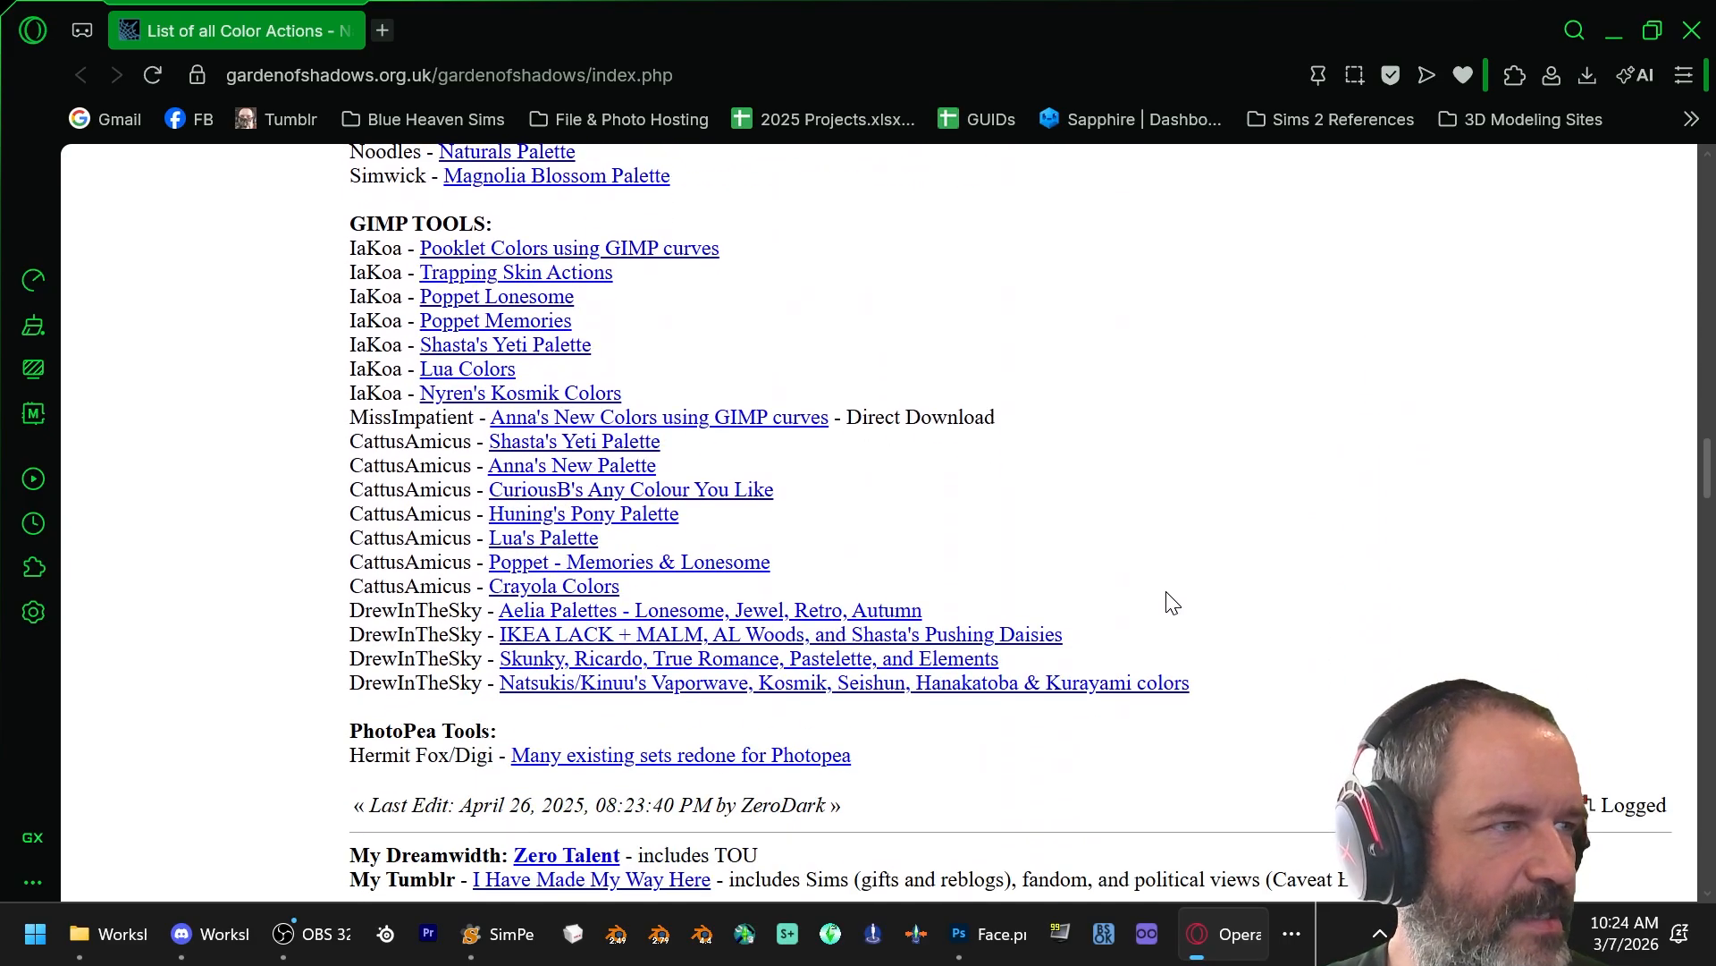
pyautogui.scroll(8, 1169, 600)
pyautogui.scroll(20, 1163, 606)
pyautogui.scroll(-4, 1124, 608)
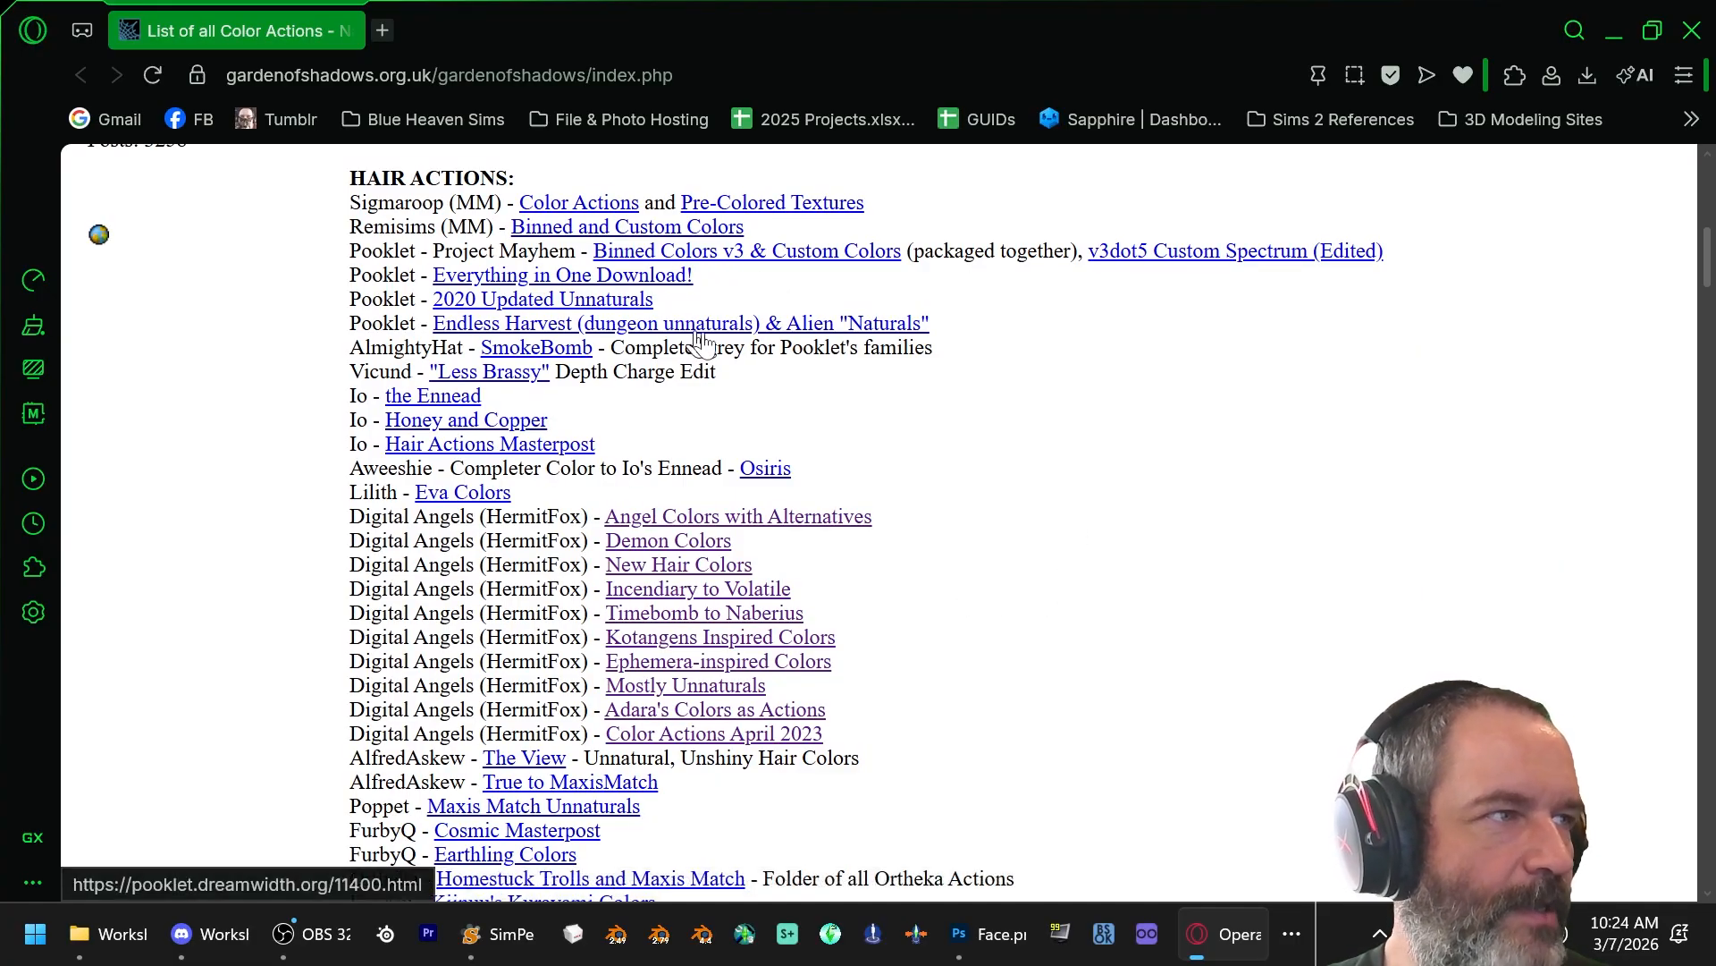
# Step: Examine the hair, skin and object/clothing action links in the color actions list more closely
pyautogui.scroll(-3, 1270, 563)
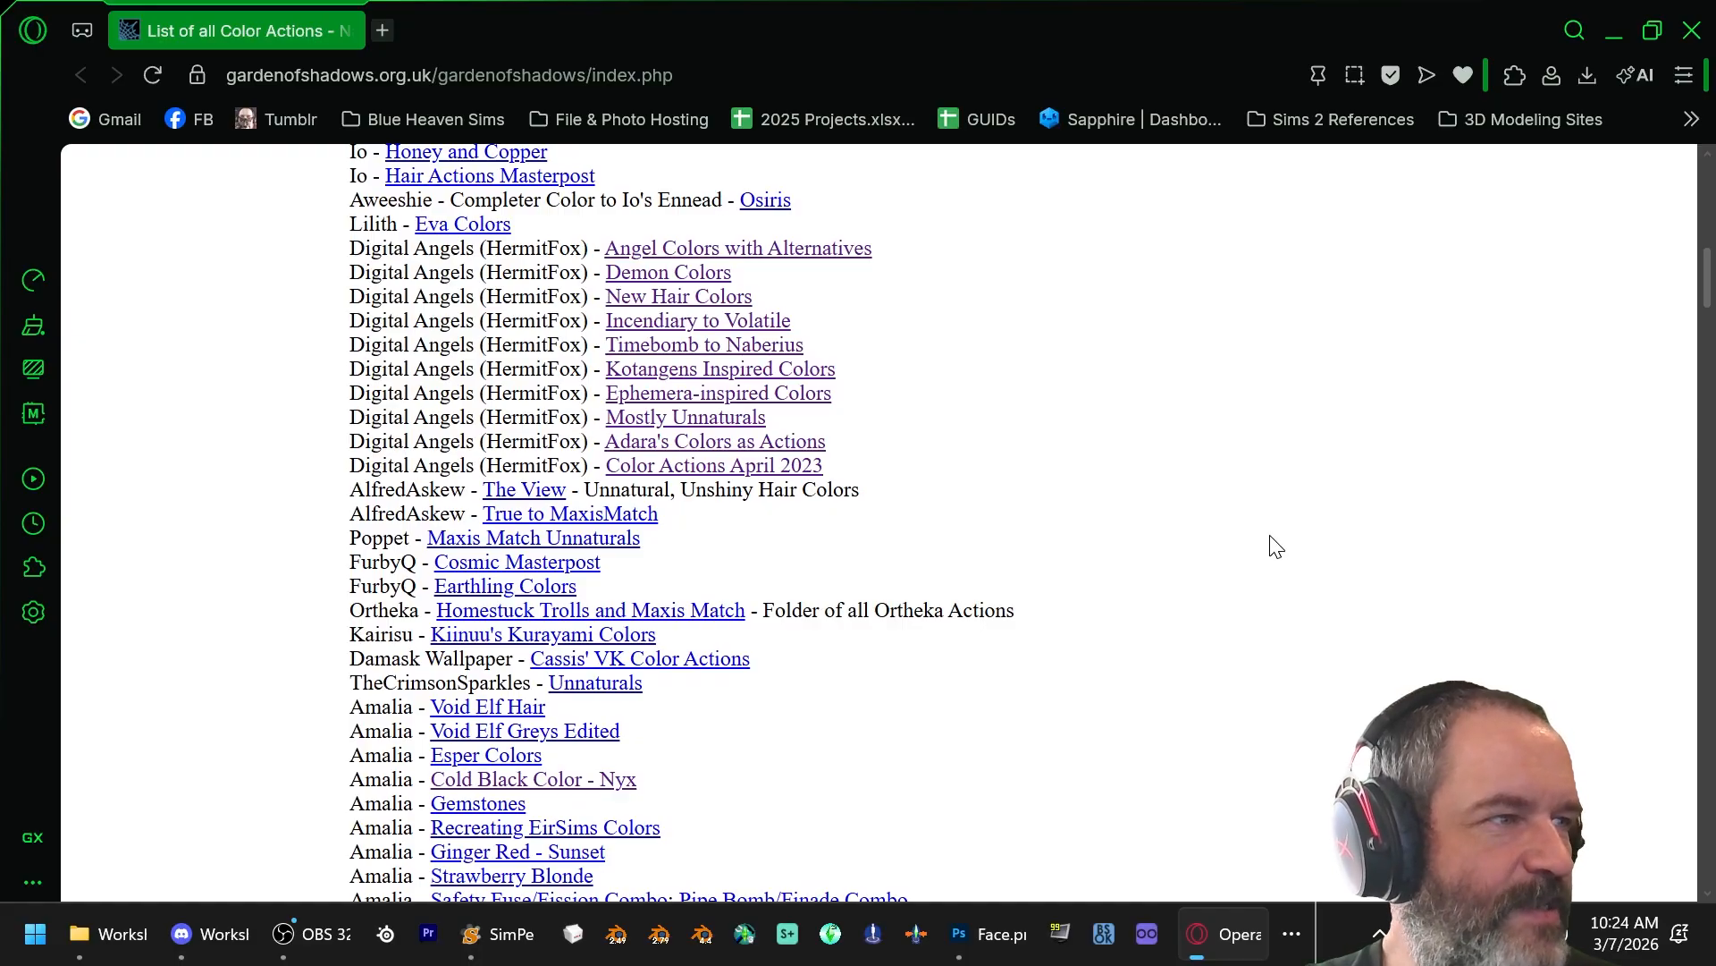
pyautogui.scroll(-2, 1276, 546)
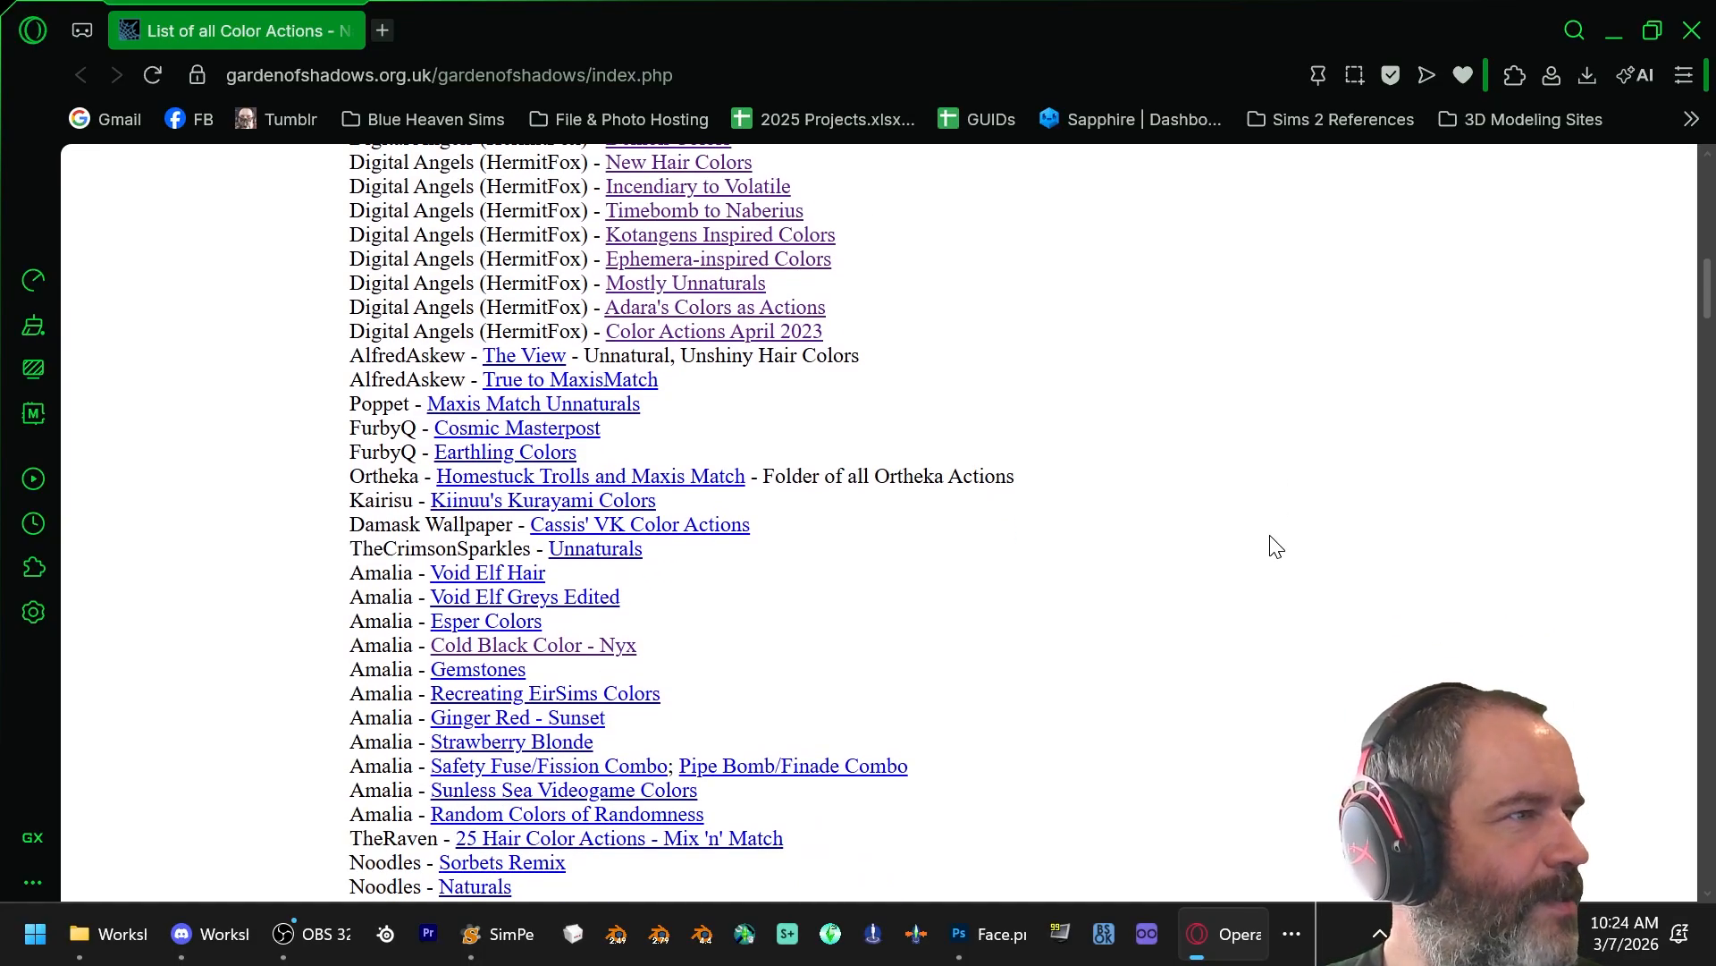
pyautogui.scroll(-2, 1275, 545)
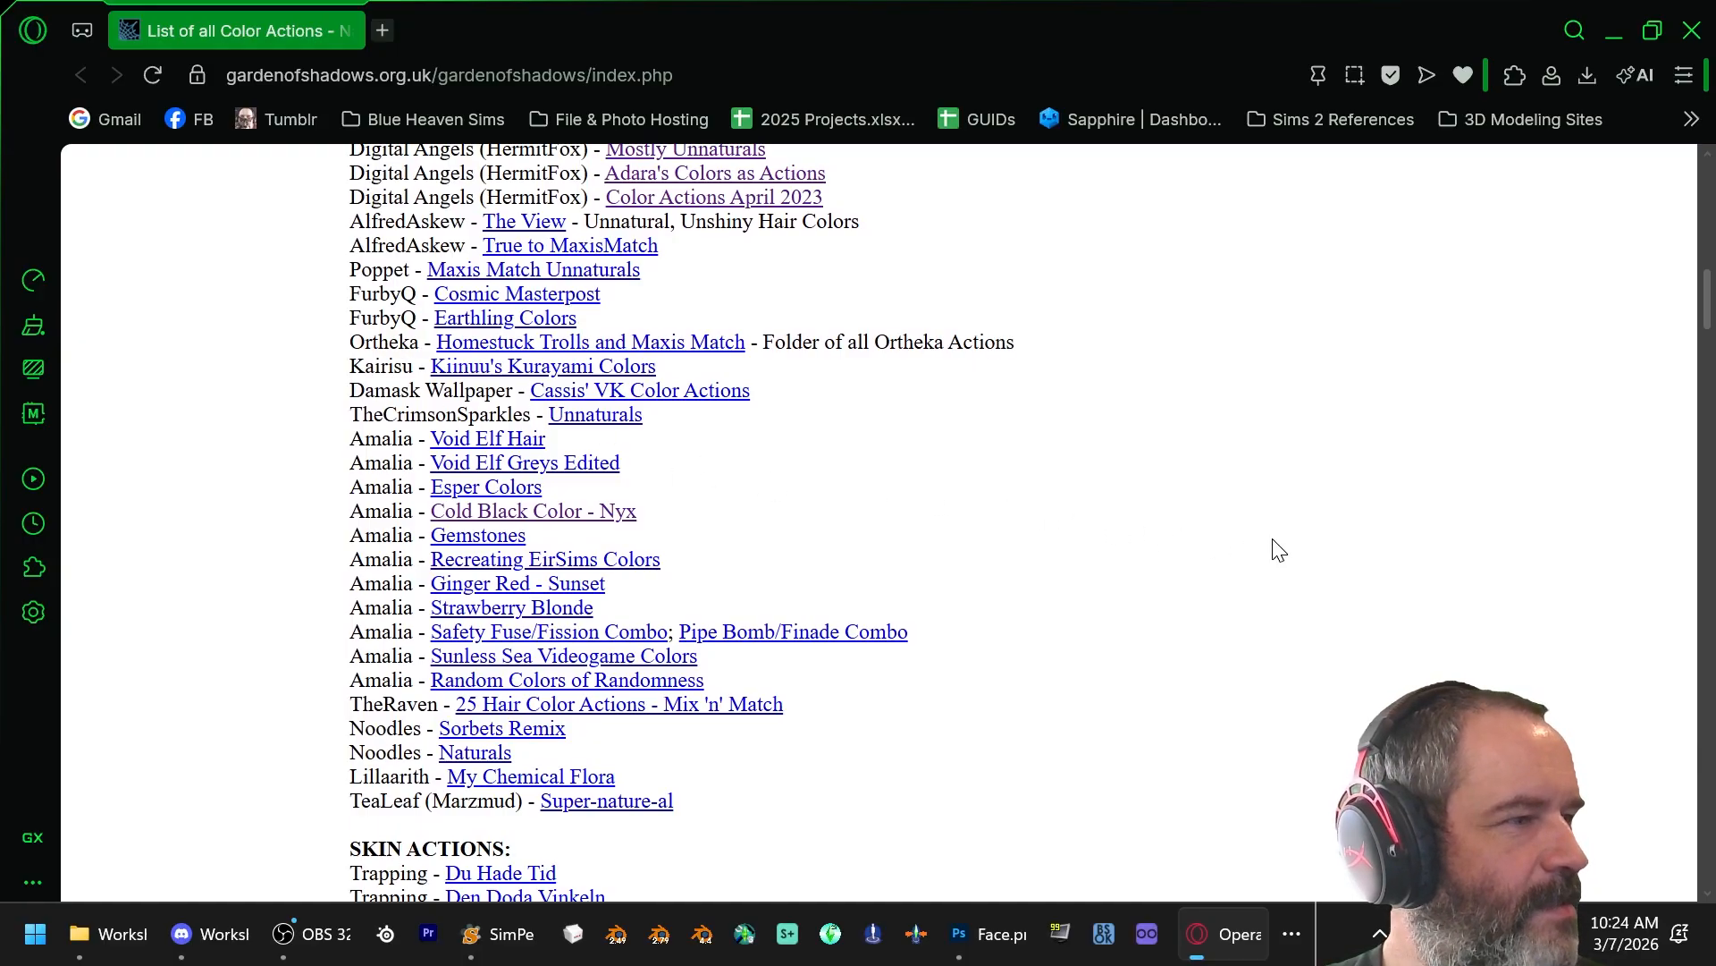
pyautogui.scroll(-6, 1278, 549)
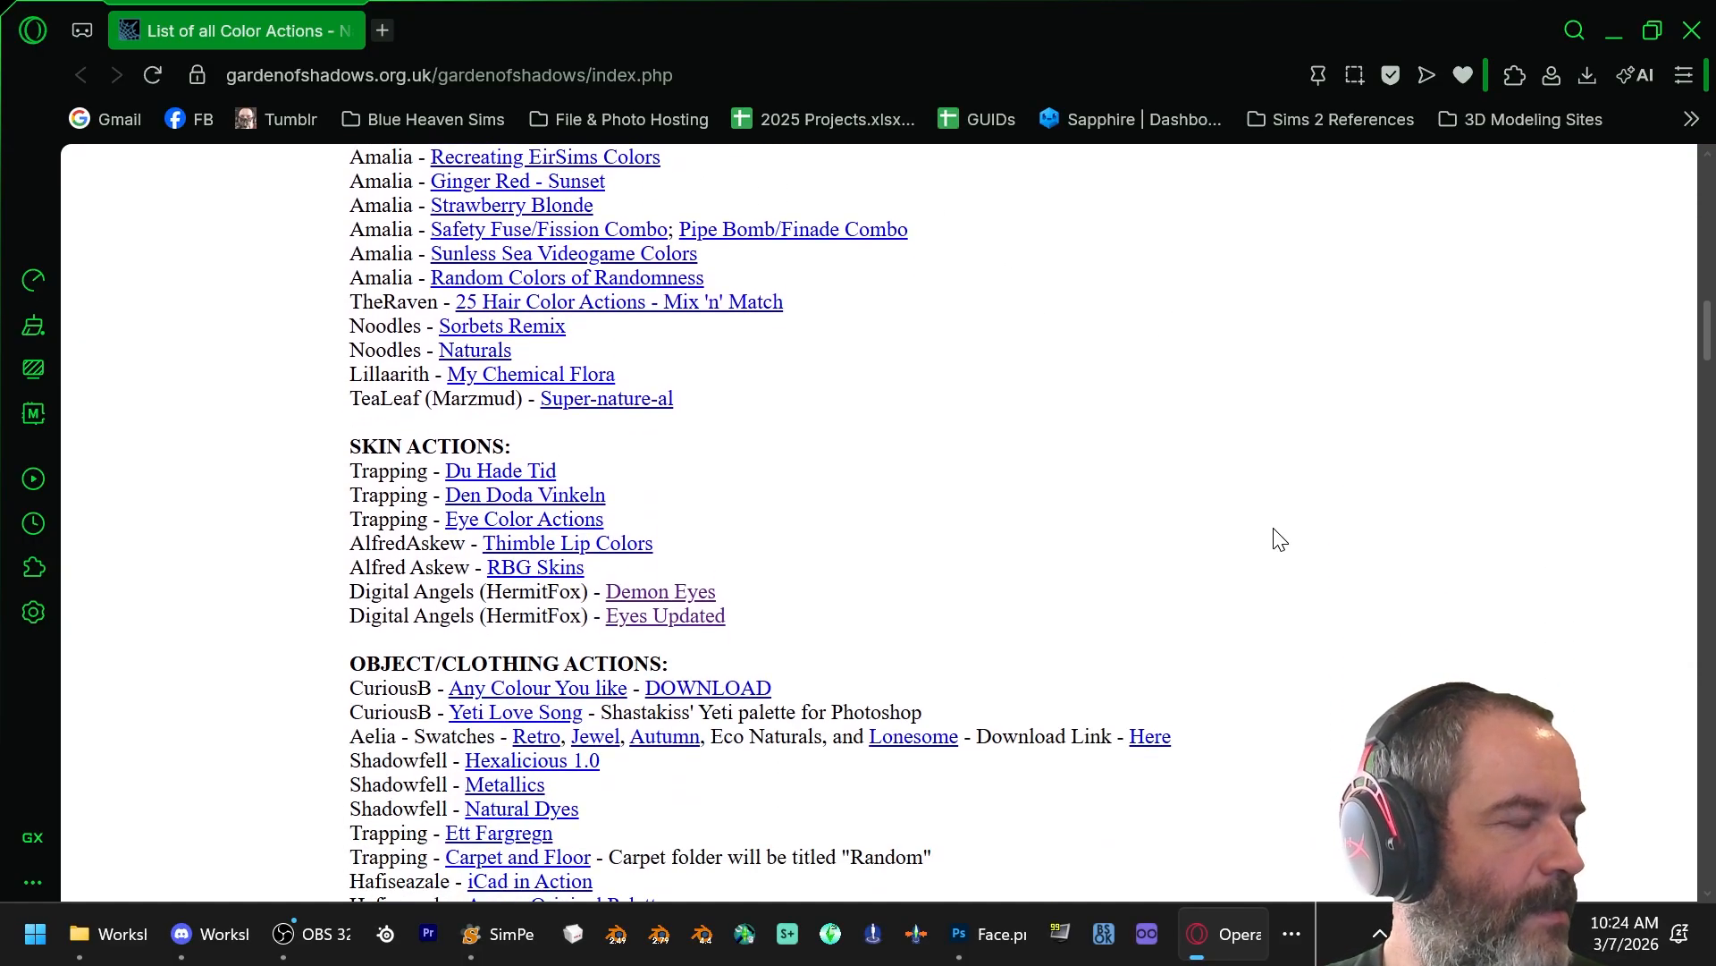
pyautogui.scroll(-2, 1278, 540)
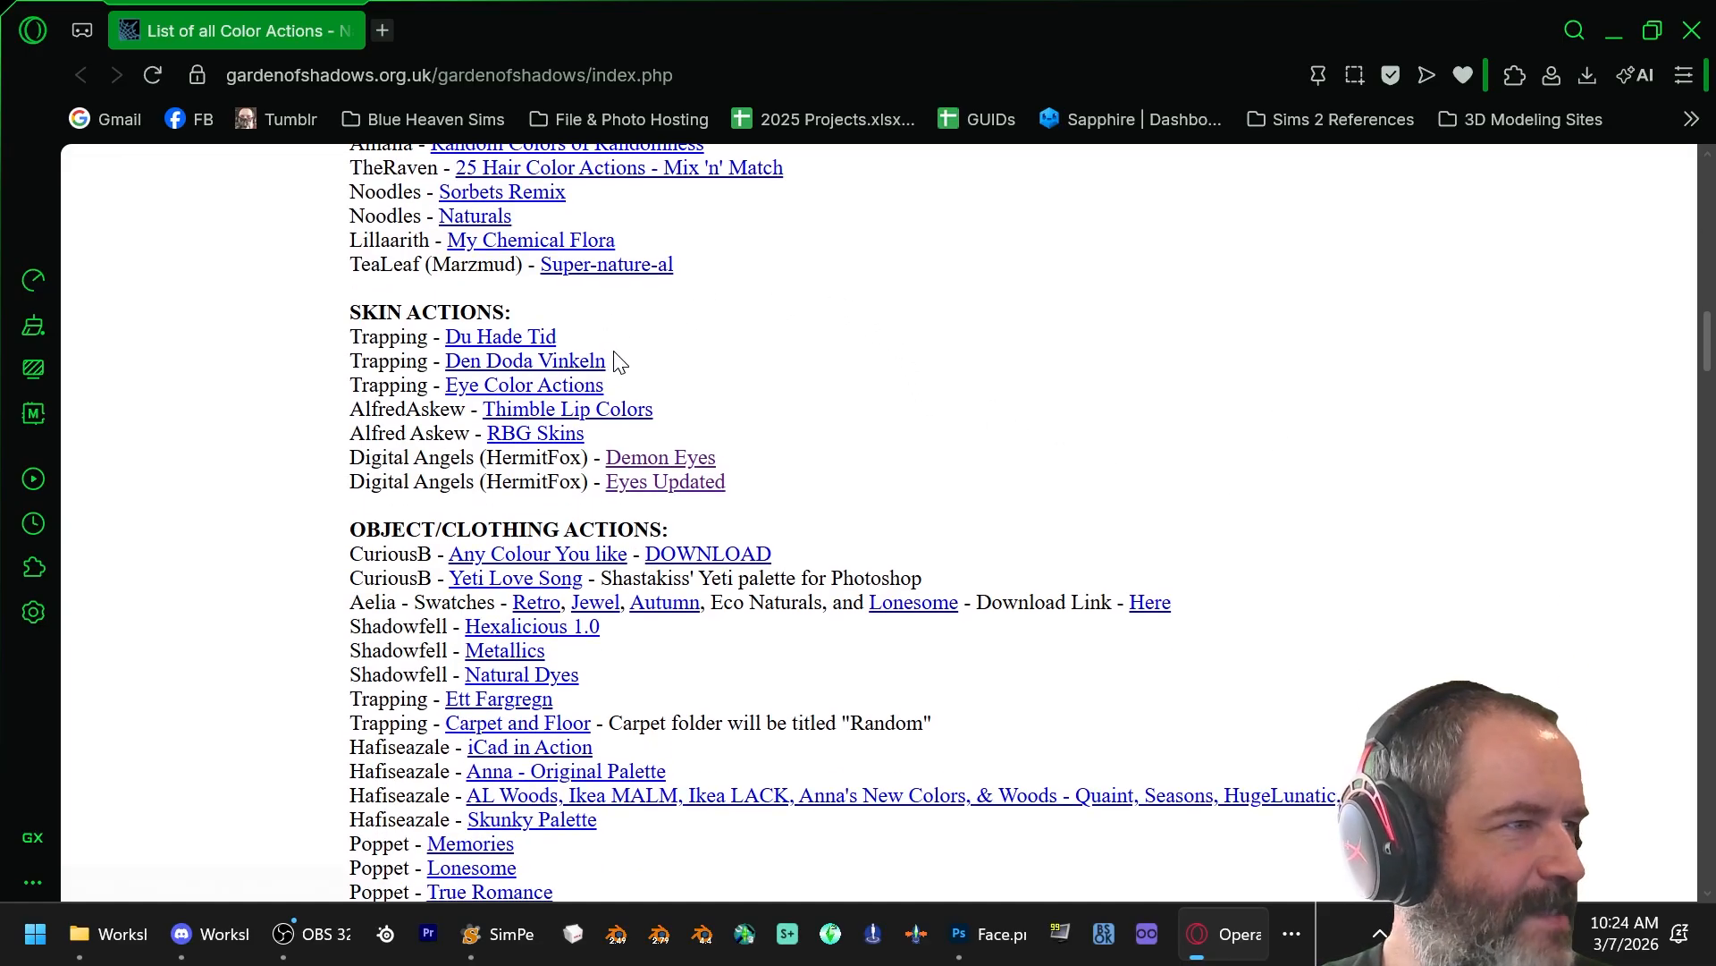
pyautogui.scroll(-2, 1135, 376)
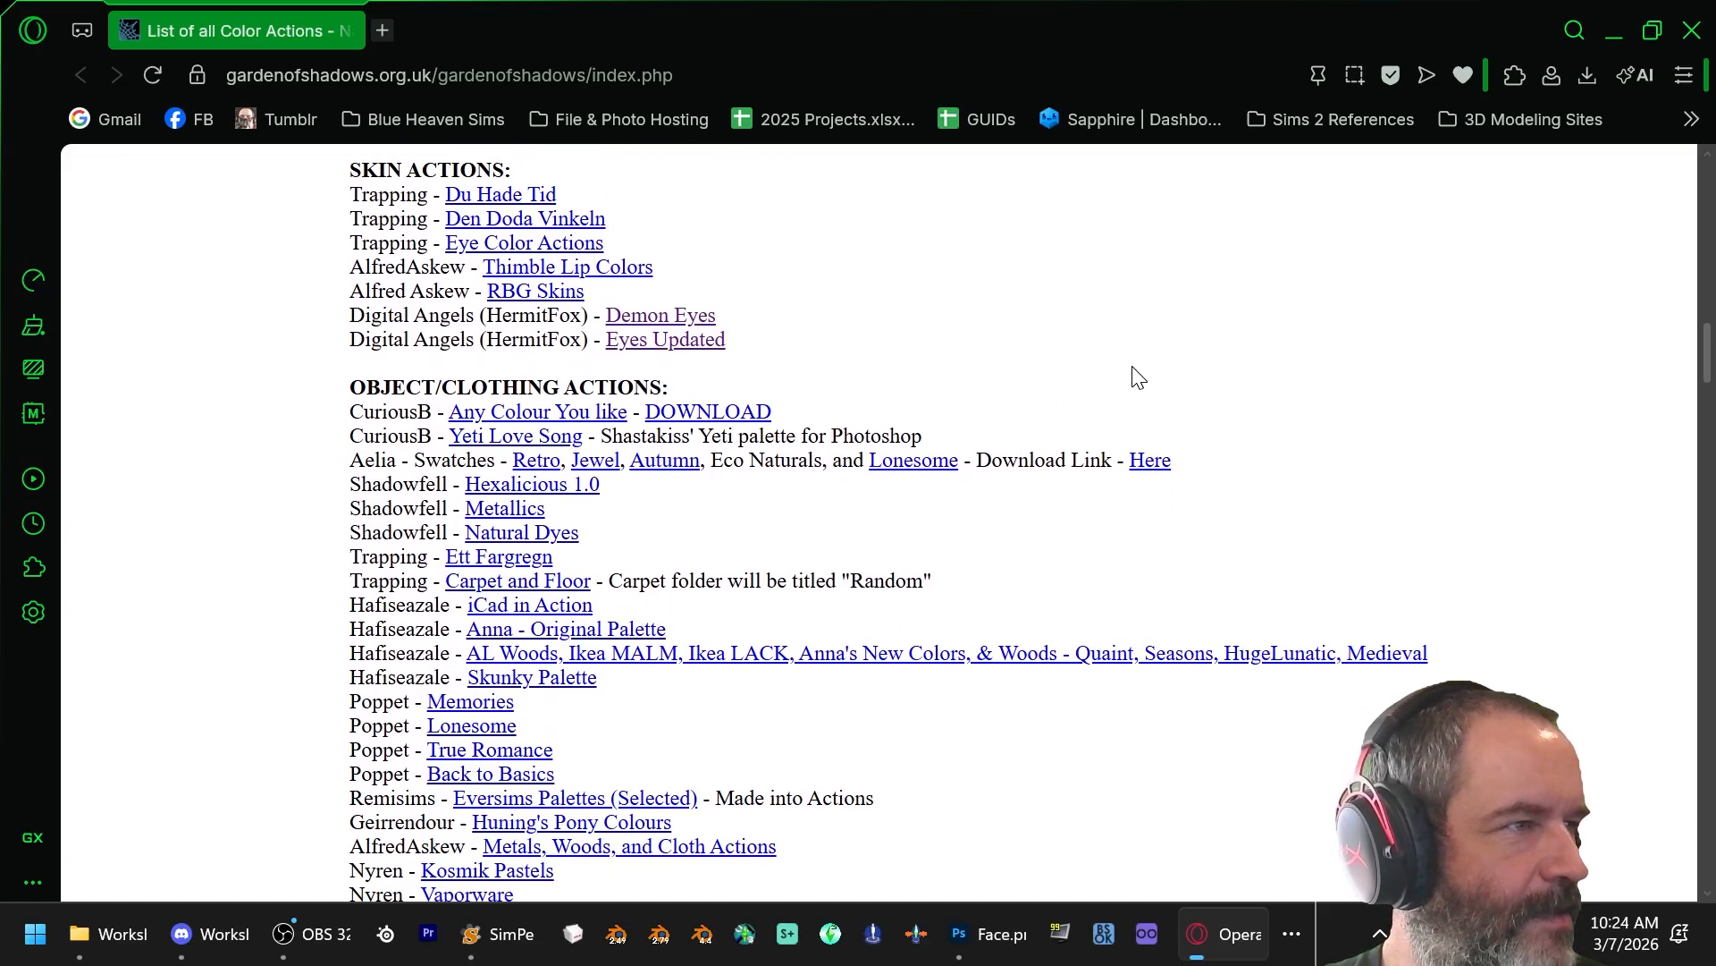
pyautogui.scroll(-2, 1137, 375)
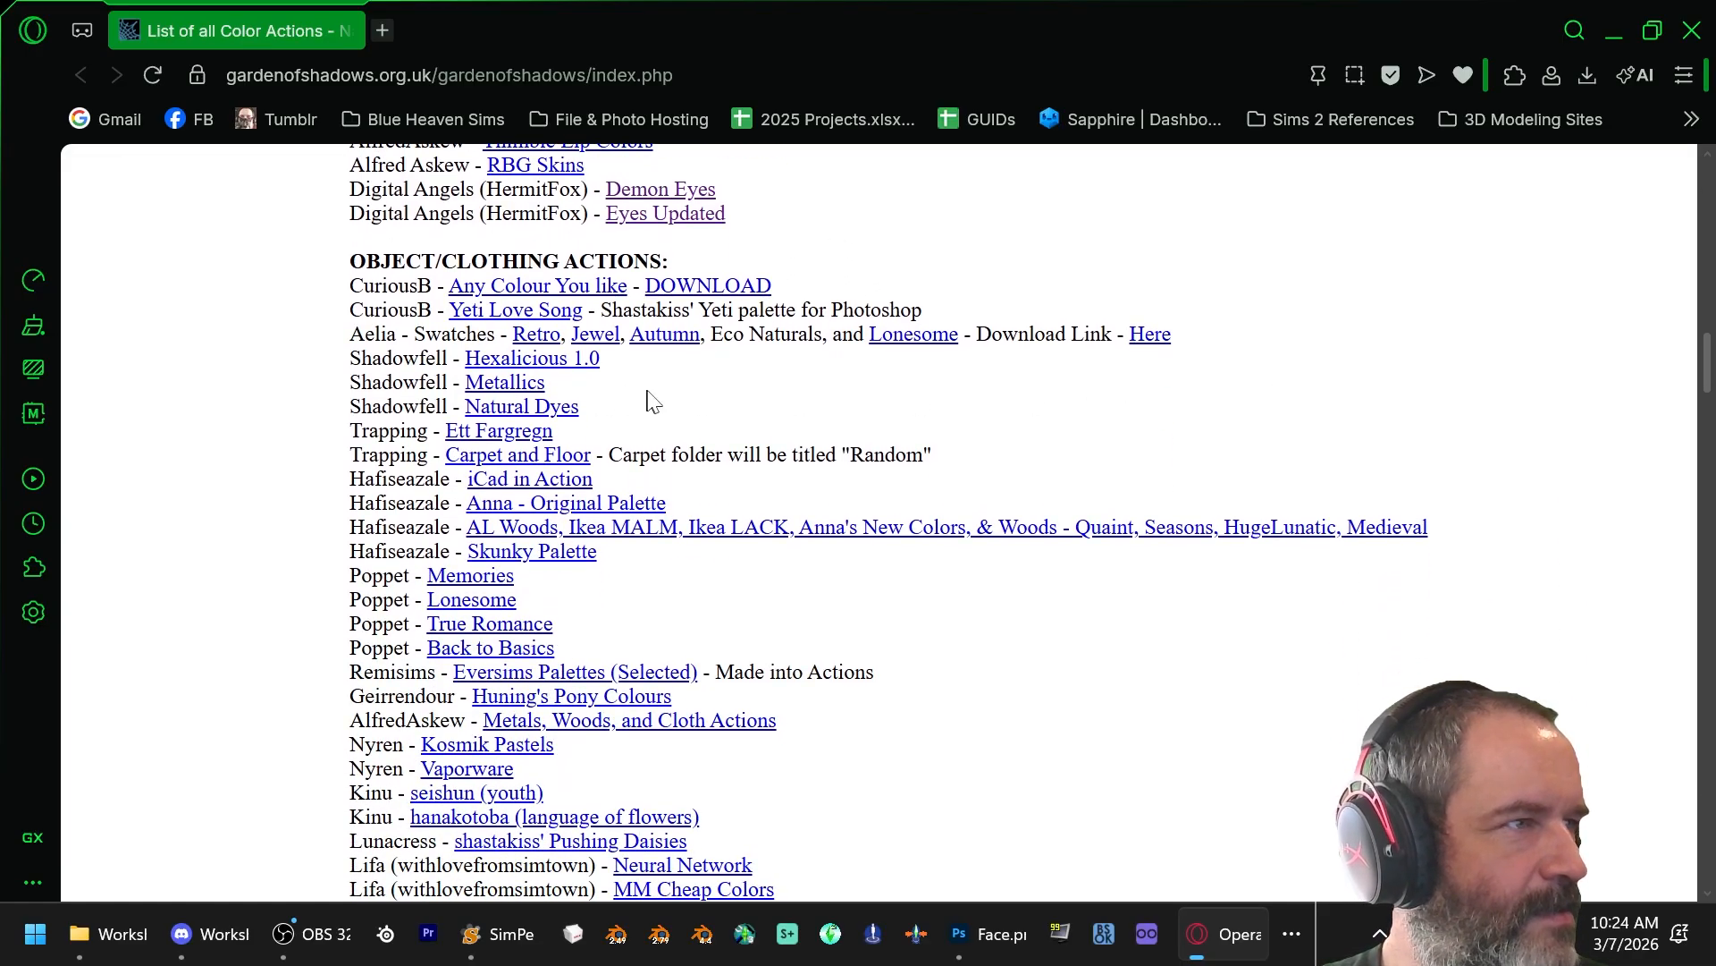
pyautogui.scroll(-2, 651, 401)
pyautogui.scroll(3, 651, 400)
pyautogui.scroll(-3, 651, 403)
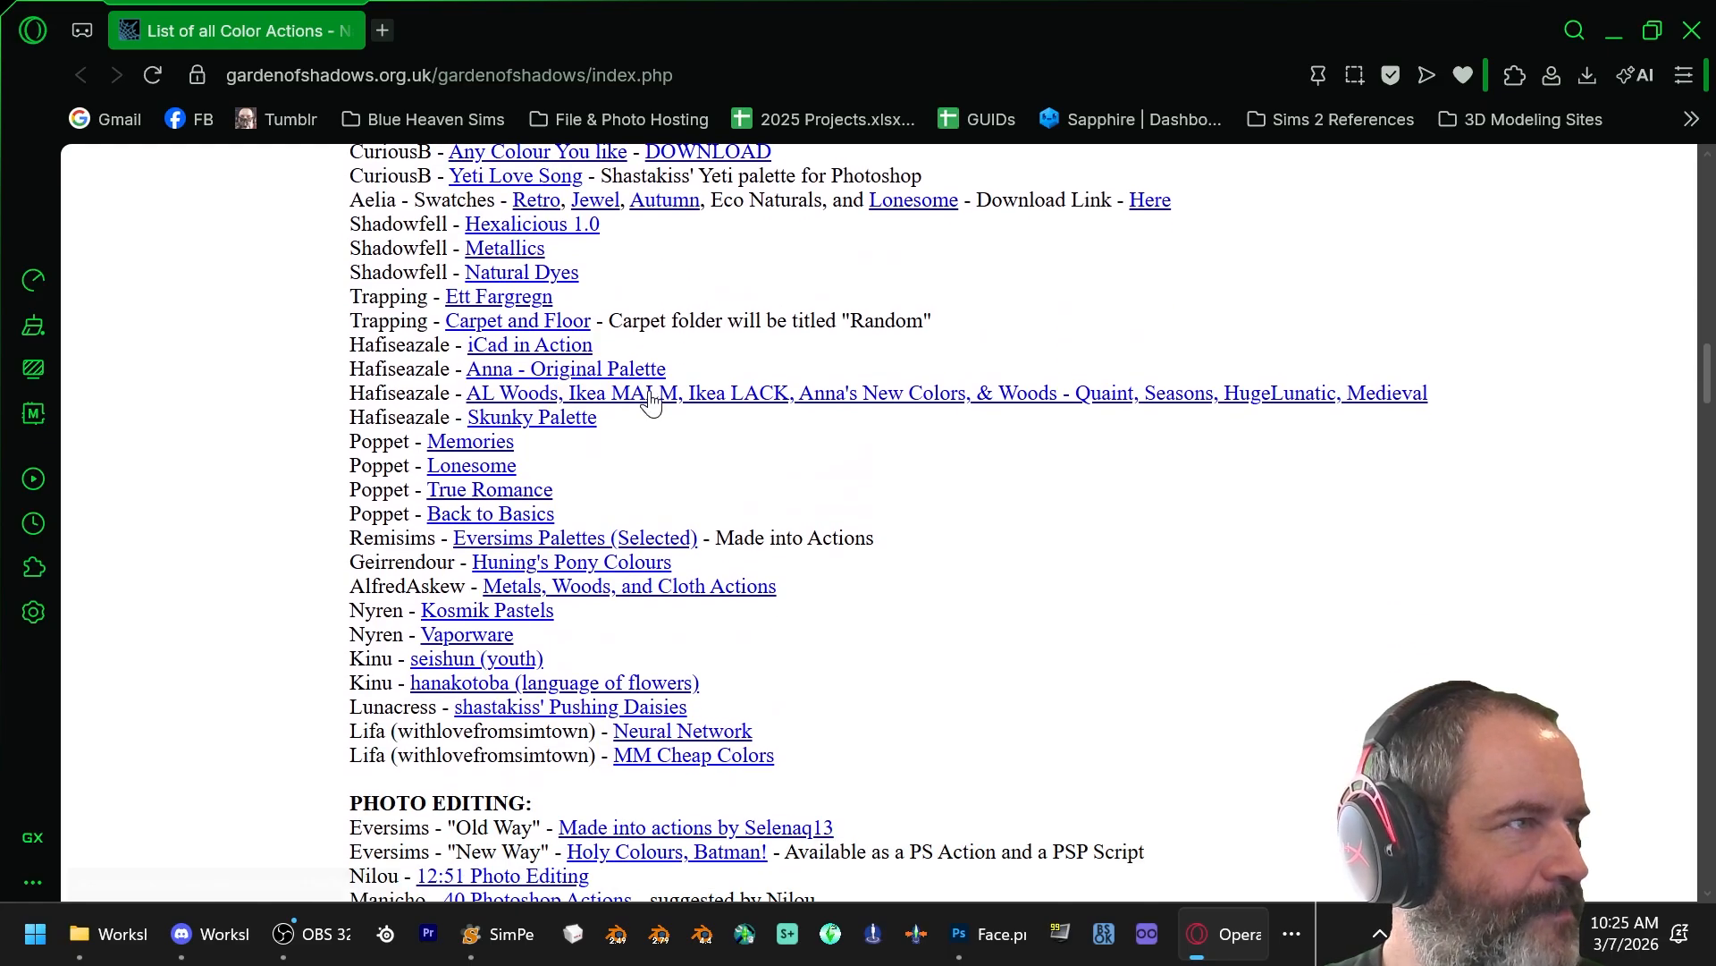
# Step: Review the object/clothing, photo editing and palette links in the color actions topic and return to its beginning
pyautogui.scroll(2, 651, 402)
pyautogui.scroll(-2, 651, 402)
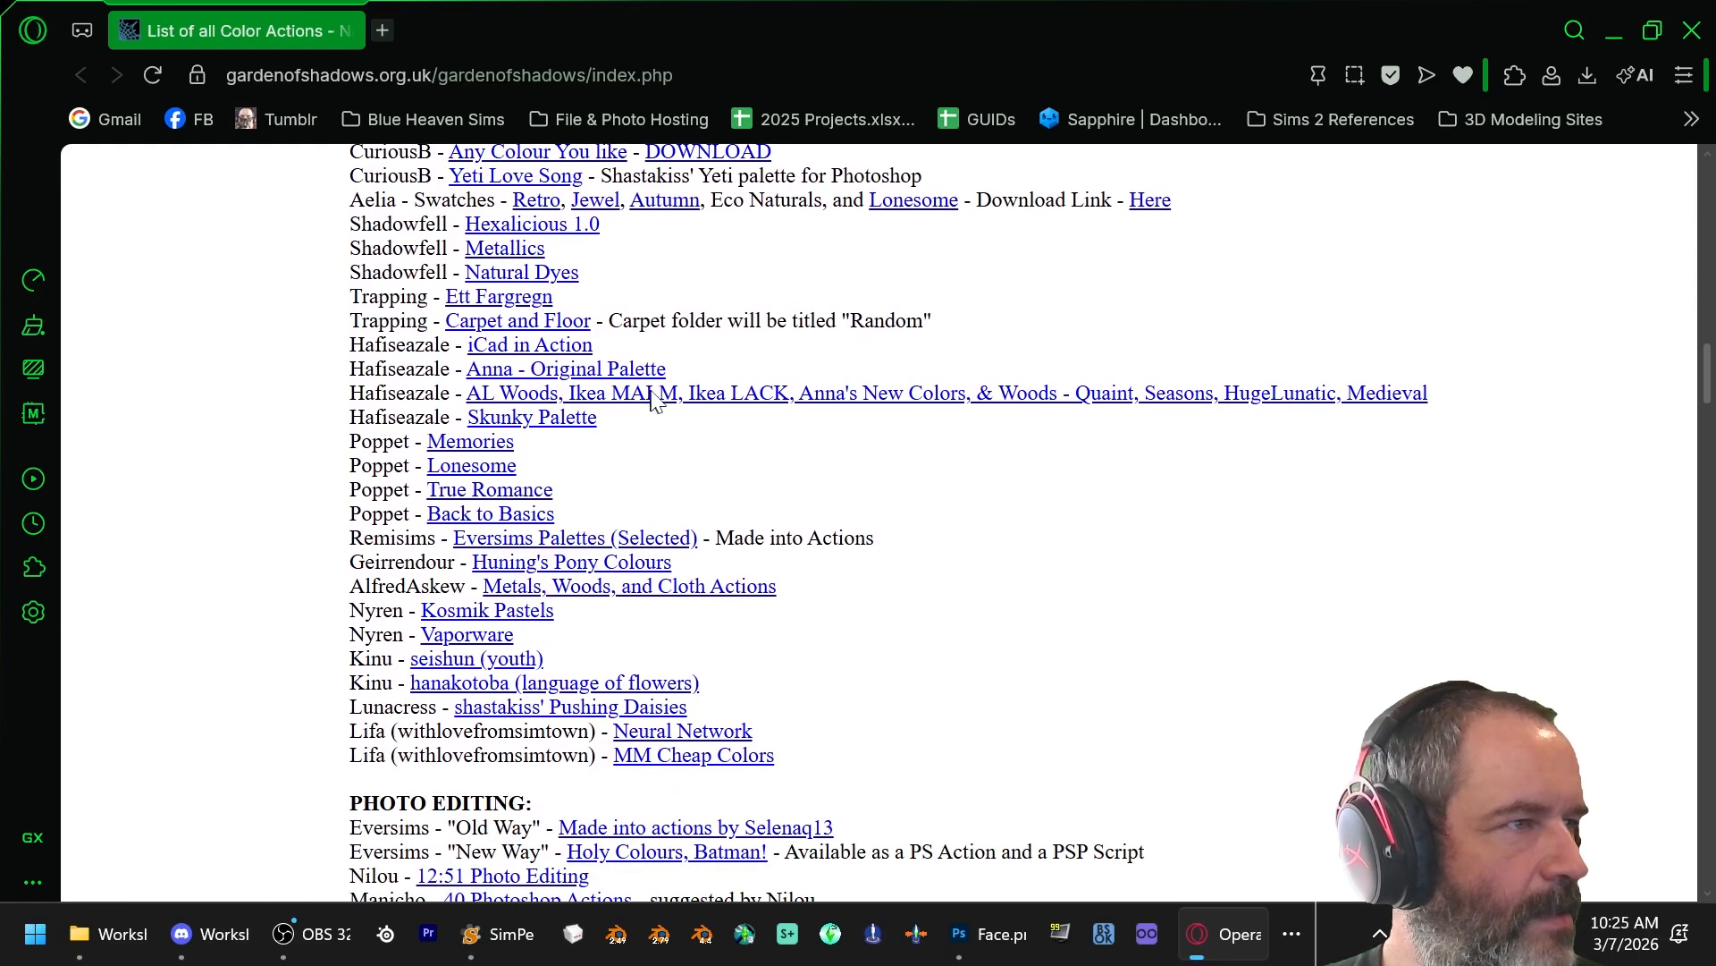
pyautogui.scroll(2, 652, 398)
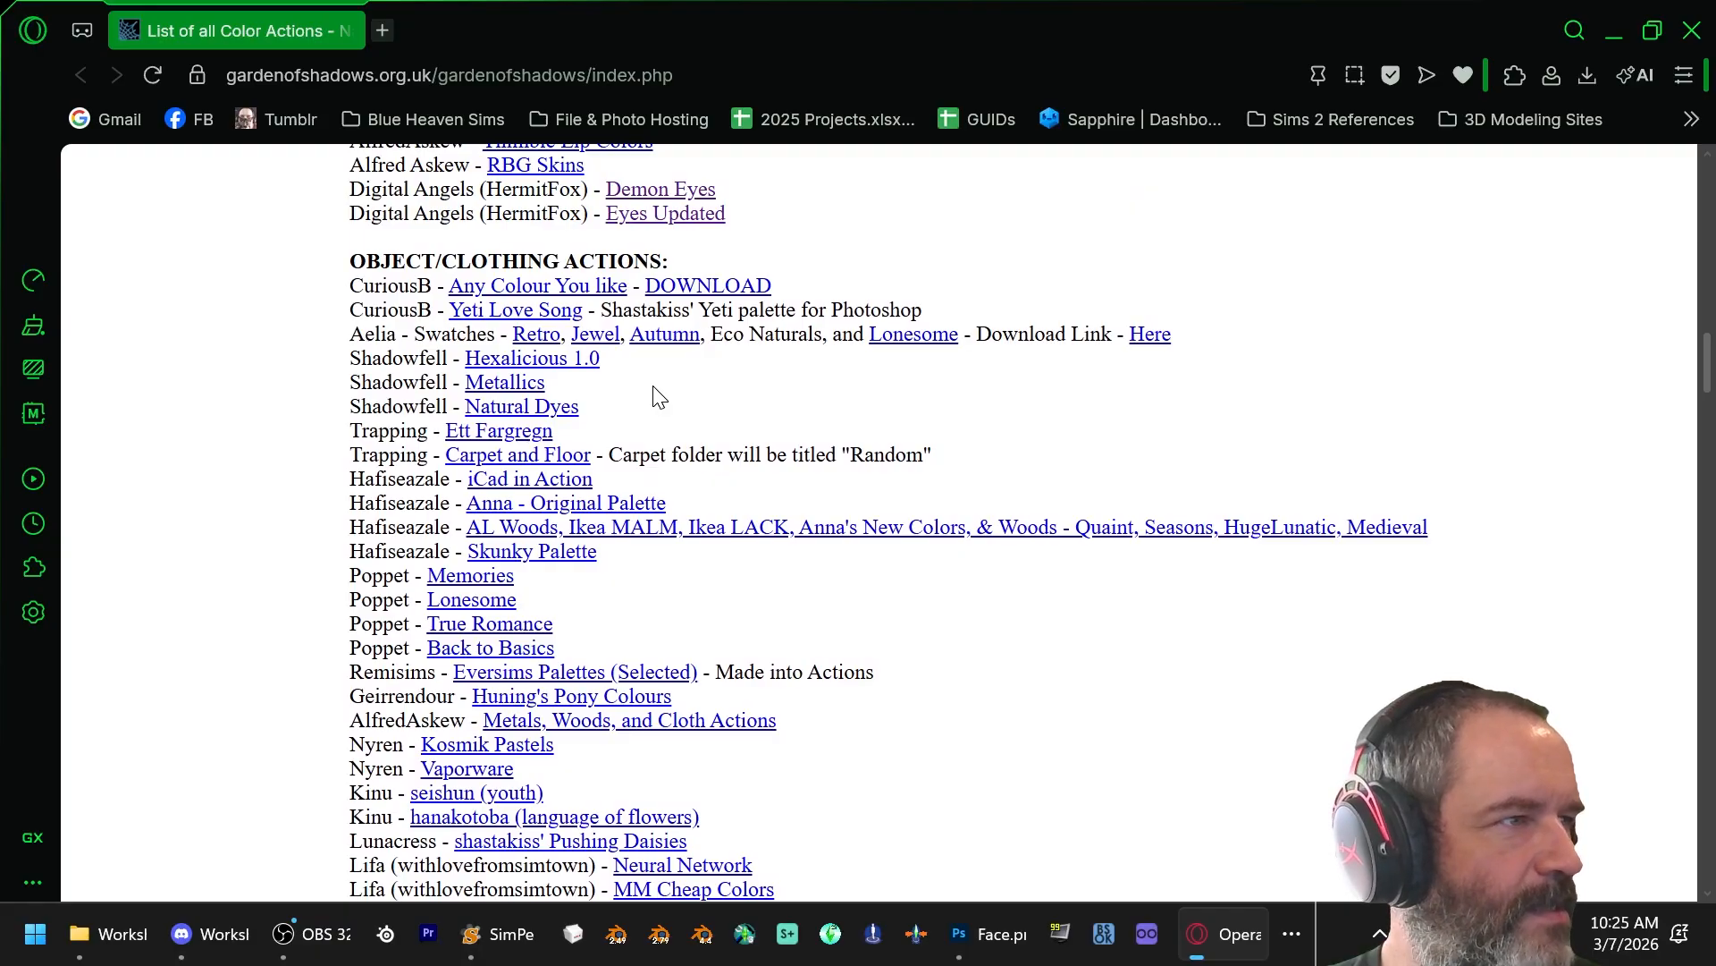
pyautogui.scroll(-2, 659, 396)
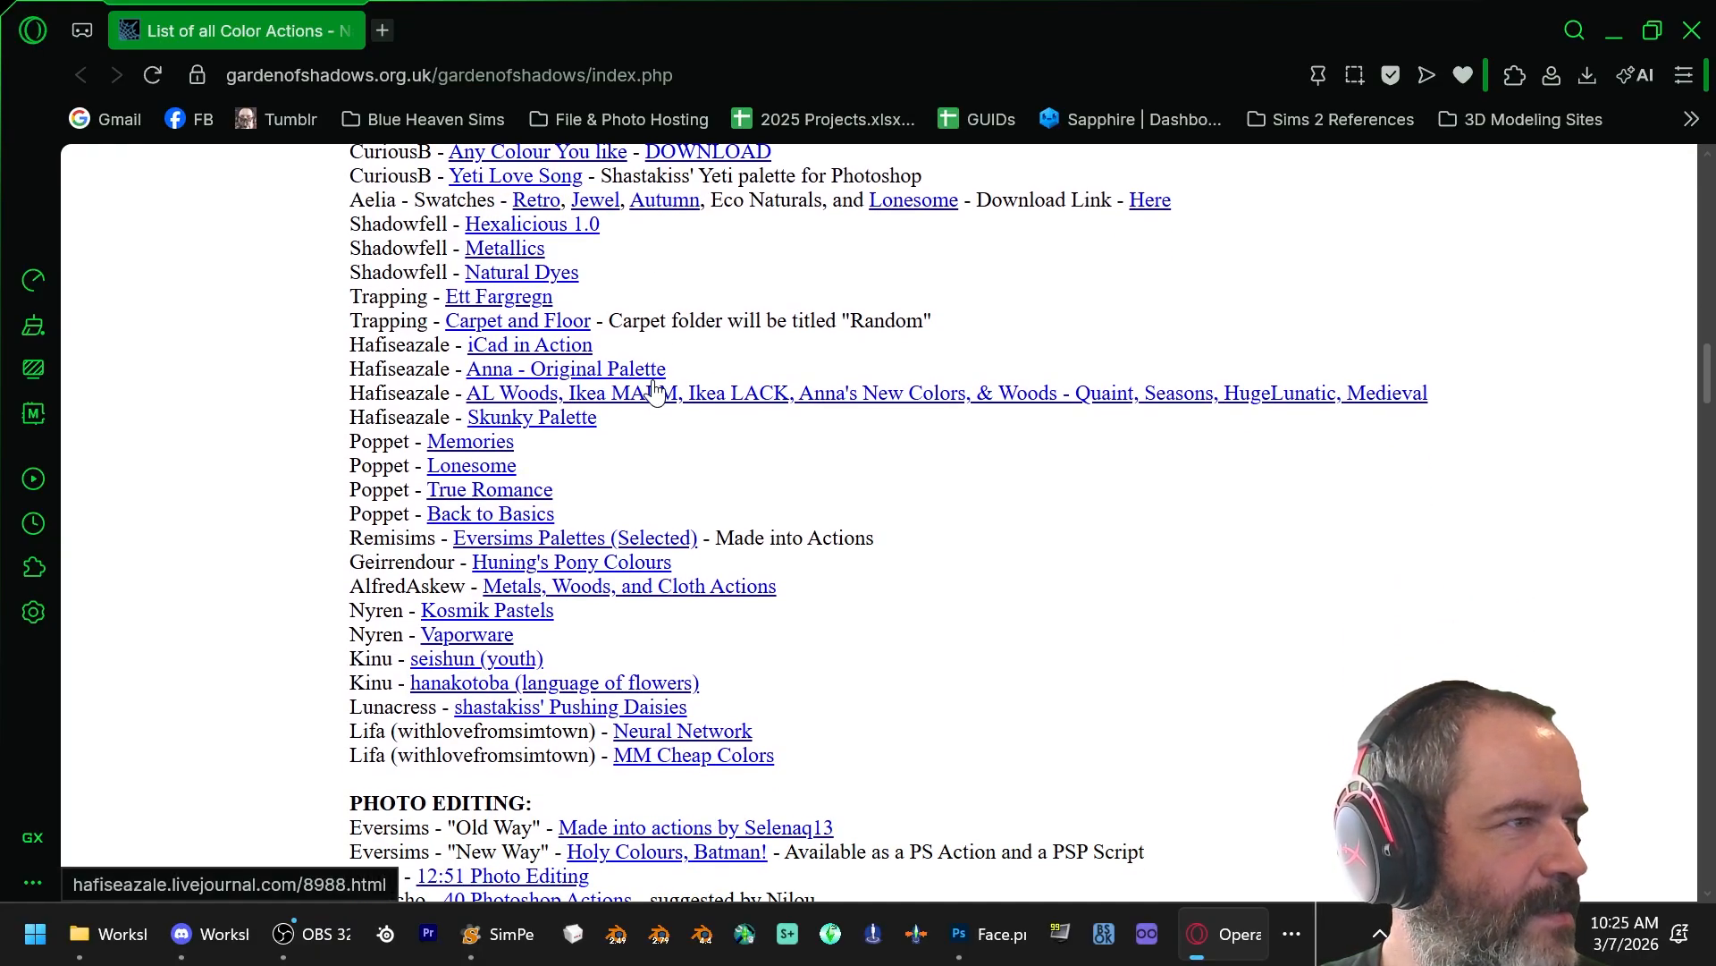
pyautogui.scroll(2, 655, 390)
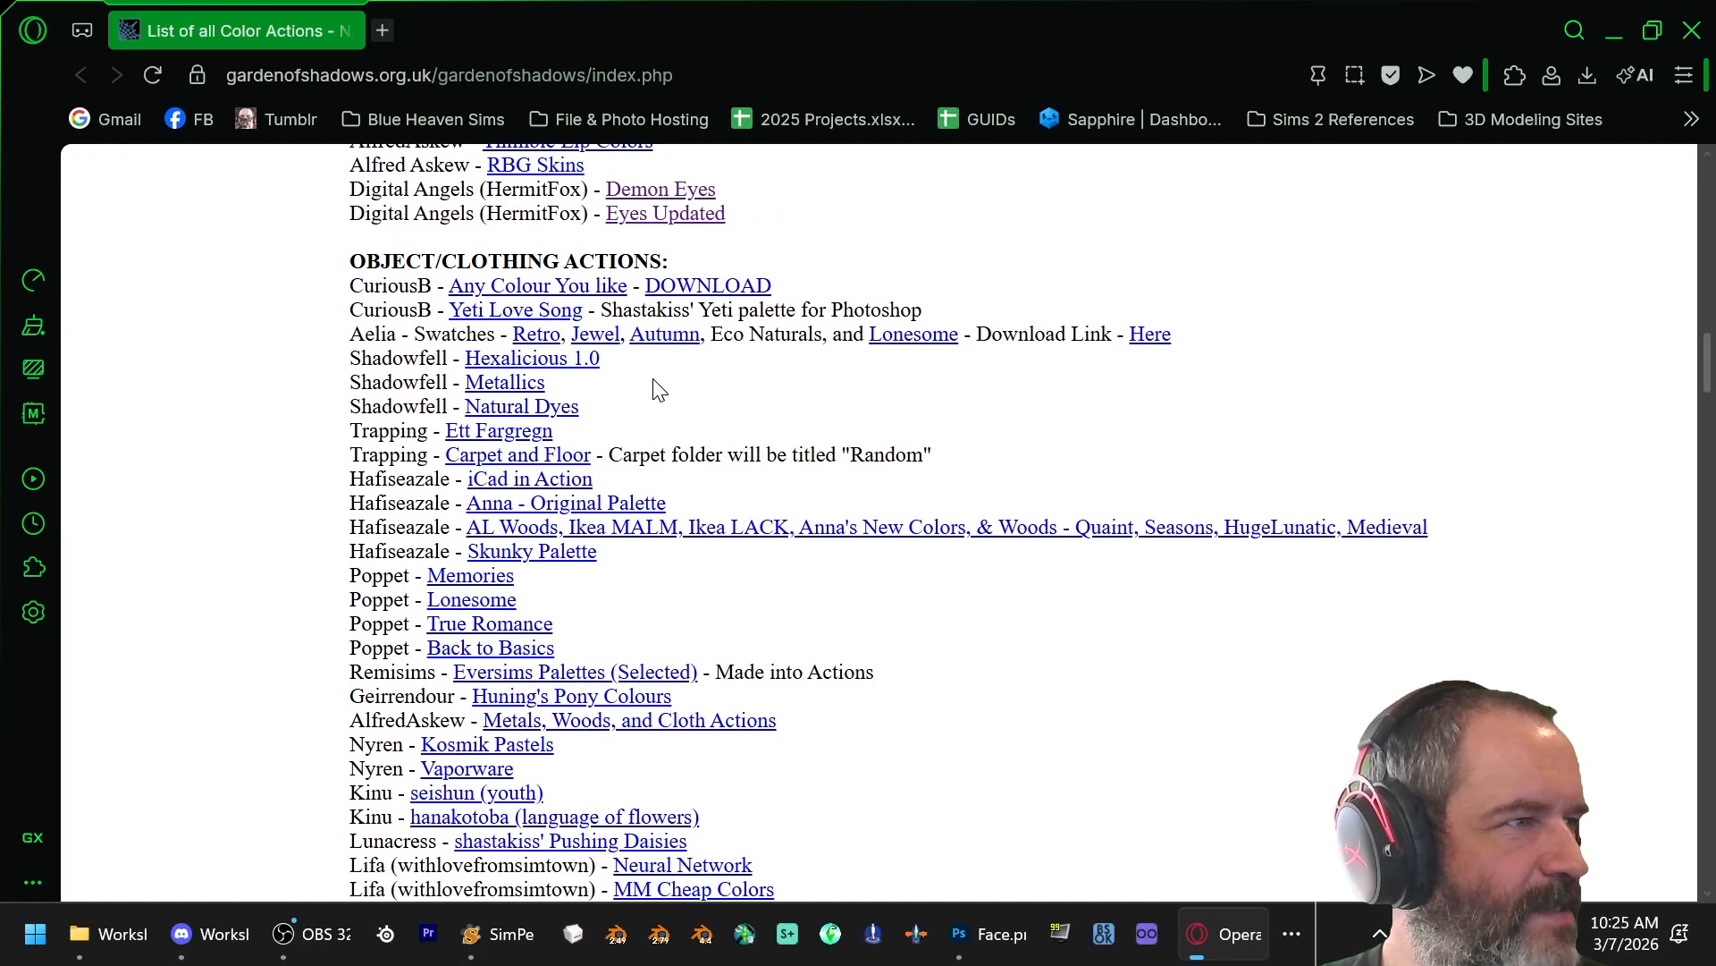
pyautogui.scroll(-4, 659, 389)
pyautogui.scroll(-2, 655, 389)
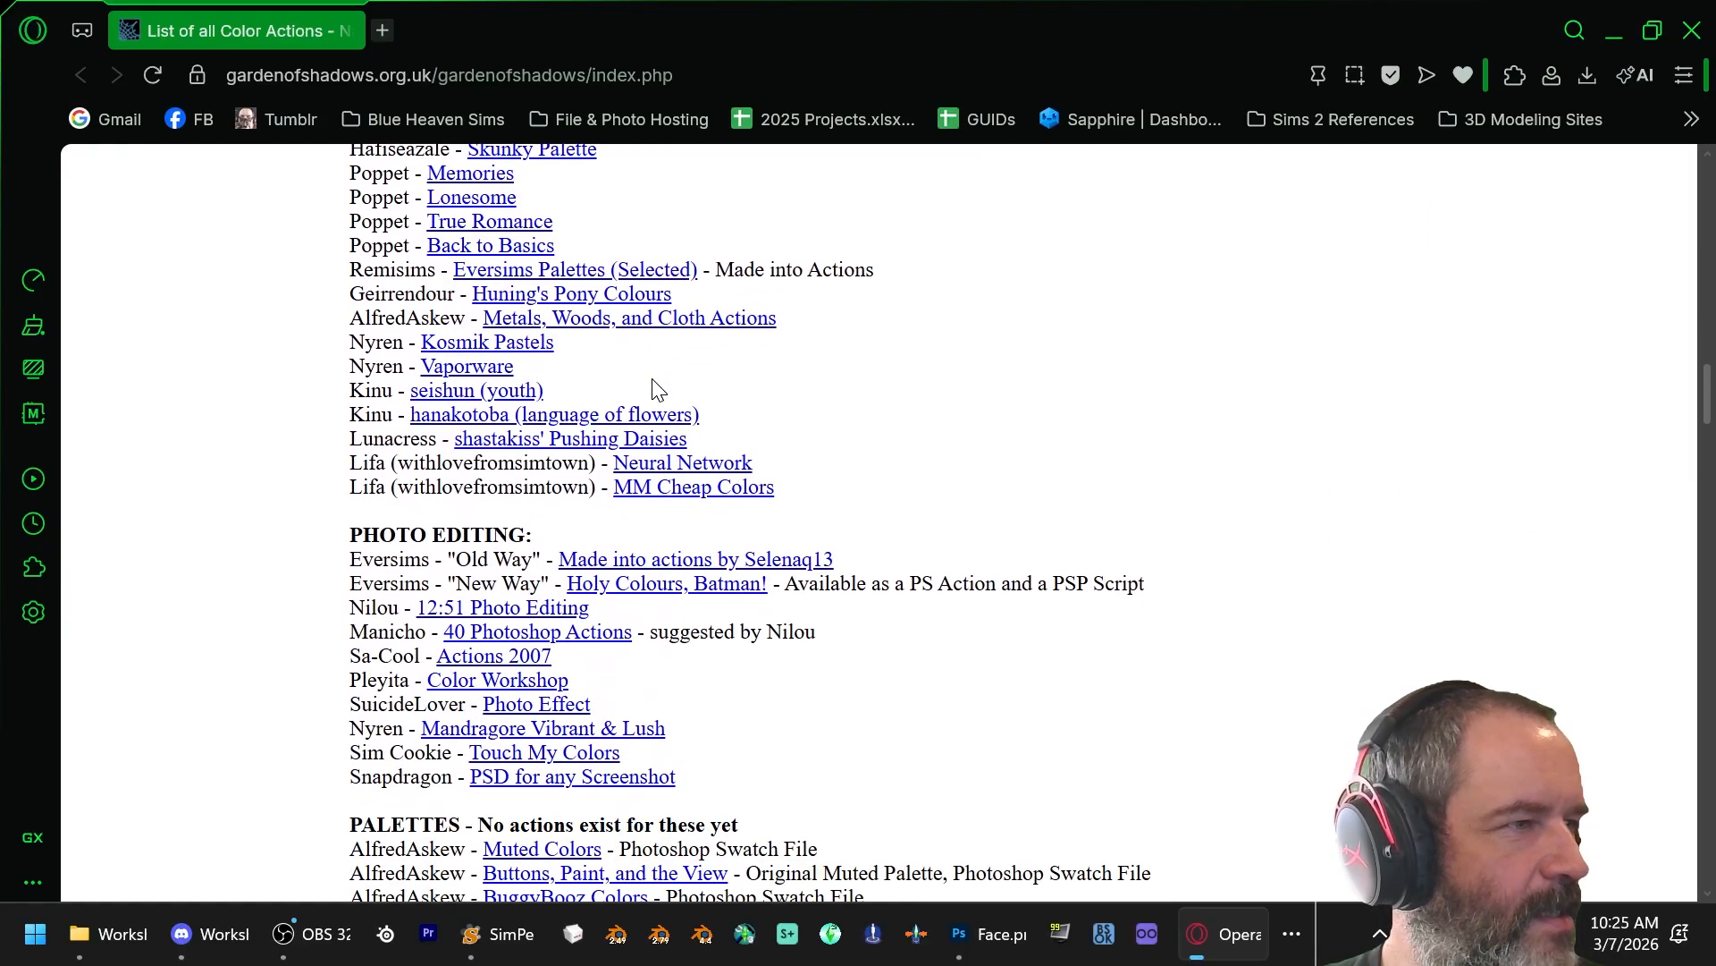
pyautogui.scroll(7, 655, 391)
pyautogui.scroll(-13, 652, 389)
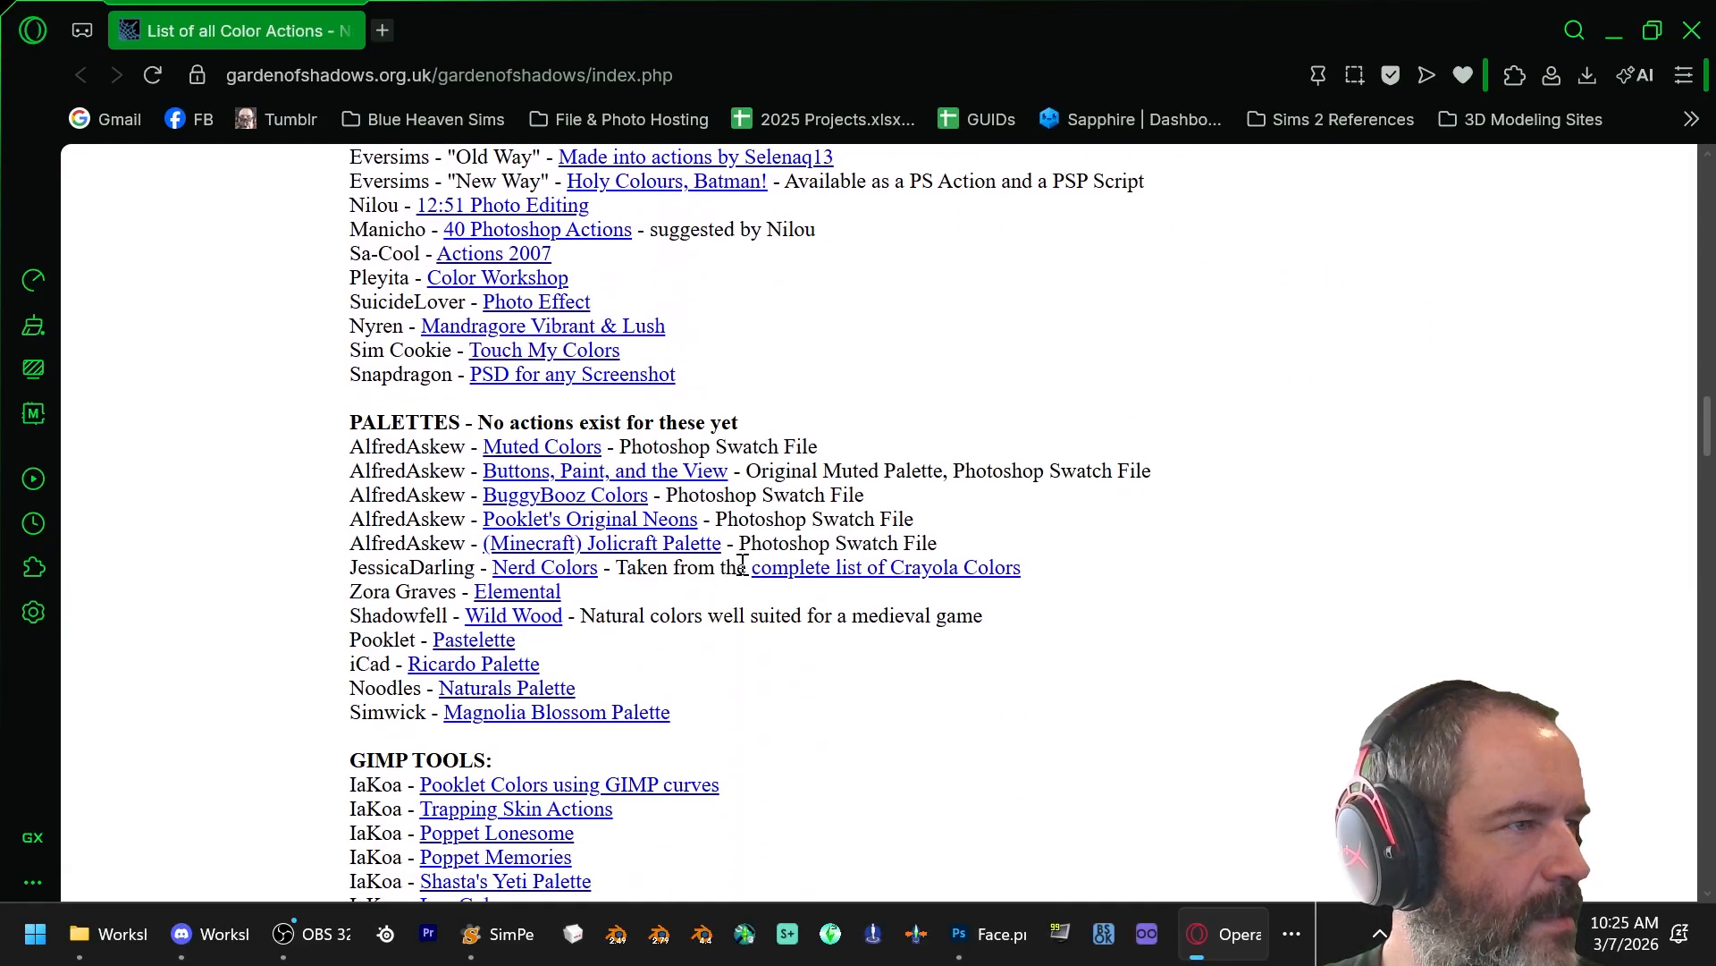
pyautogui.scroll(11, 742, 564)
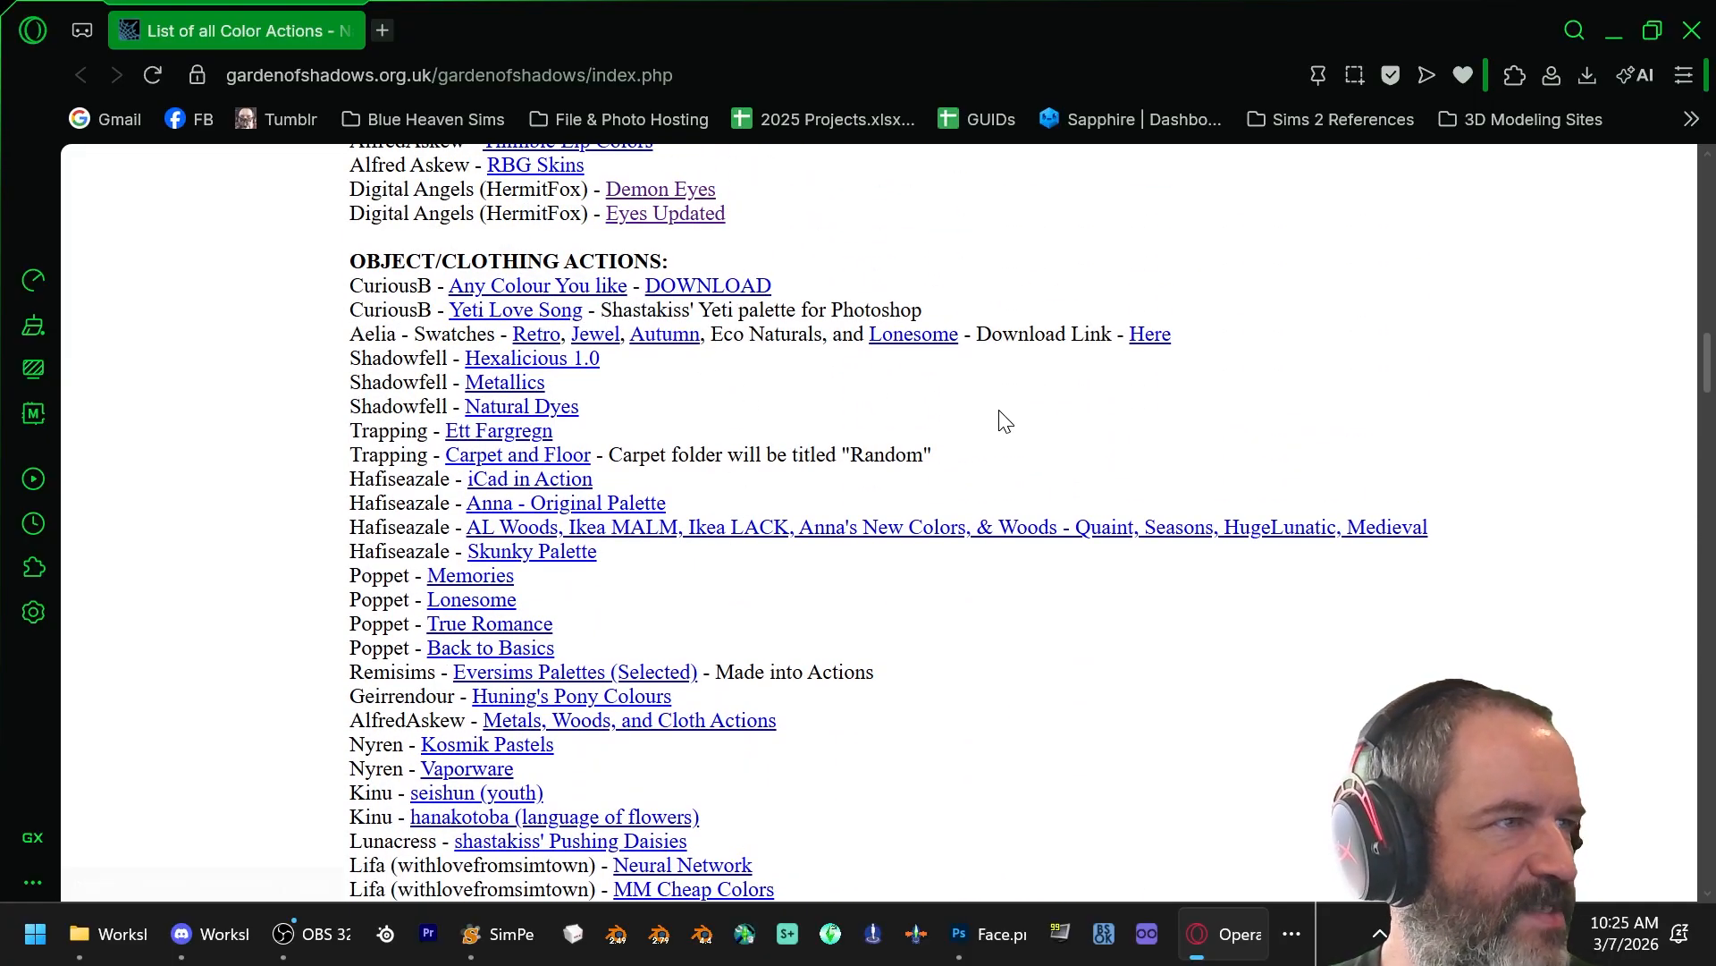
pyautogui.scroll(2, 1042, 438)
pyautogui.scroll(3, 1042, 438)
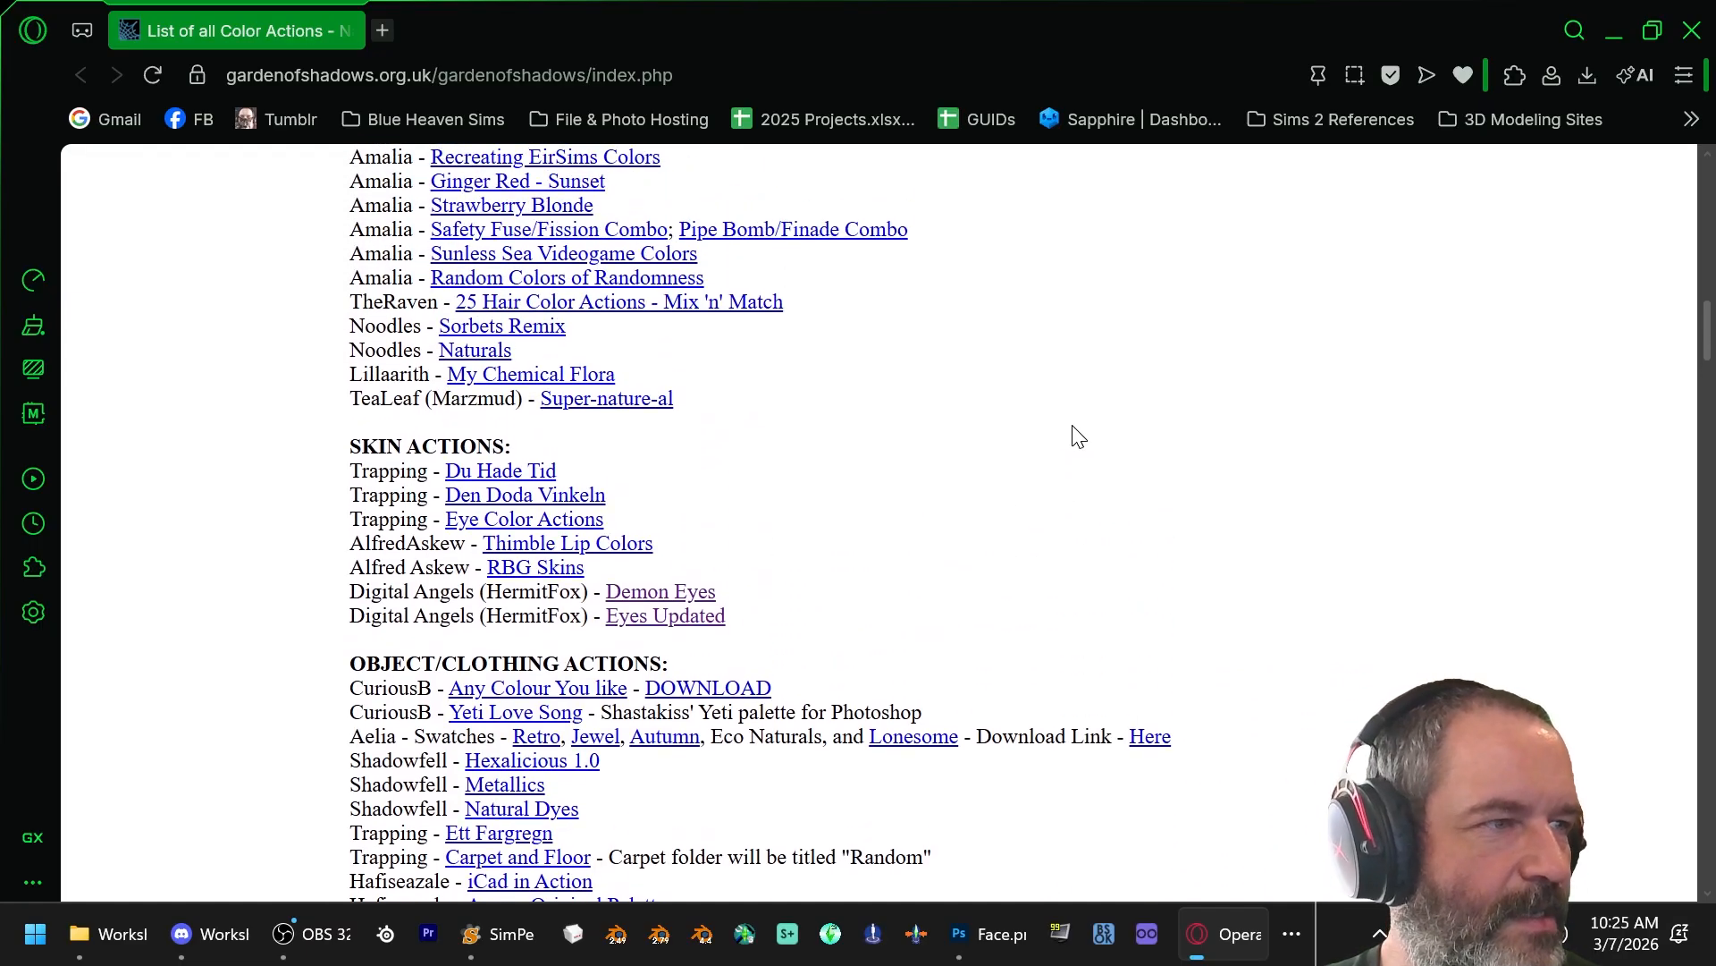
pyautogui.scroll(-3, 1078, 436)
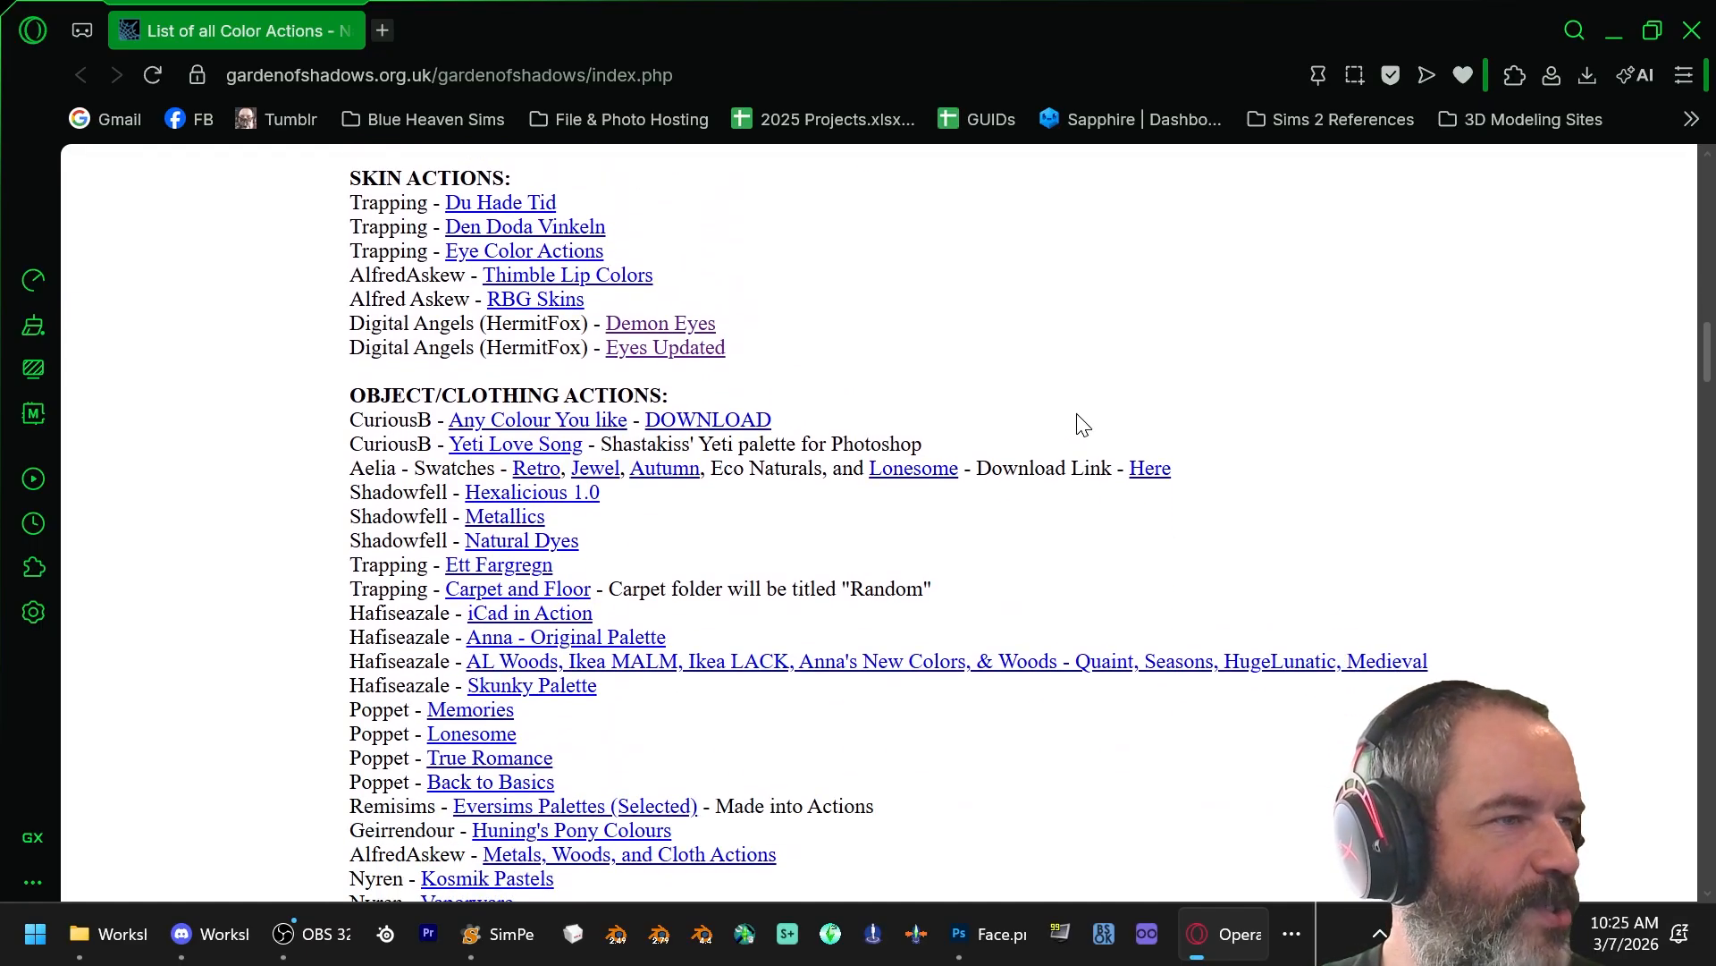
pyautogui.scroll(3, 1086, 389)
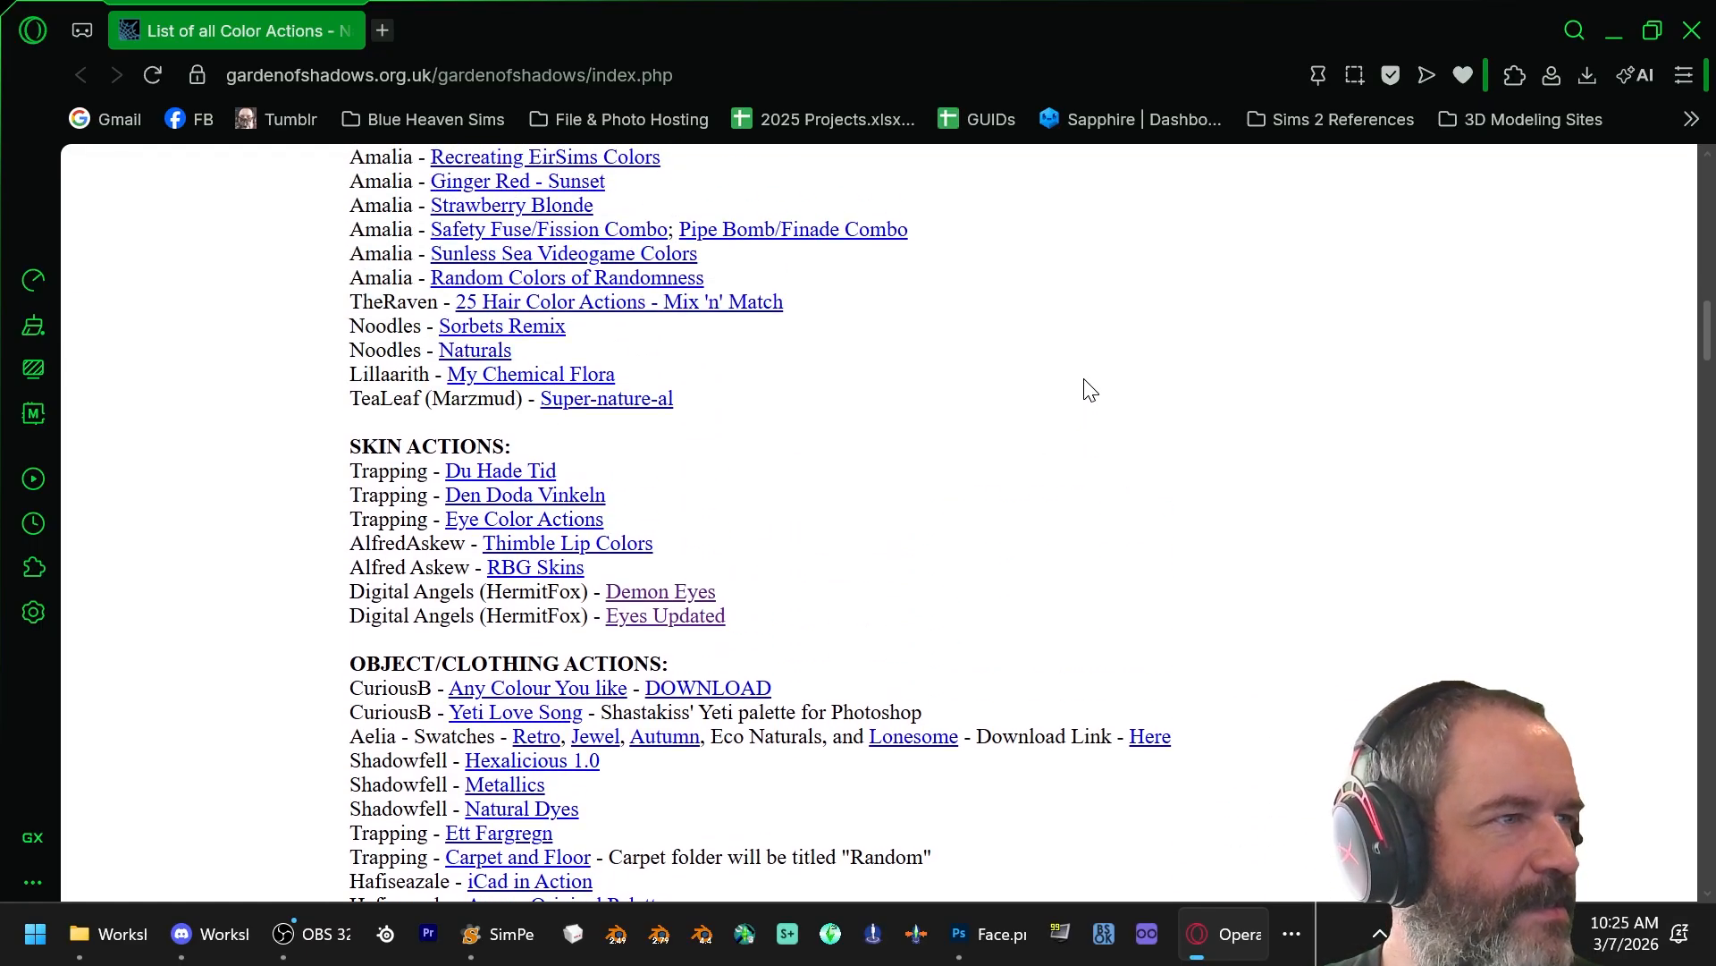
pyautogui.scroll(3, 1086, 389)
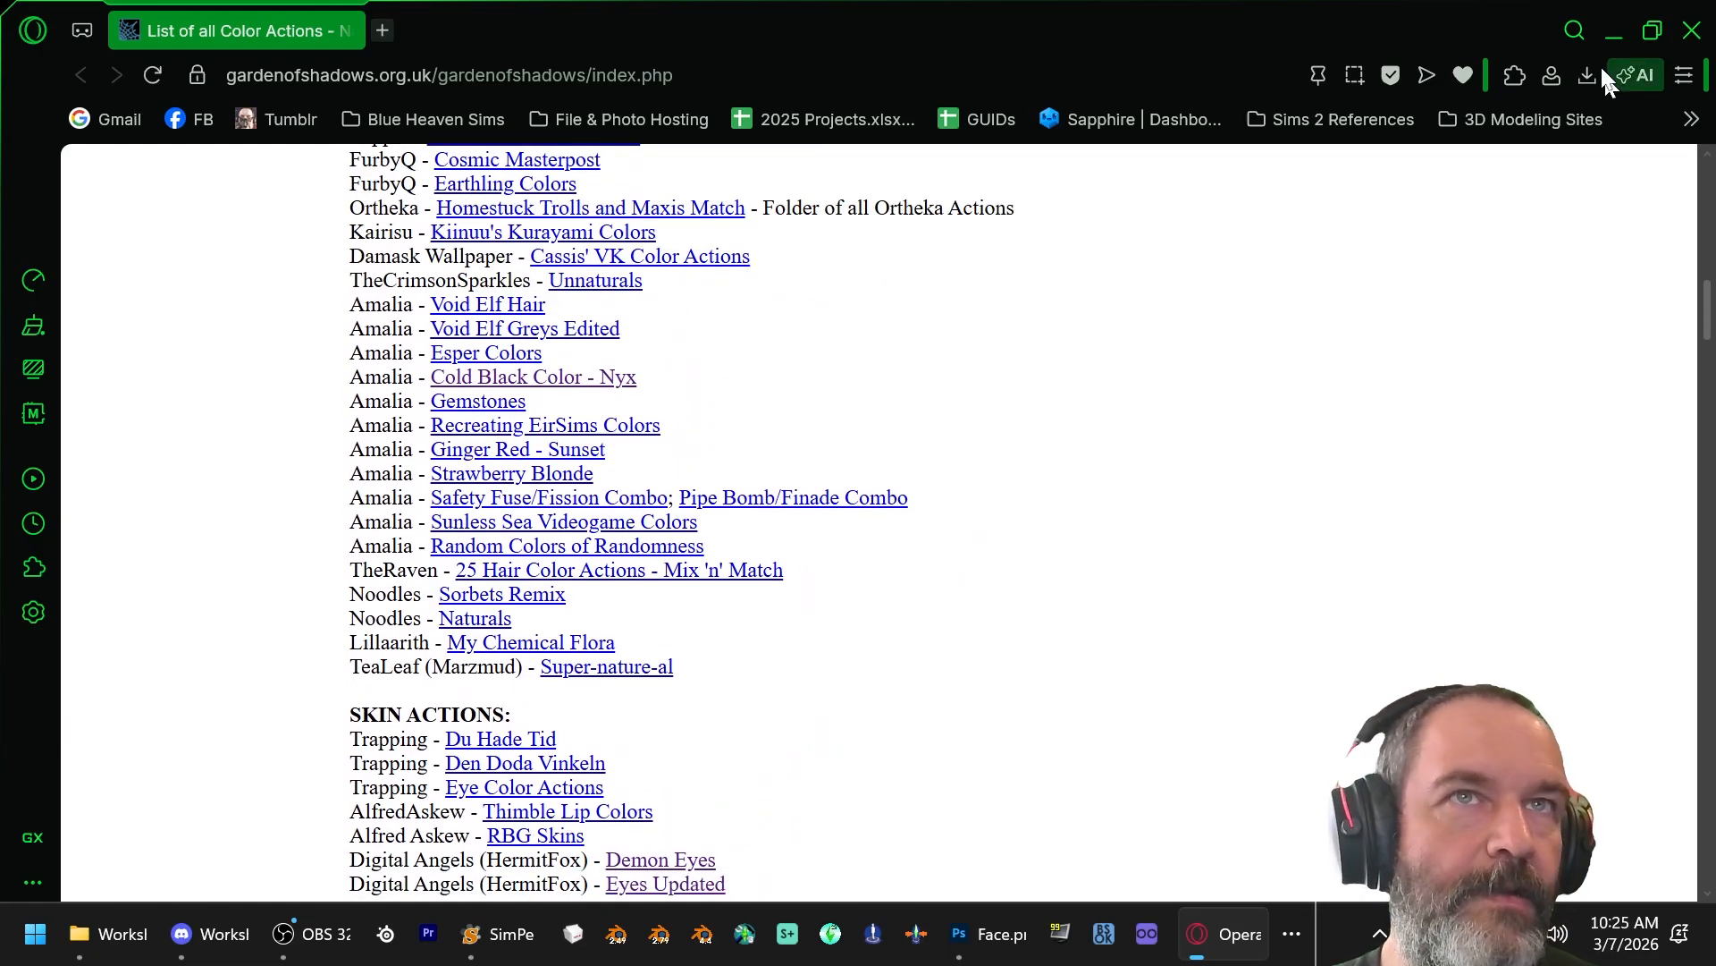
pyautogui.scroll(15, 1180, 406)
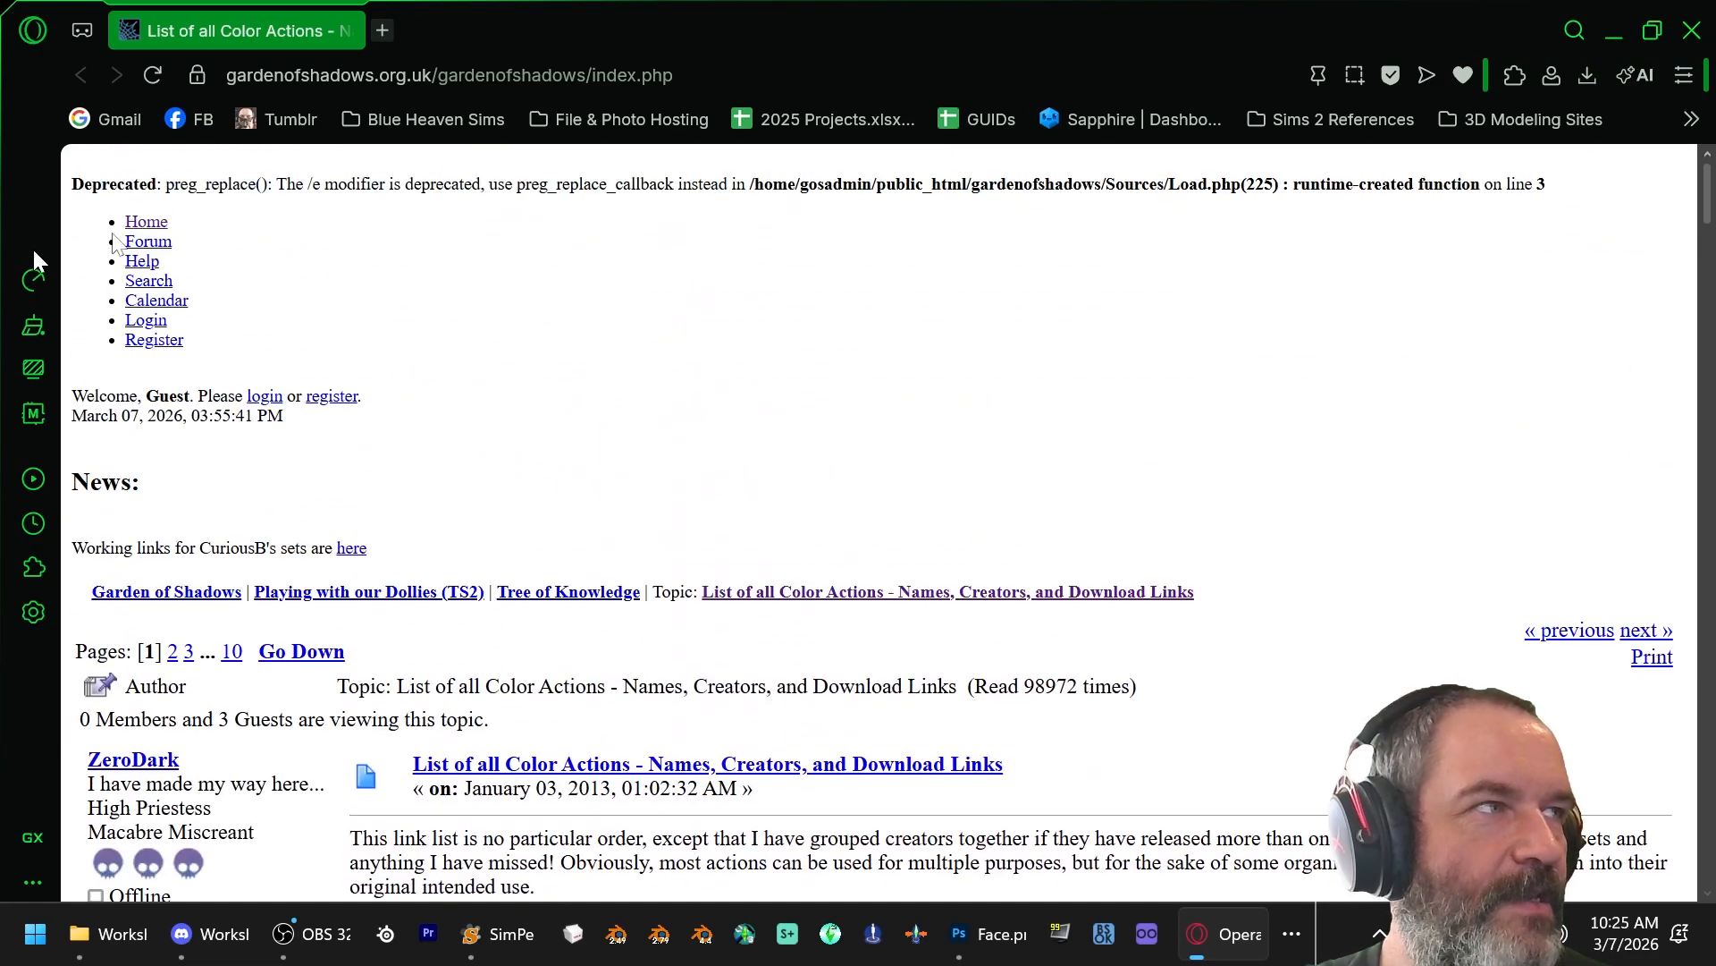
# Step: Switch to Photoshop and open all the skin texture PNGs from the Color actions (Why 31) folder
pyautogui.click(1606, 39)
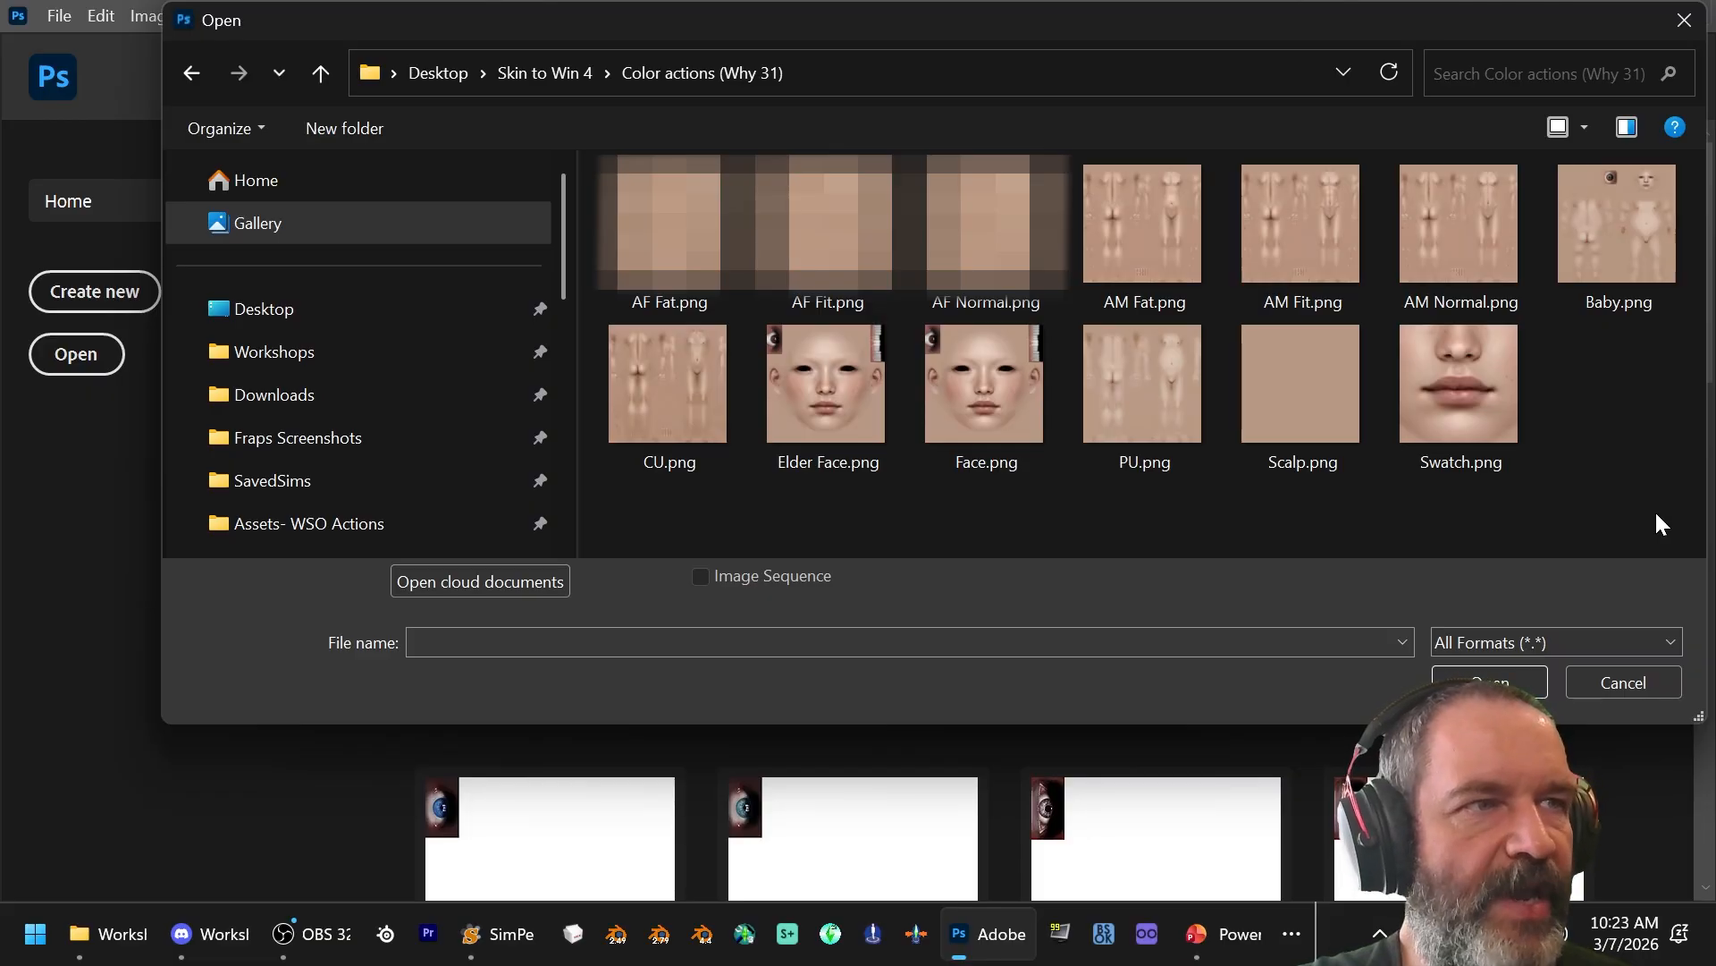
pyautogui.moveTo(1655, 510); pyautogui.dragTo(643, 194)
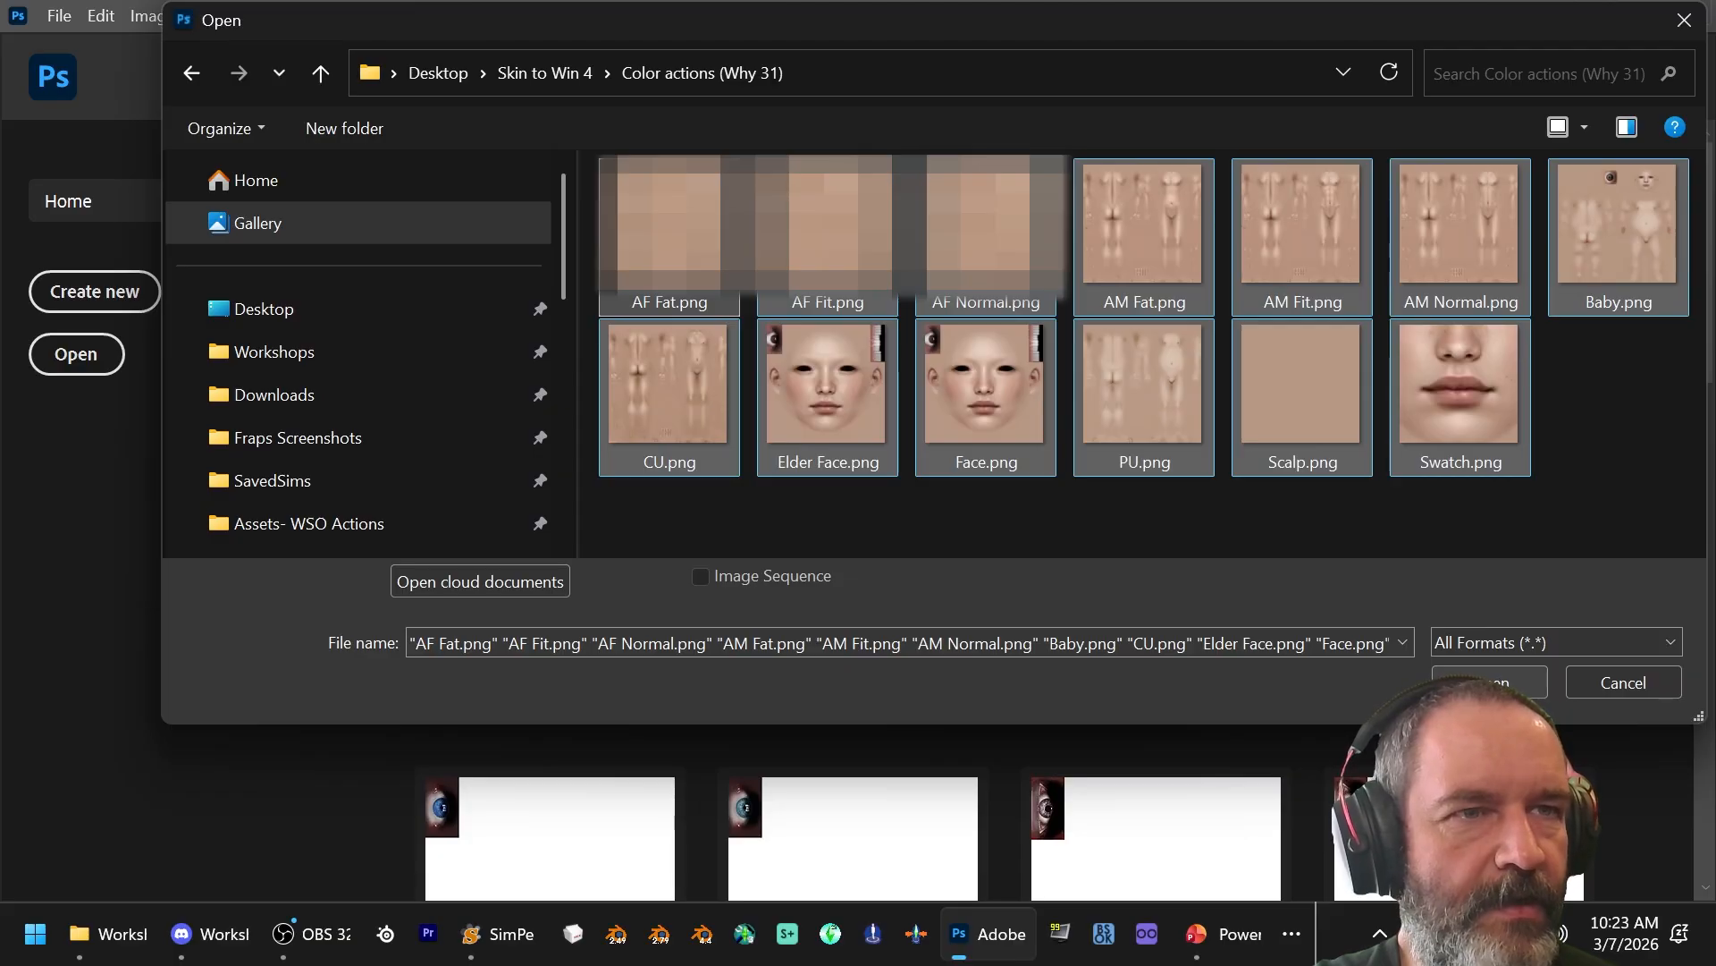
pyautogui.click(1489, 682)
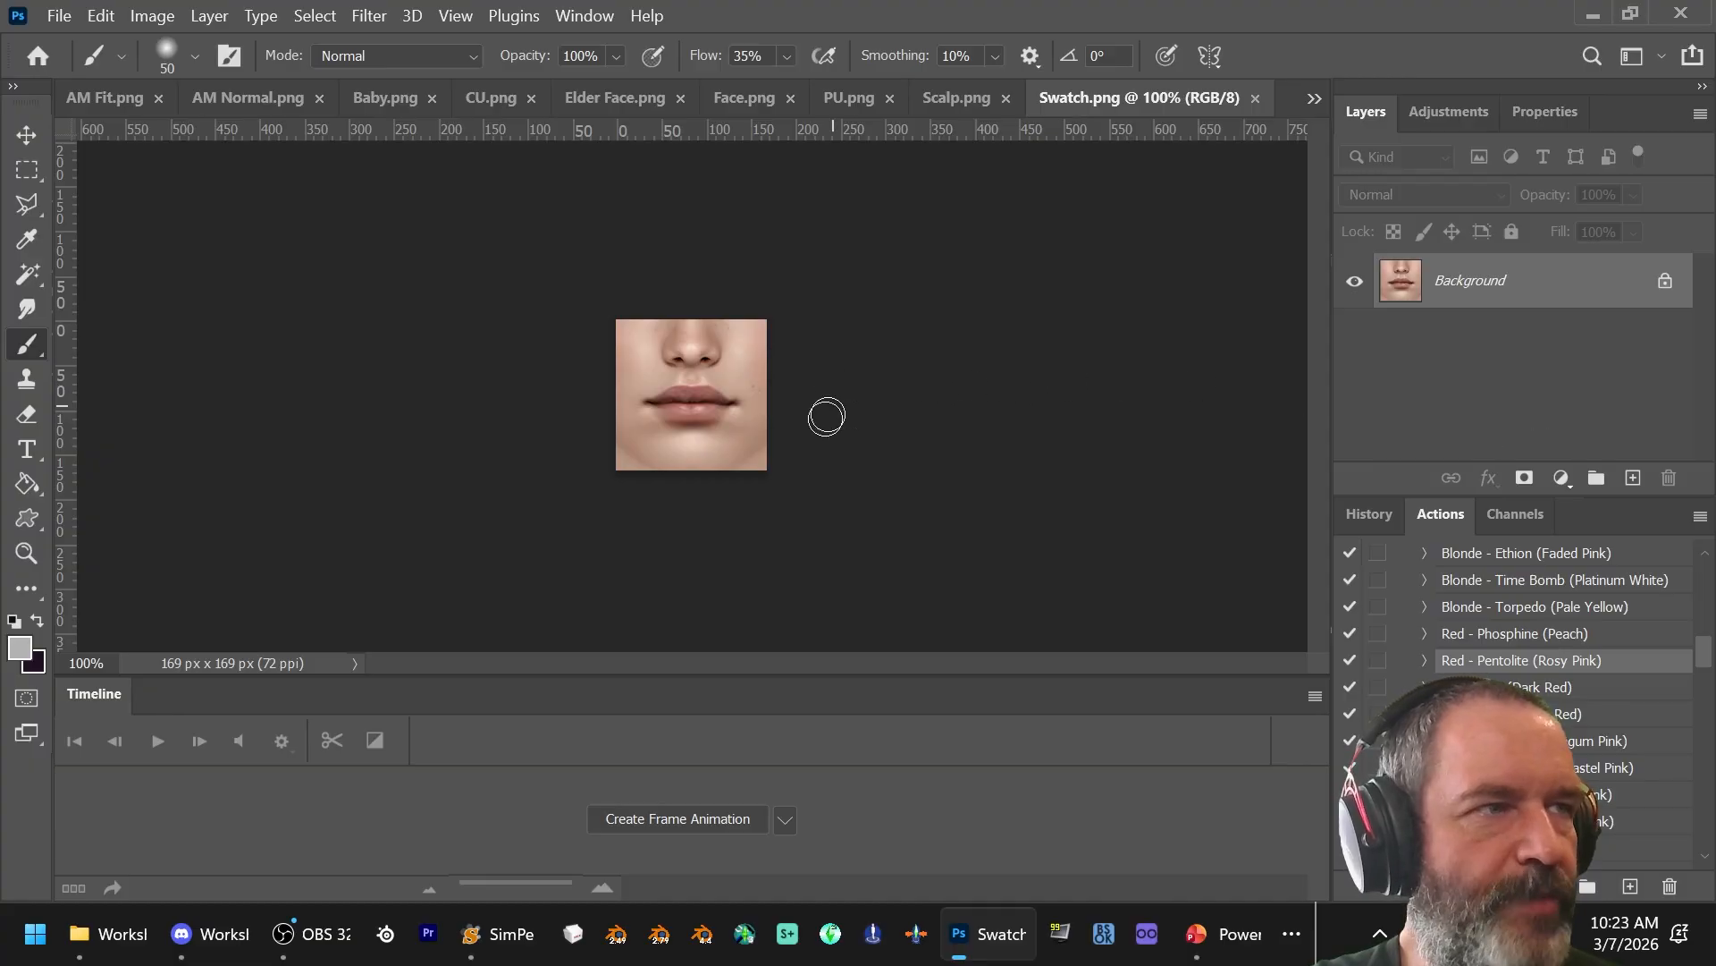
# Step: Try the Sunset action from the Trapping- Den Döda Vinkeln set on Face.png and revert the image to its original snapshot
pyautogui.scroll(5, 1609, 671)
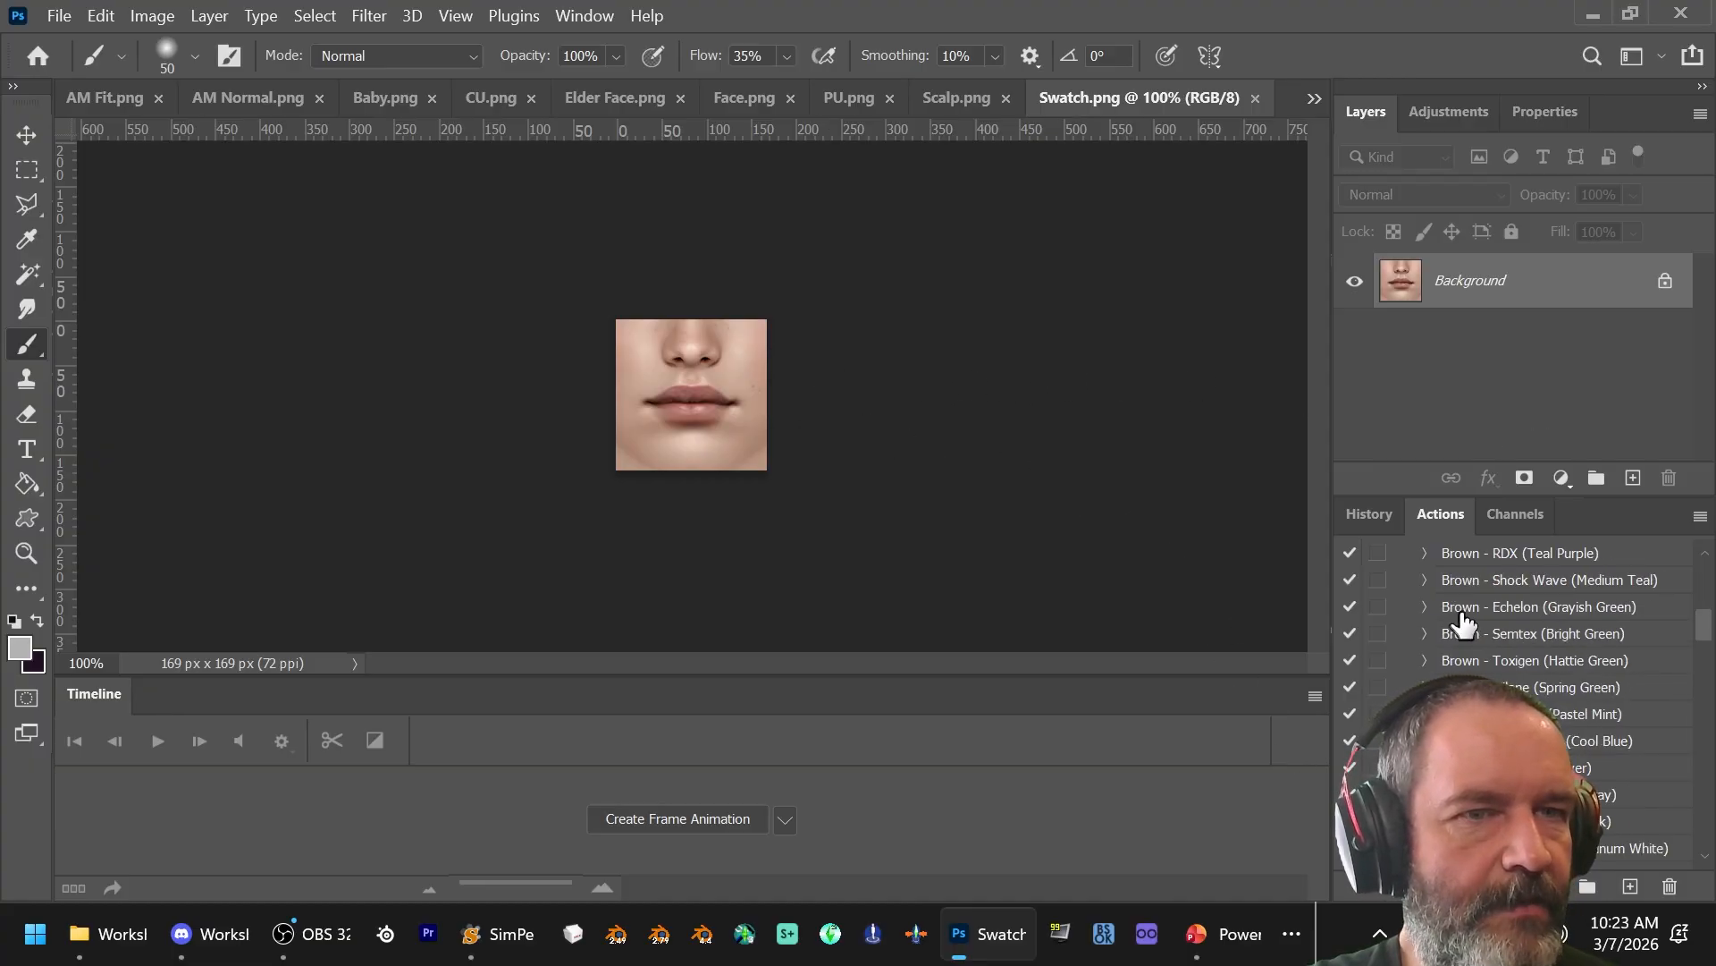
pyautogui.scroll(10, 1462, 623)
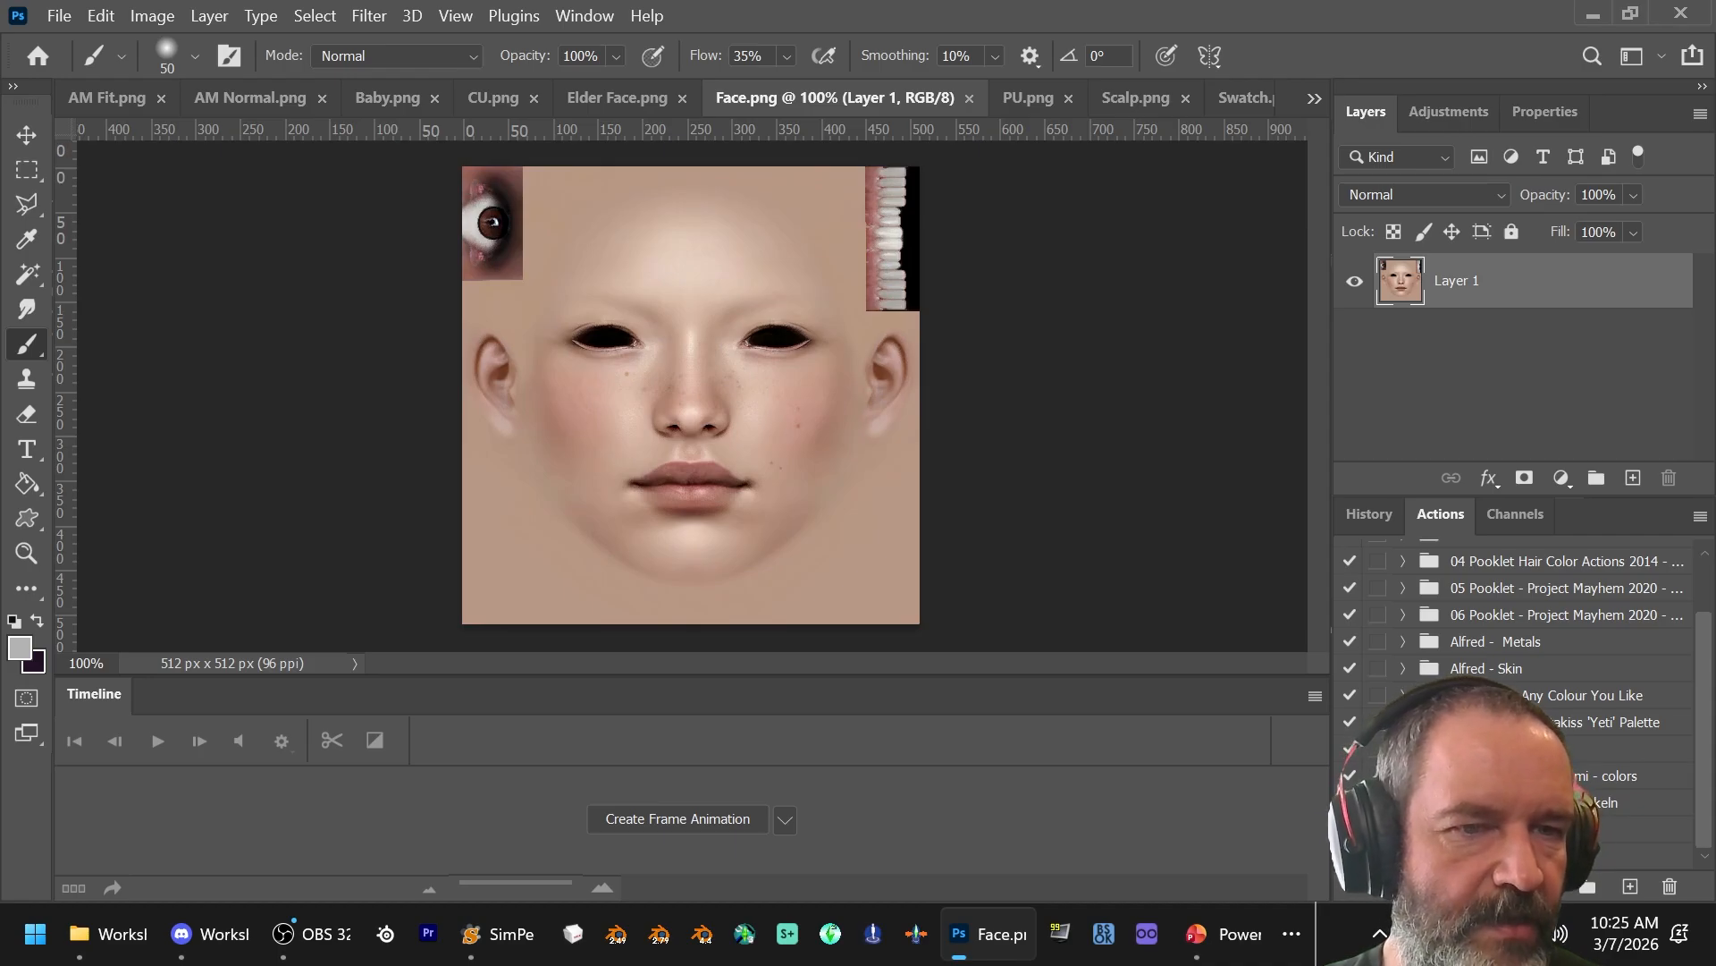
pyautogui.scroll(-5, 1520, 670)
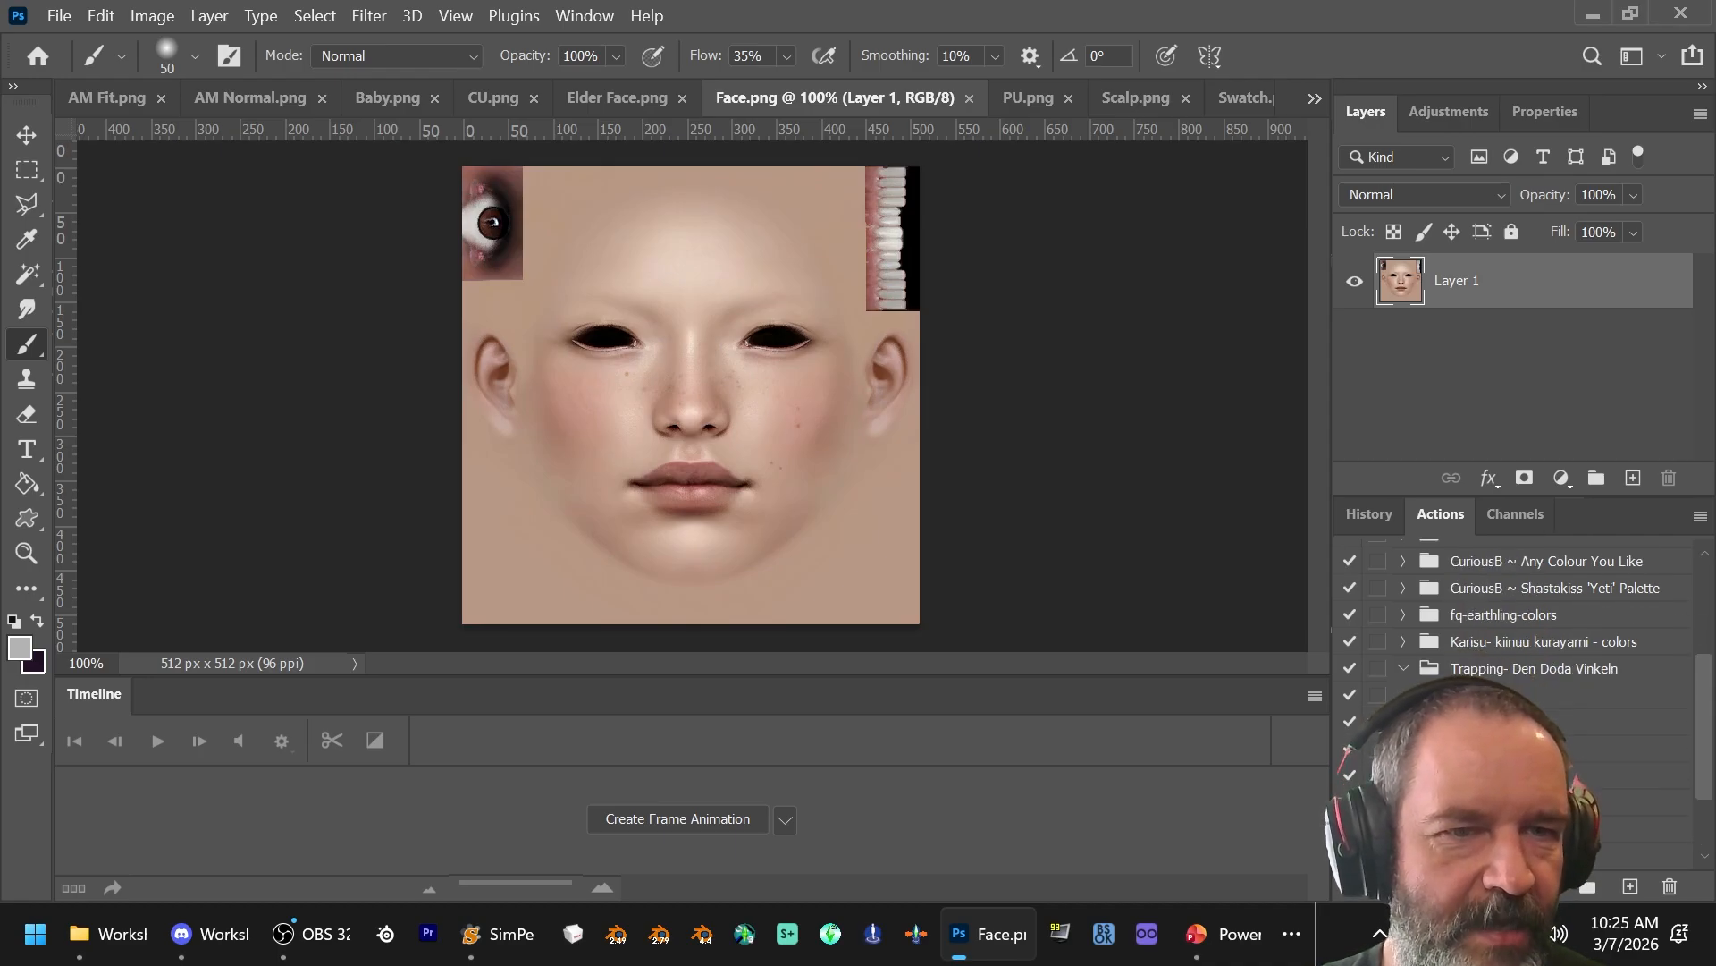
pyautogui.scroll(-2, 1520, 671)
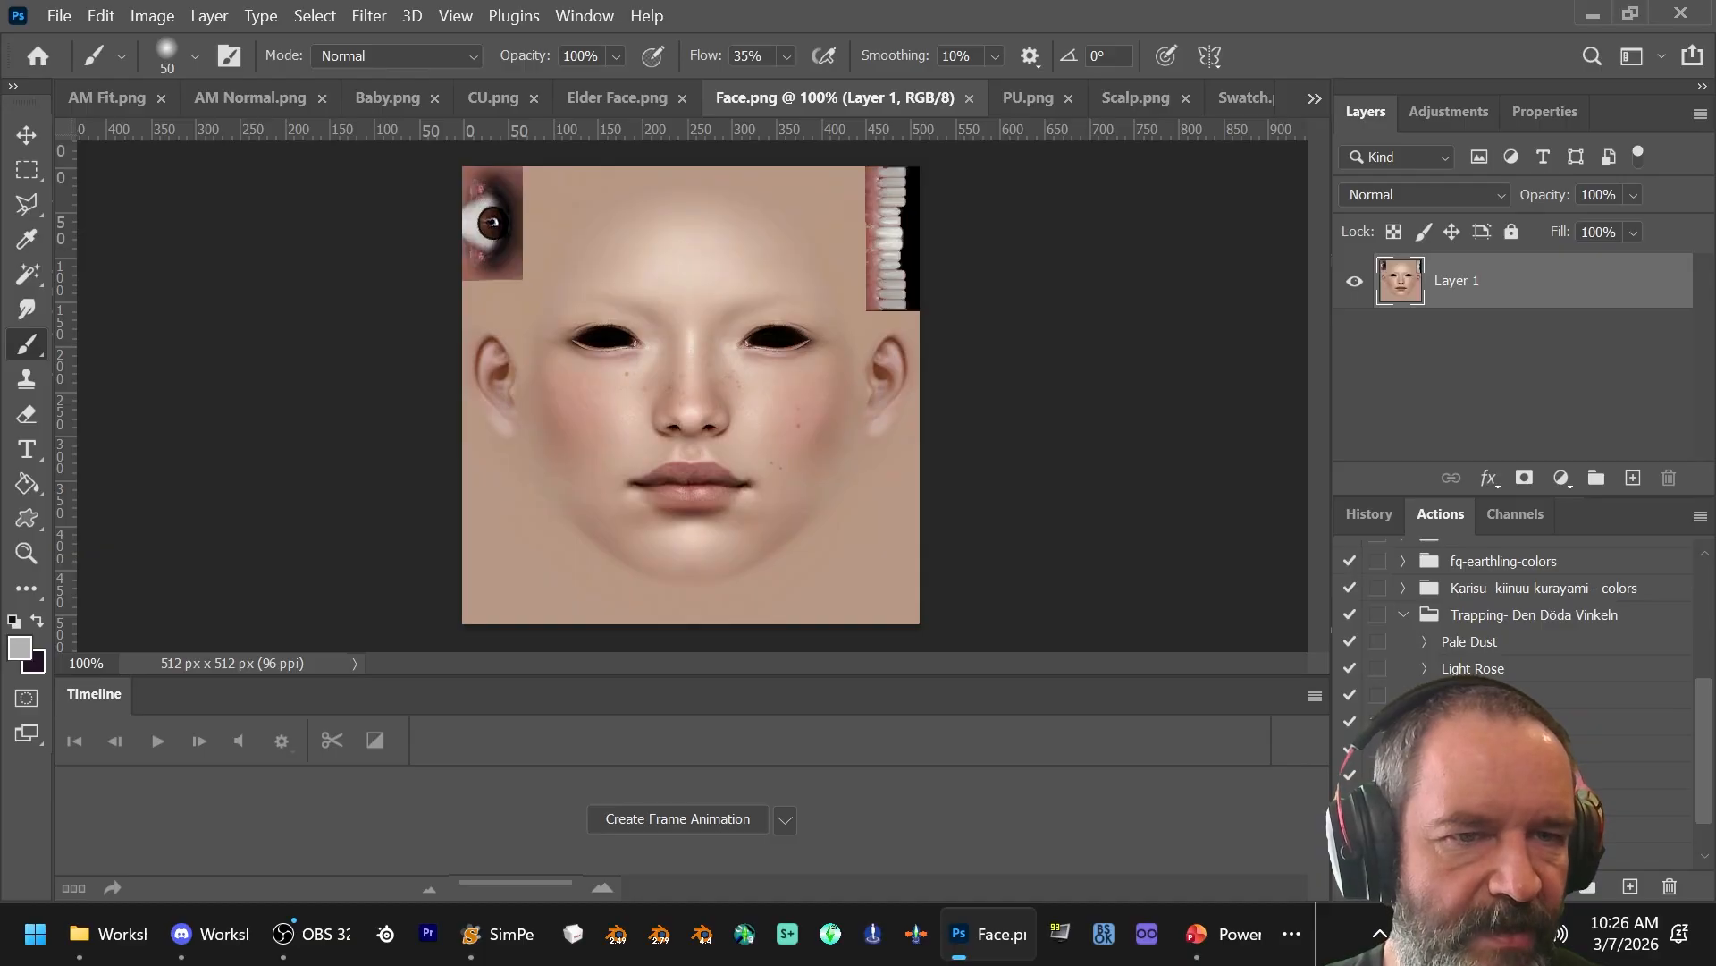
pyautogui.click(1484, 749)
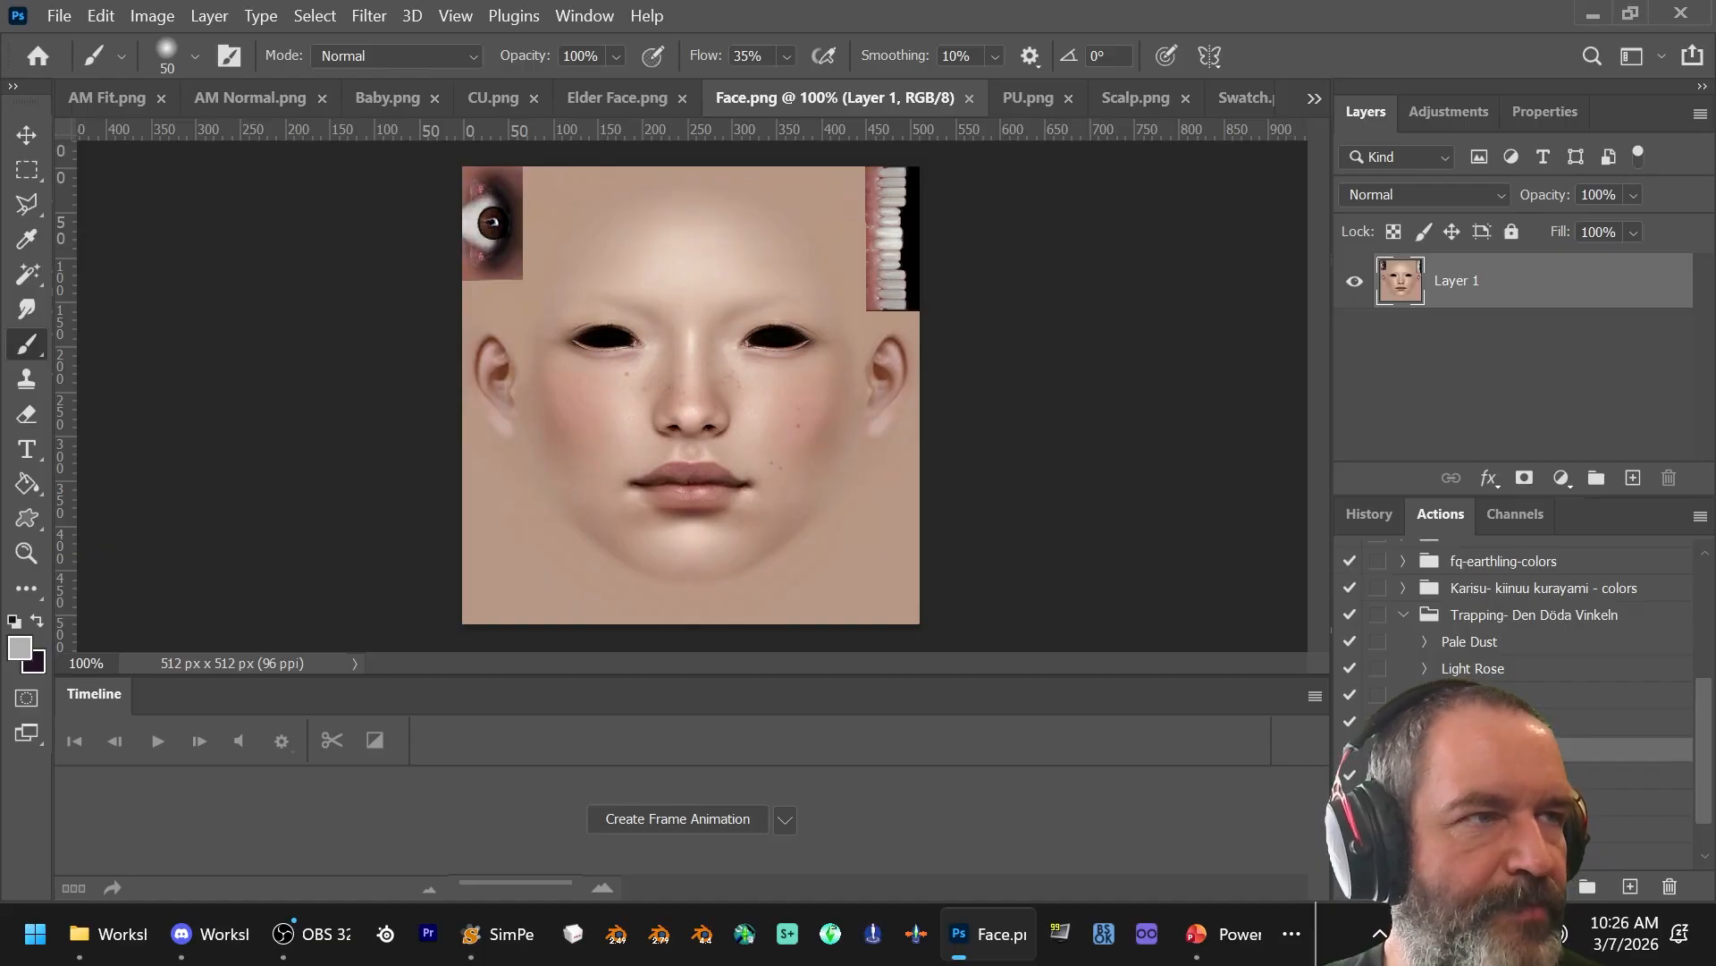
pyautogui.click(1548, 886)
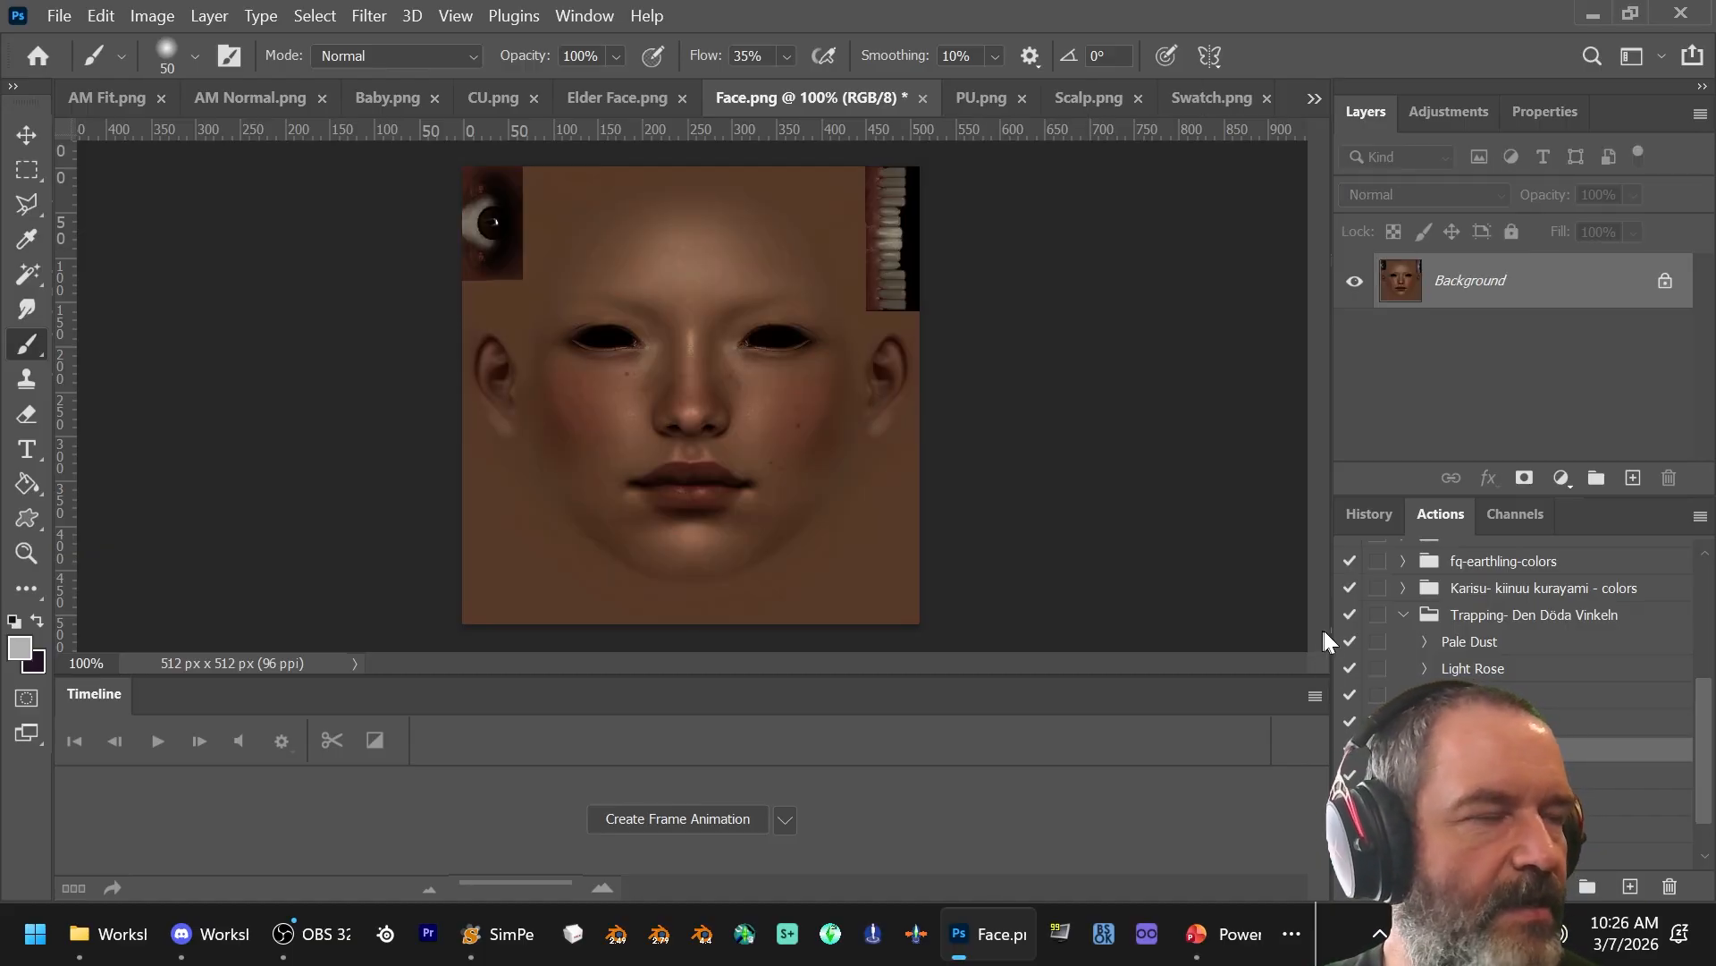
pyautogui.click(1369, 514)
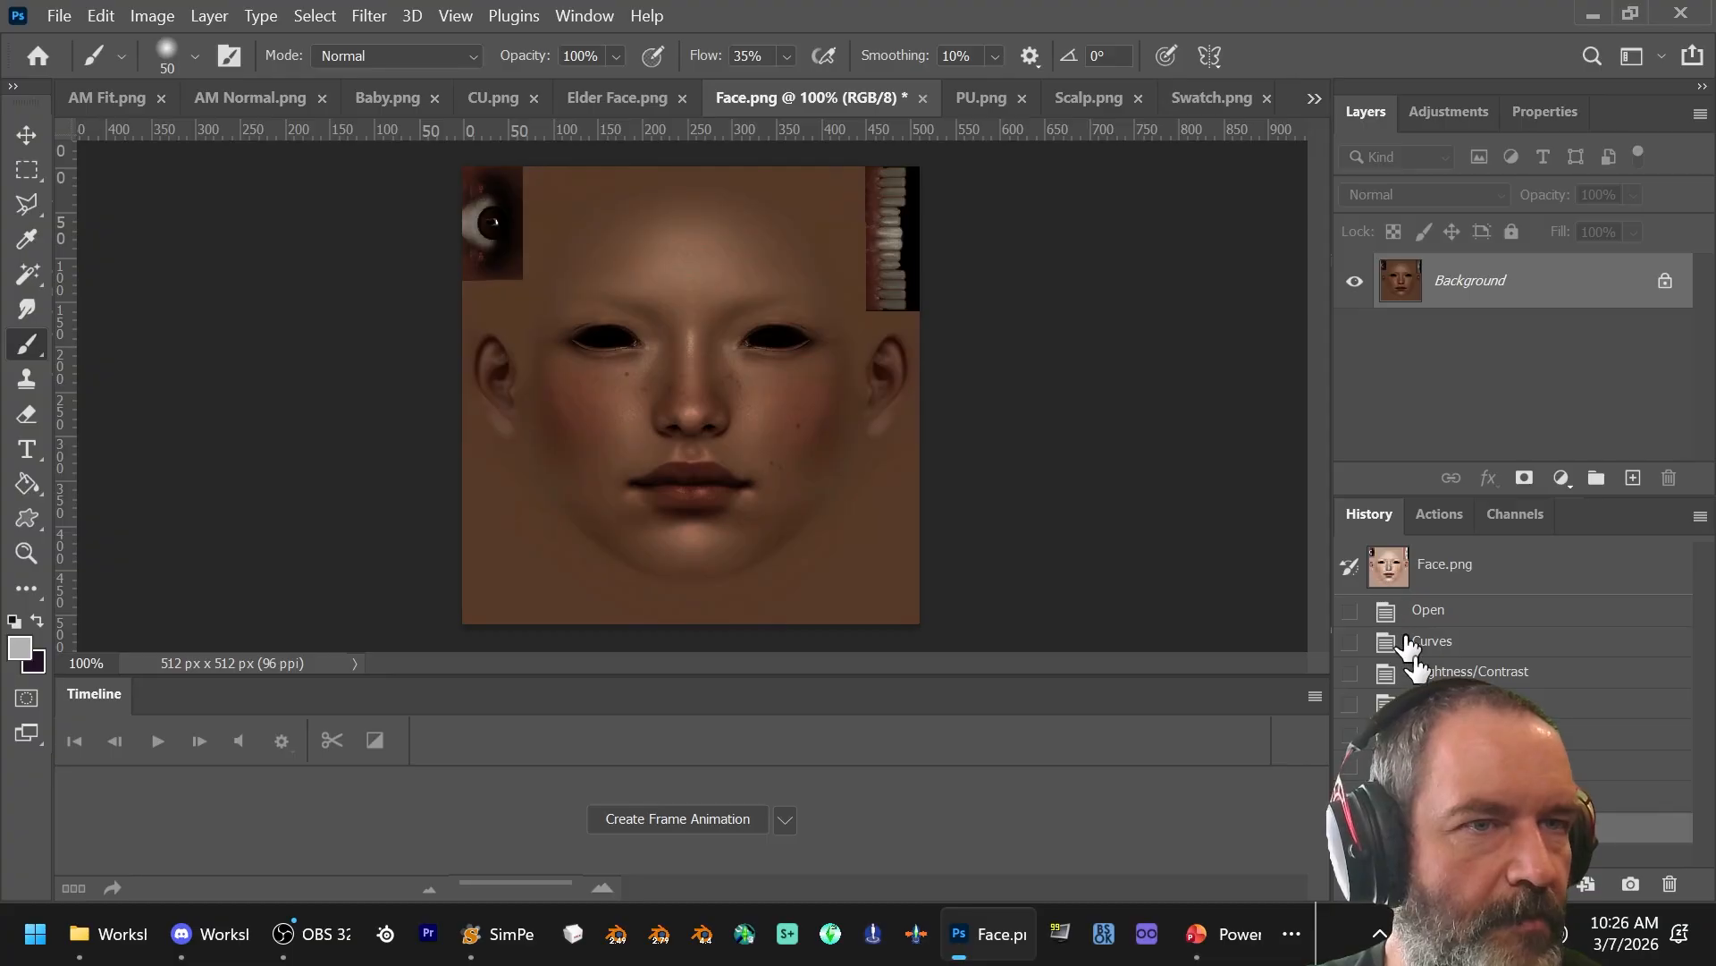
pyautogui.click(1445, 573)
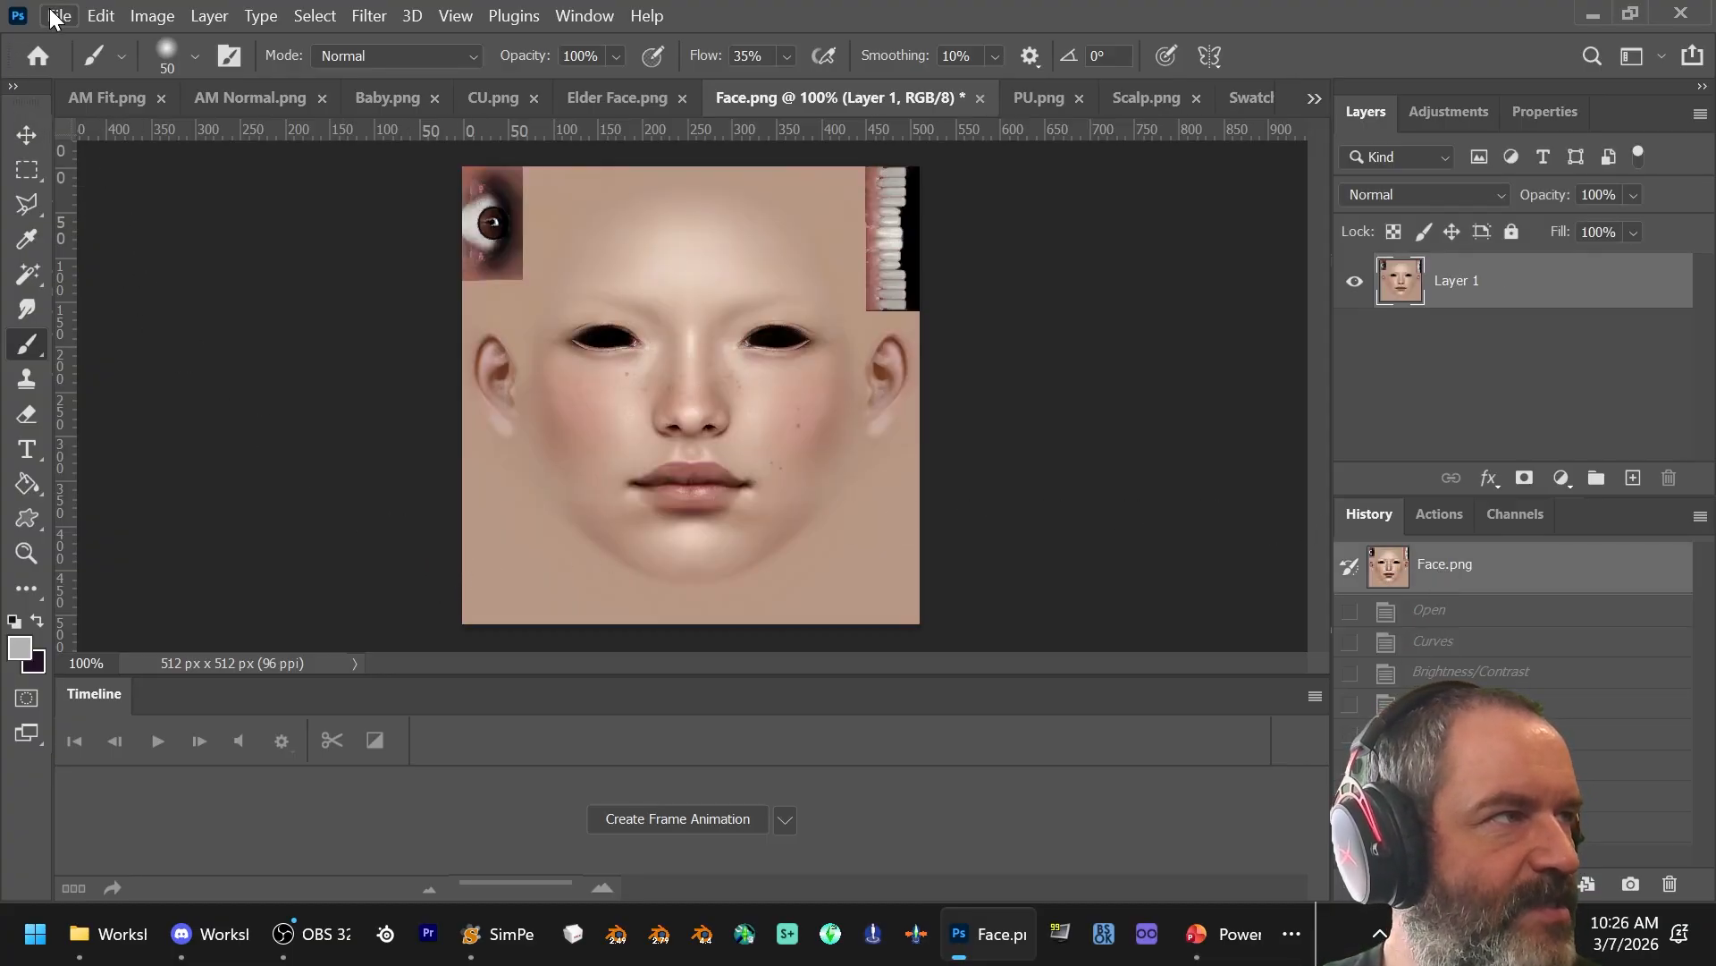
# Step: Batch-run the Sunset action from the Trapping- Den Döda Vinkeln set on all opened files, saving and closing each one
pyautogui.click(58, 16)
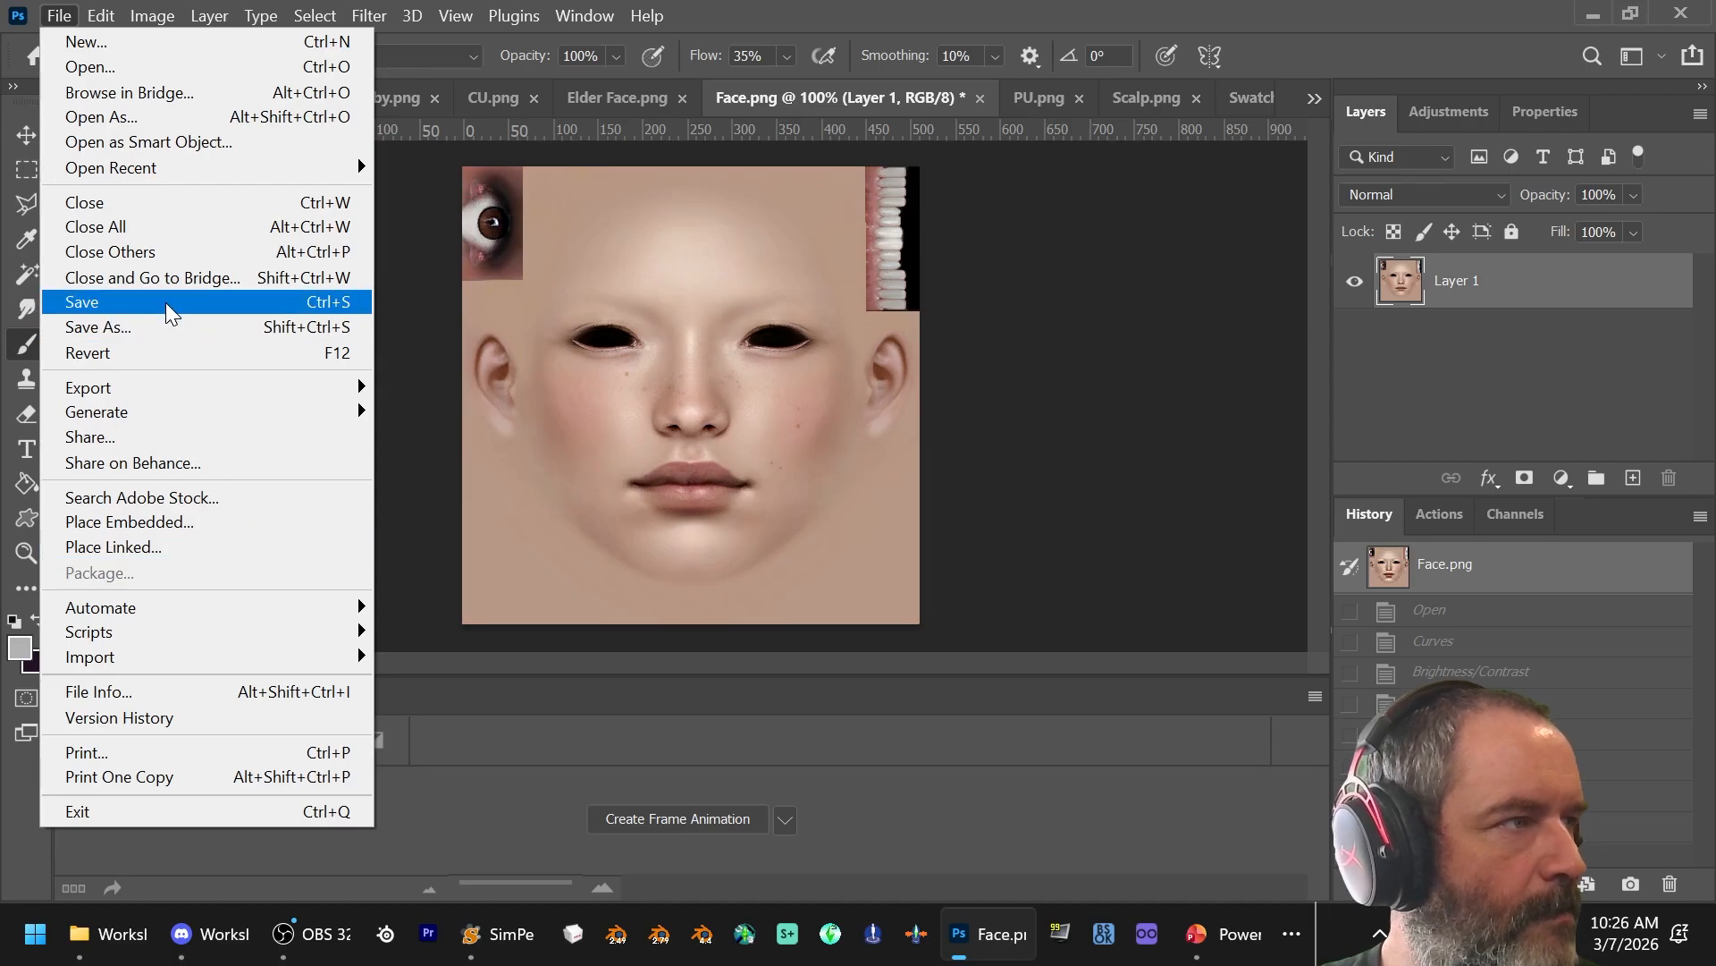
pyautogui.moveTo(337, 637)
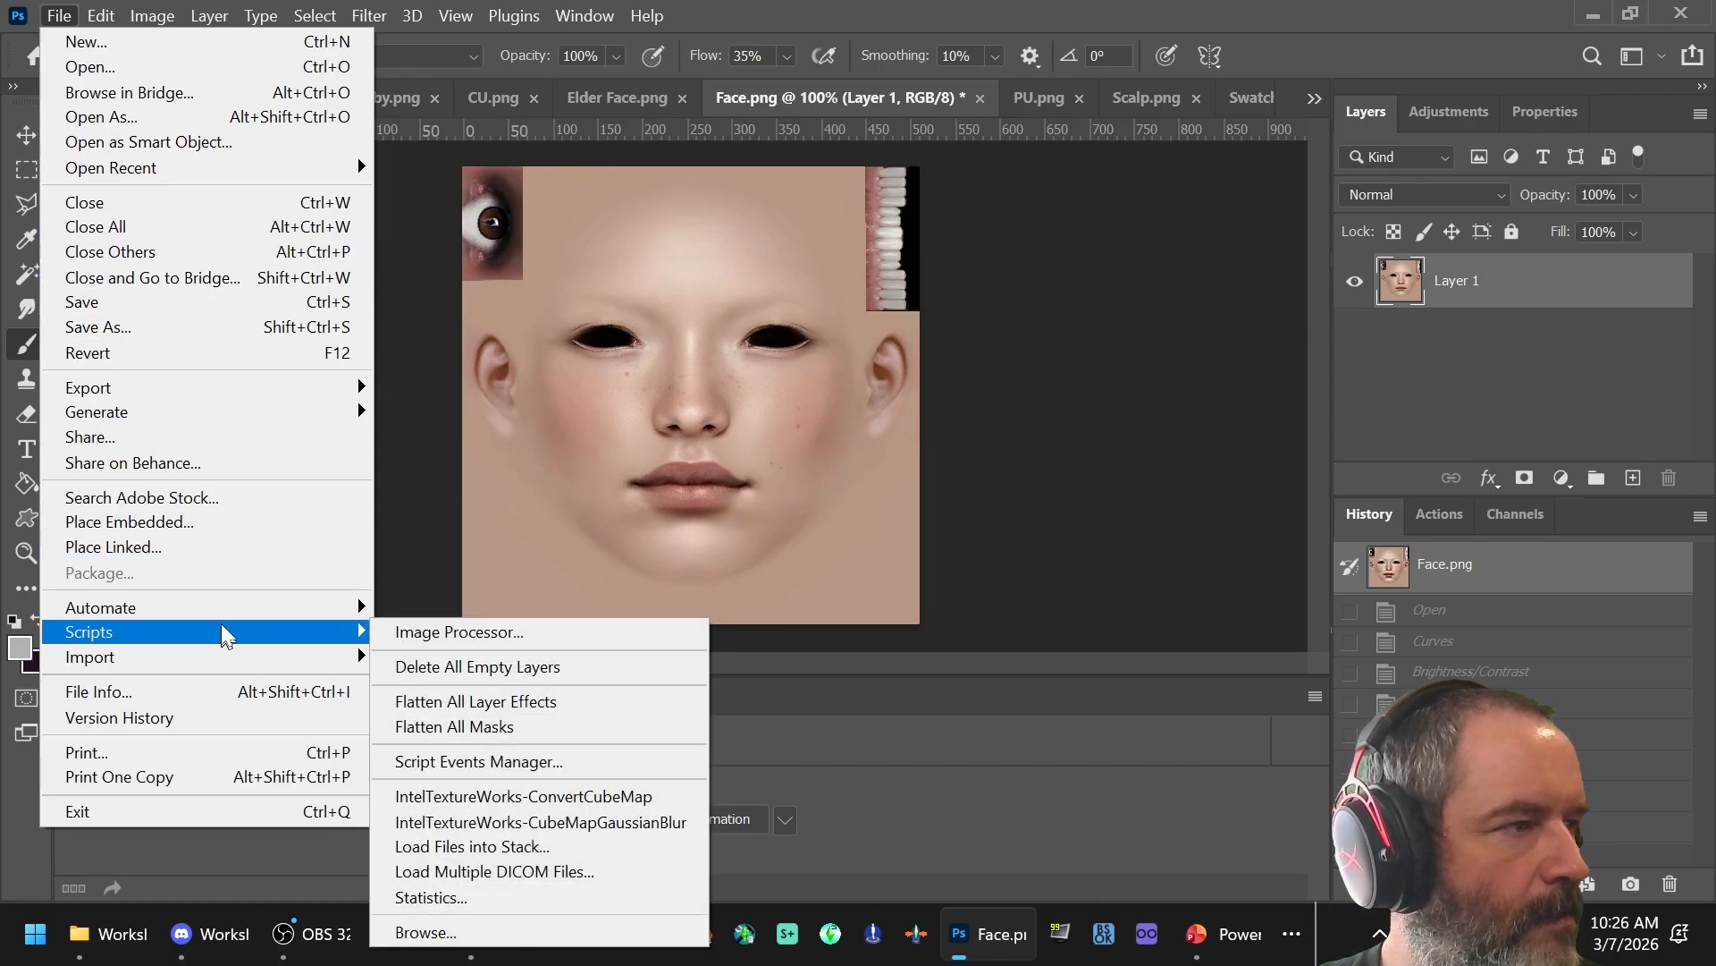
pyautogui.moveTo(223, 608)
pyautogui.click(421, 606)
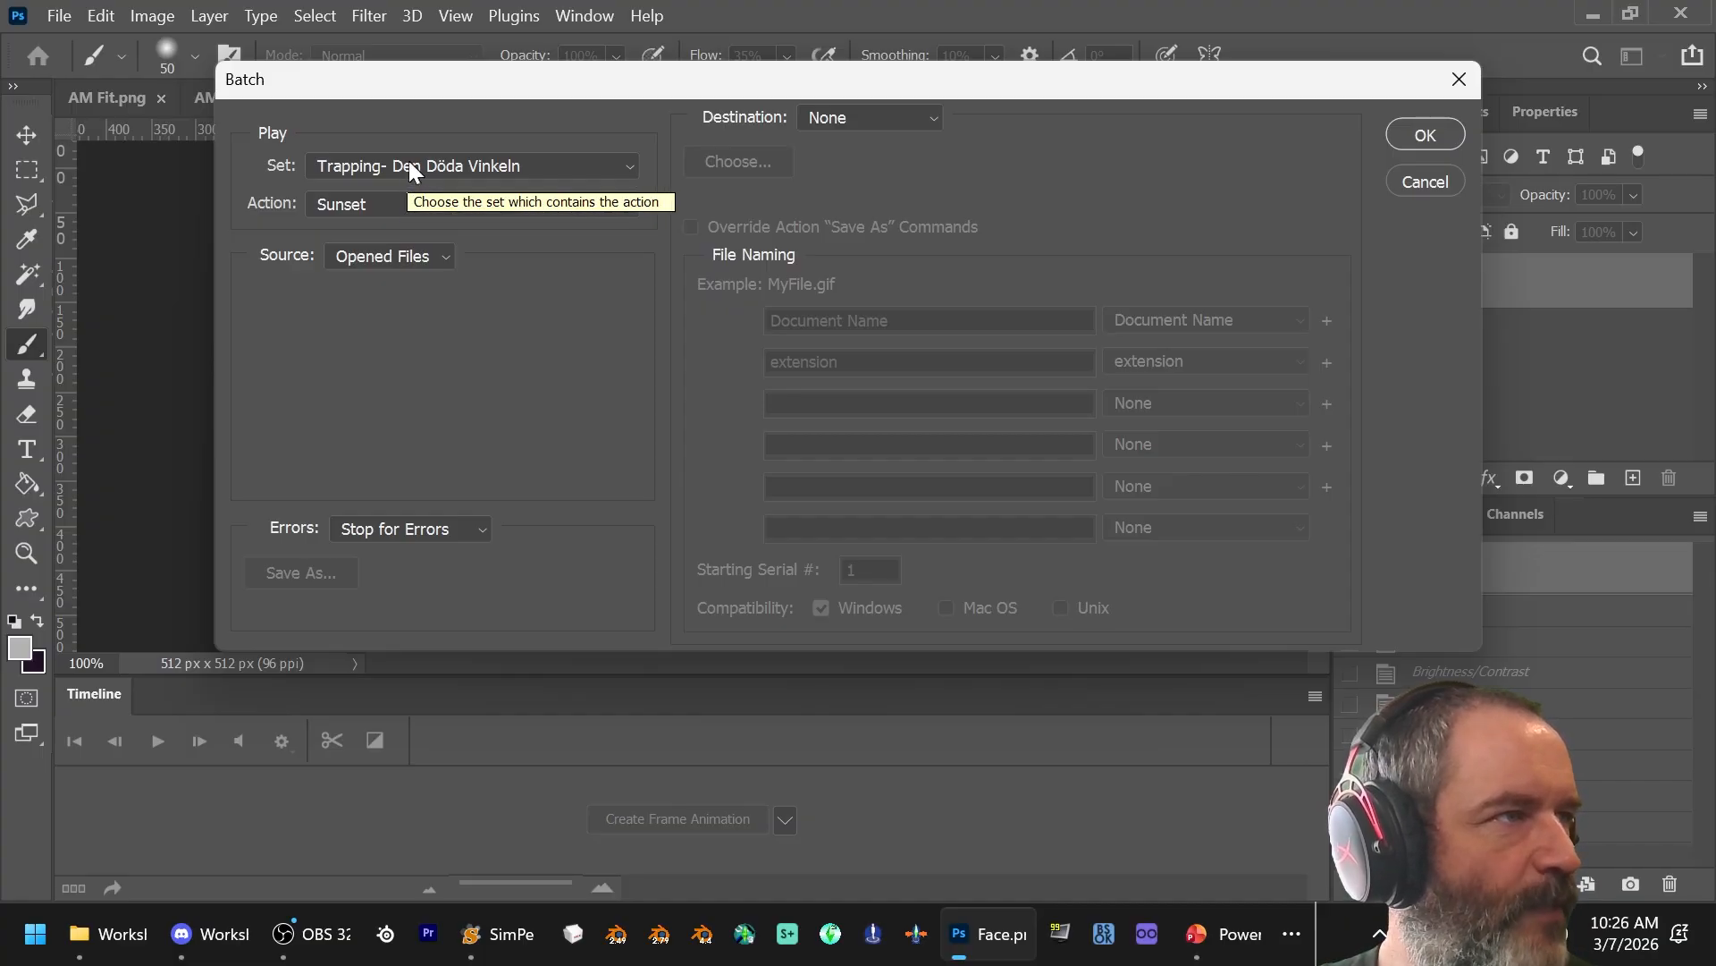
pyautogui.click(1424, 131)
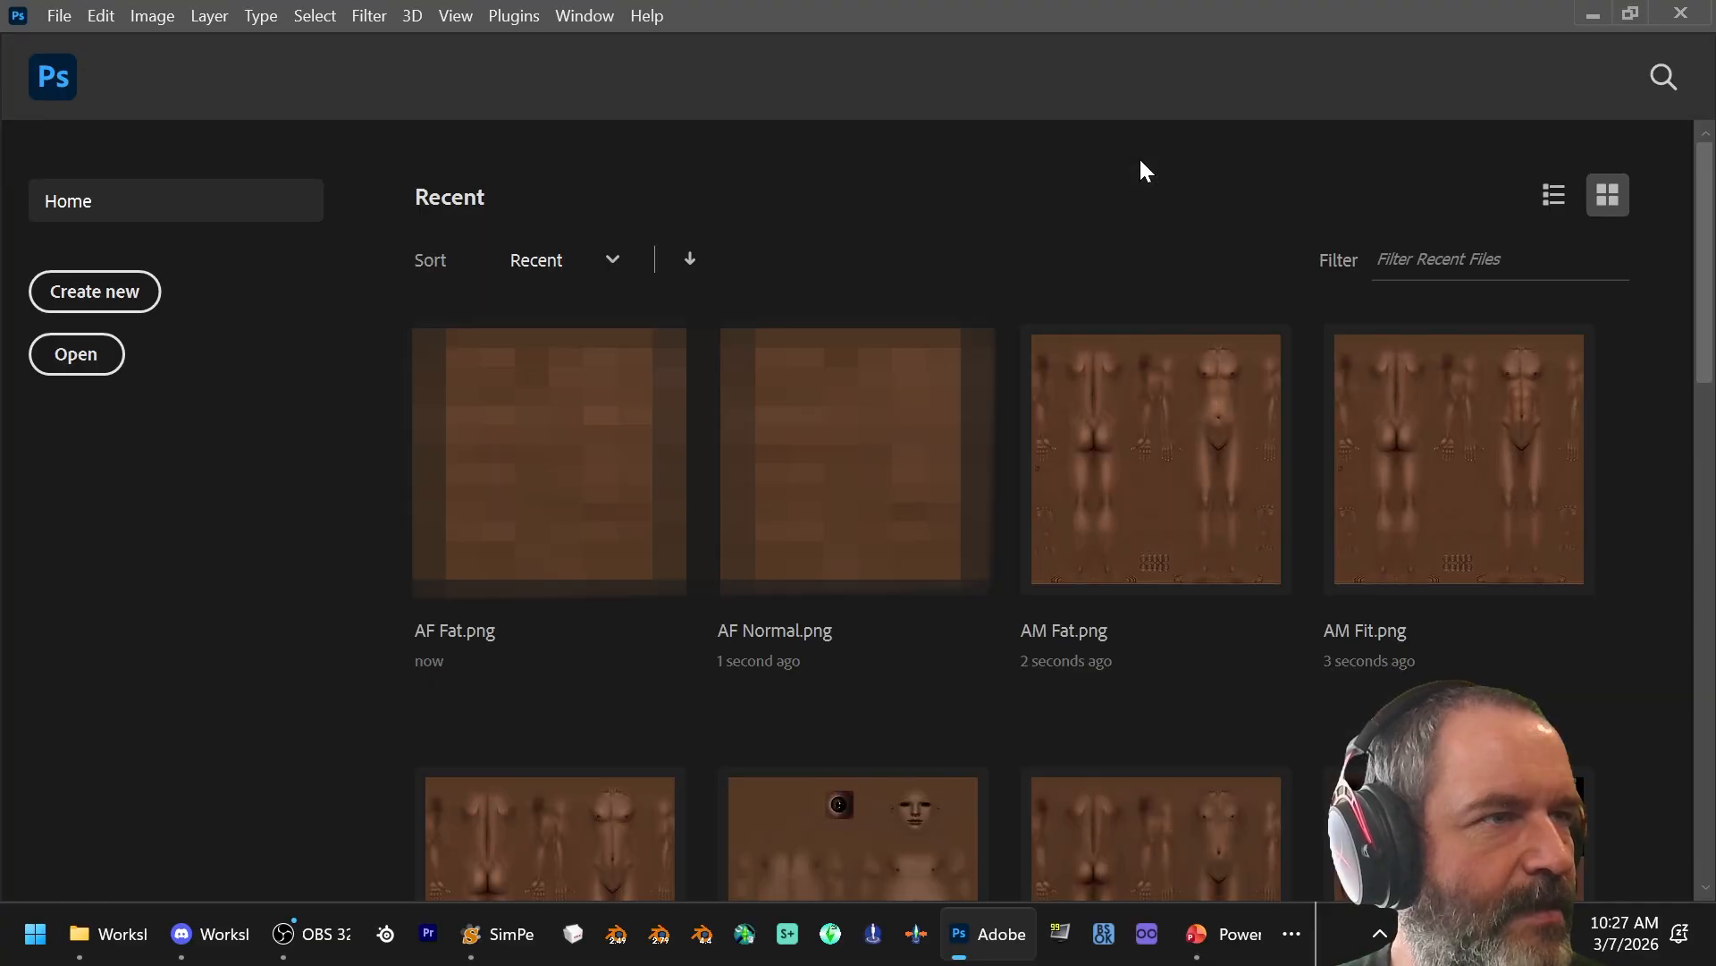
# Step: Open the recolored Elder Face.png and Face.png together from the Color actions (Why 31) folder
pyautogui.click(77, 353)
pyautogui.click(850, 395)
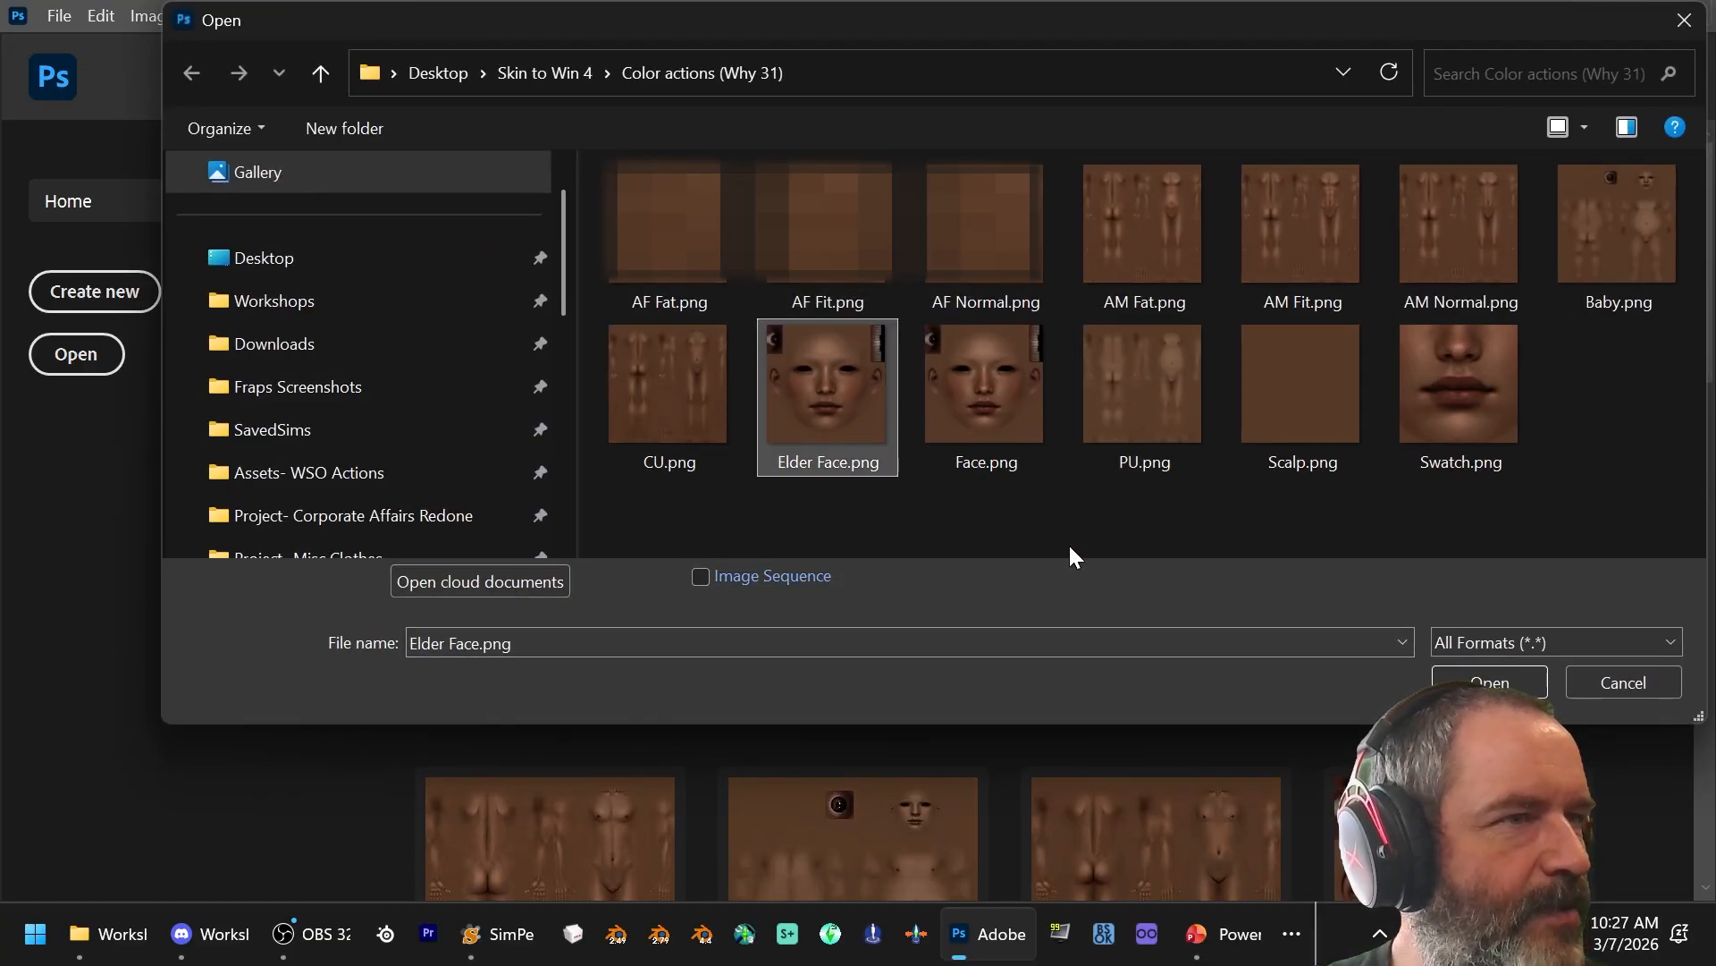
pyautogui.moveTo(1037, 526); pyautogui.dragTo(770, 354)
pyautogui.press('Return')
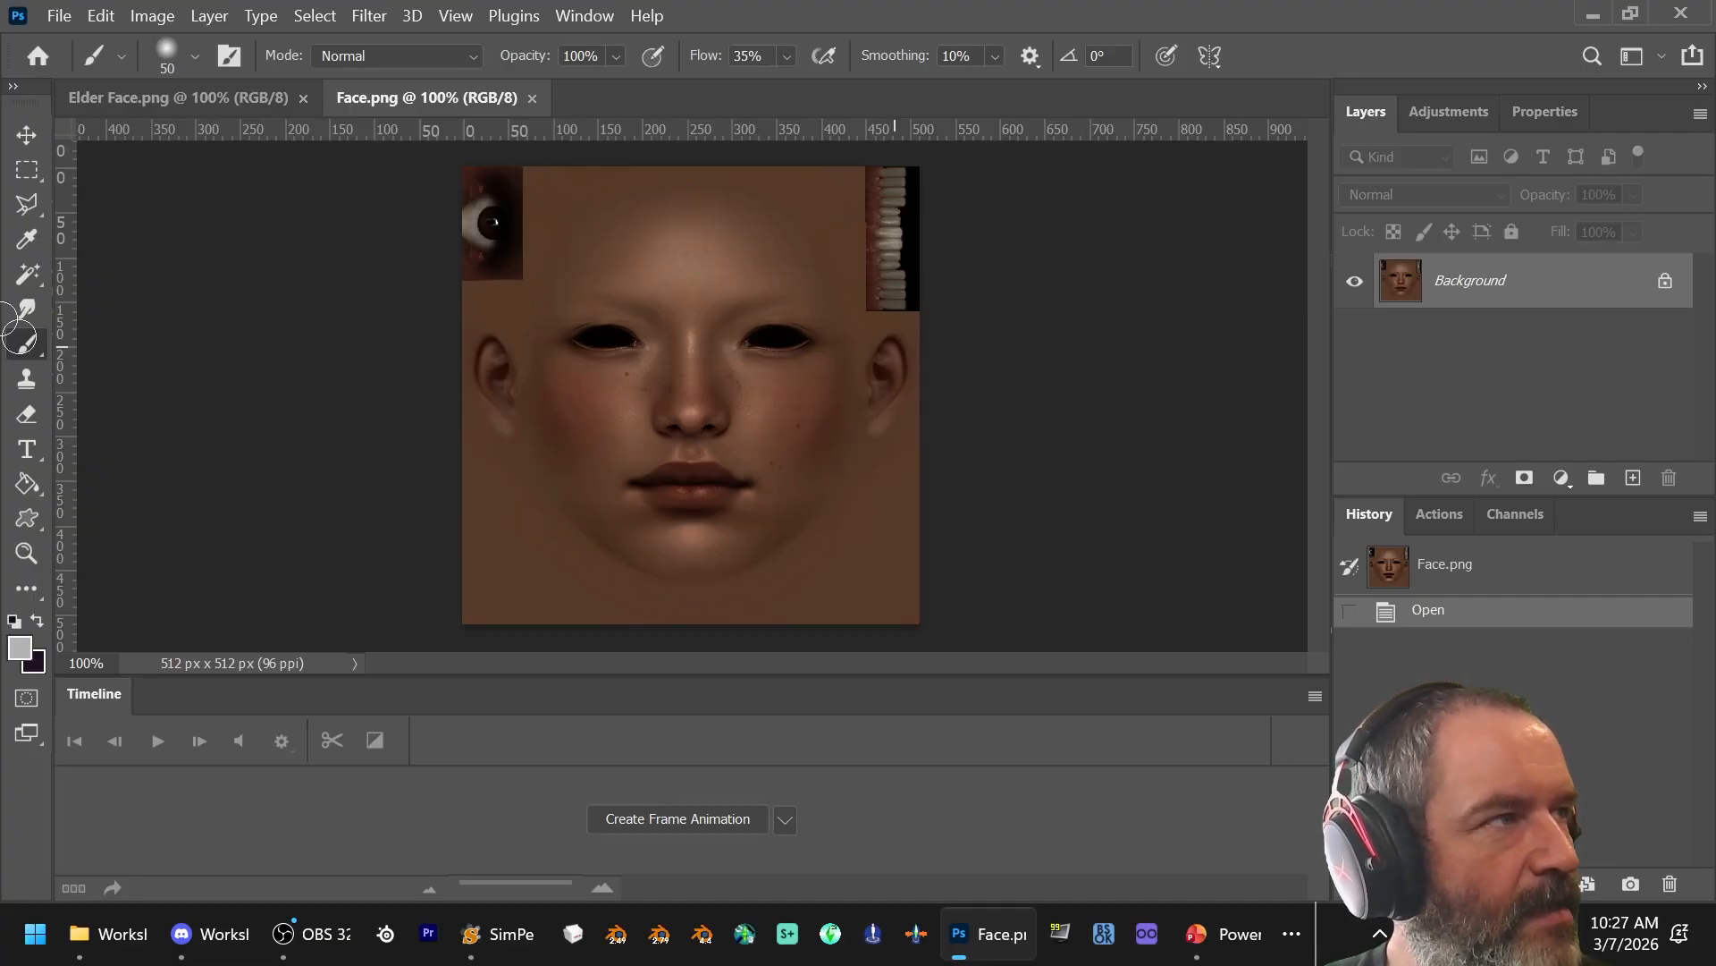
# Step: Open Whysim 31 Face.png from the Skinblending folder inside Skin to Win 4
pyautogui.click(56, 17)
pyautogui.click(90, 67)
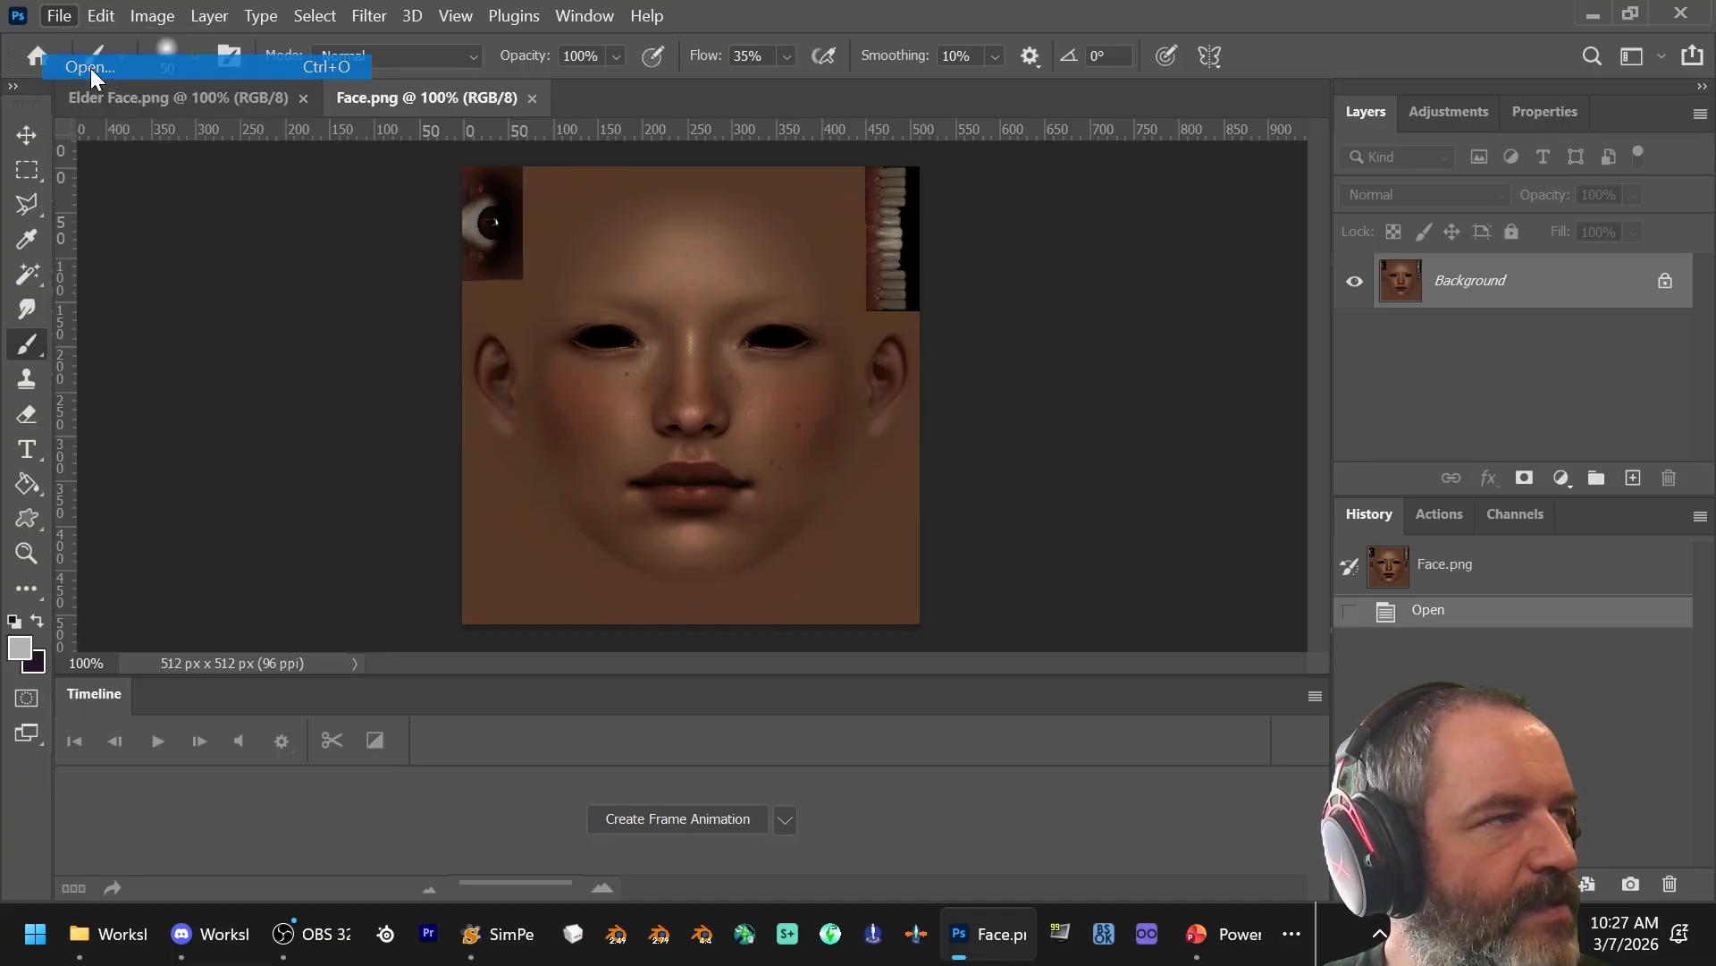
pyautogui.click(568, 86)
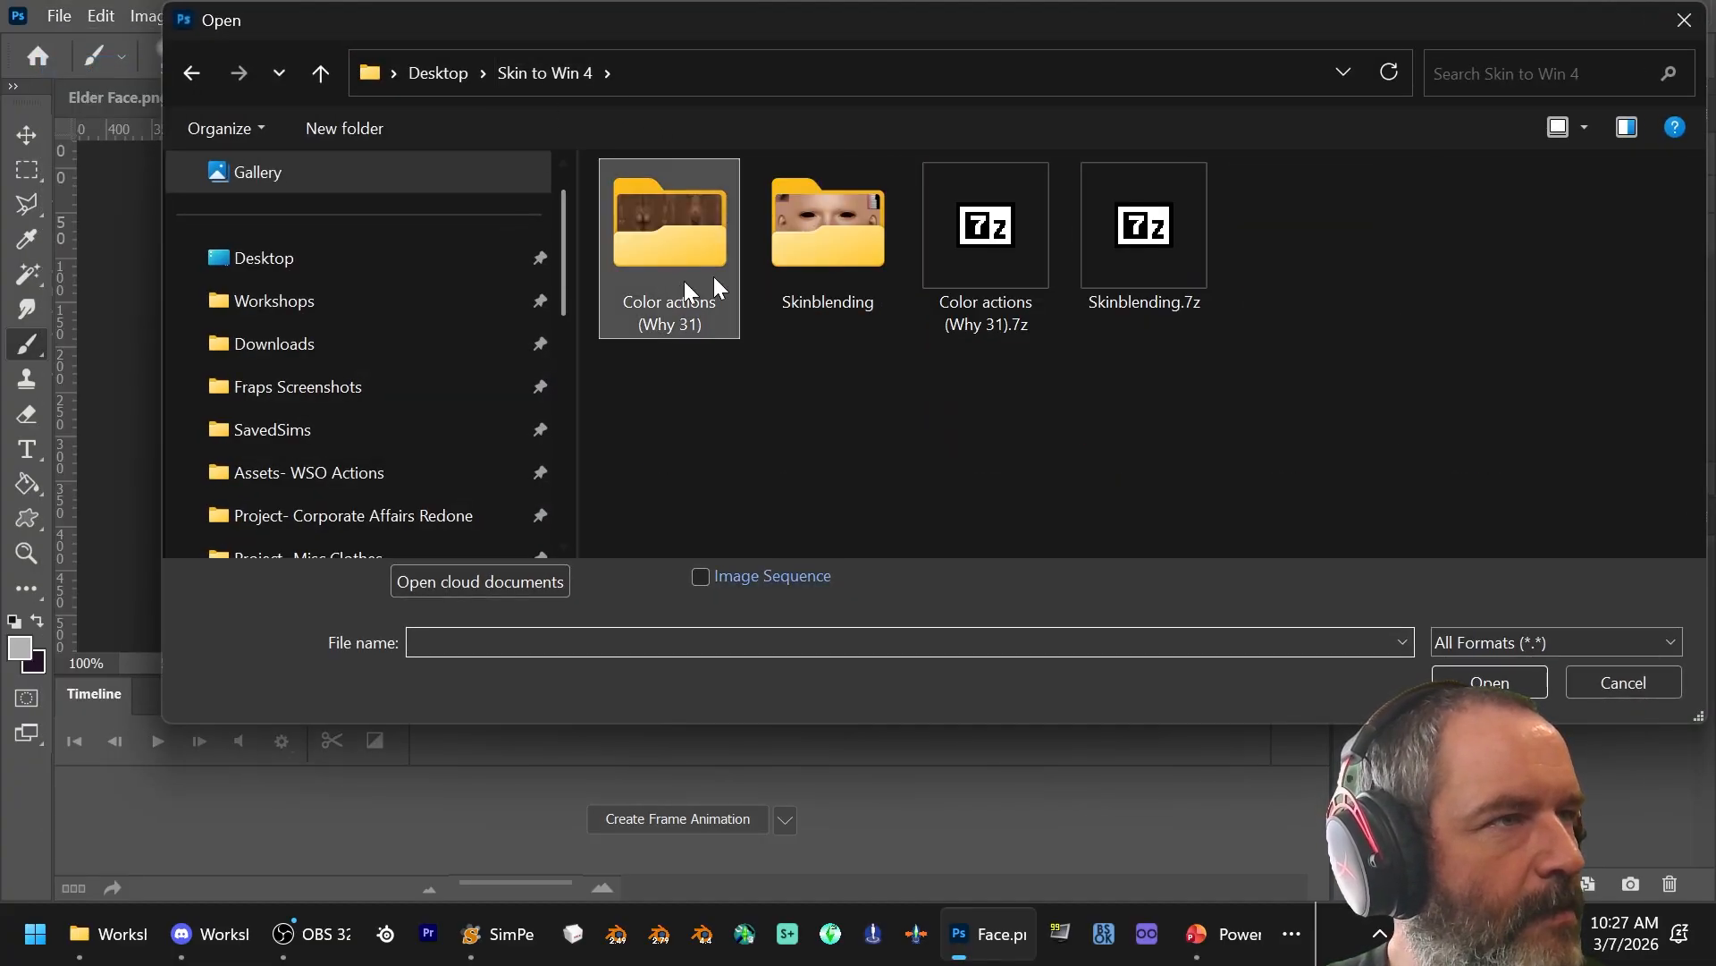
pyautogui.click(848, 230)
pyautogui.doubleClick(844, 231)
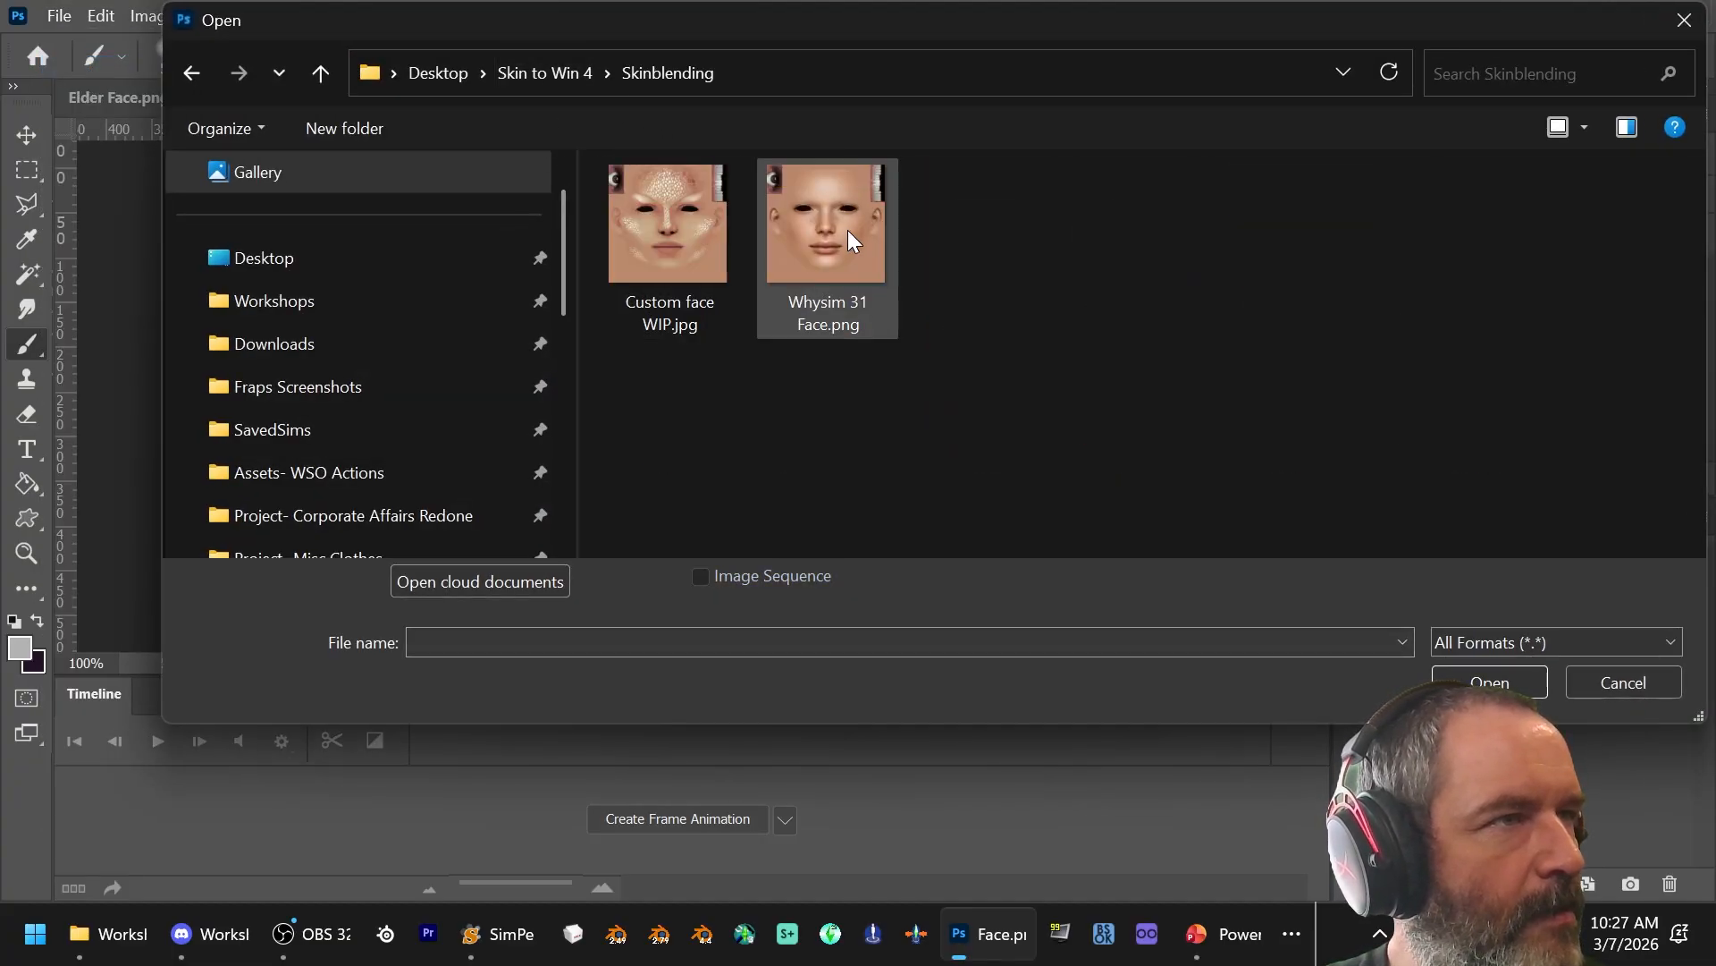
pyautogui.doubleClick(847, 229)
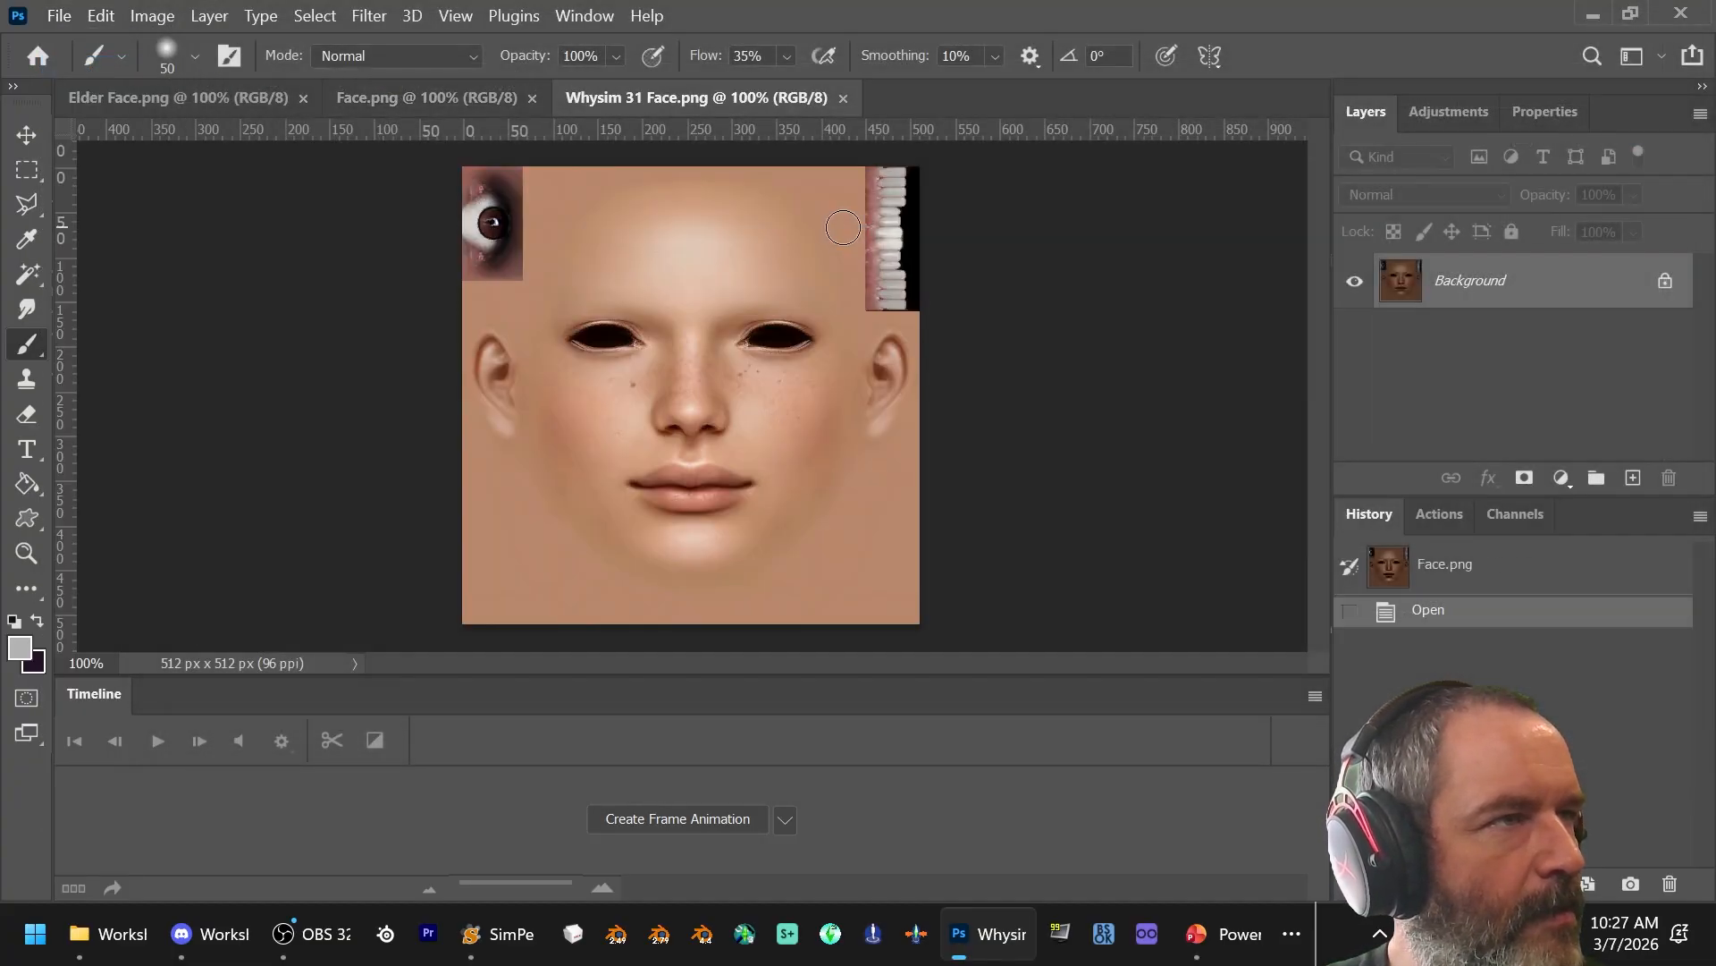
# Step: Copy the rectangular eye and teeth areas from Whysim 31 Face.png together and close that image
pyautogui.click(27, 170)
pyautogui.moveTo(462, 166); pyautogui.dragTo(524, 281)
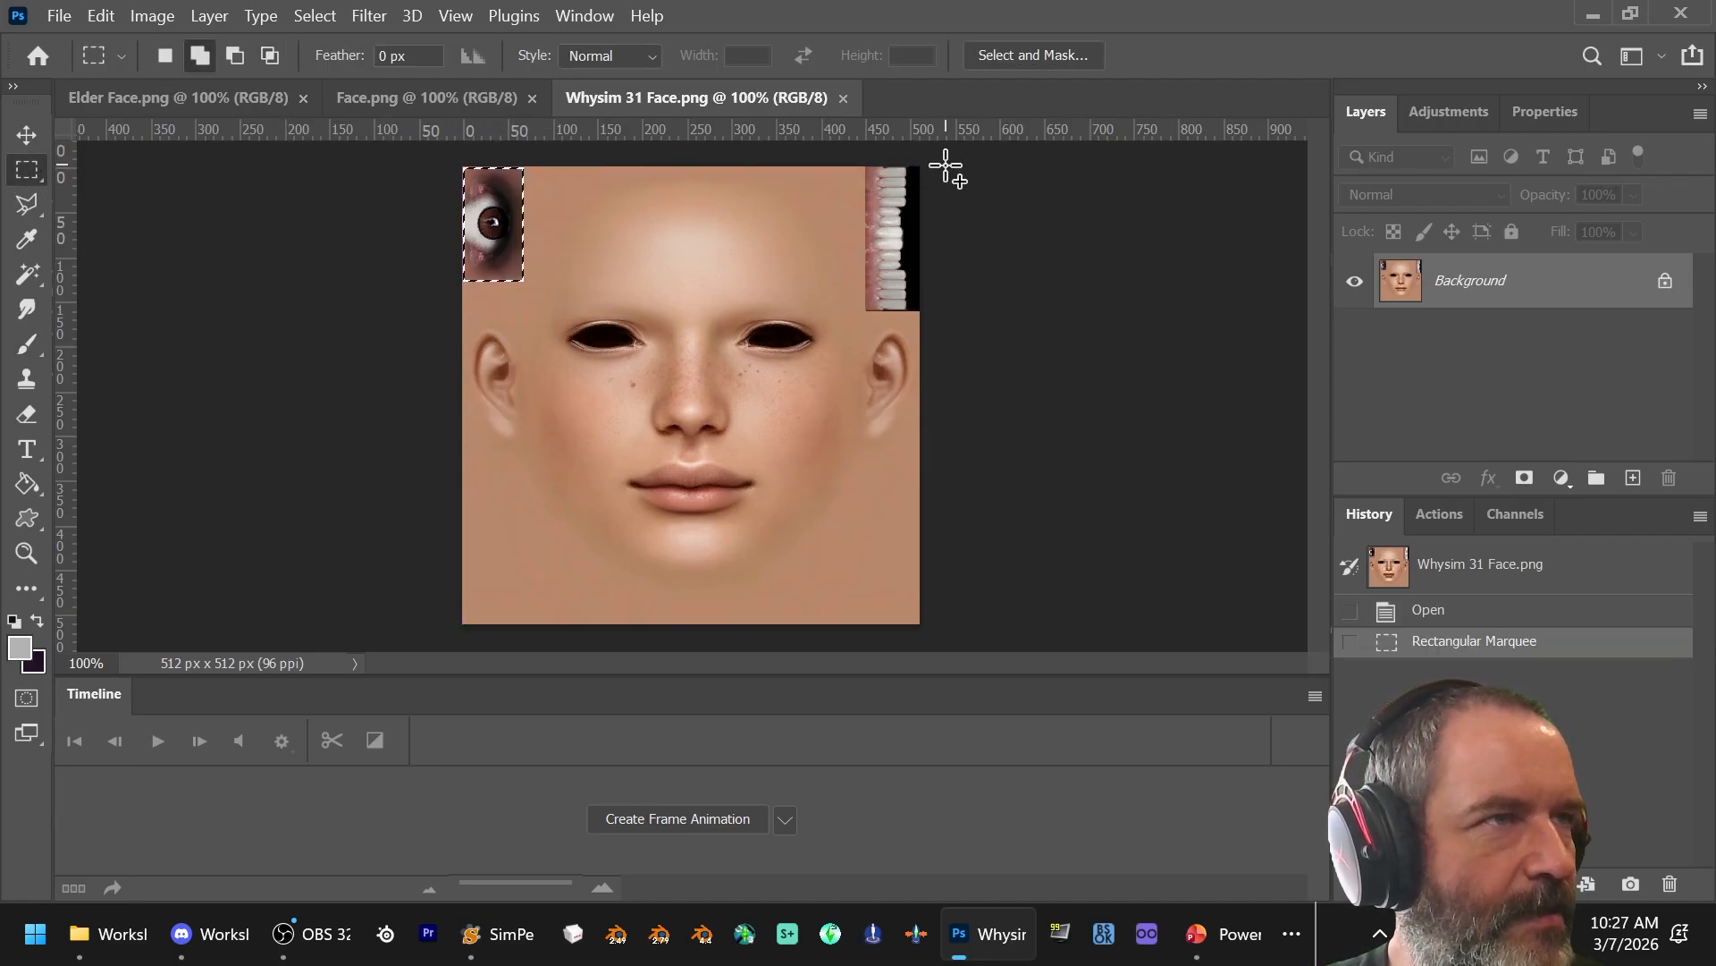
pyautogui.moveTo(920, 166); pyautogui.dragTo(865, 311)
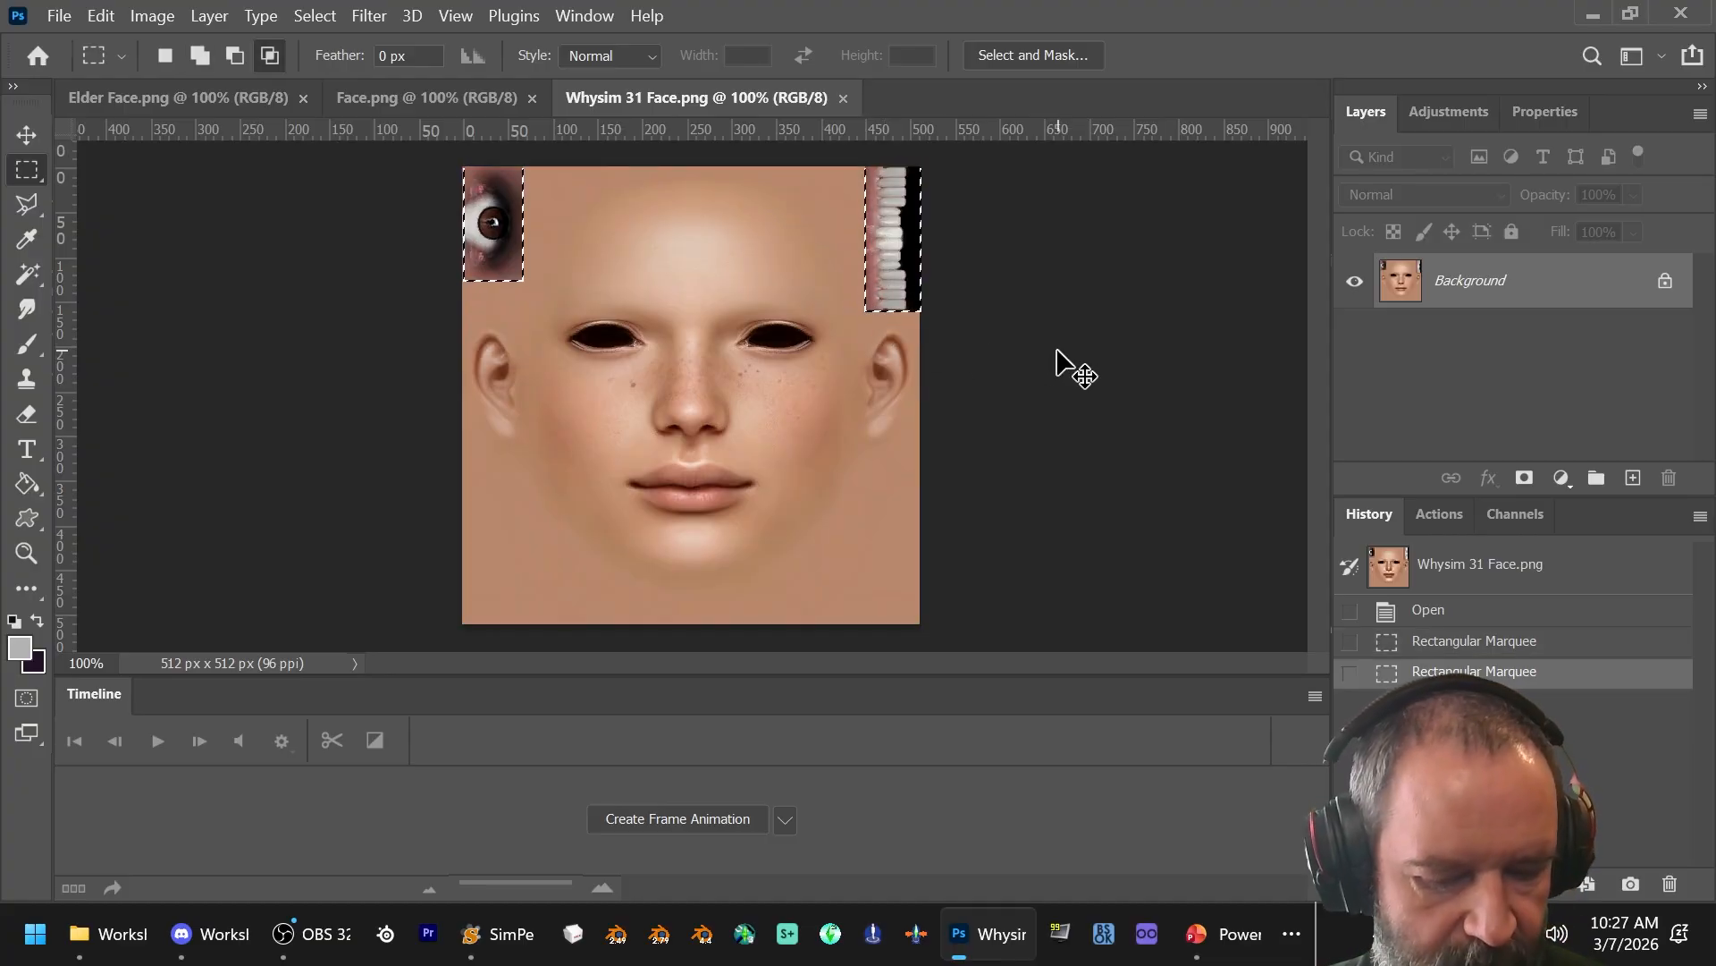
pyautogui.hotkey('ctrl', 'c')
pyautogui.hotkey('ctrl', 'w')
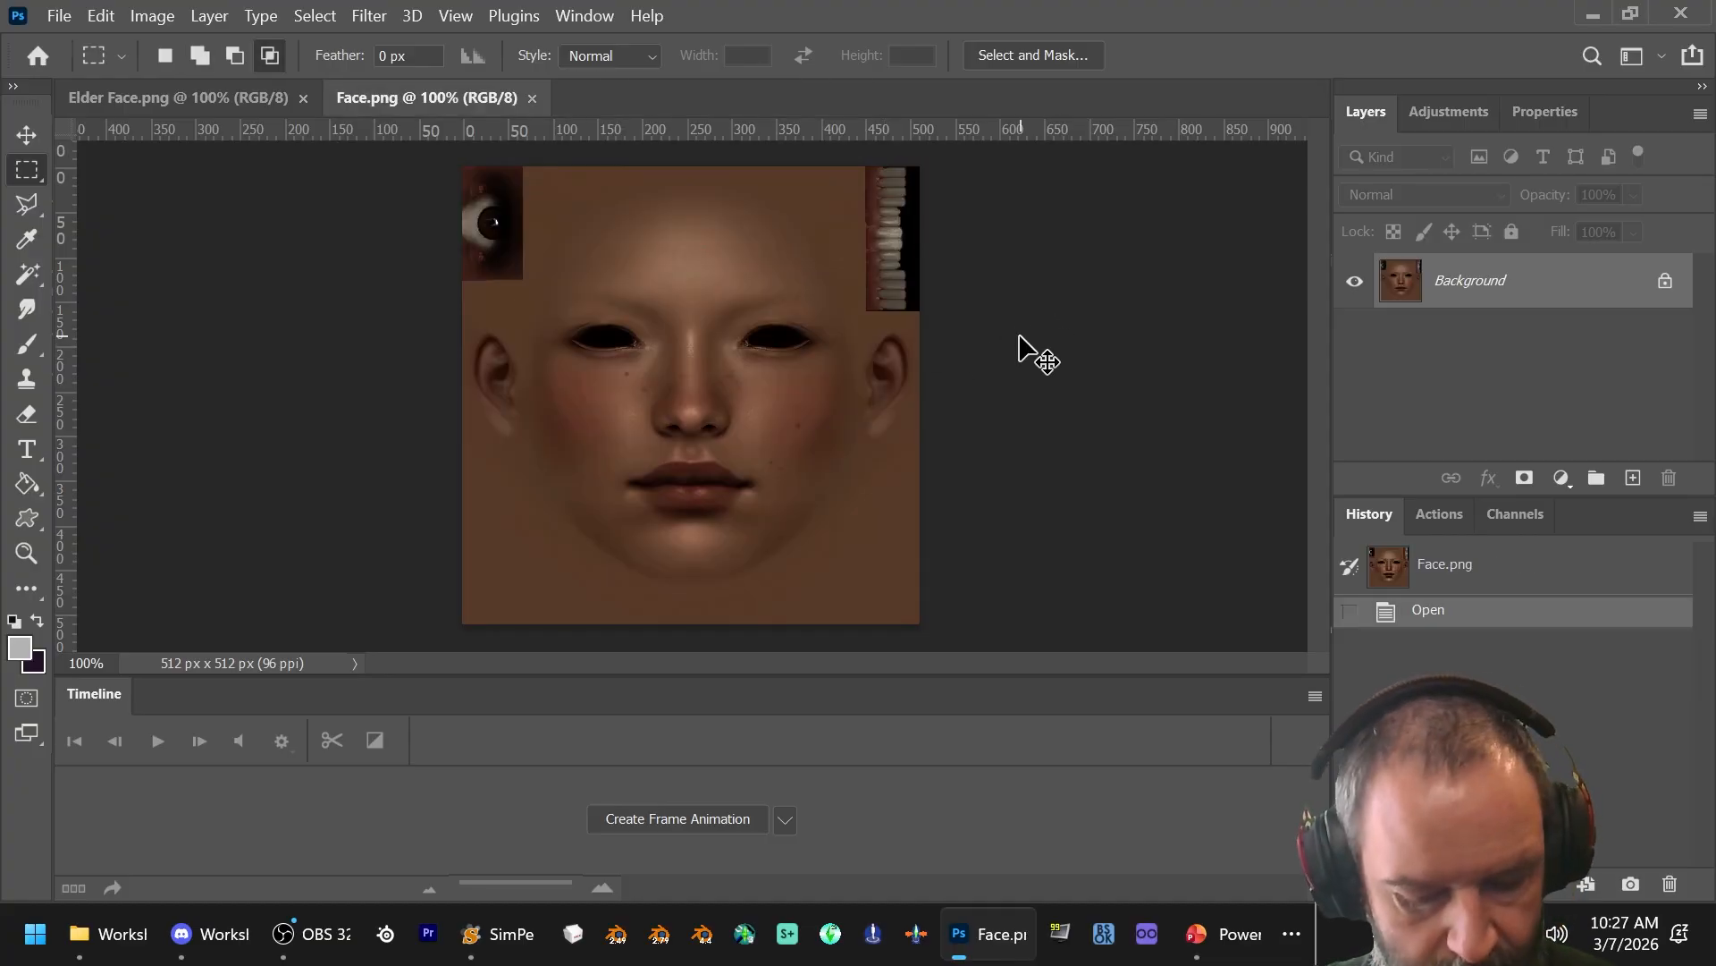
# Step: Paste the eye and teeth areas in place on Face.png and overwrite the existing PNG at large file size, closing the document
pyautogui.hotkey('ctrl', 'shift', 'v')
pyautogui.hotkey('ctrl', 'shift', 's')
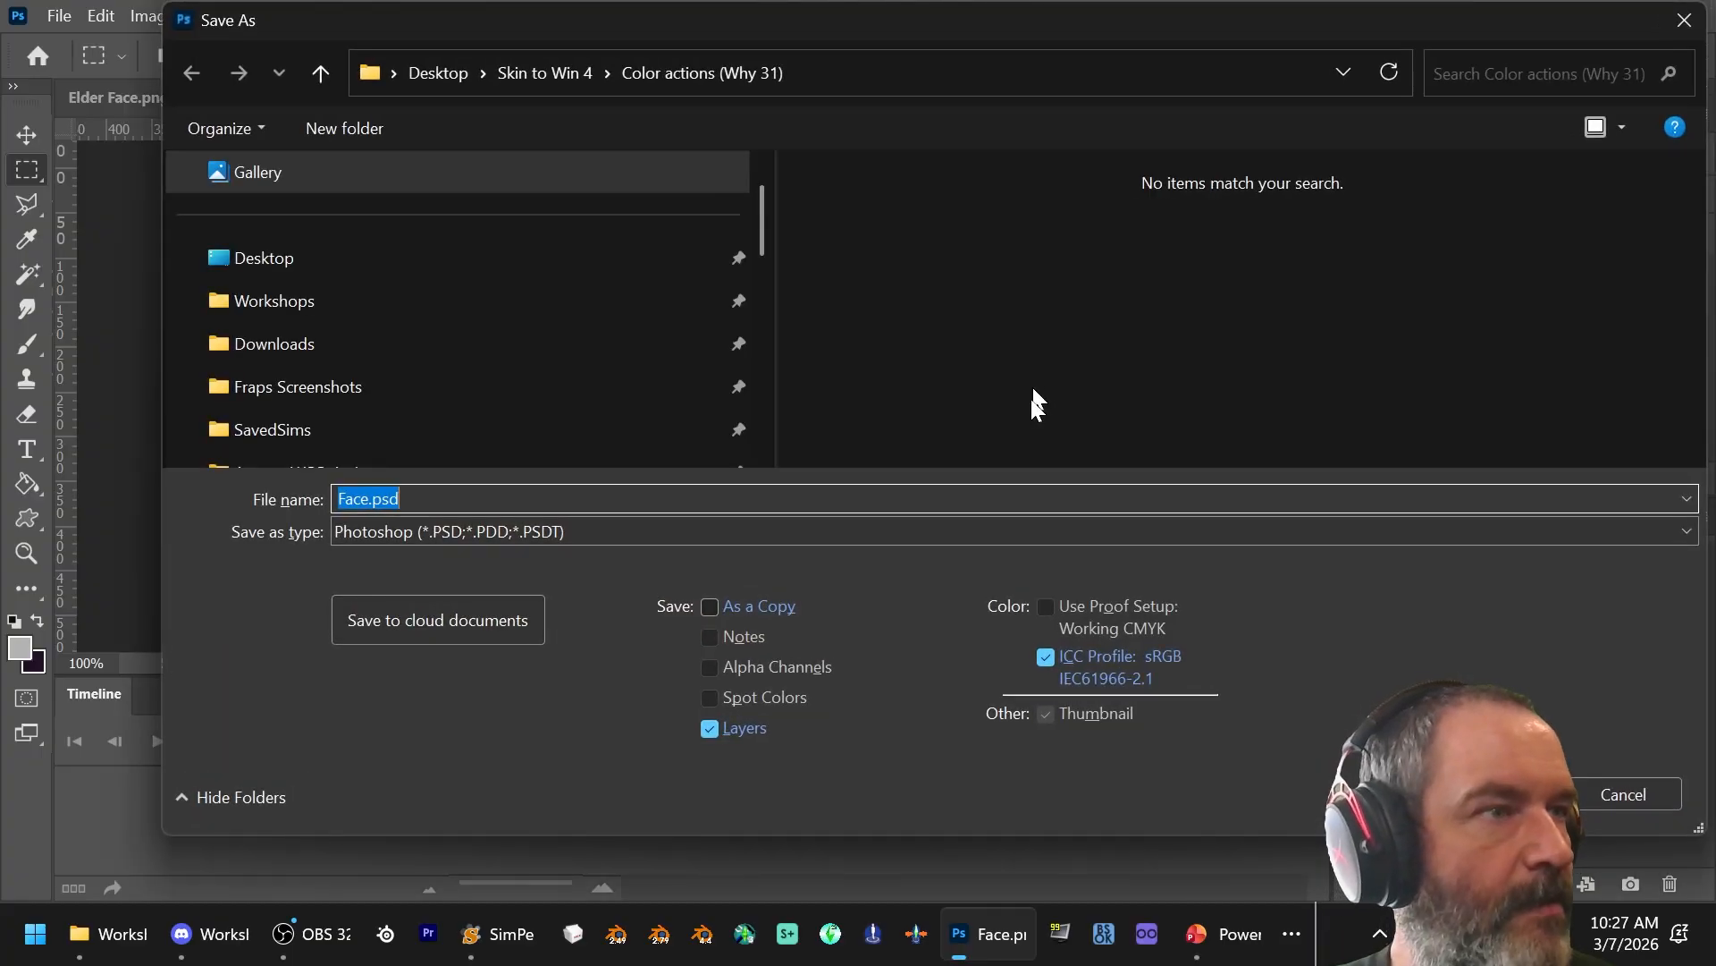
pyautogui.click(962, 538)
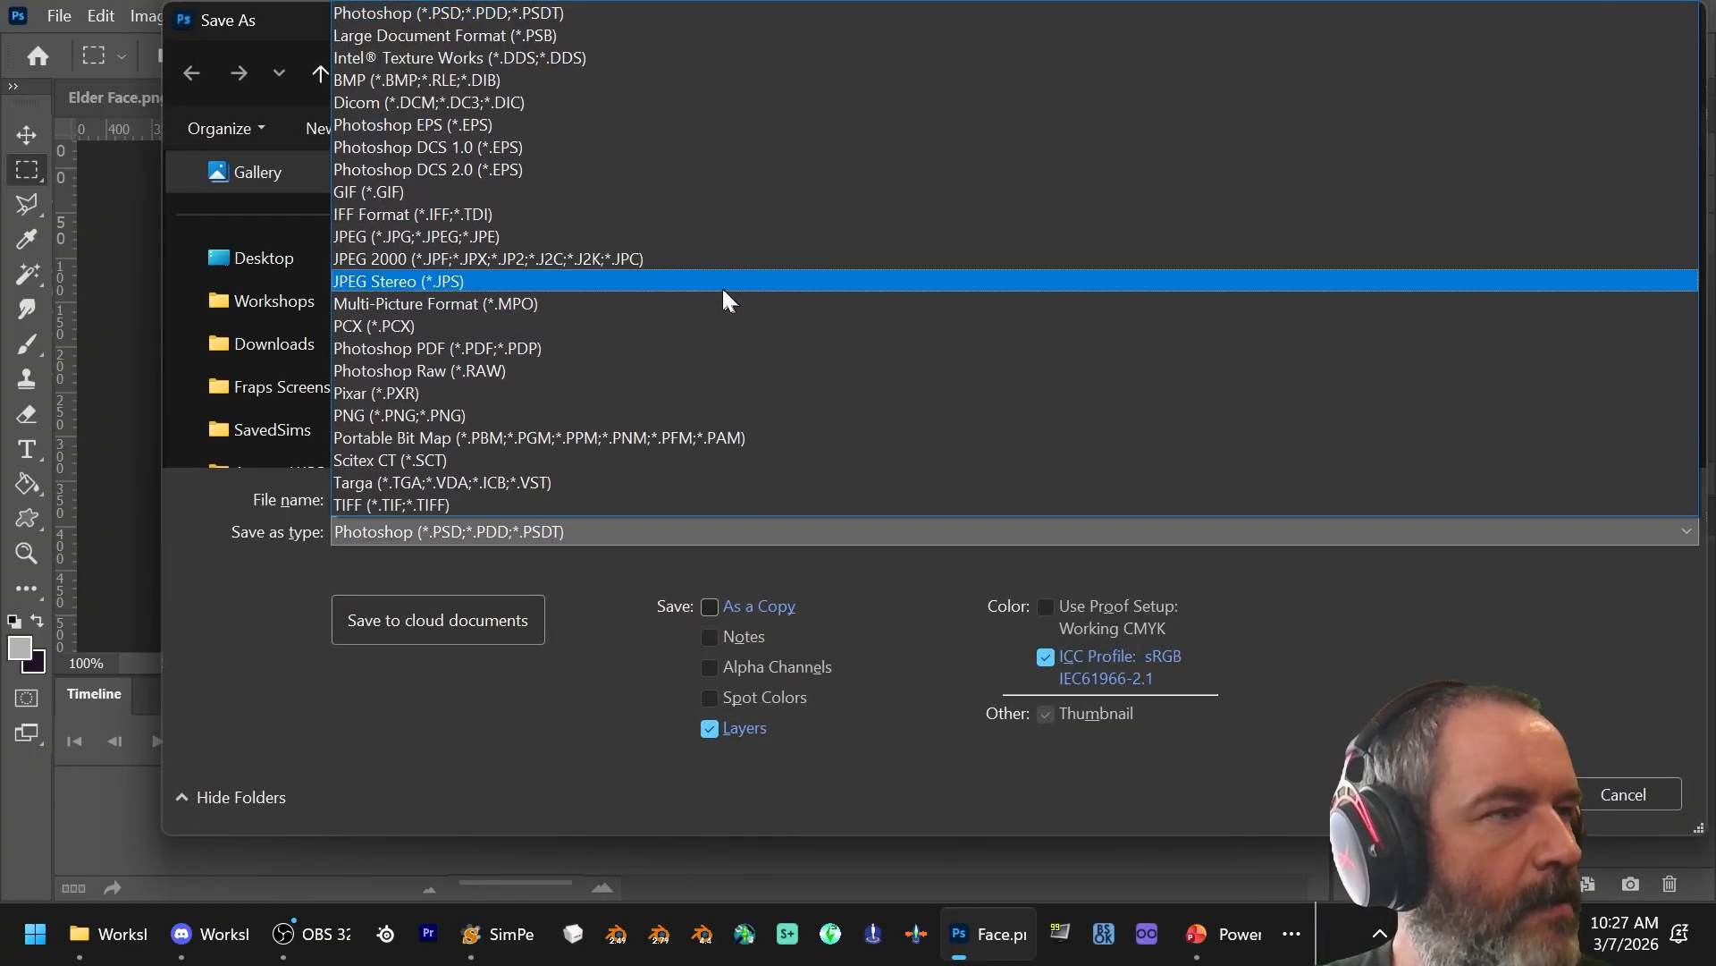
pyautogui.click(712, 415)
pyautogui.click(1336, 794)
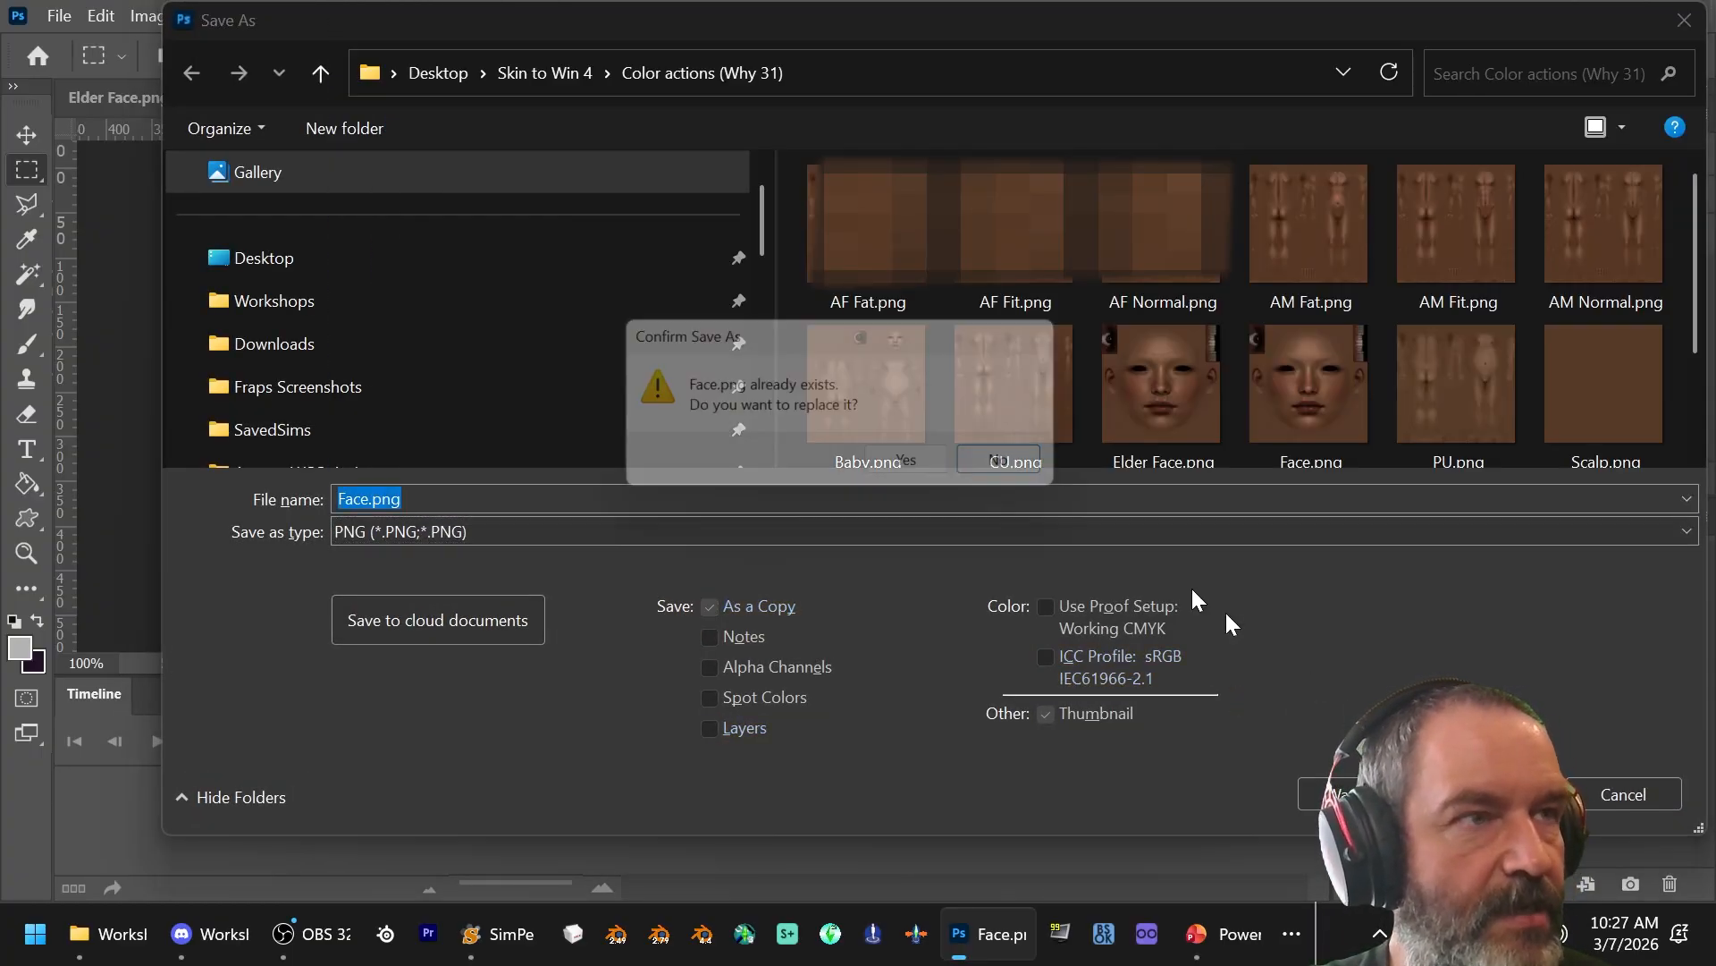
pyautogui.click(927, 468)
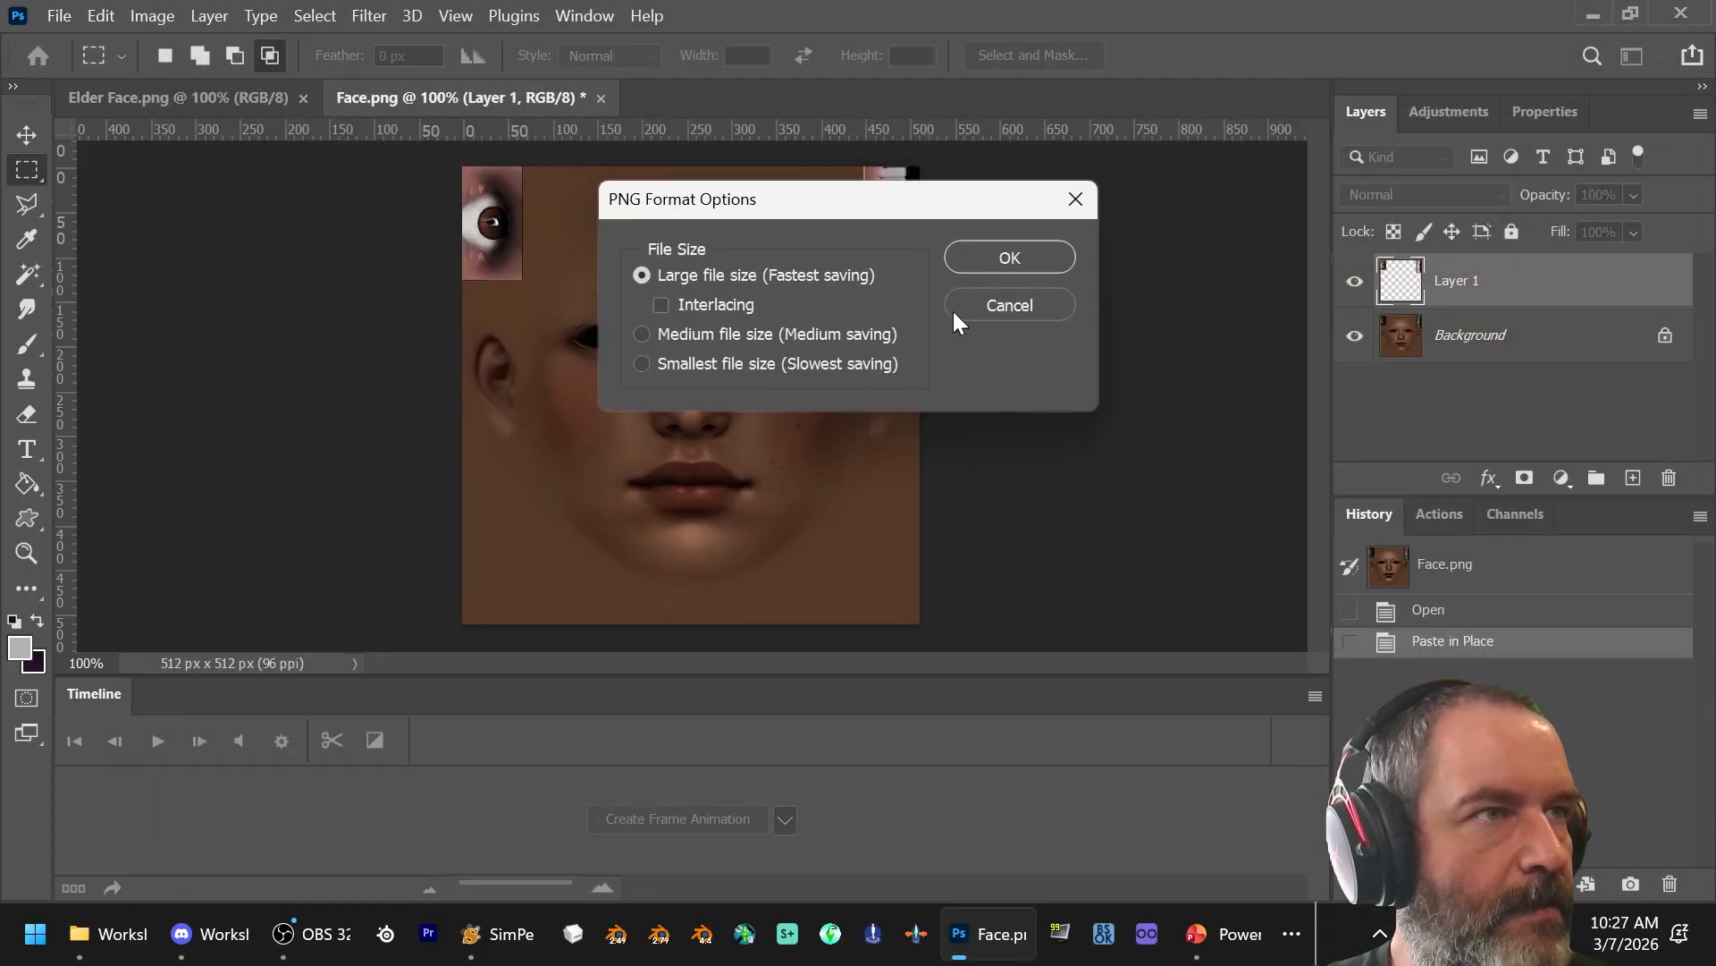
pyautogui.click(996, 260)
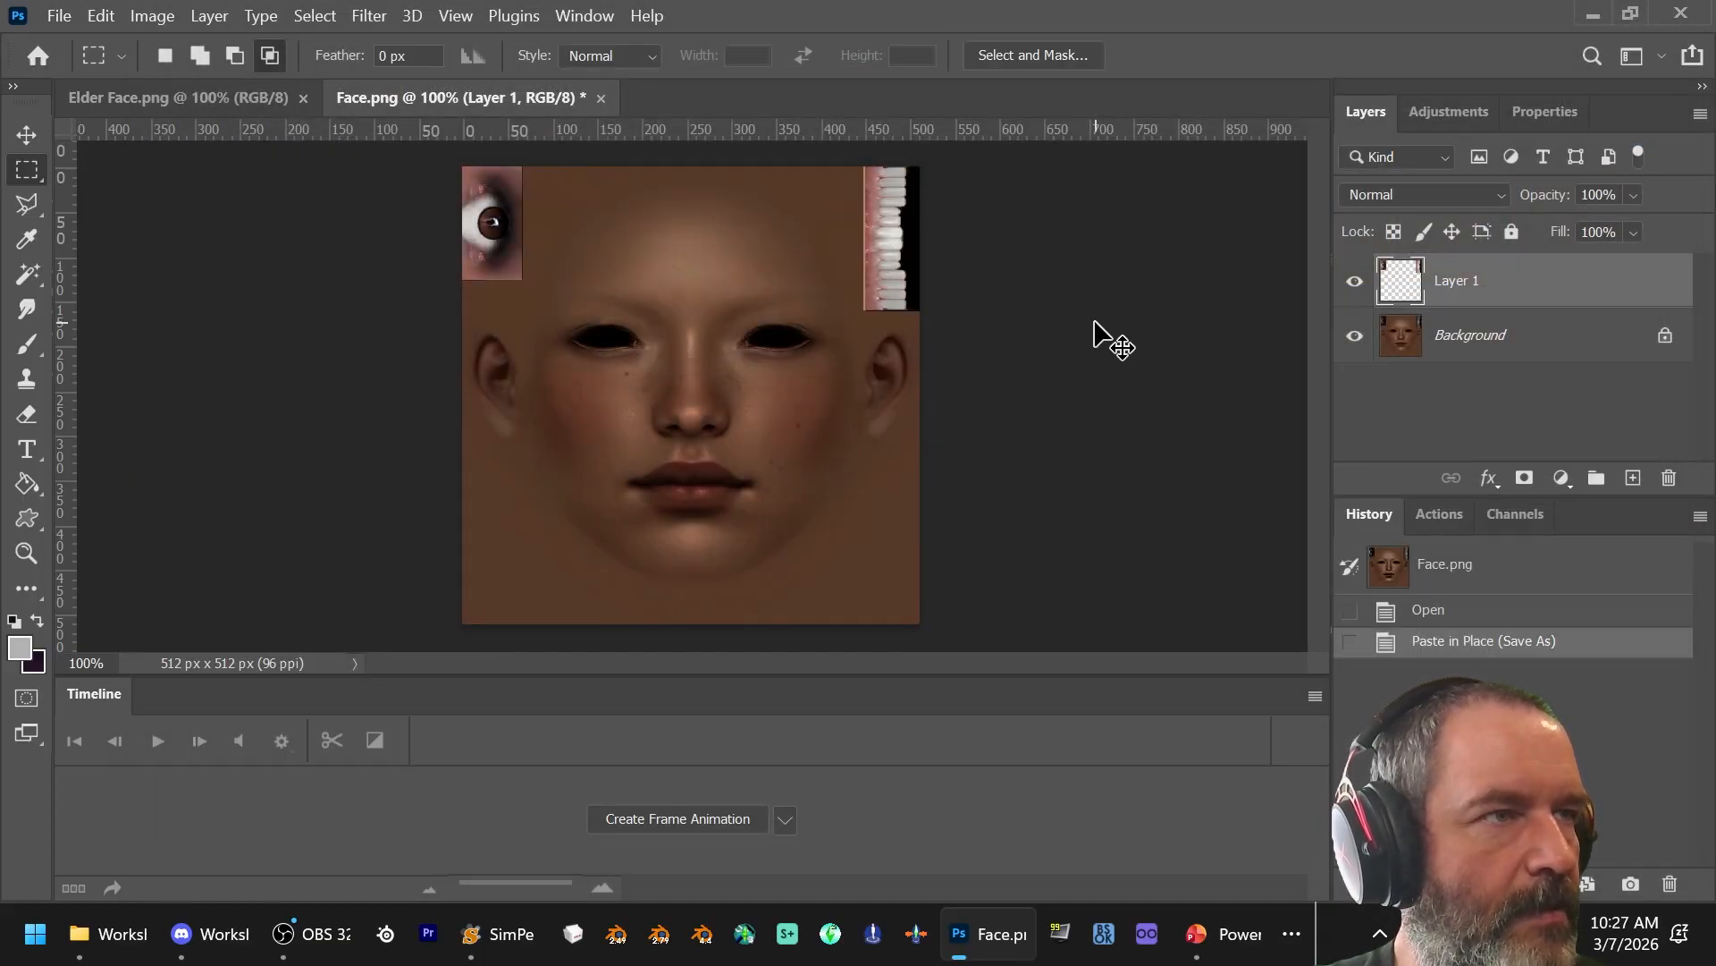
pyautogui.hotkey('ctrl', 'w')
pyautogui.click(953, 379)
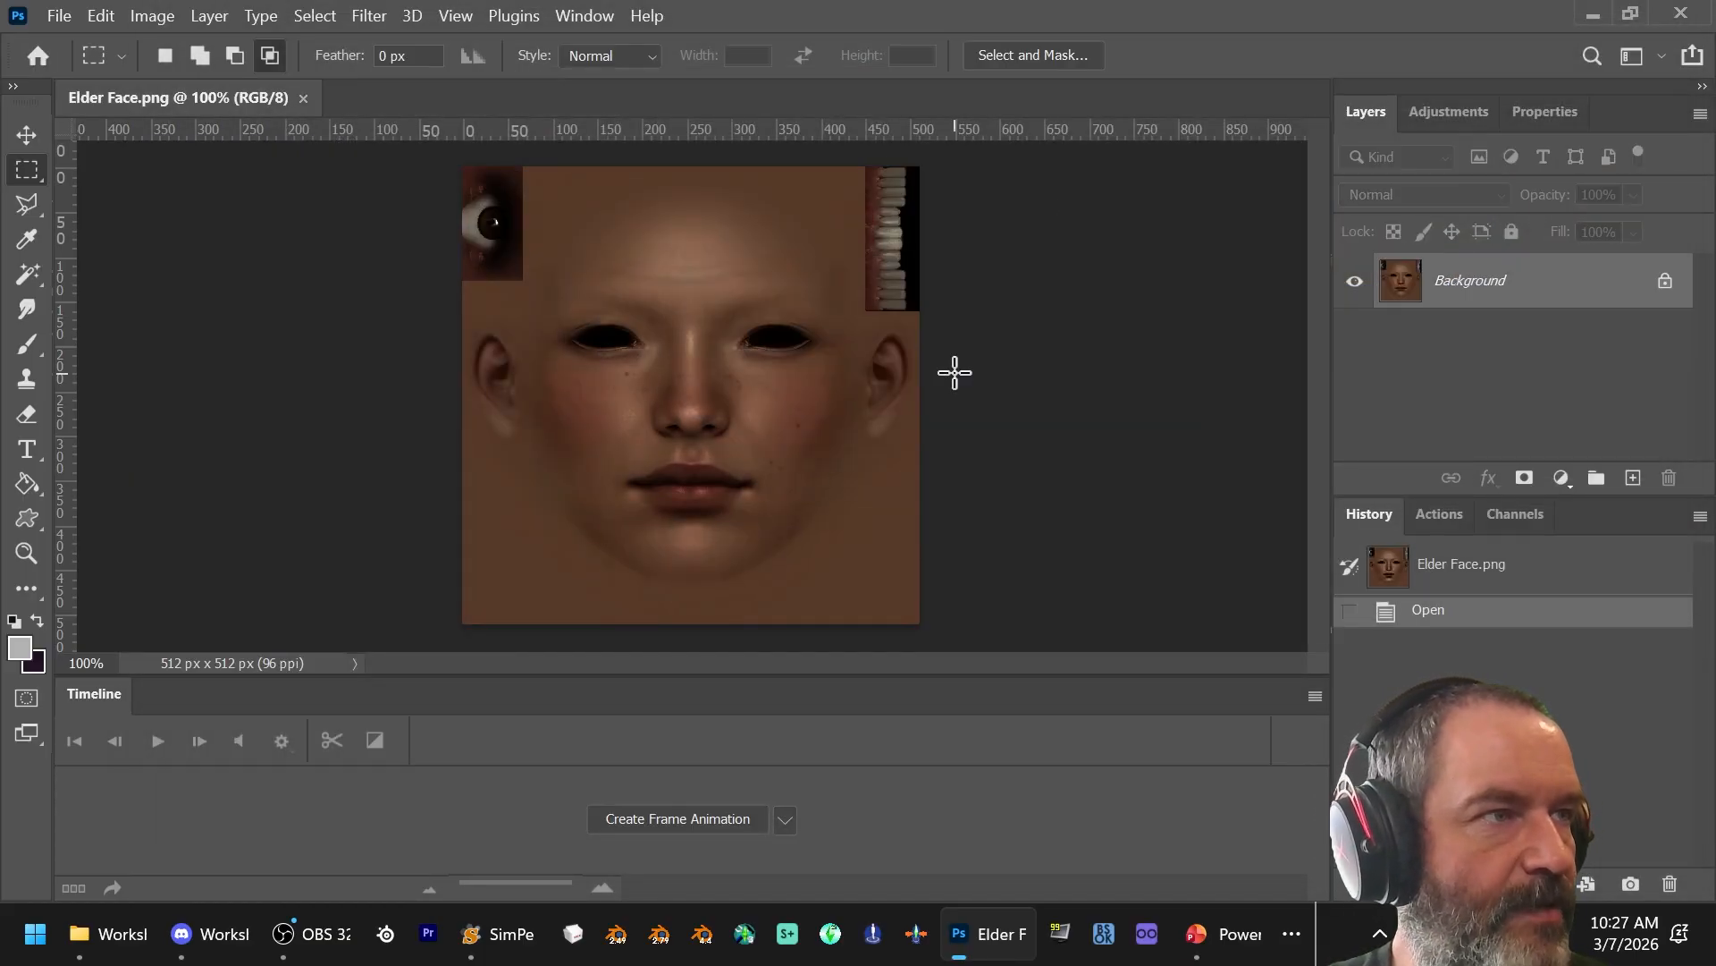
# Step: Paste the eye and teeth areas in place on Elder Face.png and overwrite its existing PNG, closing the document without saving layers
pyautogui.hotkey('ctrl', 'shift', 'v')
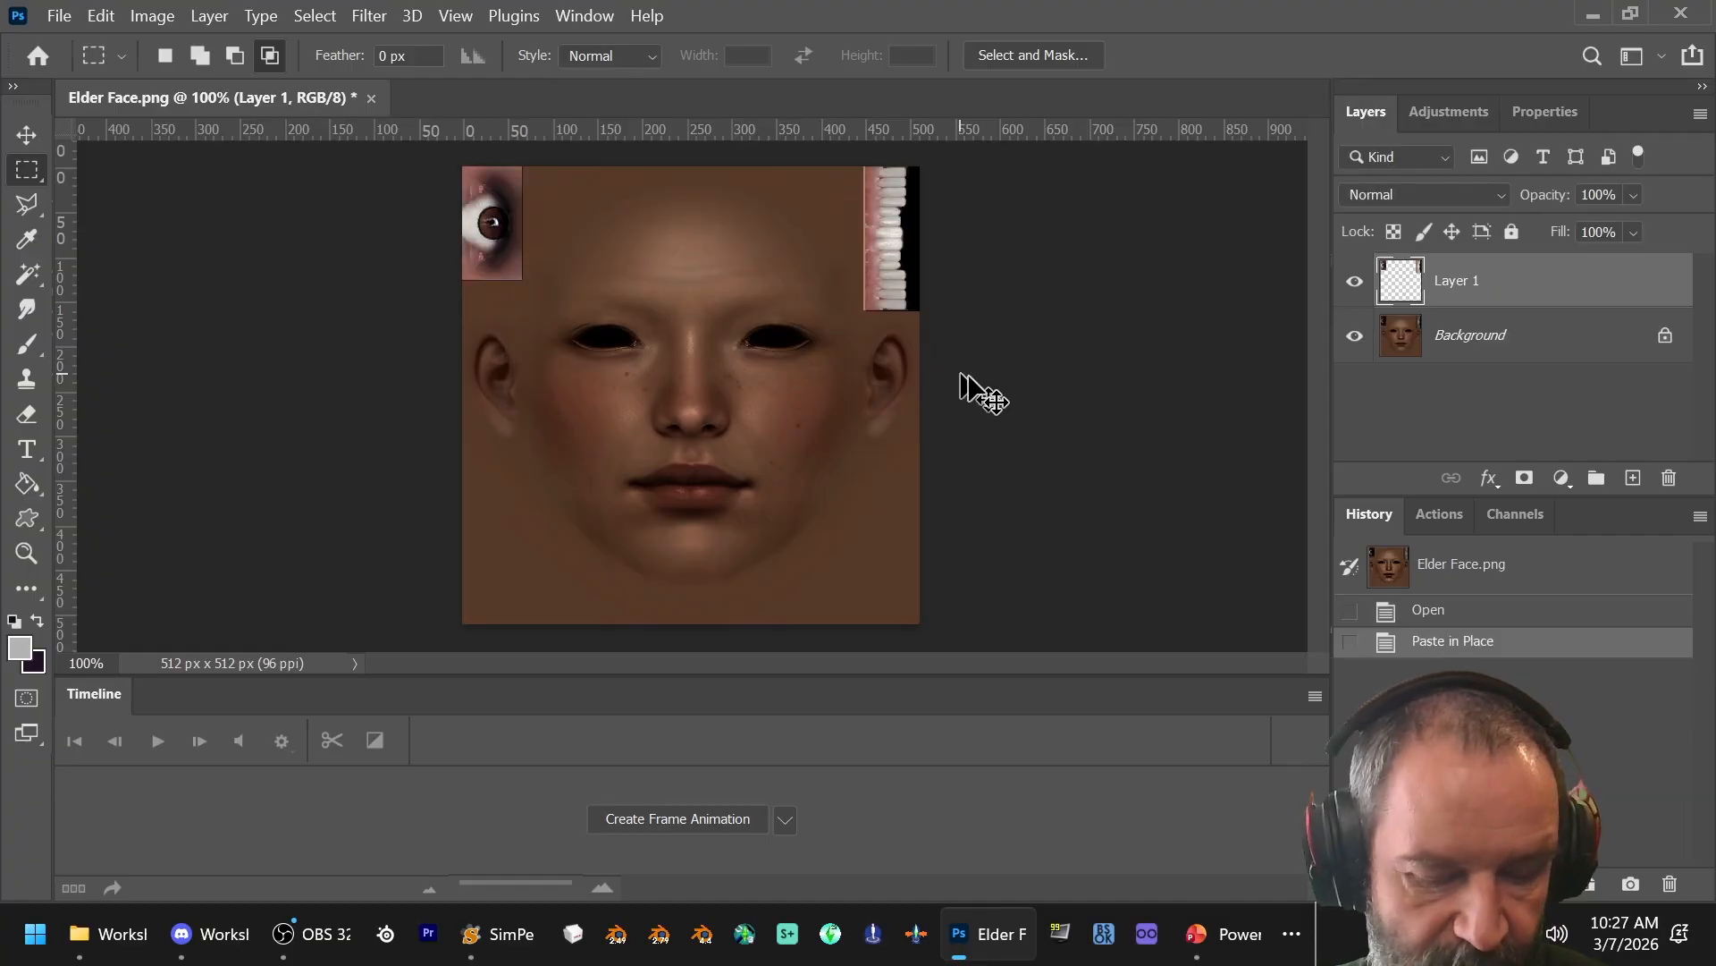
pyautogui.hotkey('ctrl', 'shift', 's')
pyautogui.click(854, 535)
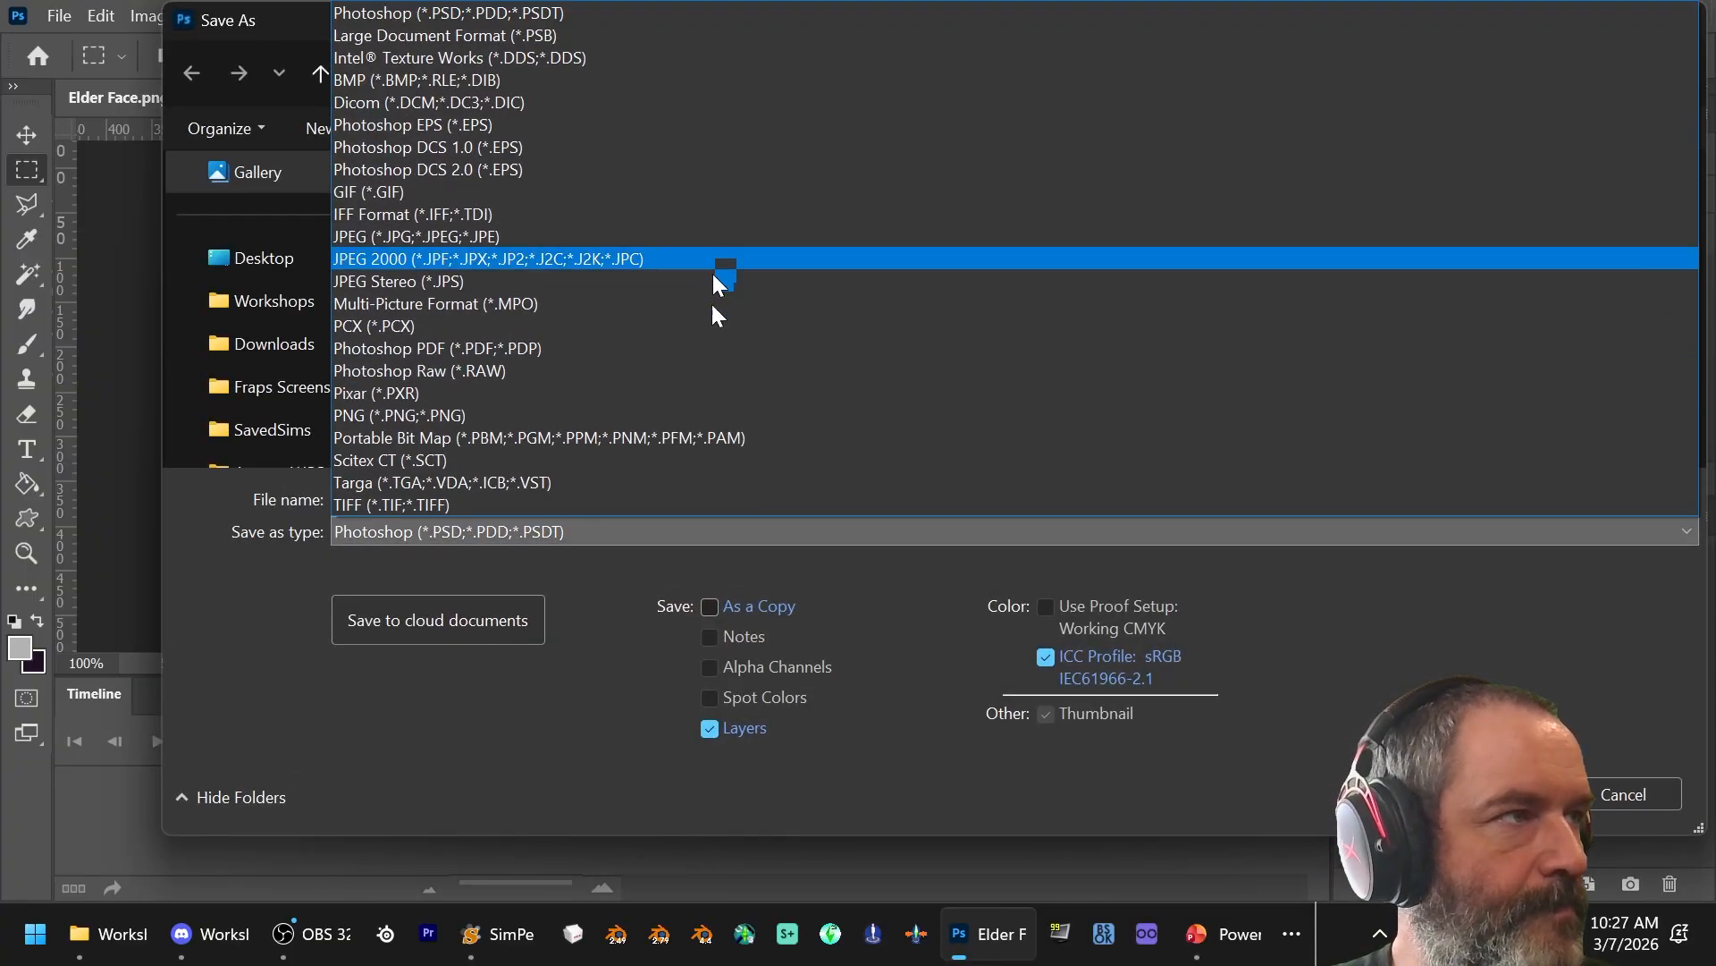
pyautogui.click(647, 414)
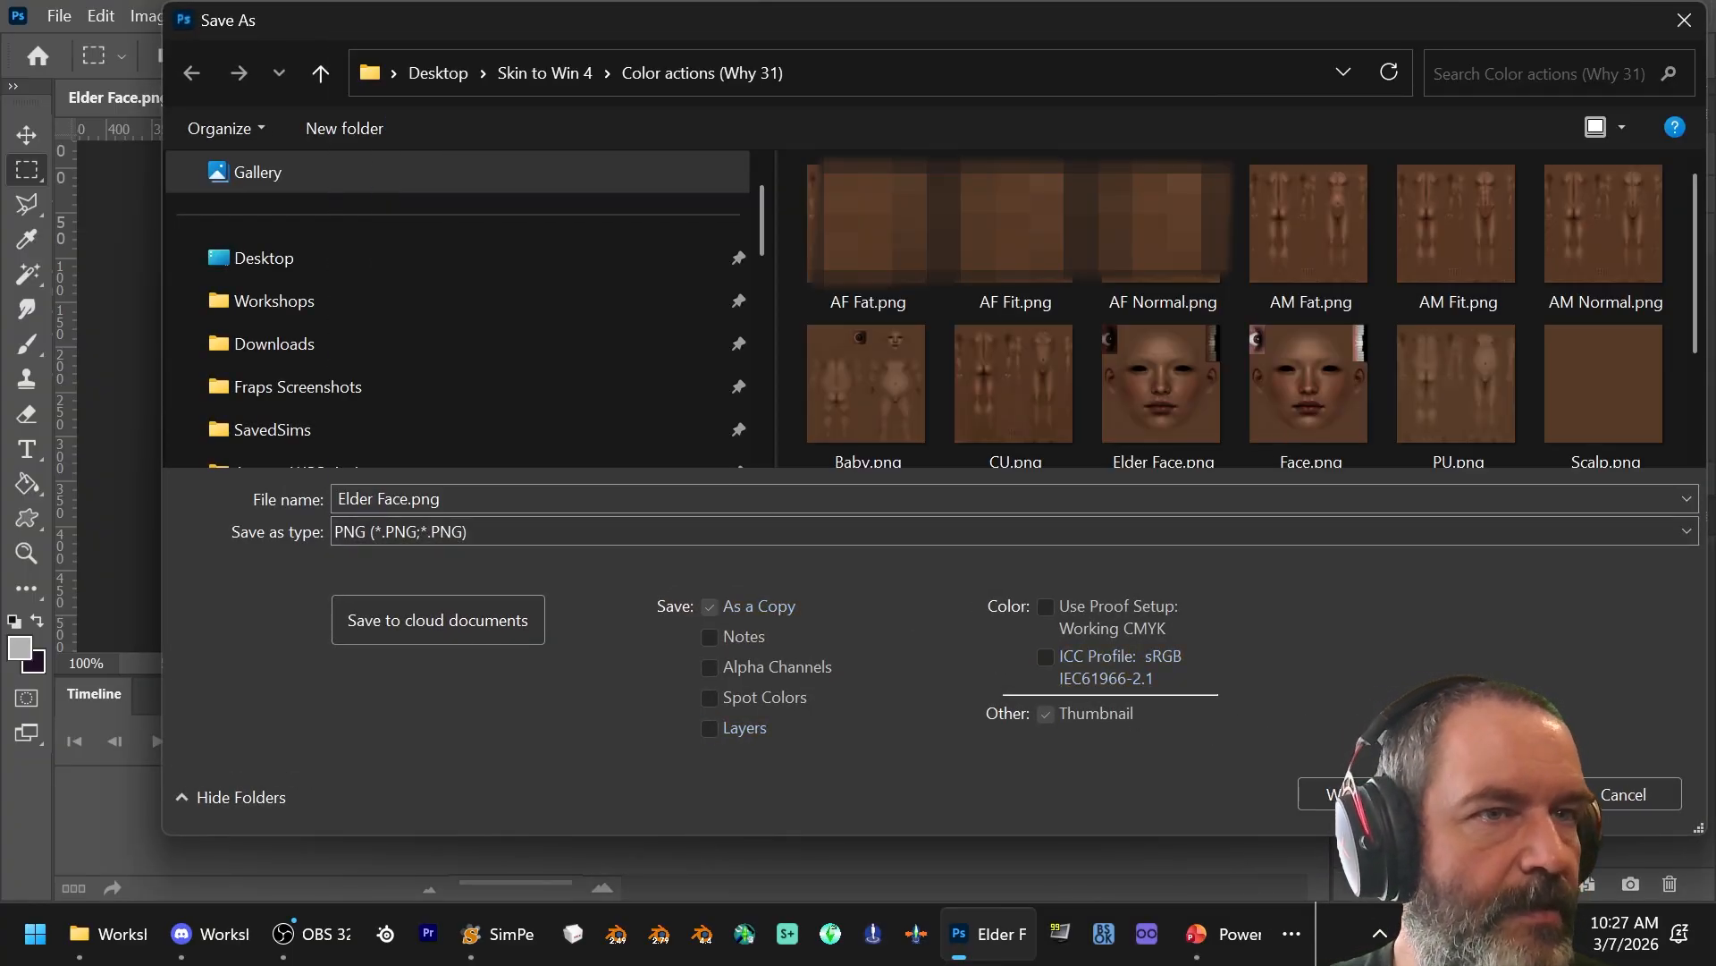
pyautogui.click(1341, 793)
pyautogui.click(921, 469)
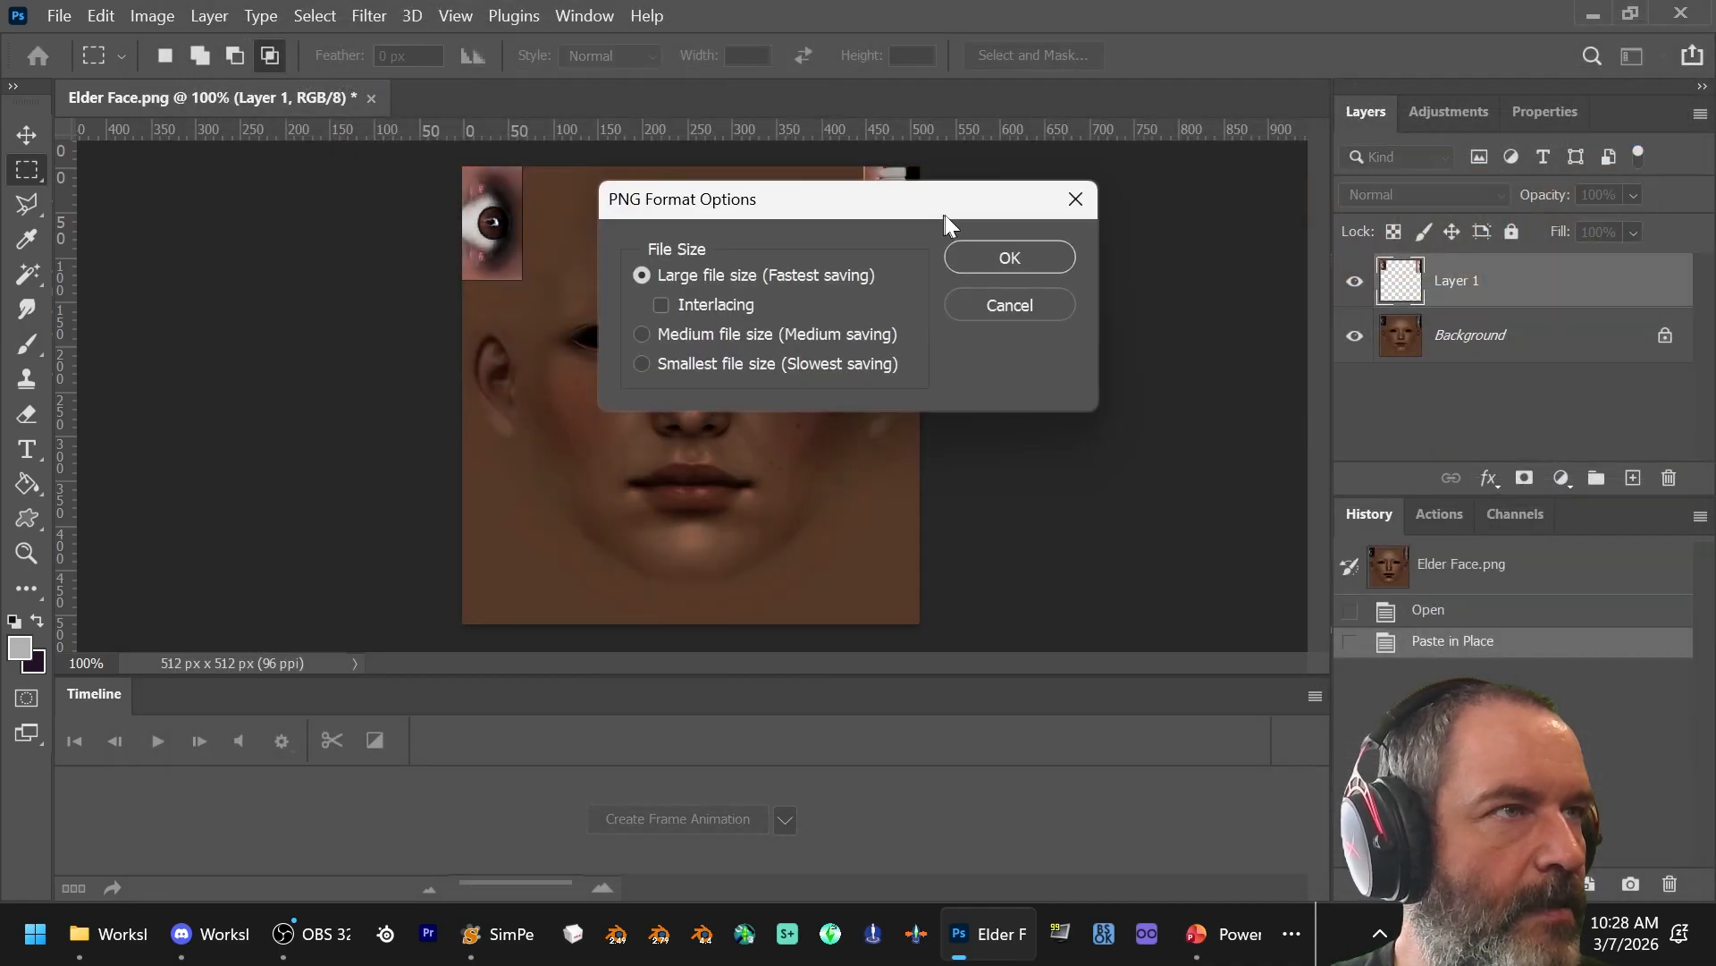
pyautogui.hotkey('ctrl', 'w')
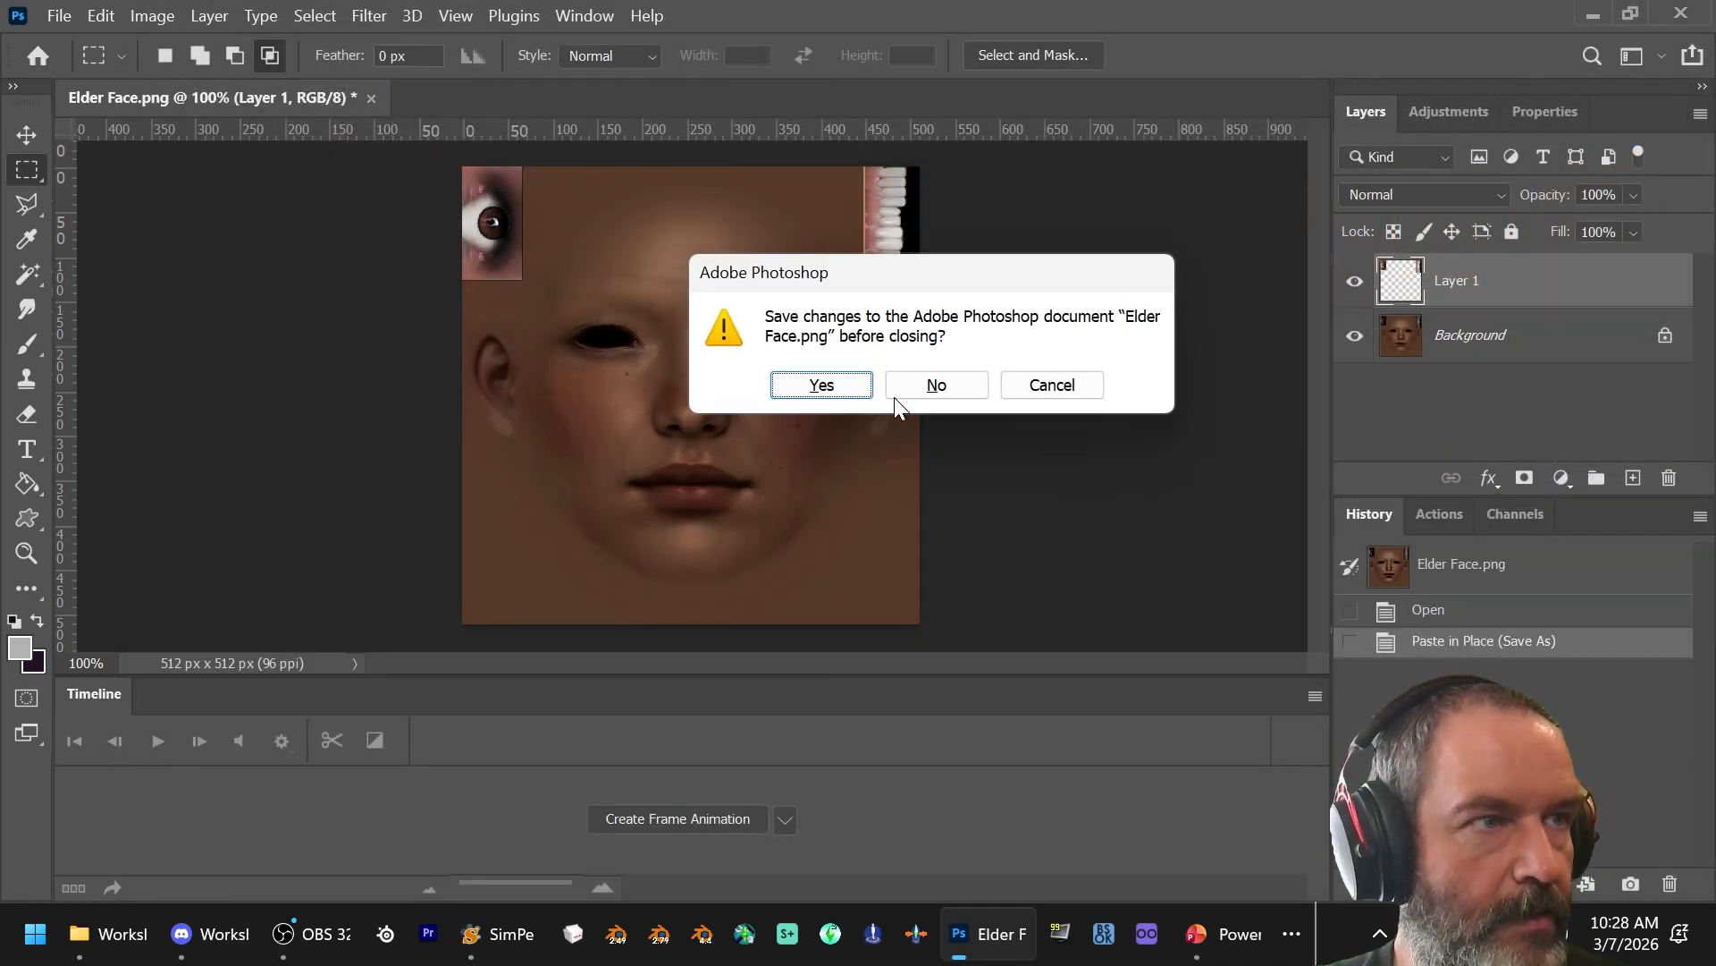
pyautogui.click(933, 383)
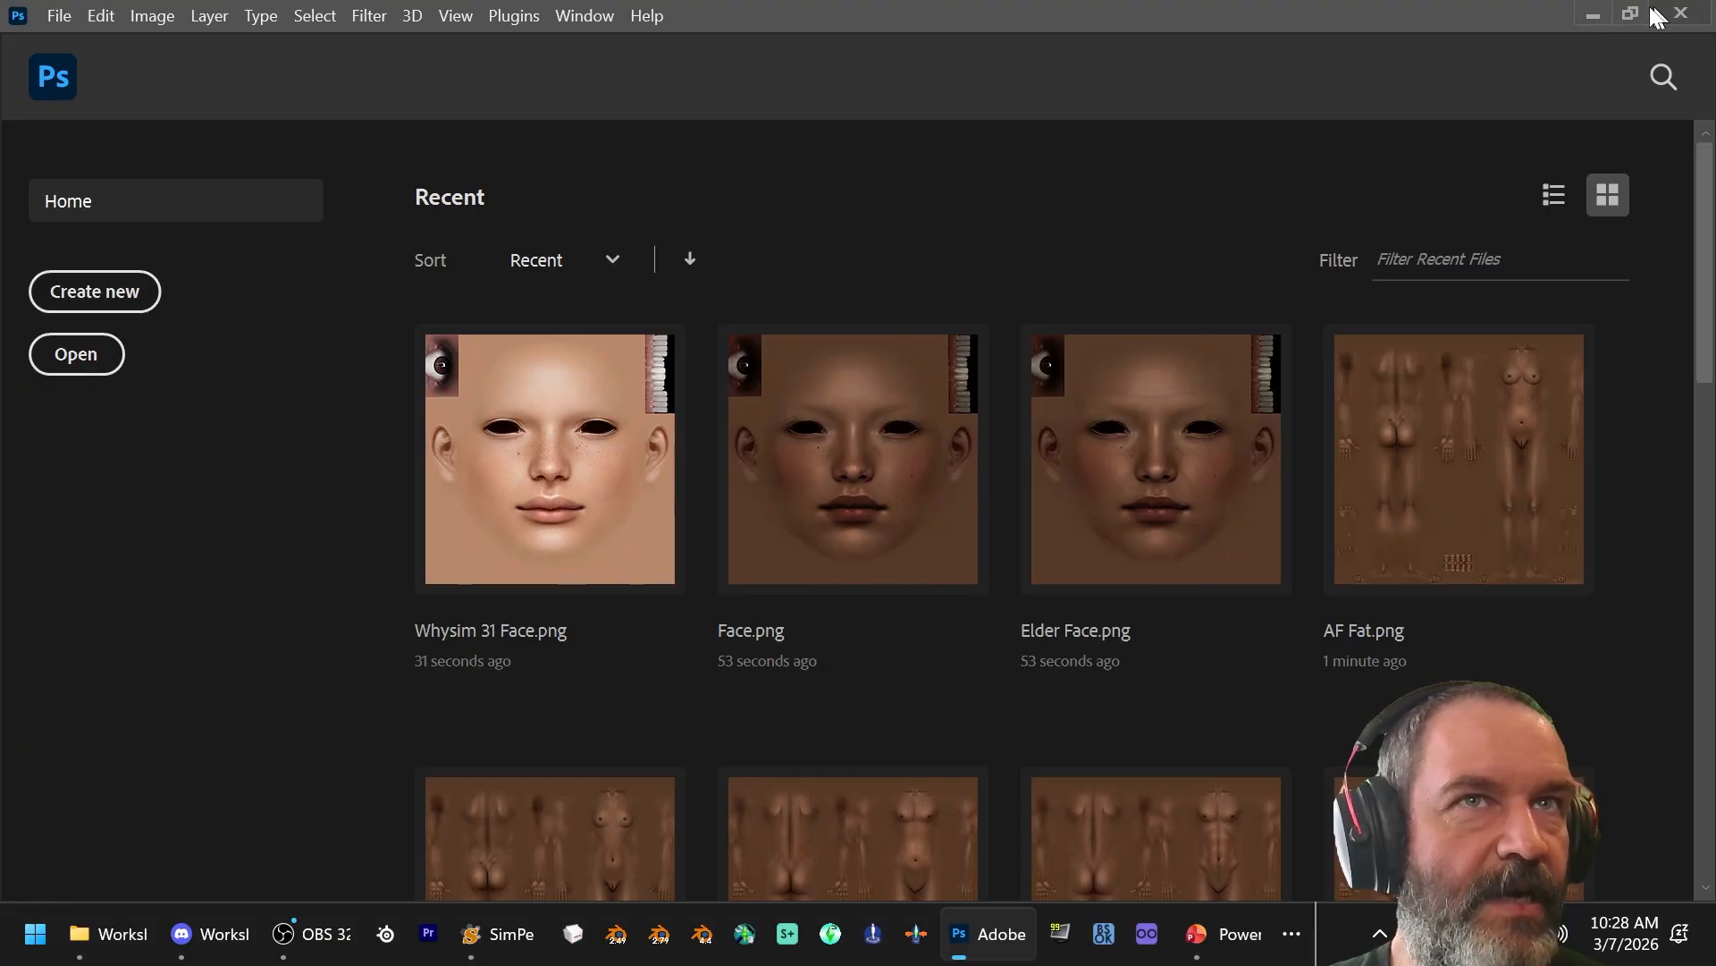
# Step: Switch to The Sims 2 Body Shop and export the RIO/SBB skin tone in the third row as a project named TestSkin
pyautogui.click(1593, 15)
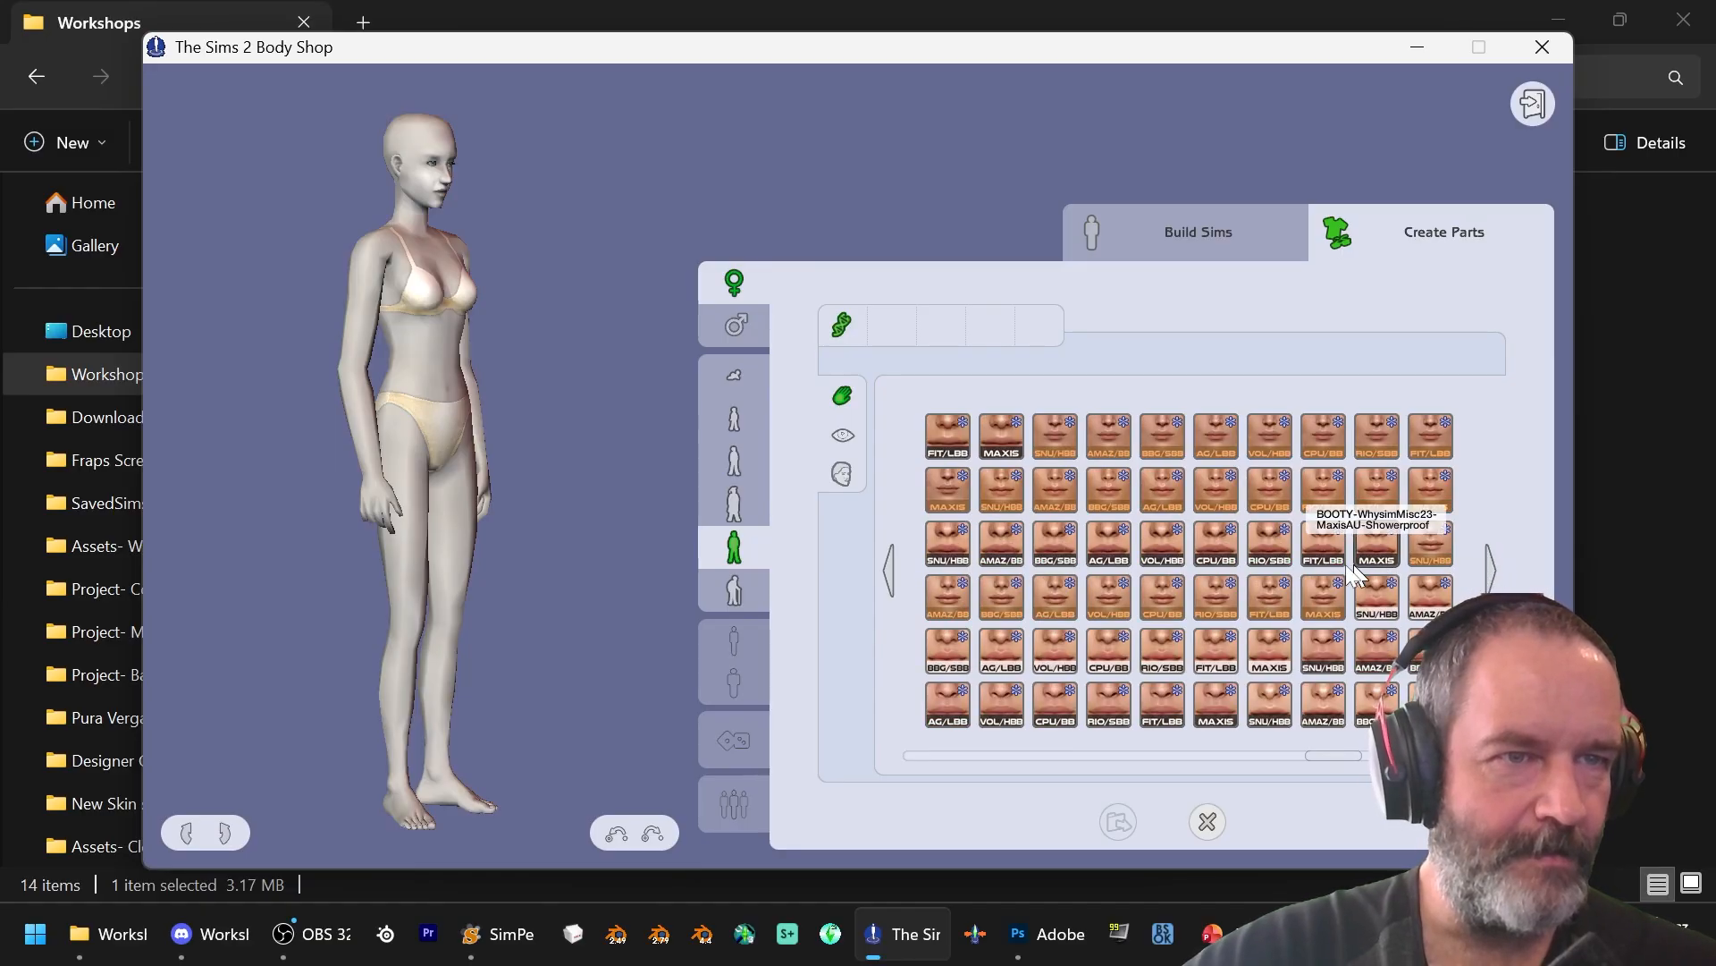
pyautogui.click(1270, 553)
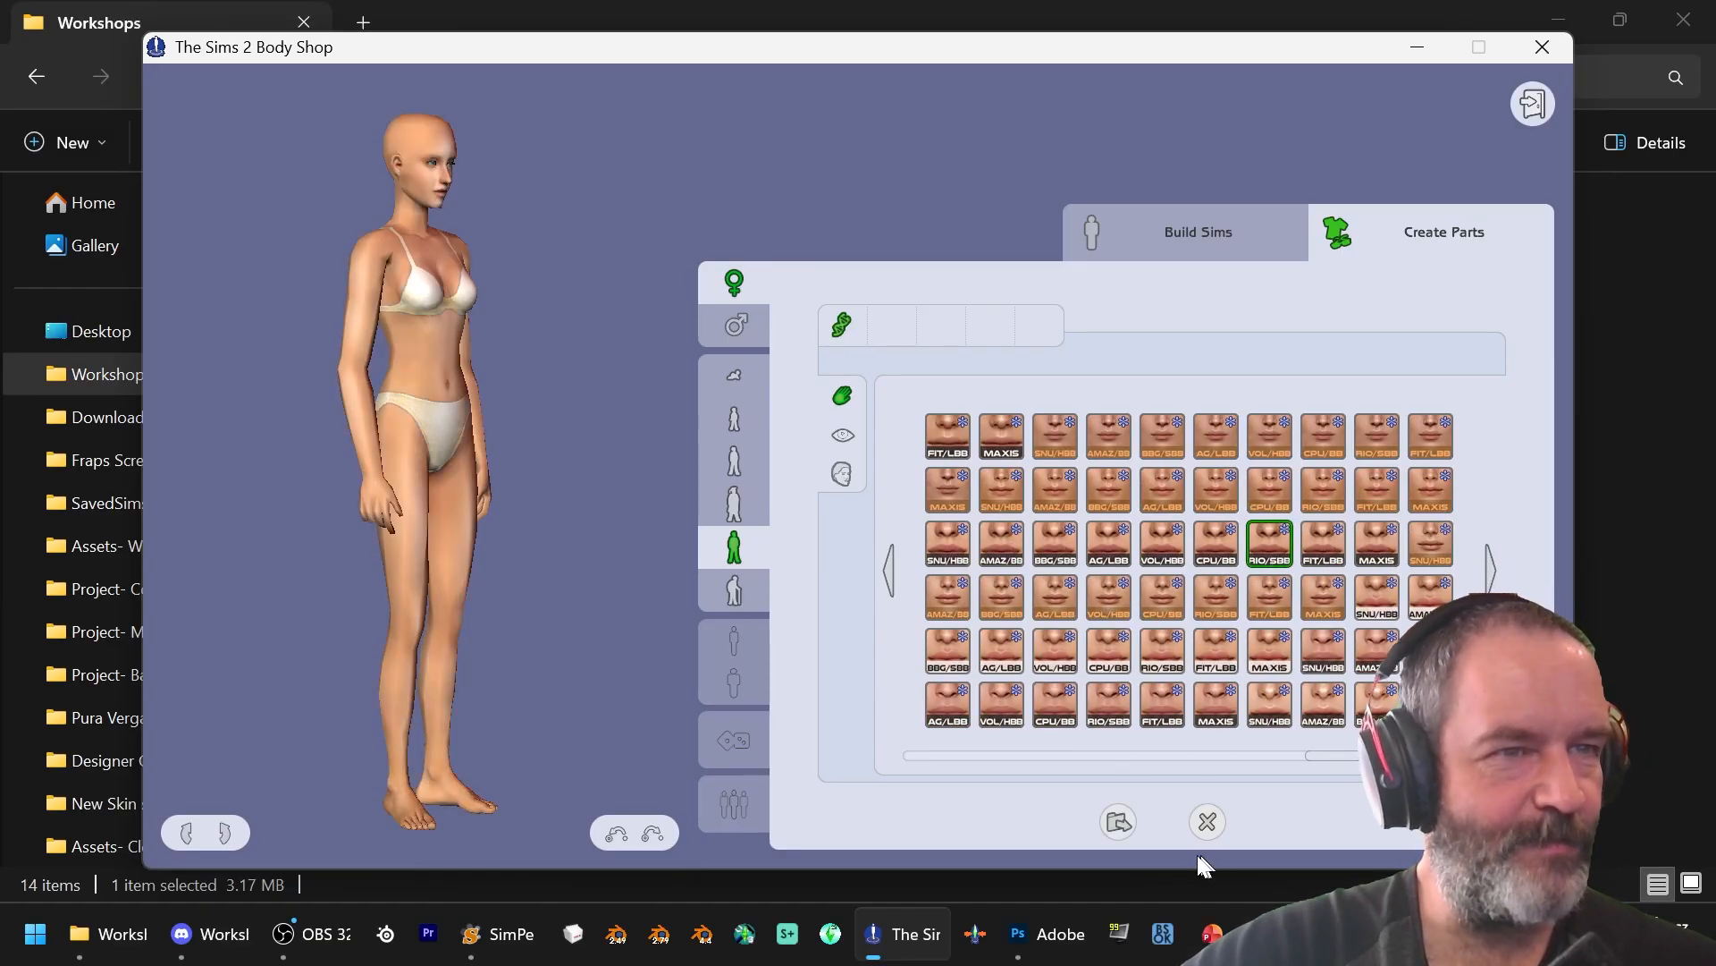
pyautogui.click(1119, 820)
pyautogui.click(1153, 558)
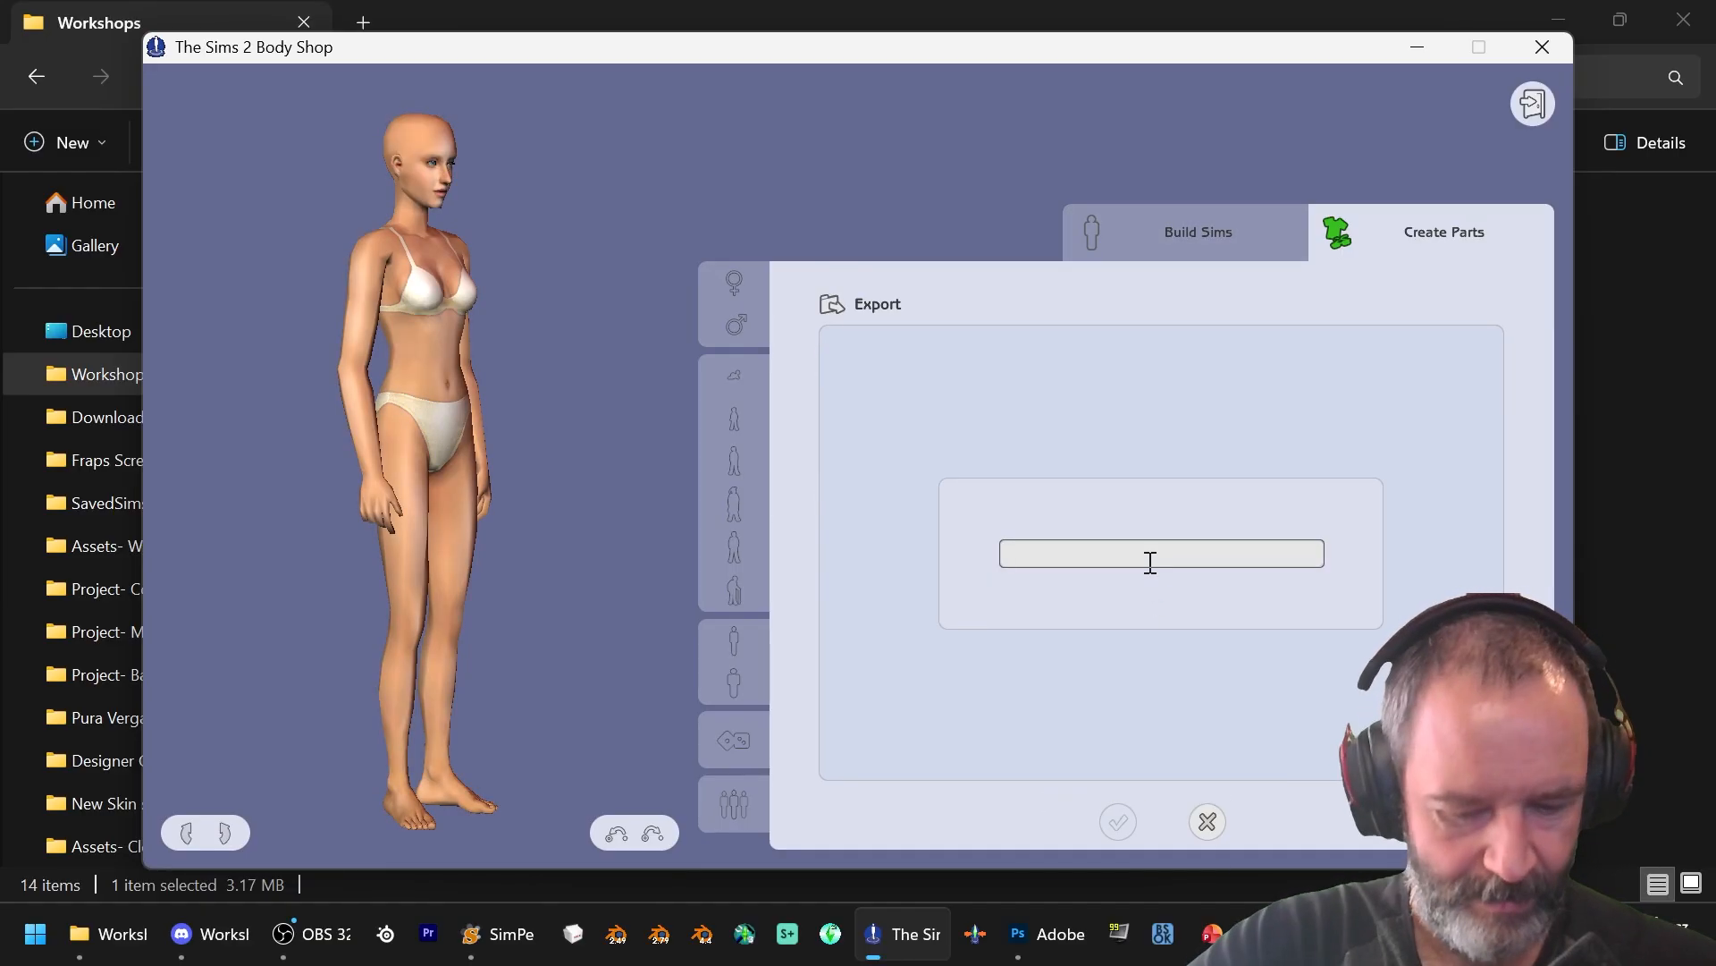
pyautogui.write('TestSkin')
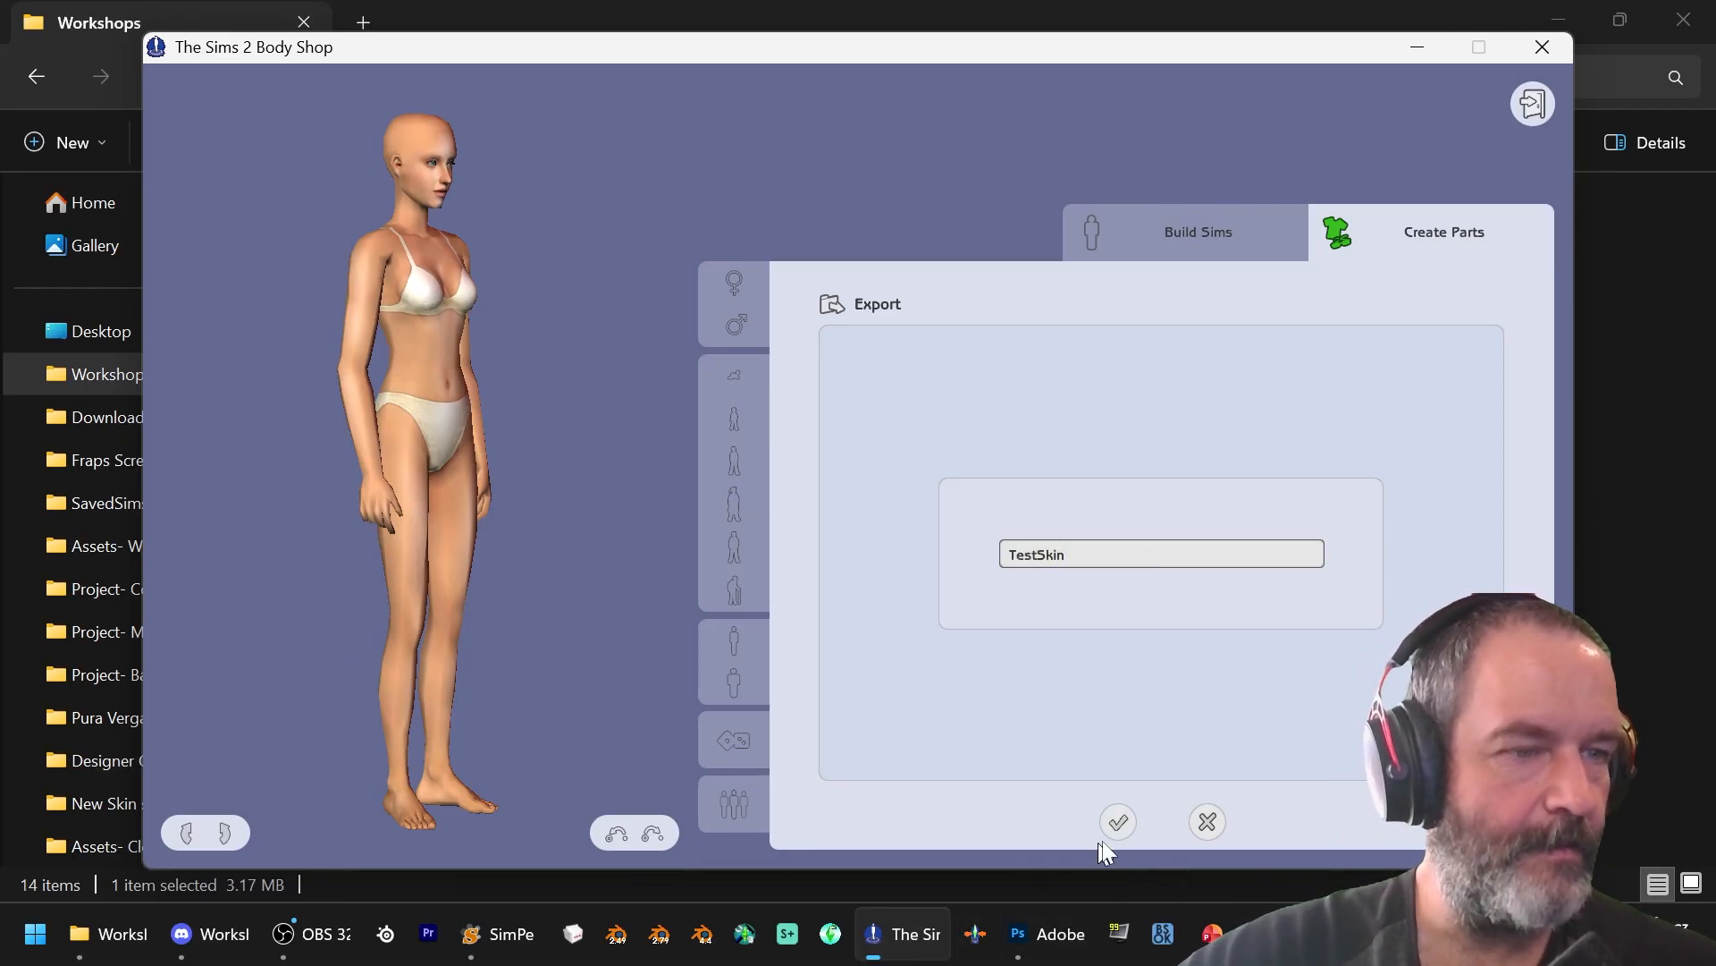
pyautogui.click(1118, 820)
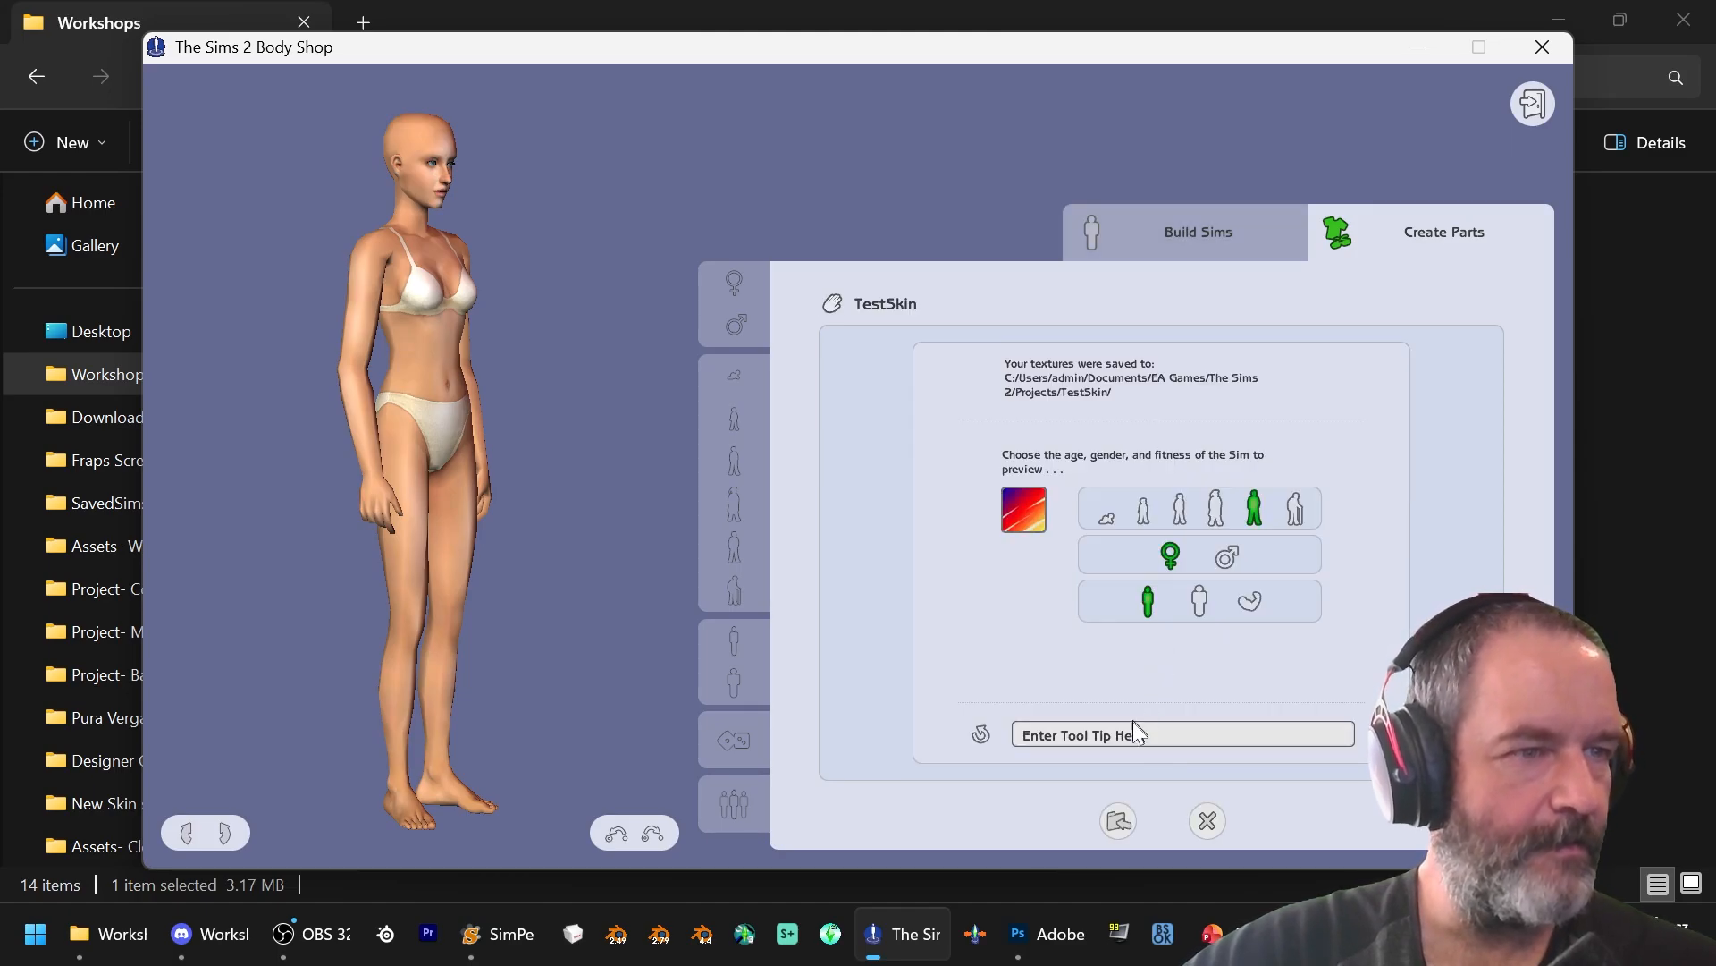
# Step: Import the TestSkin project into the game with the tooltip Test Skin and exit Body Shop
pyautogui.click(1128, 739)
pyautogui.write('Test')
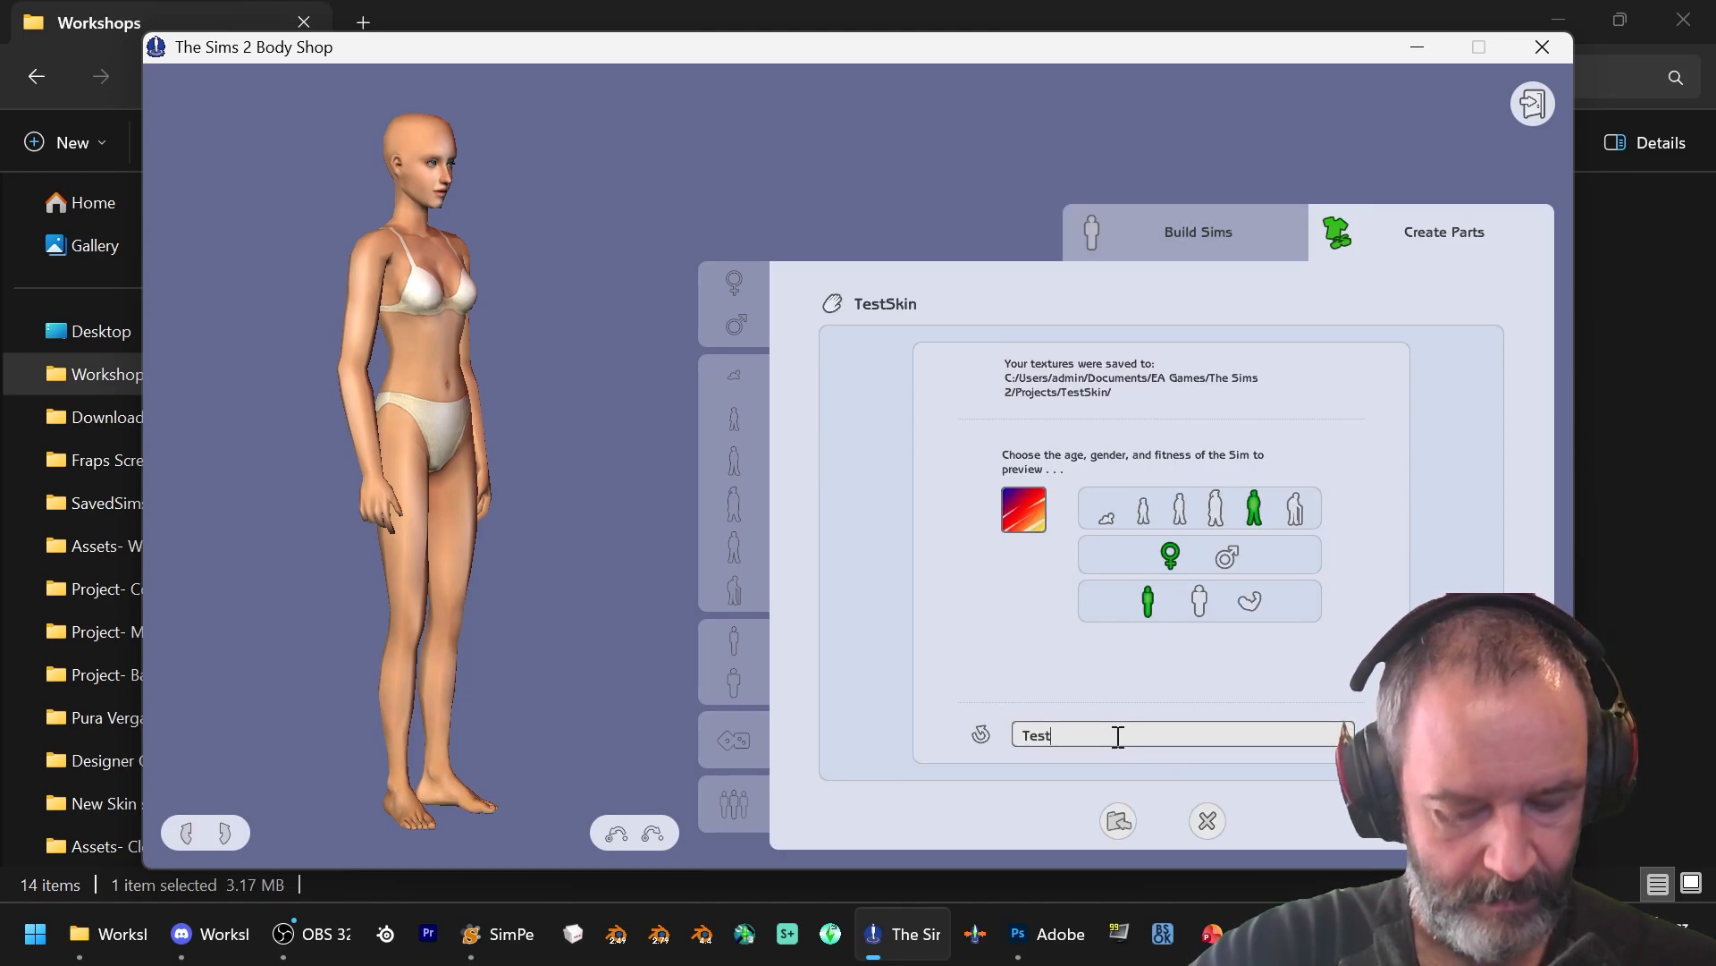
pyautogui.write(' Skin')
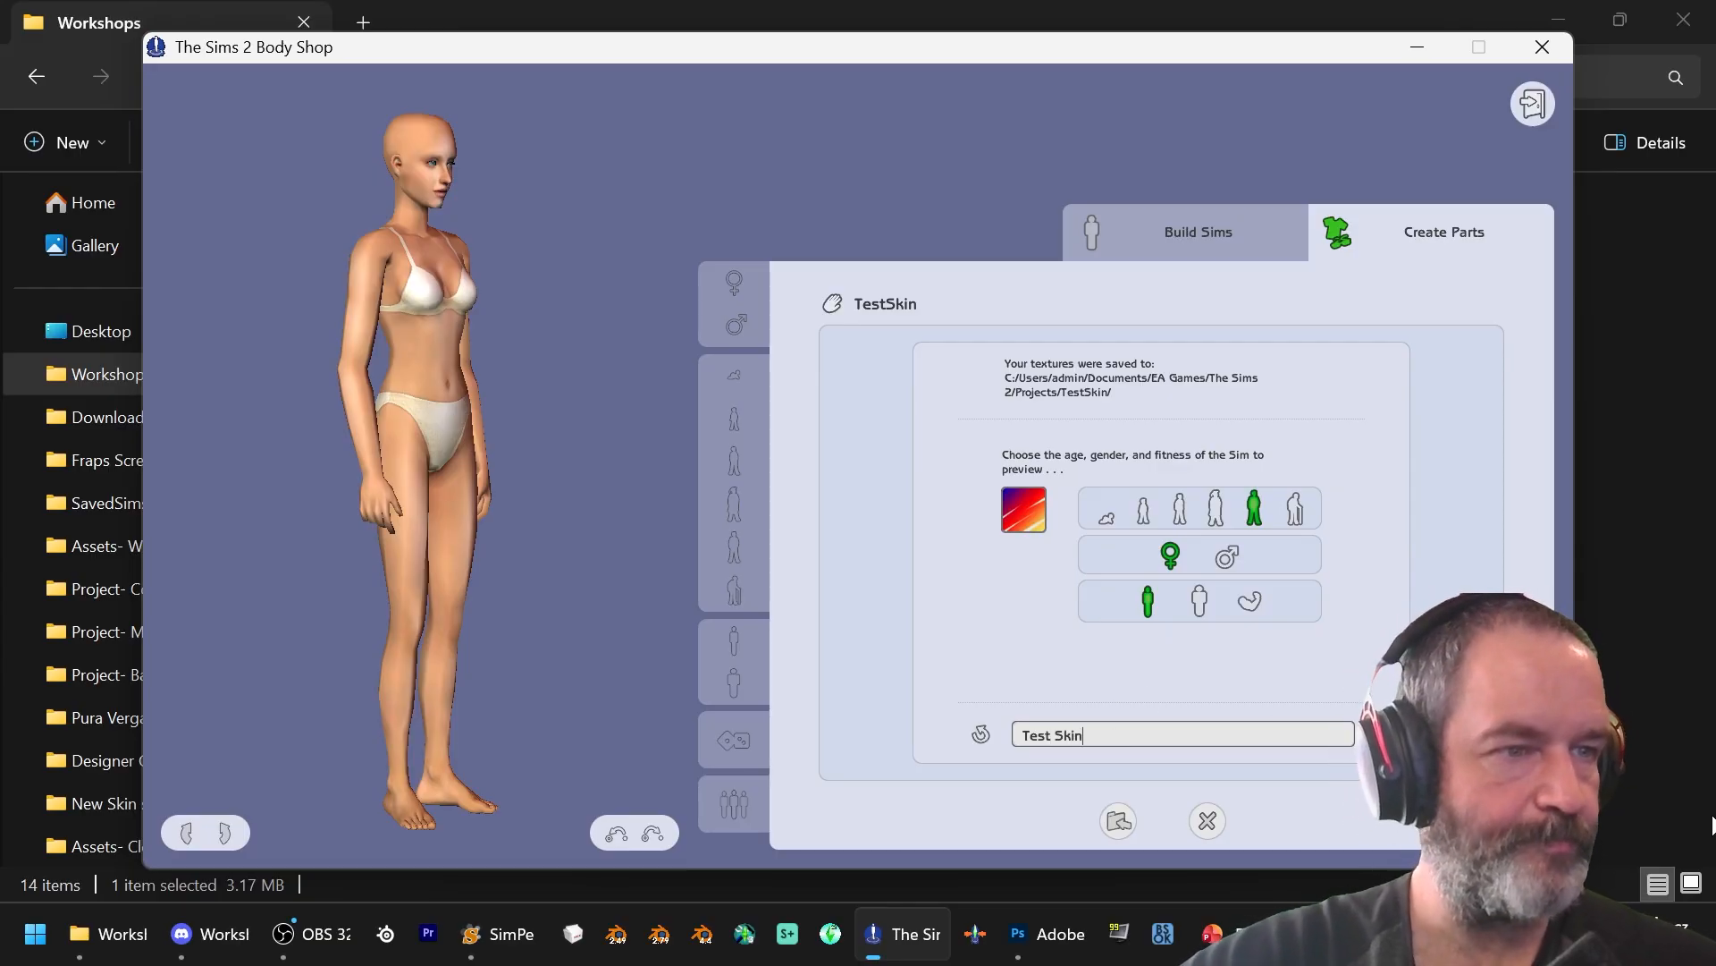
pyautogui.click(1119, 819)
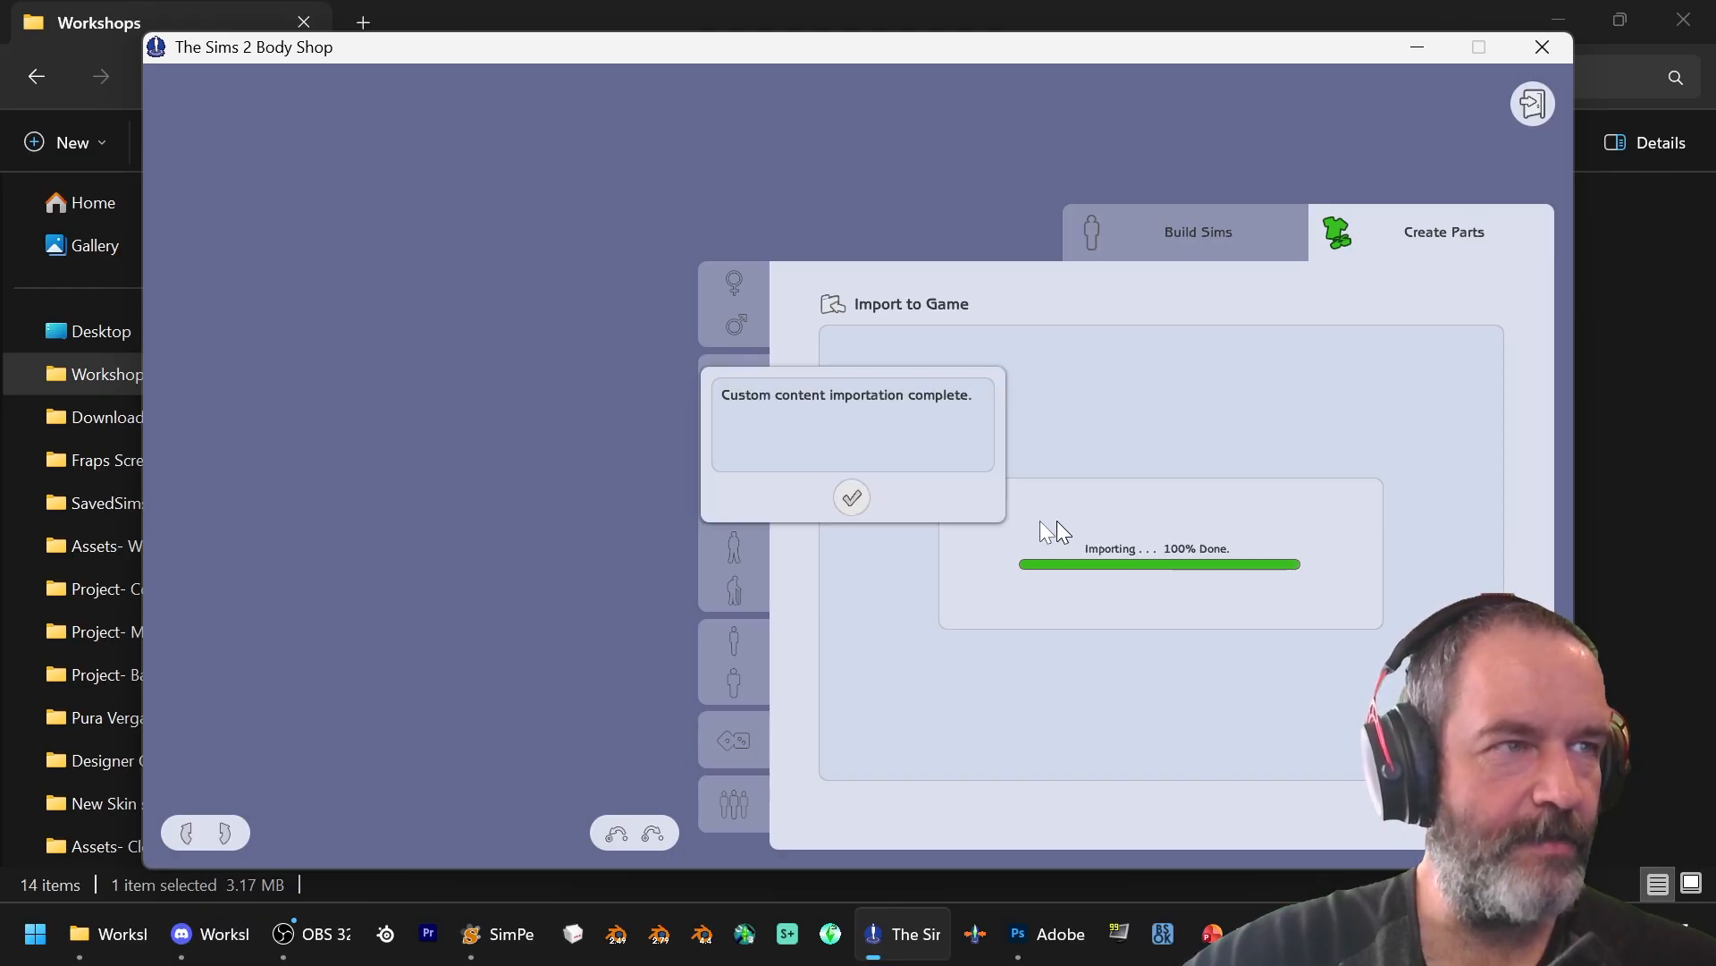
pyautogui.click(852, 497)
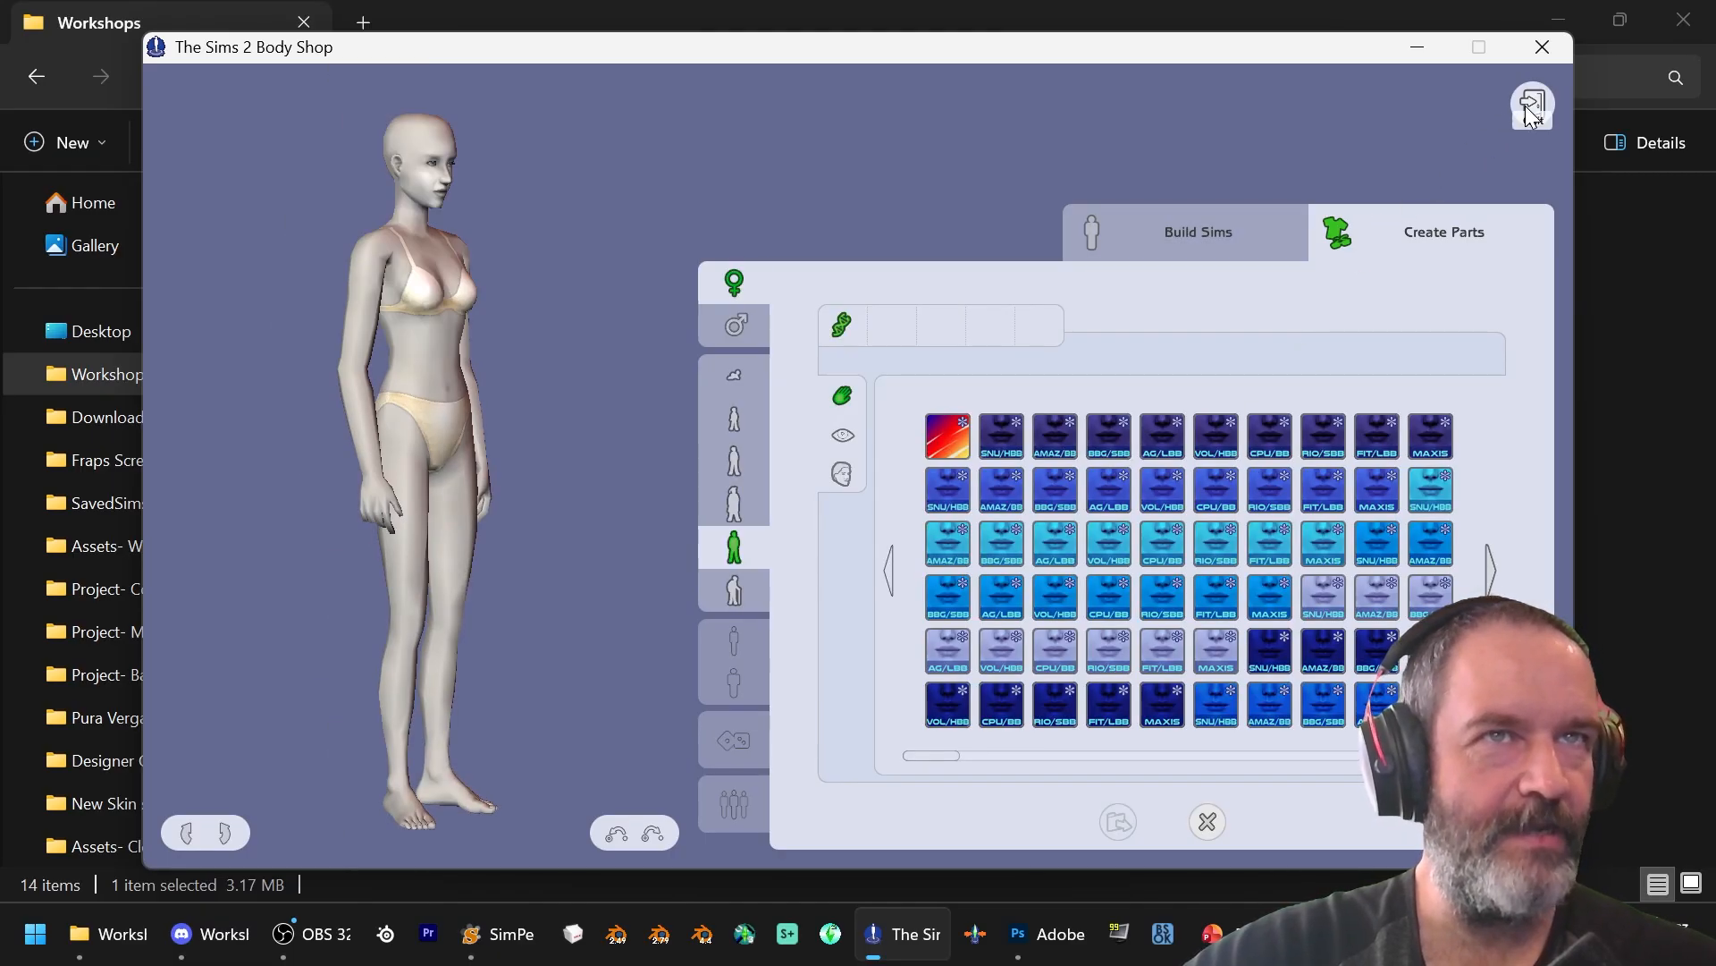
pyautogui.click(1527, 106)
pyautogui.click(822, 459)
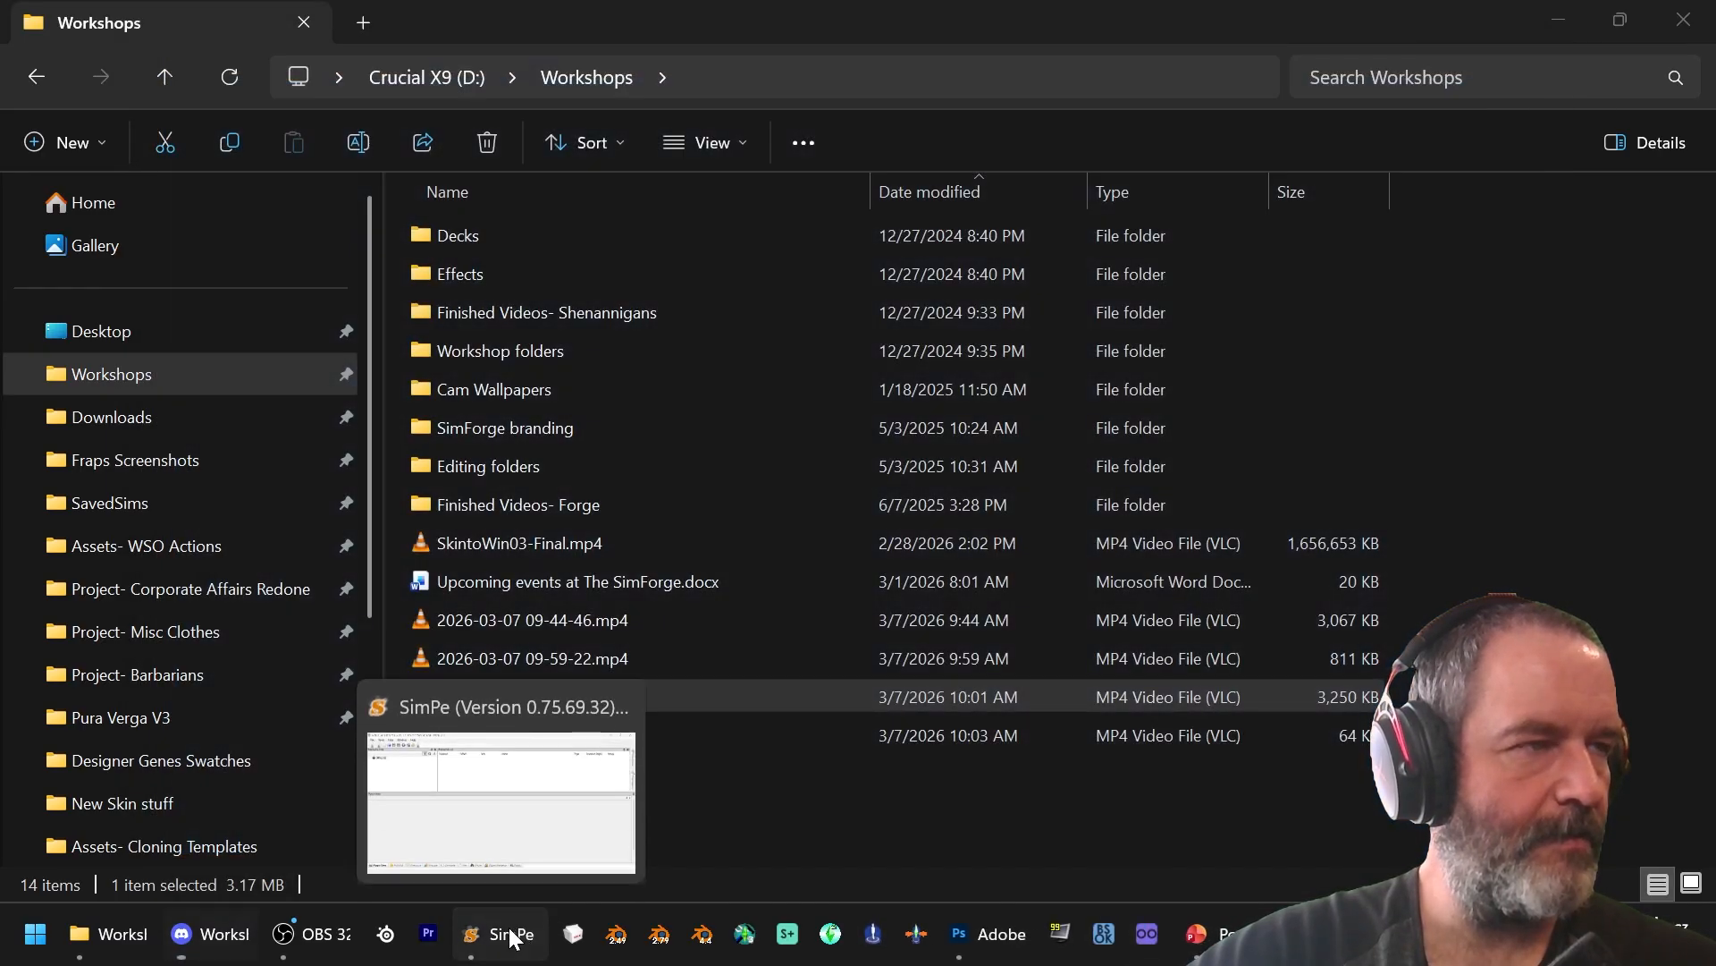
# Step: Switch to SimPe and open f2f5a677_TestSkin.package from the SavedSims folder
pyautogui.click(503, 931)
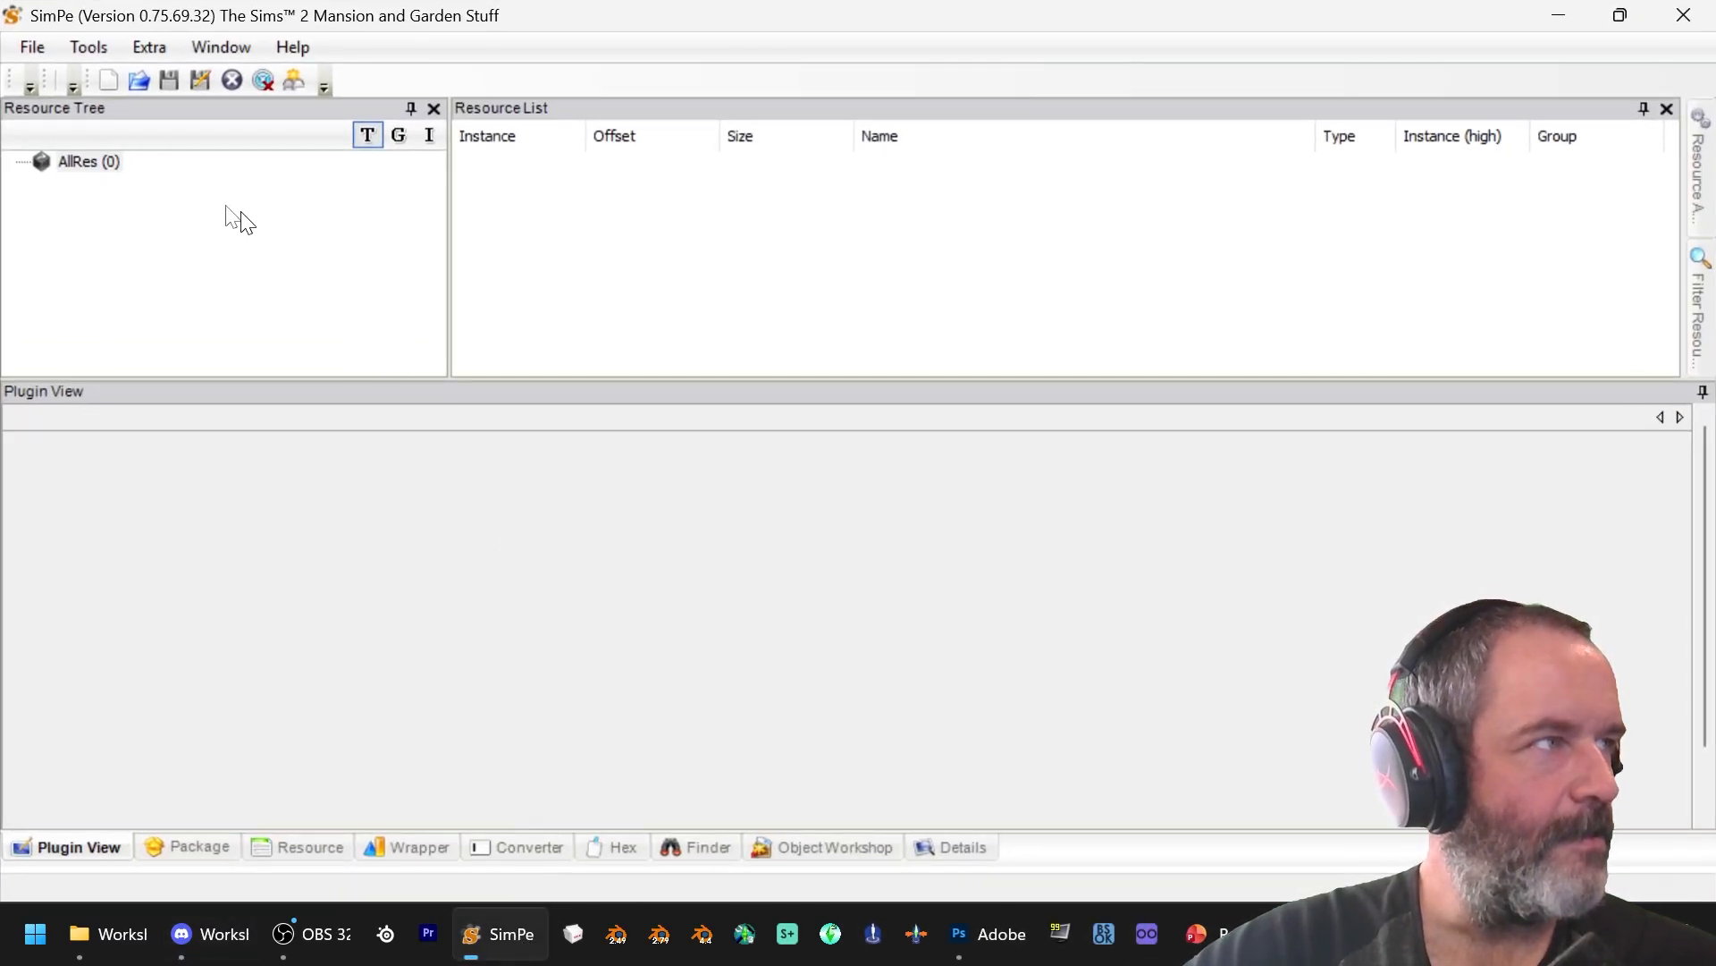
pyautogui.click(31, 48)
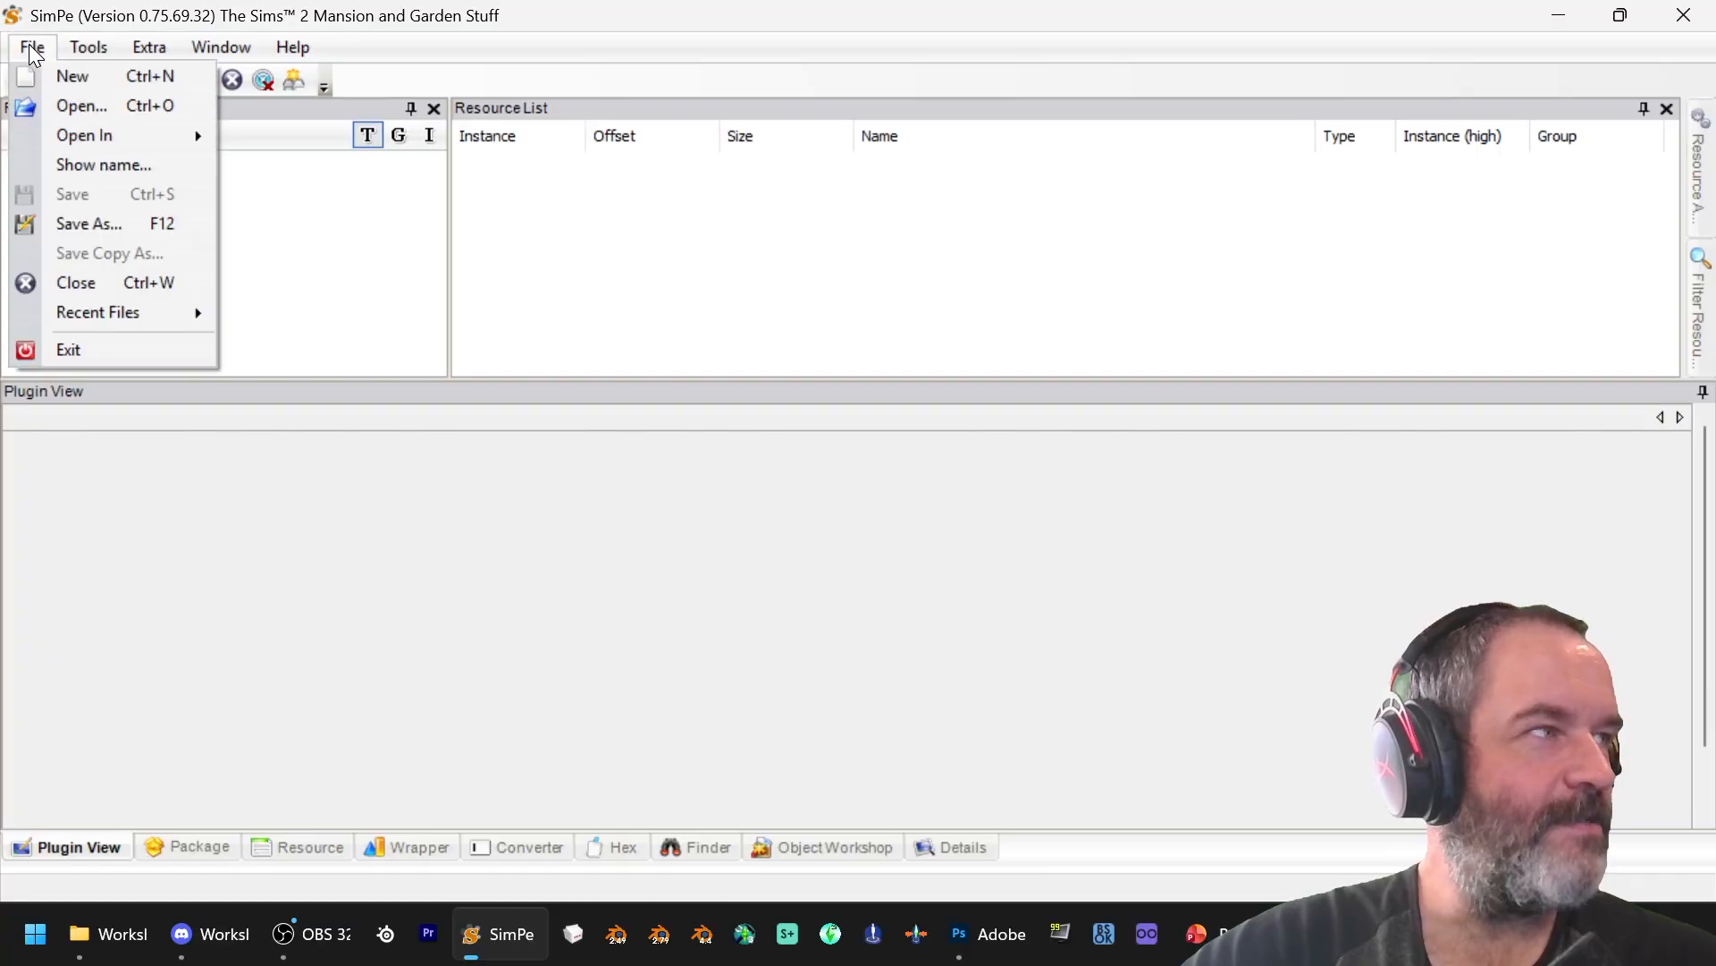
pyautogui.click(84, 109)
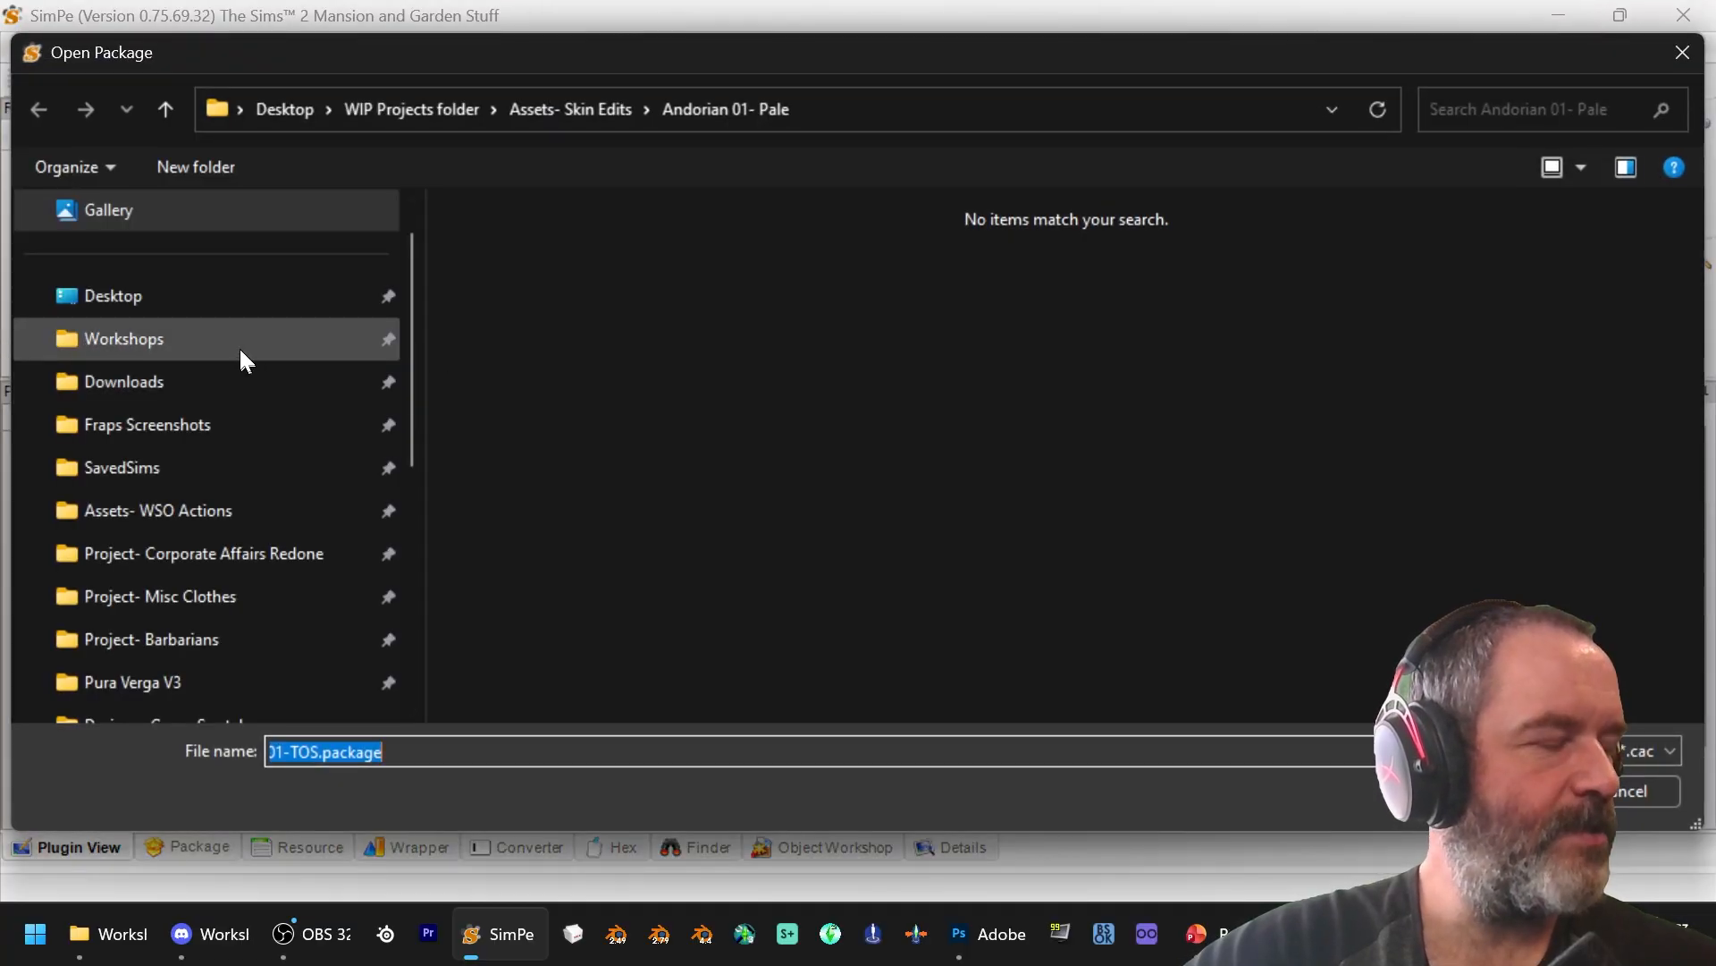
pyautogui.click(207, 464)
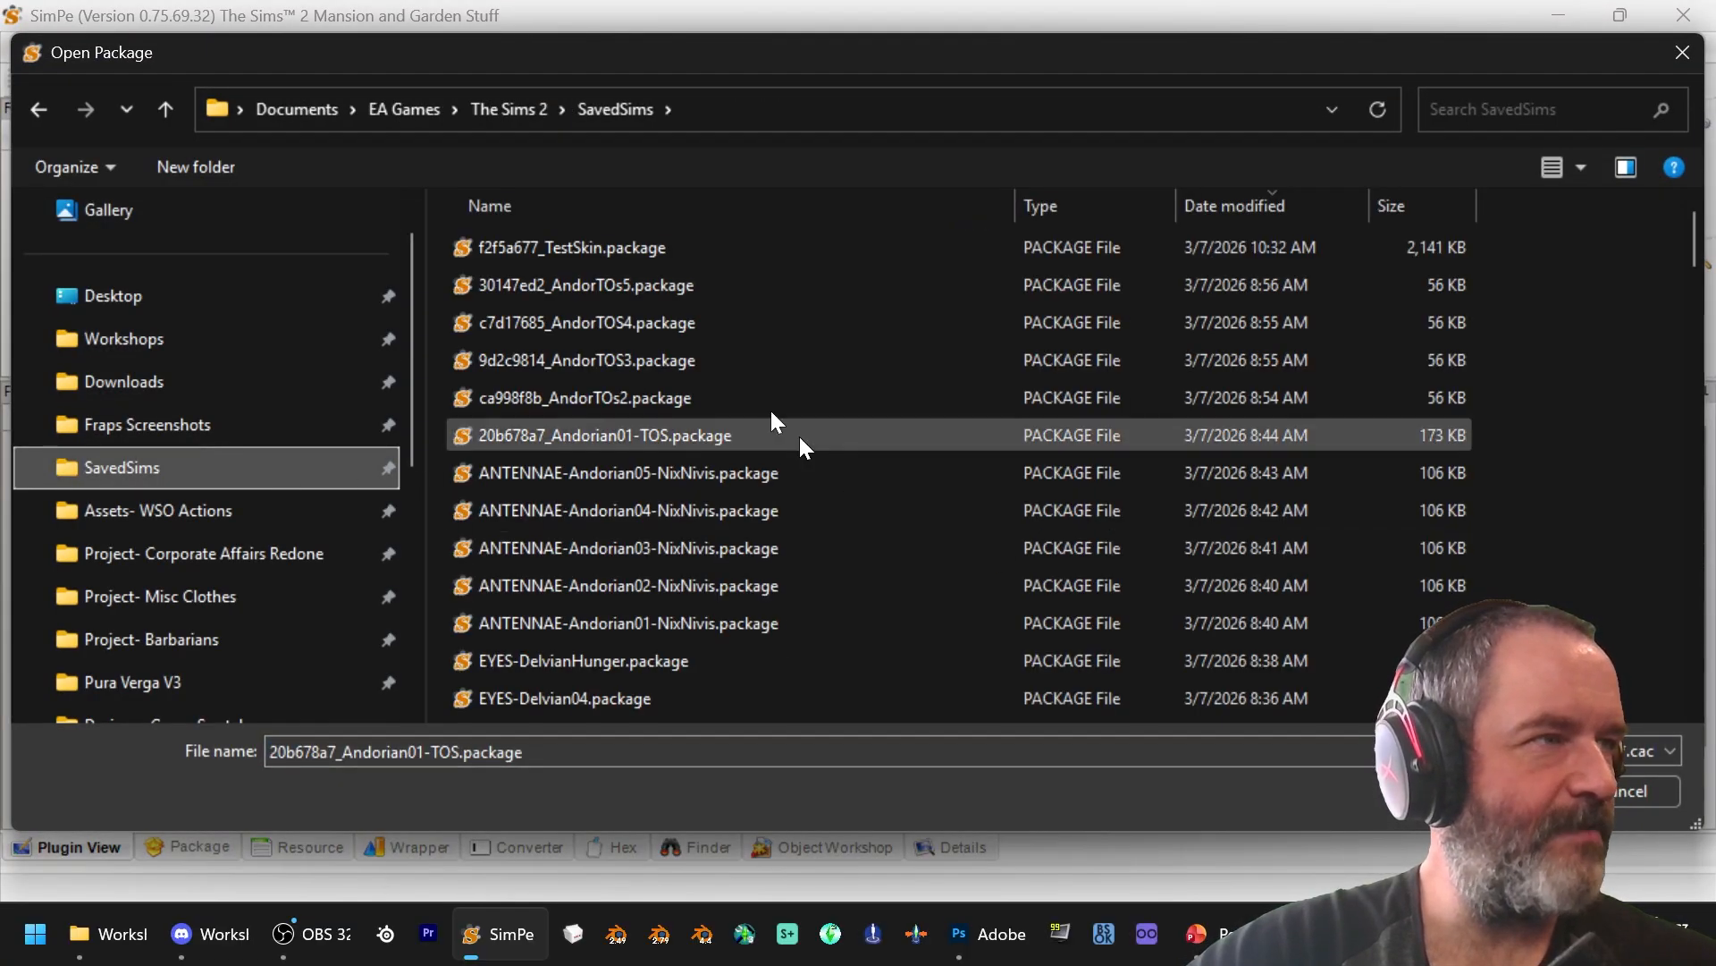
pyautogui.doubleClick(699, 246)
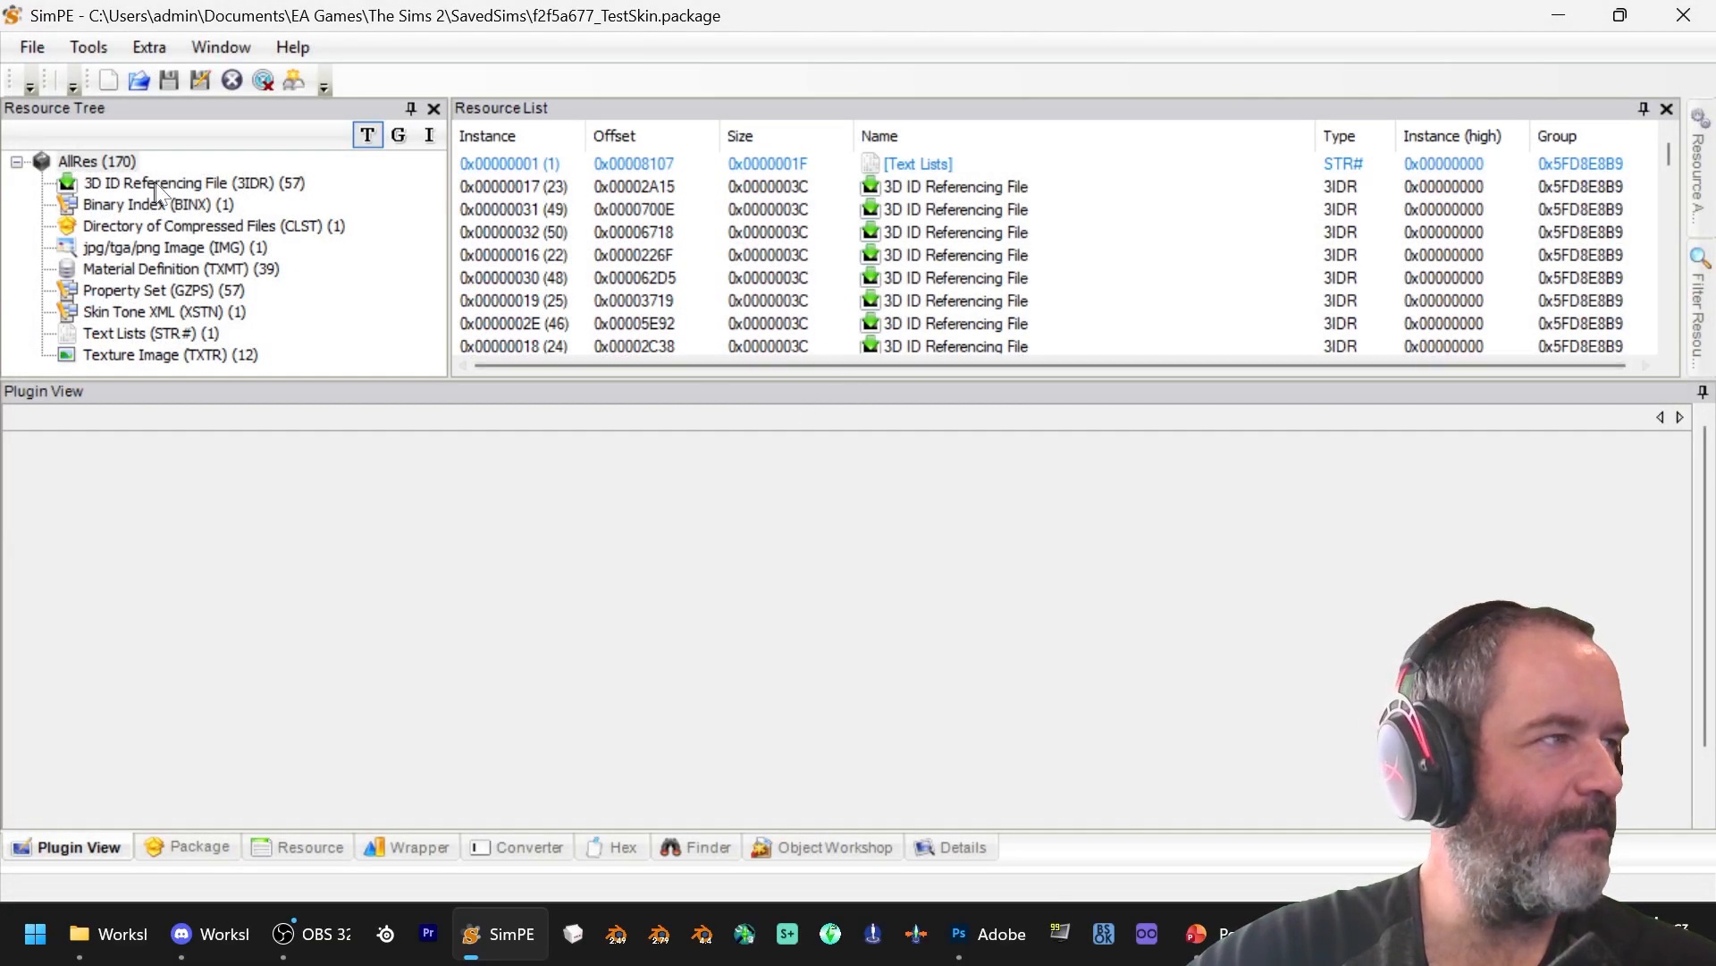
# Step: Examine the first texture image and the stdMatBaseTextureName property in the afbodycut~top material definition
pyautogui.click(219, 355)
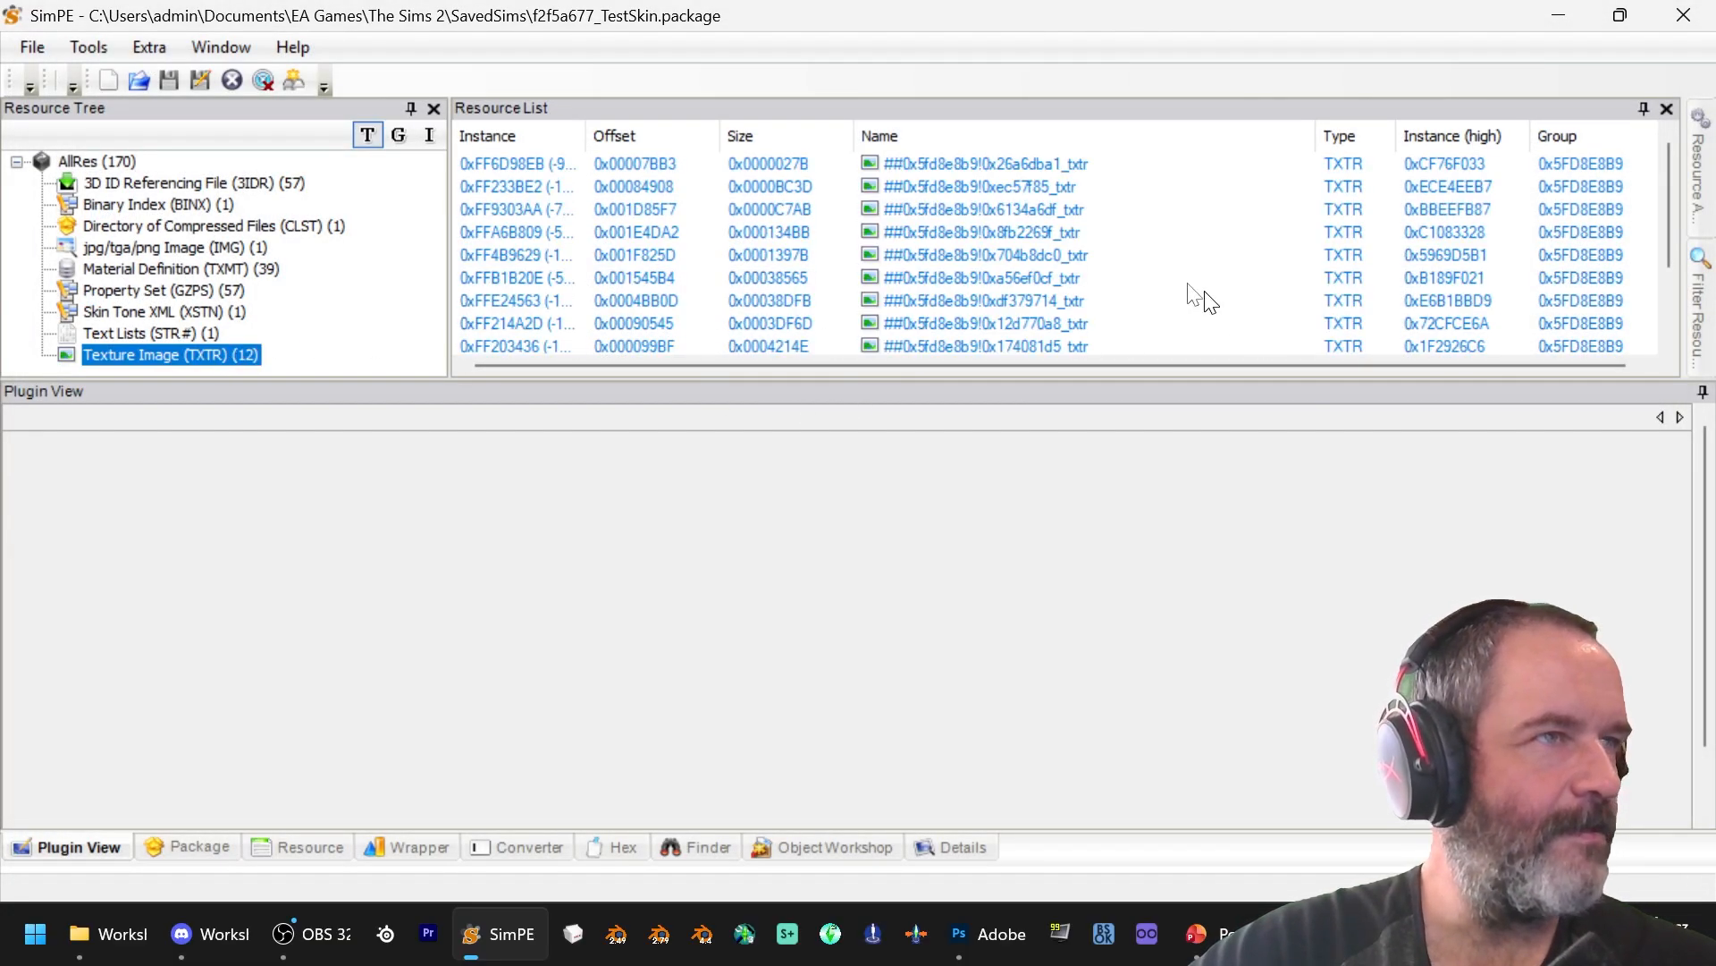
pyautogui.click(1082, 163)
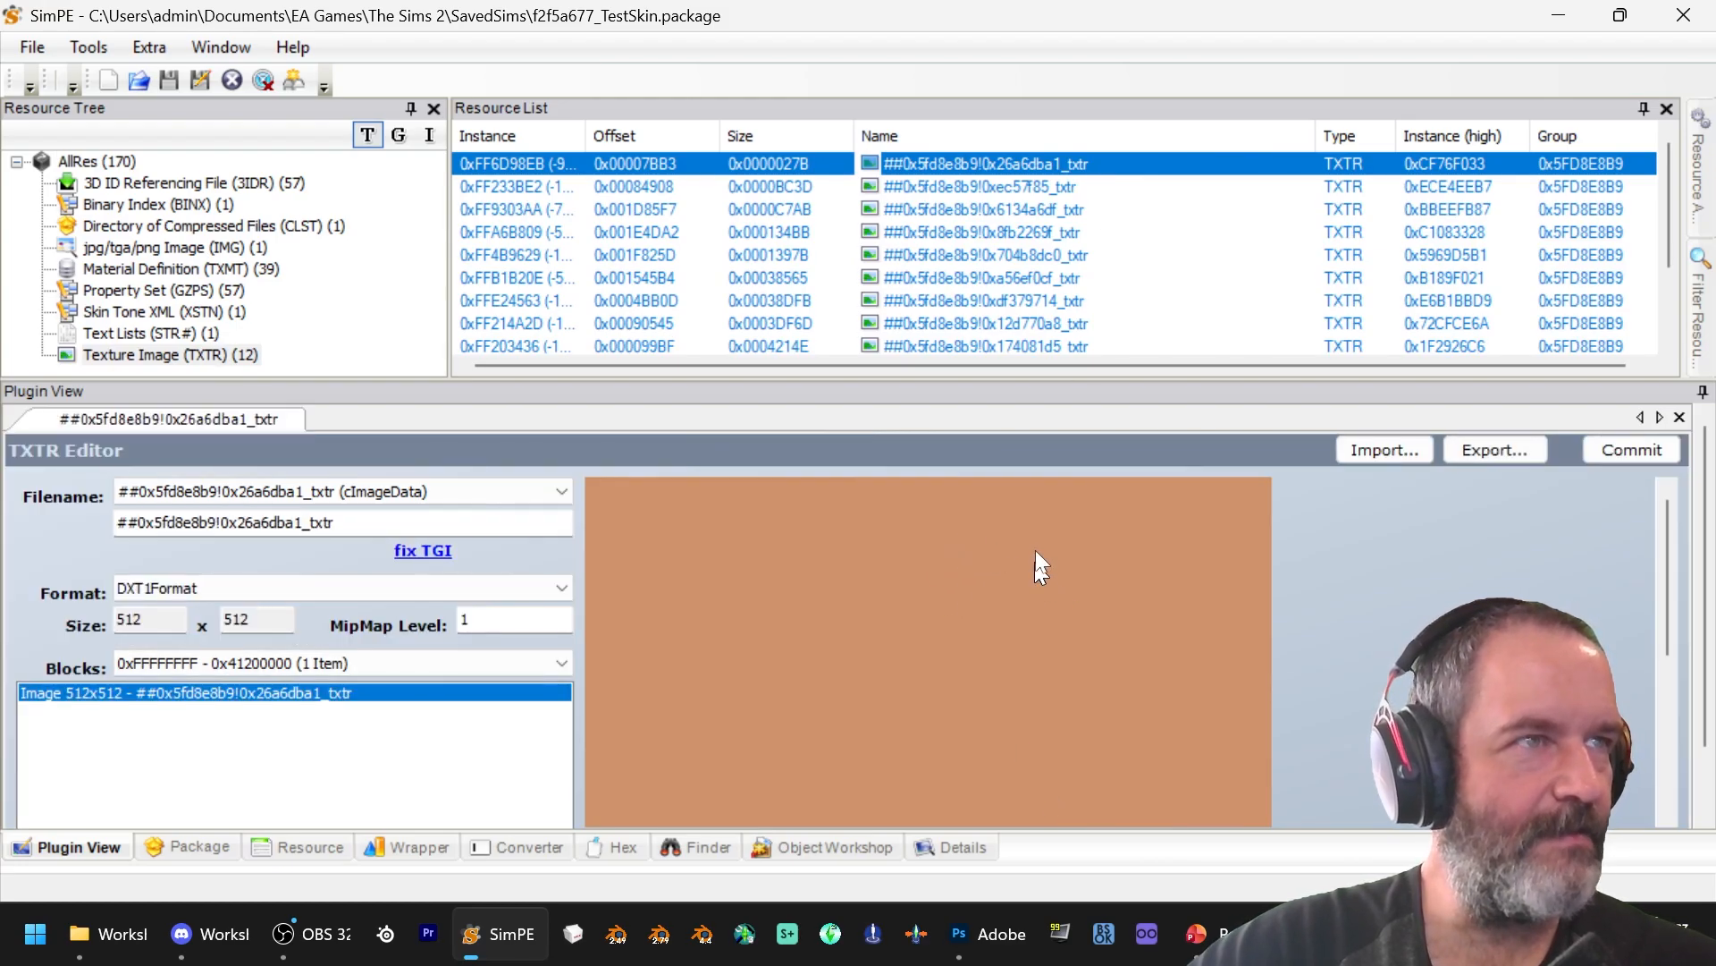
pyautogui.click(257, 271)
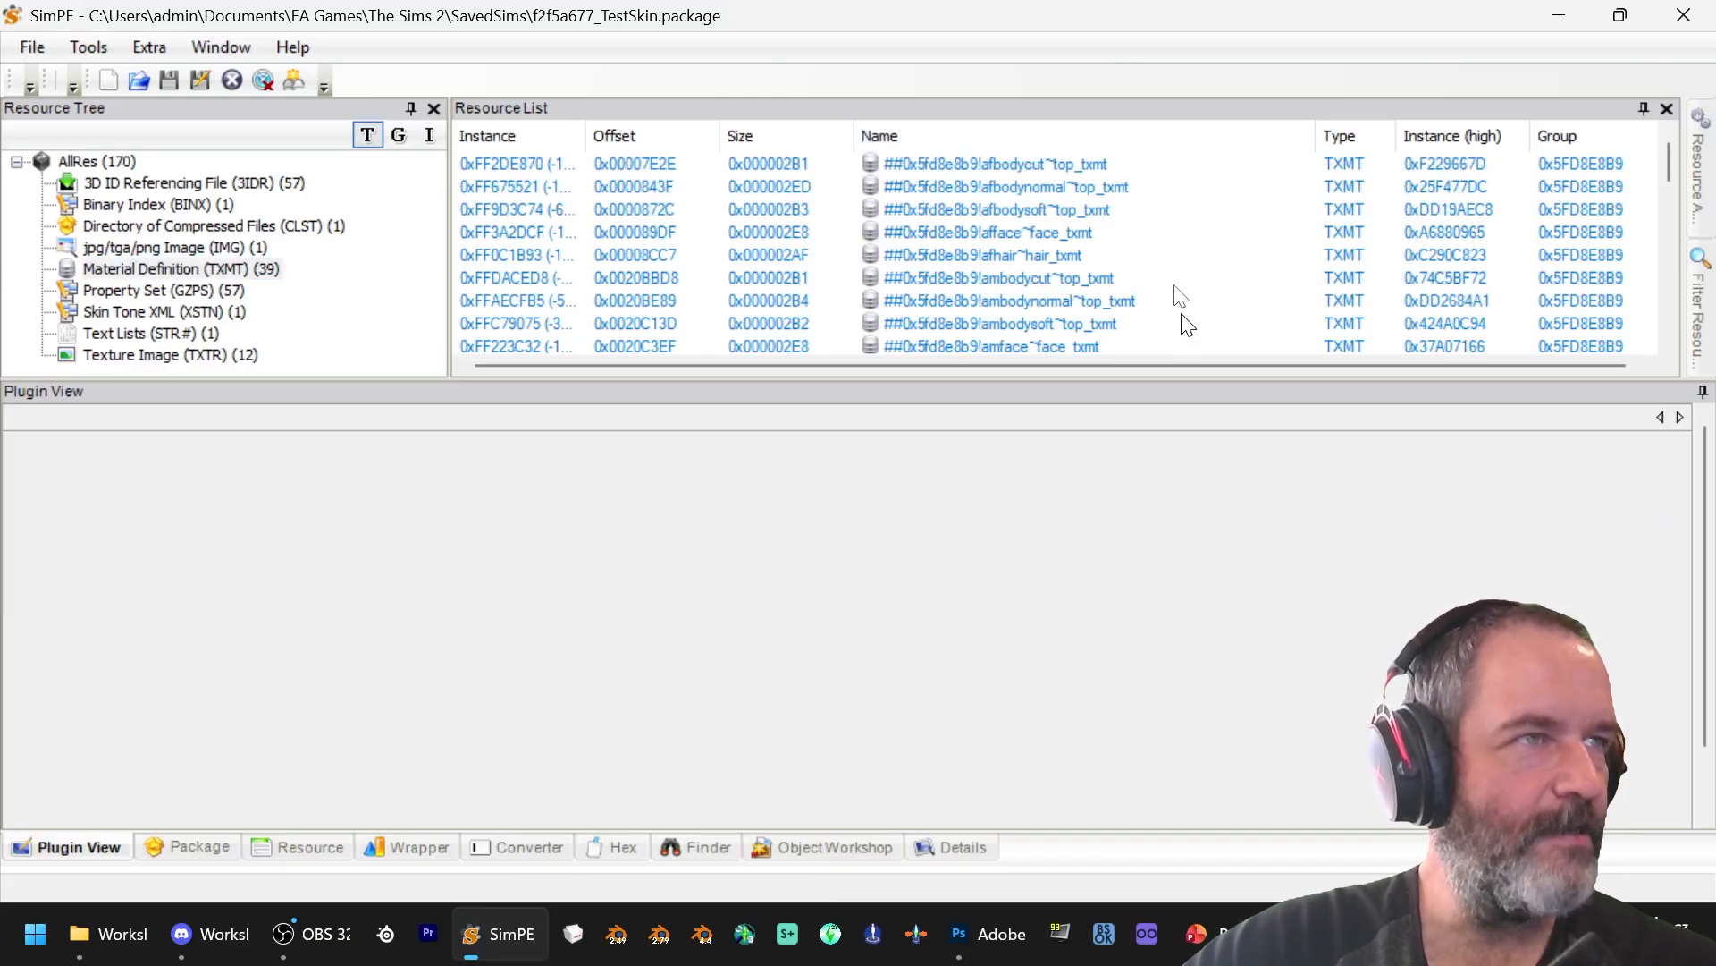
pyautogui.click(1106, 163)
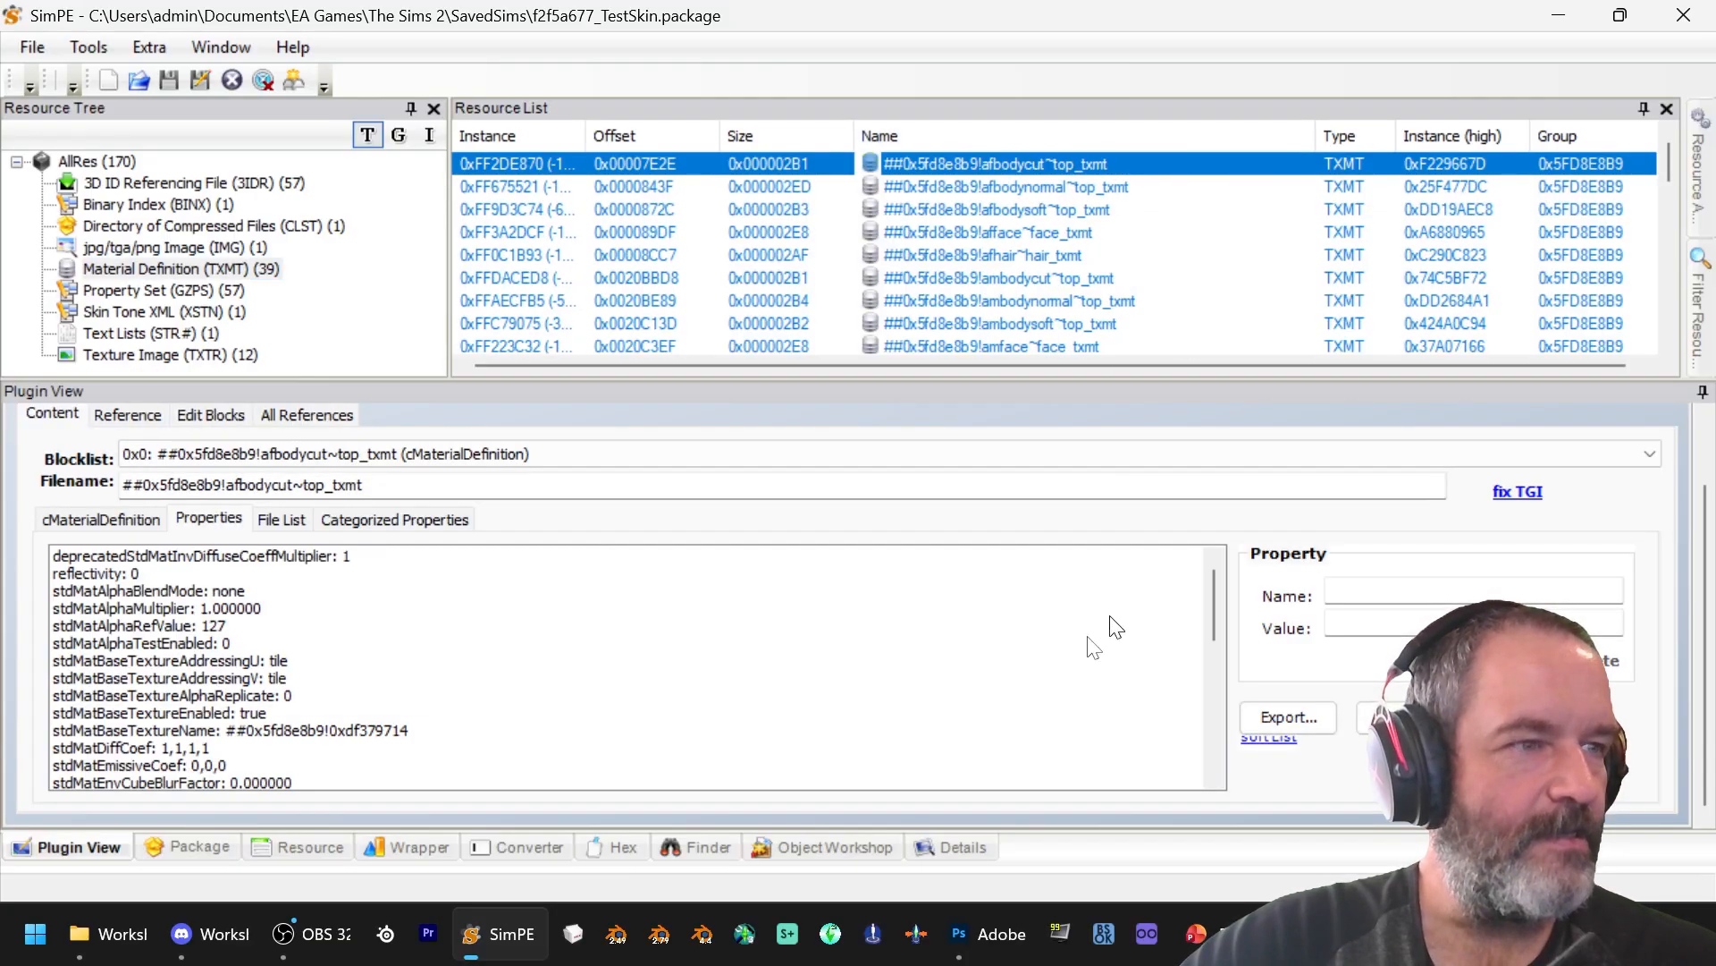
pyautogui.click(433, 732)
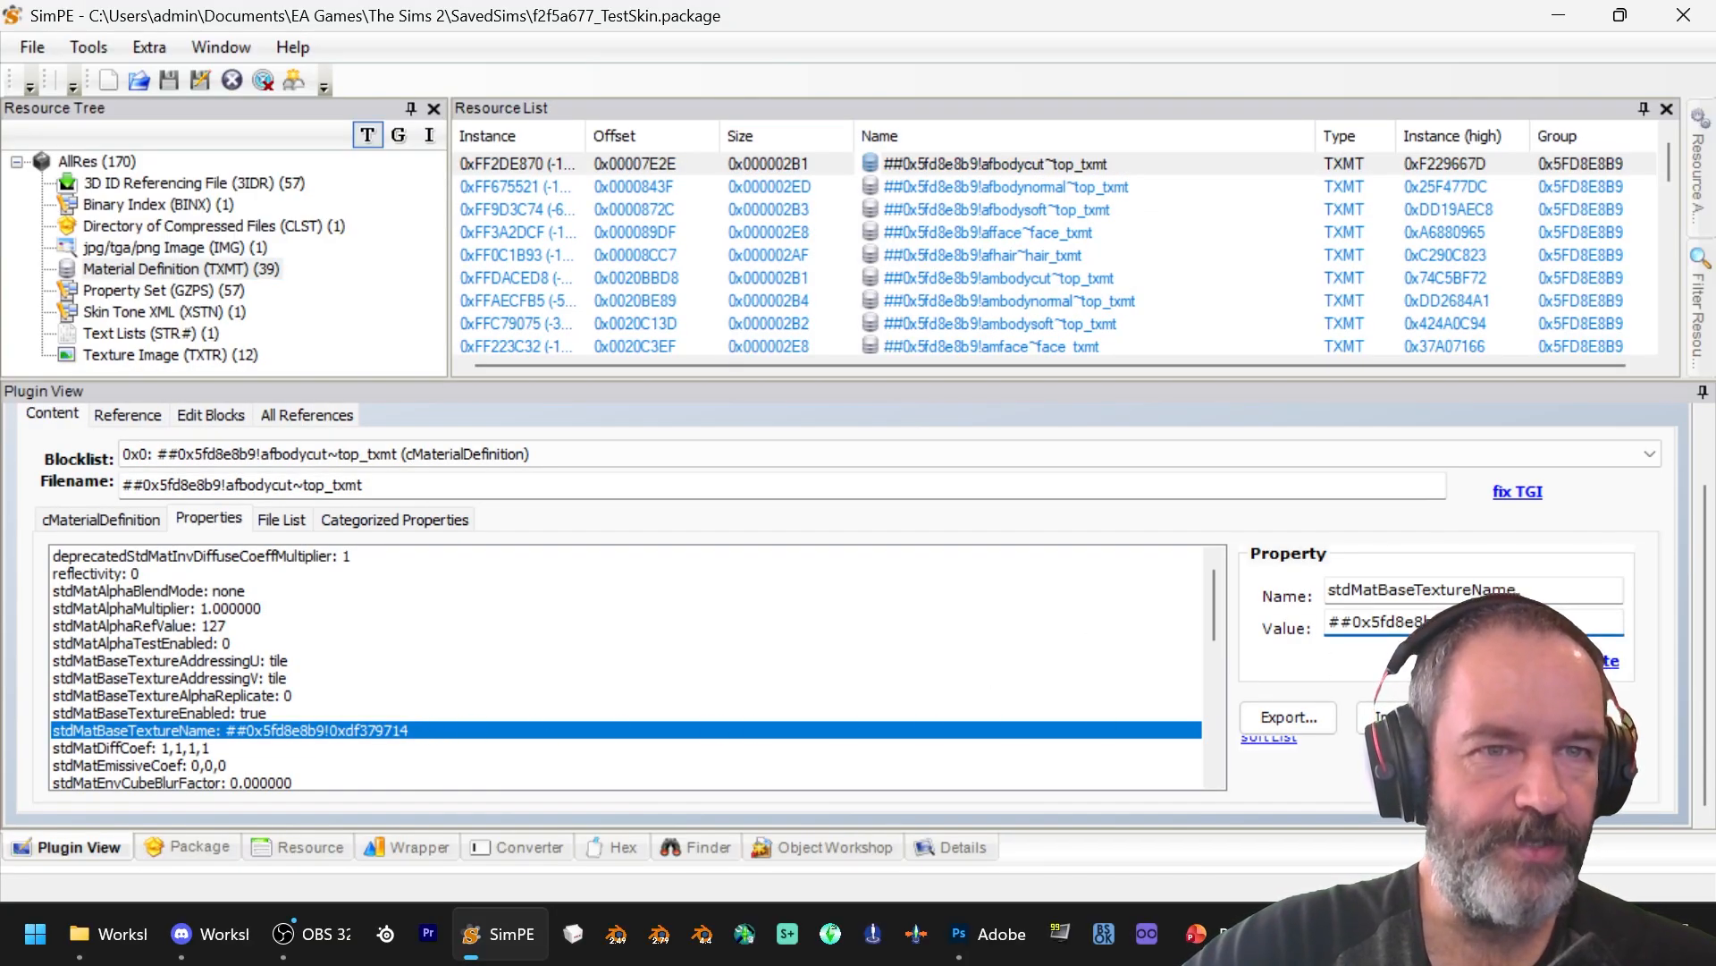
# Step: Switch to Notepad and record the base texture name endings of two material definitions: 9714 for AF Fit (afbodycut) and 70a8 for AF normal (afbodynormal)
pyautogui.click(1273, 934)
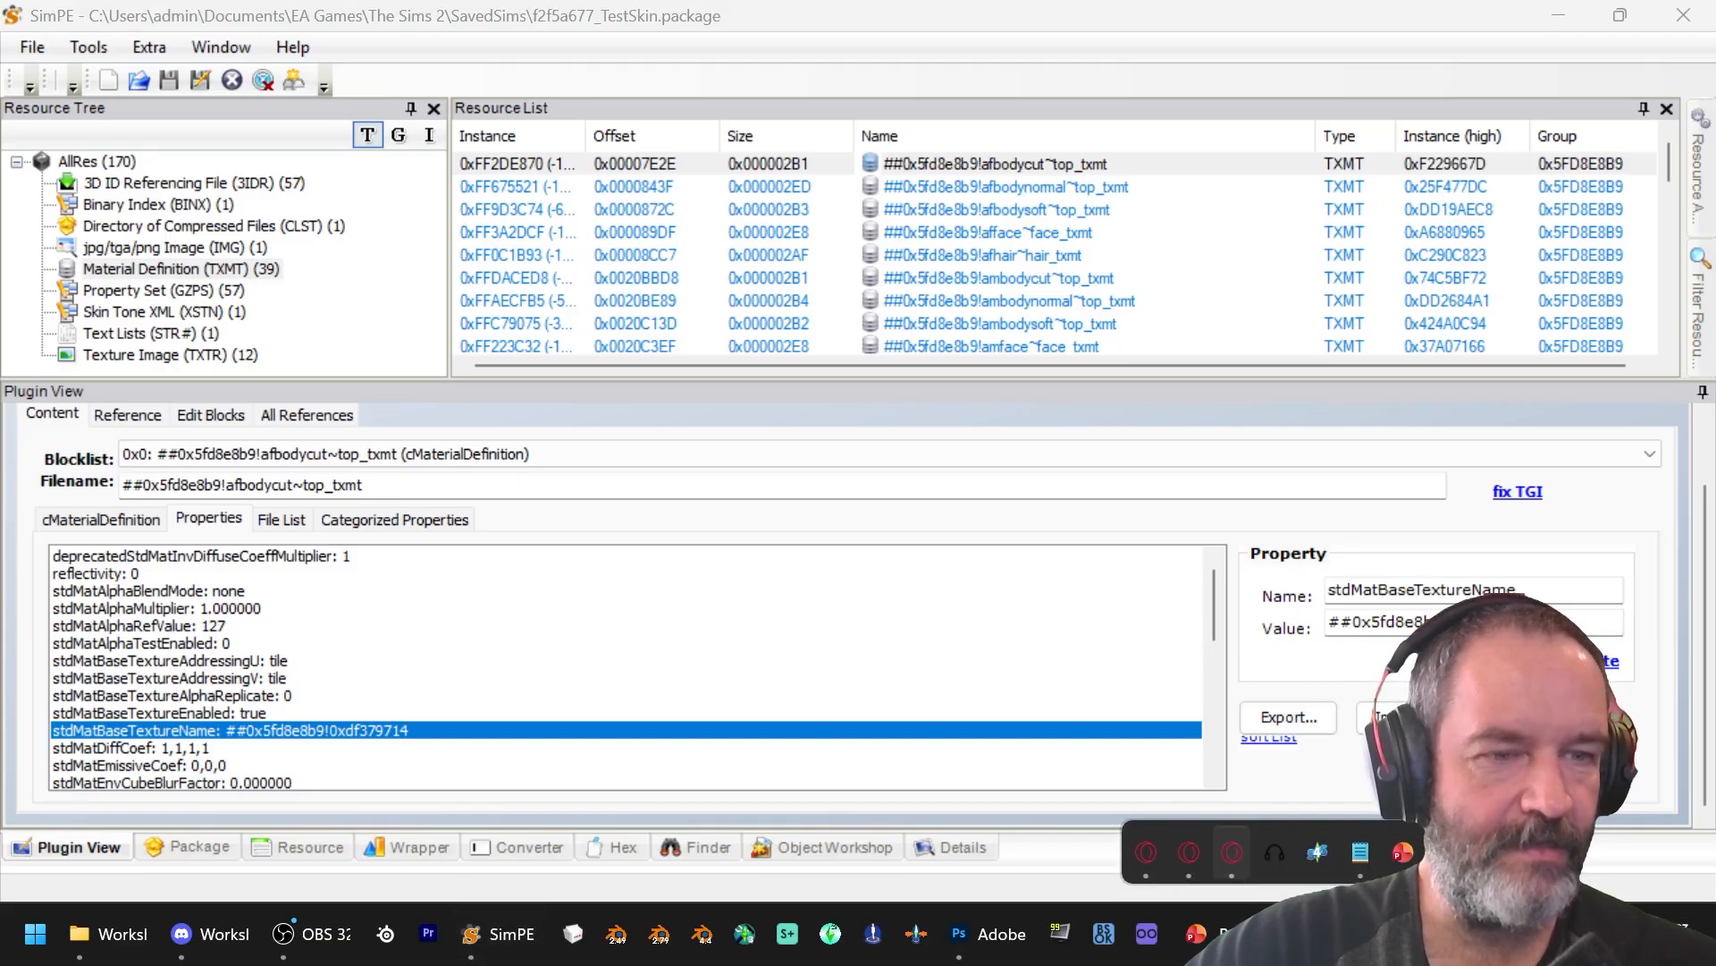
pyautogui.click(1366, 852)
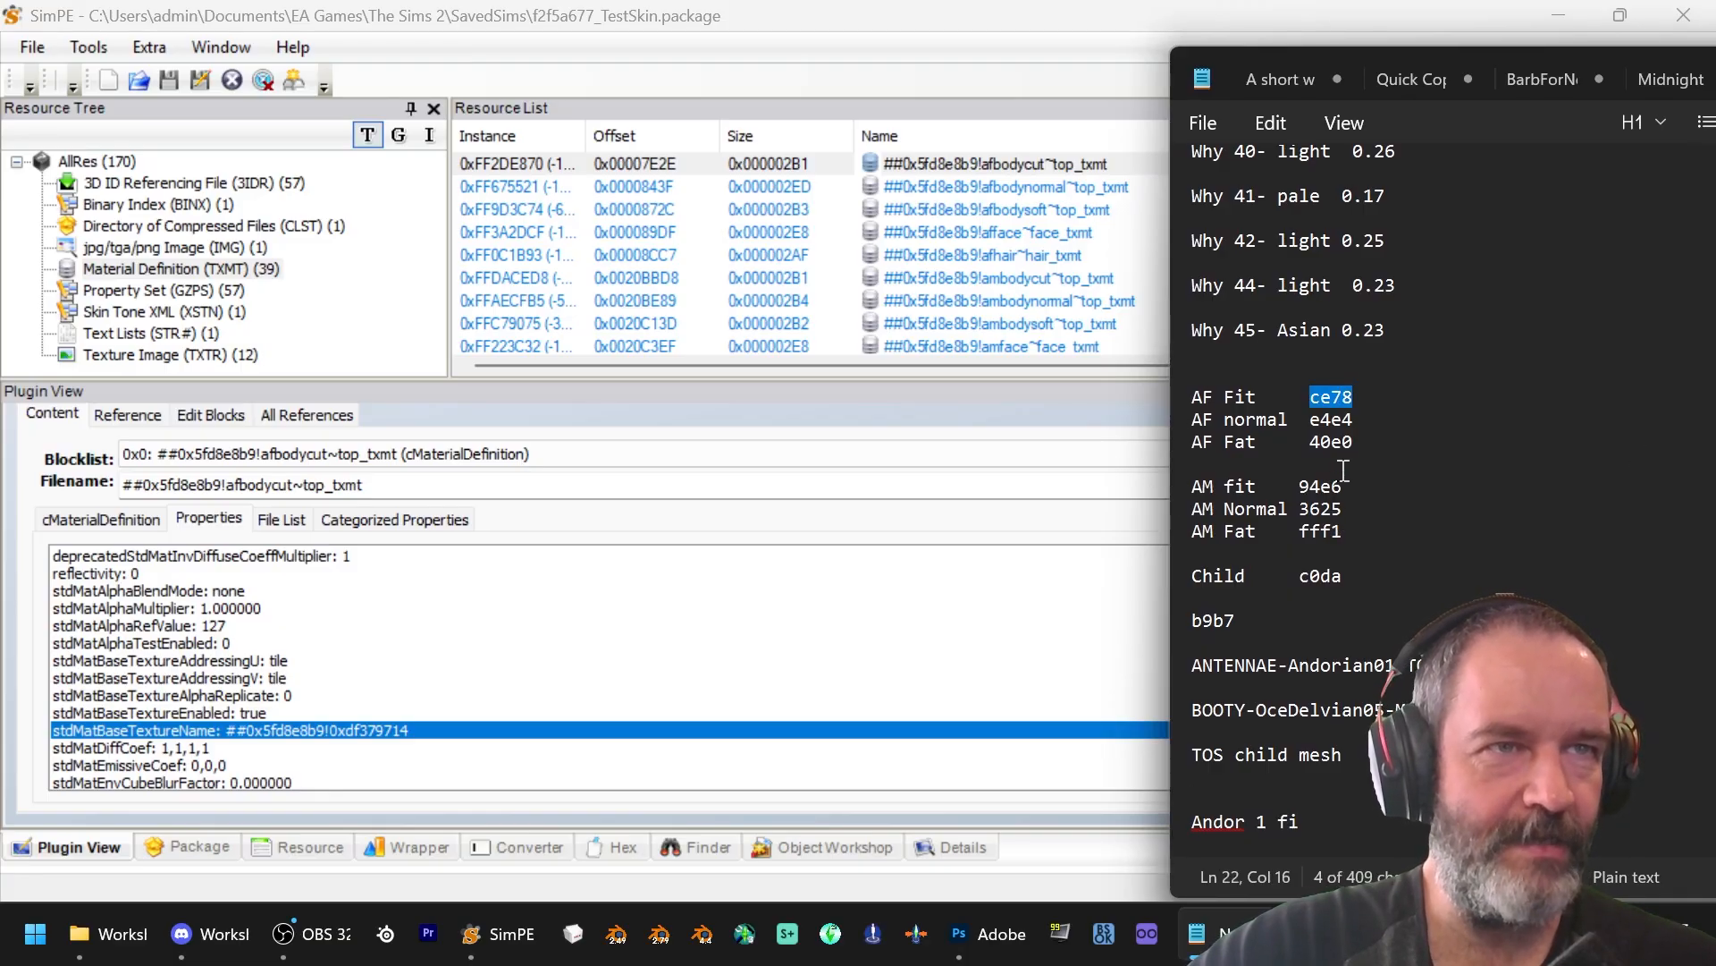
pyautogui.click(1017, 190)
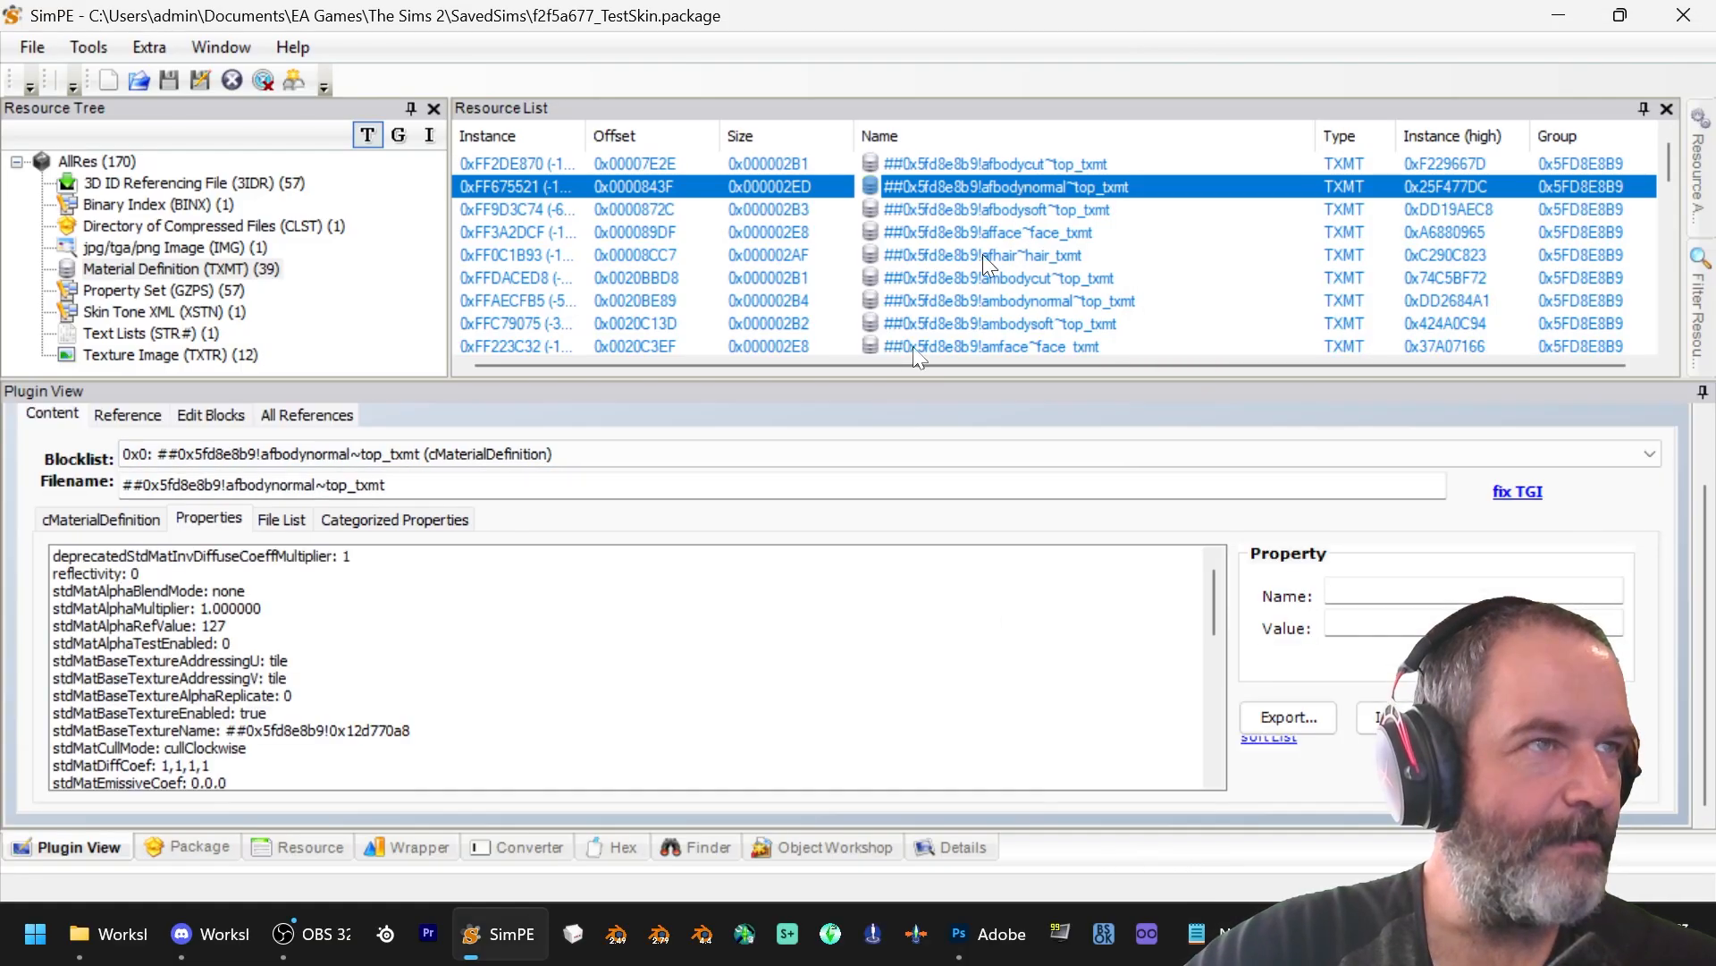
pyautogui.click(414, 731)
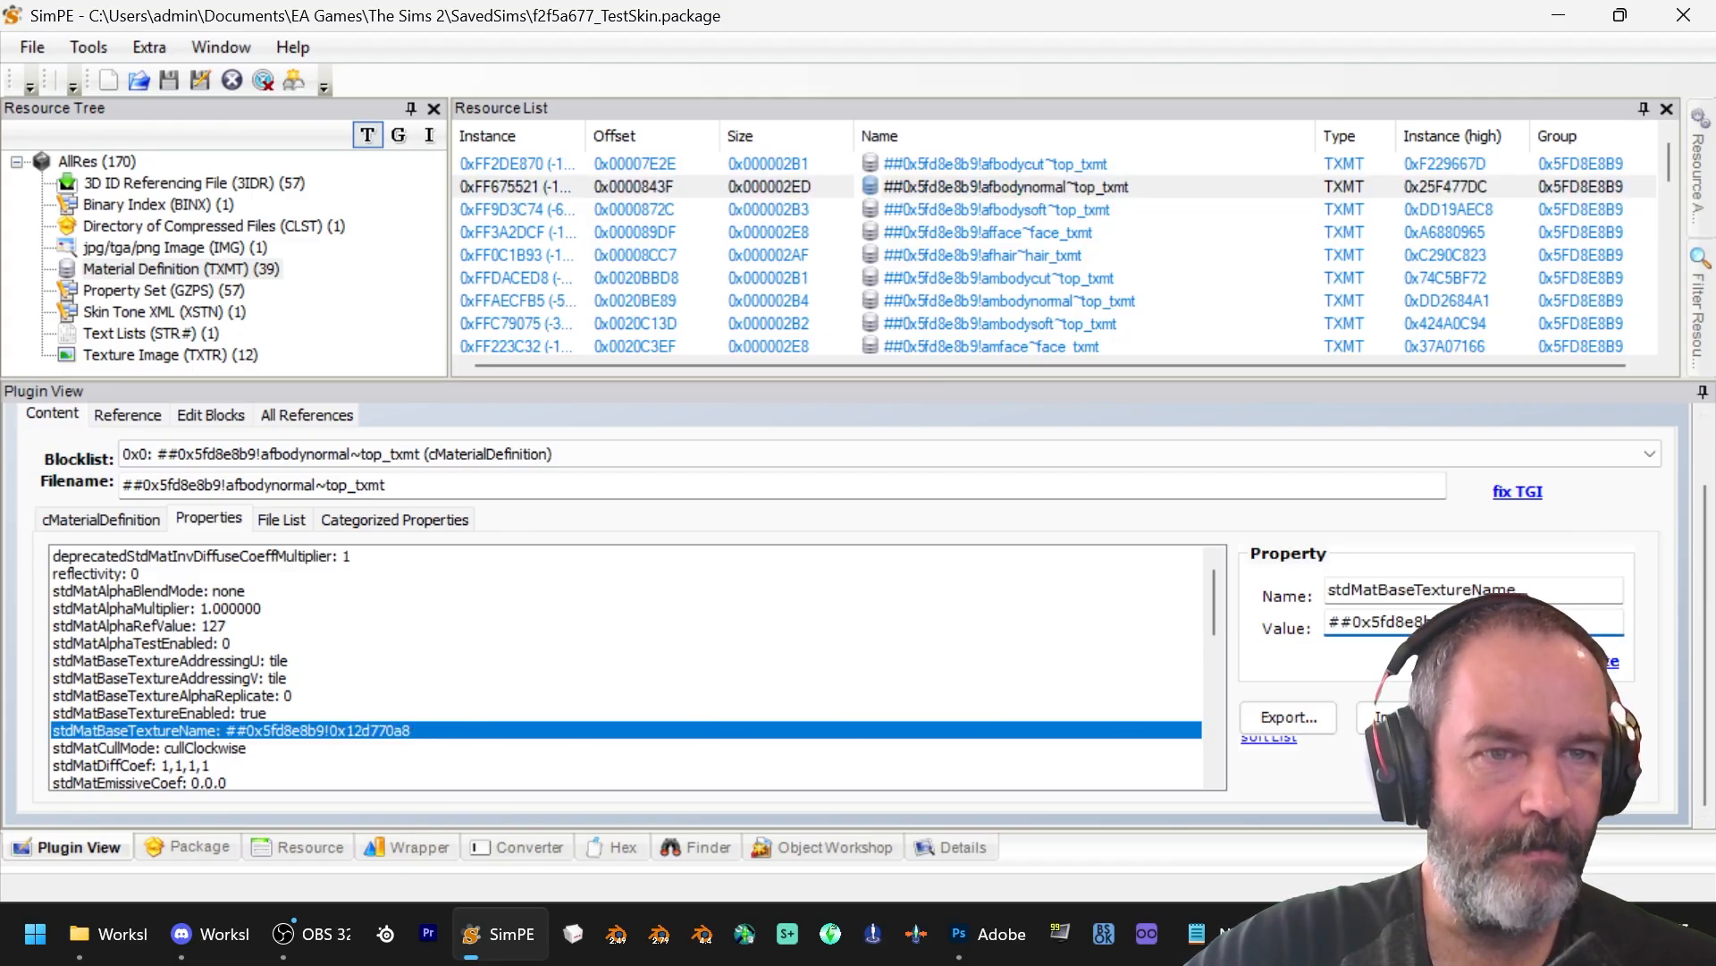
pyautogui.hotkey('alt', 'Tab')
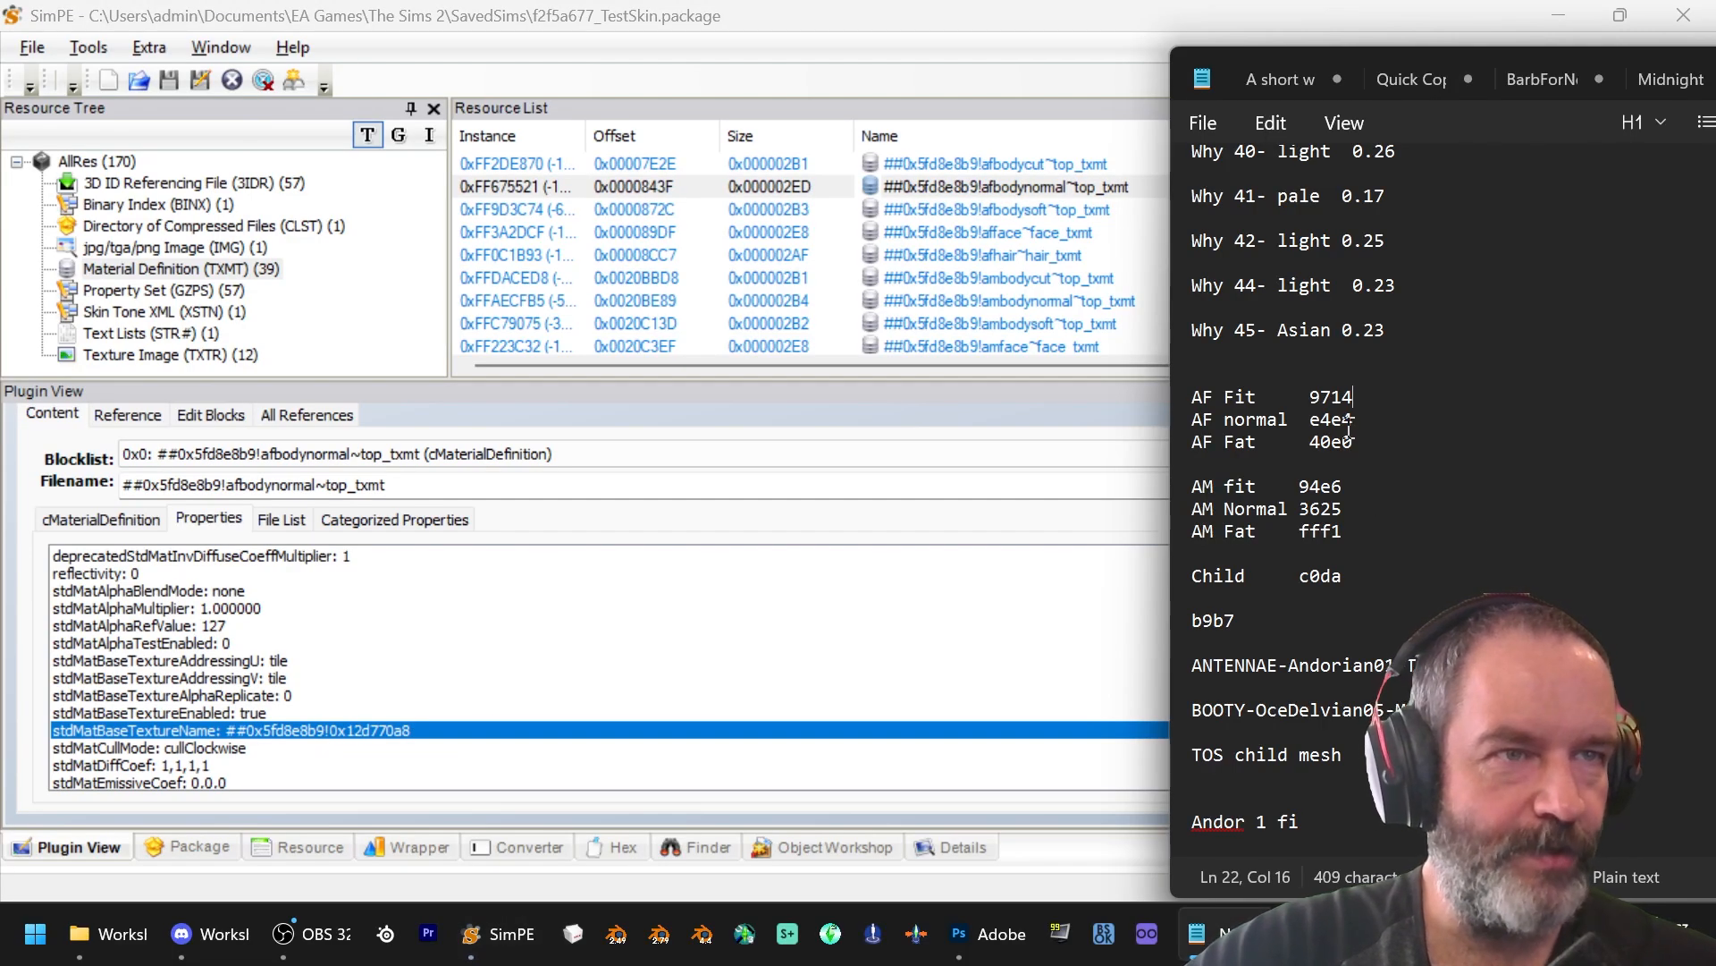
# Step: Look up the base texture name of the afbodysoft~top material definition and record ef0cf for AF Fat in the notes
pyautogui.click(1015, 211)
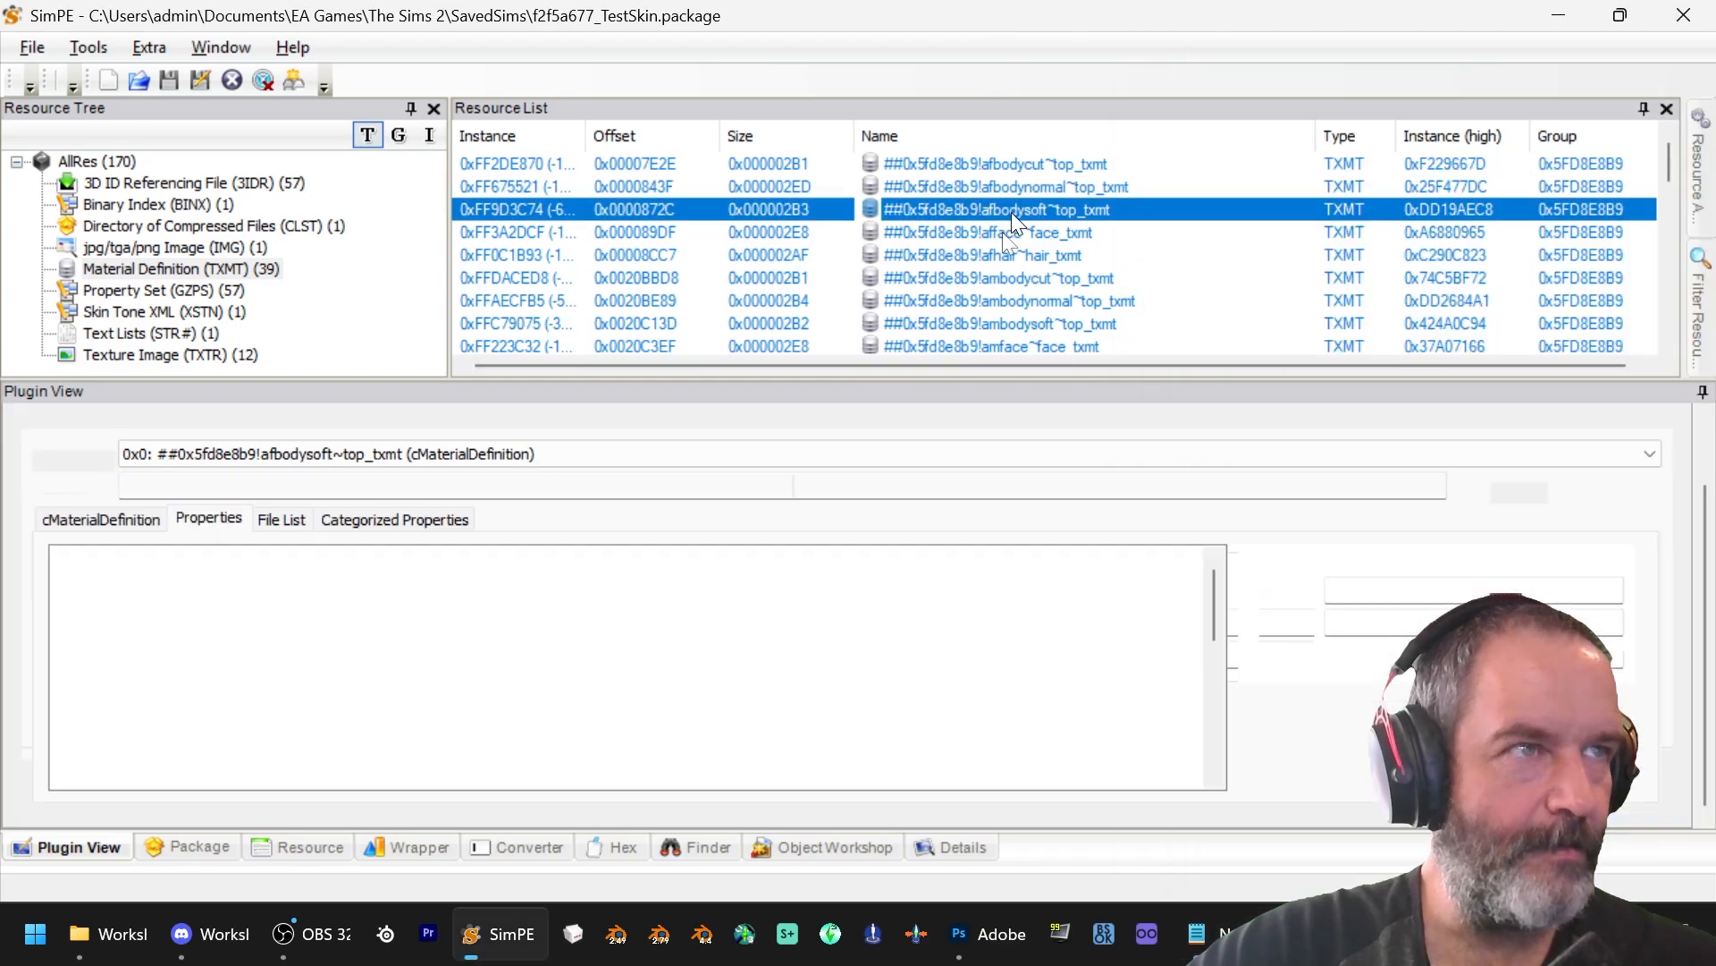
pyautogui.click(451, 731)
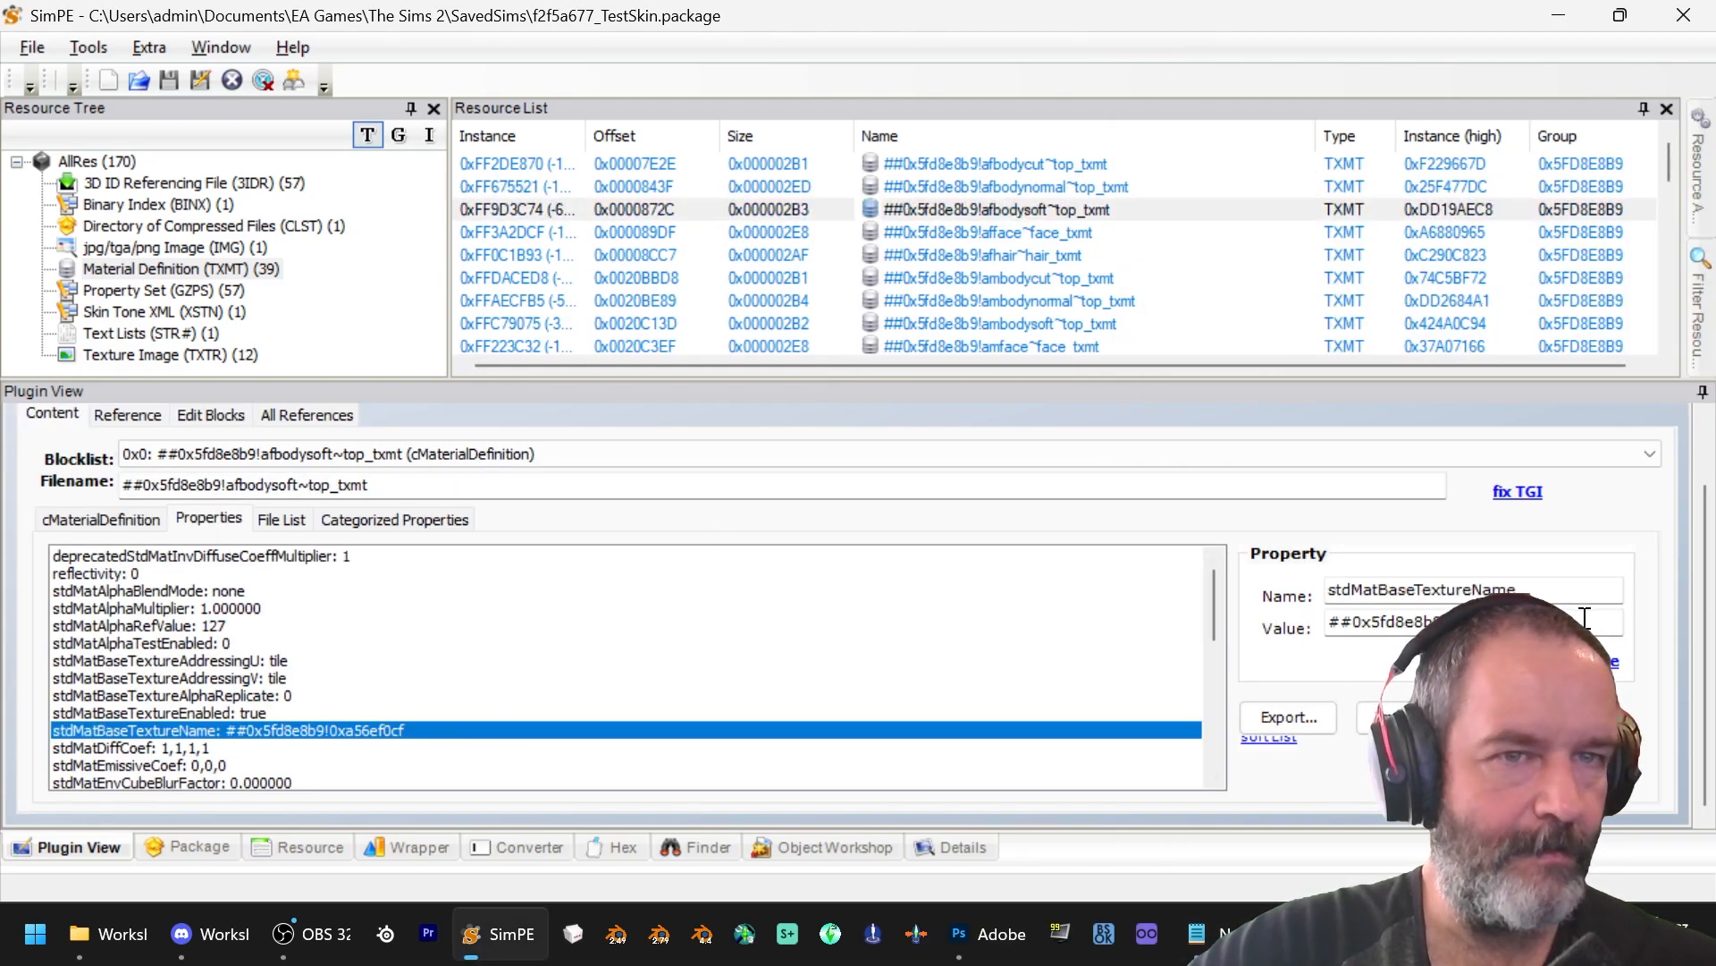
pyautogui.hotkey('alt', 'Tab')
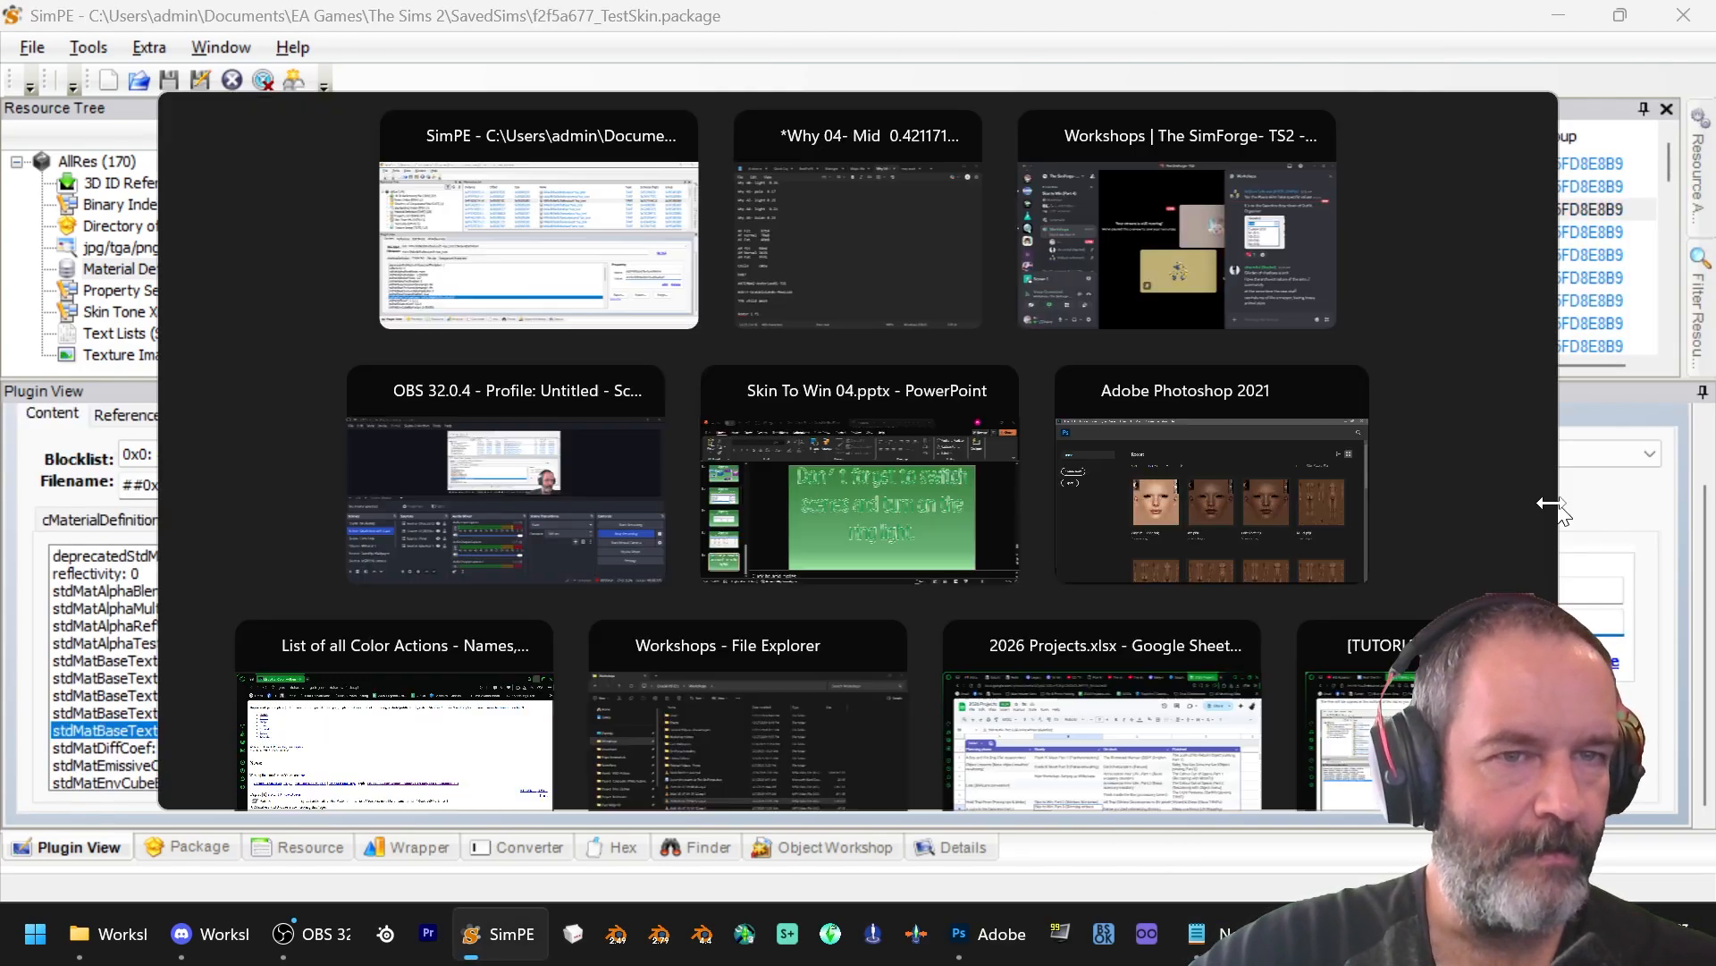
pyautogui.doubleClick(1345, 442)
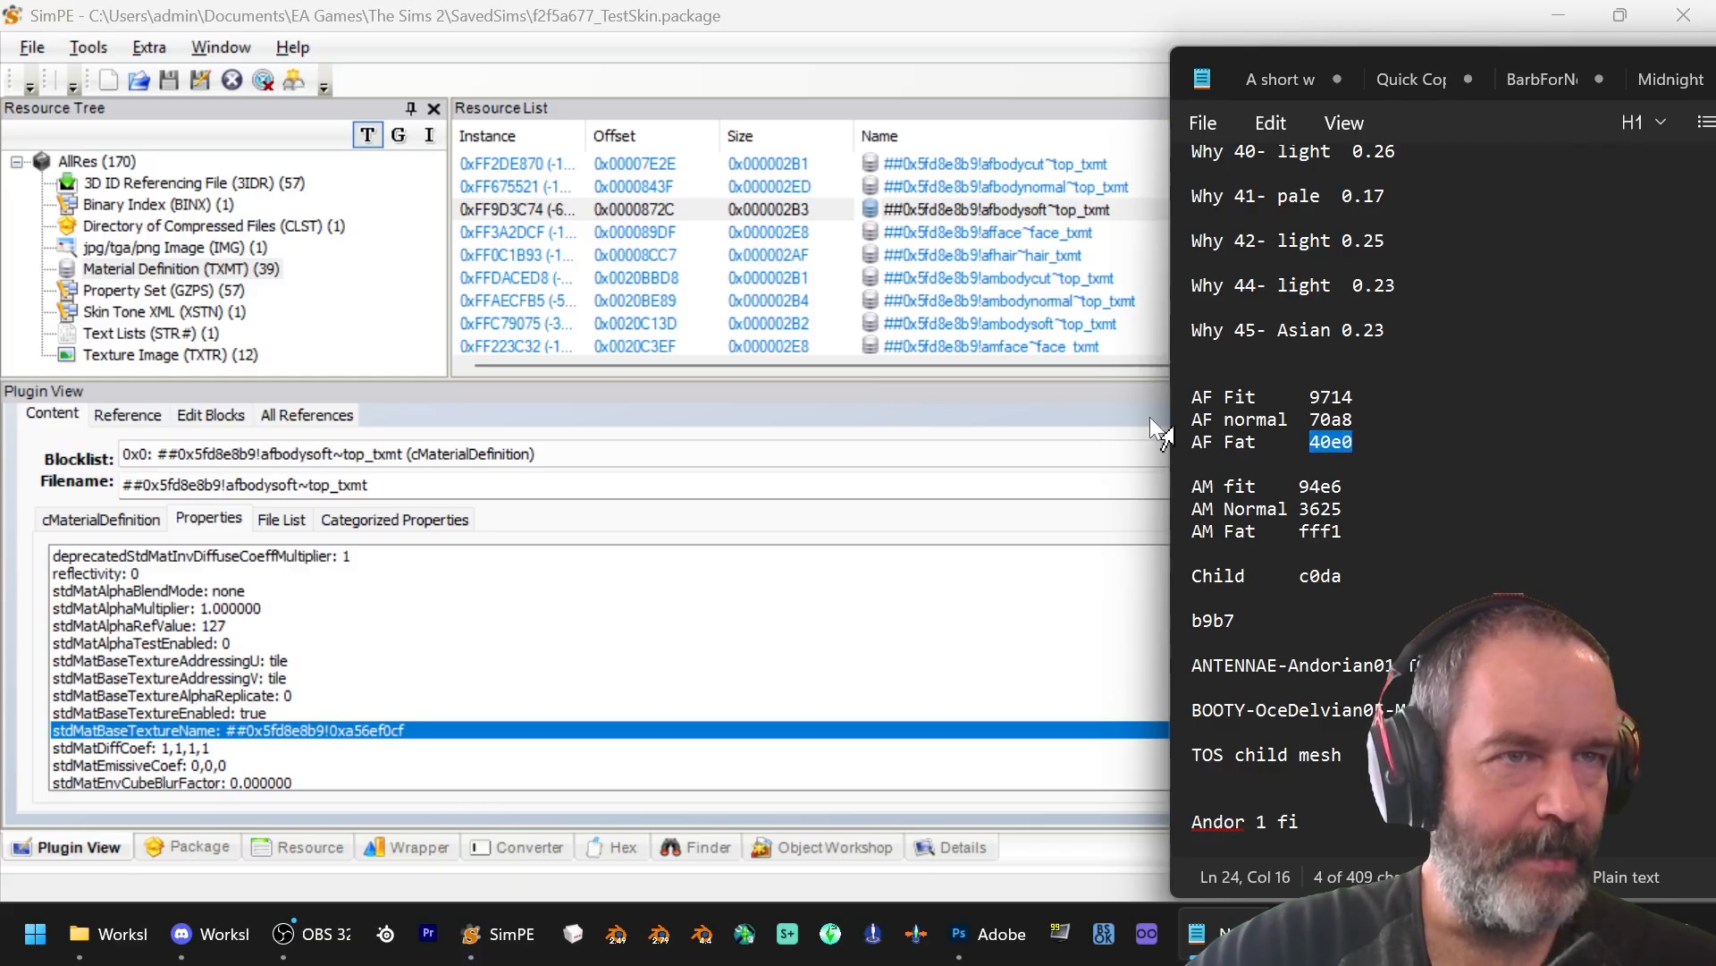
pyautogui.write('ef0cf')
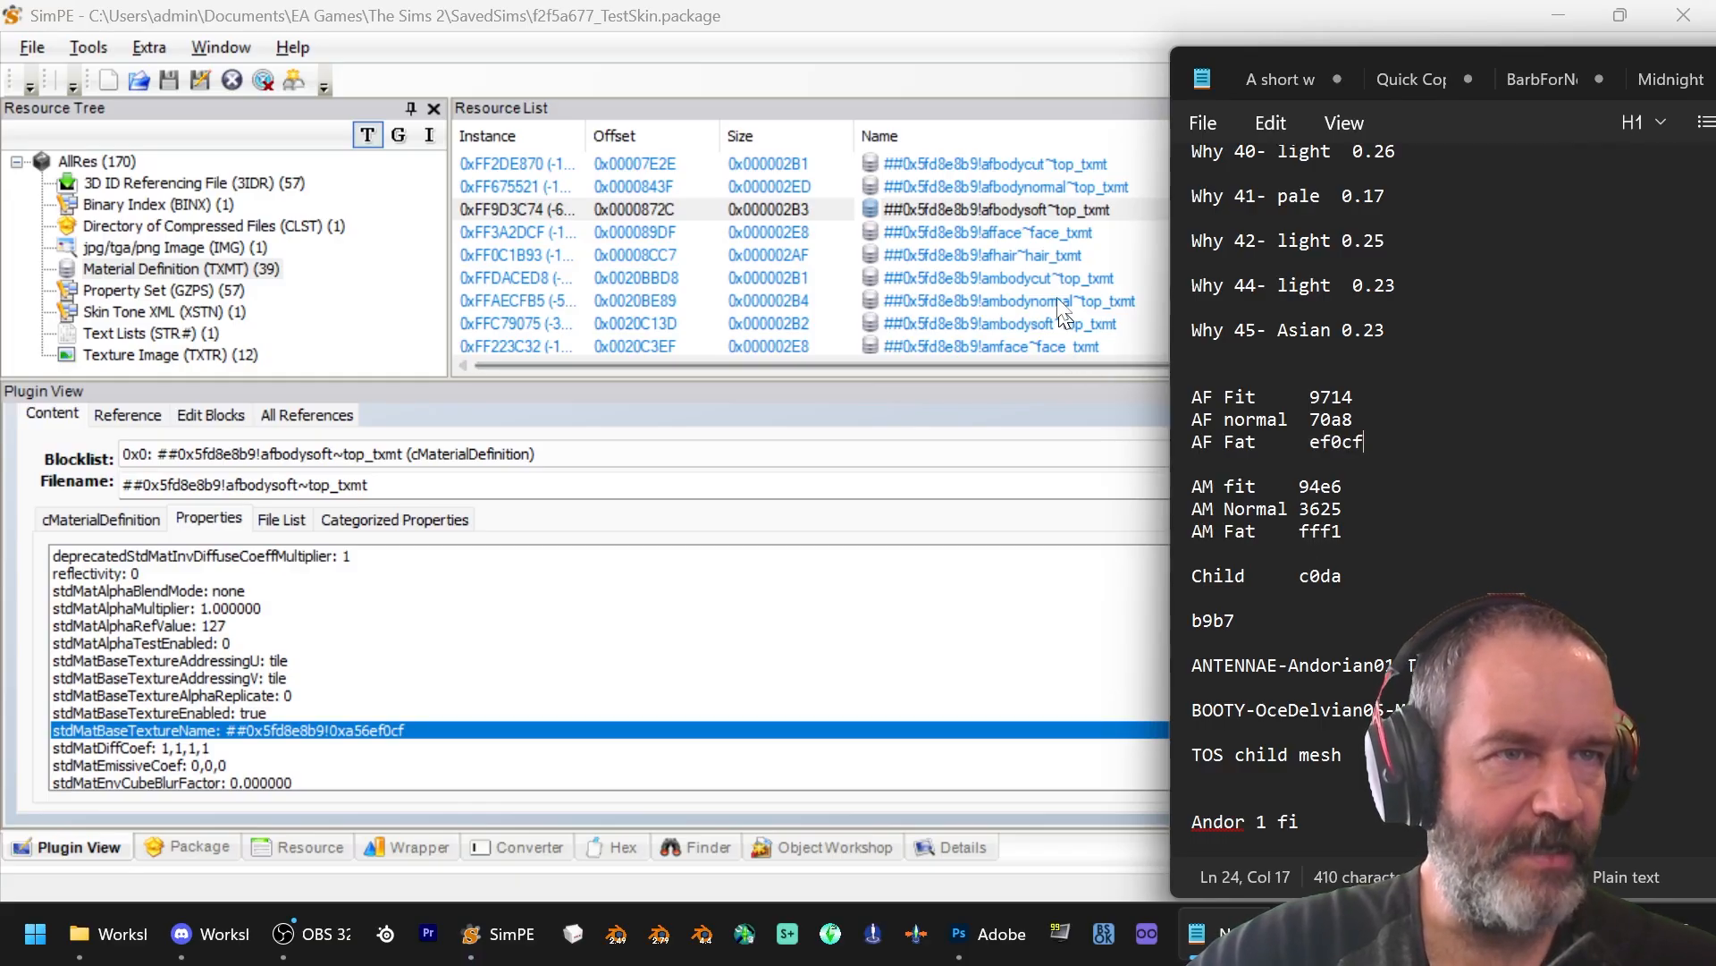
# Step: Look up the base texture name of the ambodycut~top material definition and record 64b9 for AM fit in the notes
pyautogui.click(1068, 238)
pyautogui.click(1068, 277)
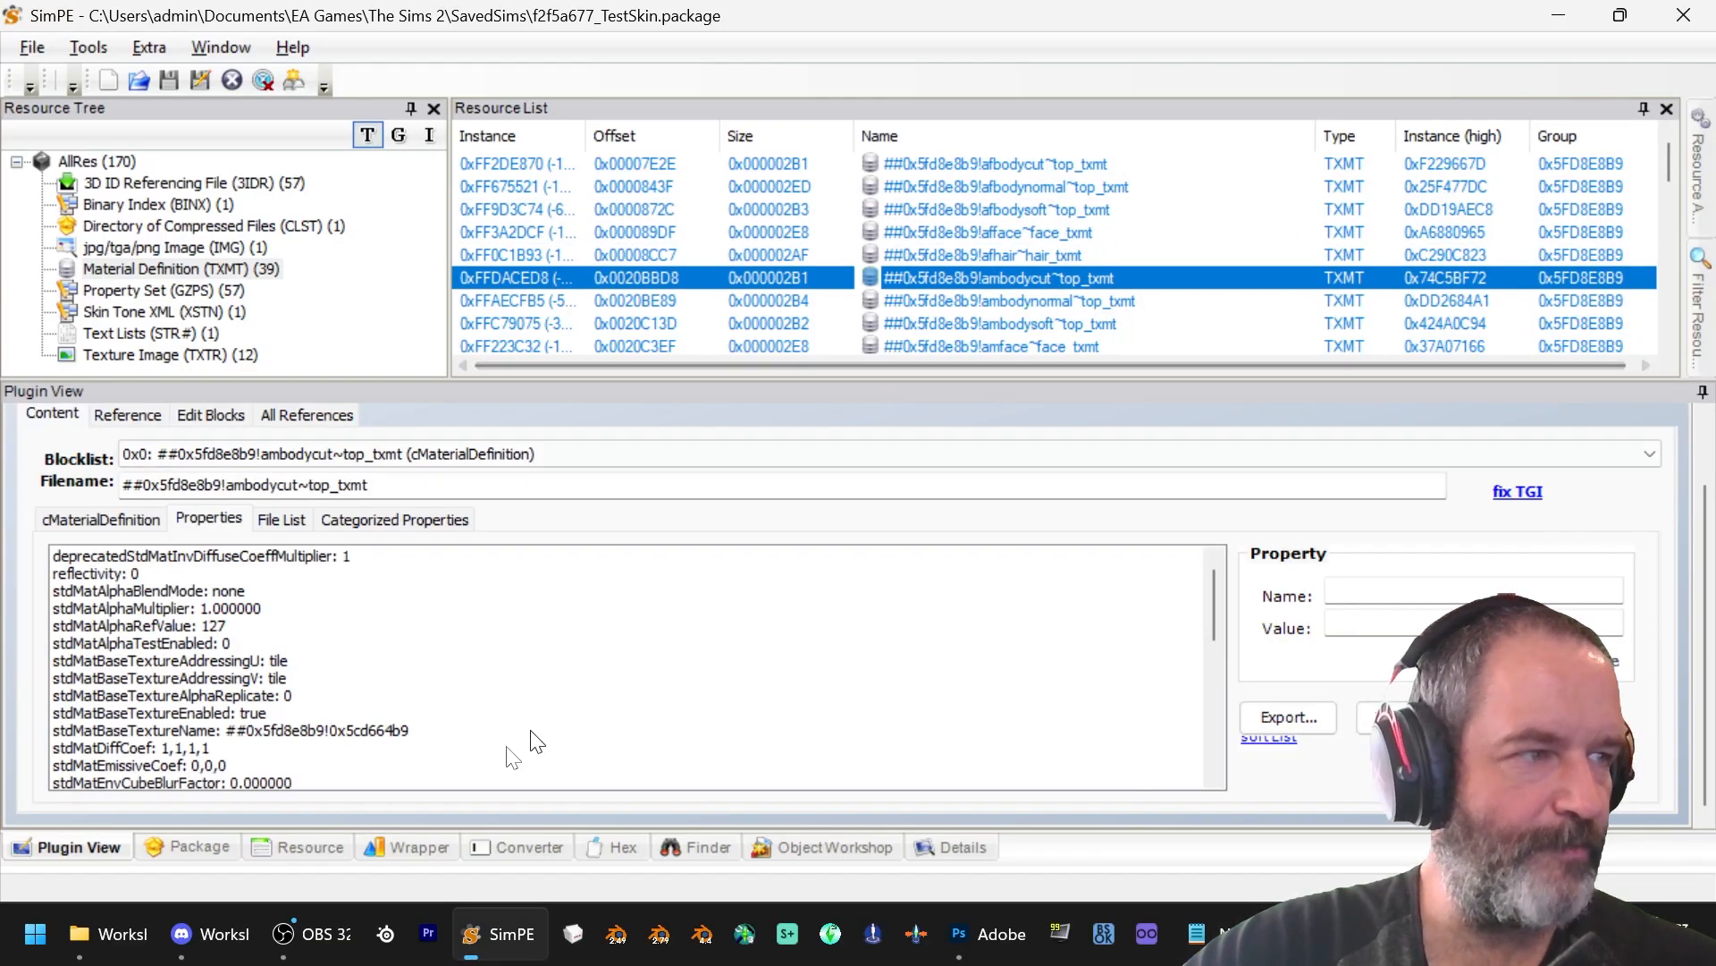
pyautogui.click(347, 731)
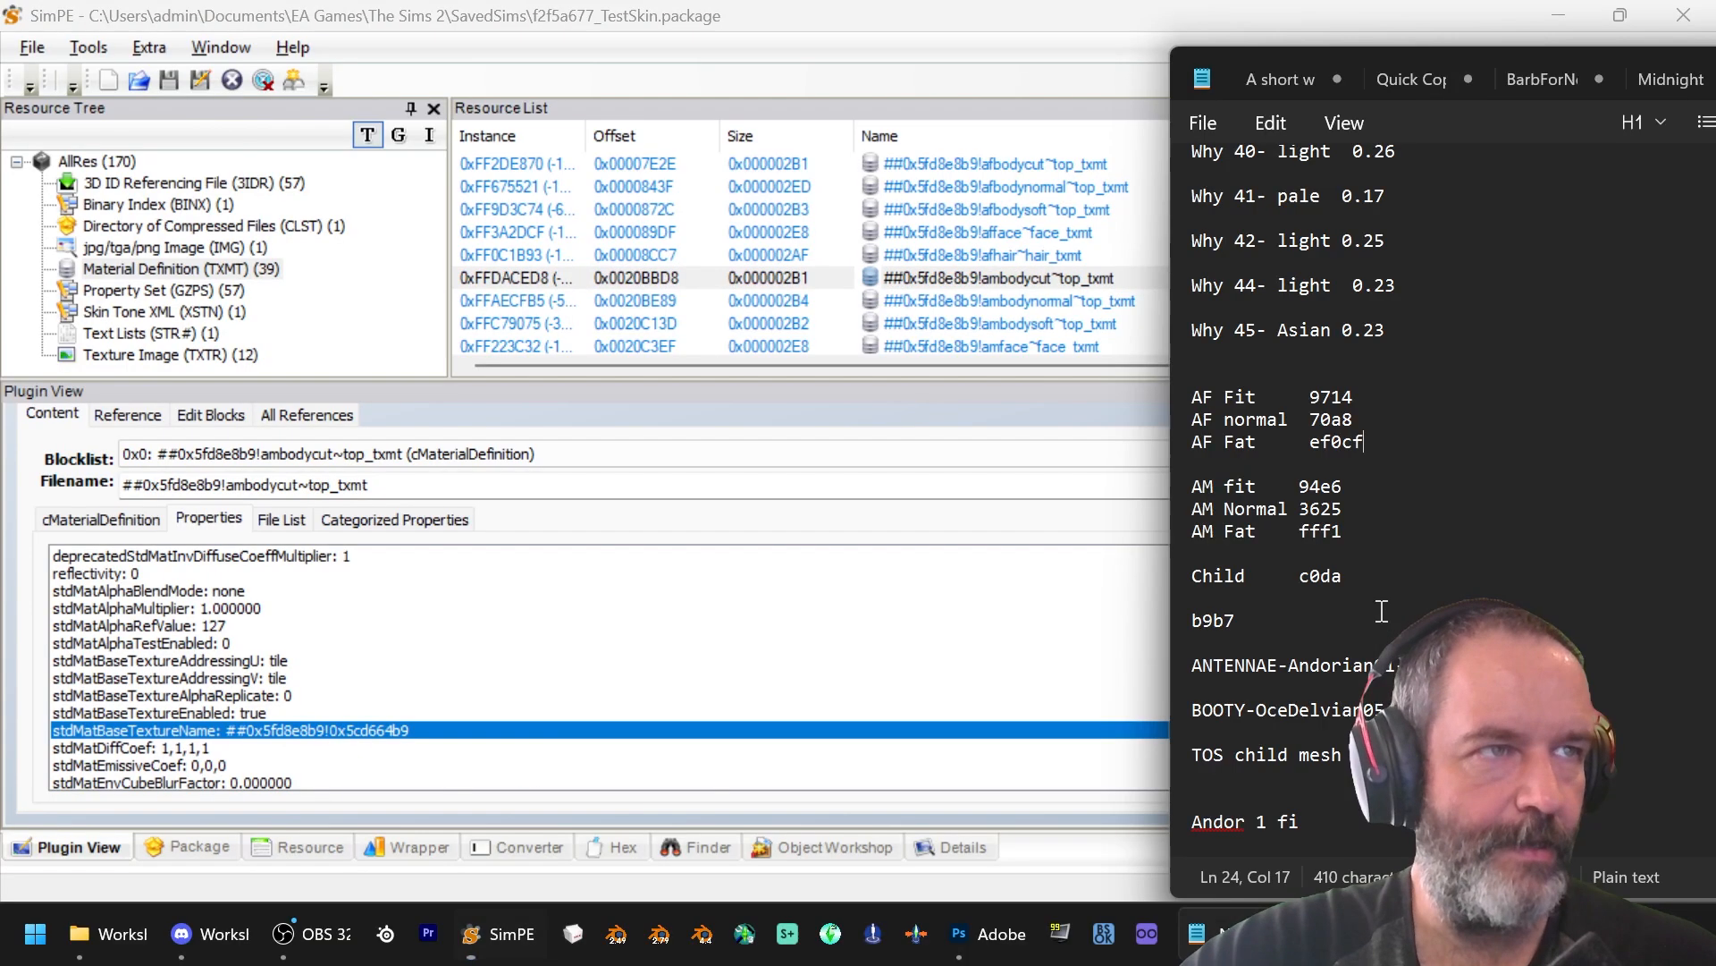
pyautogui.hotkey('alt', 'Tab')
pyautogui.doubleClick(1321, 485)
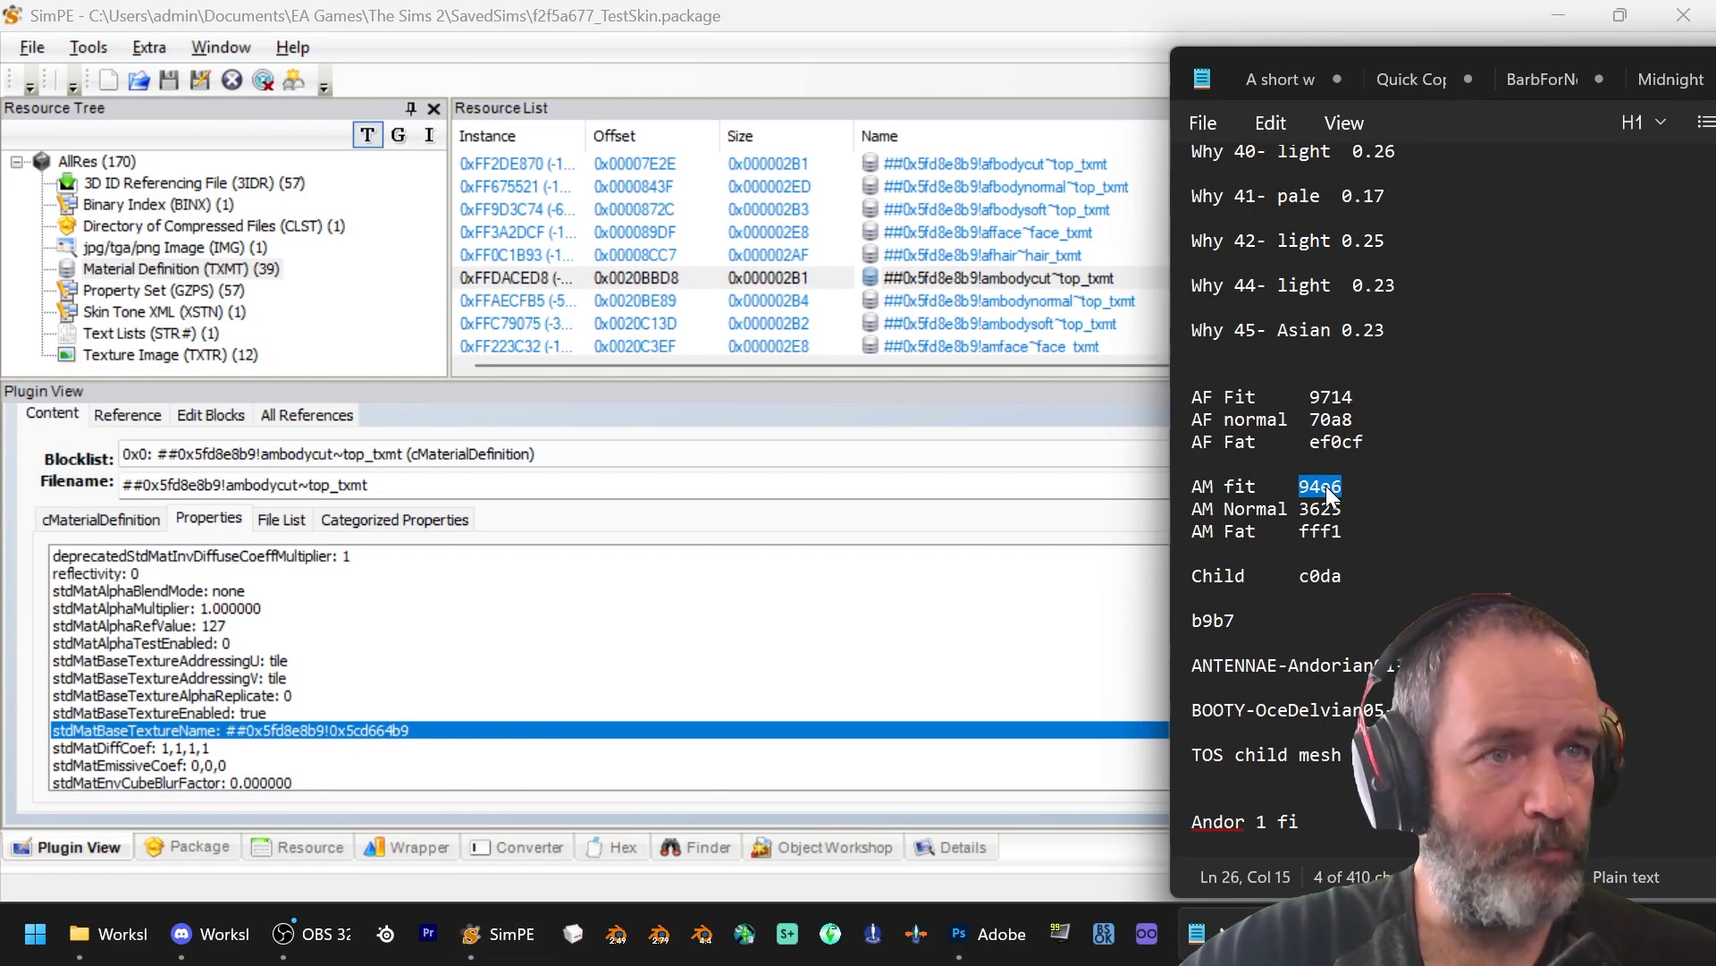
# Step: Look up the base texture name of the ambodynormal~top material definition and record a6a7 for AM Normal in the notes
pyautogui.click(1012, 304)
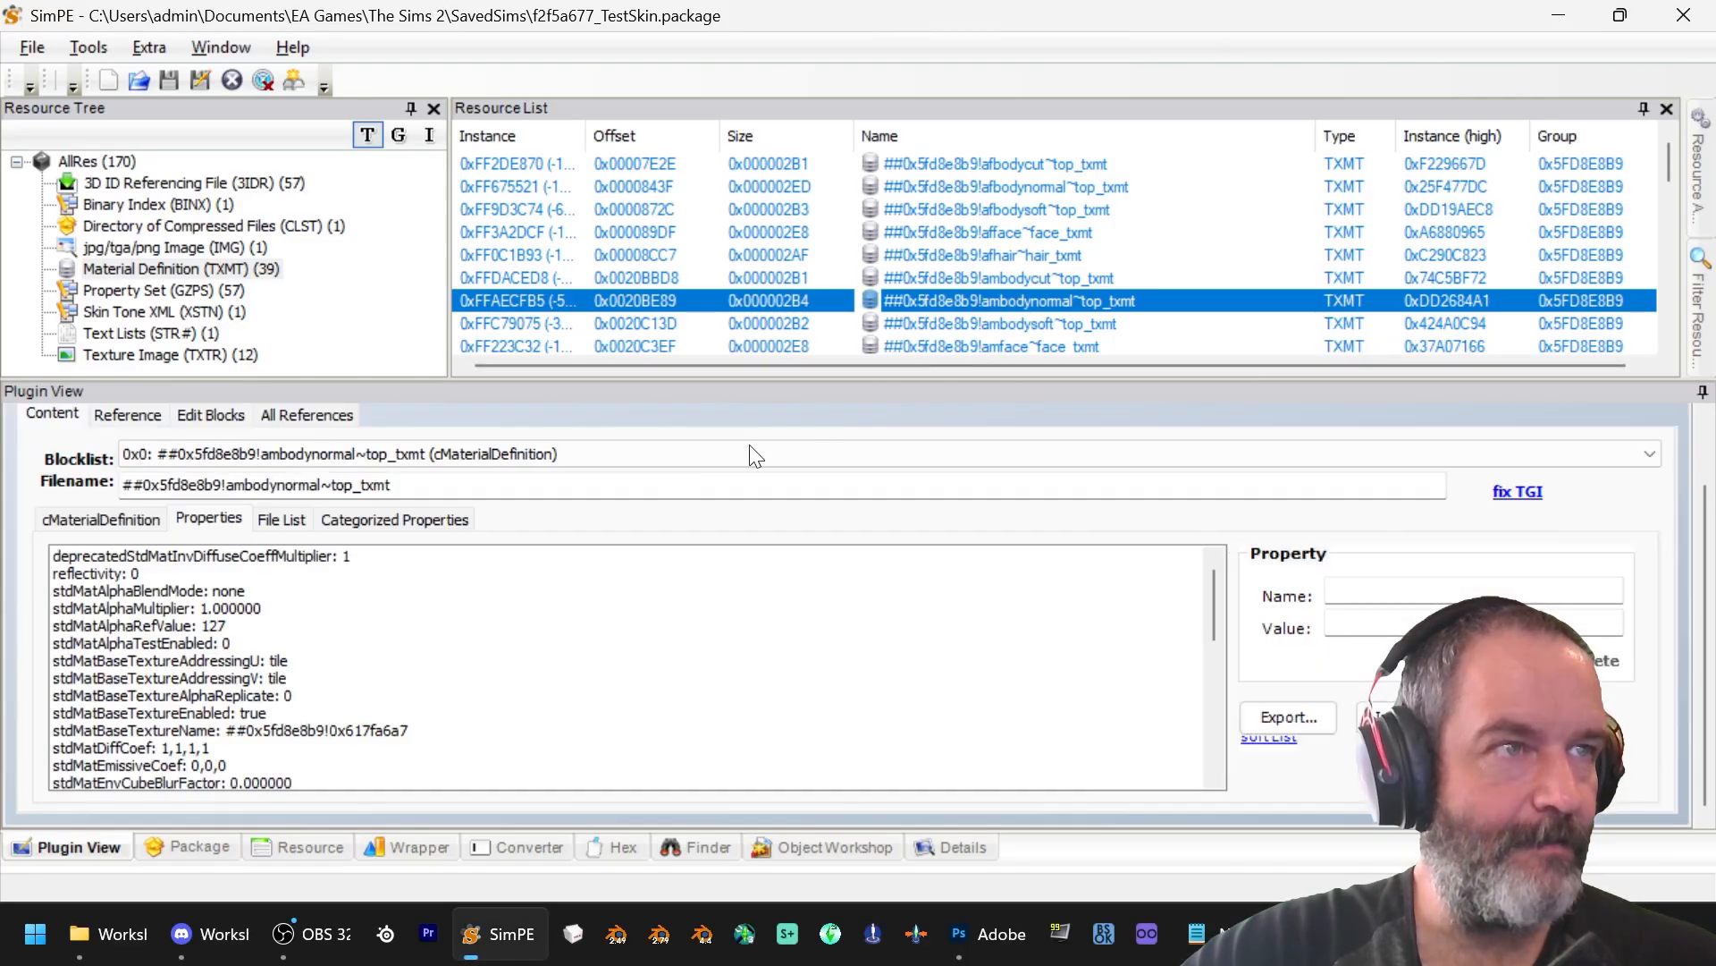
pyautogui.click(398, 731)
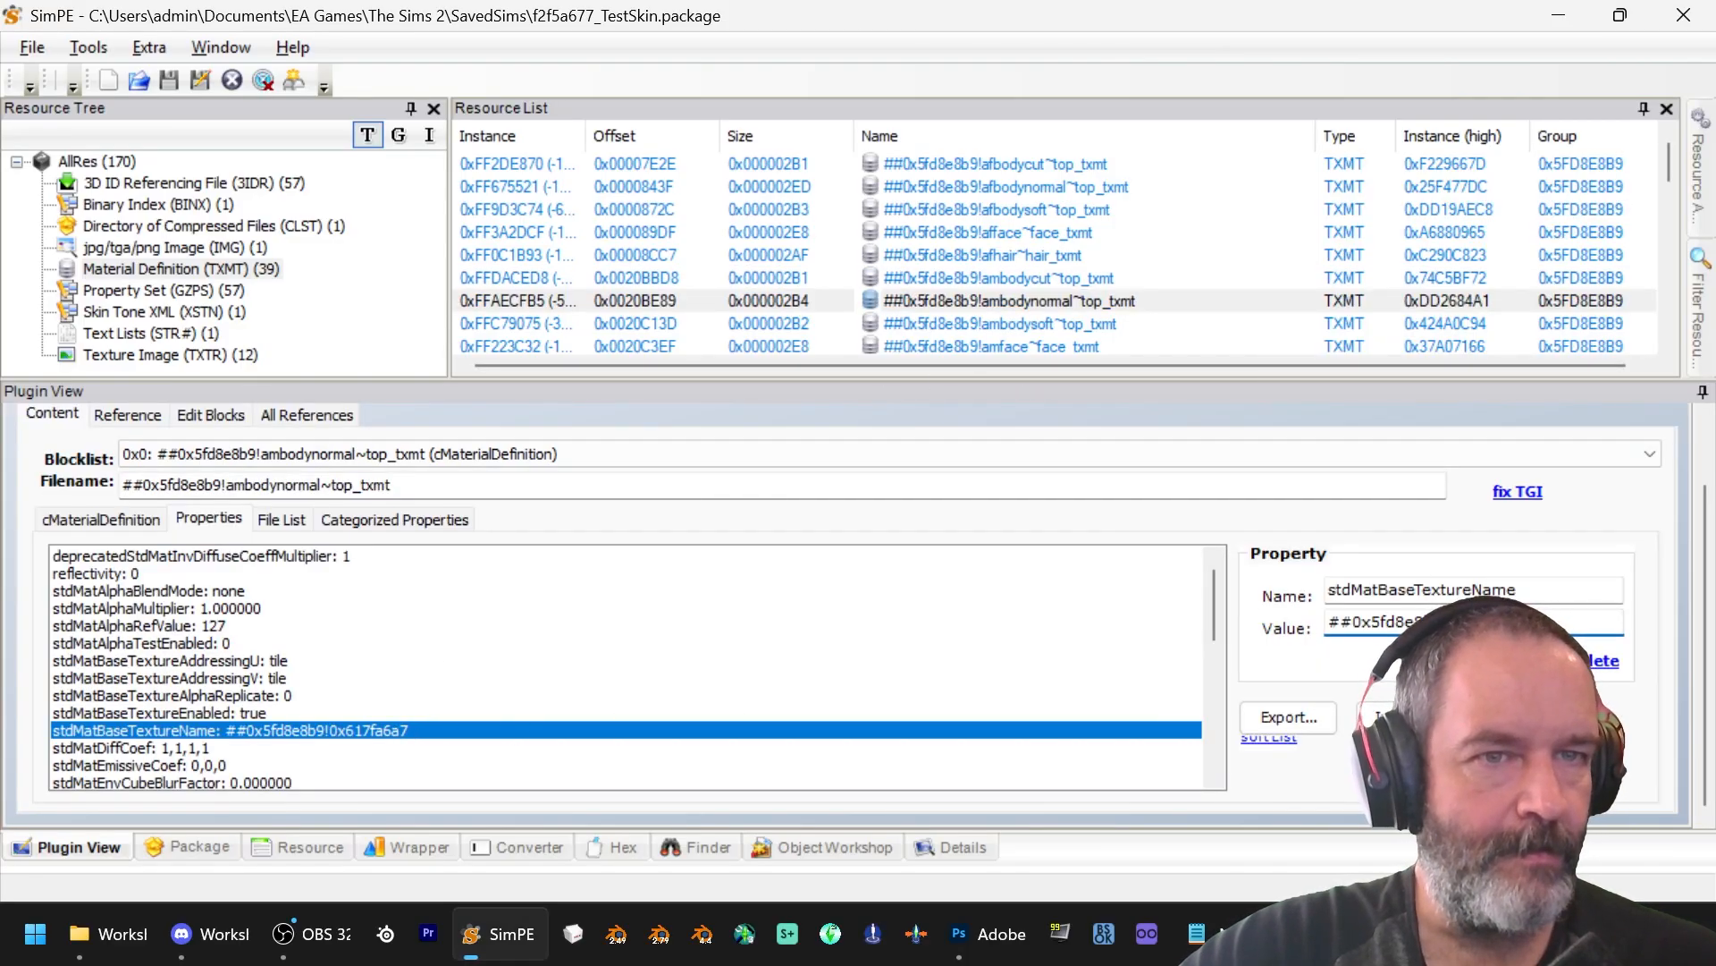
pyautogui.press('alt')
pyautogui.click(1568, 619)
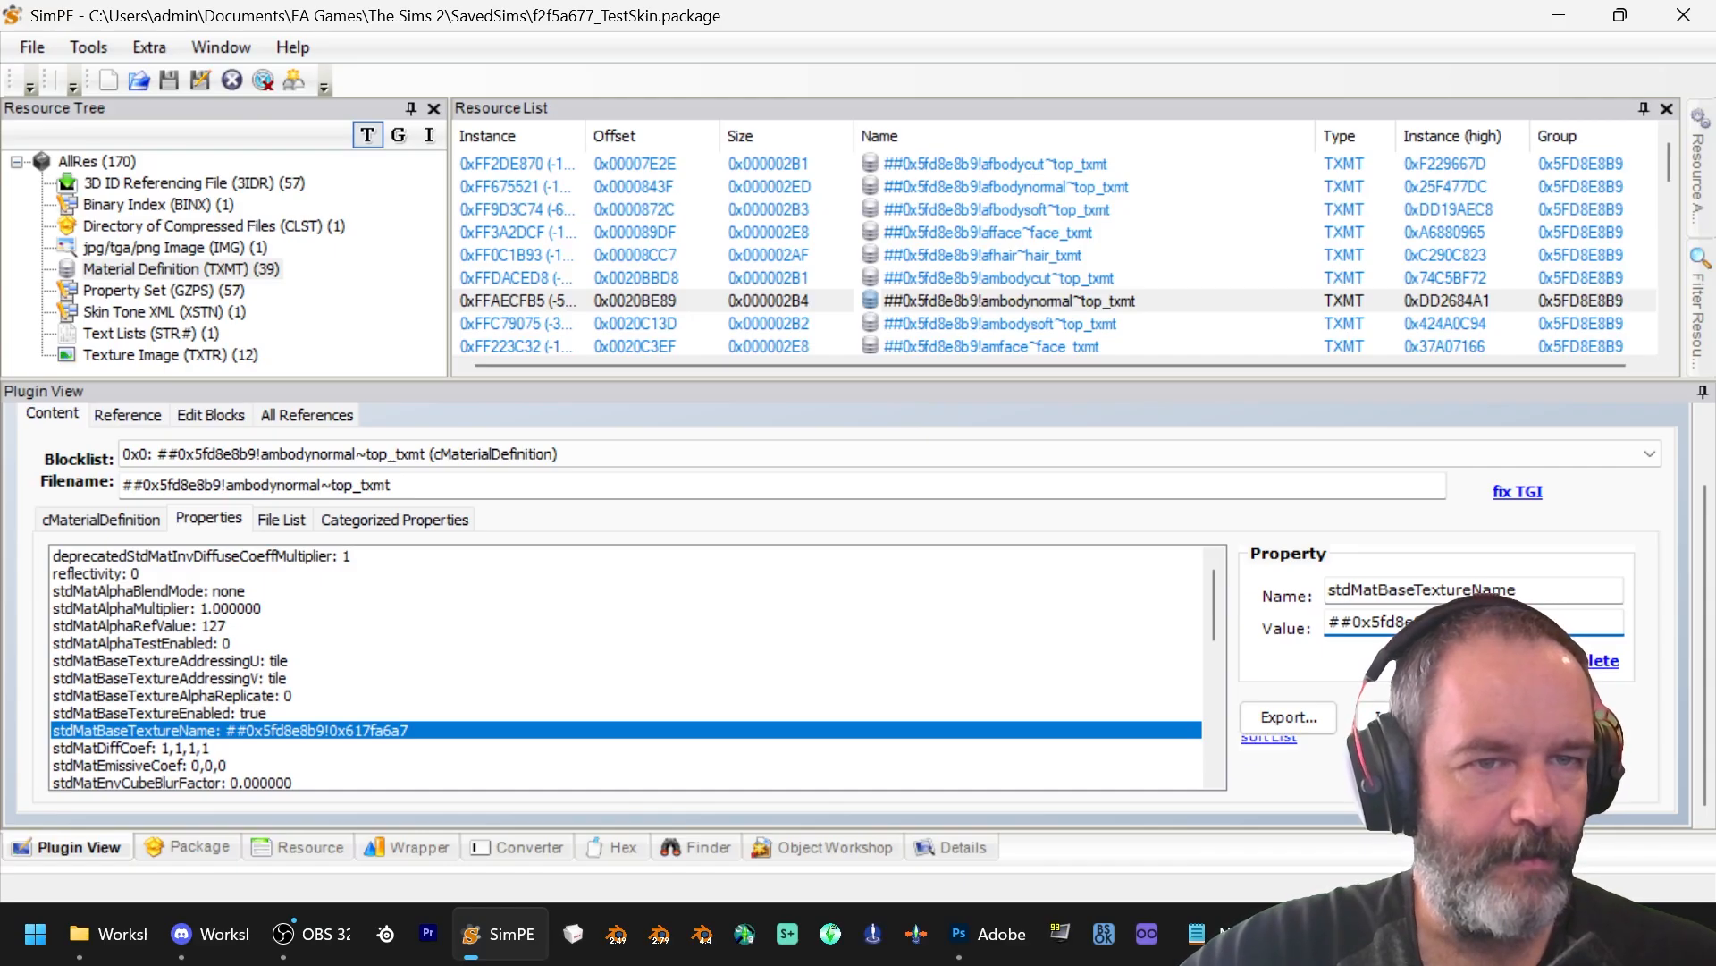
pyautogui.hotkey('alt', 'Tab')
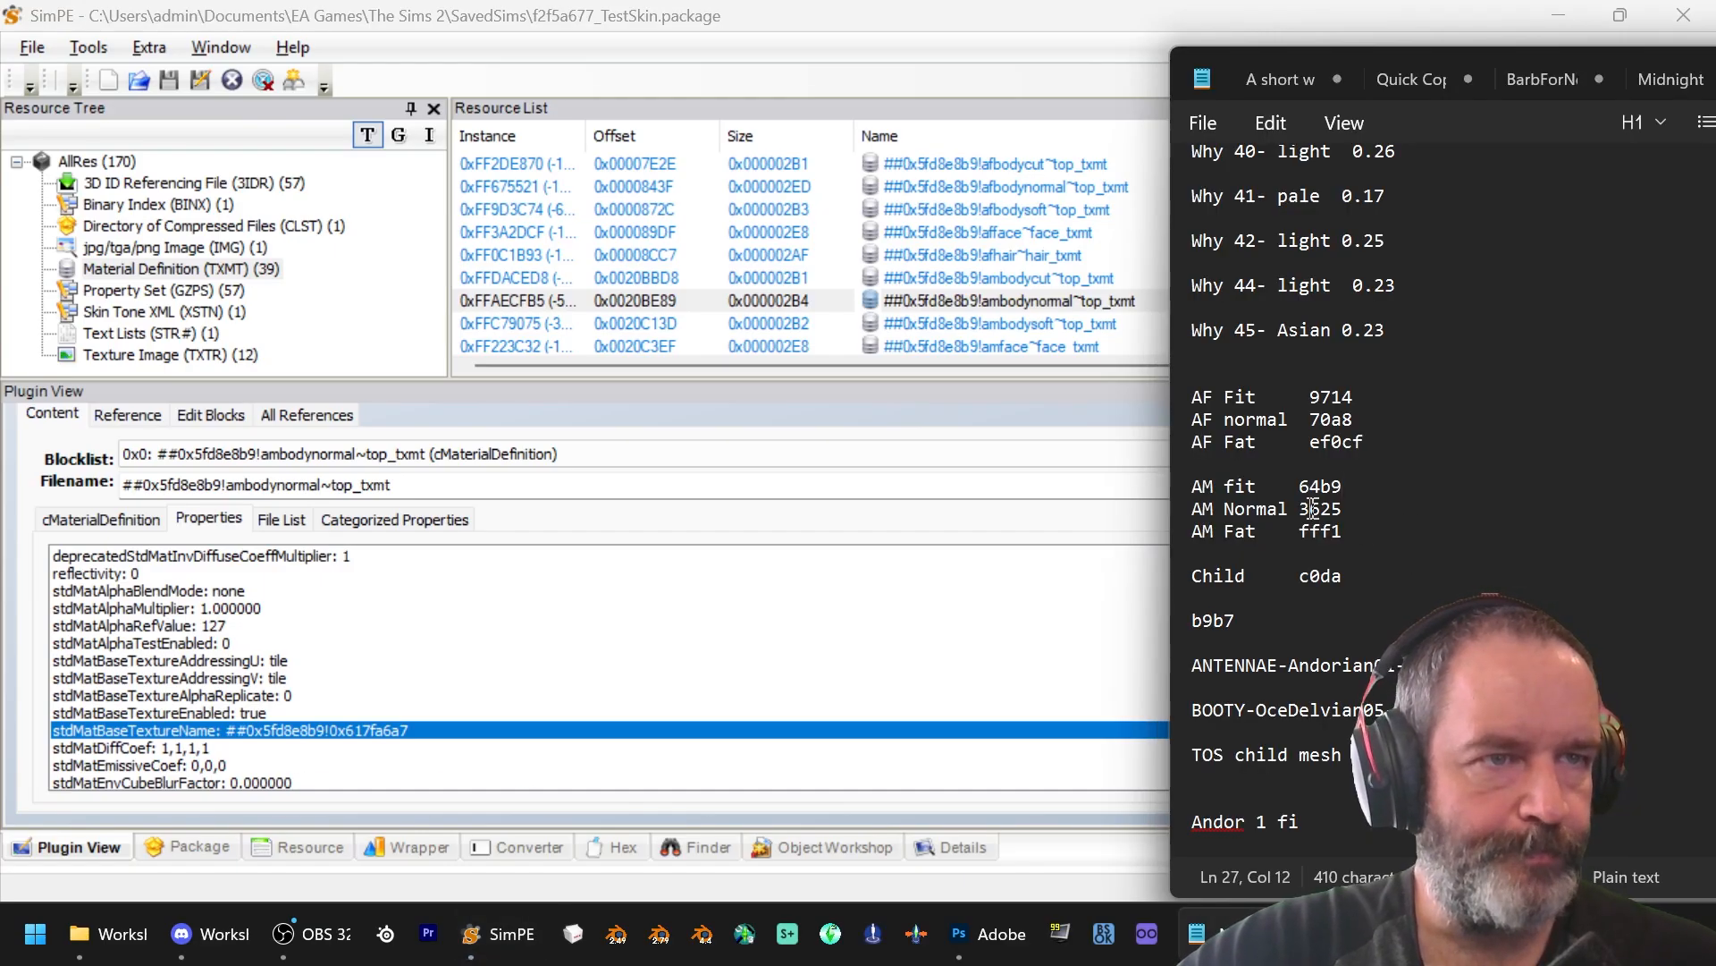
# Step: Look up the base texture name of the ambodysoft~top material definition and record 81d5 for AM Fat in the notes
pyautogui.click(967, 325)
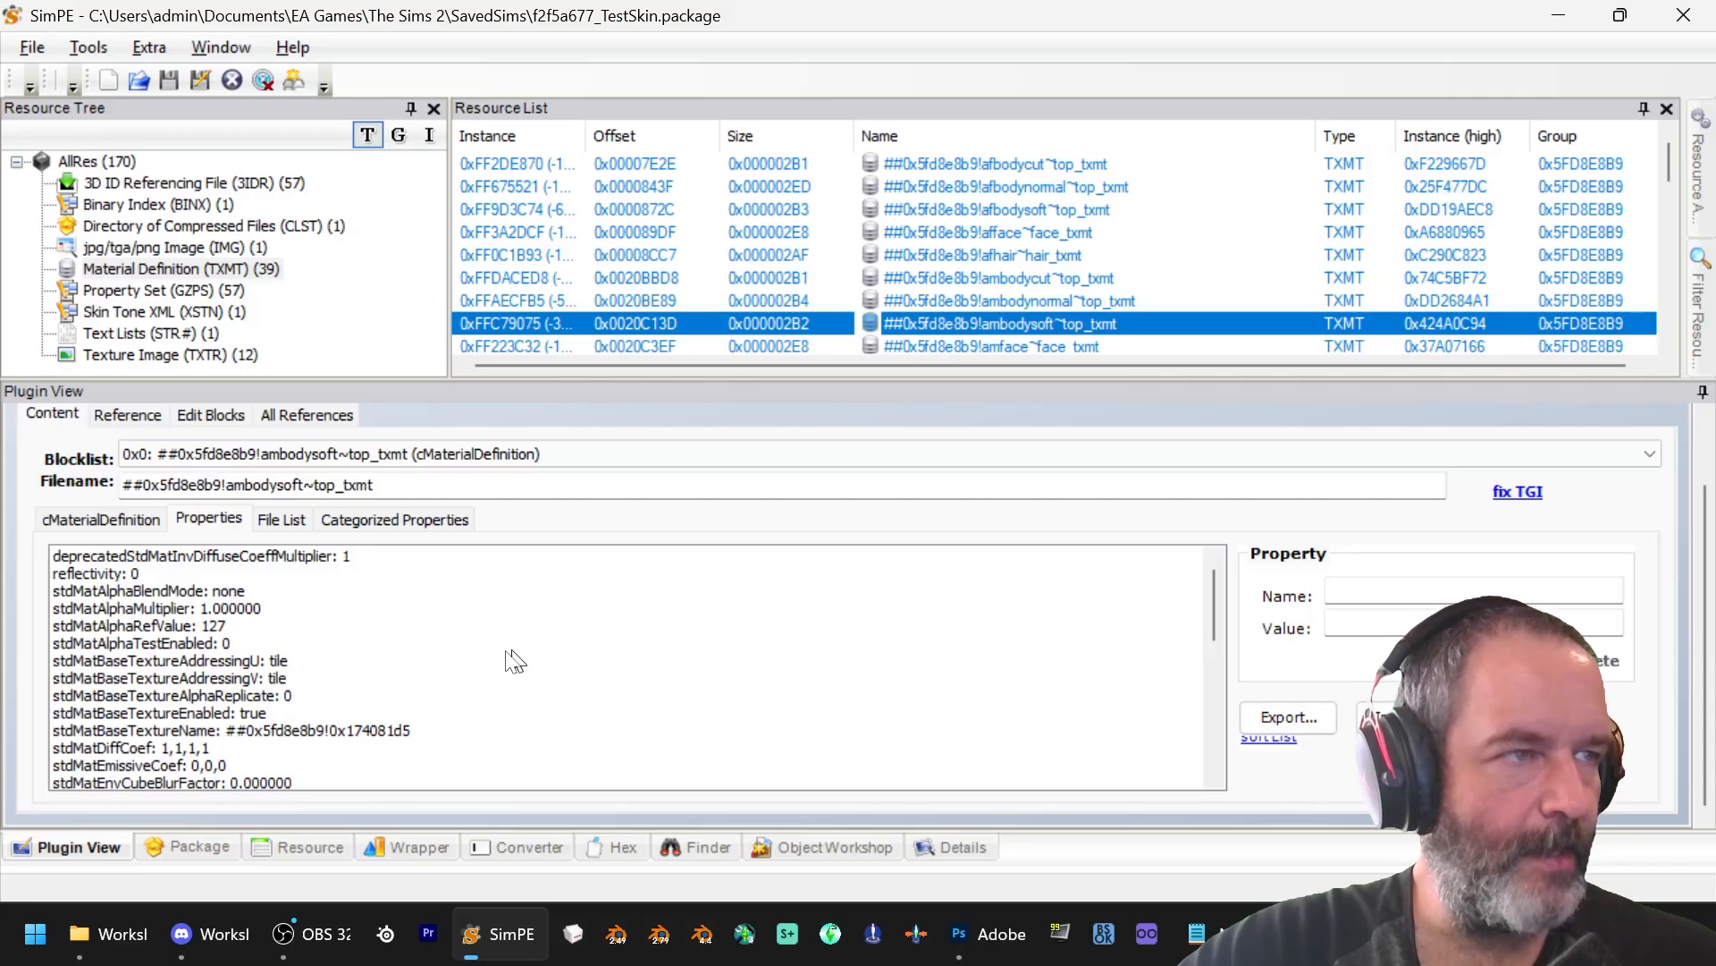
pyautogui.click(433, 730)
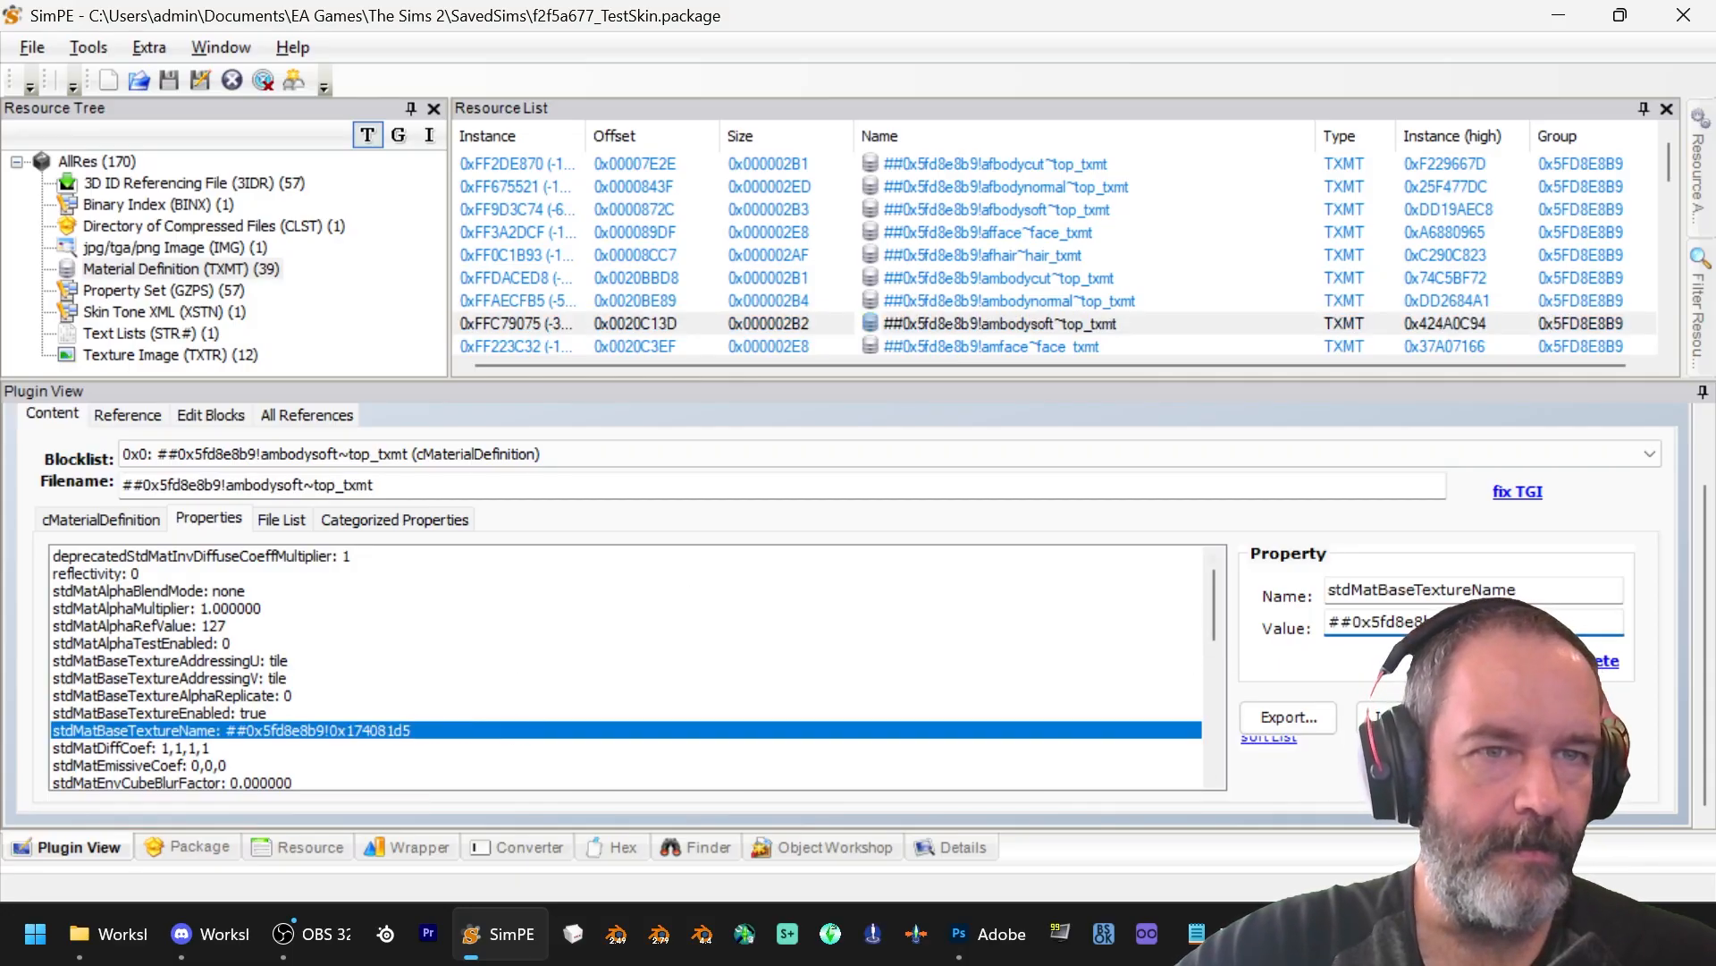
pyautogui.hotkey('alt', 'Tab')
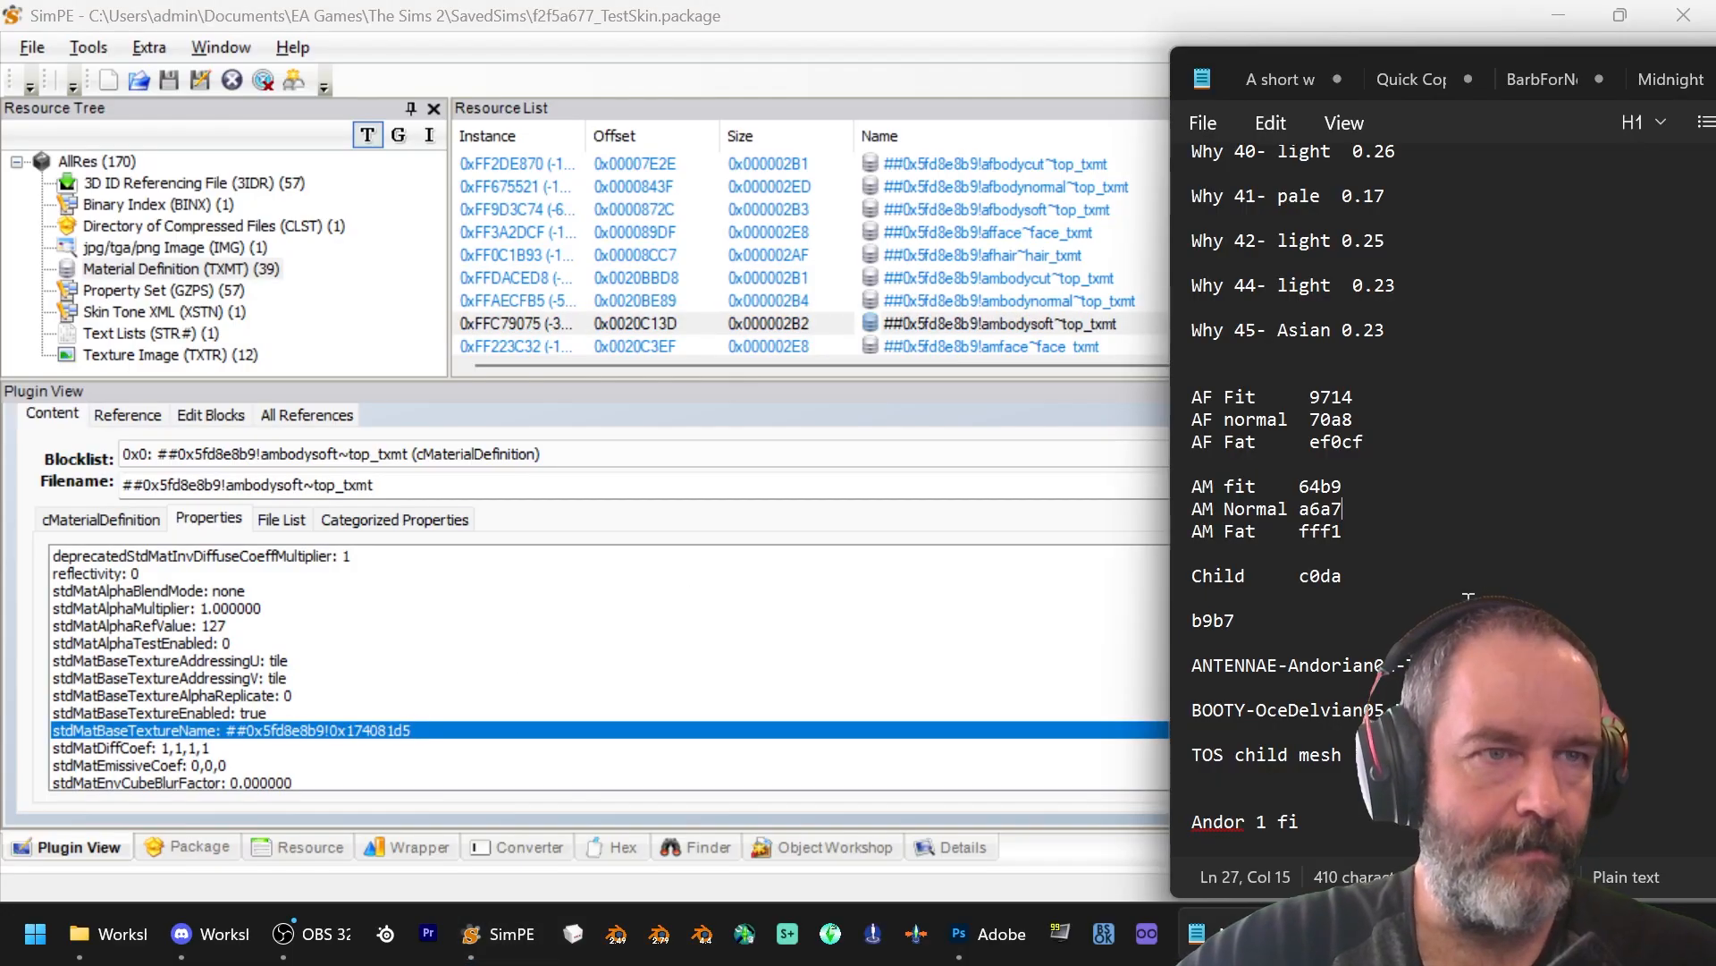
pyautogui.doubleClick(1332, 535)
pyautogui.write('81d5')
# Step: Look up the base texture name of the cfmbodynormal~top material definition and record 75f1 for Child in the notes
pyautogui.scroll(-2, 1084, 313)
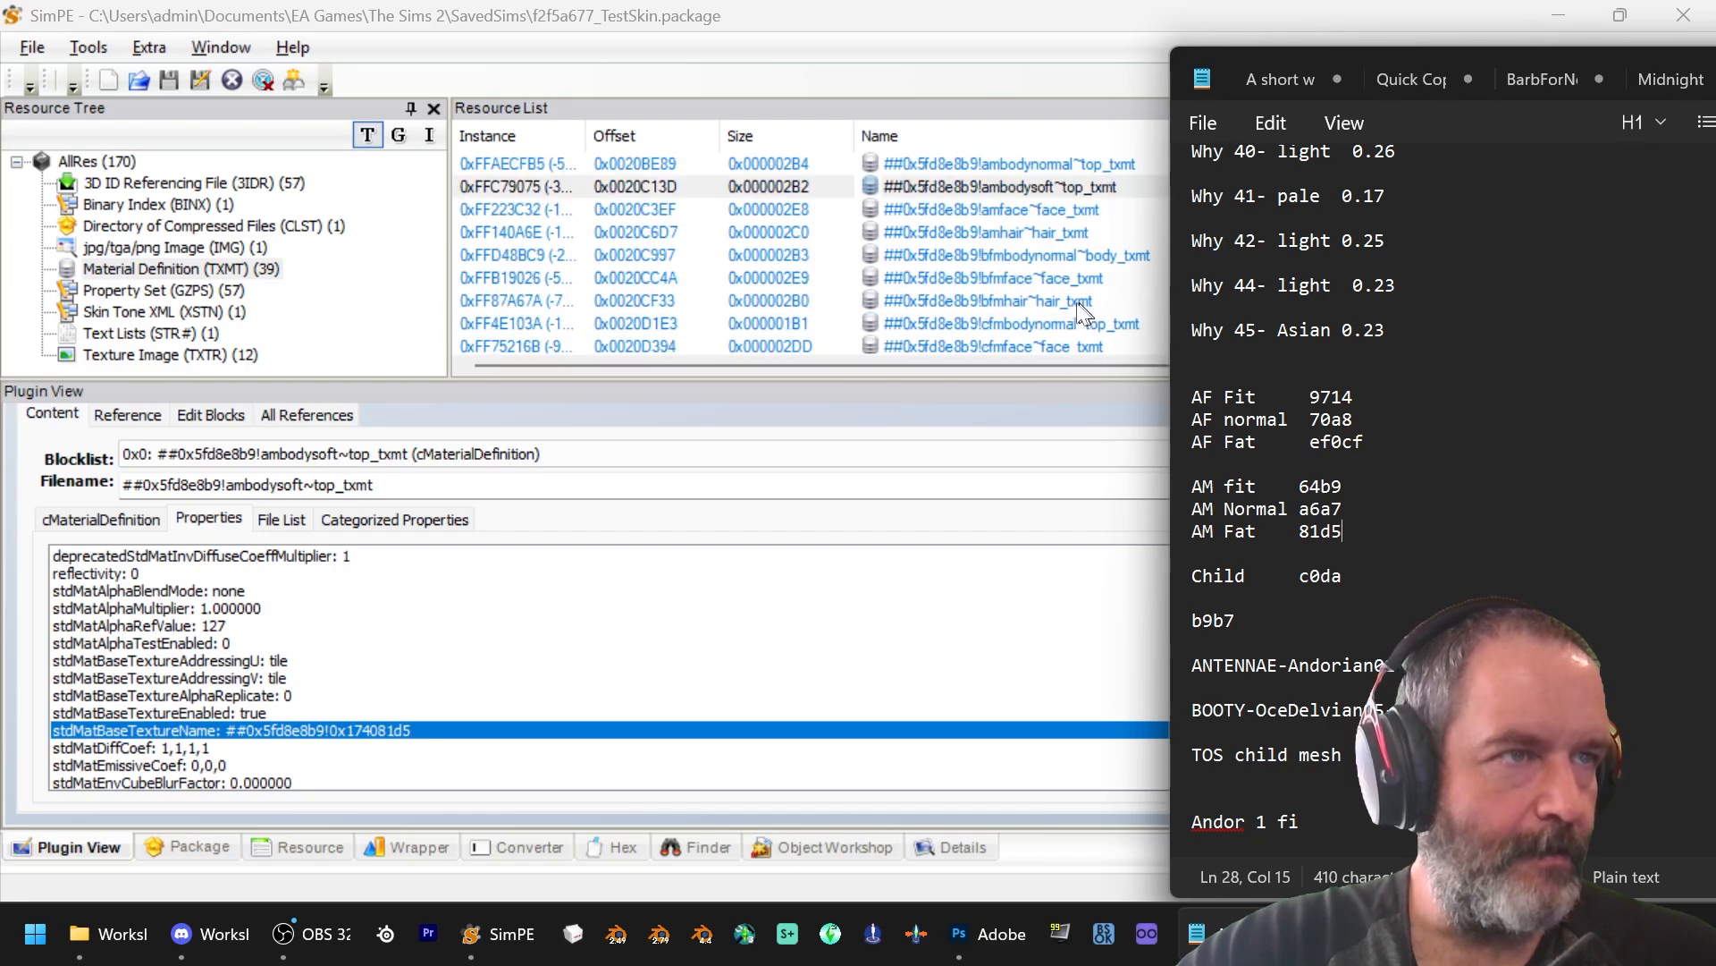
pyautogui.click(1064, 325)
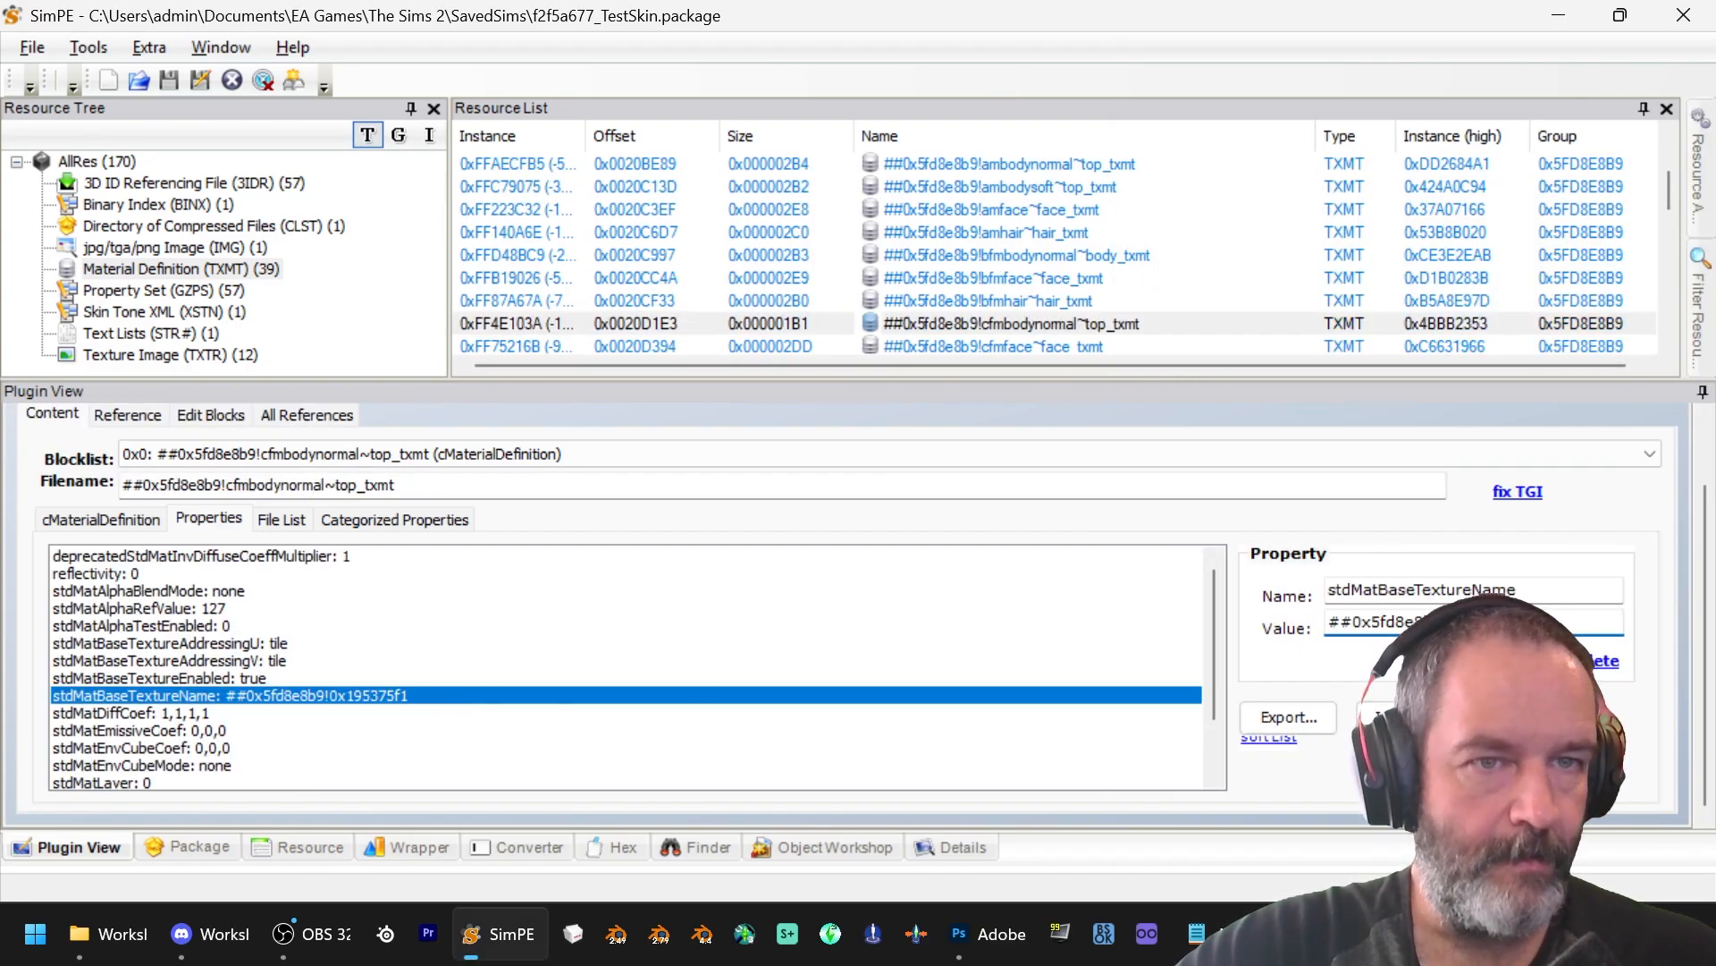
pyautogui.hotkey('alt', 'Tab')
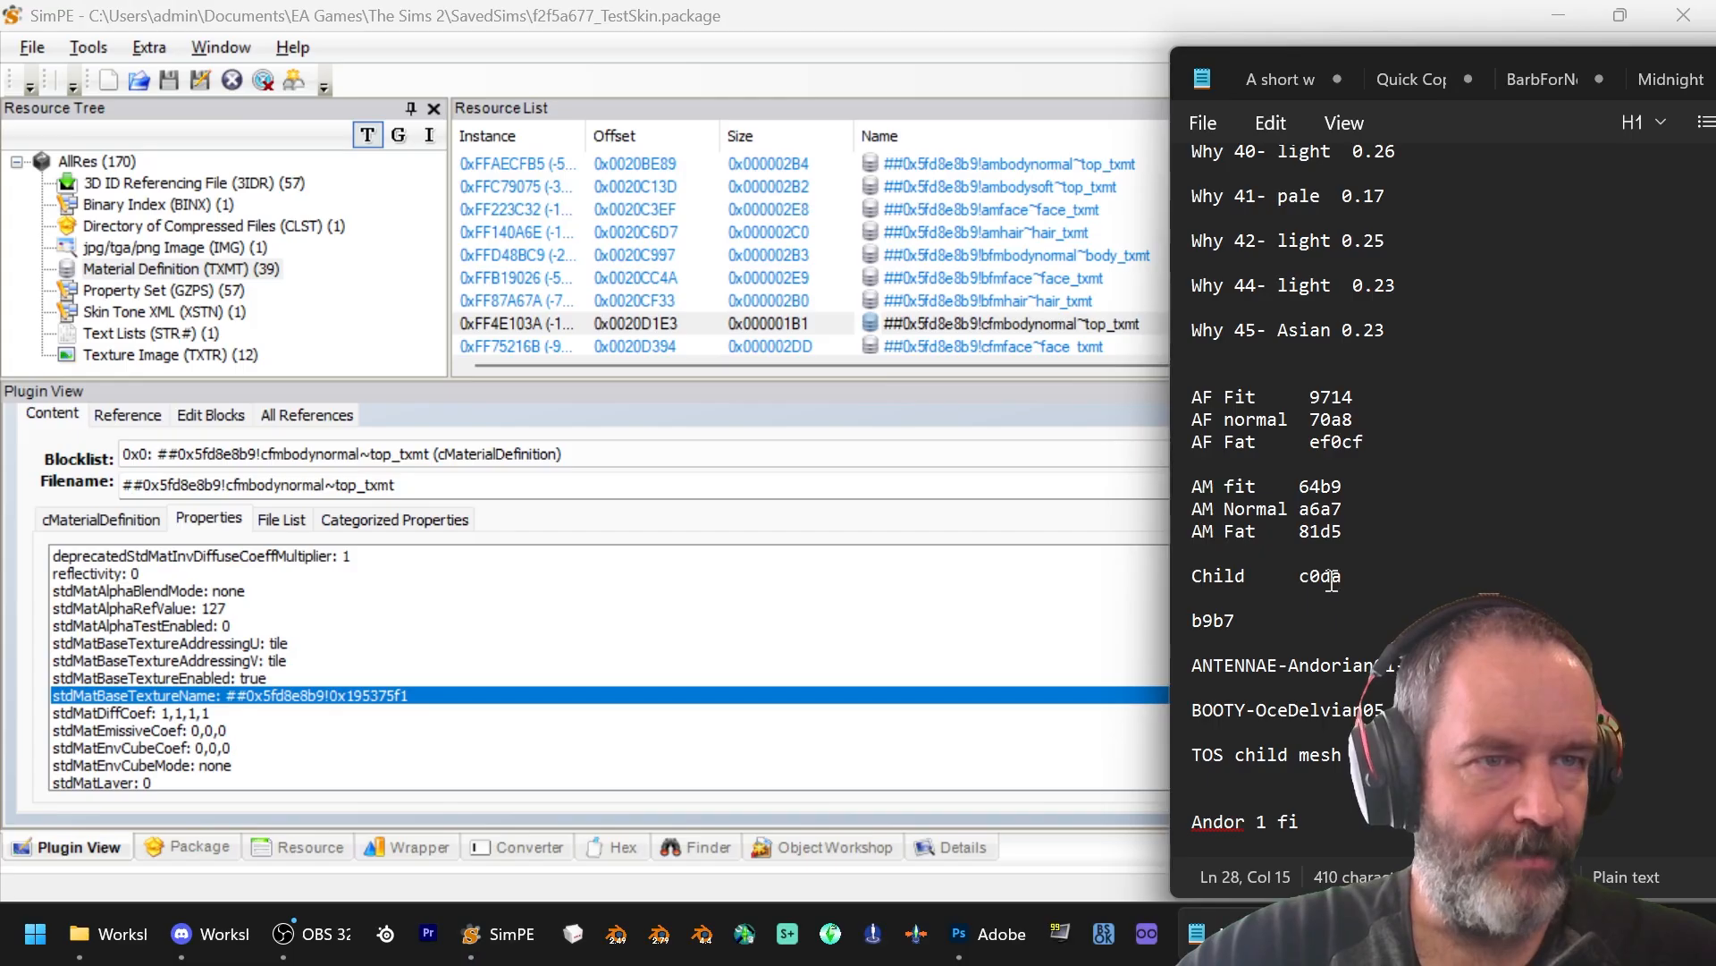
pyautogui.click(1333, 576)
pyautogui.doubleClick(1320, 576)
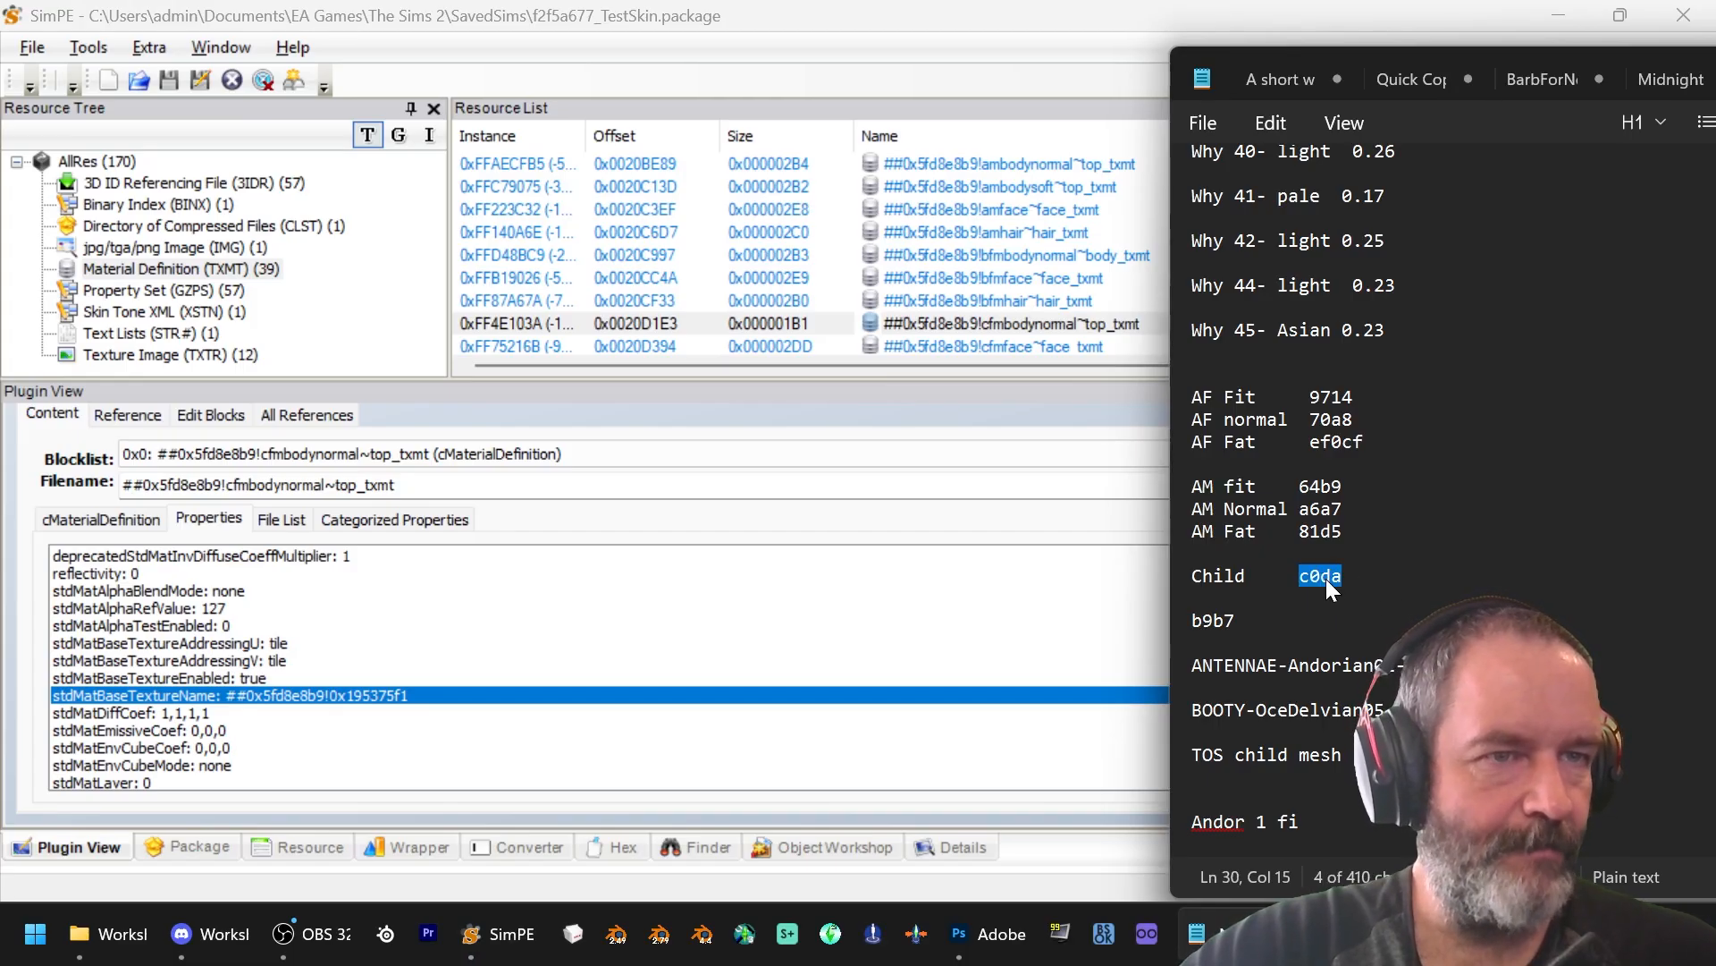
pyautogui.write('75f1')
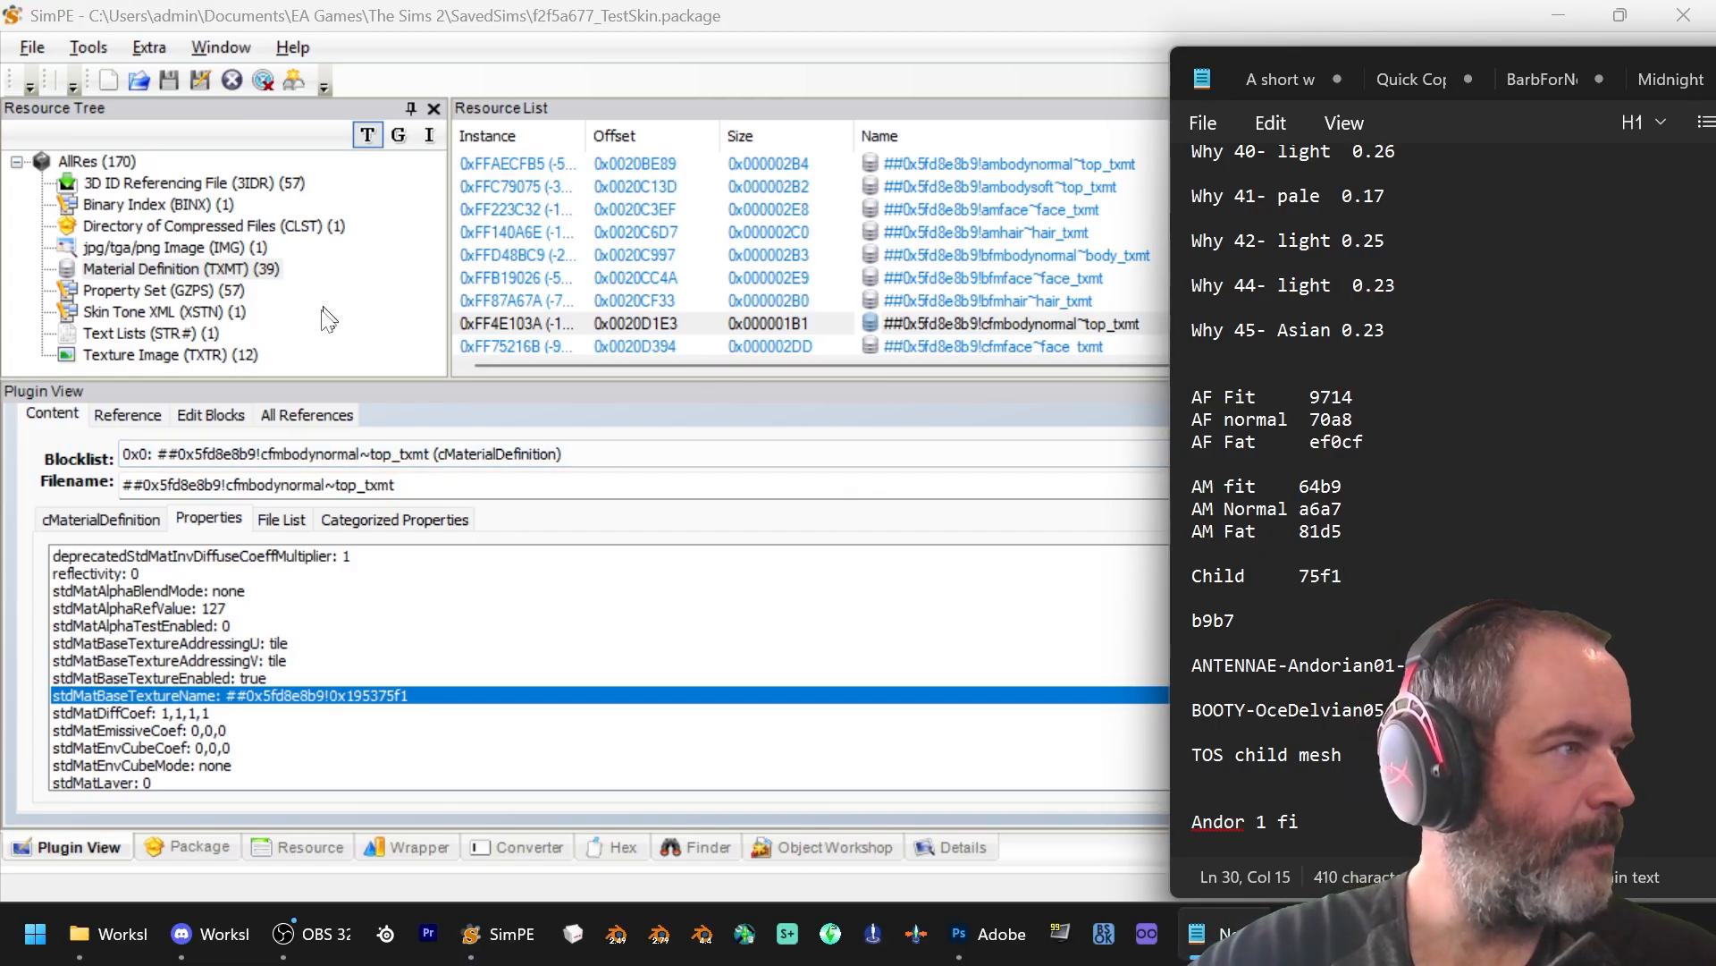
# Step: Replace the package's jpg/tga/png image with Swatch.png from the Color actions (Why 31) folder inside Skin to Win 4 on the Desktop
pyautogui.click(252, 250)
pyautogui.click(960, 166)
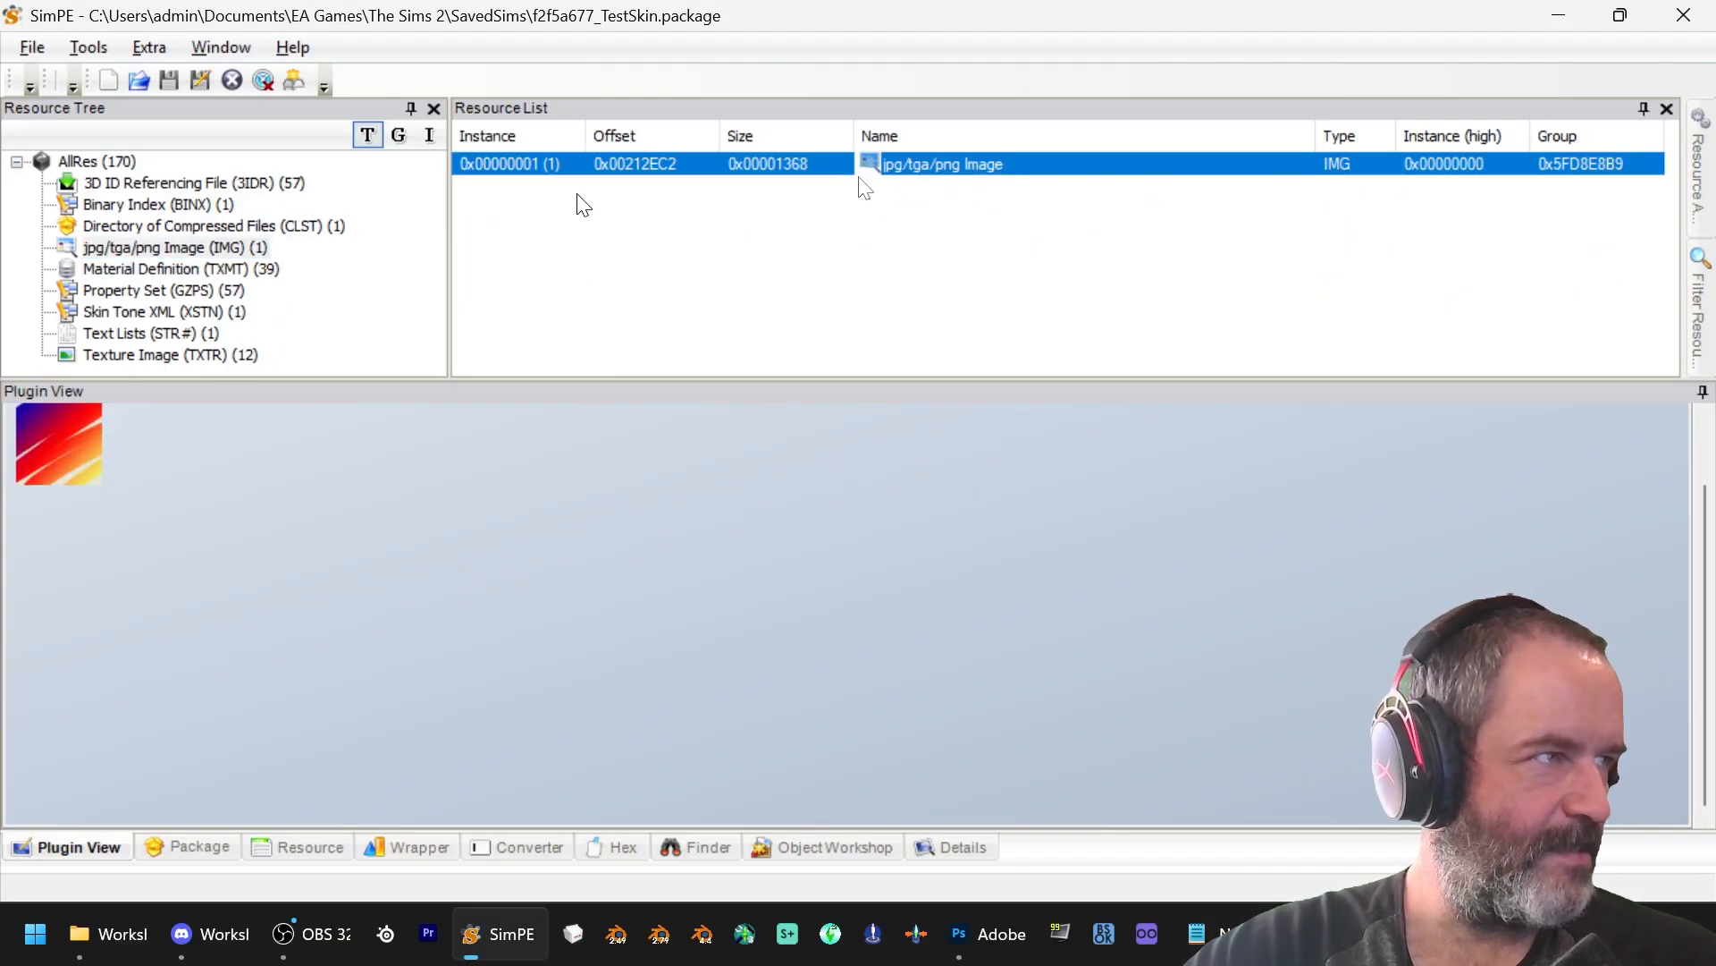
pyautogui.rightClick(953, 163)
pyautogui.click(1053, 240)
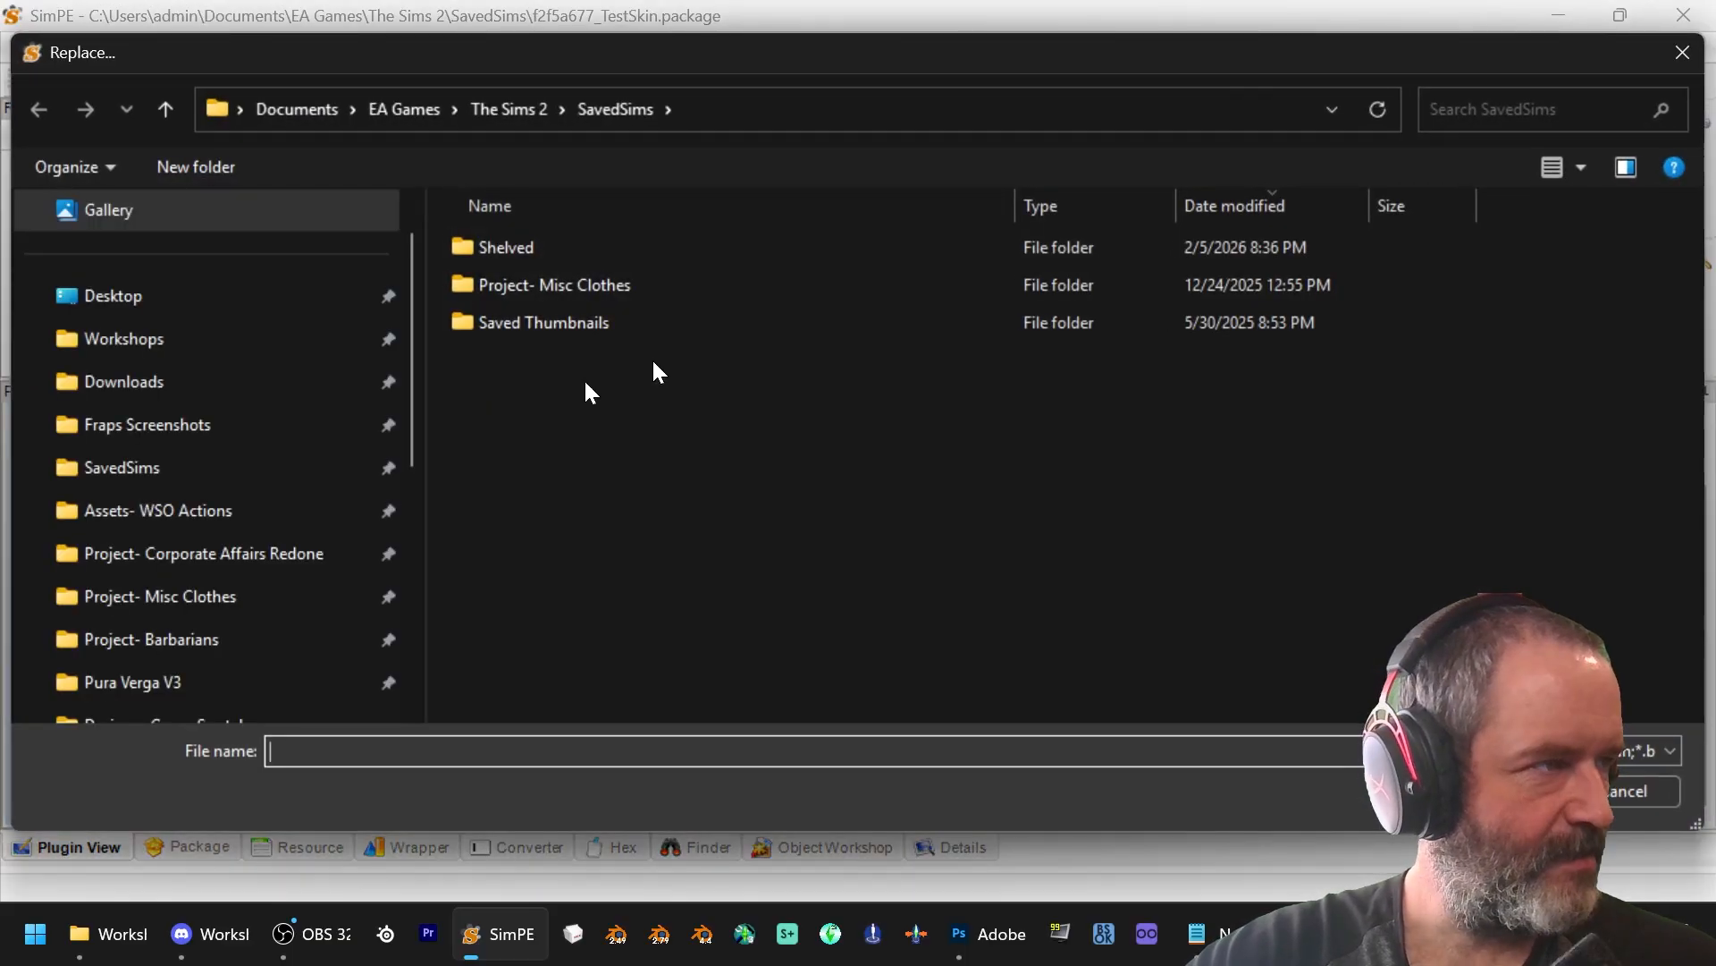
pyautogui.click(281, 467)
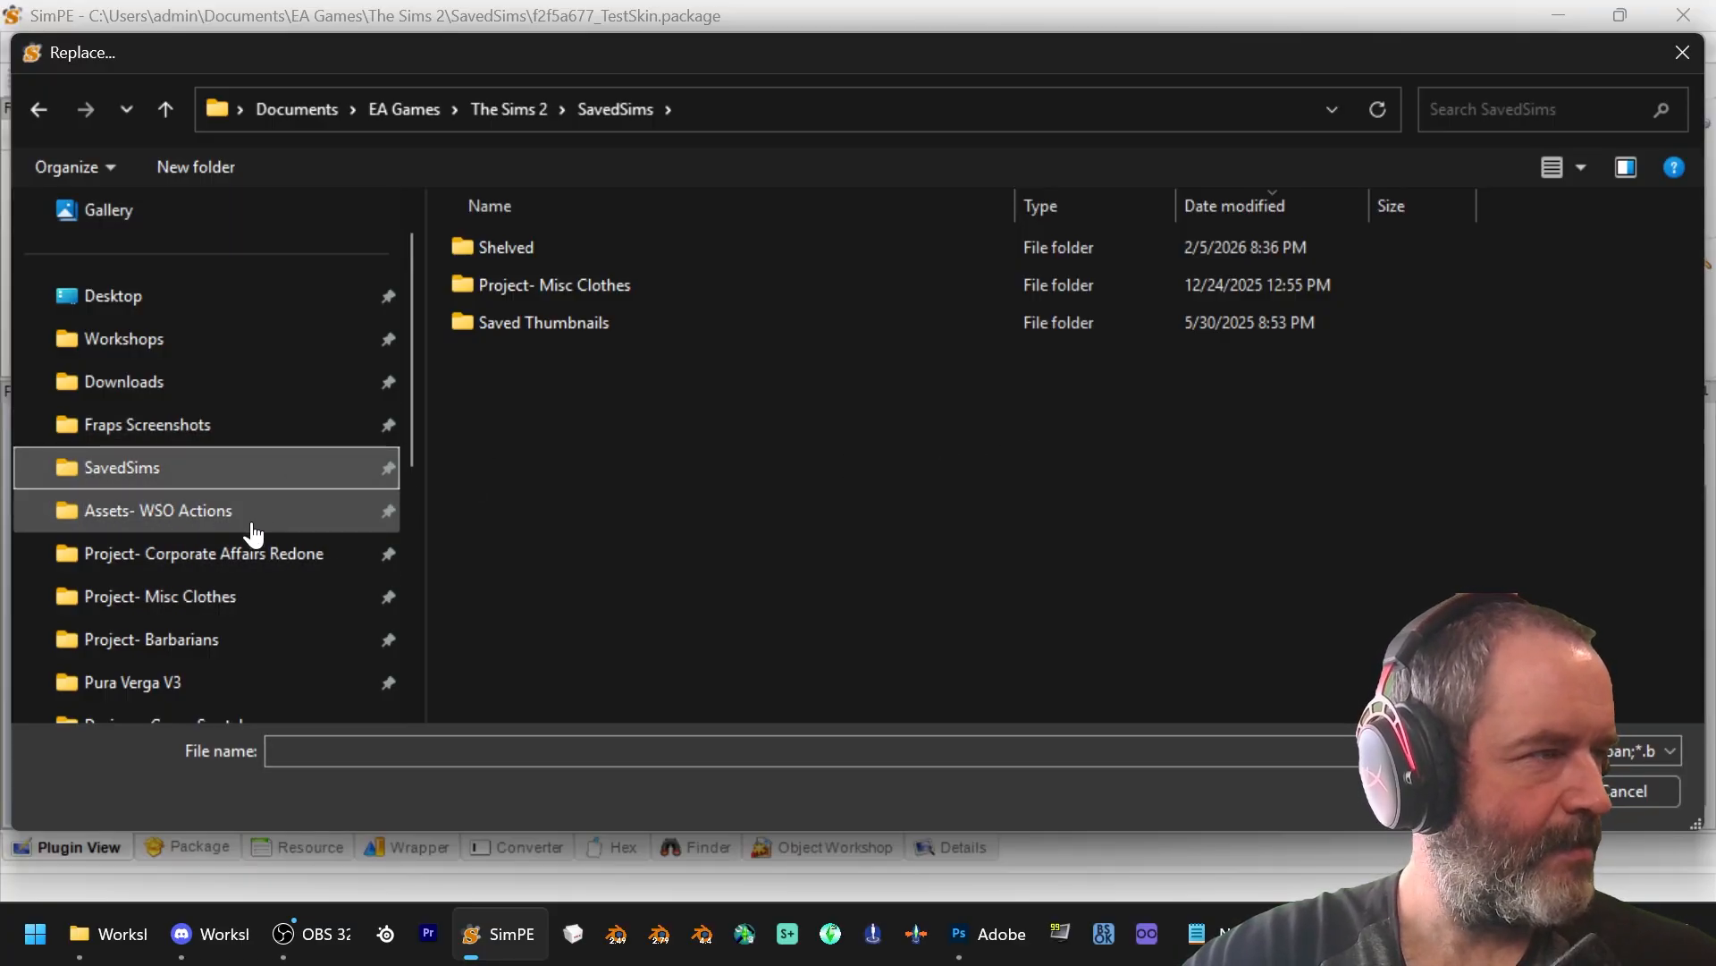
pyautogui.click(168, 296)
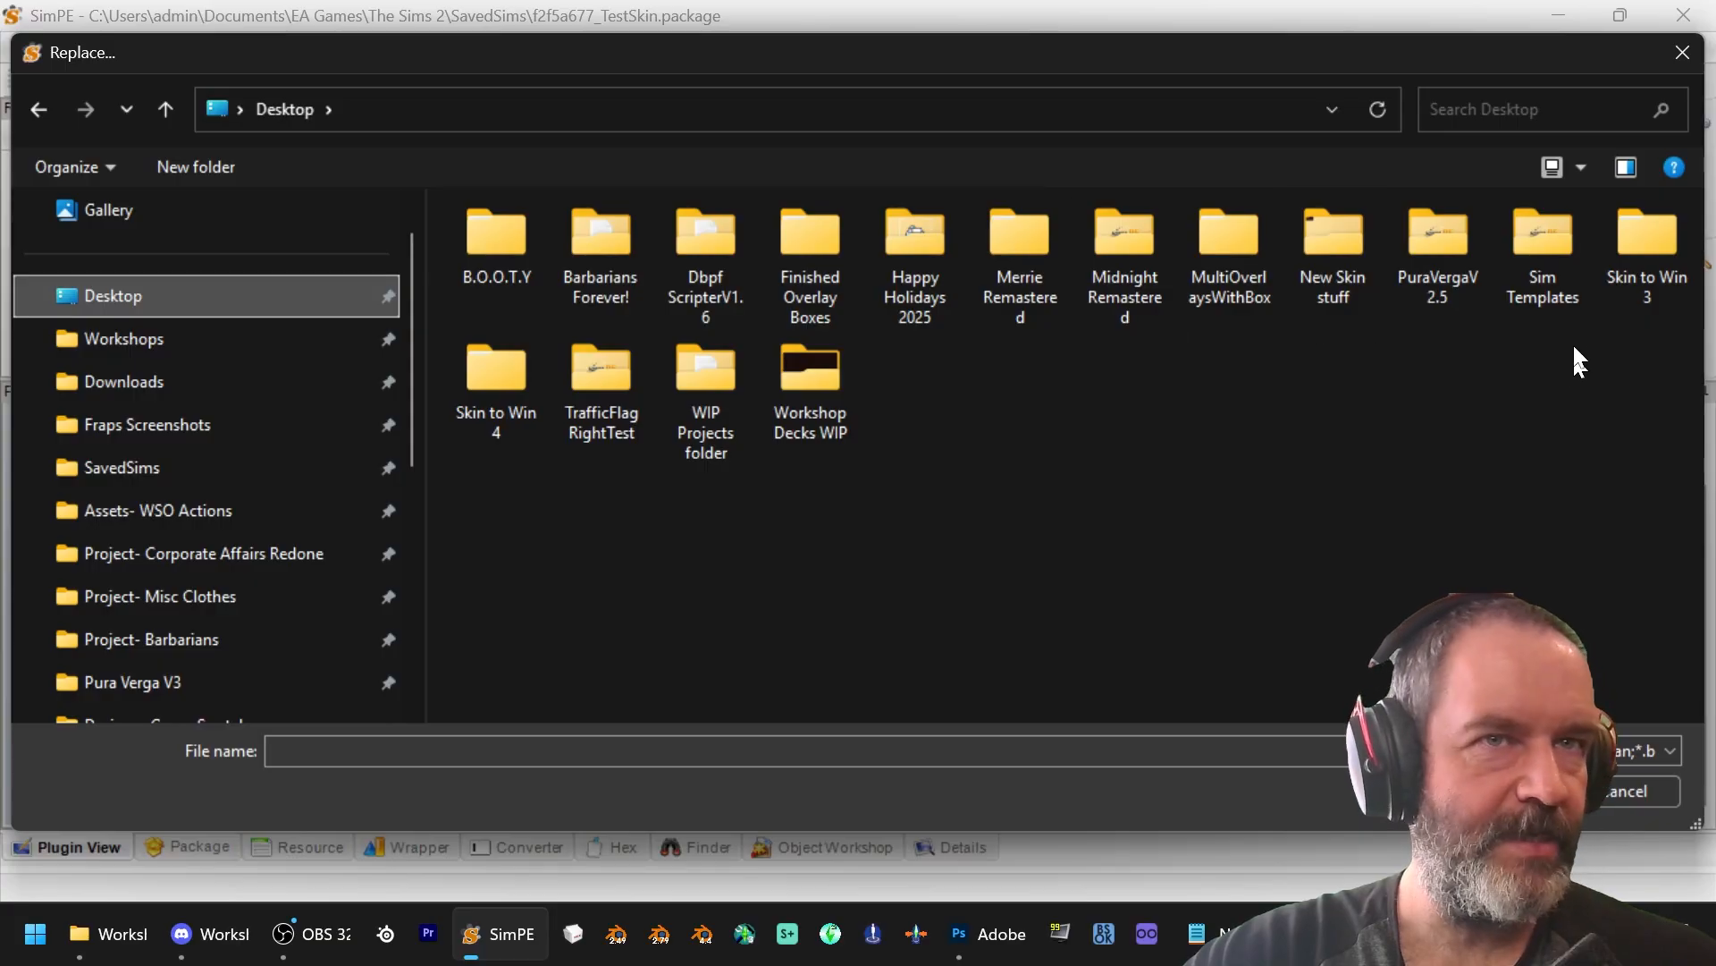
pyautogui.doubleClick(474, 390)
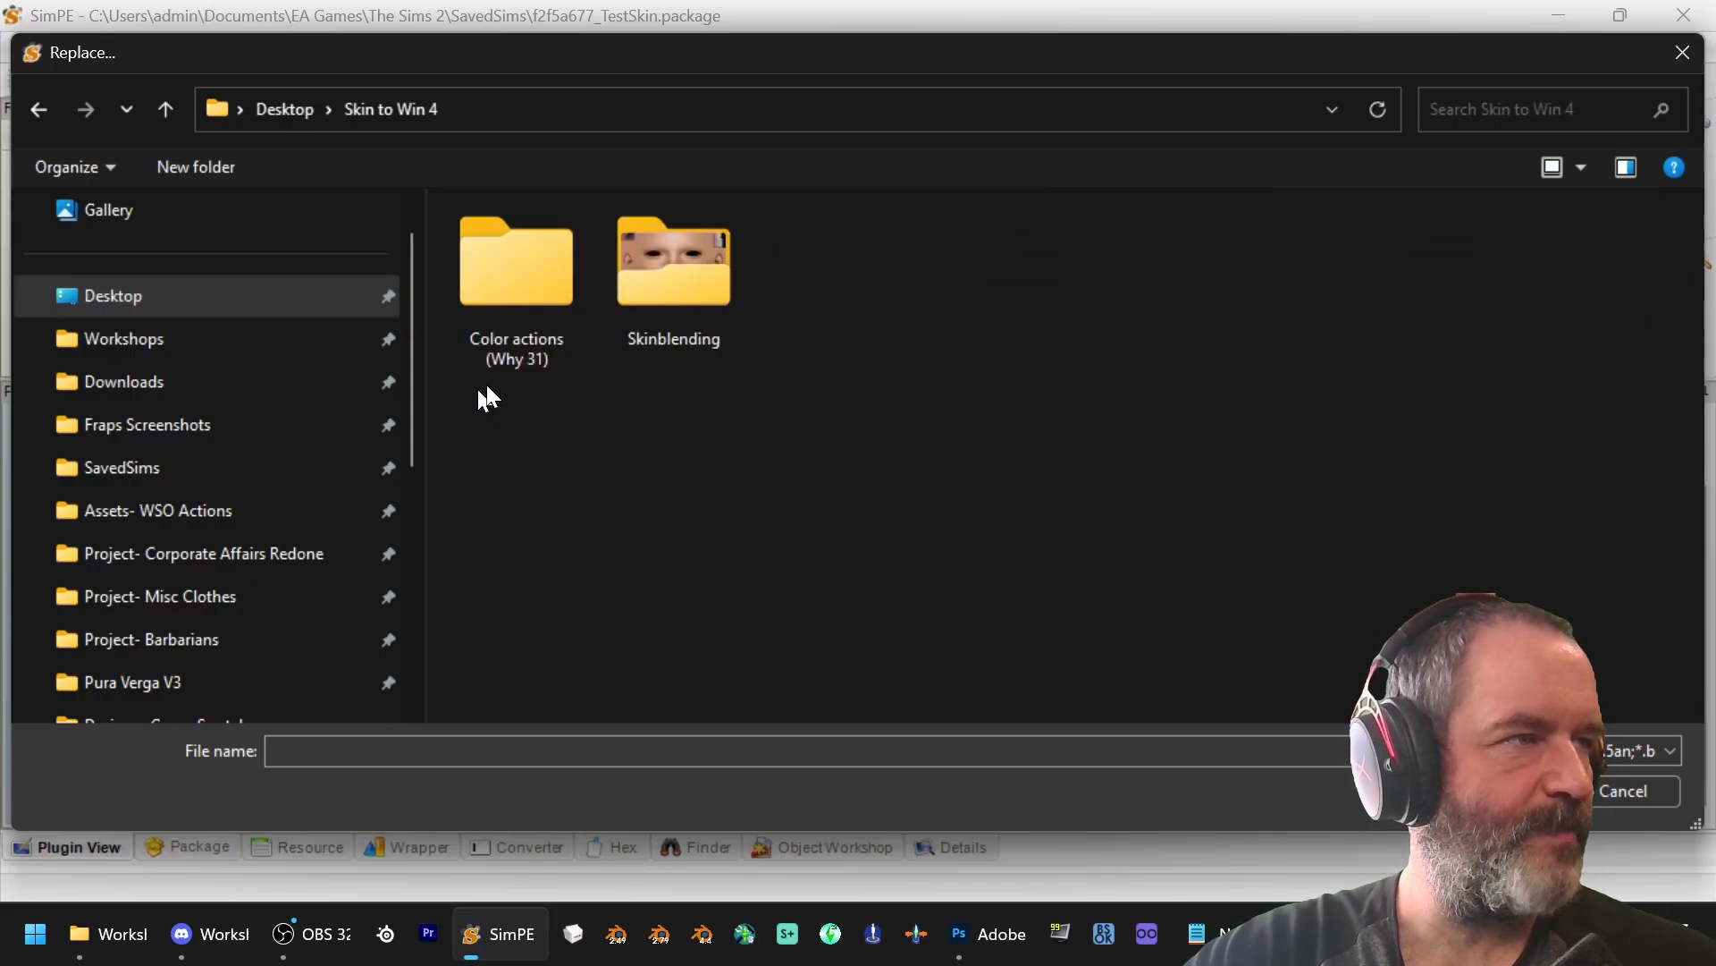
pyautogui.doubleClick(537, 287)
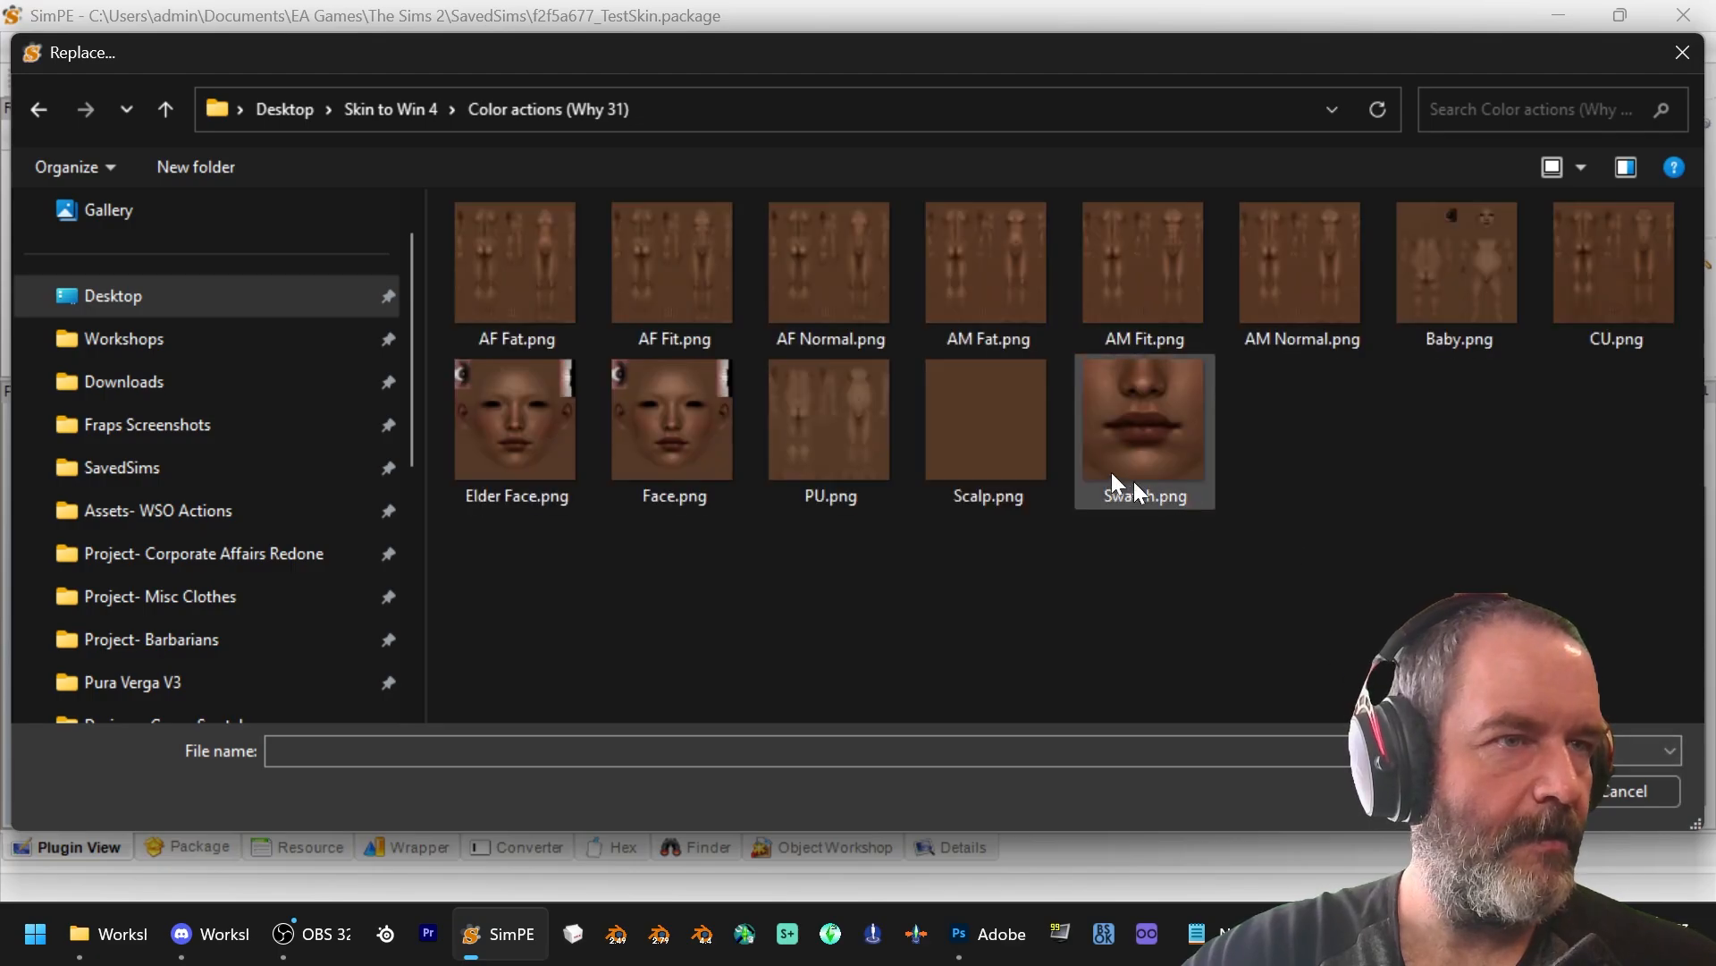
pyautogui.doubleClick(1125, 442)
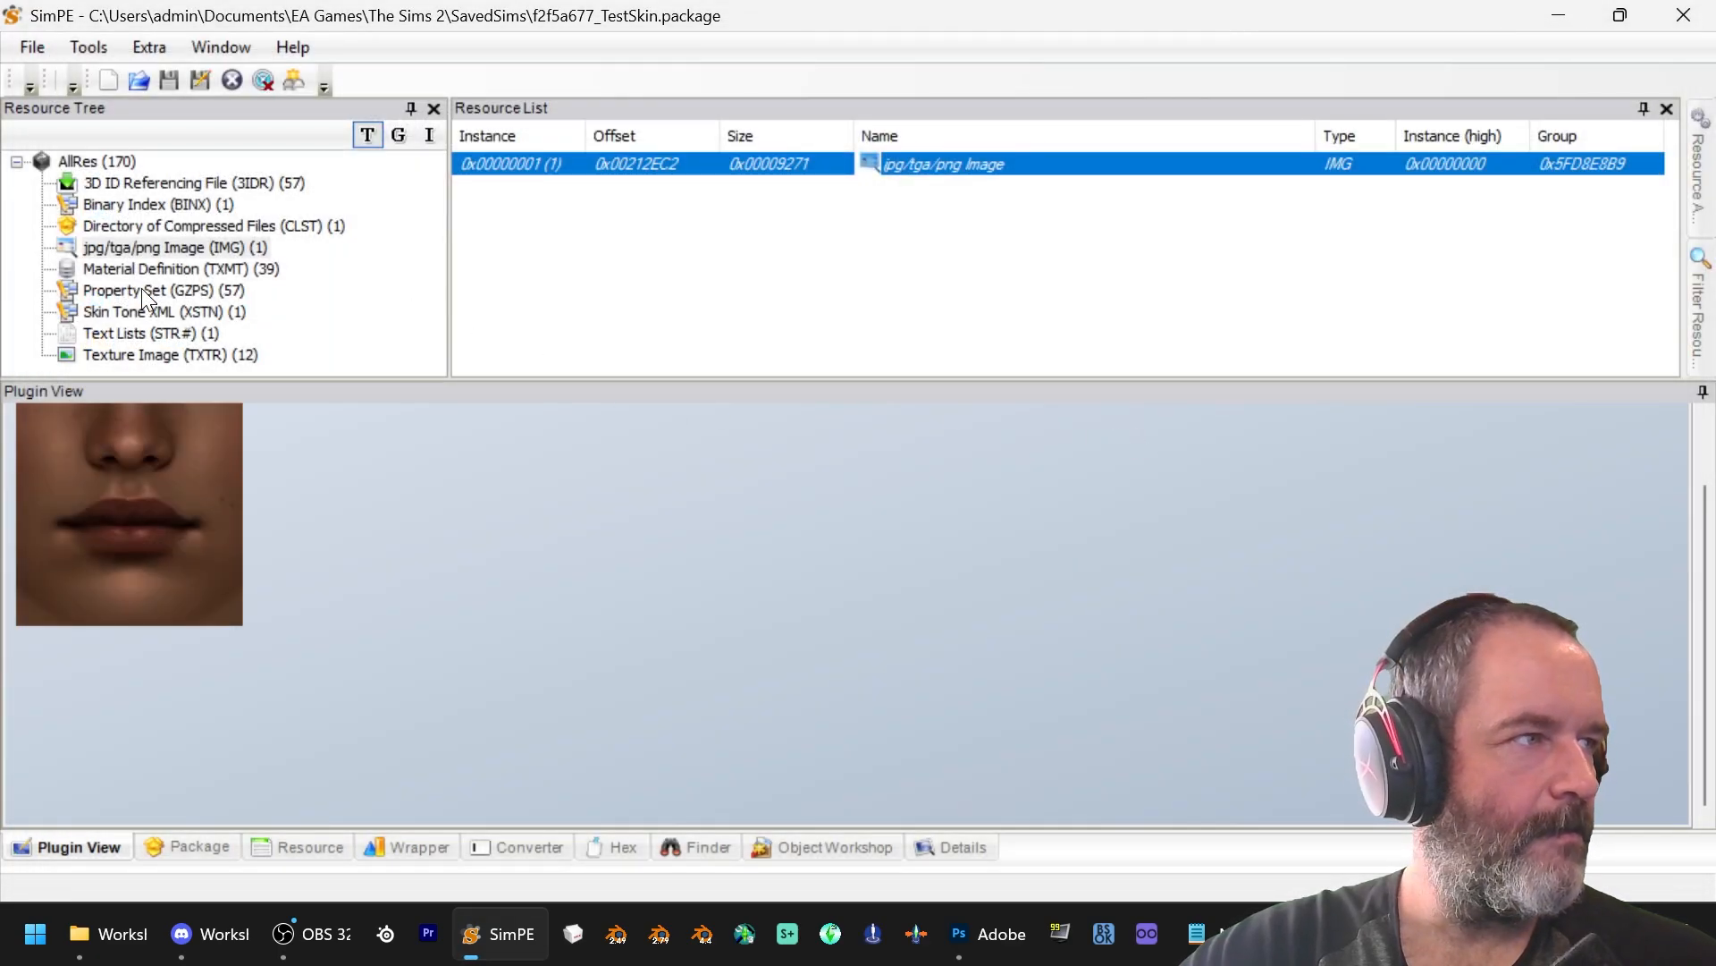
# Step: Check the notes for the ##0x5fd8e8b9!0x12d770a8 texture image's body type and rebuild it from AF Normal.png in DXT3Format
pyautogui.click(207, 356)
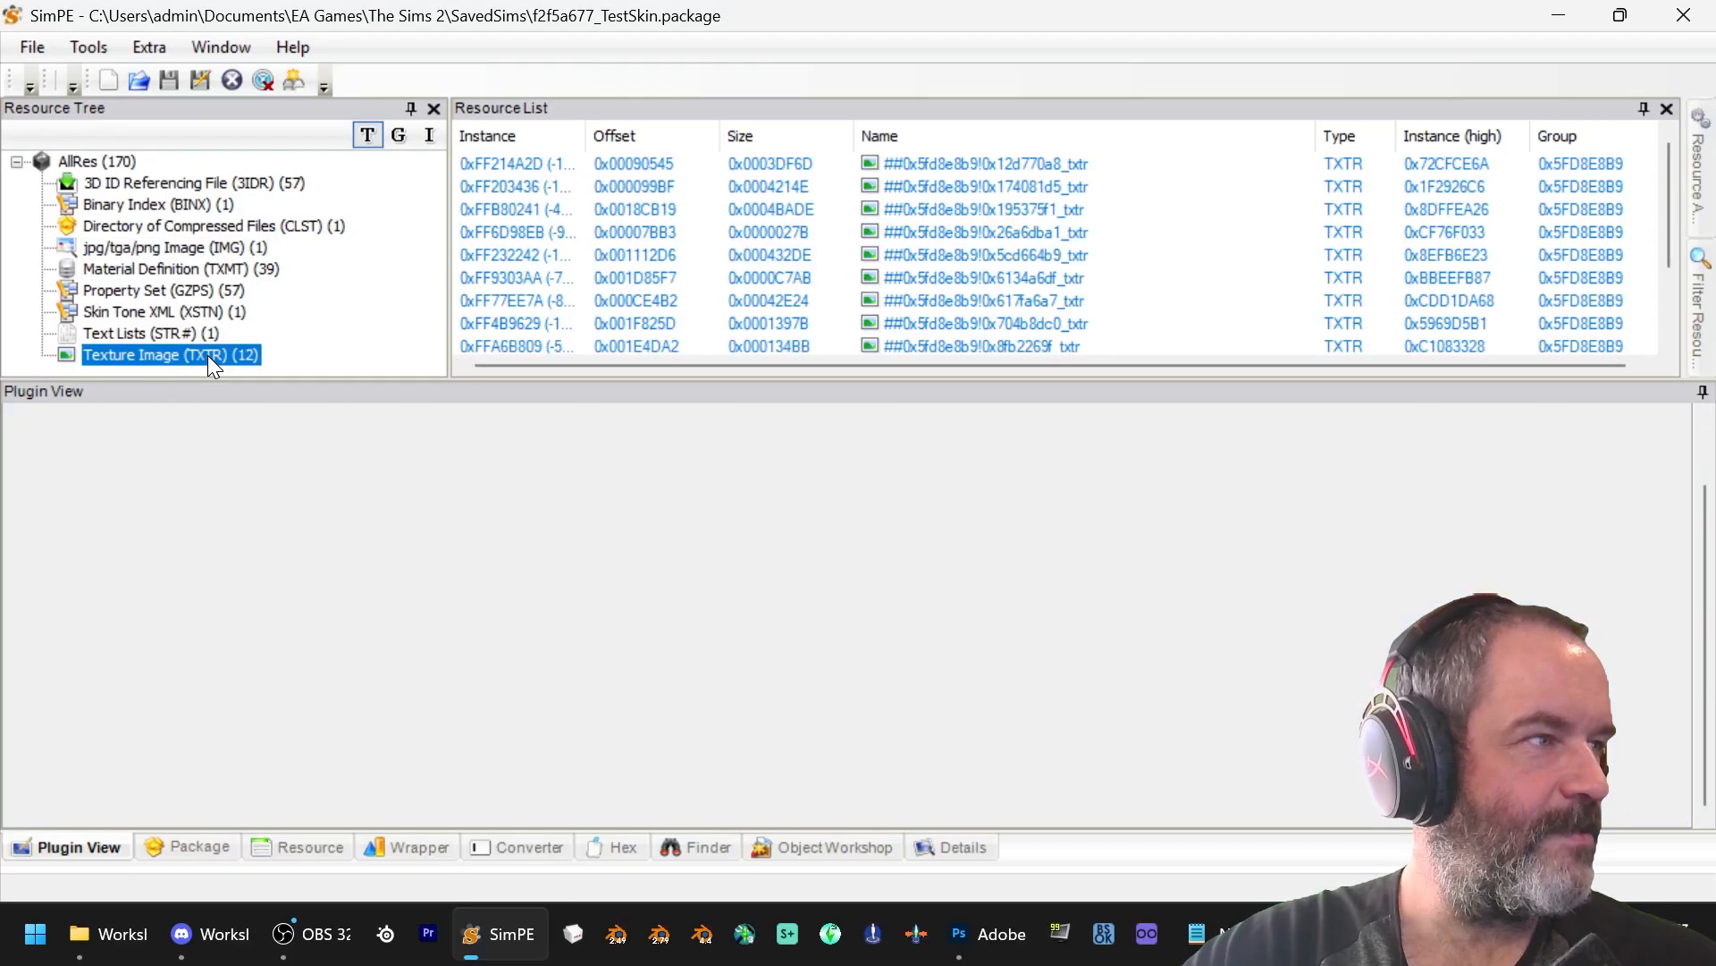
pyautogui.click(1051, 161)
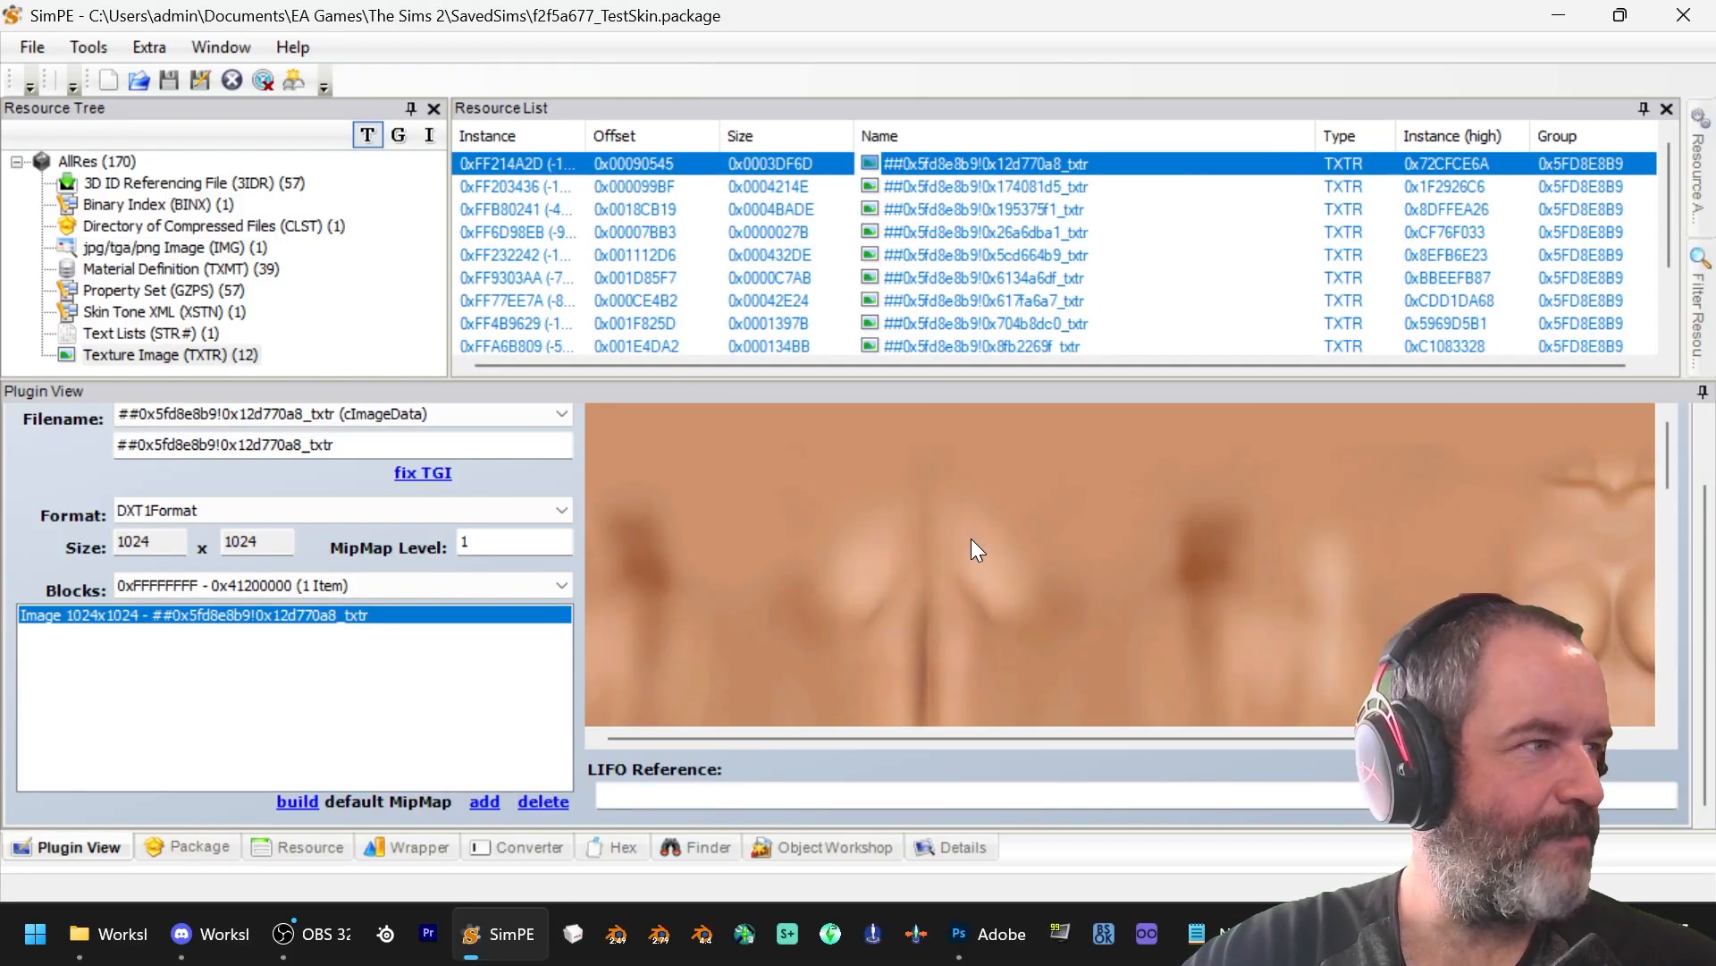
pyautogui.click(1225, 933)
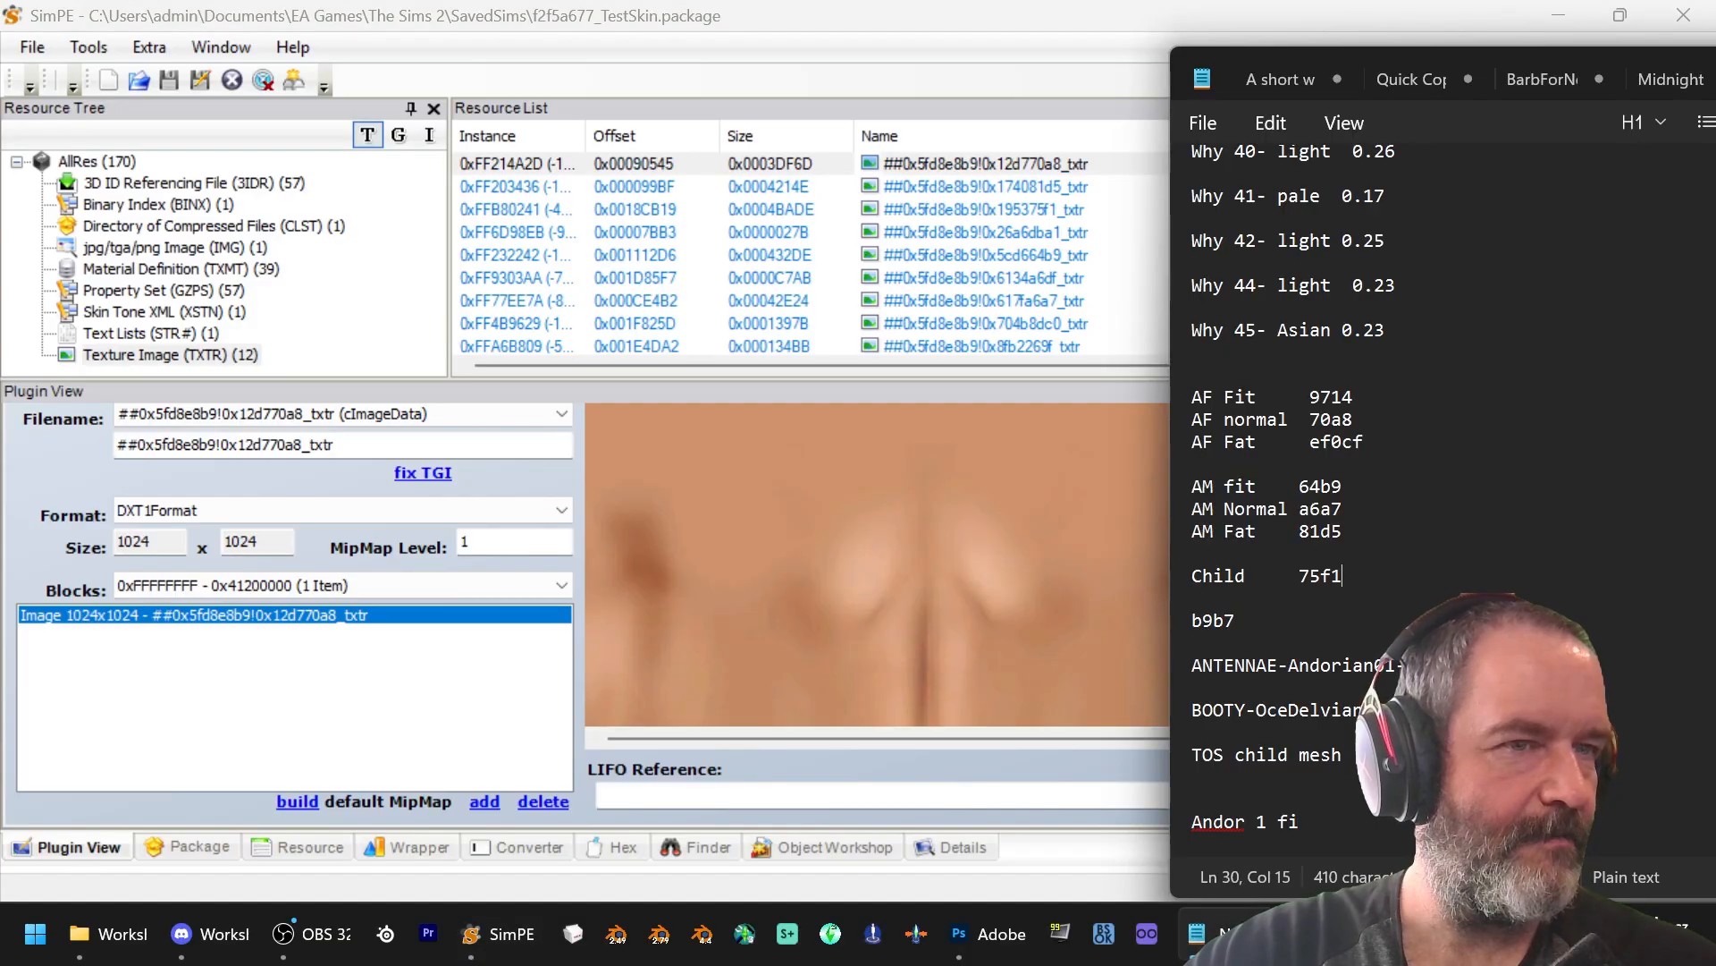
pyautogui.click(742, 608)
pyautogui.rightClick(758, 594)
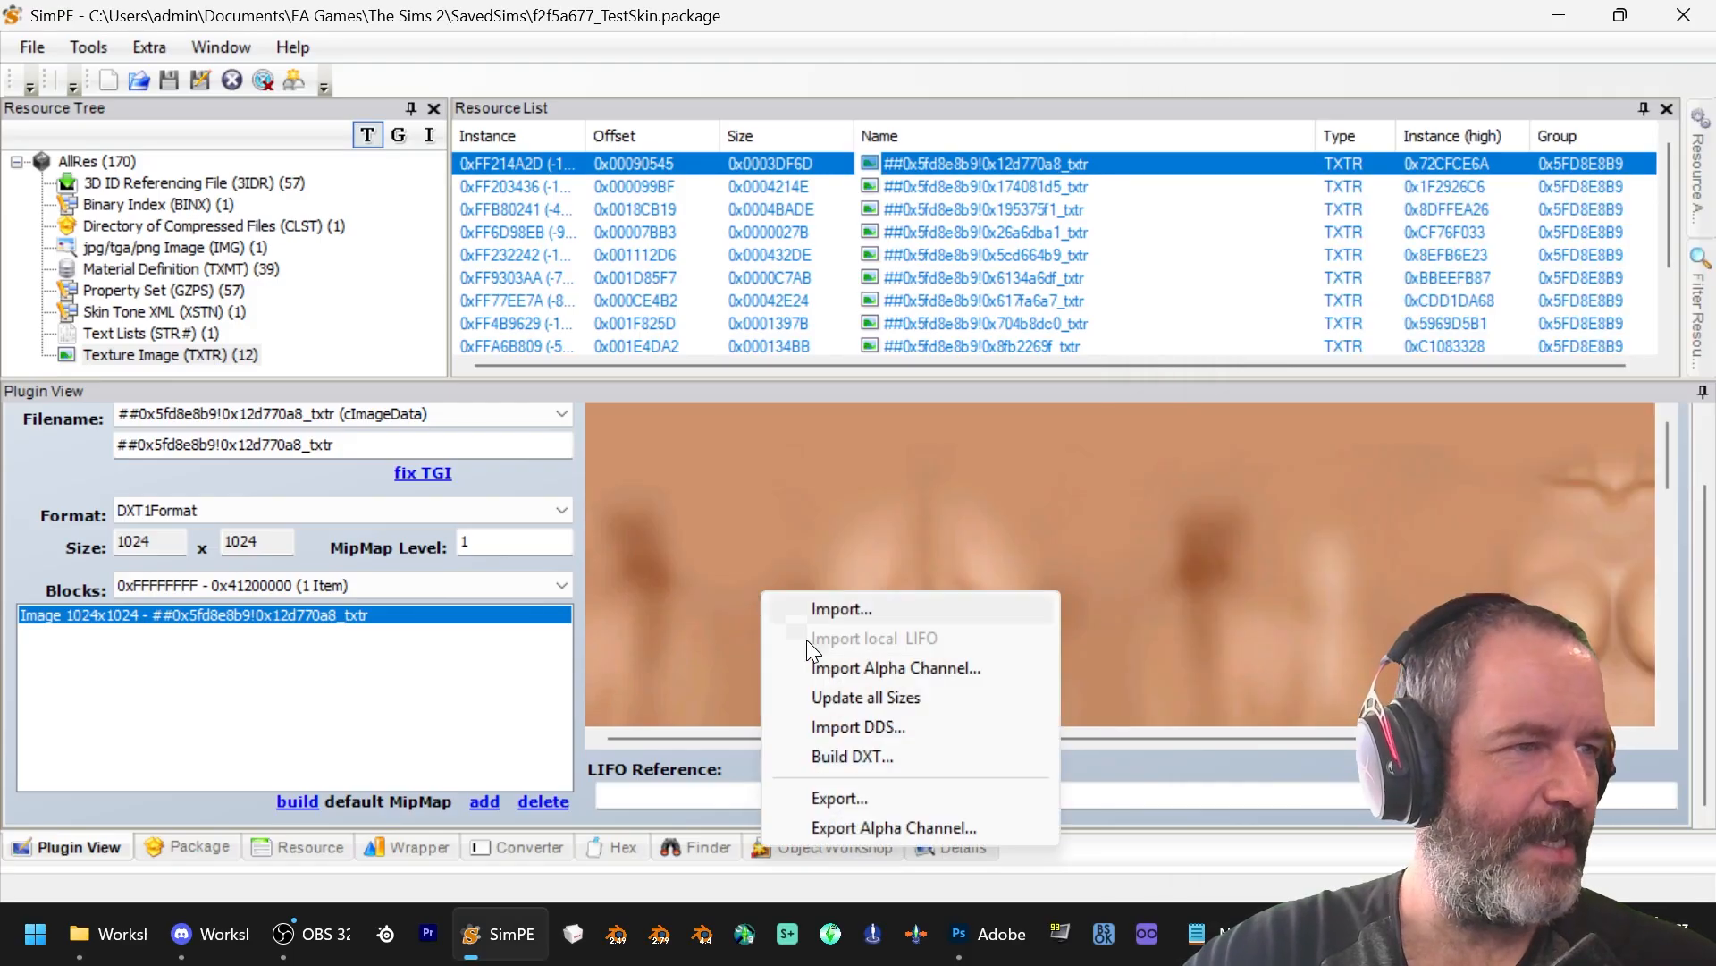
pyautogui.click(861, 754)
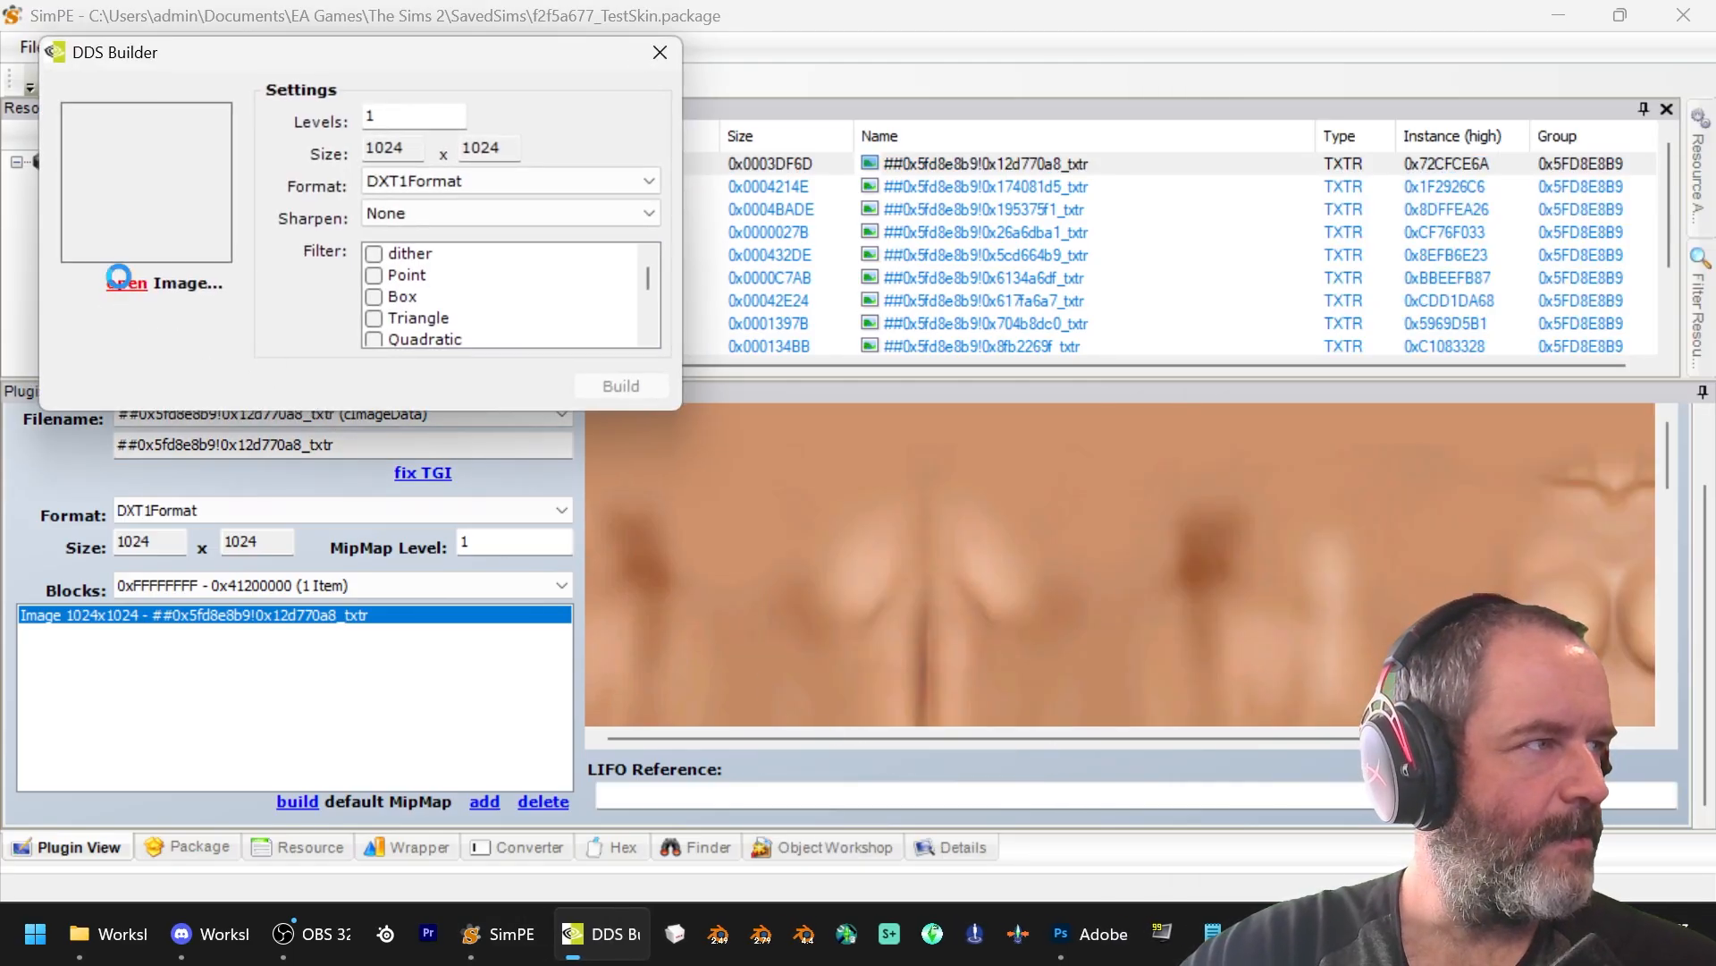
pyautogui.click(112, 279)
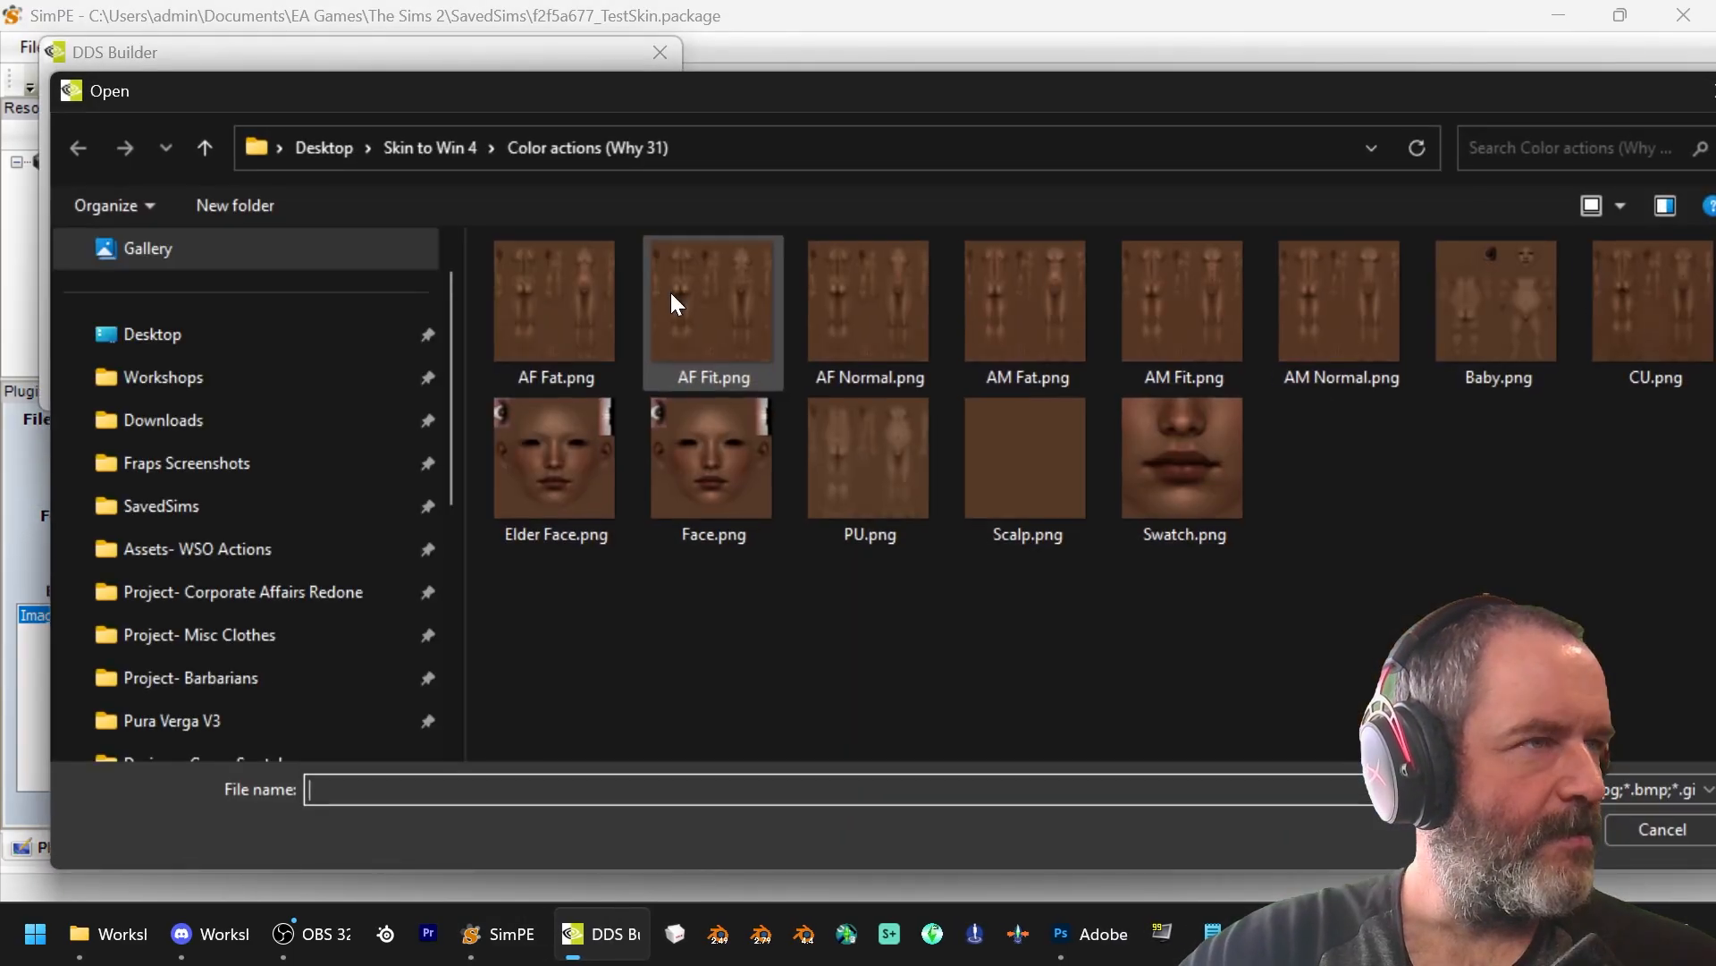
pyautogui.doubleClick(873, 327)
pyautogui.click(540, 178)
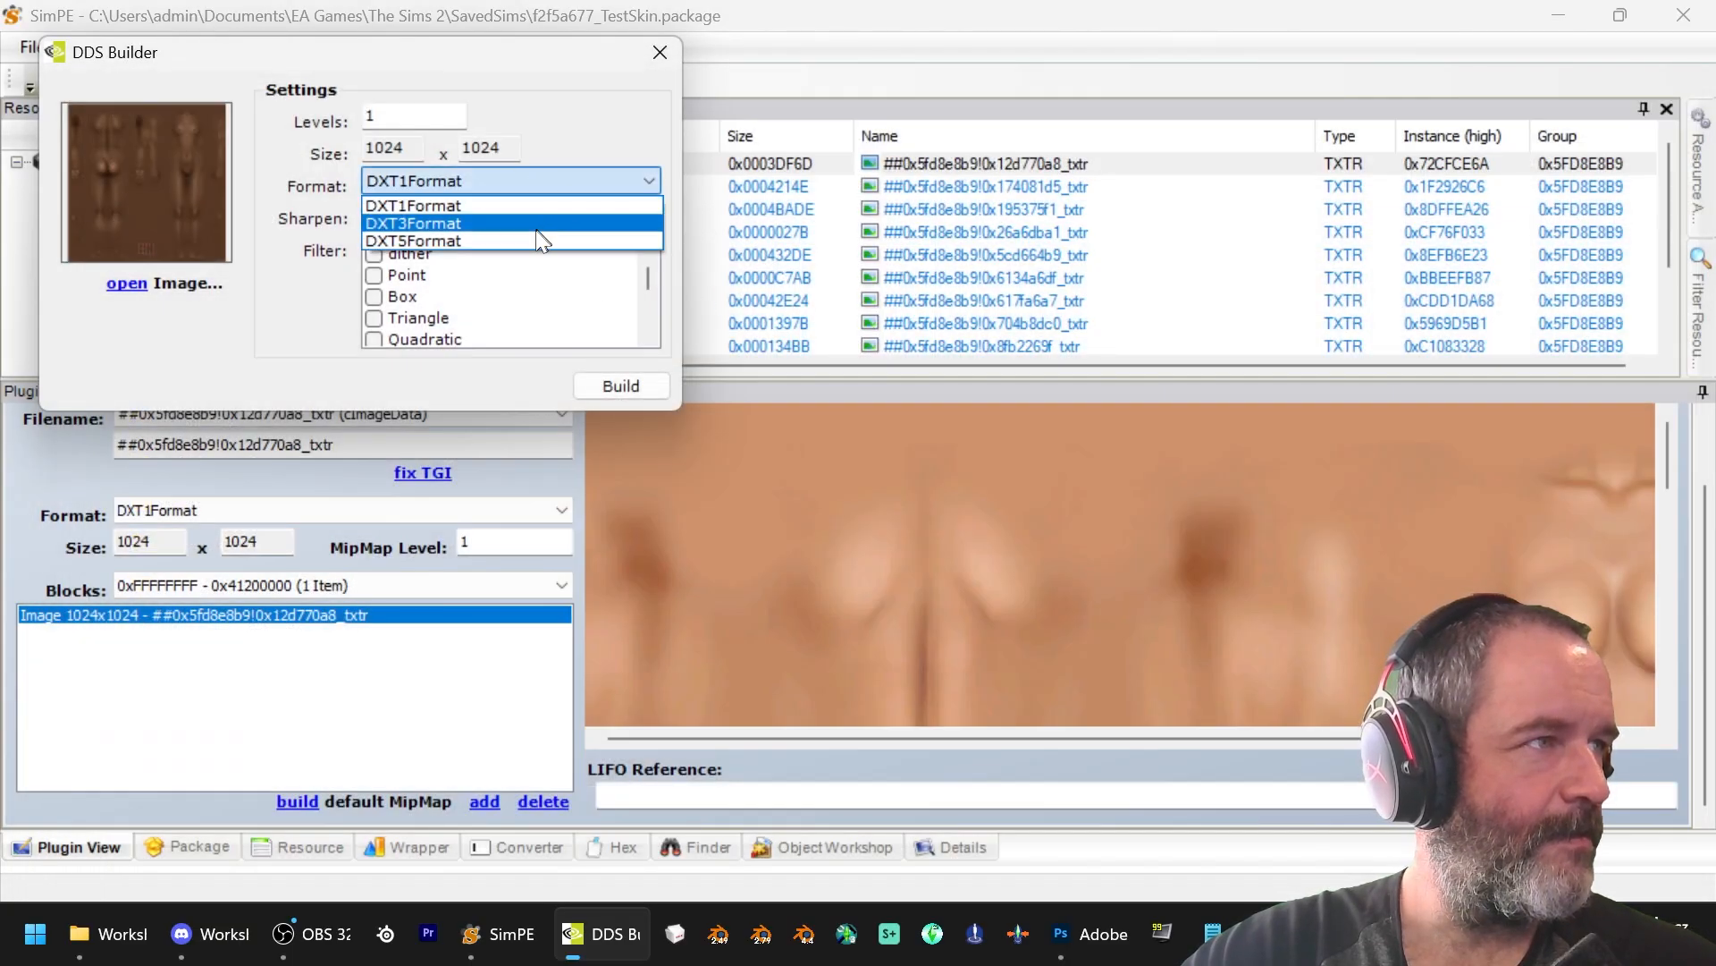
pyautogui.click(533, 222)
pyautogui.click(621, 385)
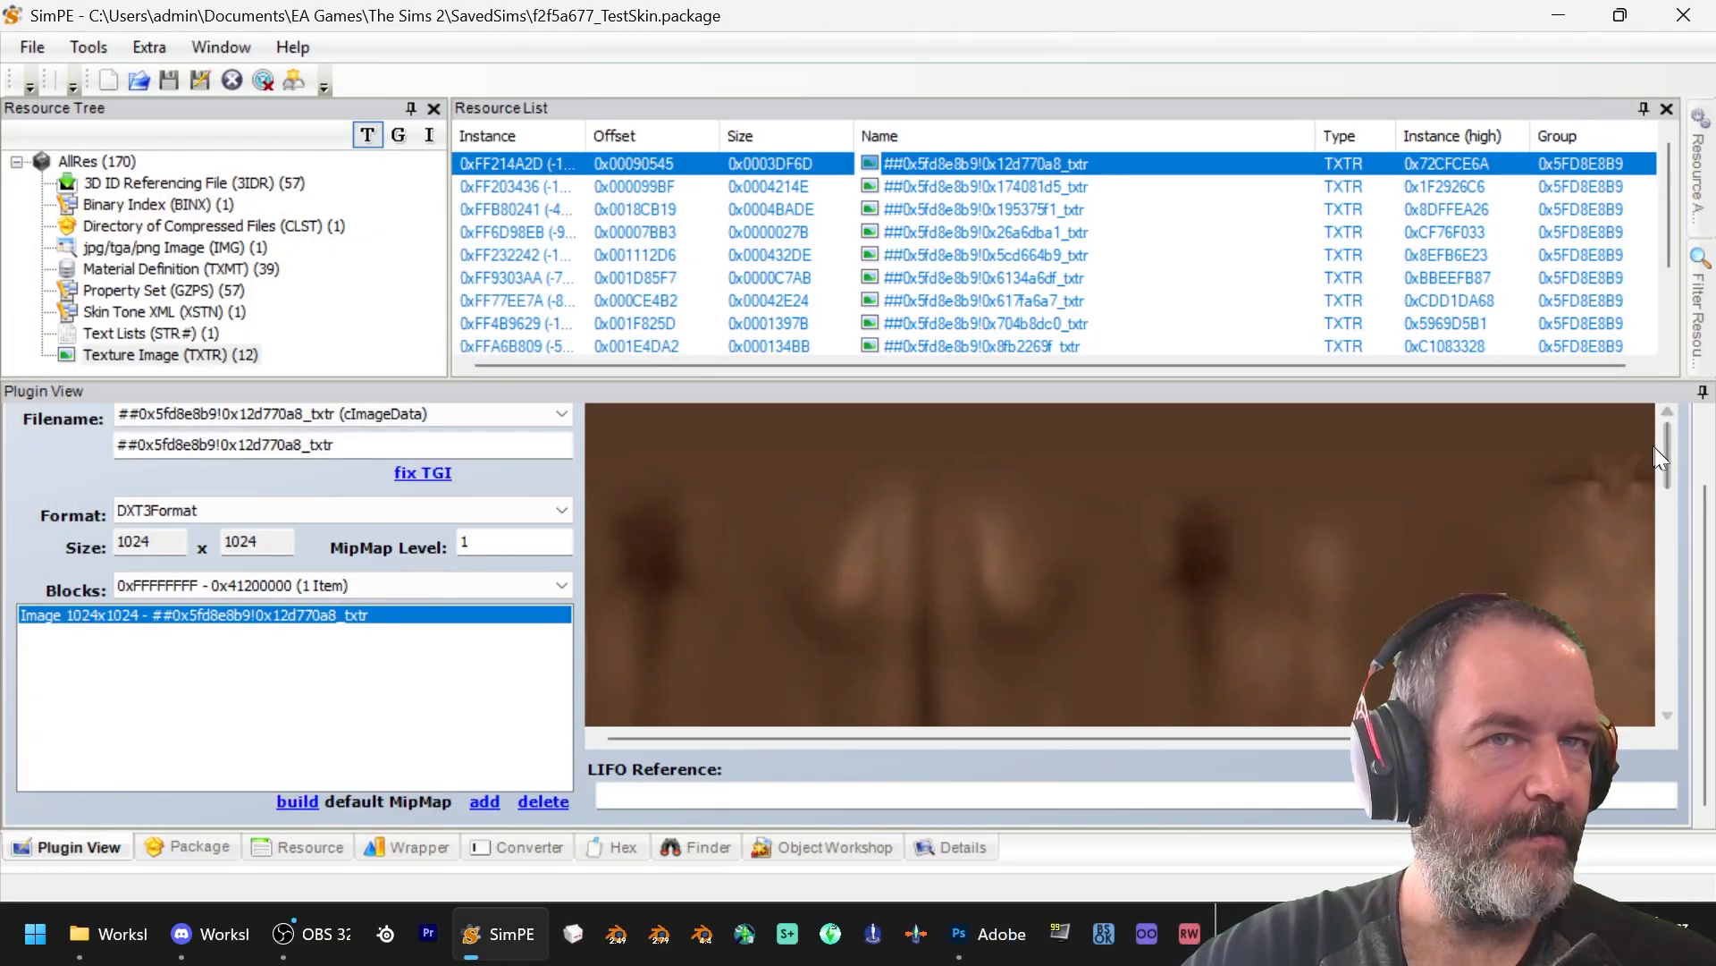
# Step: Commit the rebuilt AF Normal texture to the package
pyautogui.scroll(2, 1692, 536)
pyautogui.click(1600, 454)
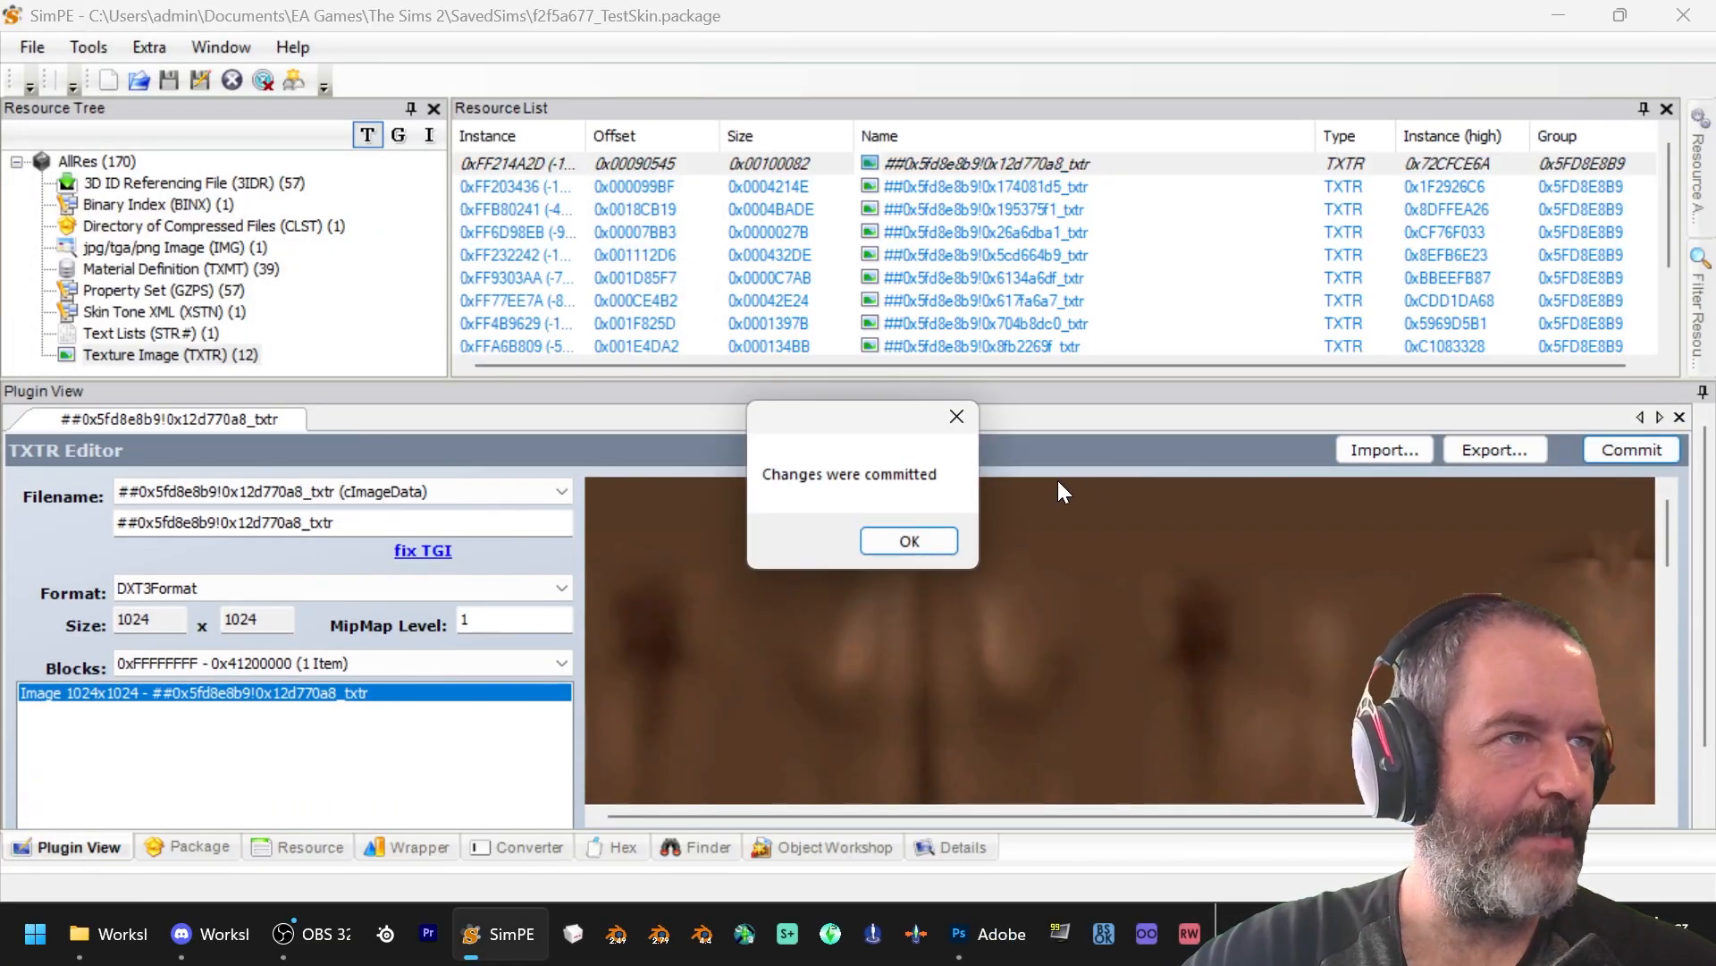
pyautogui.click(909, 540)
# Step: Match the 0x174081d5 texture to its body type in the notes, rebuild it from AM Fat.png in DXT3Format and commit it
pyautogui.click(1057, 188)
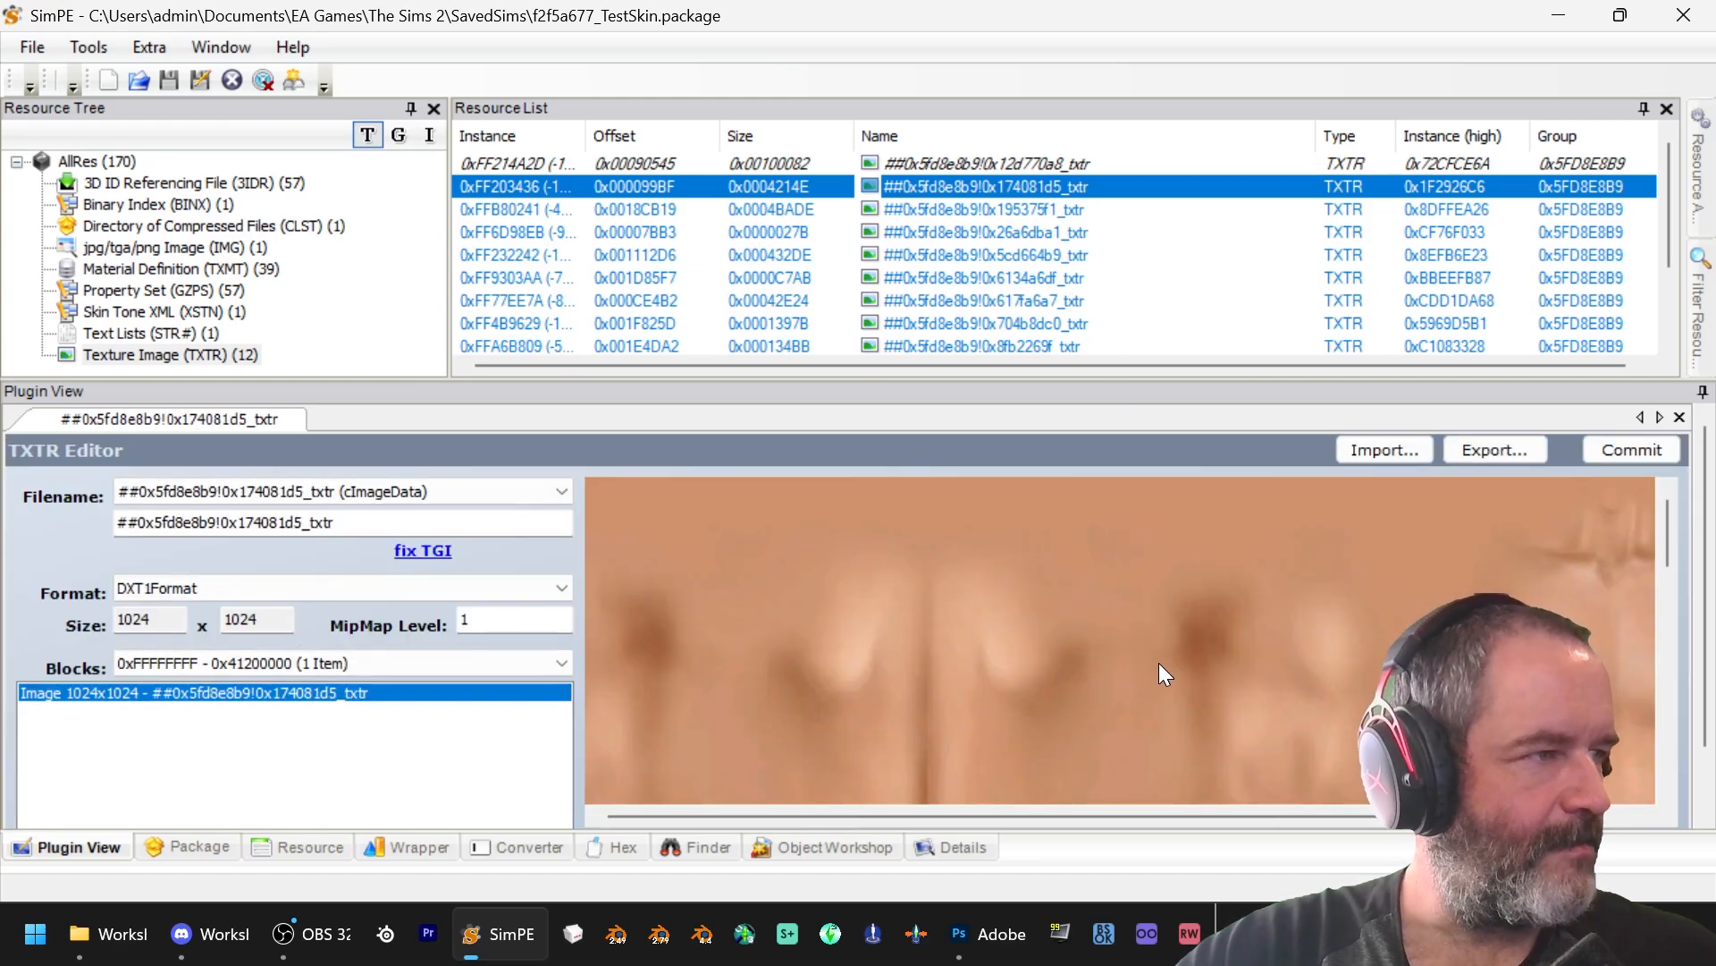
pyautogui.hotkey('alt', 'Tab')
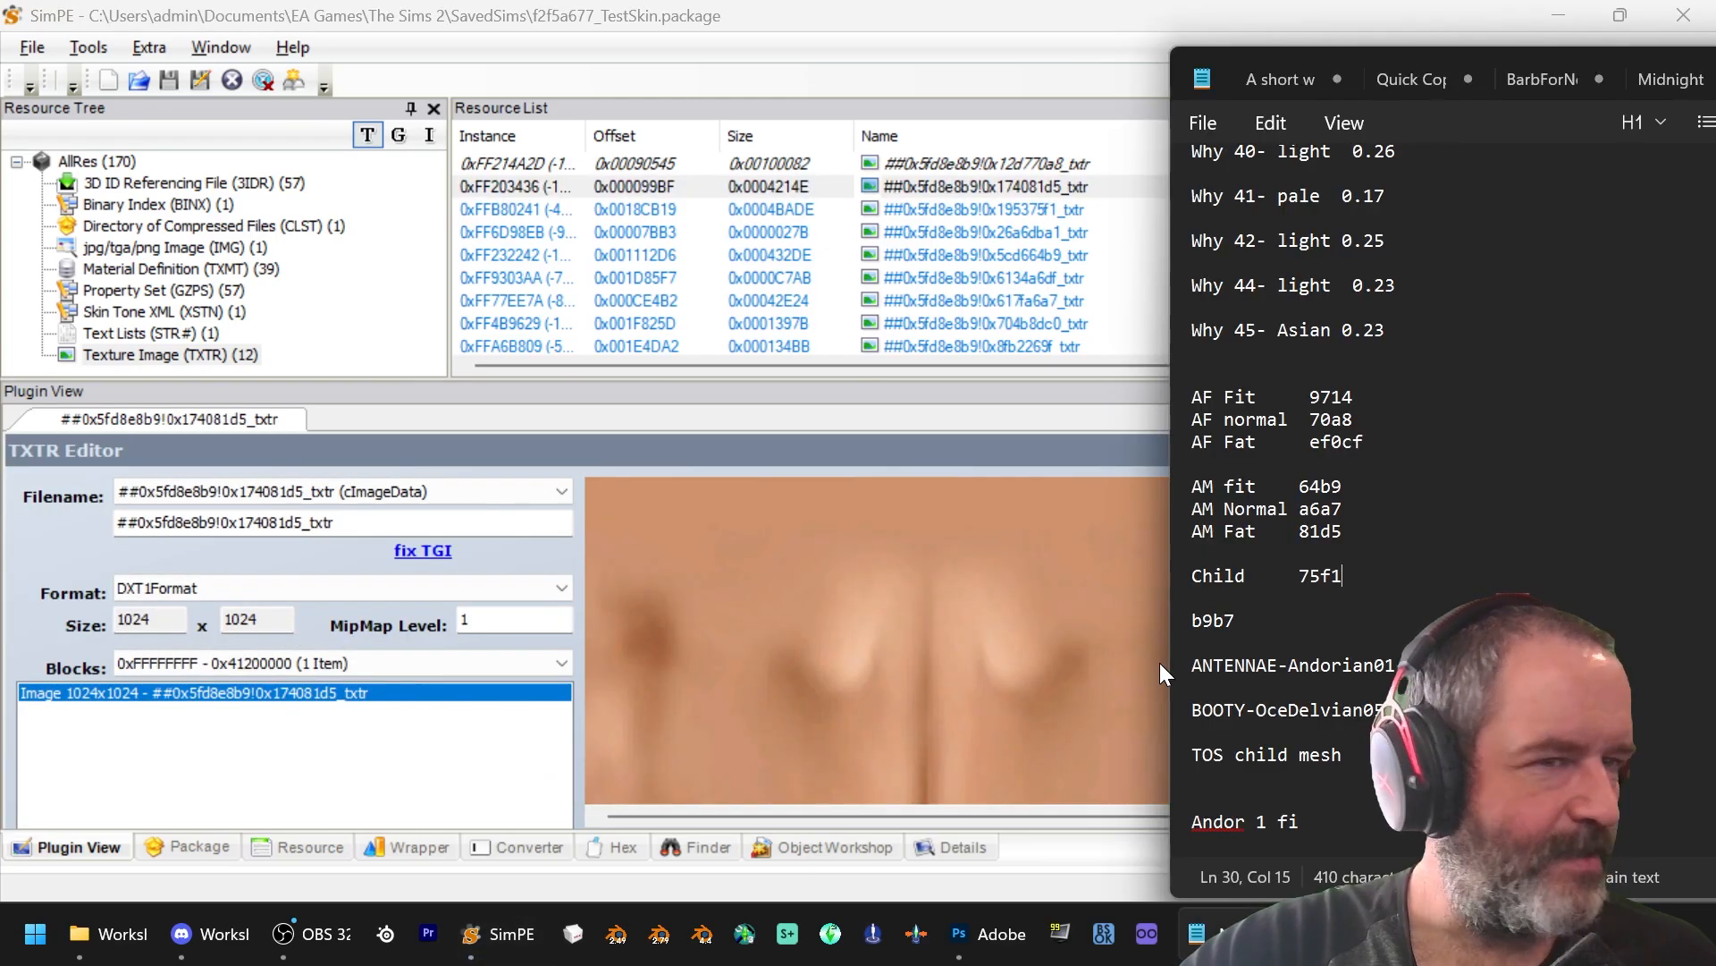
pyautogui.hotkey('alt', 'Tab')
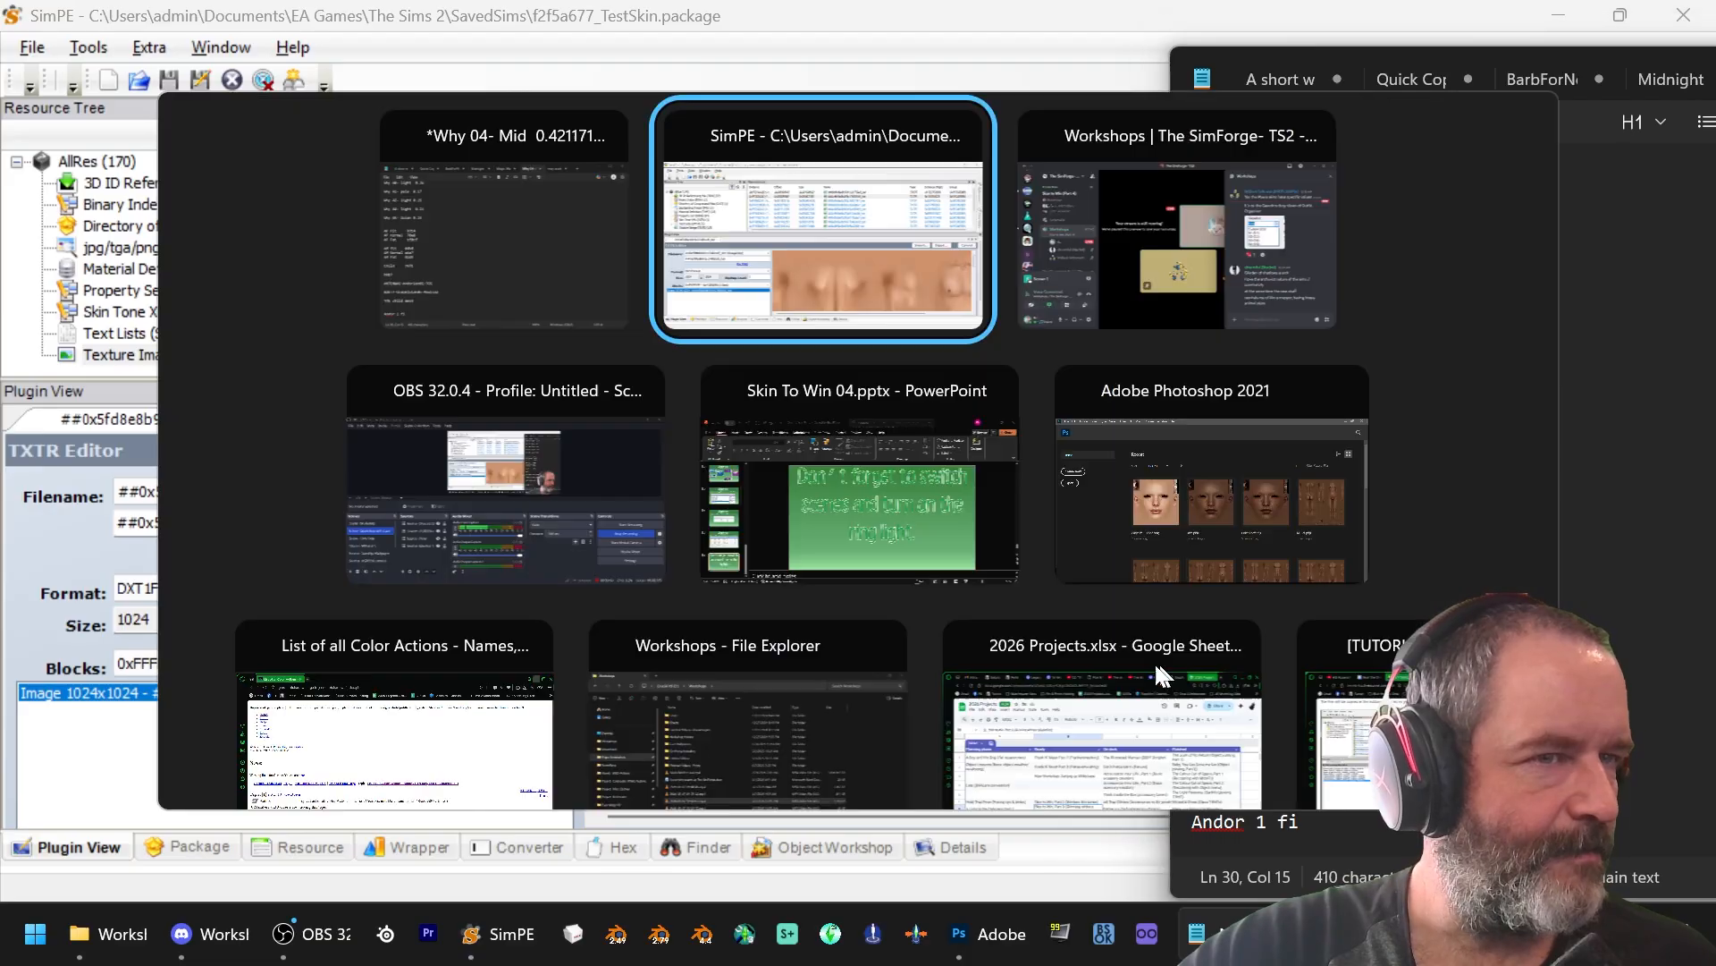
pyautogui.rightClick(1080, 604)
pyautogui.click(1183, 769)
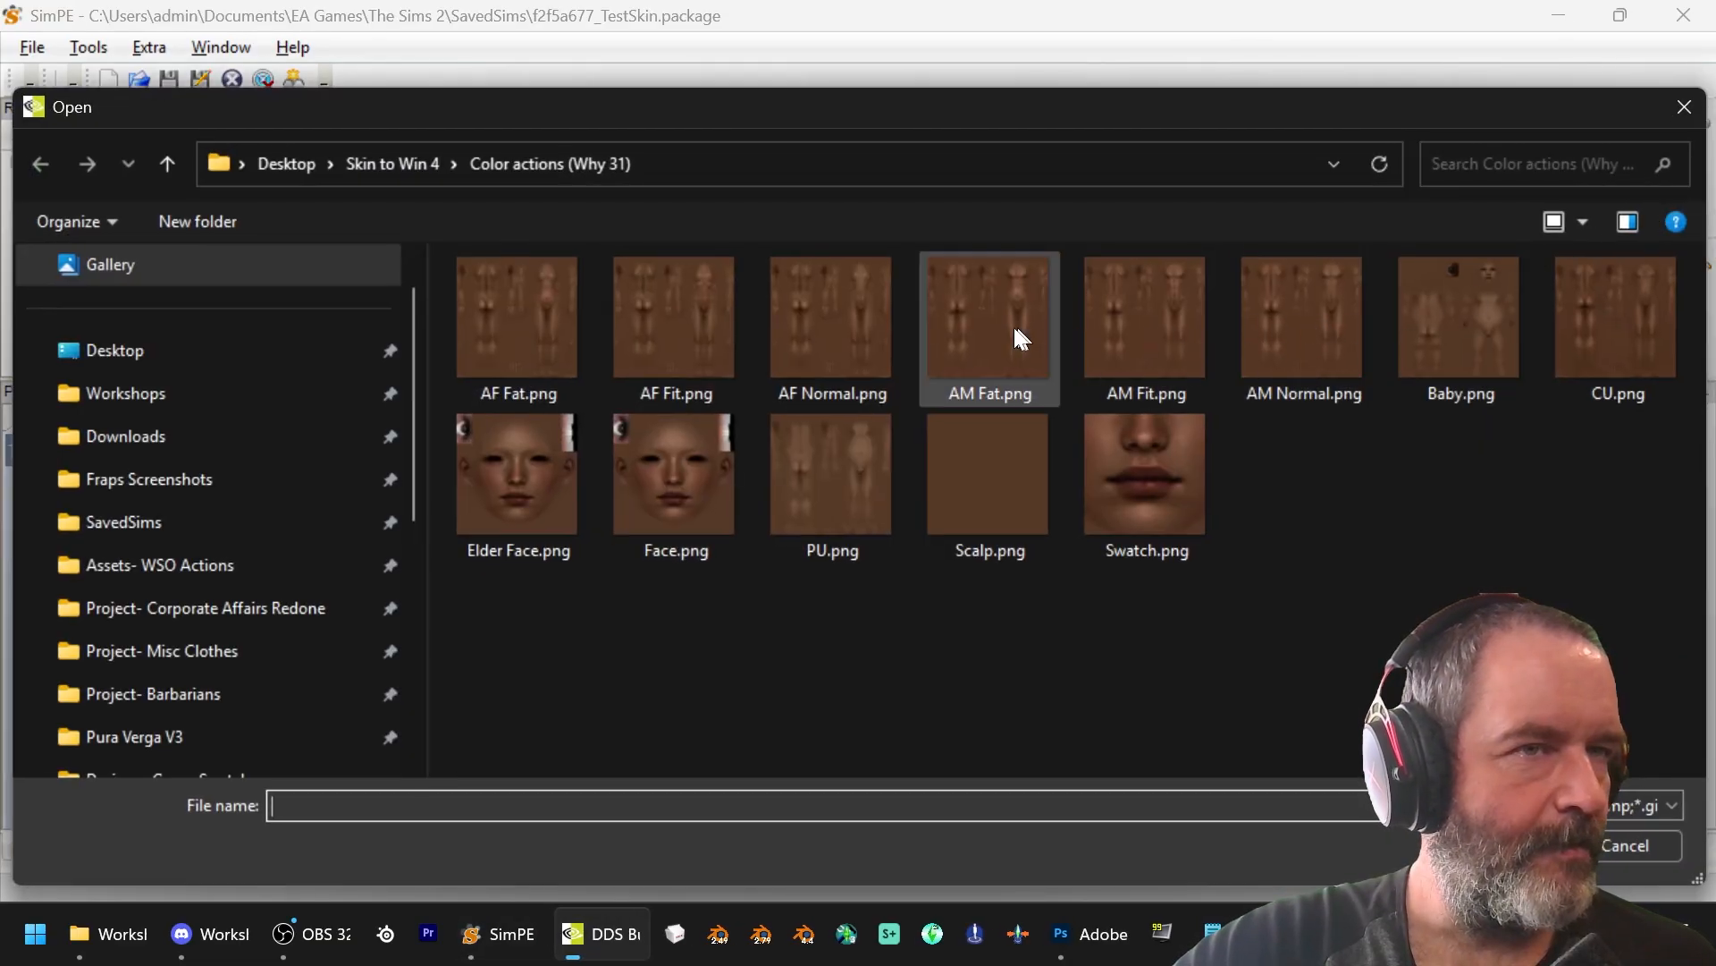
pyautogui.click(1016, 331)
pyautogui.doubleClick(1021, 338)
pyautogui.click(617, 285)
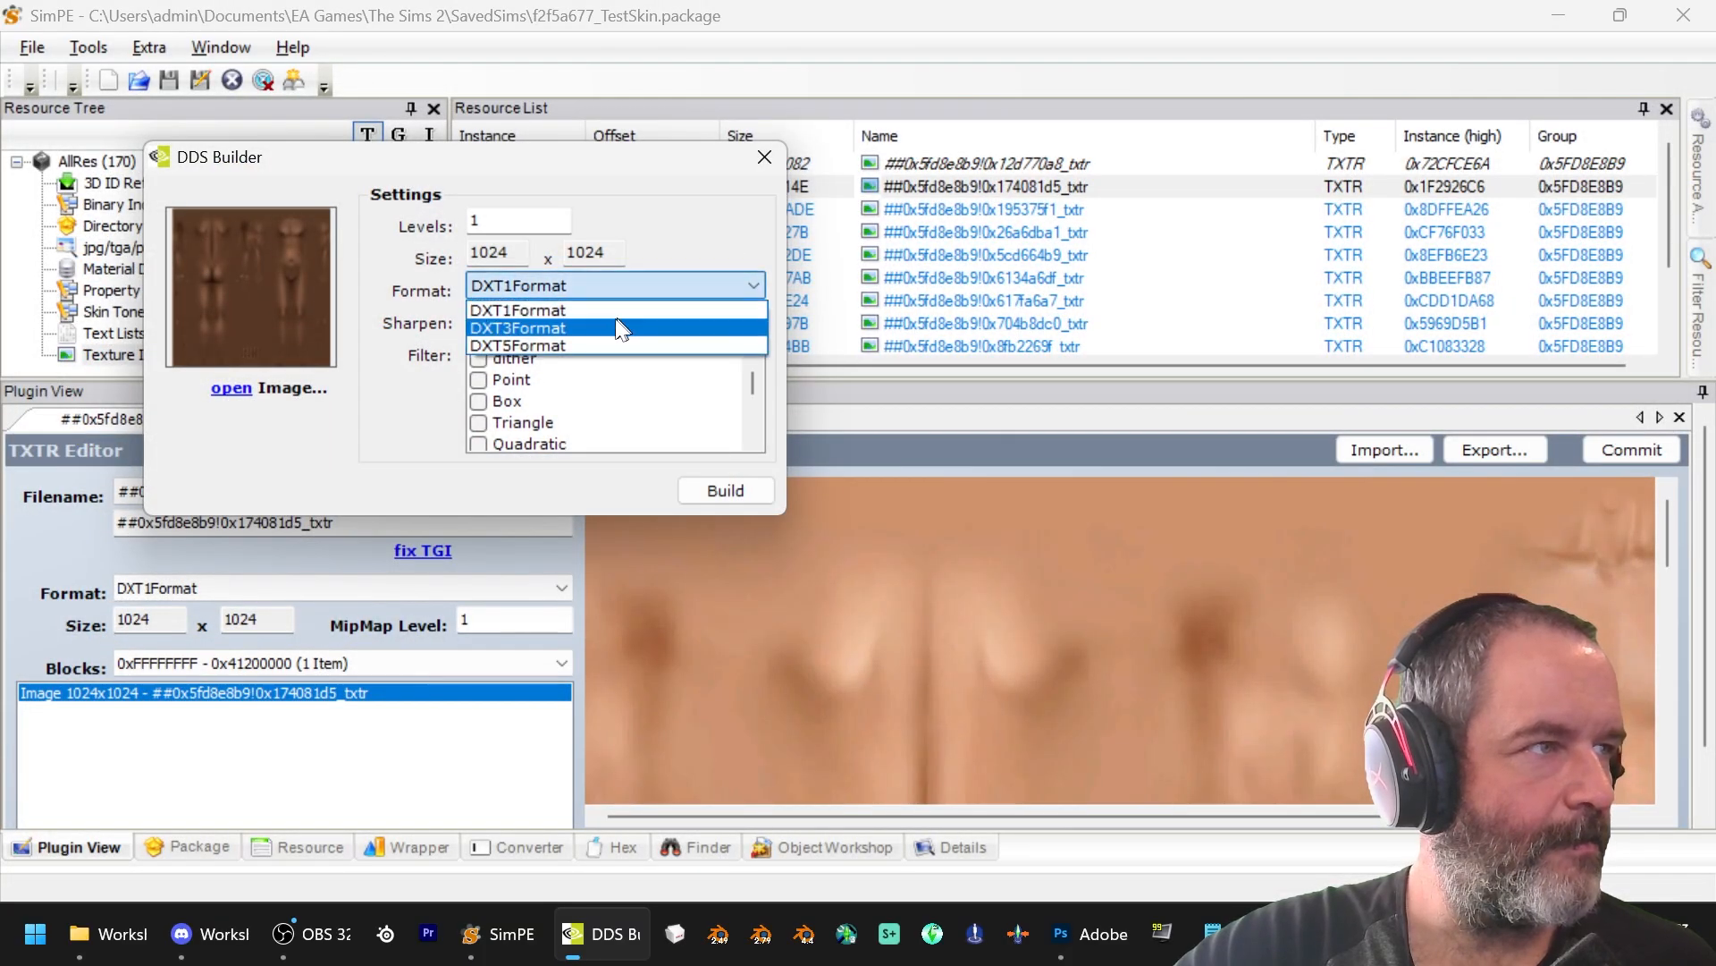
pyautogui.click(603, 328)
pyautogui.click(720, 488)
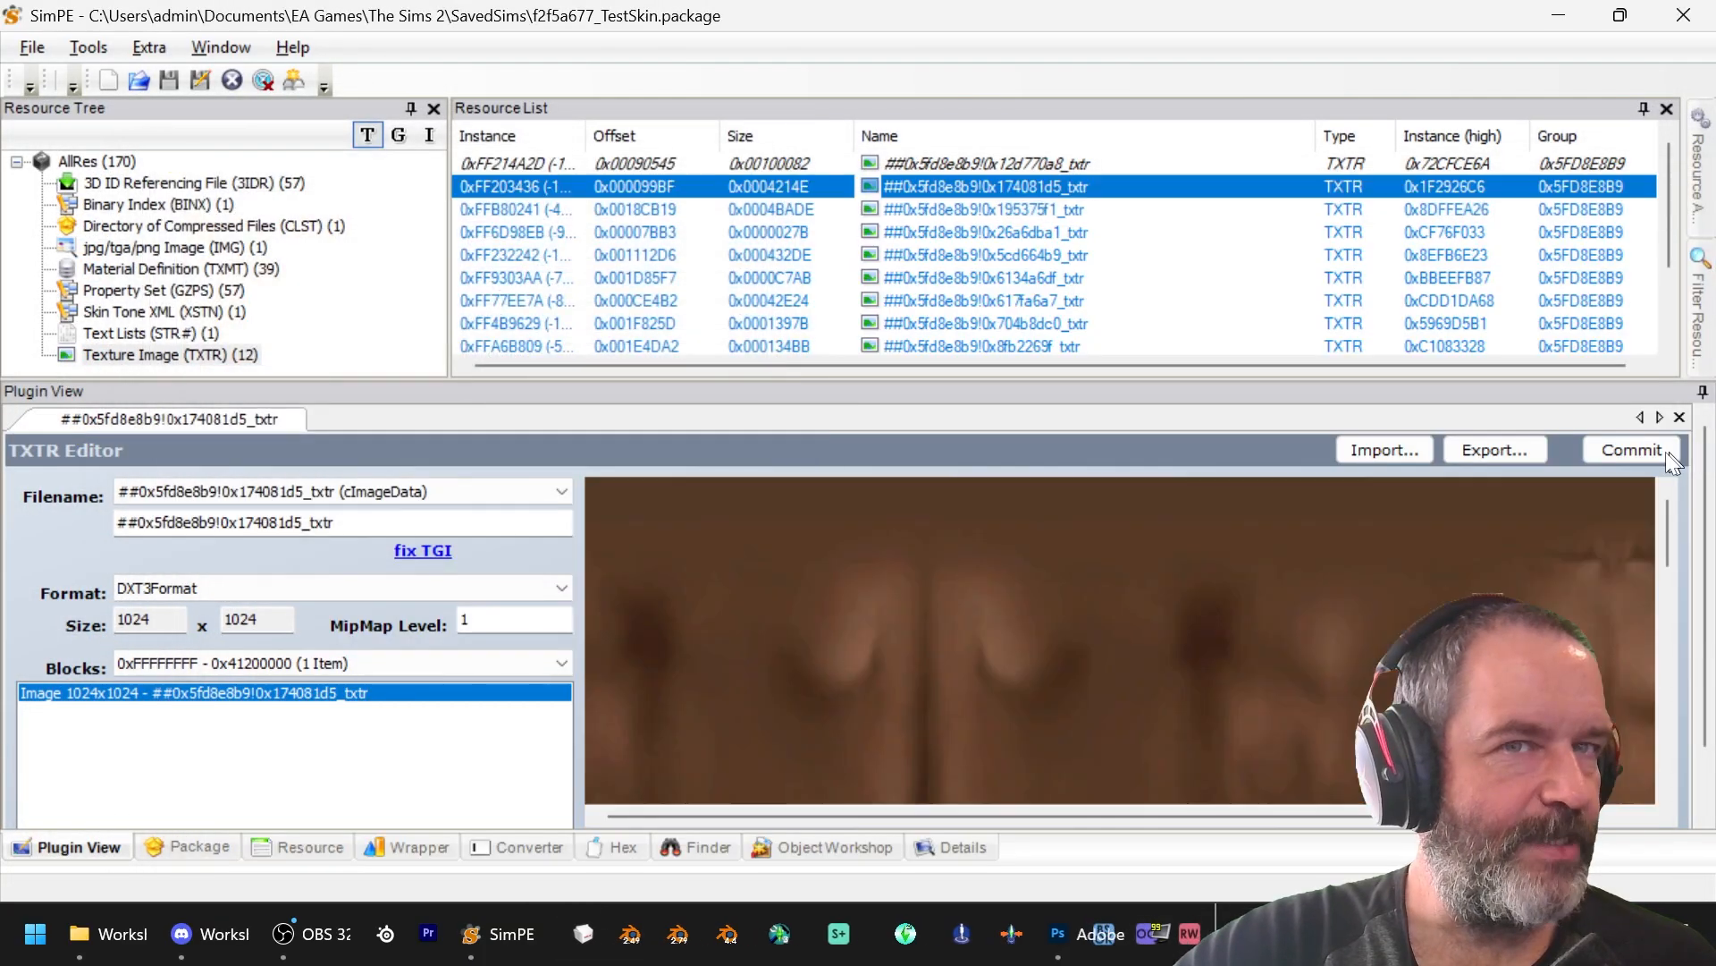
pyautogui.click(1631, 450)
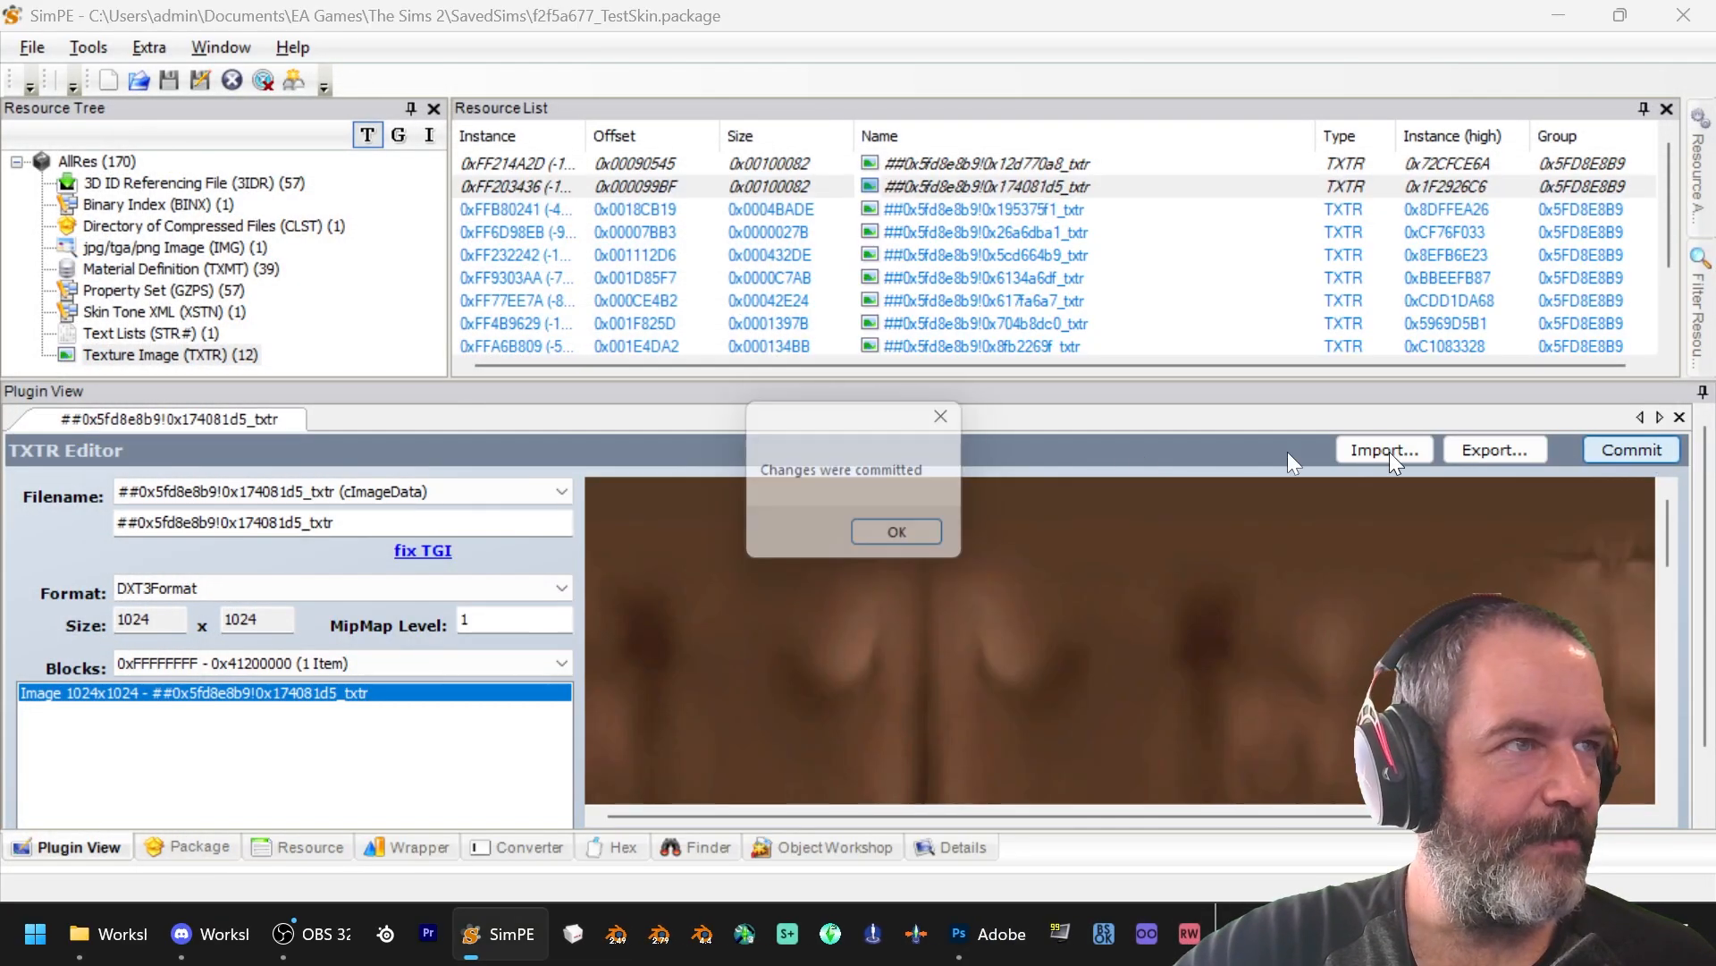
pyautogui.click(935, 538)
# Step: Match the 0x195375f1 texture to its body type in the notes, rebuild it from CU.png in DXT3Format and commit it
pyautogui.click(1015, 207)
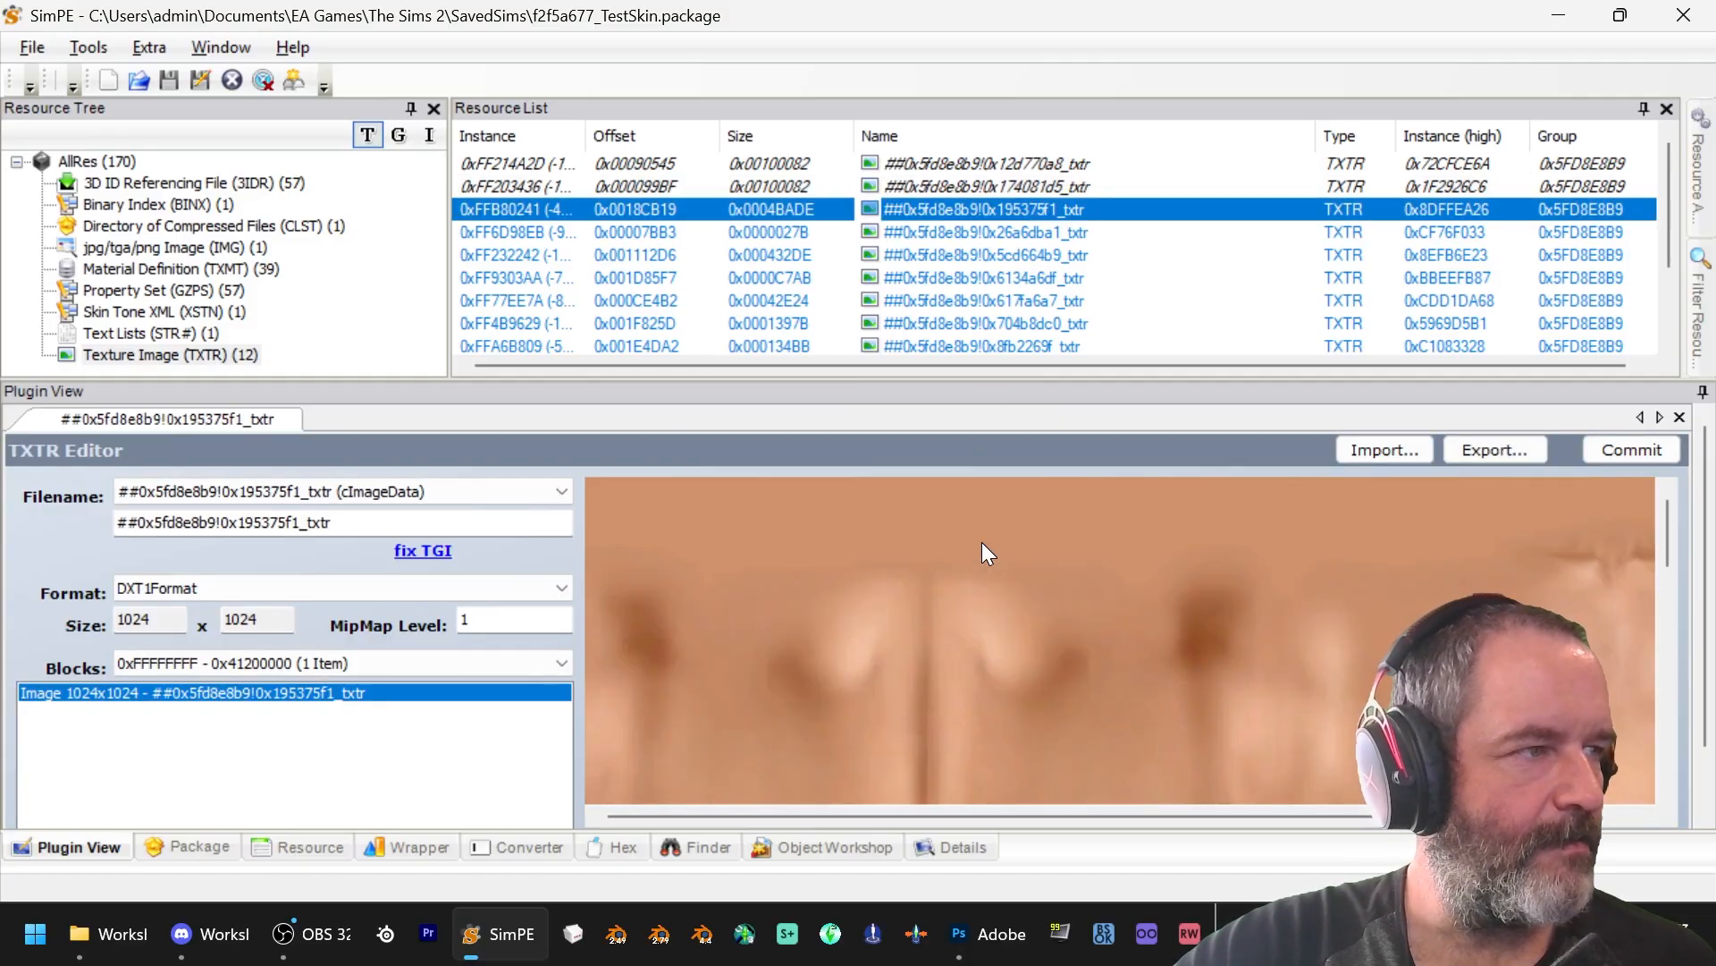
pyautogui.hotkey('alt', 'Tab')
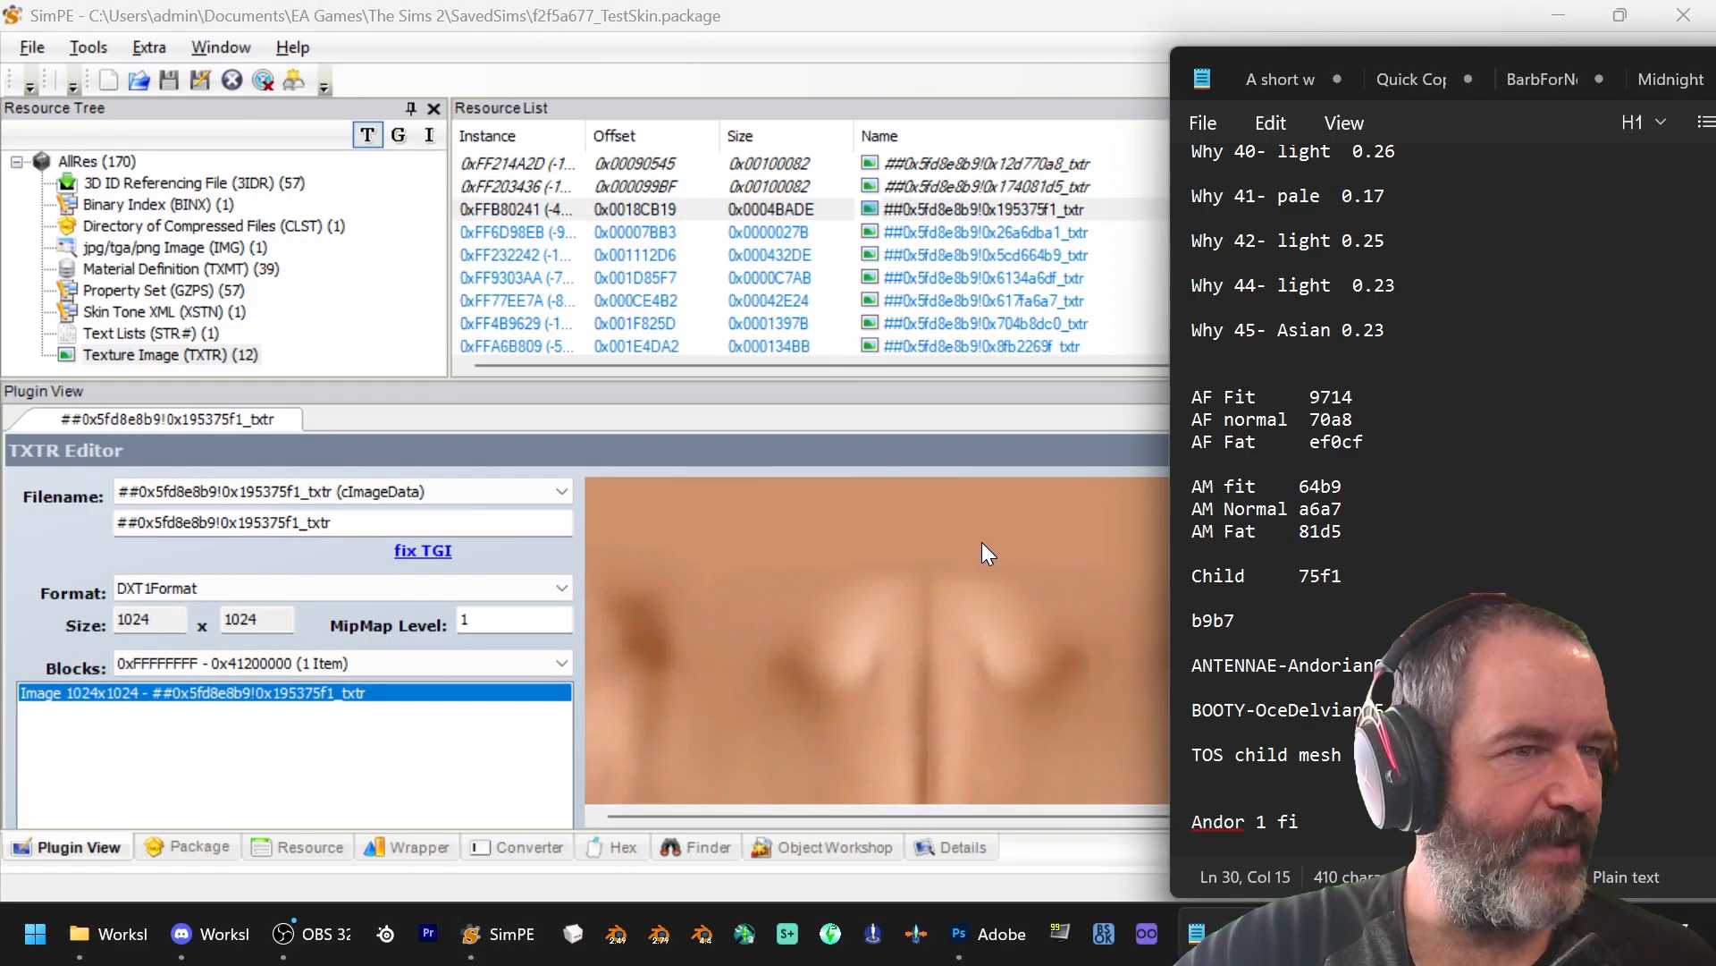
pyautogui.rightClick(982, 542)
pyautogui.click(1073, 708)
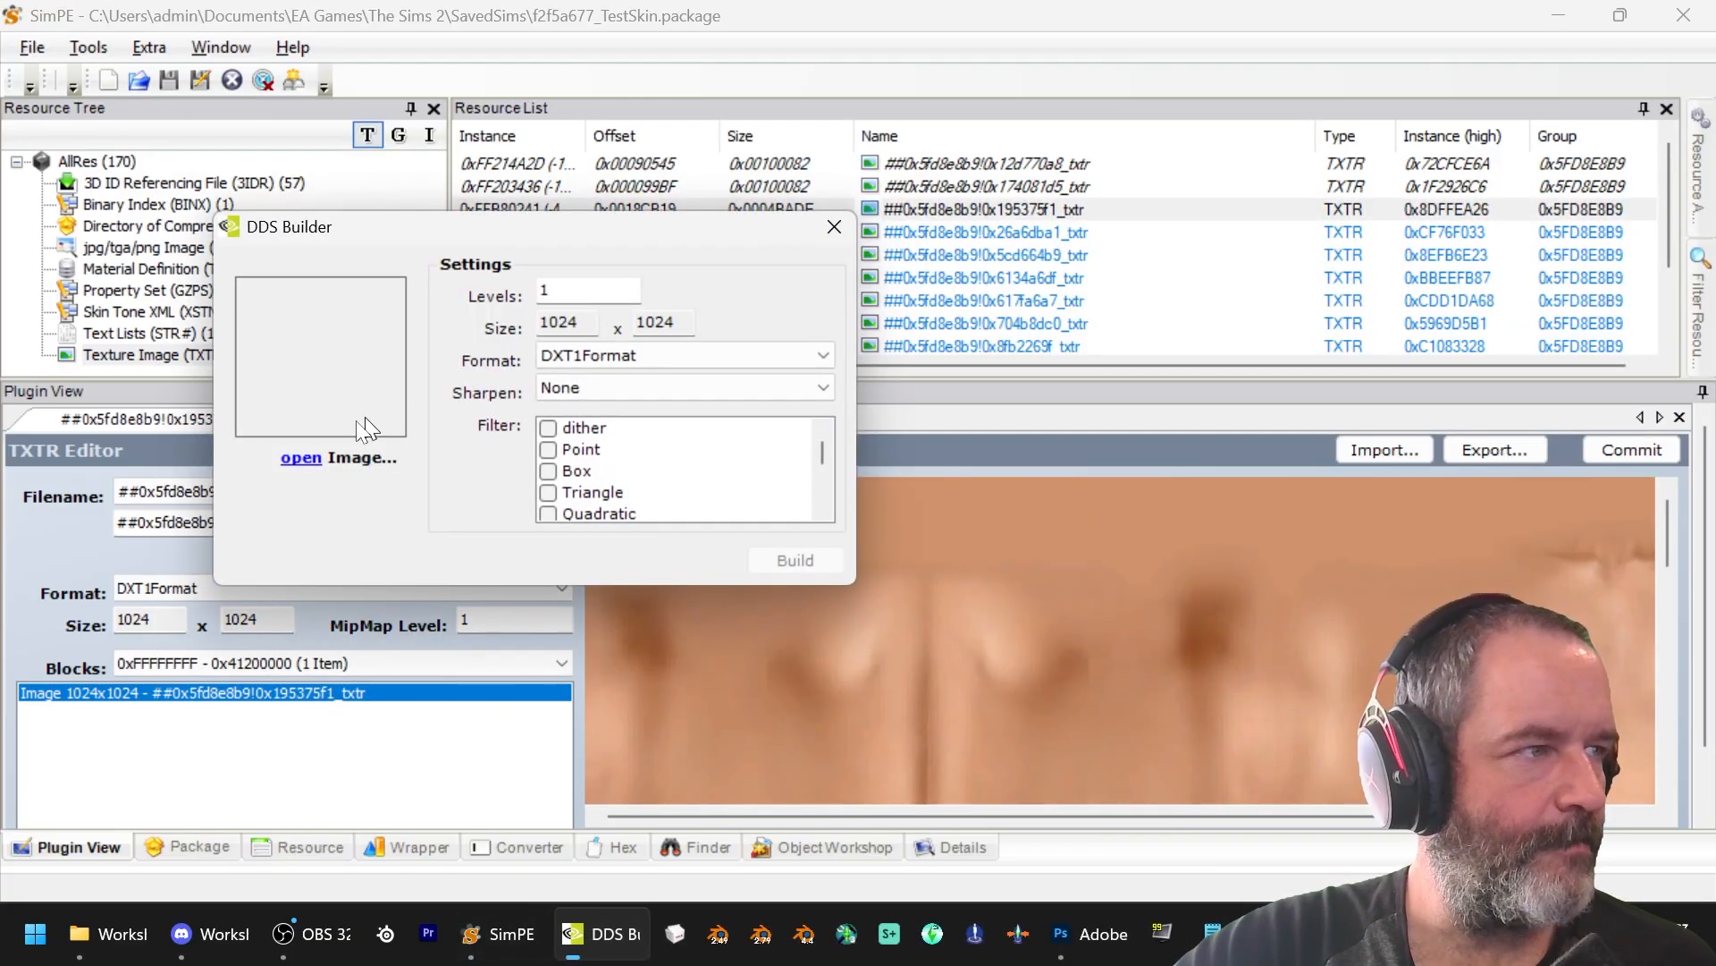
pyautogui.click(299, 458)
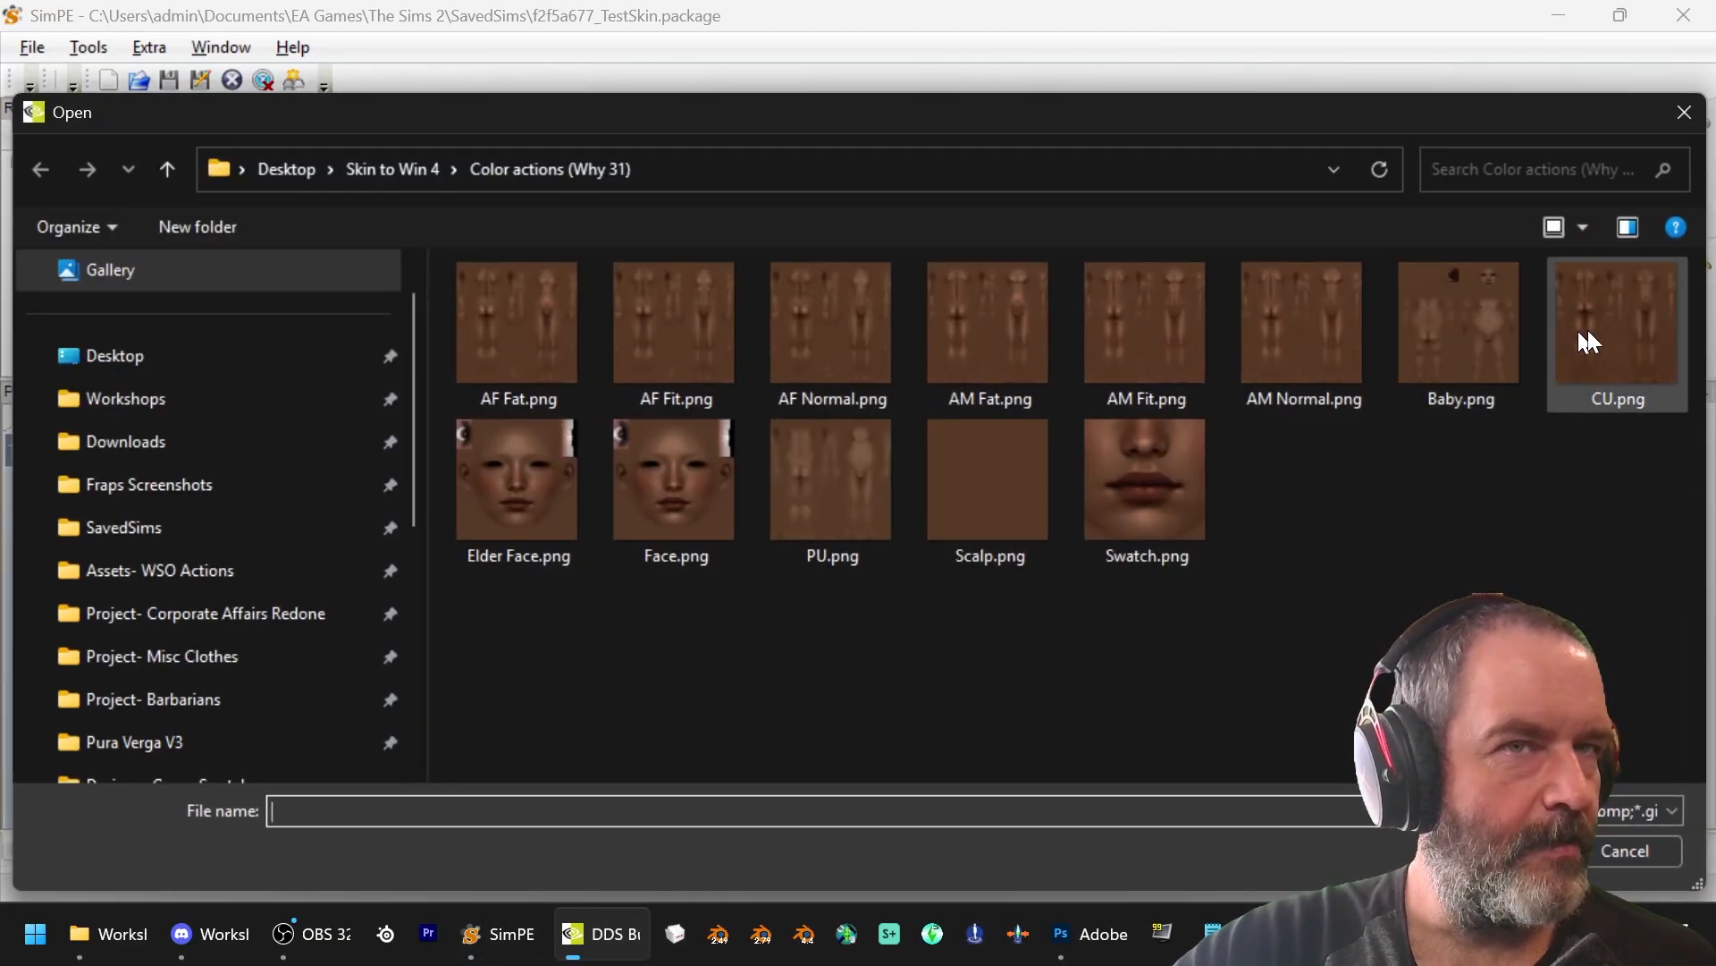
pyautogui.click(1609, 333)
pyautogui.doubleClick(1615, 340)
pyautogui.click(651, 356)
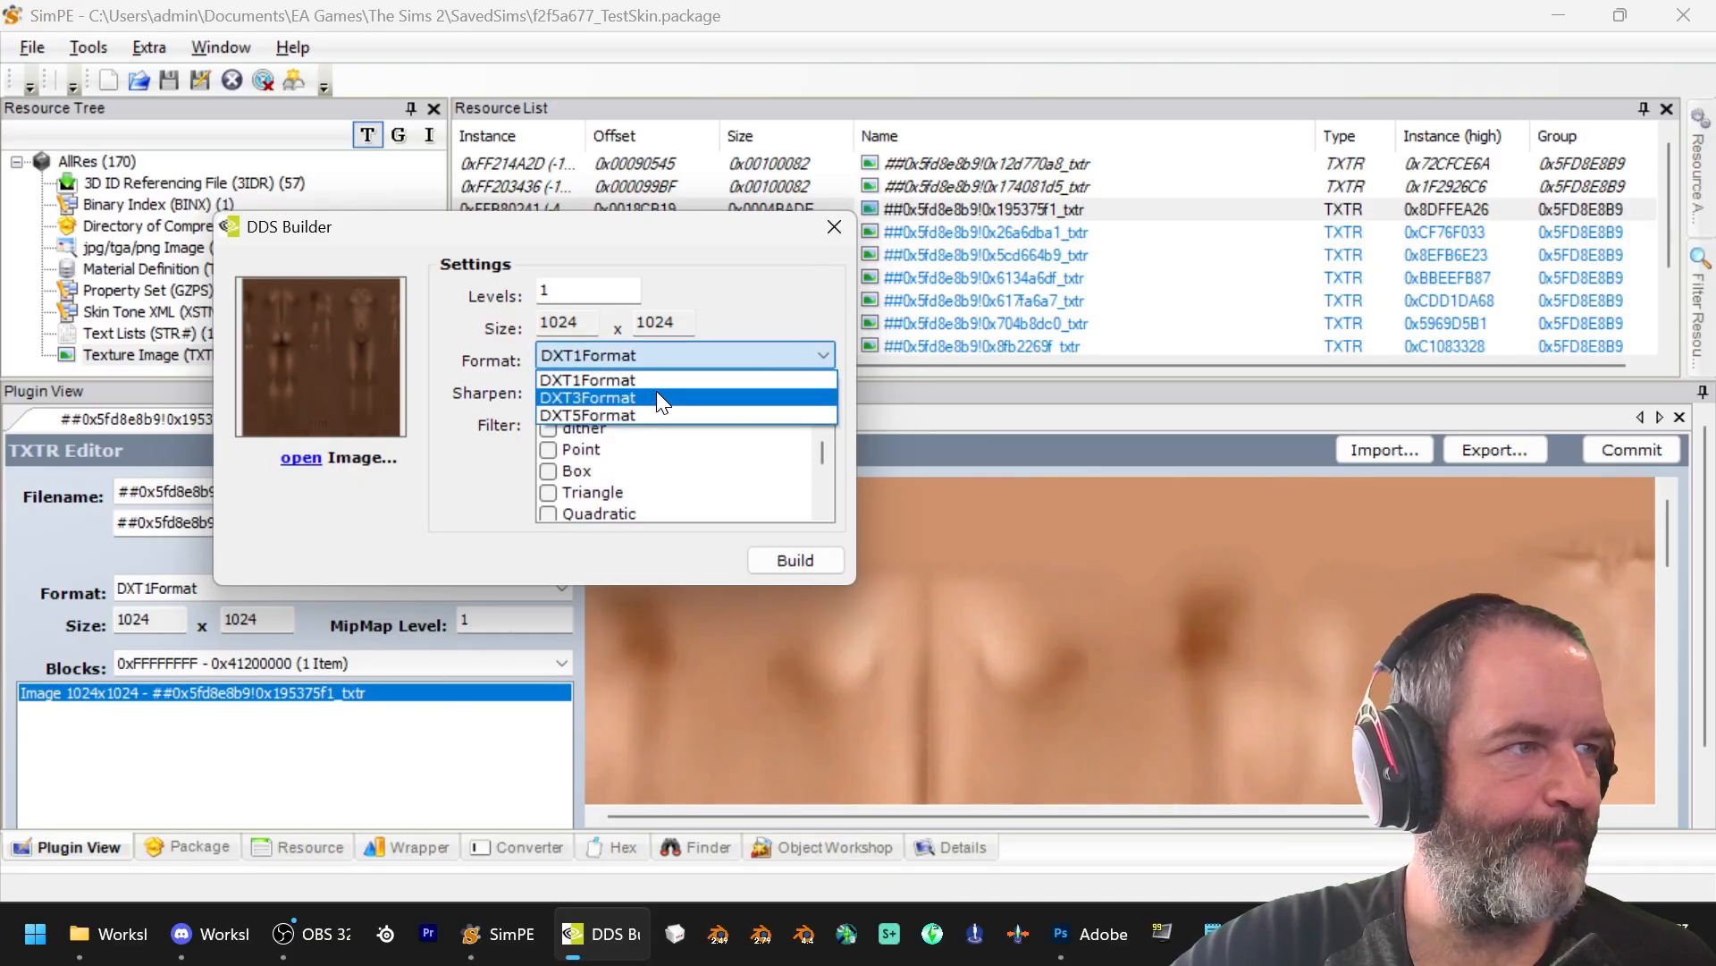
pyautogui.click(656, 391)
pyautogui.click(808, 558)
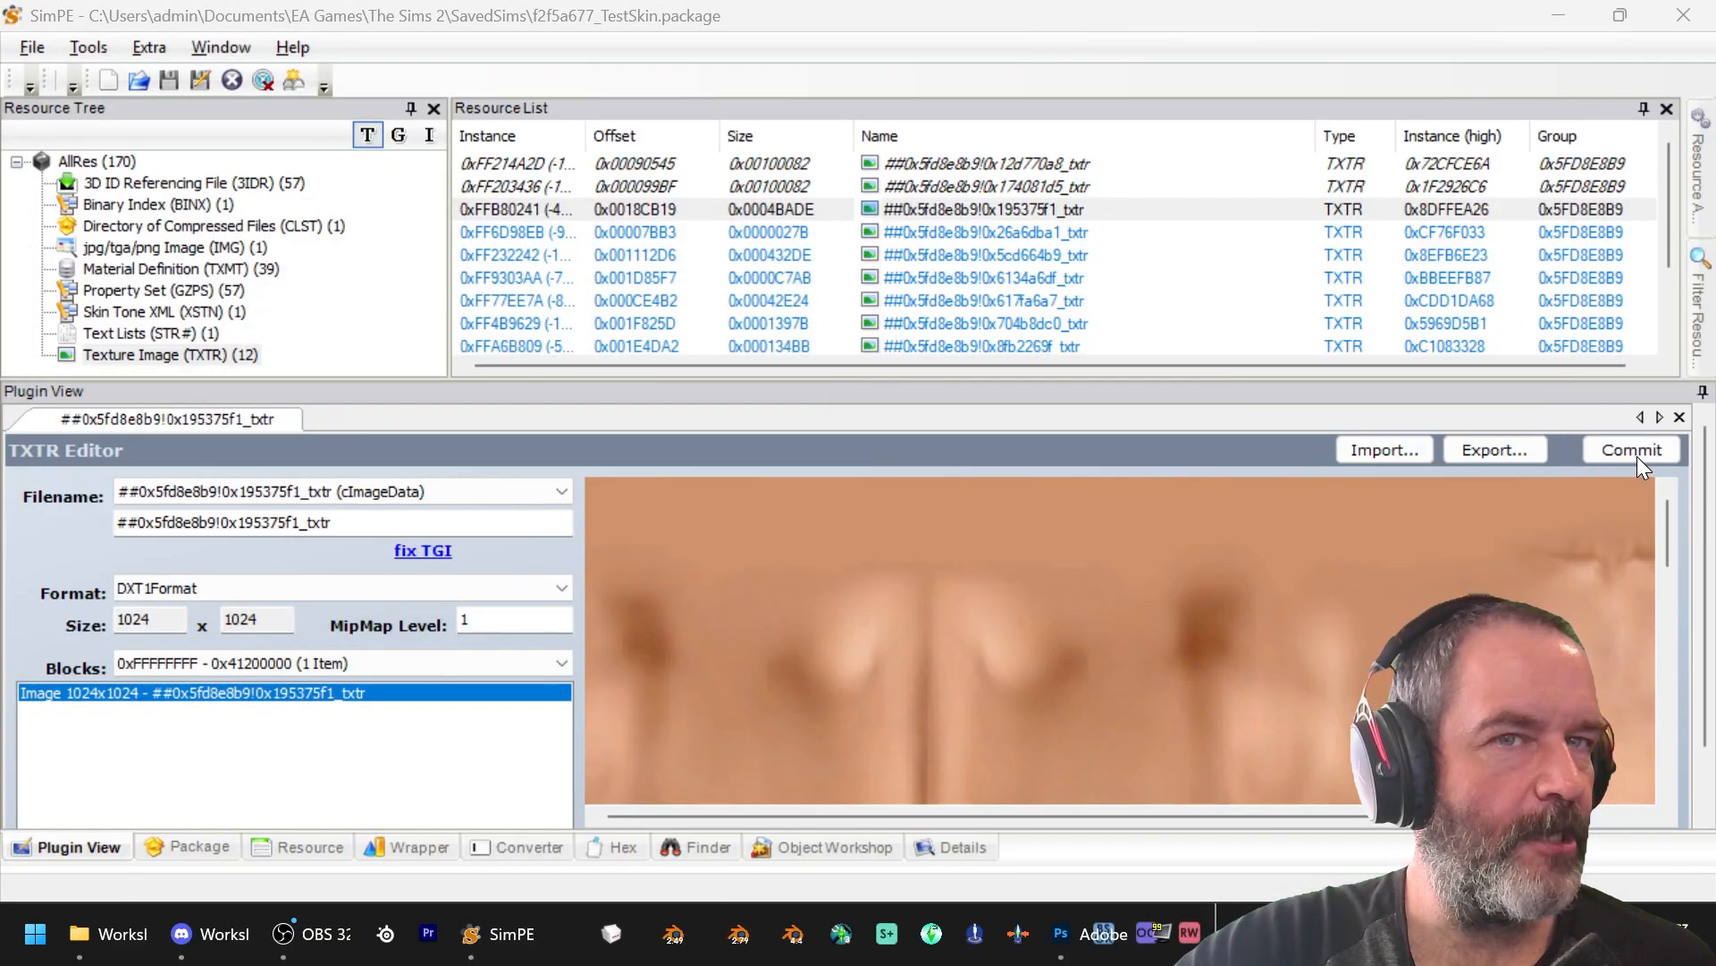
pyautogui.click(1637, 456)
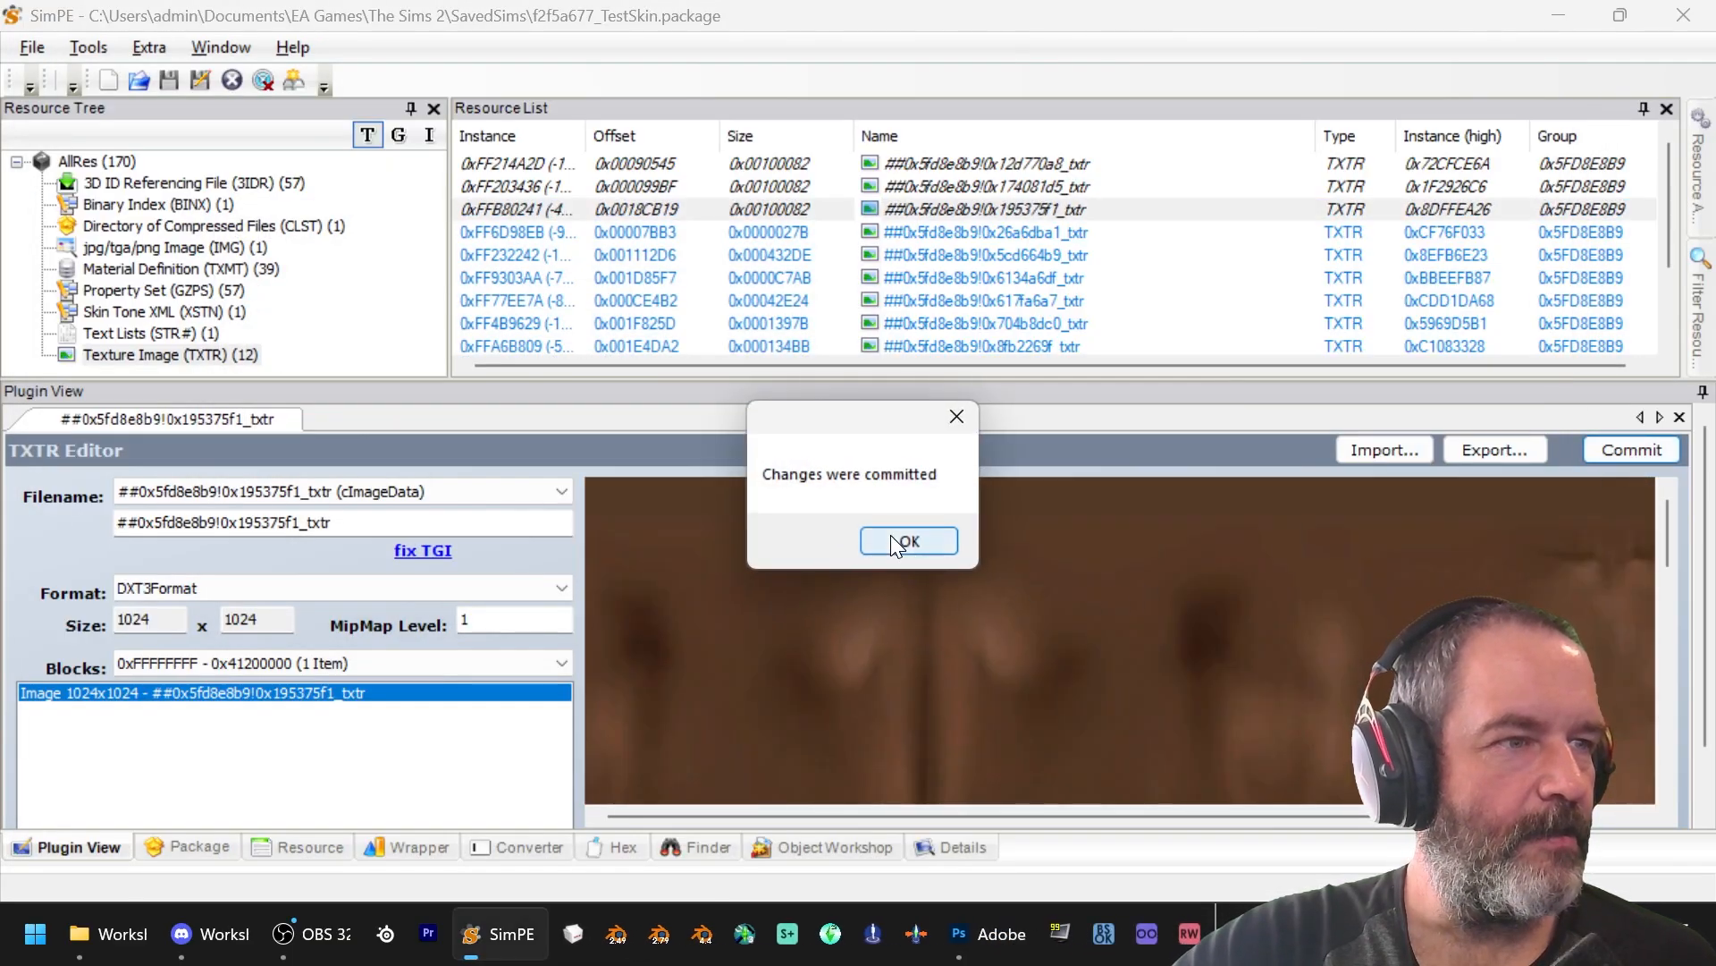
pyautogui.click(902, 538)
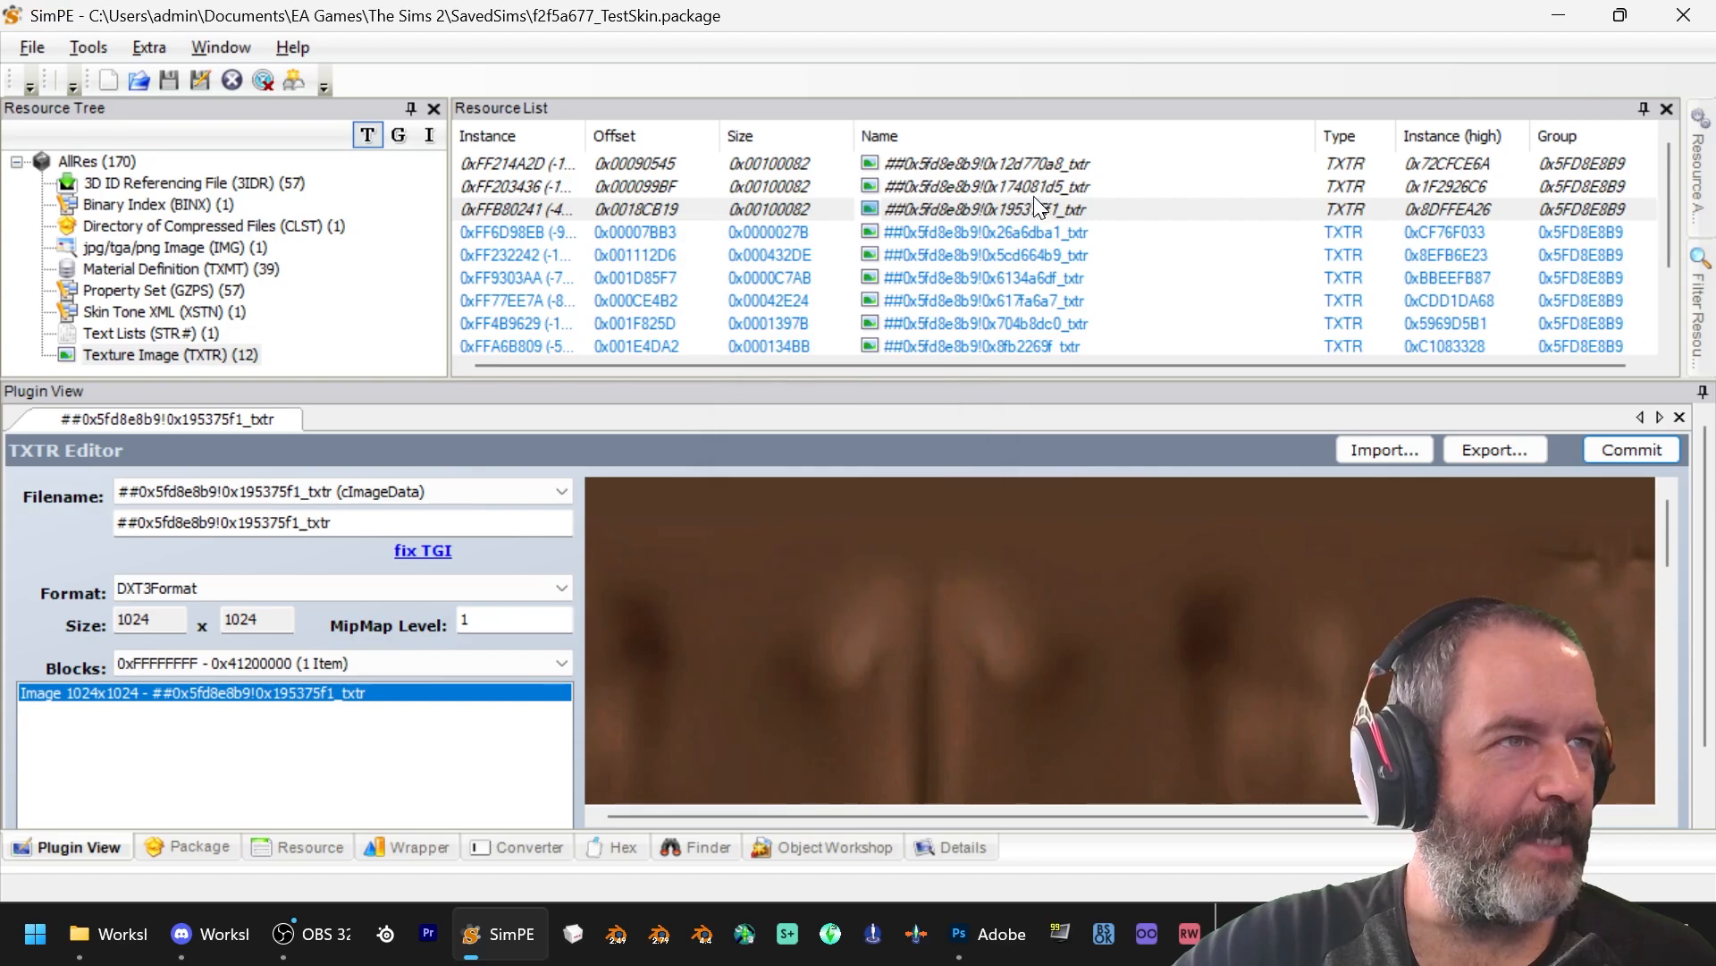
# Step: Rebuild the plain 512x512 texture 0x26a6dba1 from Scalp.png in DXT3Format and commit it
pyautogui.click(1002, 235)
pyautogui.rightClick(953, 570)
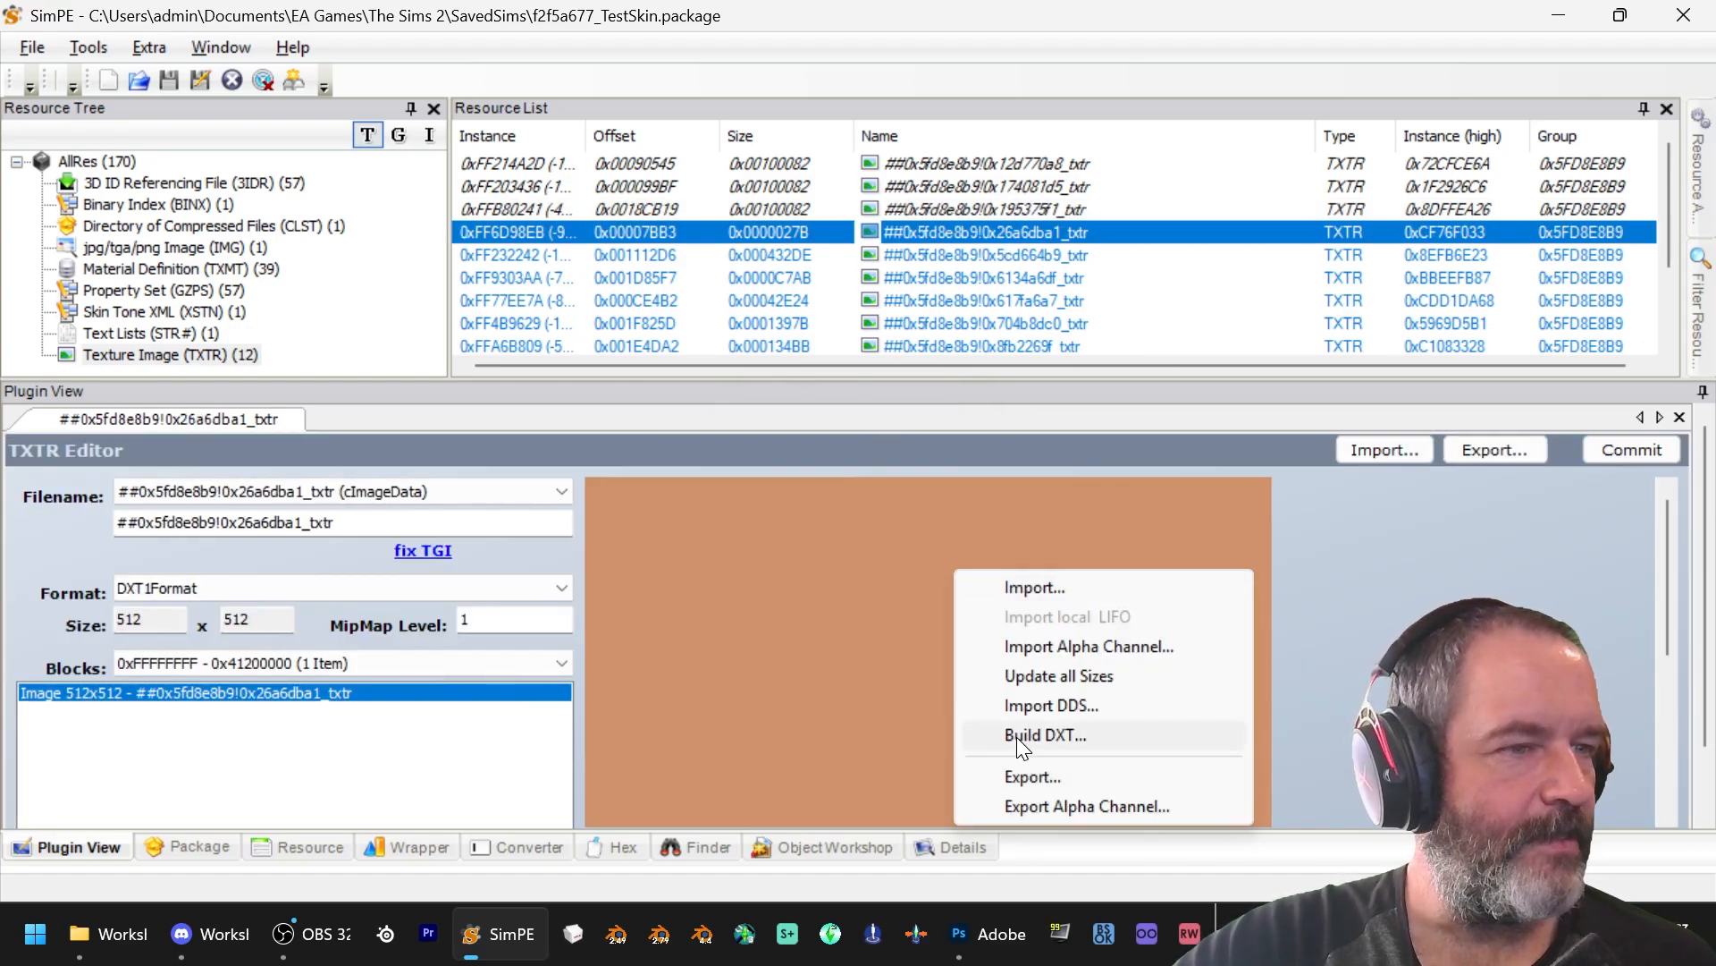
pyautogui.click(1016, 737)
pyautogui.click(161, 320)
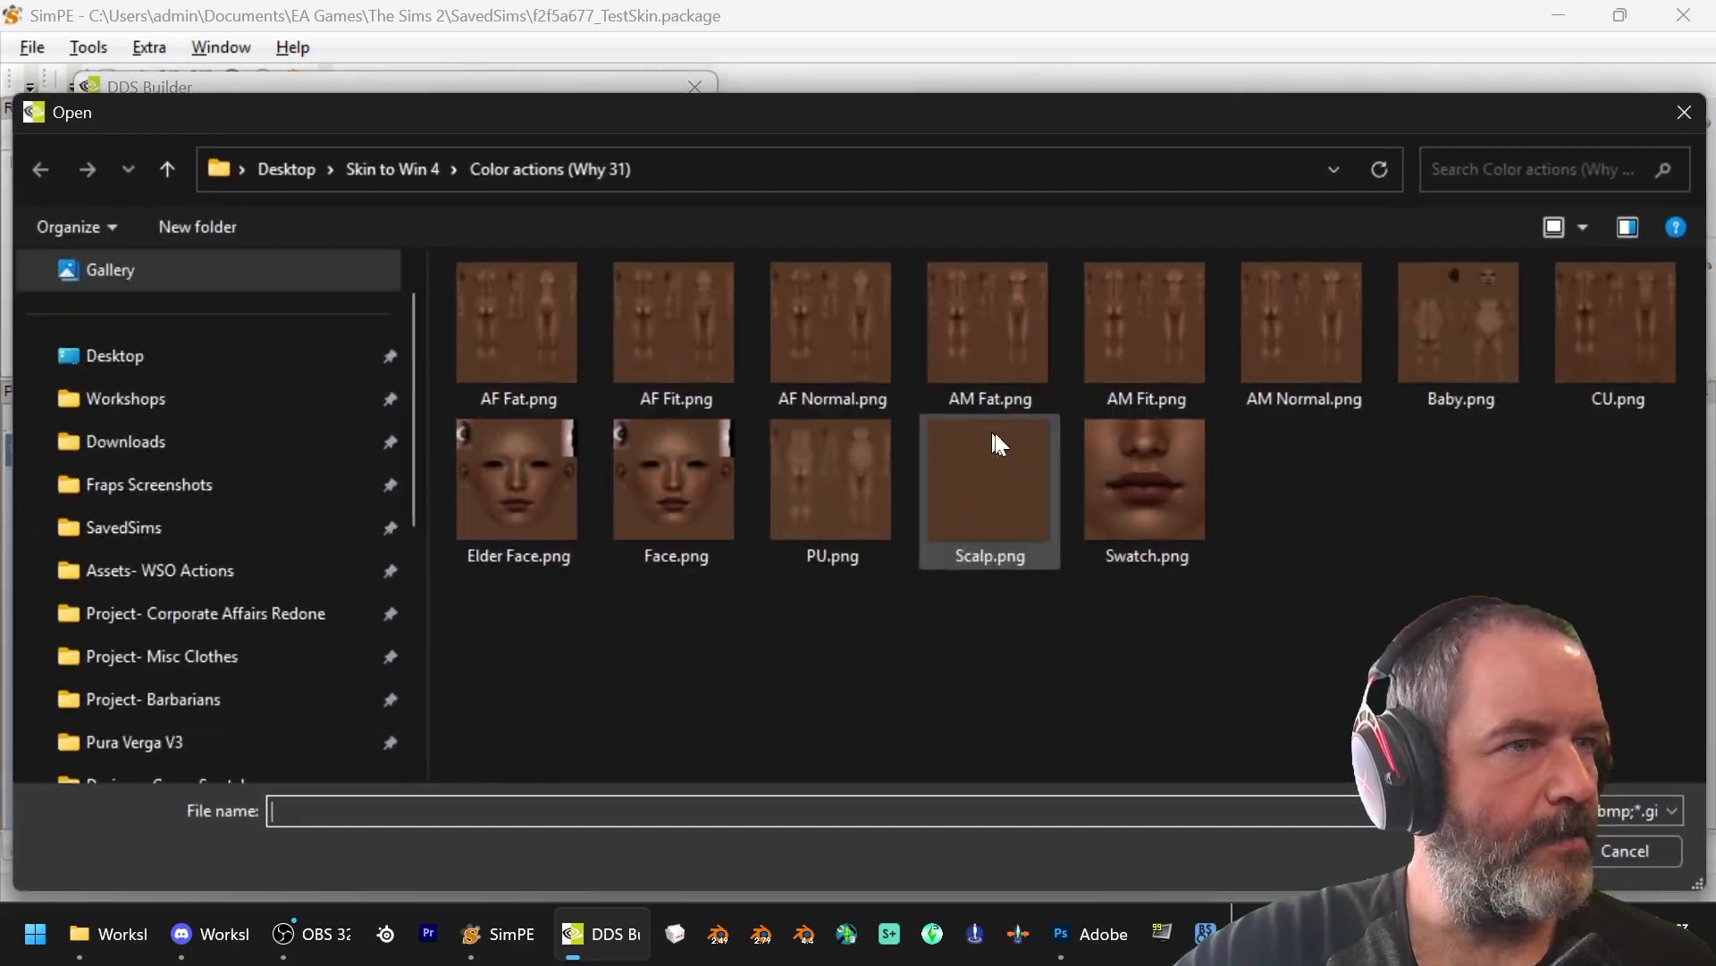
pyautogui.doubleClick(1022, 466)
pyautogui.click(566, 215)
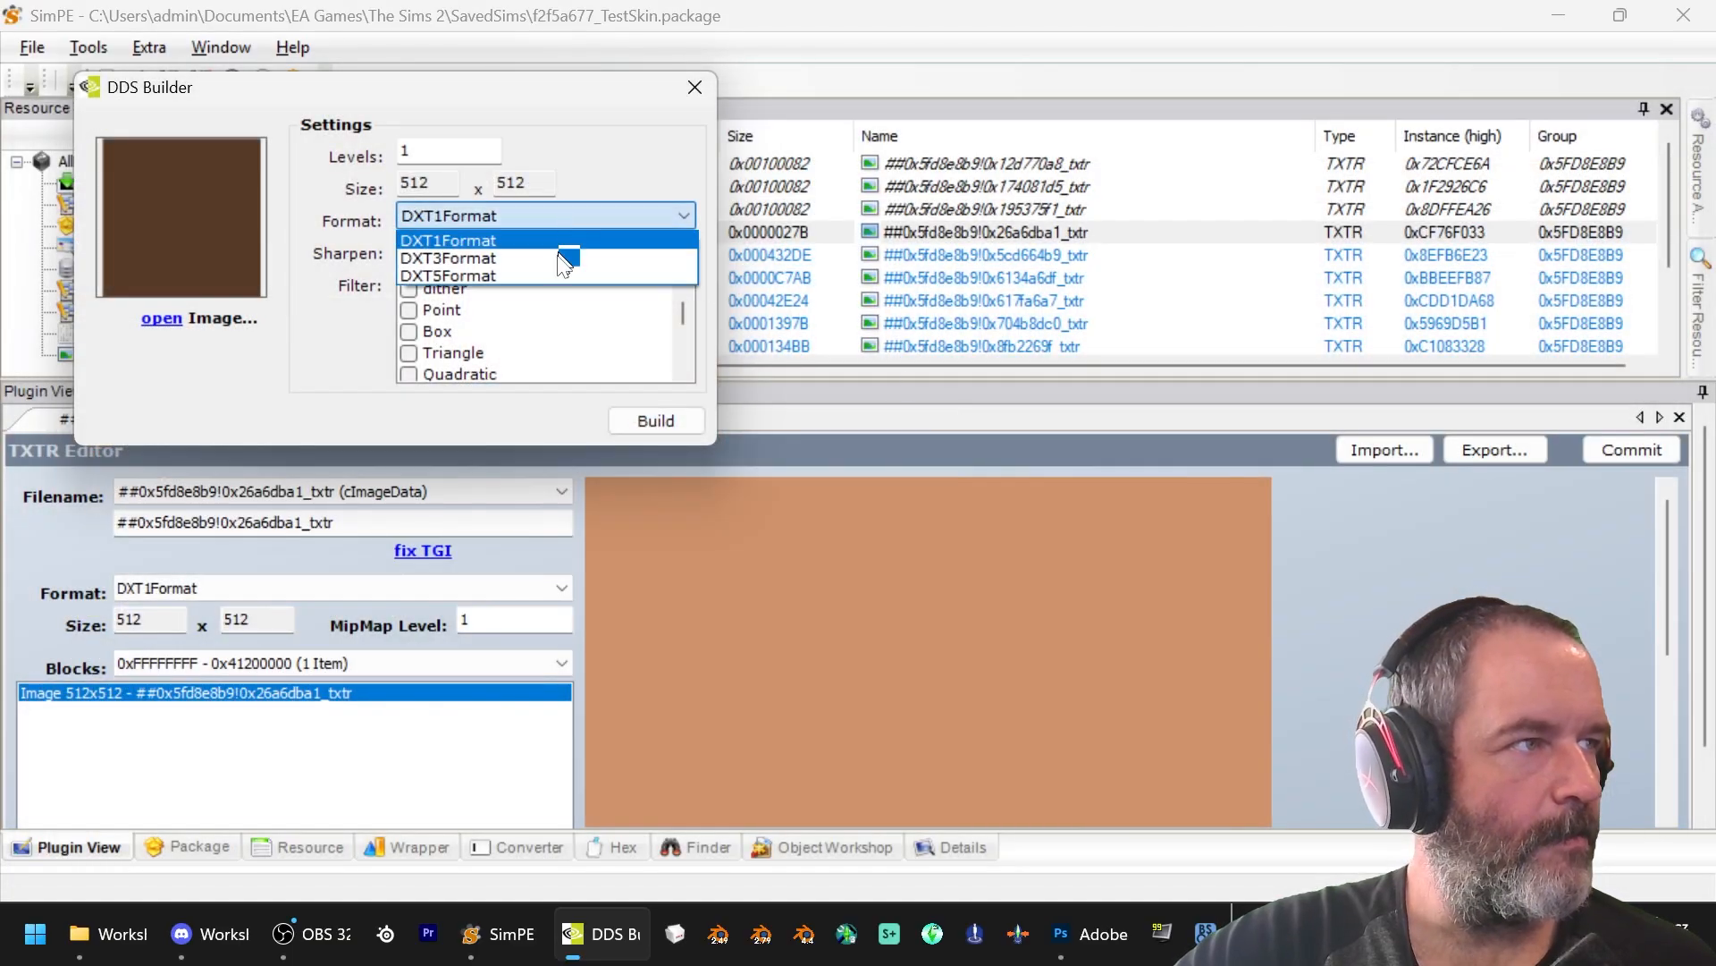
pyautogui.click(558, 259)
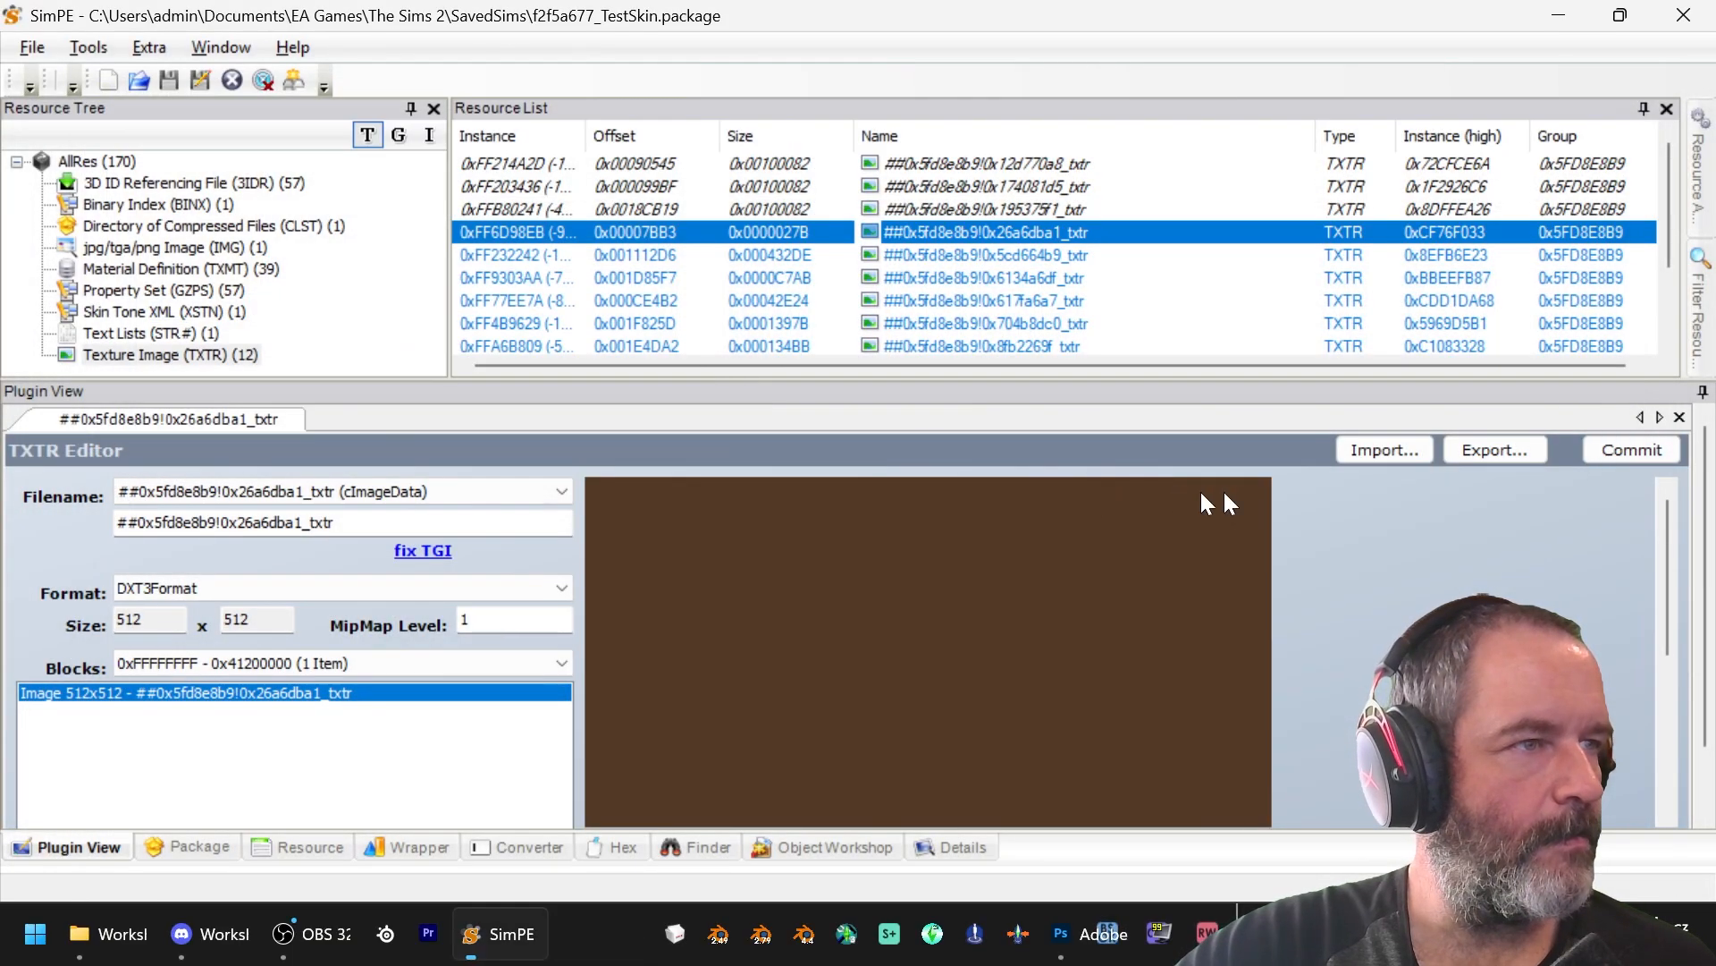
pyautogui.click(1629, 449)
pyautogui.click(953, 540)
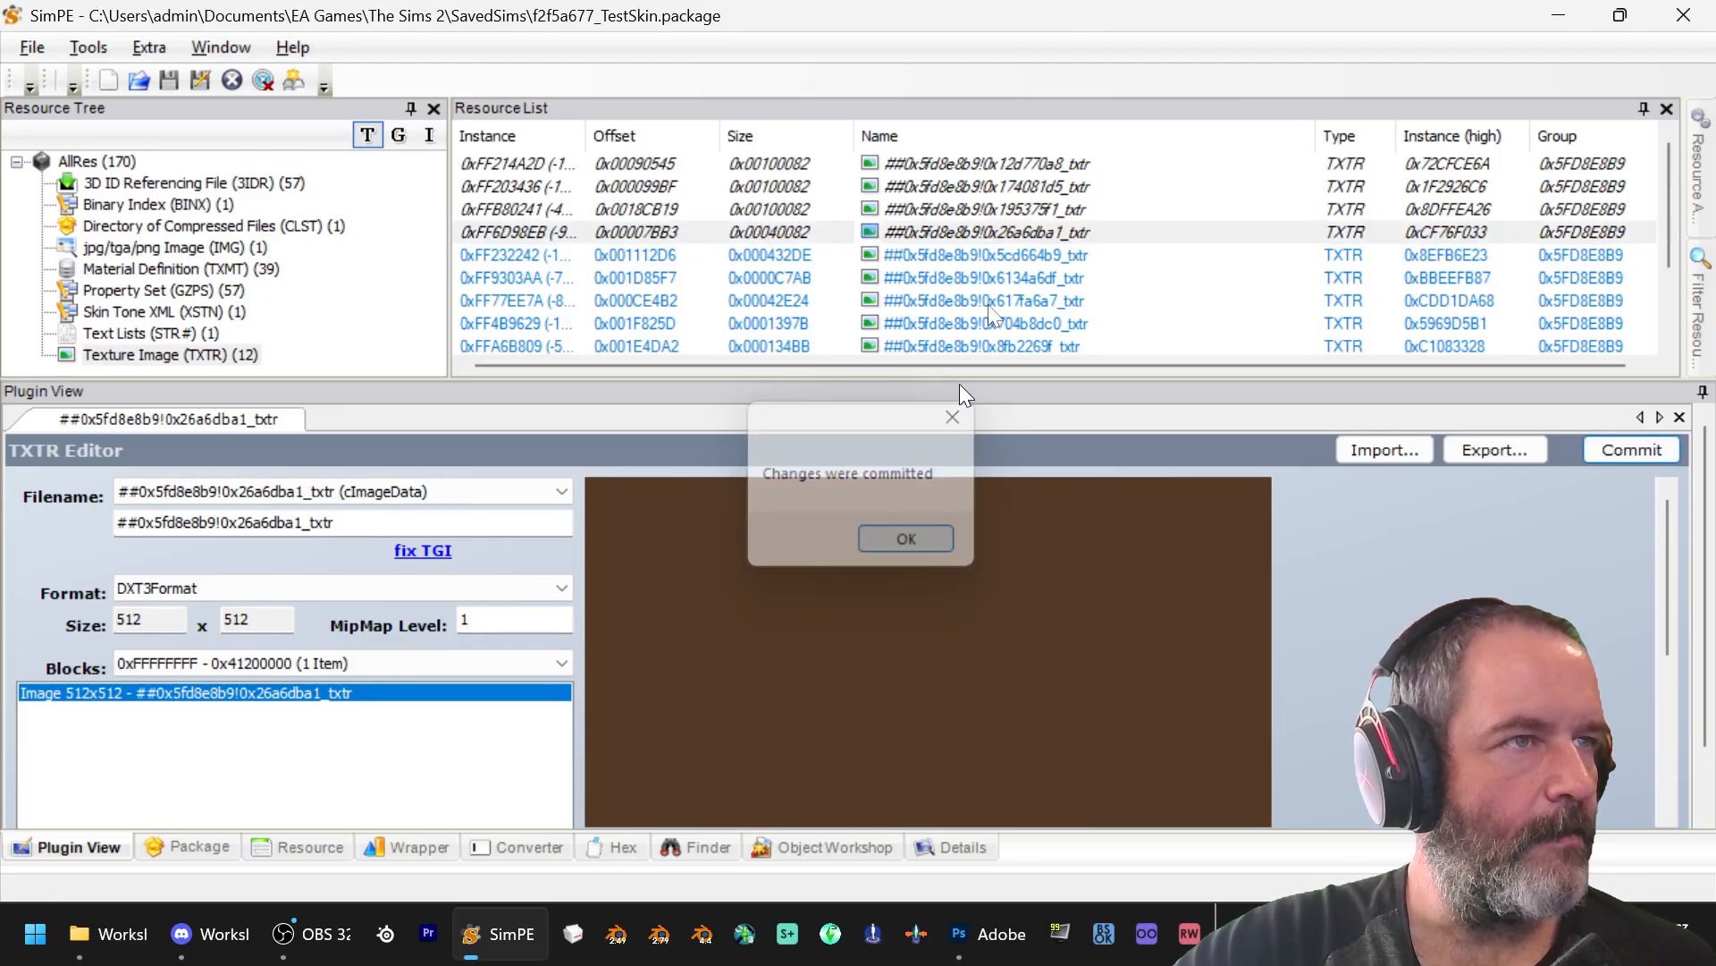
# Step: Match the 0x5cd664b9 texture to its body type in the notes, rebuild it from AM Fit.png in DXT3Format and commit it
pyautogui.click(1023, 246)
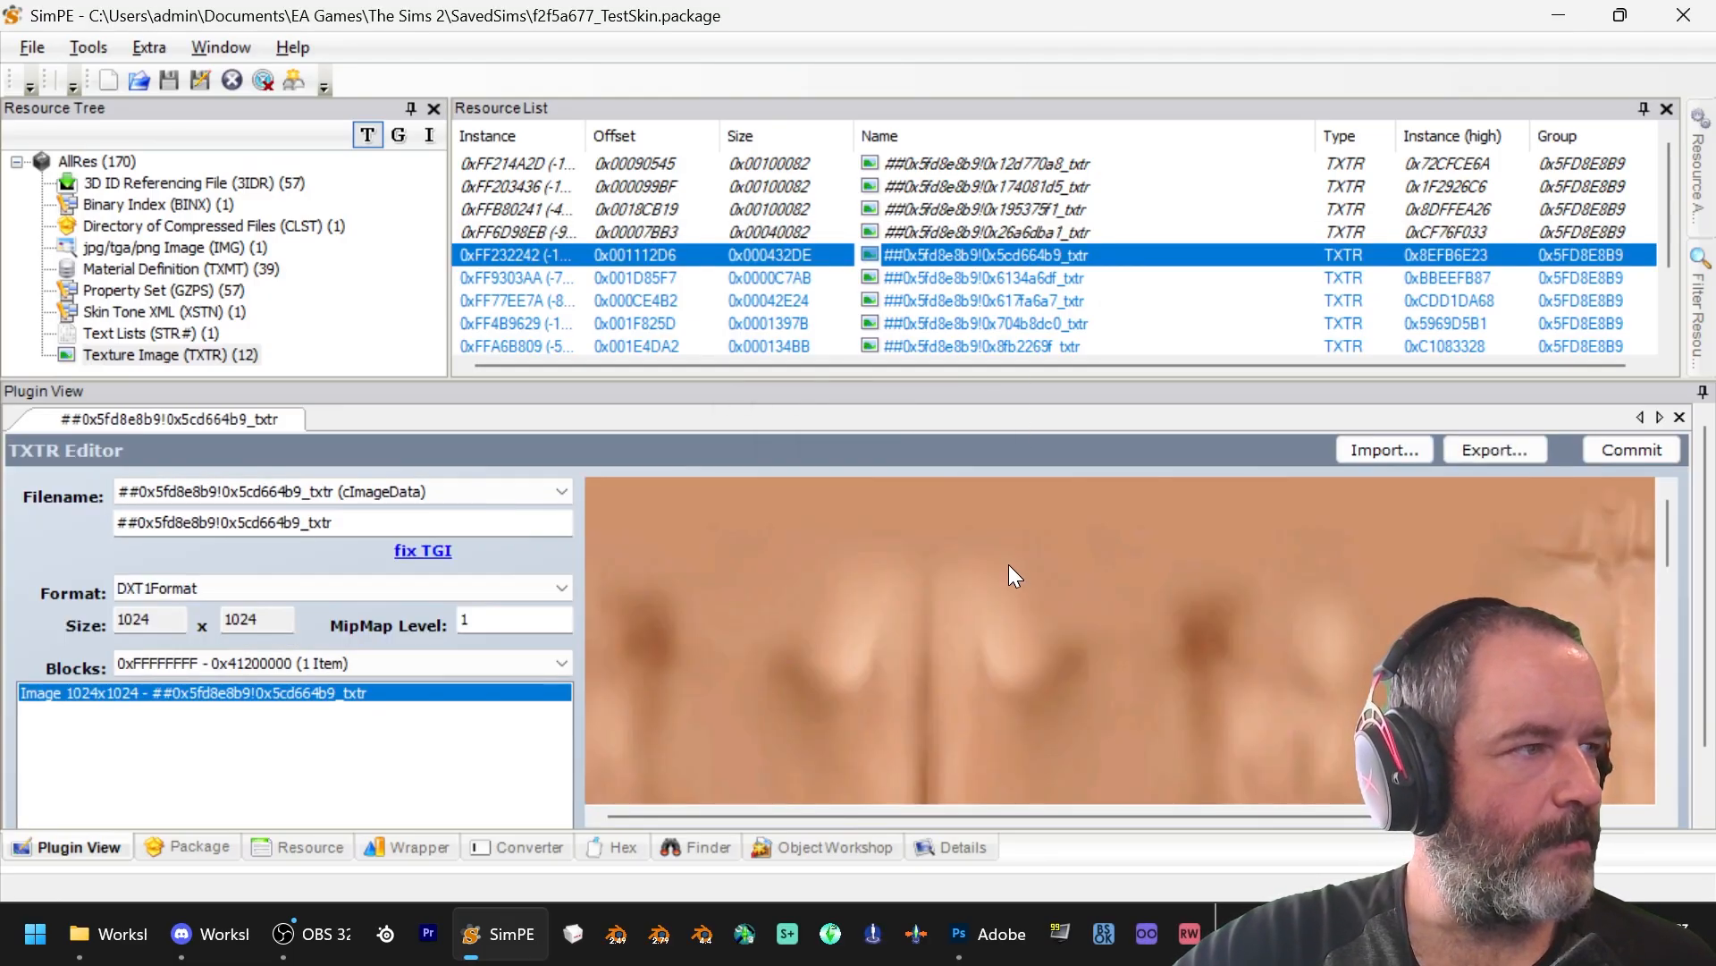
pyautogui.hotkey('alt', 'Tab')
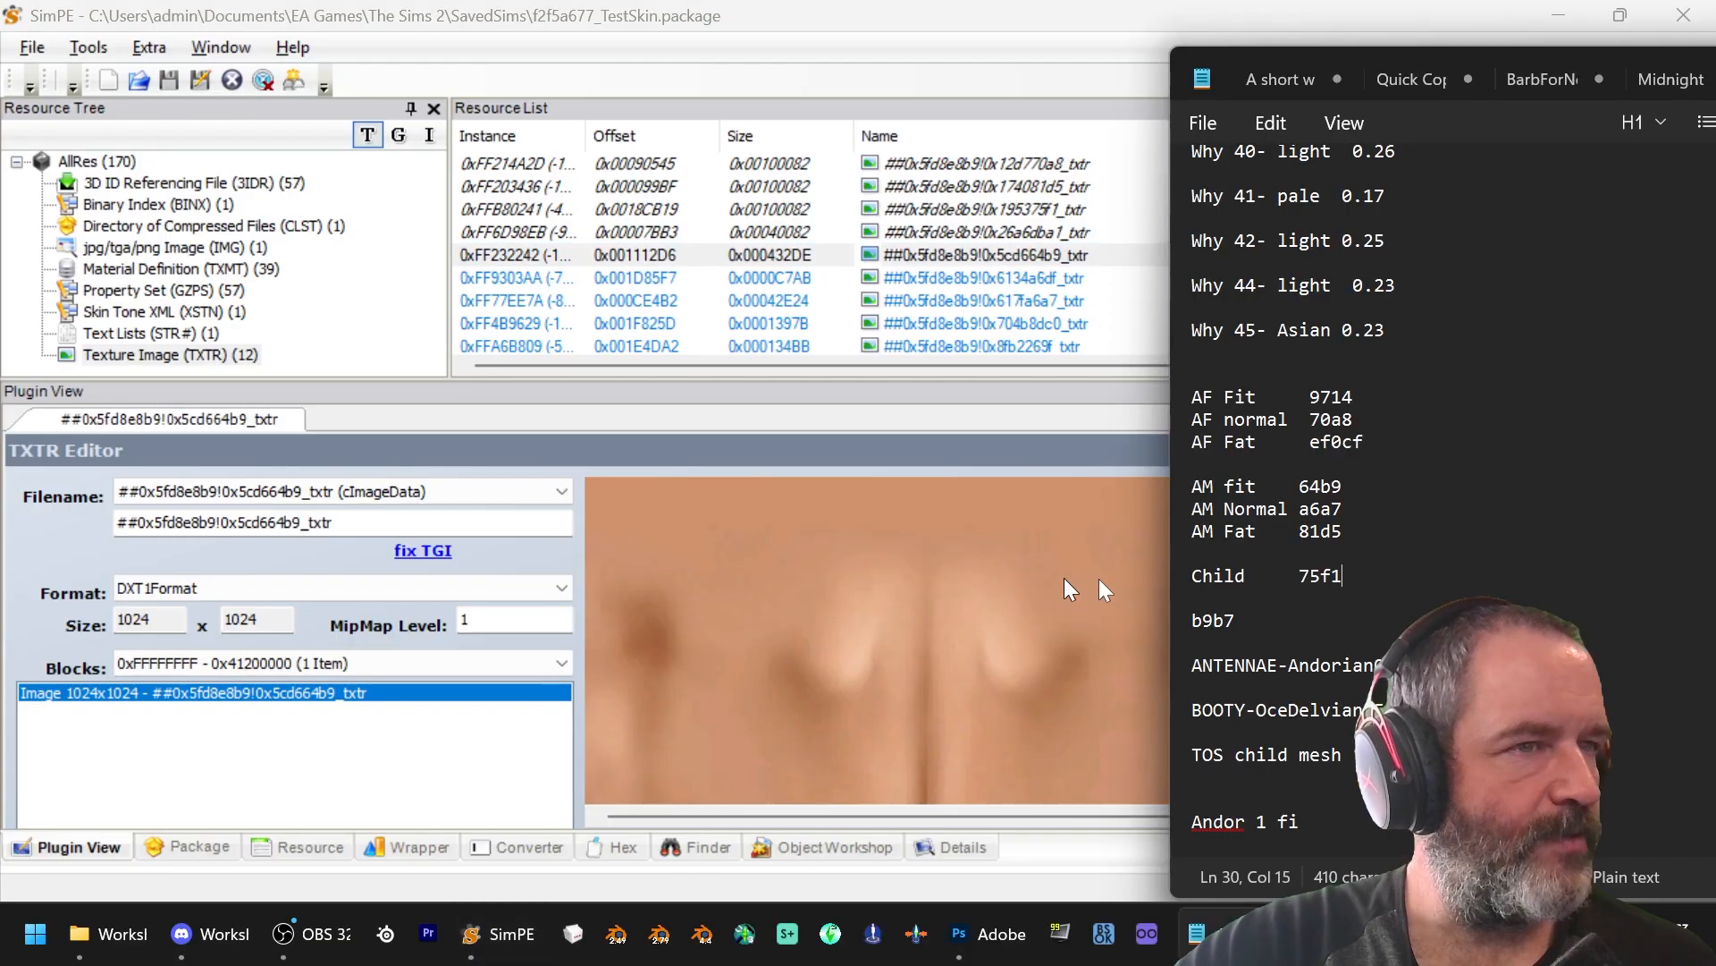
pyautogui.click(994, 608)
pyautogui.rightClick(987, 581)
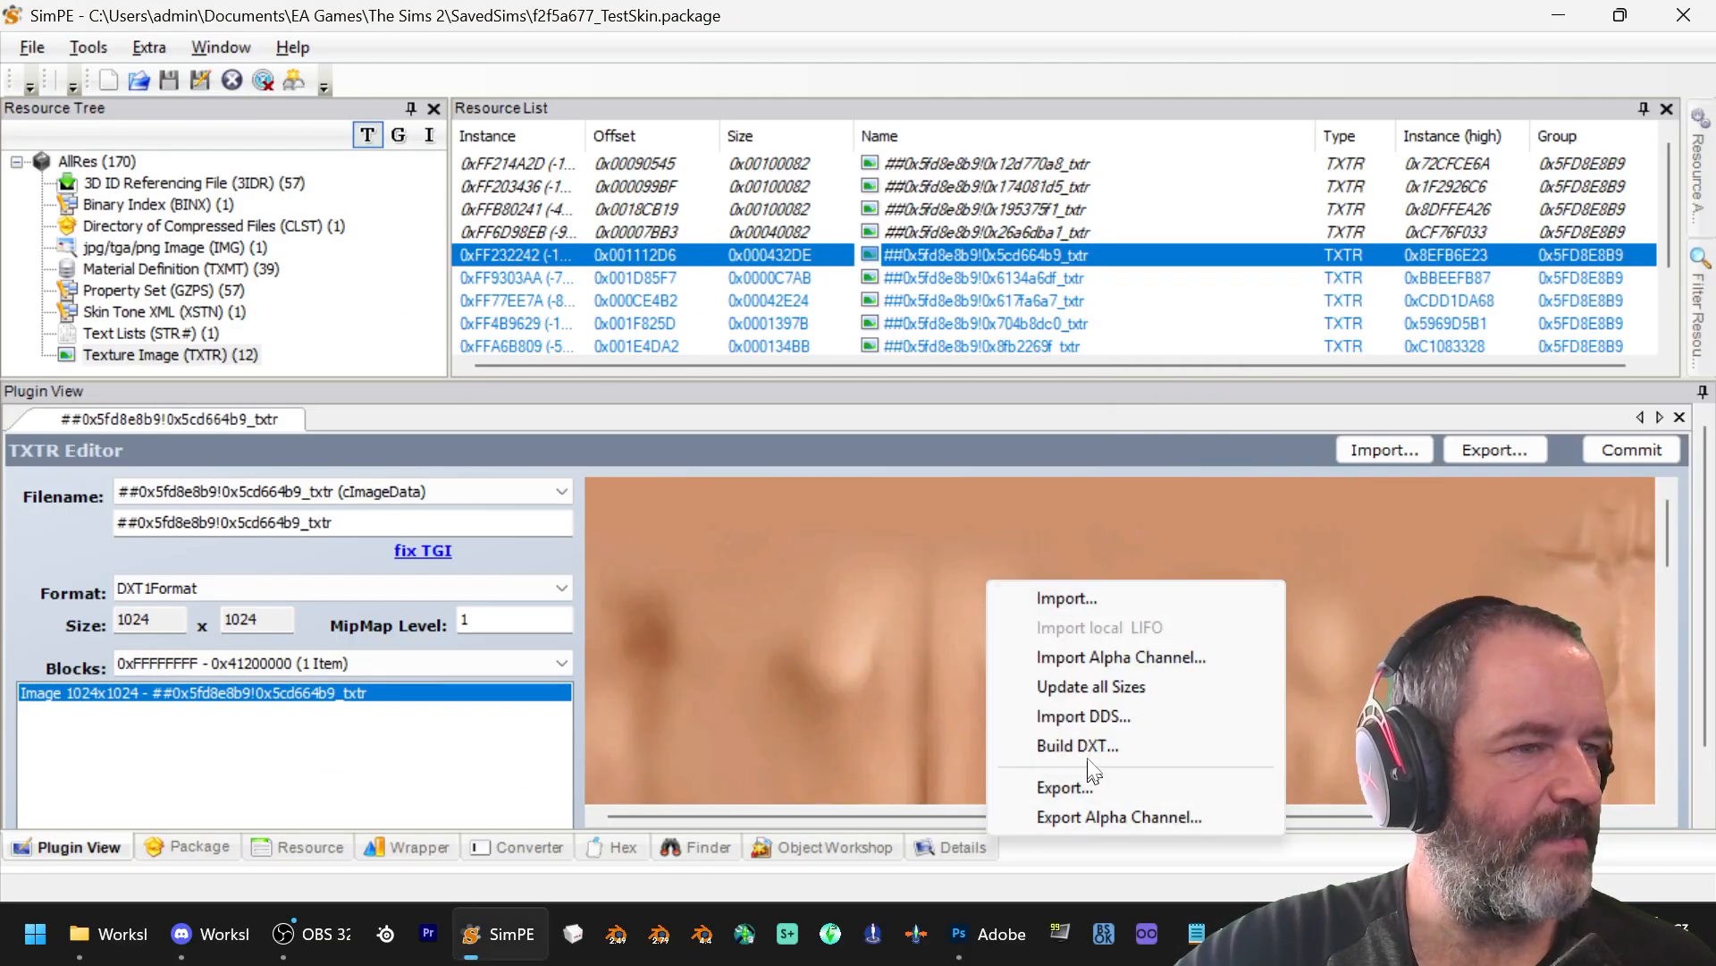
pyautogui.click(1073, 745)
pyautogui.click(232, 383)
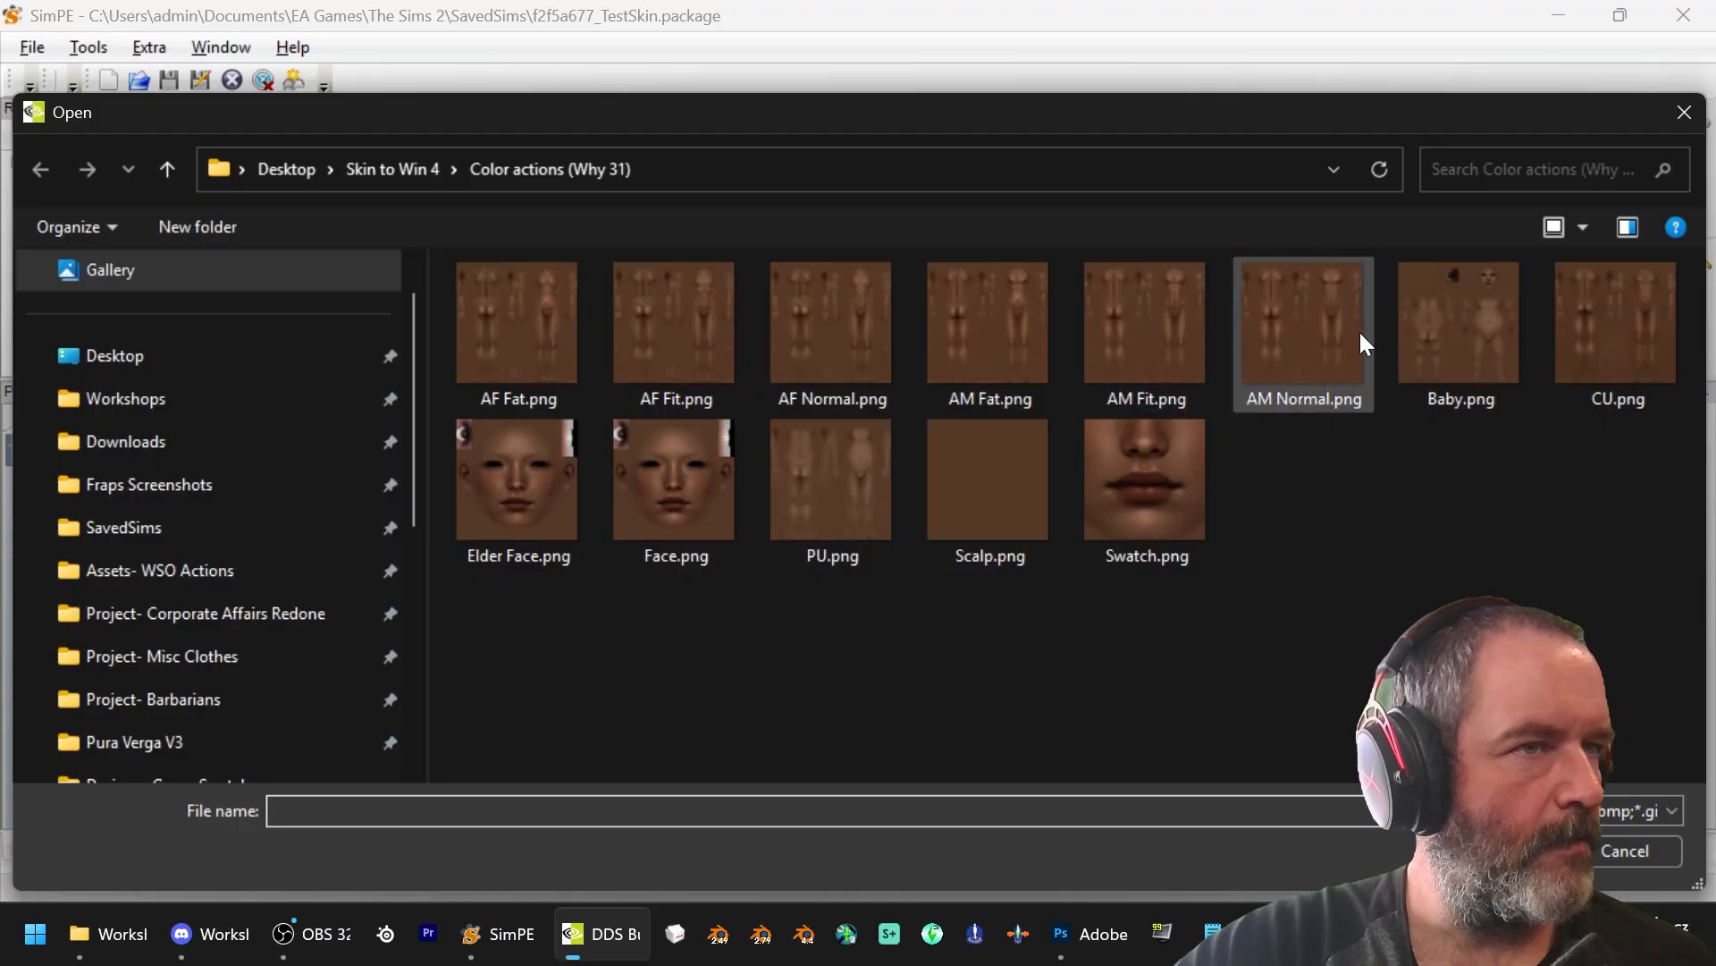
pyautogui.doubleClick(1139, 336)
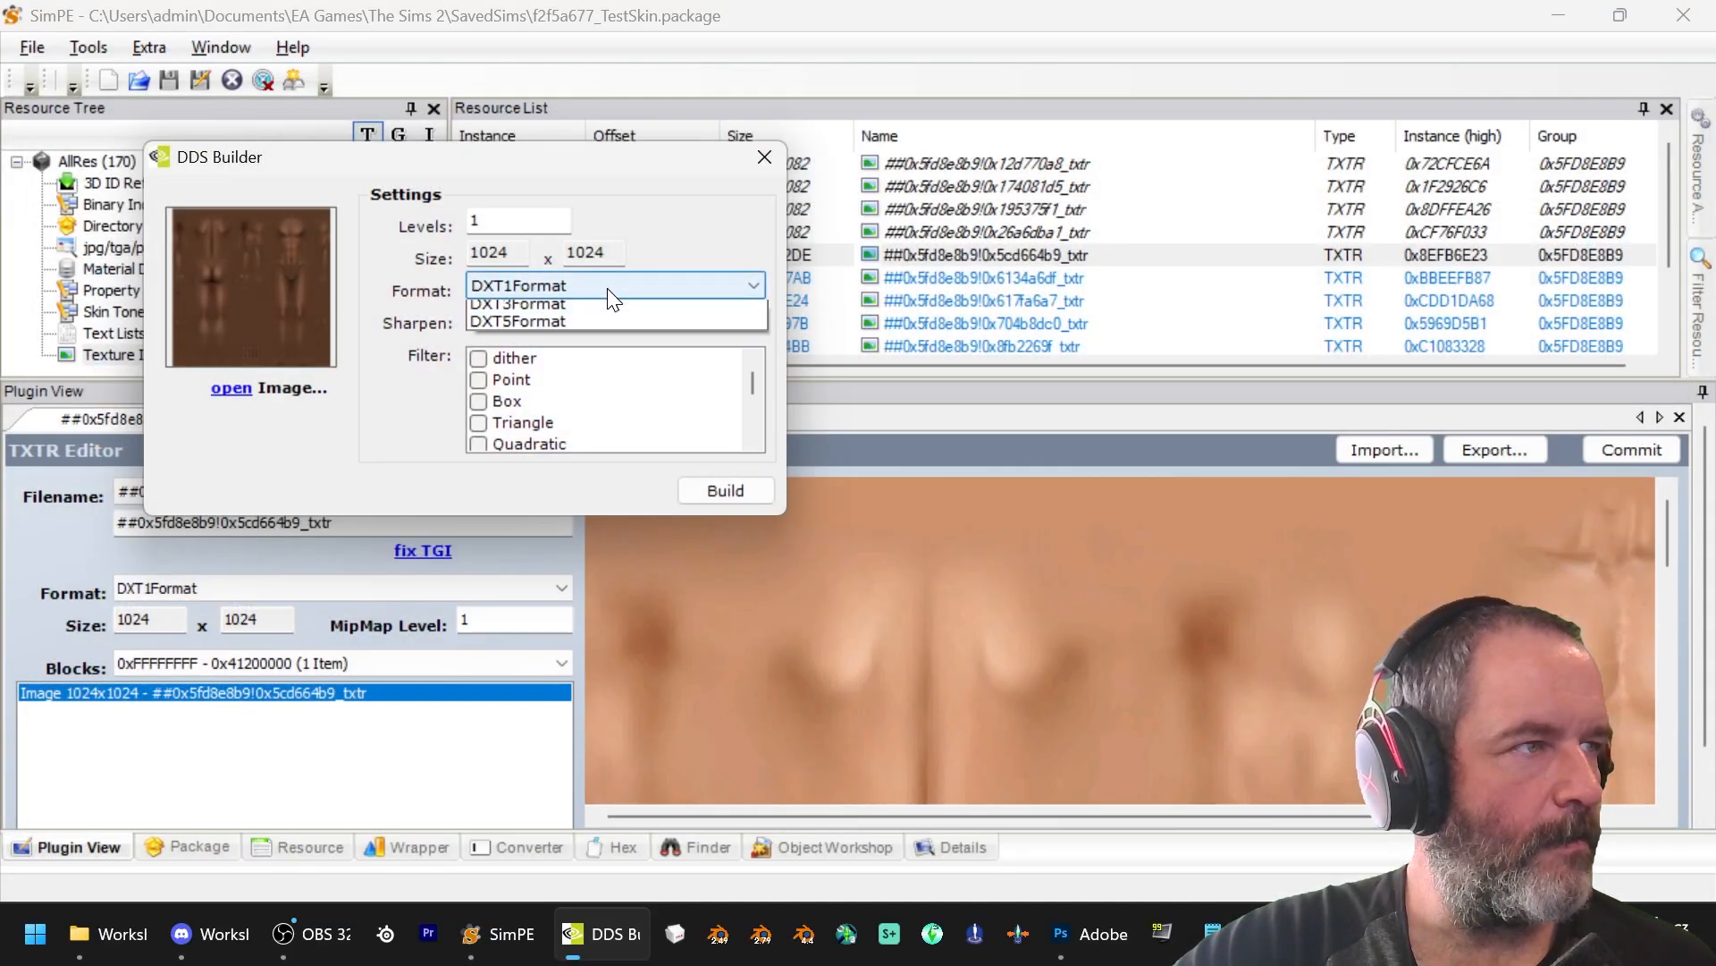
pyautogui.click(614, 286)
pyautogui.click(601, 328)
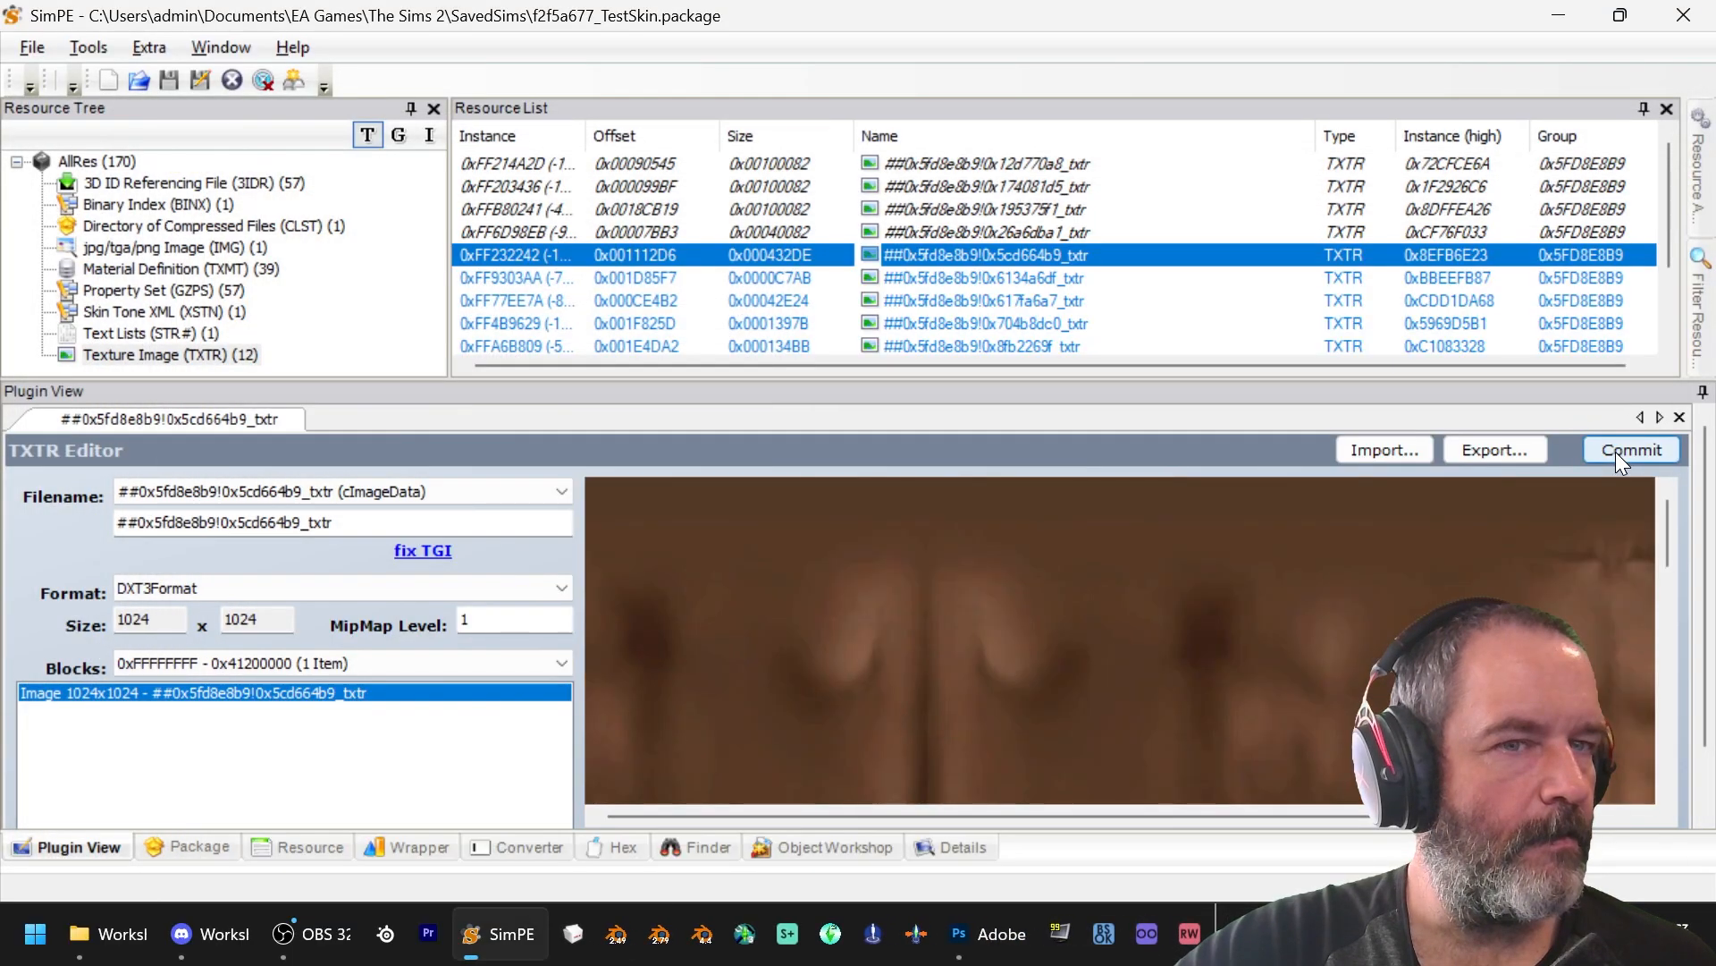
pyautogui.click(1618, 450)
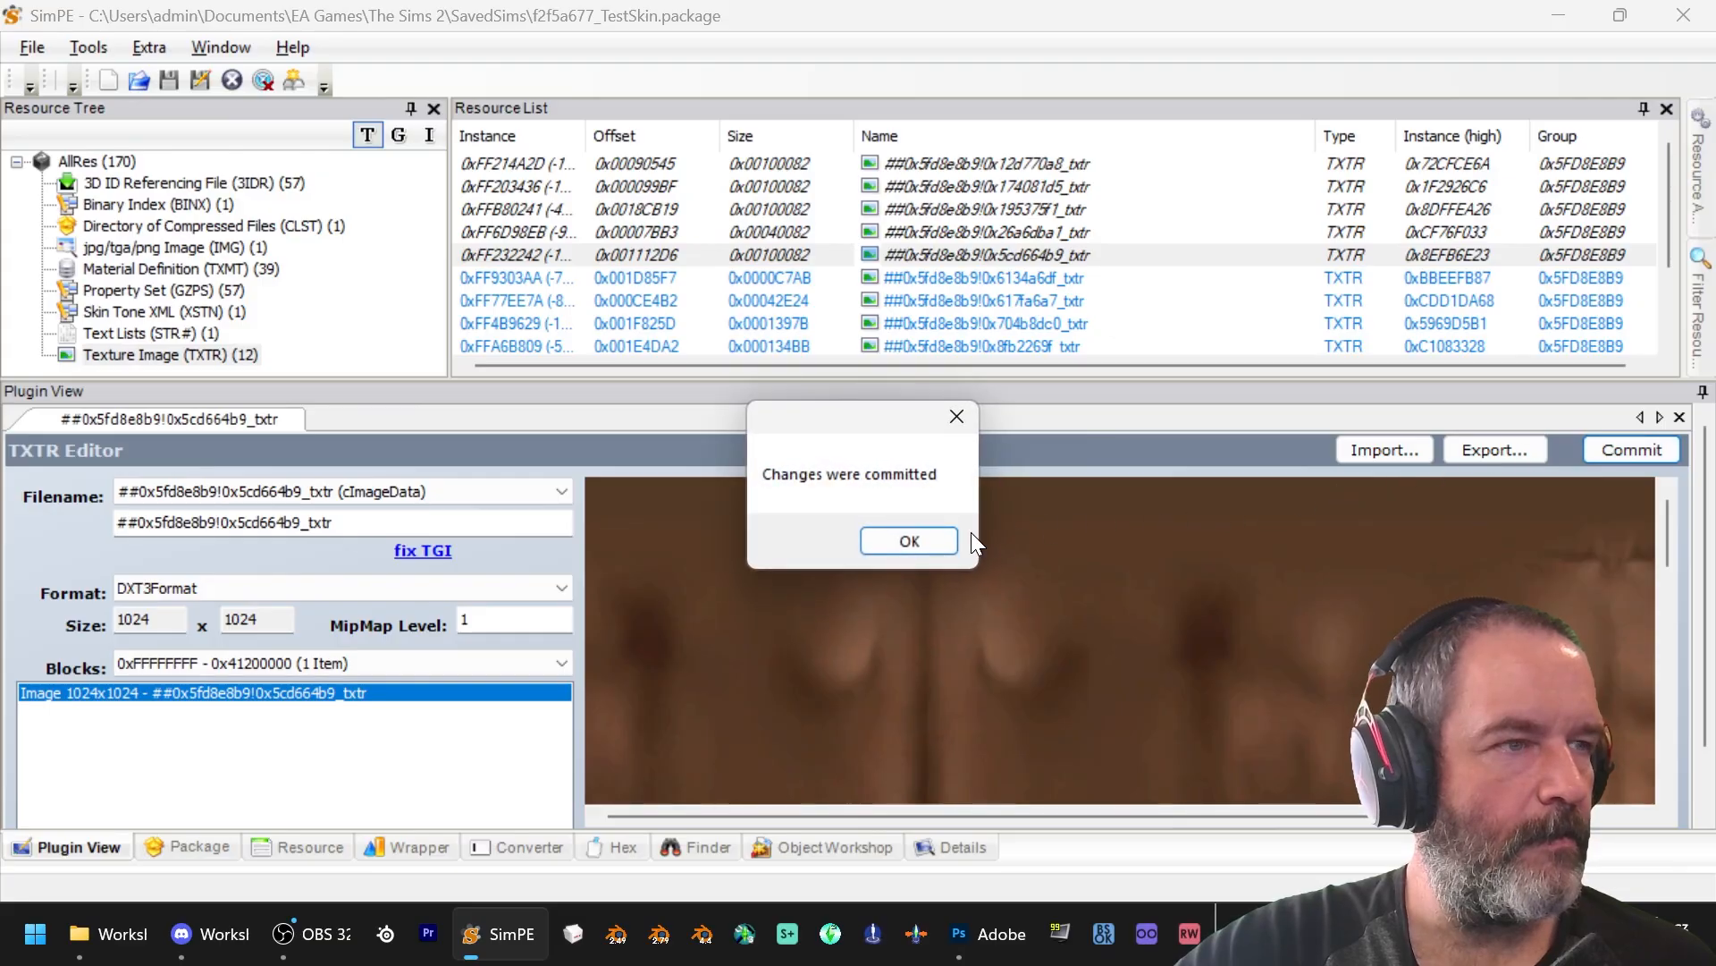
pyautogui.click(910, 540)
# Step: Rebuild the 512x512 body texture 0x6134a6df from PU.png in DXT3Format and commit it
pyautogui.click(957, 279)
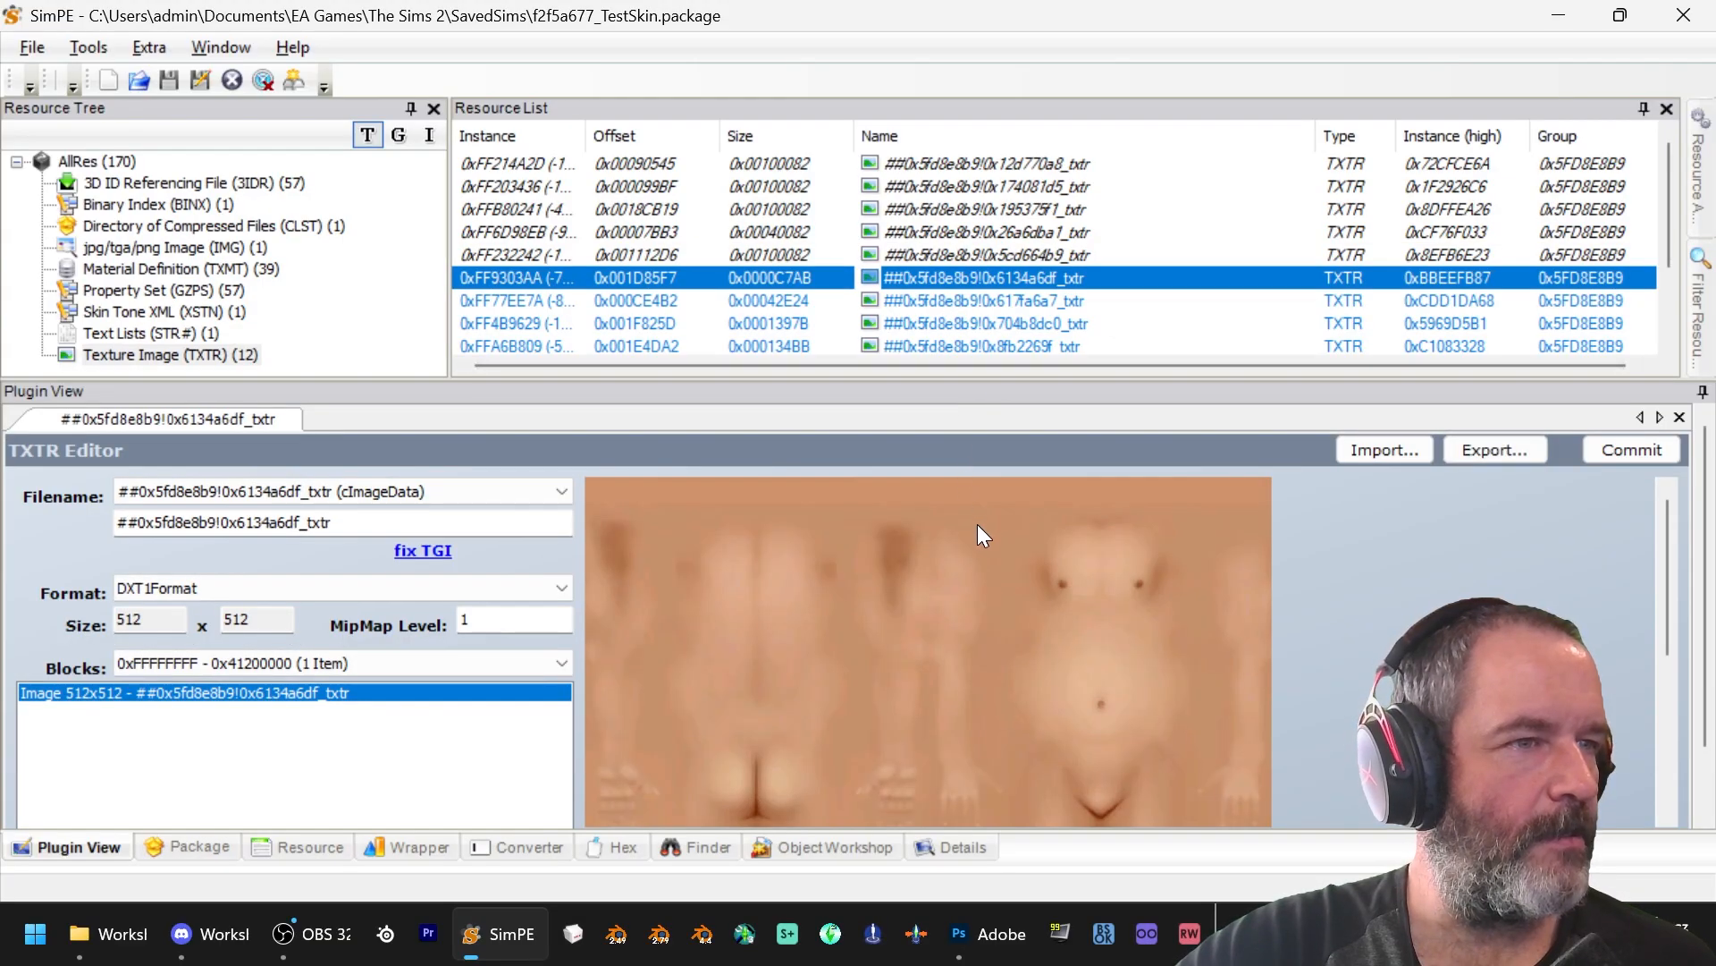
pyautogui.rightClick(978, 524)
pyautogui.click(1081, 694)
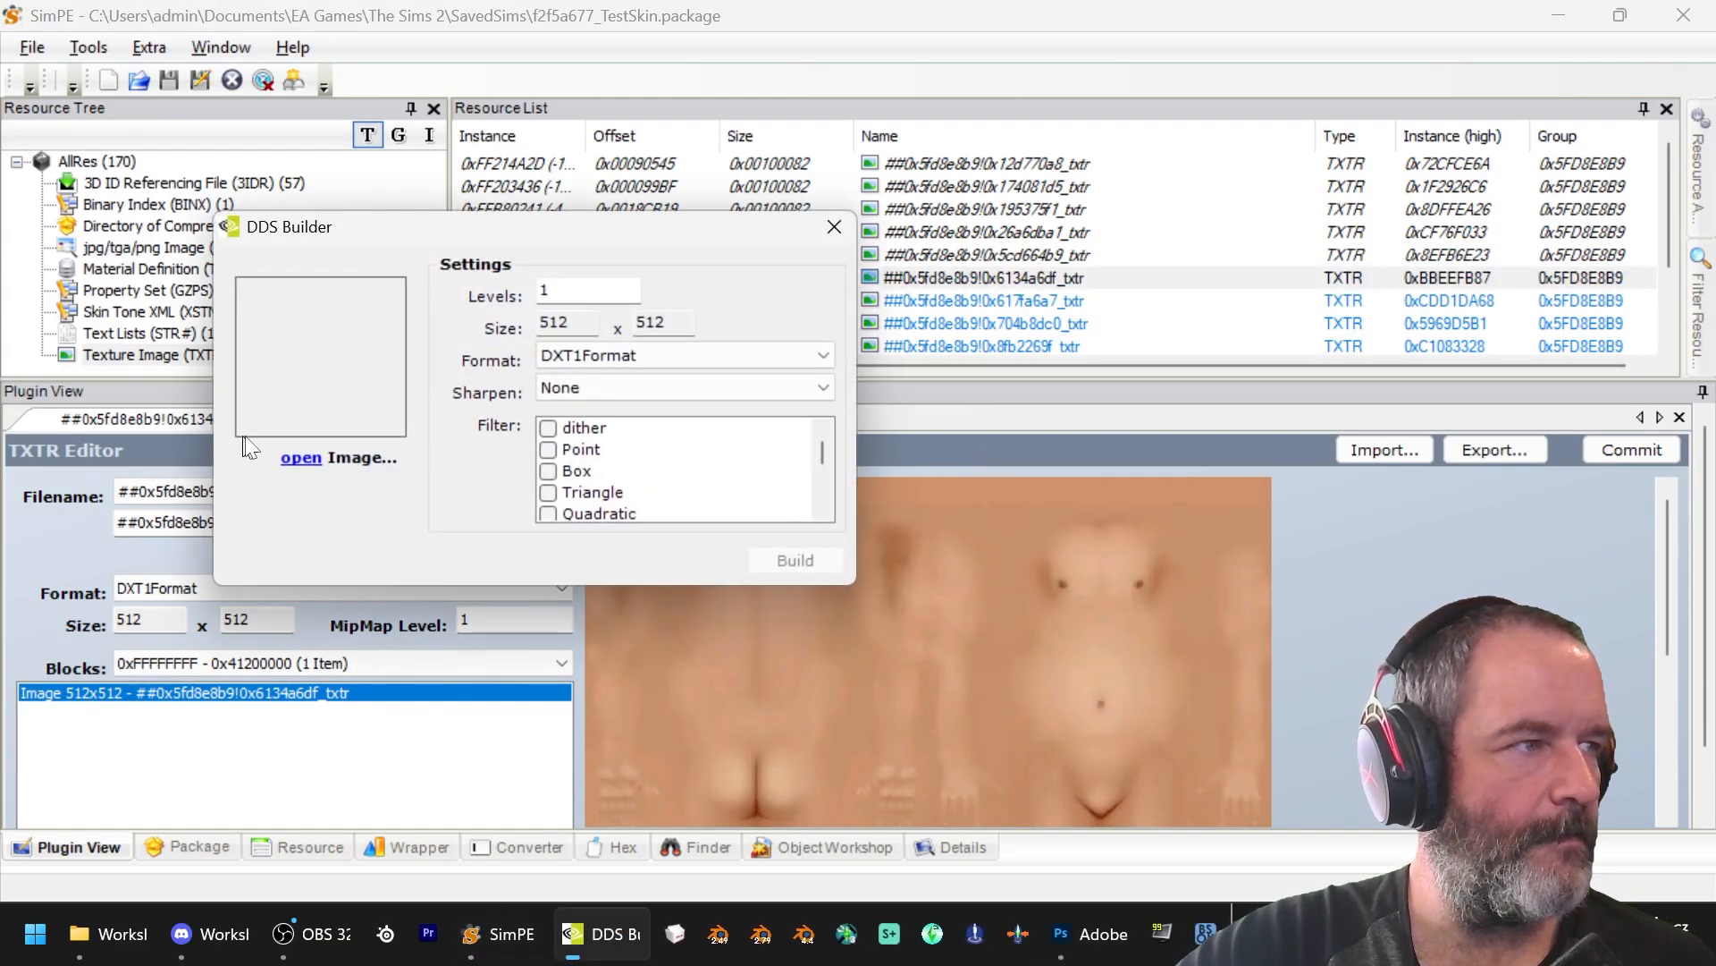
pyautogui.click(301, 457)
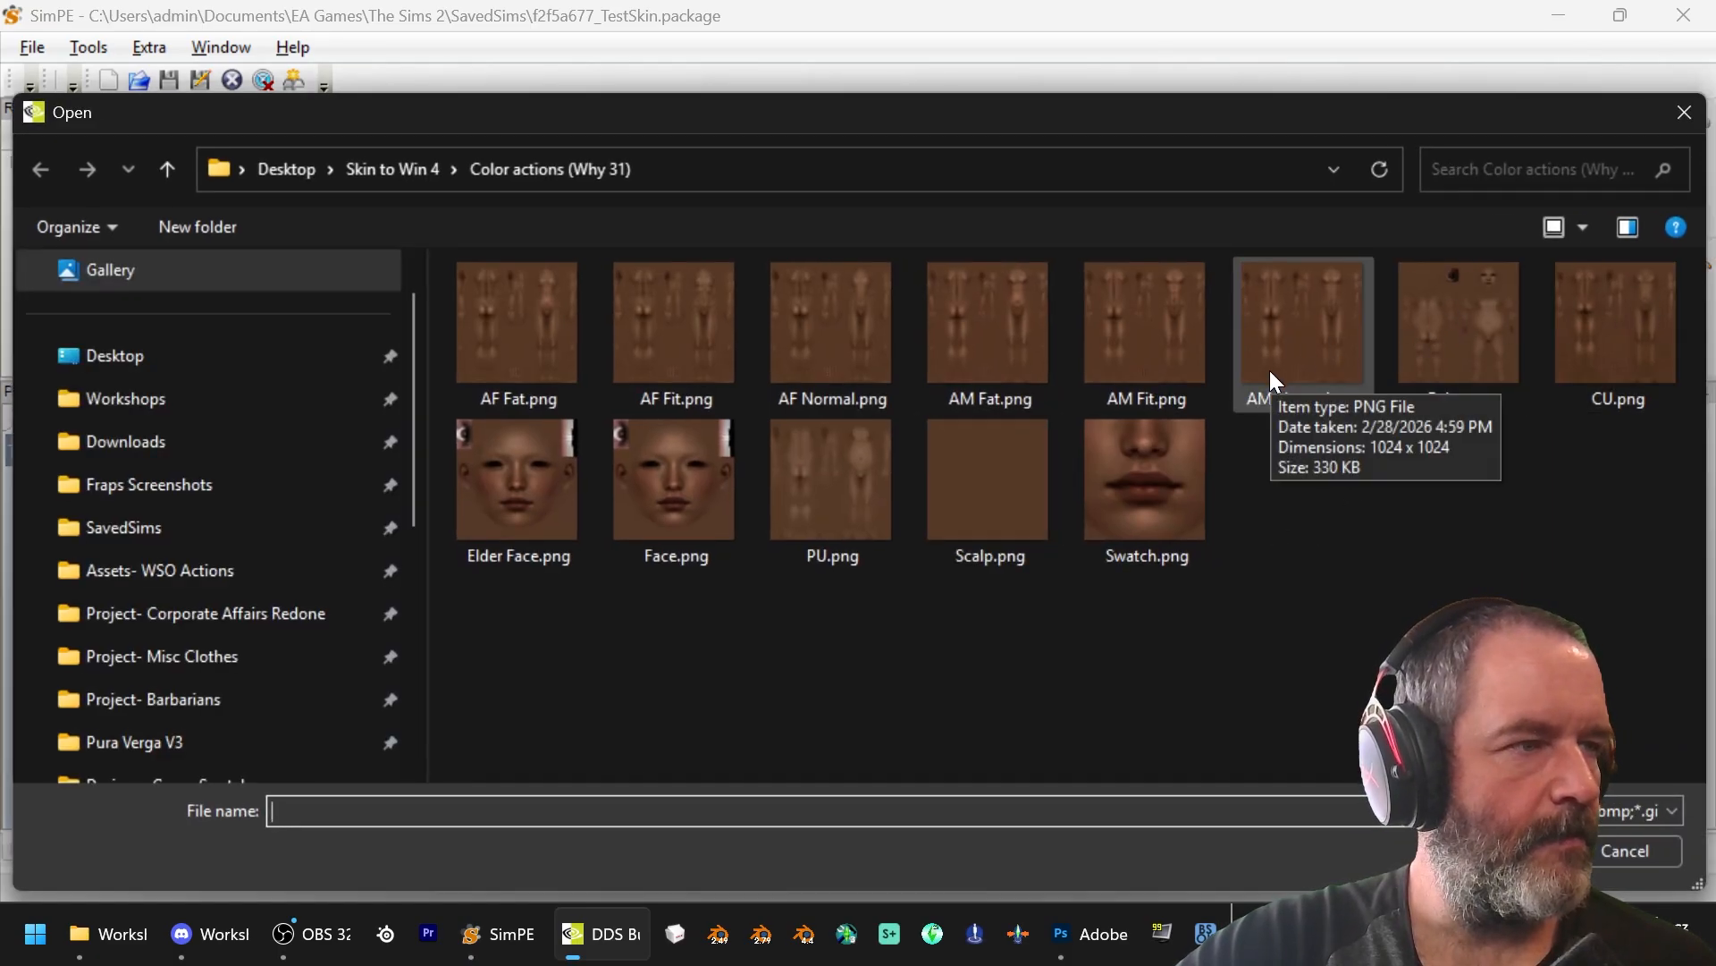
pyautogui.doubleClick(867, 474)
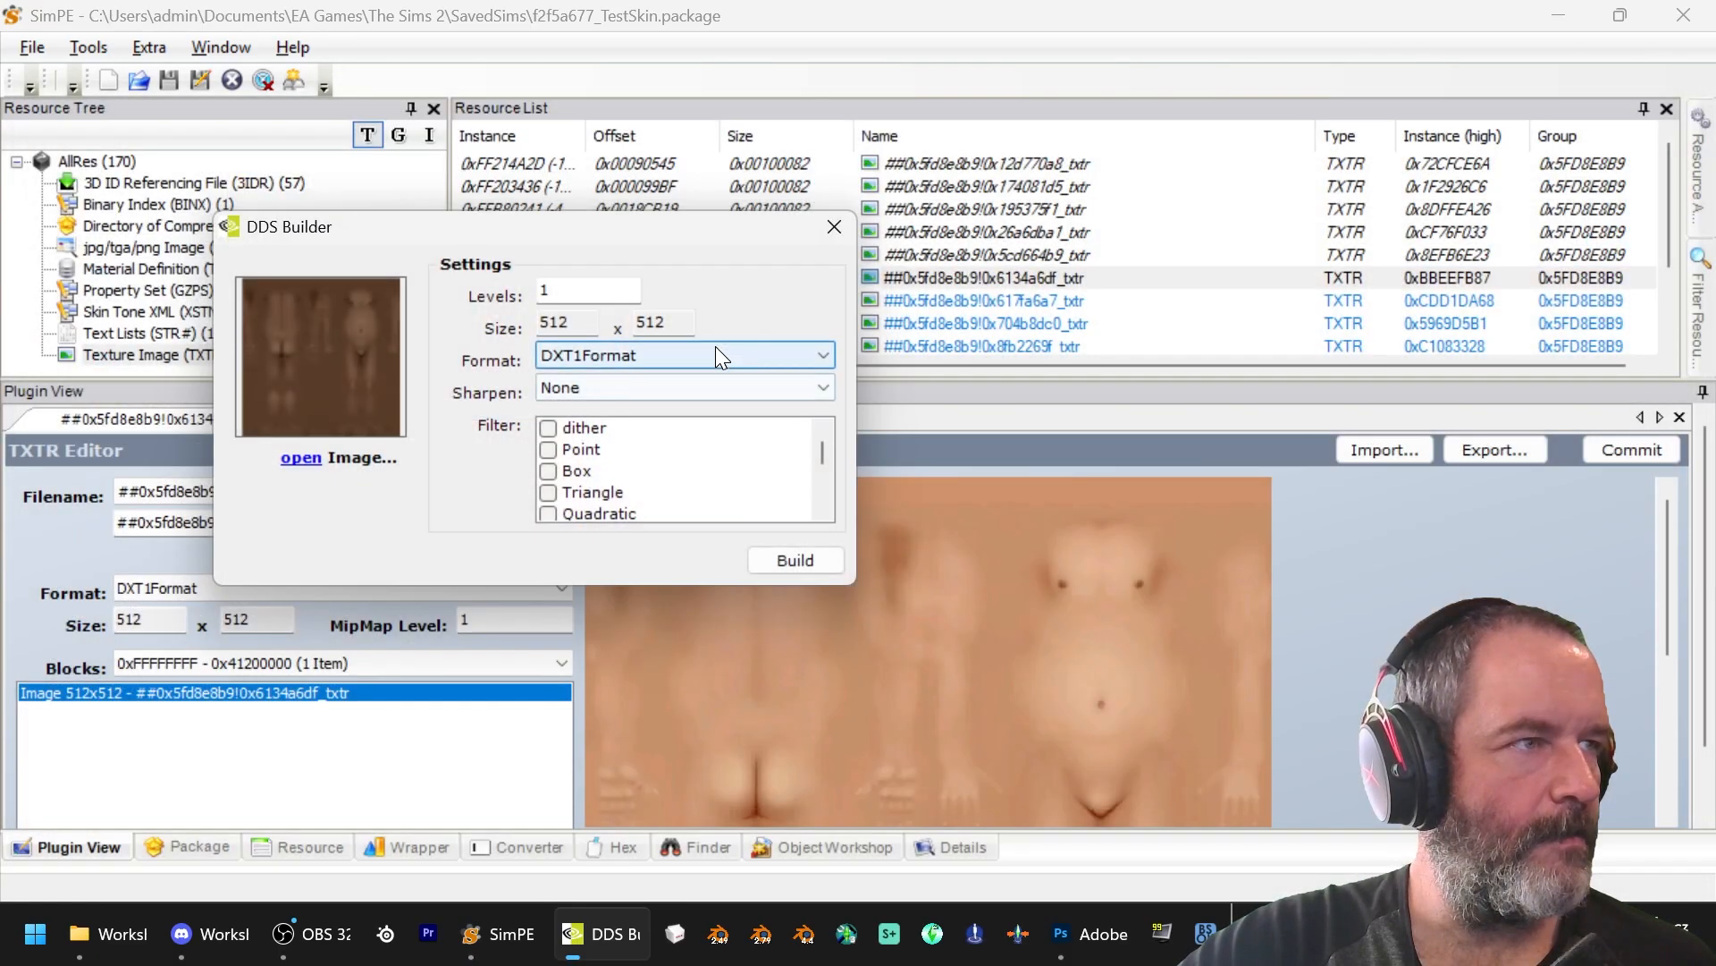
pyautogui.click(715, 355)
pyautogui.click(710, 396)
pyautogui.click(806, 560)
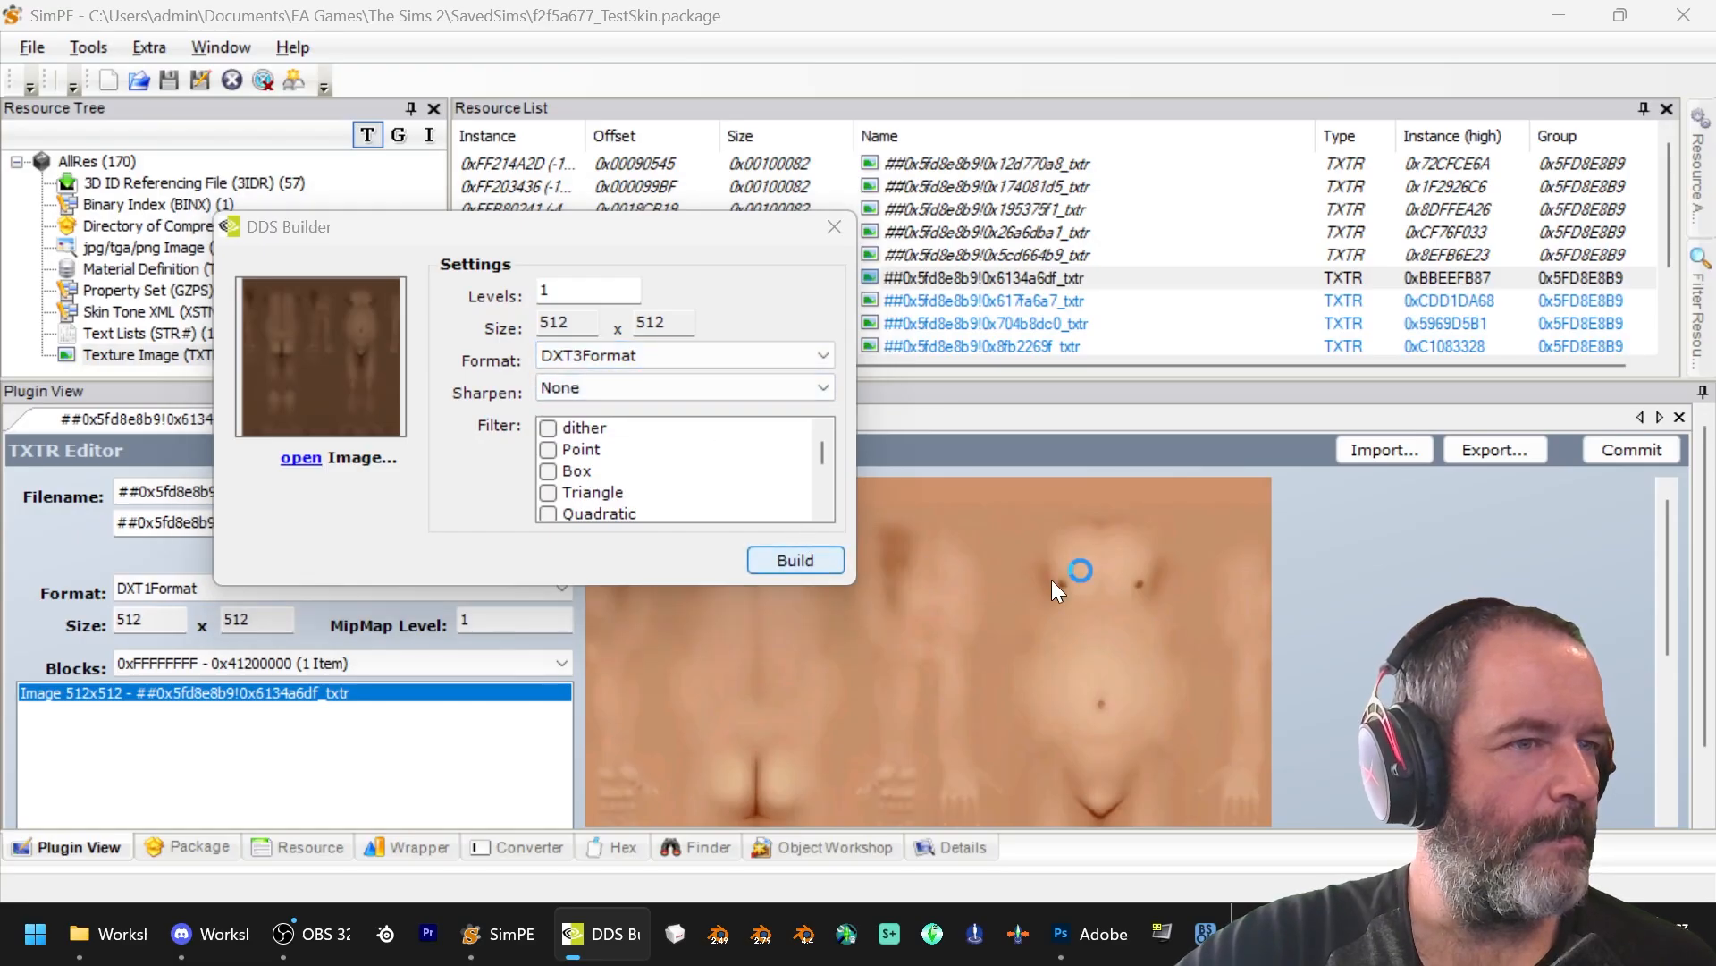
pyautogui.click(1645, 447)
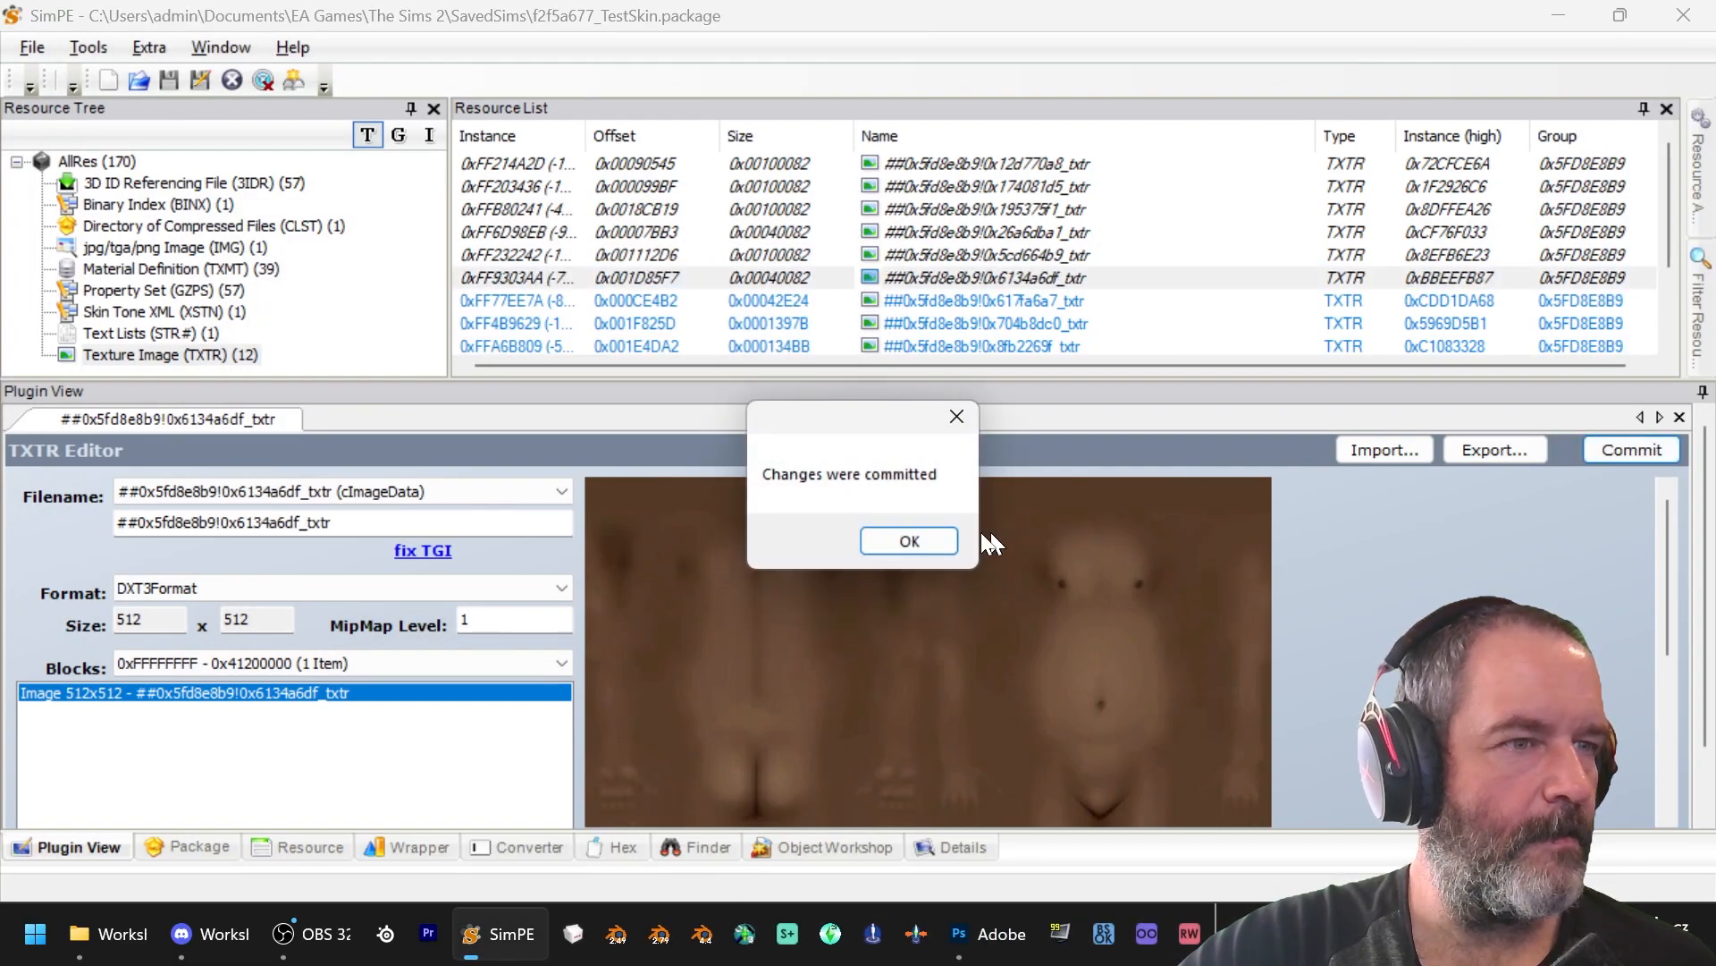
pyautogui.click(940, 541)
# Step: Match the 0x617fa6a7 texture to its body type in the notes, rebuild it from AM Normal.png in DXT3Format and commit it
pyautogui.click(985, 301)
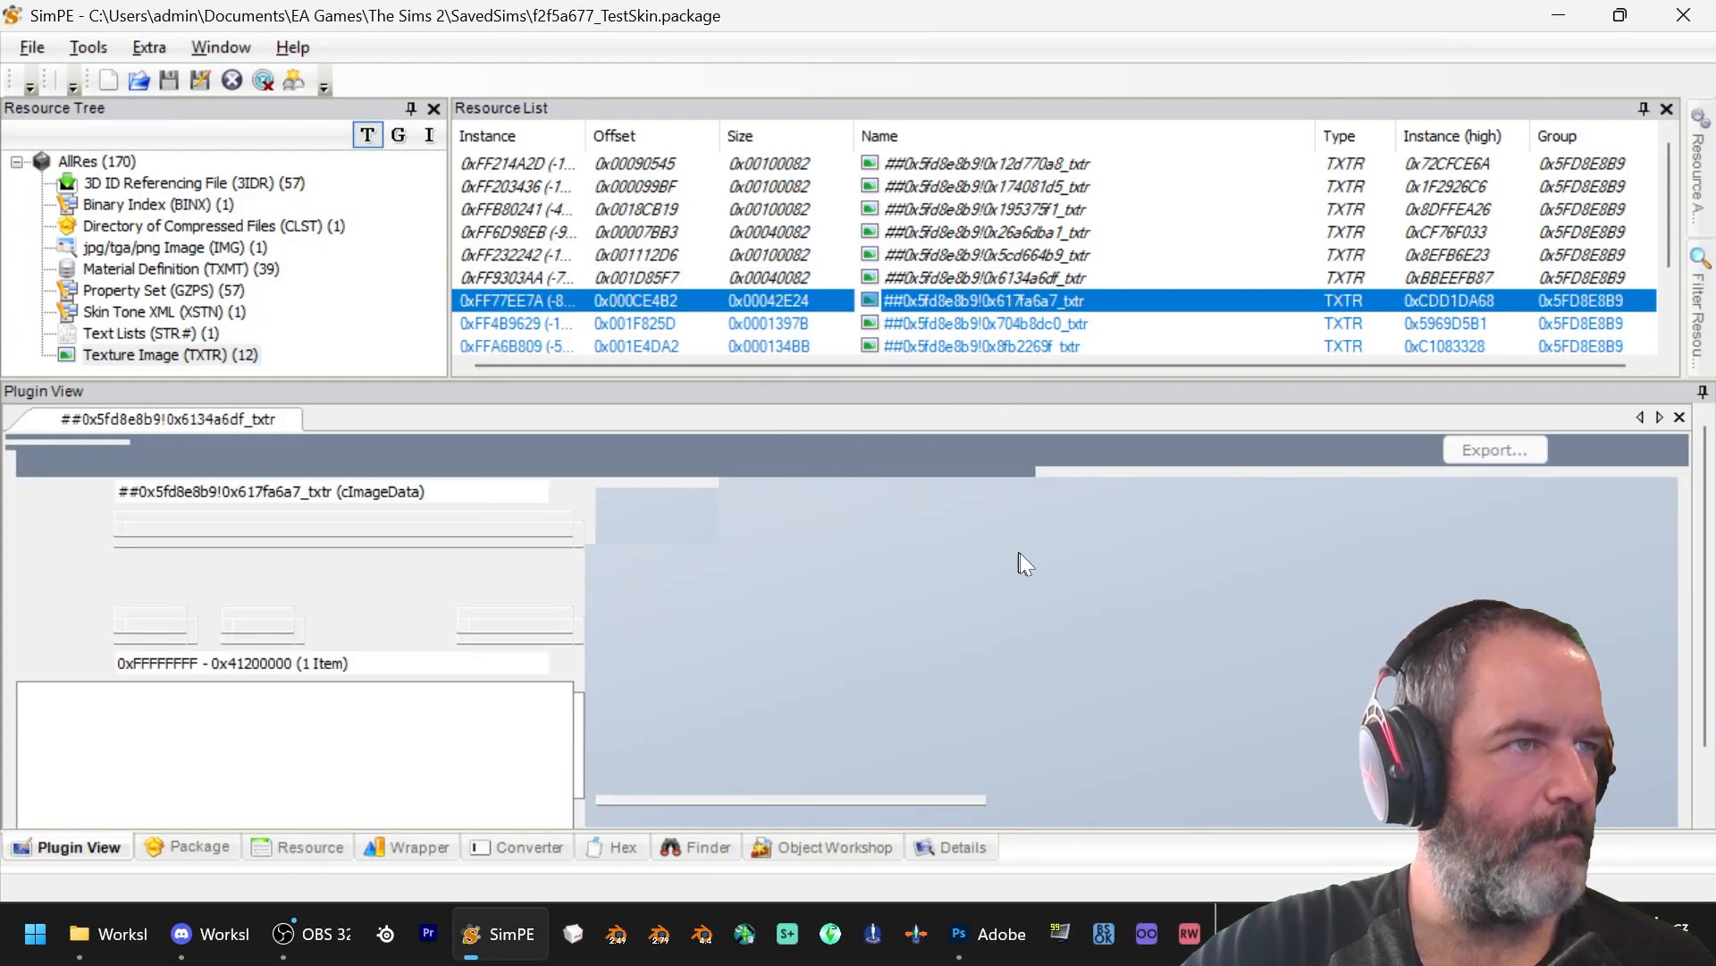
pyautogui.hotkey('alt', 'Tab')
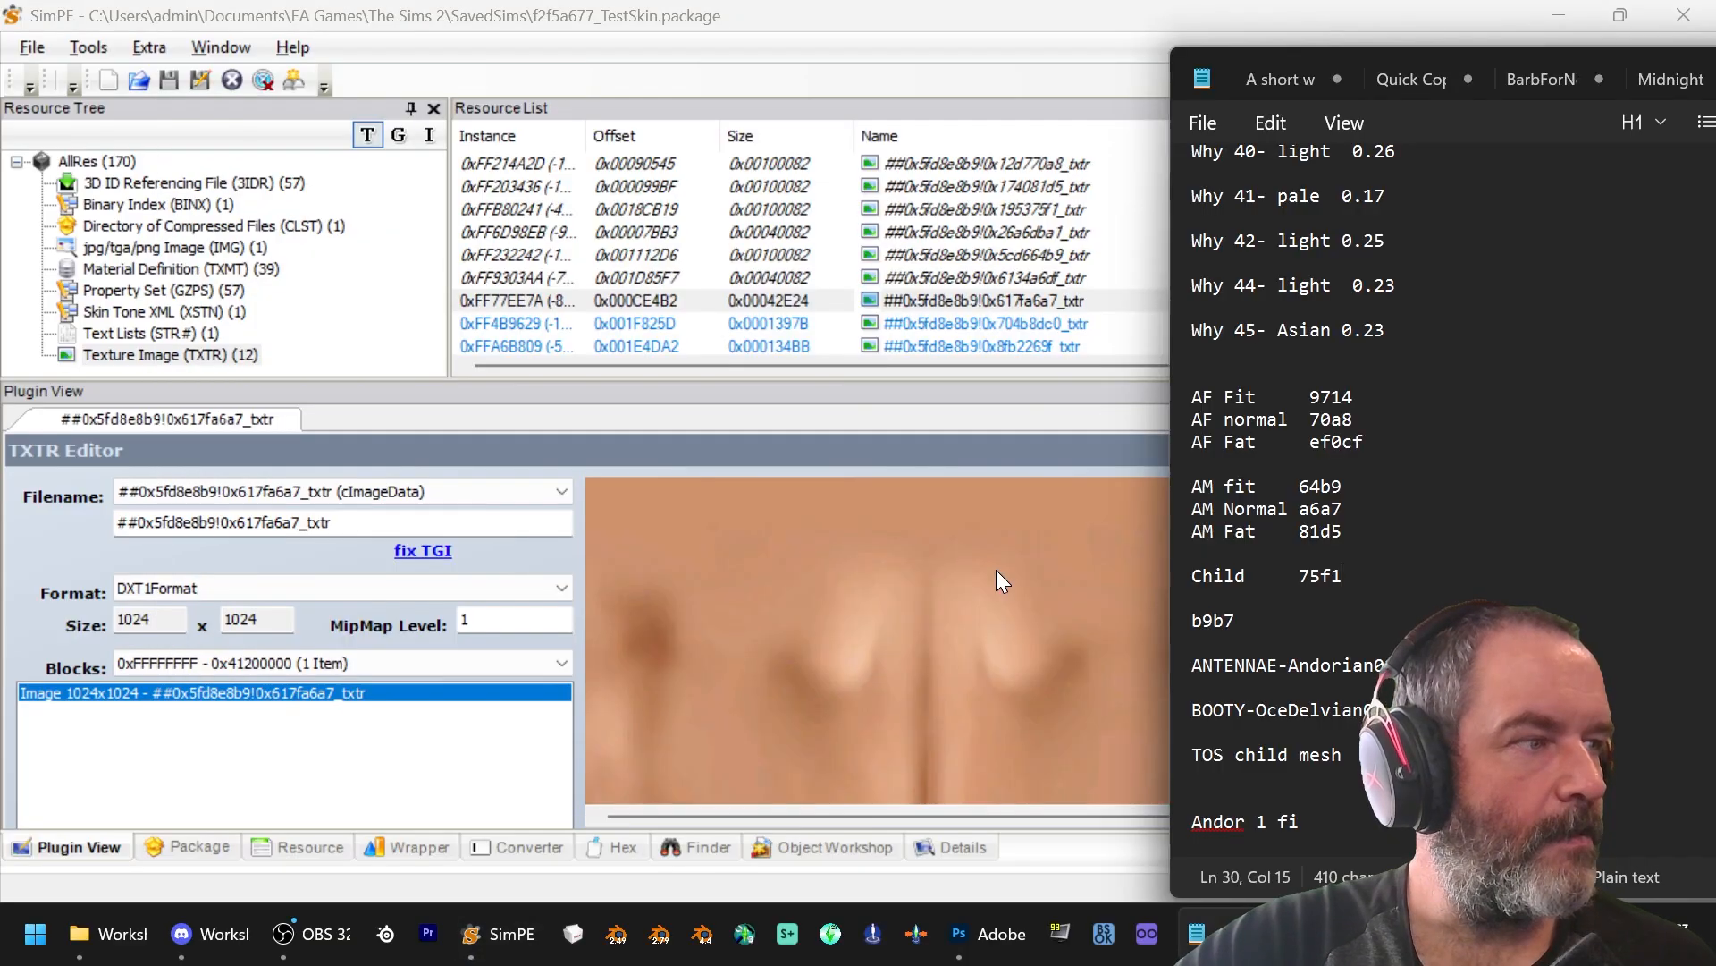
pyautogui.hotkey('alt', 'Tab')
pyautogui.rightClick(995, 569)
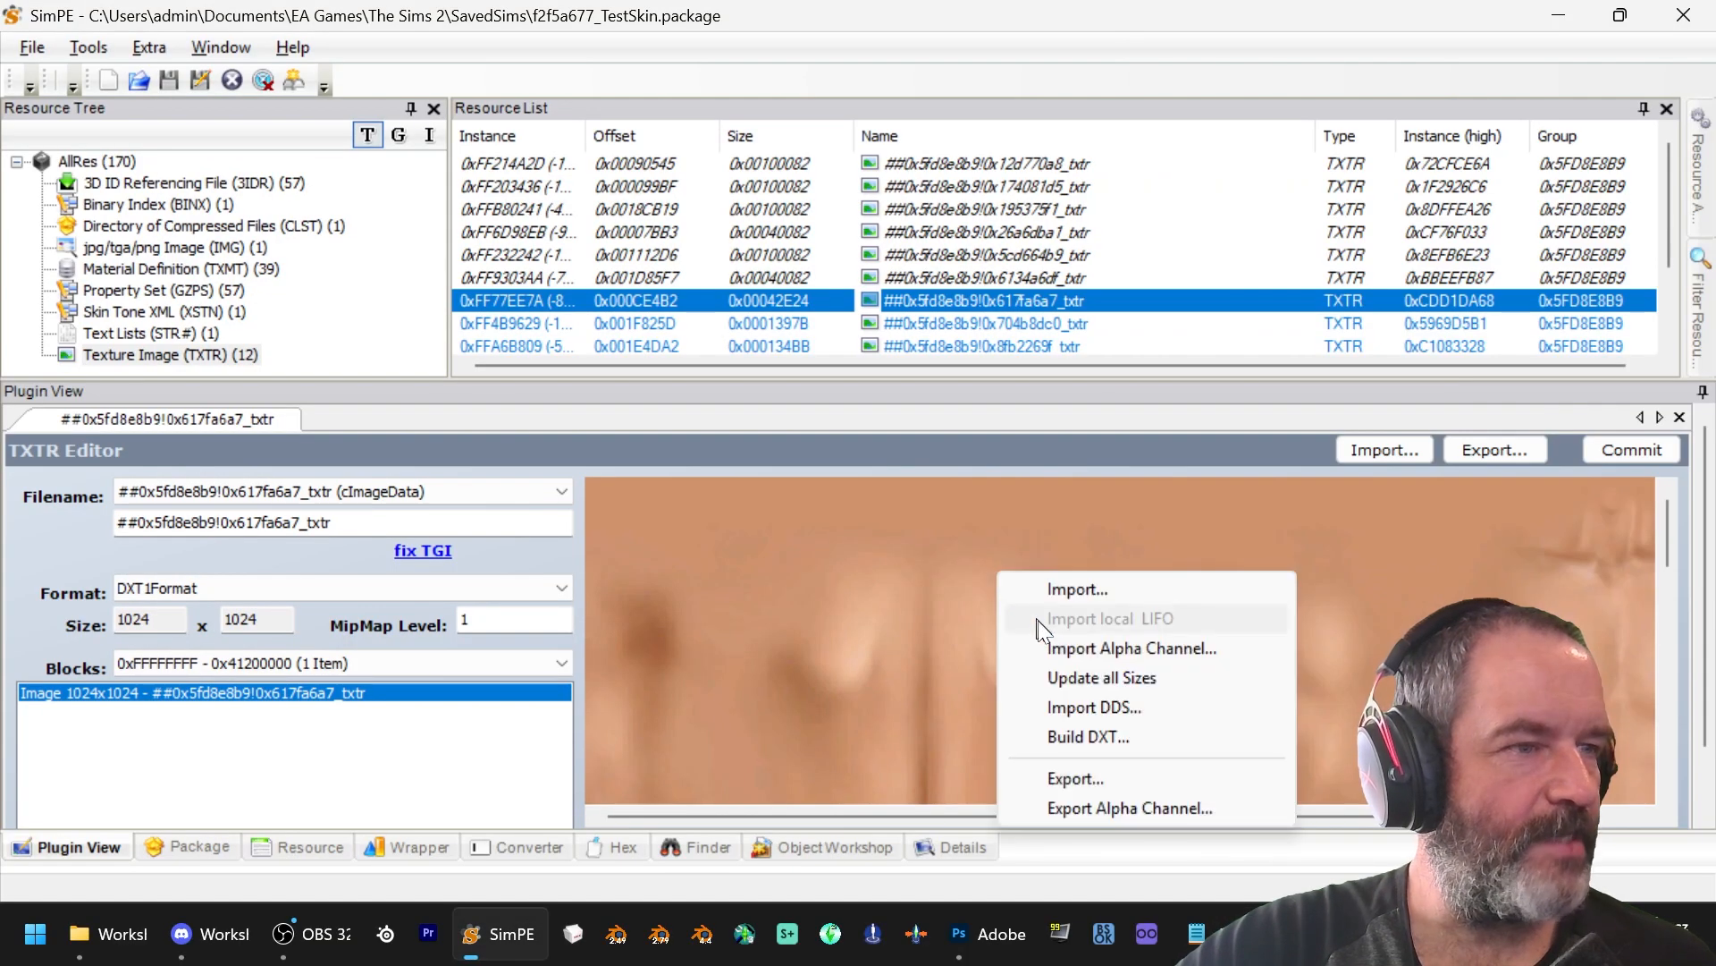
pyautogui.click(1090, 740)
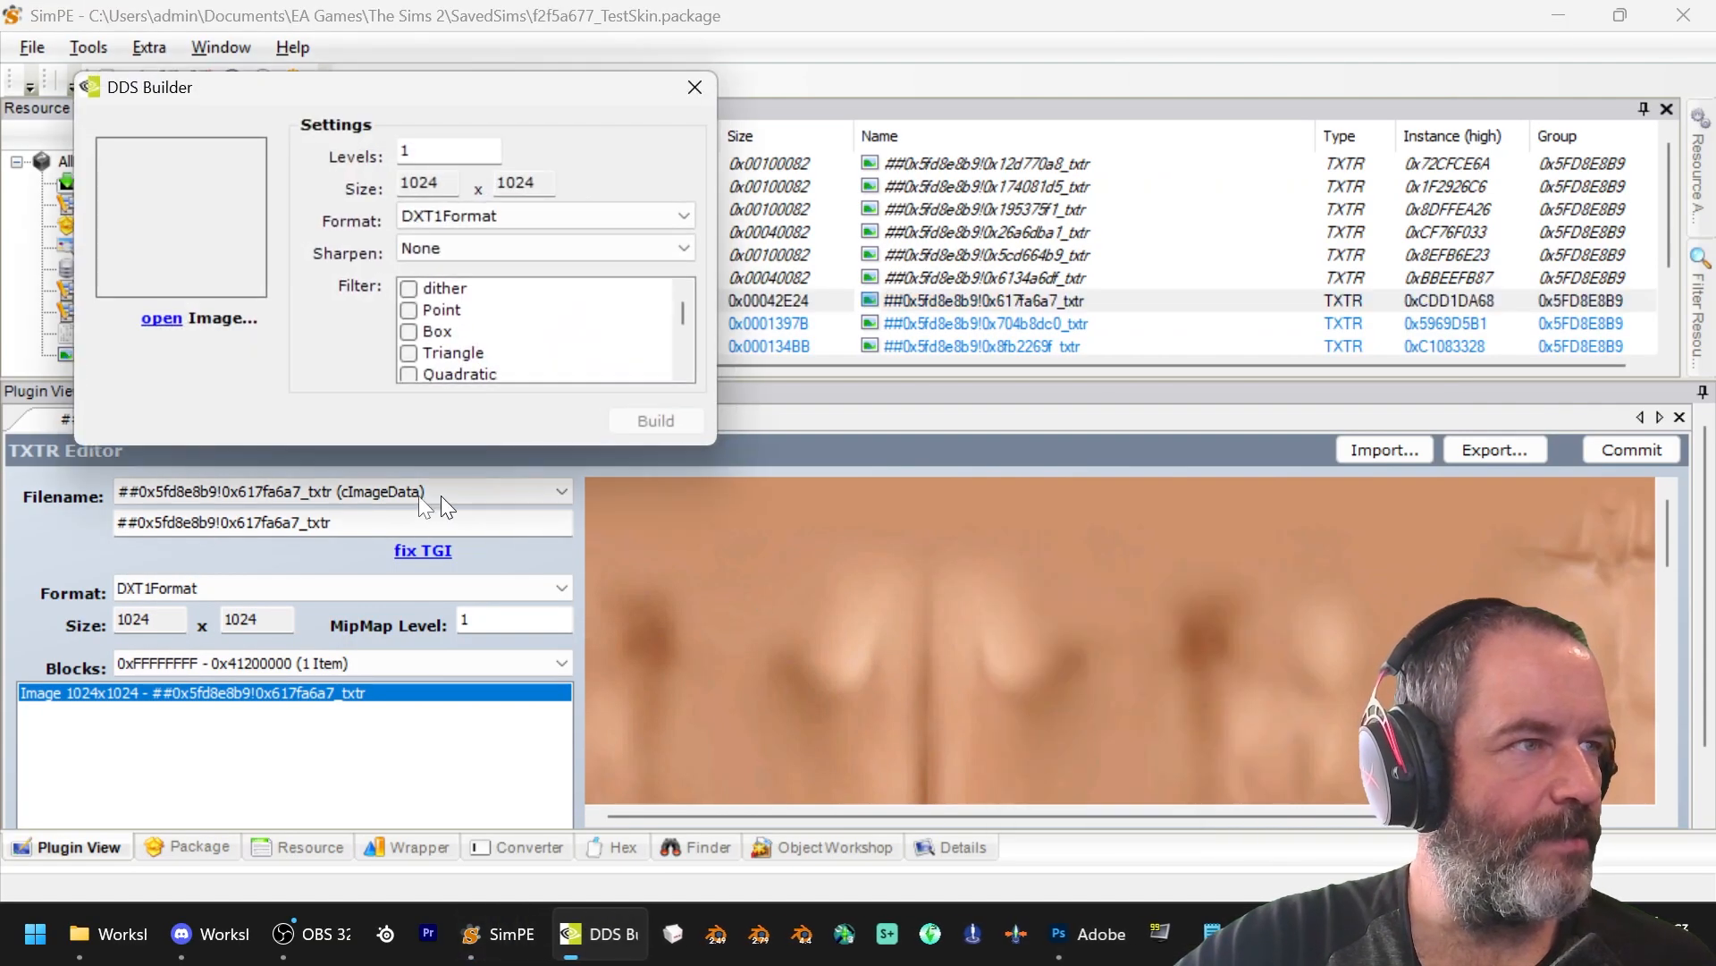
pyautogui.click(156, 317)
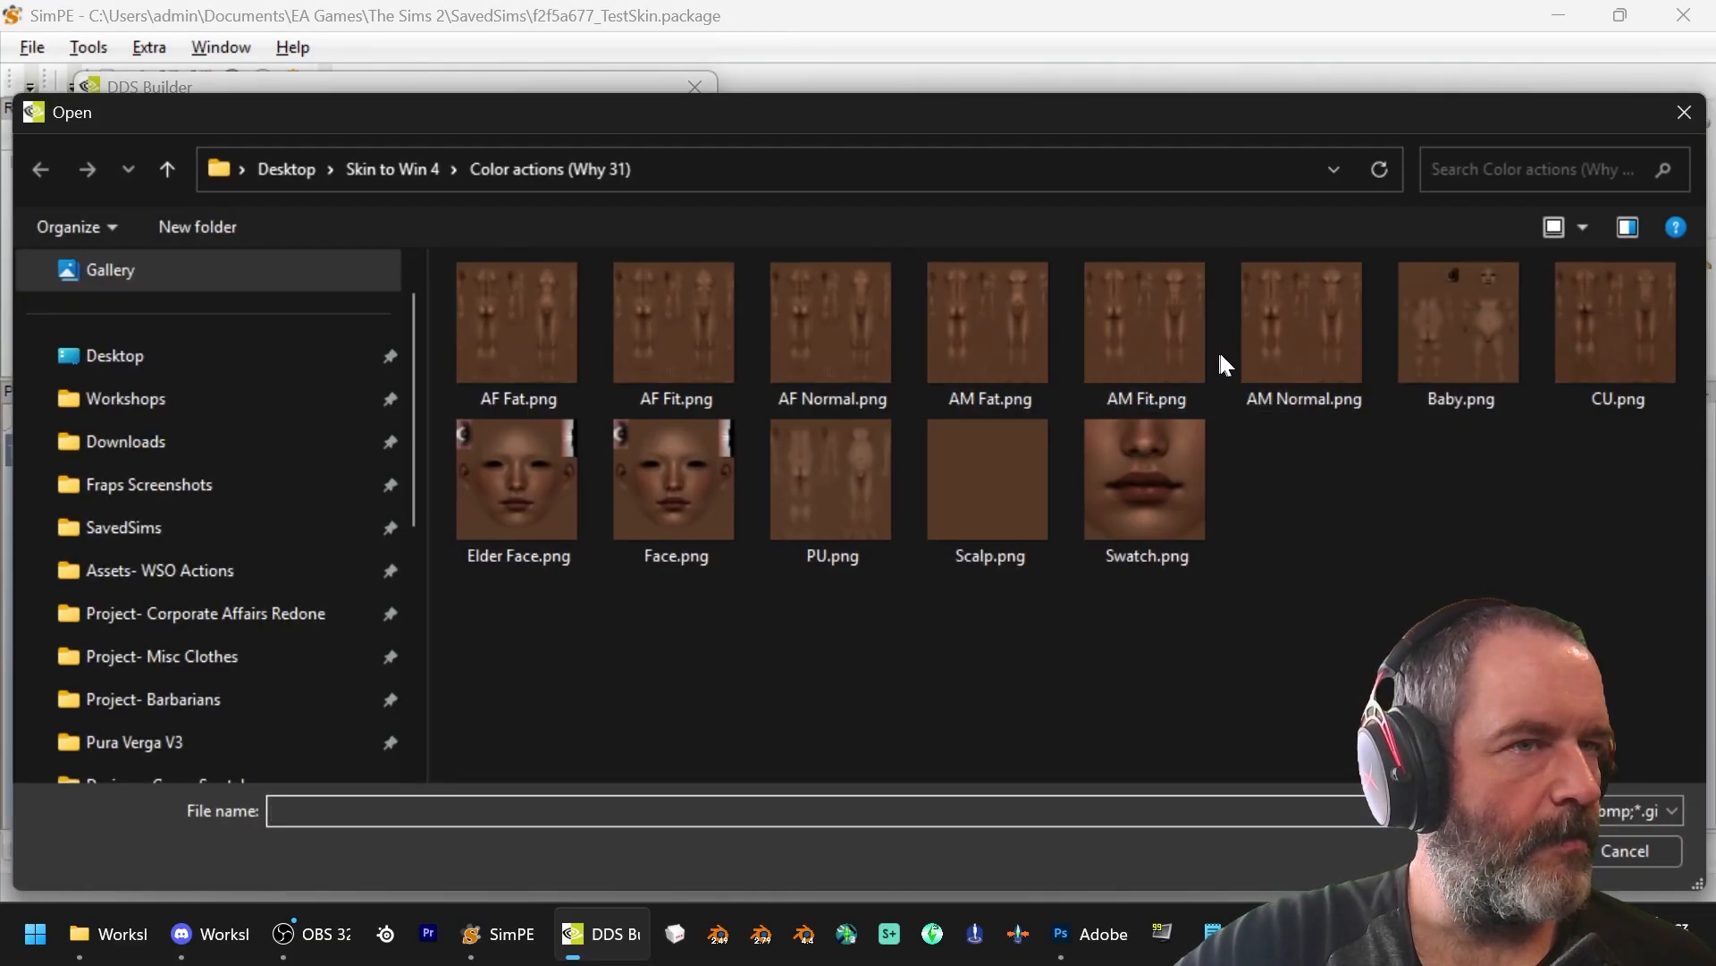
pyautogui.doubleClick(1273, 345)
pyautogui.click(587, 221)
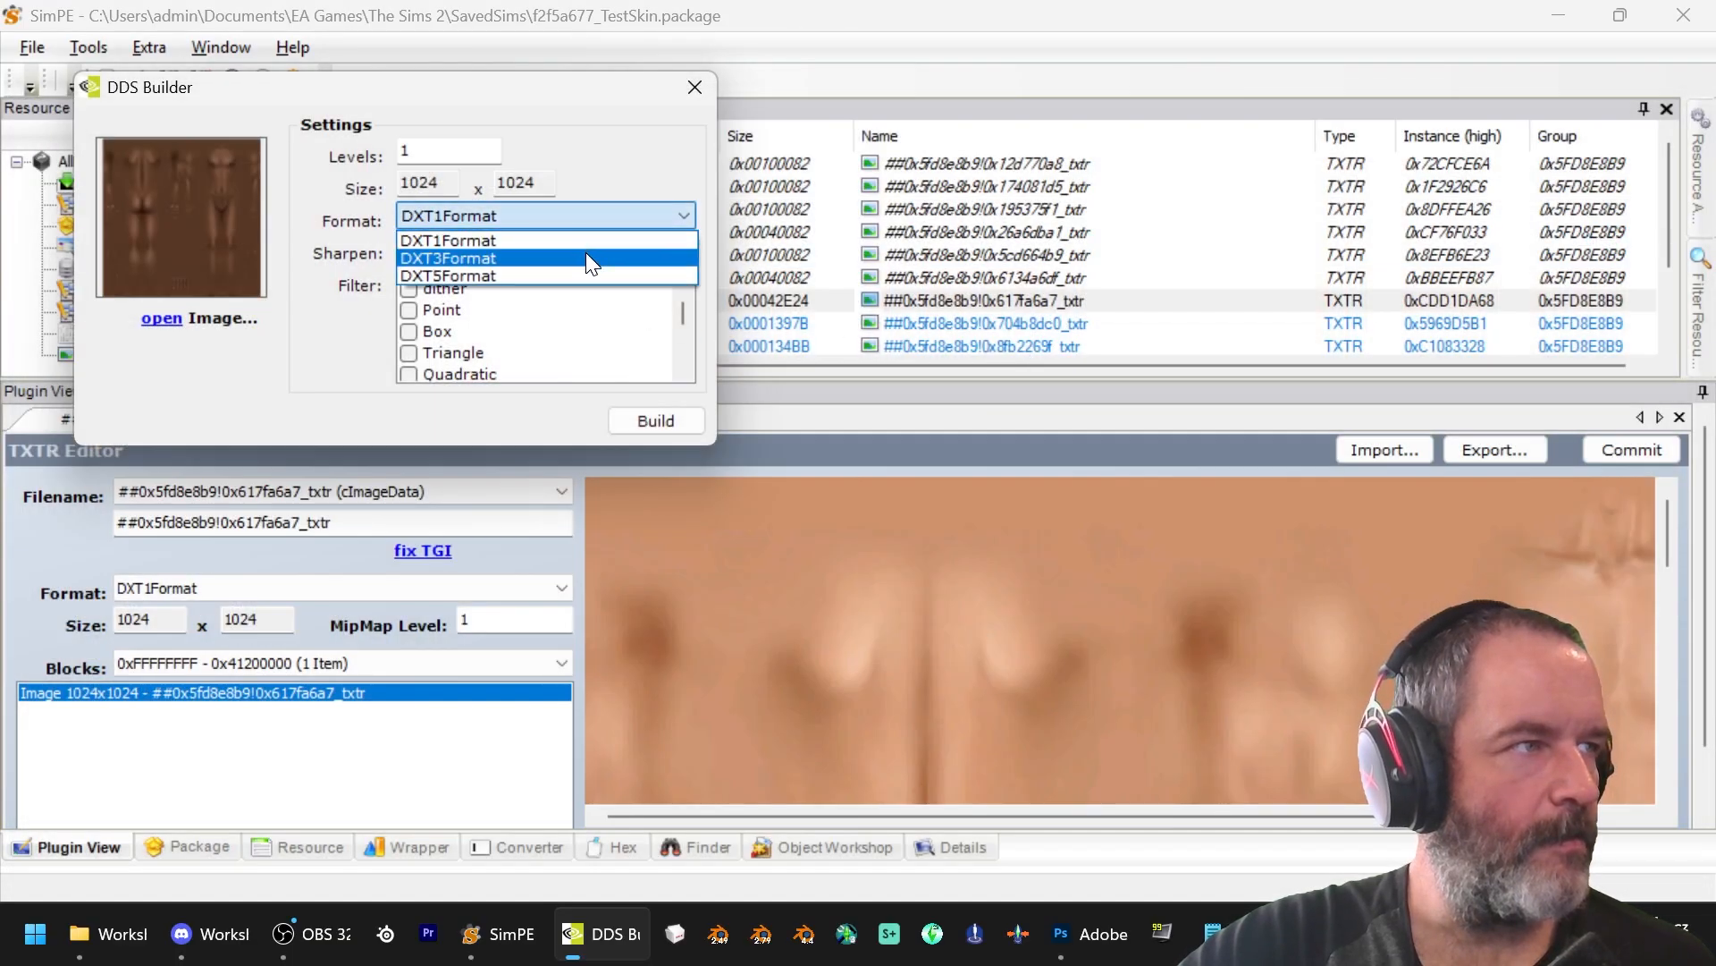
pyautogui.click(587, 258)
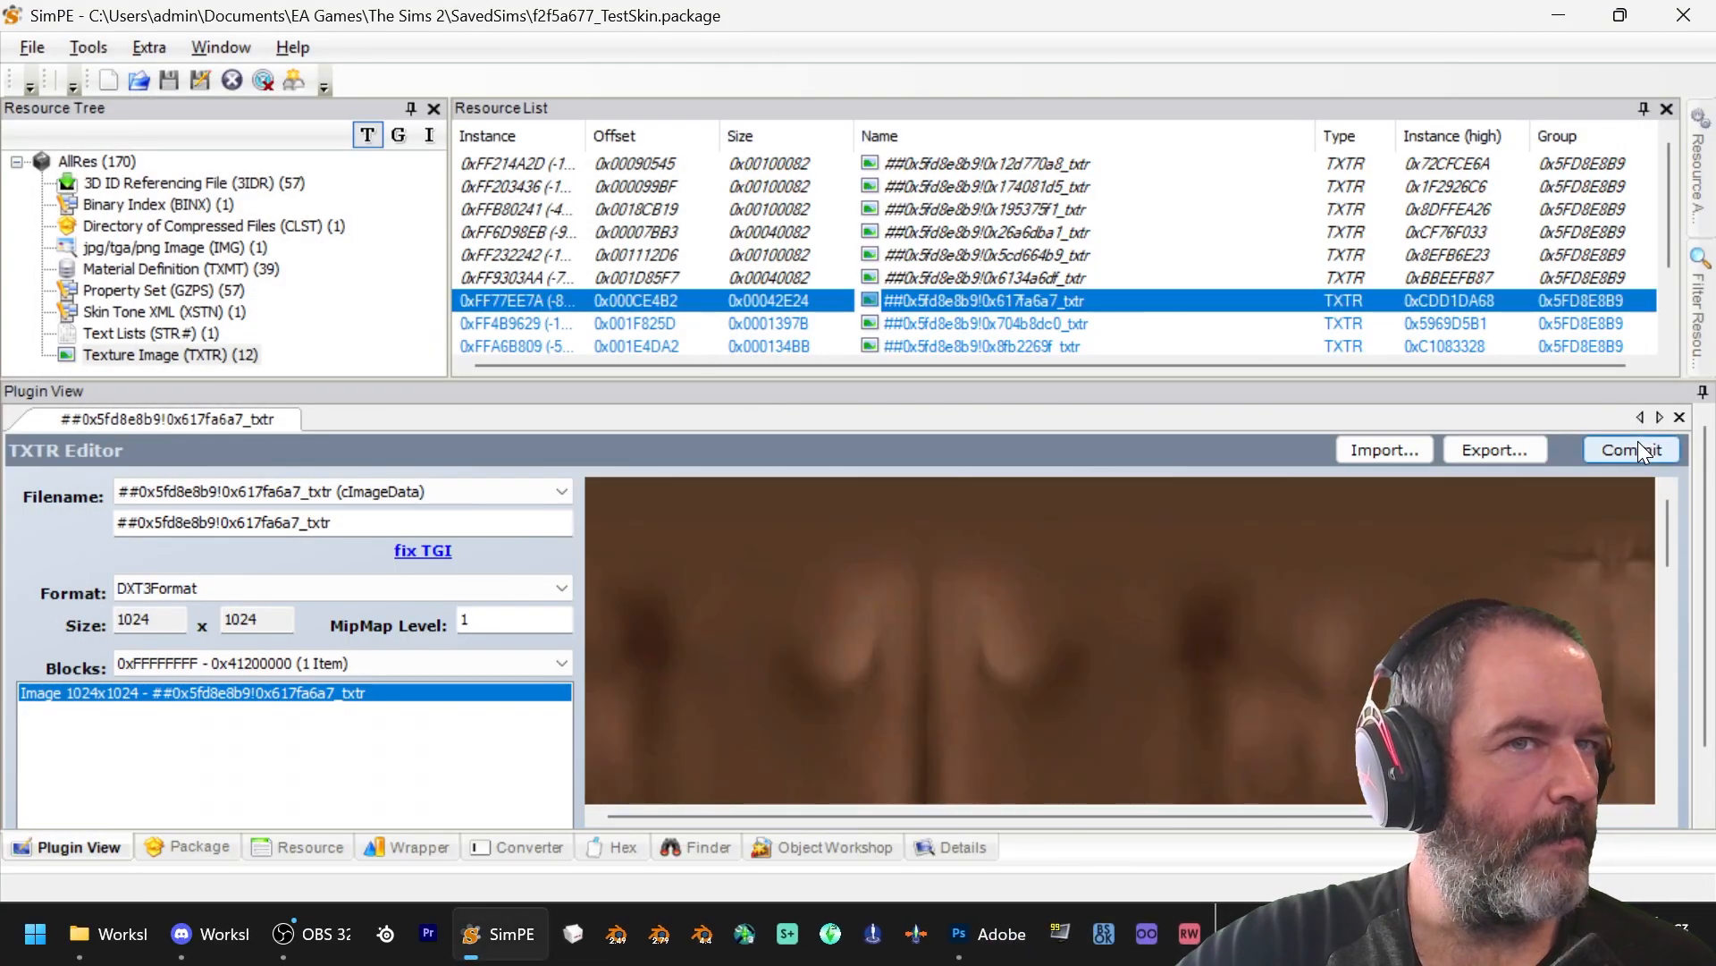
pyautogui.click(1635, 447)
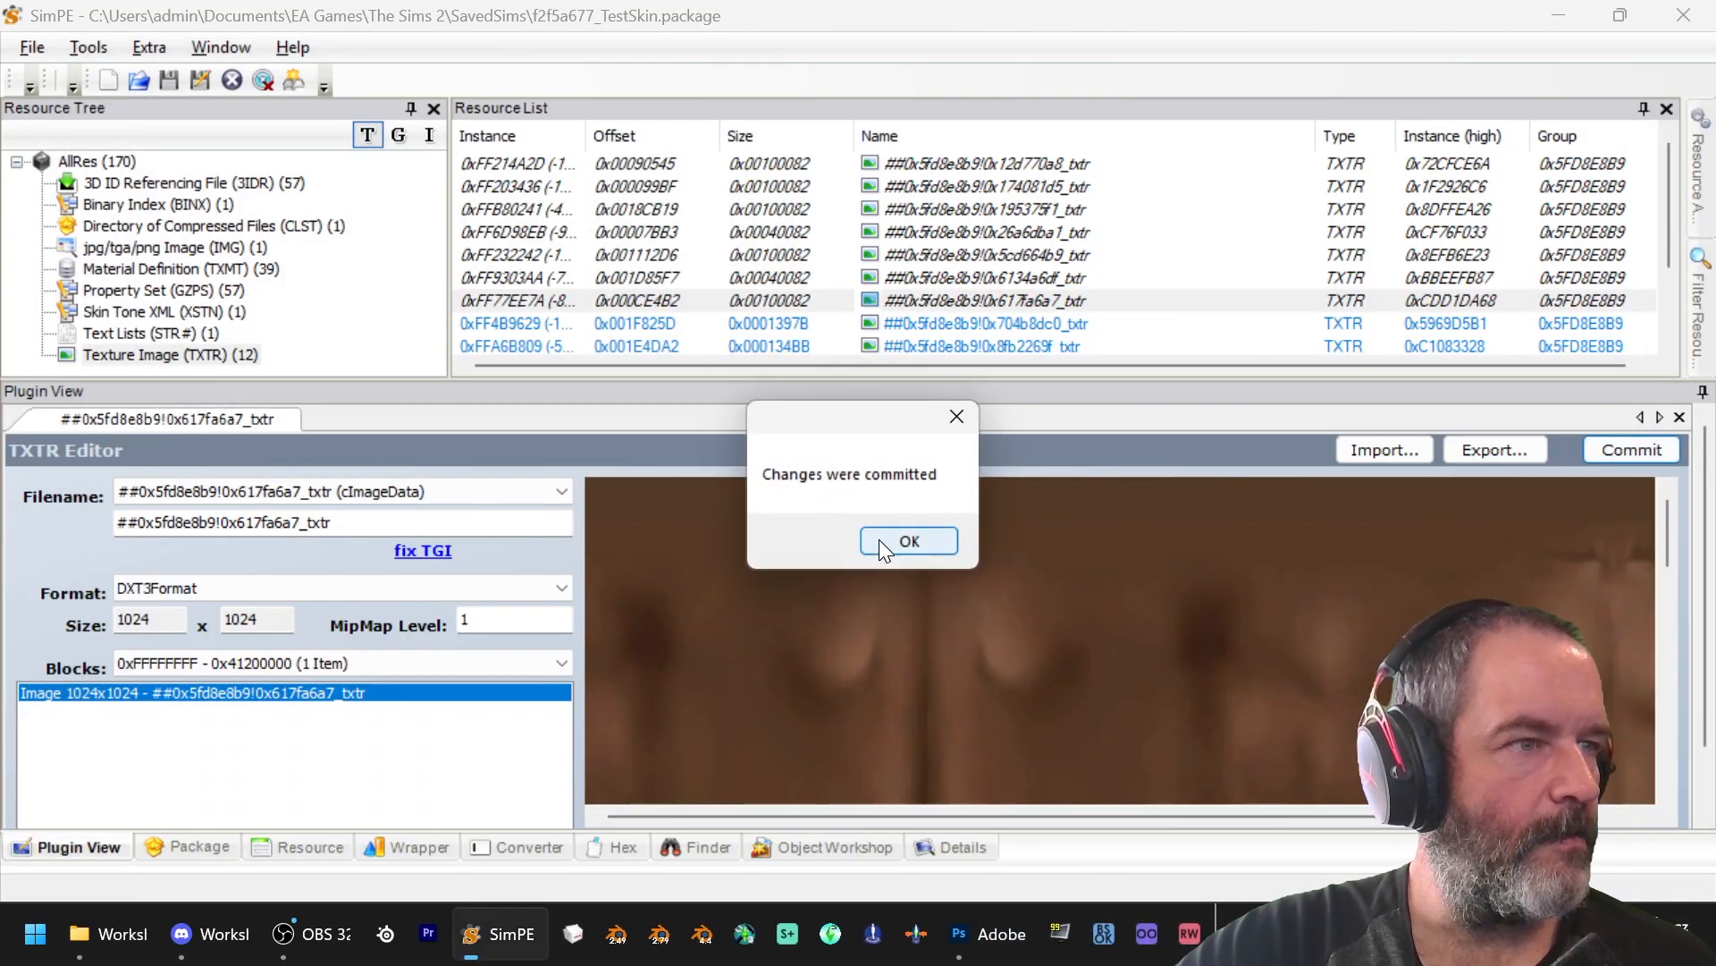
pyautogui.click(885, 541)
# Step: Inspect the 0x704b8dc0 face texture, rebuild it from Elder Face.png in DXT3Format and commit it
pyautogui.click(946, 326)
pyautogui.rightClick(968, 590)
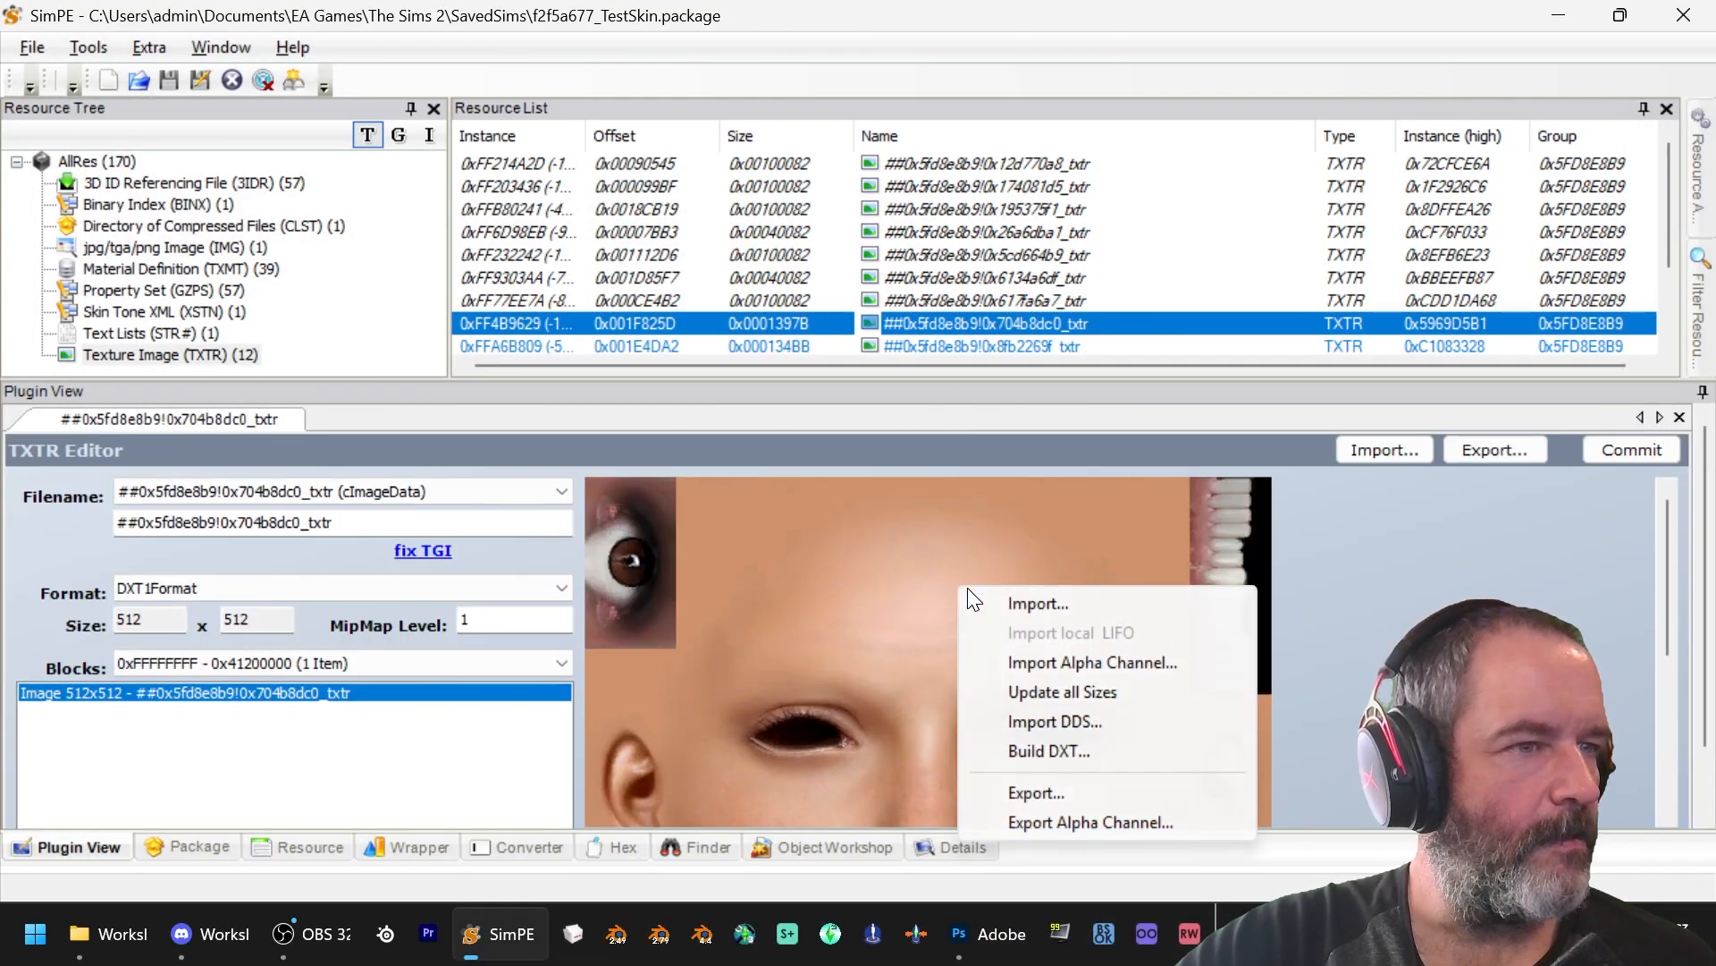
pyautogui.click(862, 588)
pyautogui.scroll(-3, 883, 577)
pyautogui.scroll(3, 882, 578)
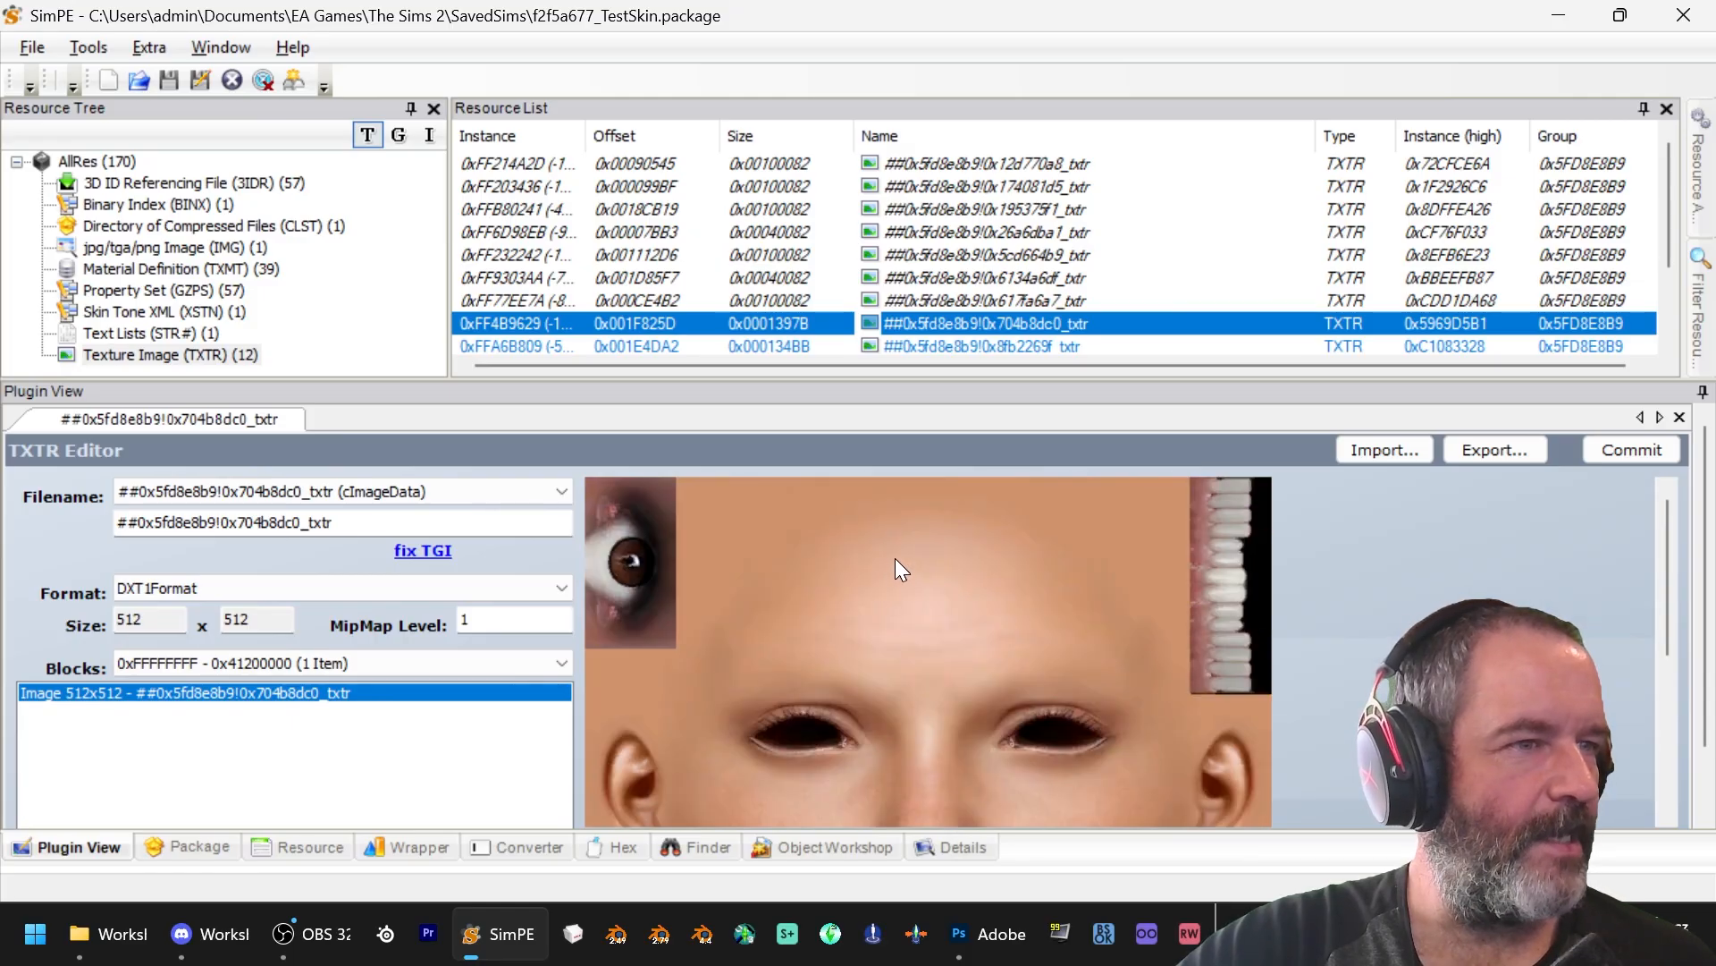
pyautogui.rightClick(900, 578)
pyautogui.click(982, 732)
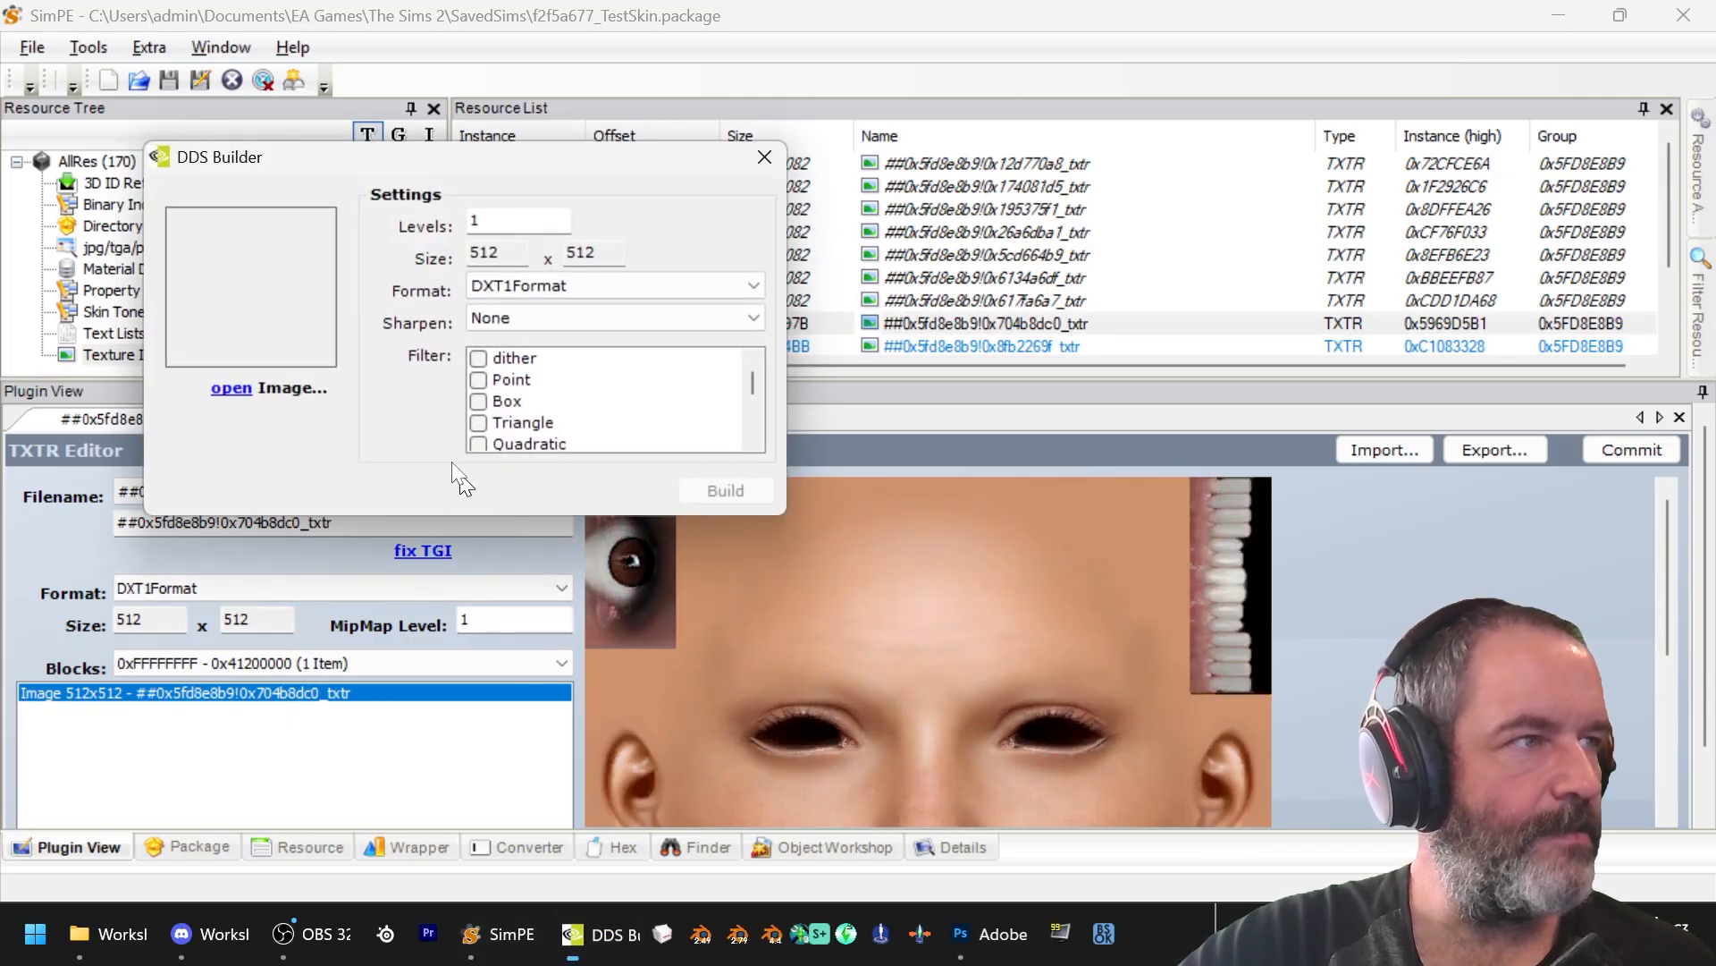
pyautogui.click(231, 388)
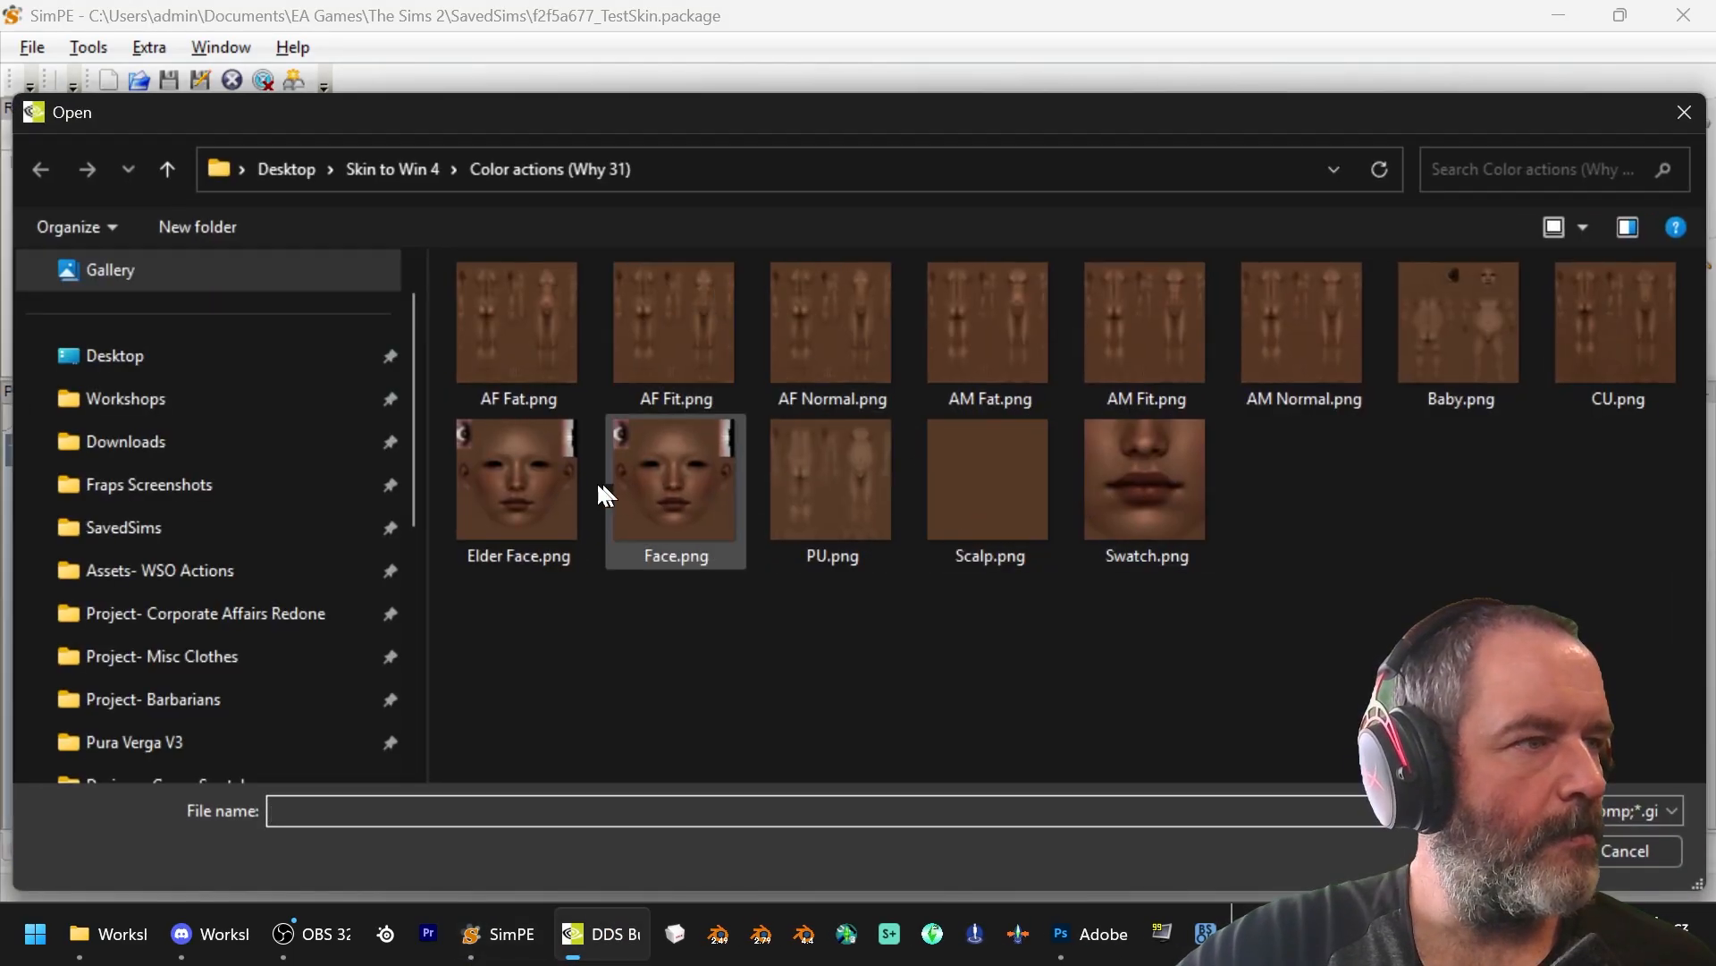
pyautogui.click(541, 476)
pyautogui.doubleClick(539, 474)
pyautogui.click(581, 286)
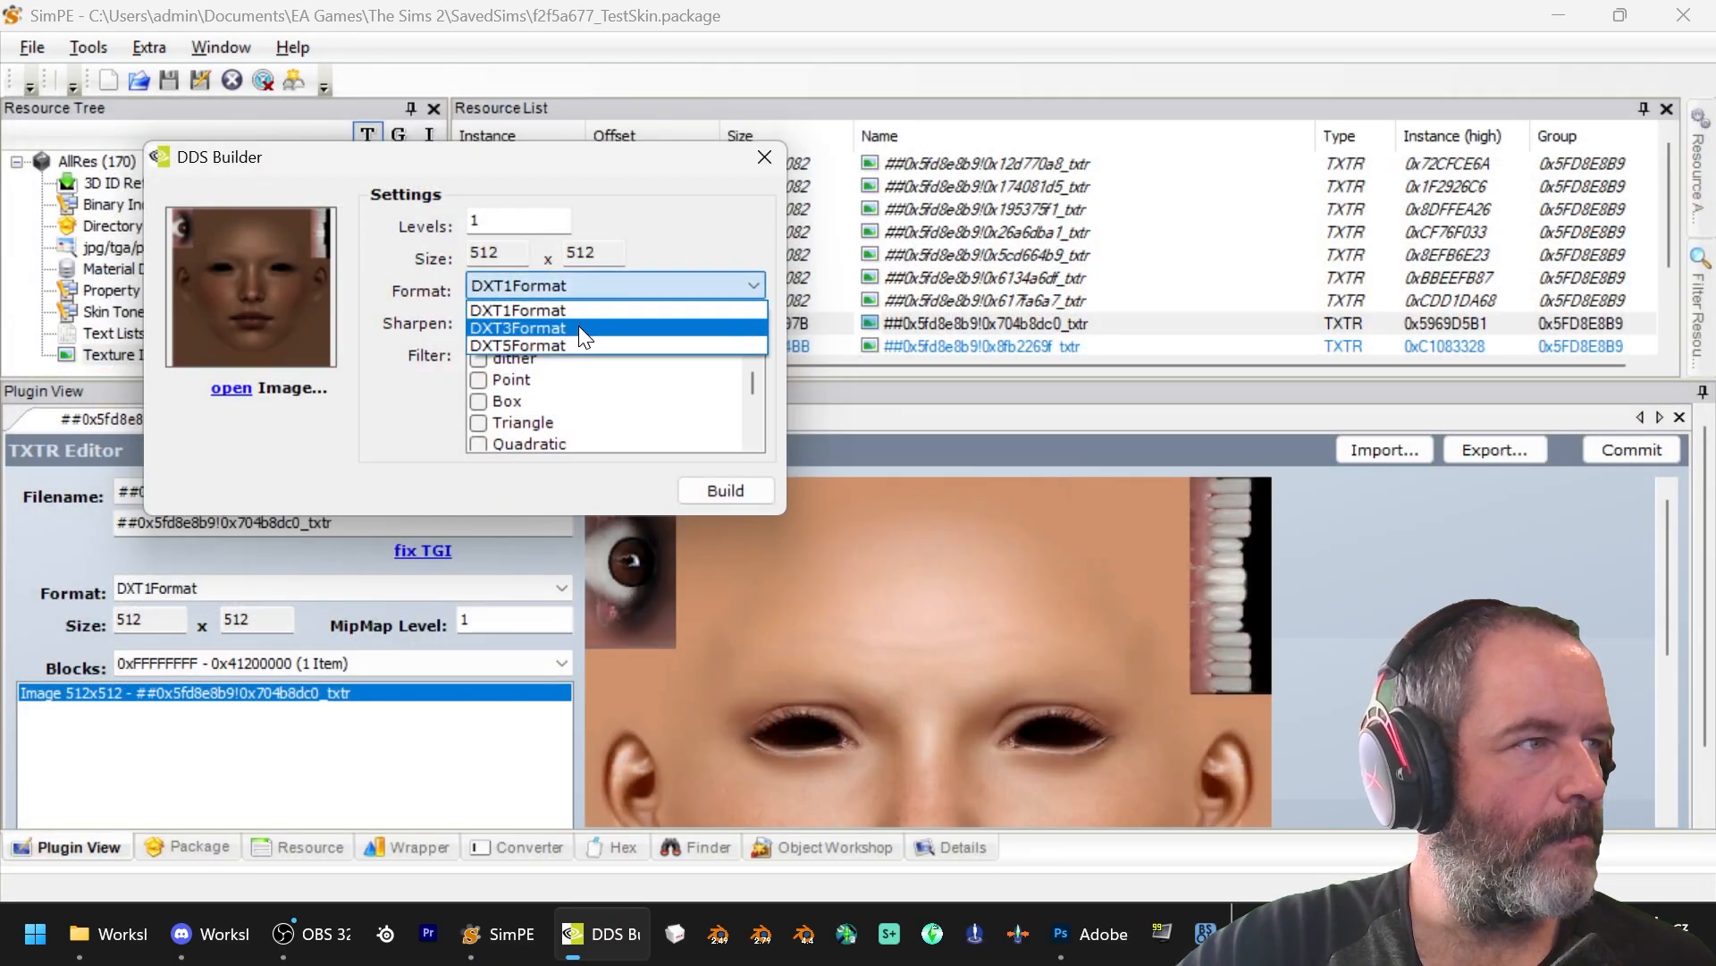
pyautogui.click(577, 326)
pyautogui.click(706, 487)
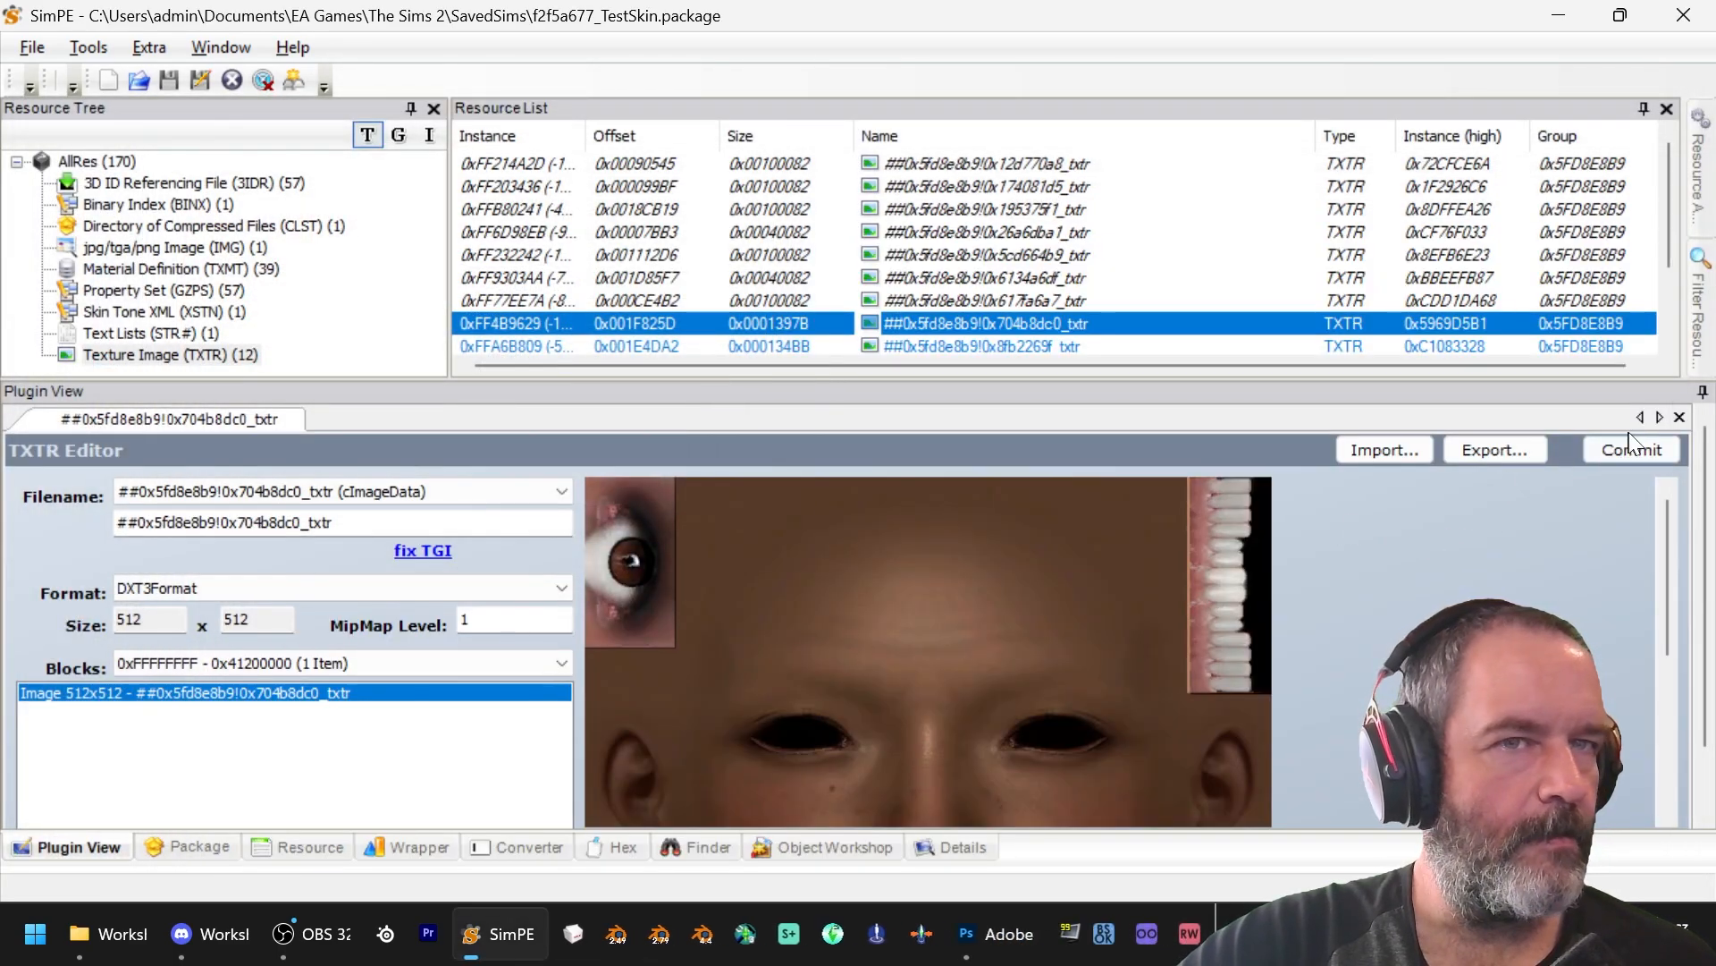
pyautogui.click(1639, 450)
pyautogui.click(910, 540)
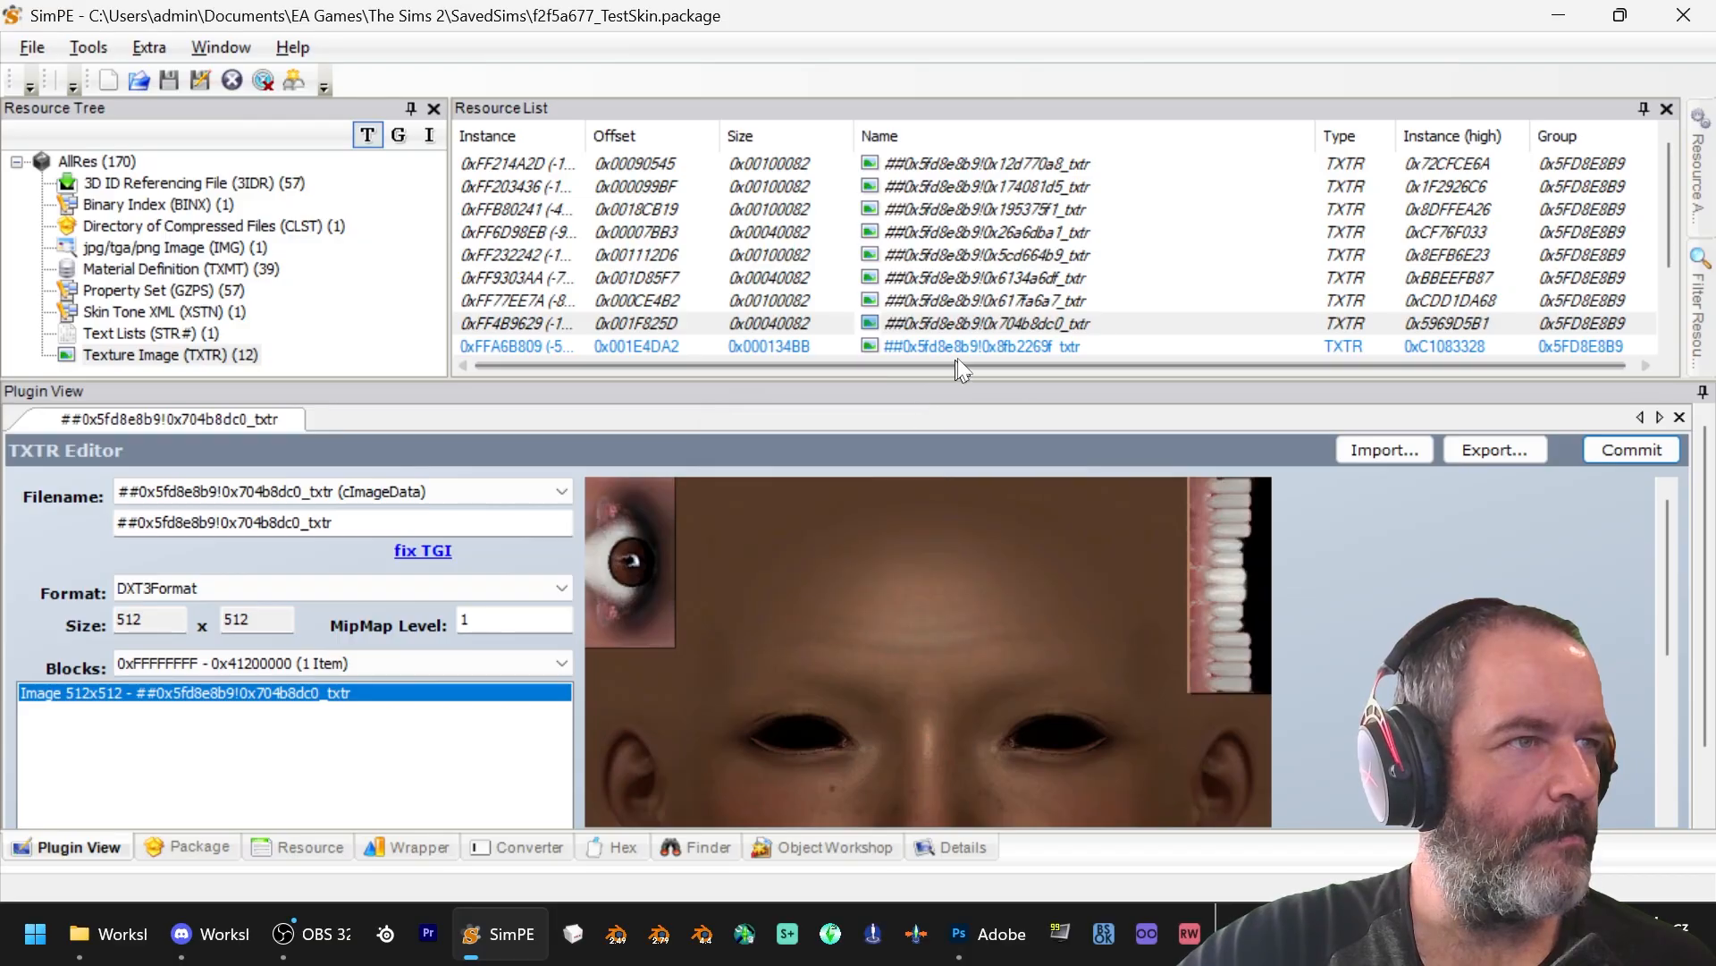
# Step: Rebuild the face texture 0x8fb2269f from Face.png in DXT3Format and commit it
pyautogui.click(958, 349)
pyautogui.rightClick(926, 537)
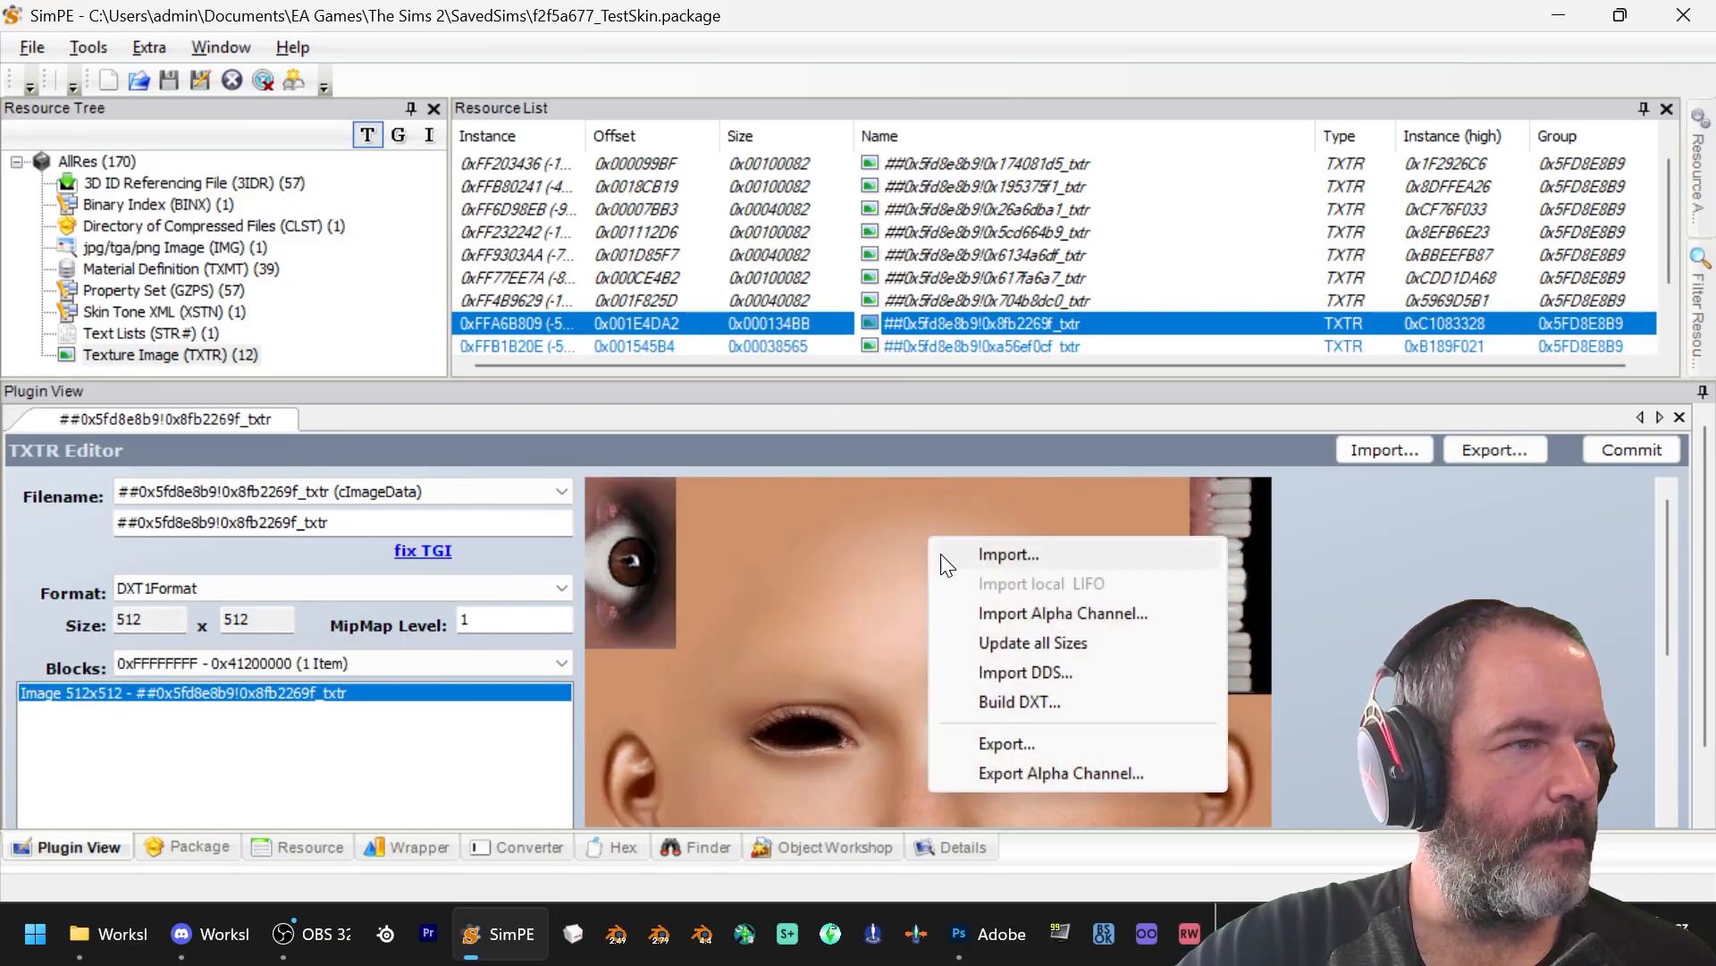
pyautogui.click(1020, 702)
pyautogui.click(304, 451)
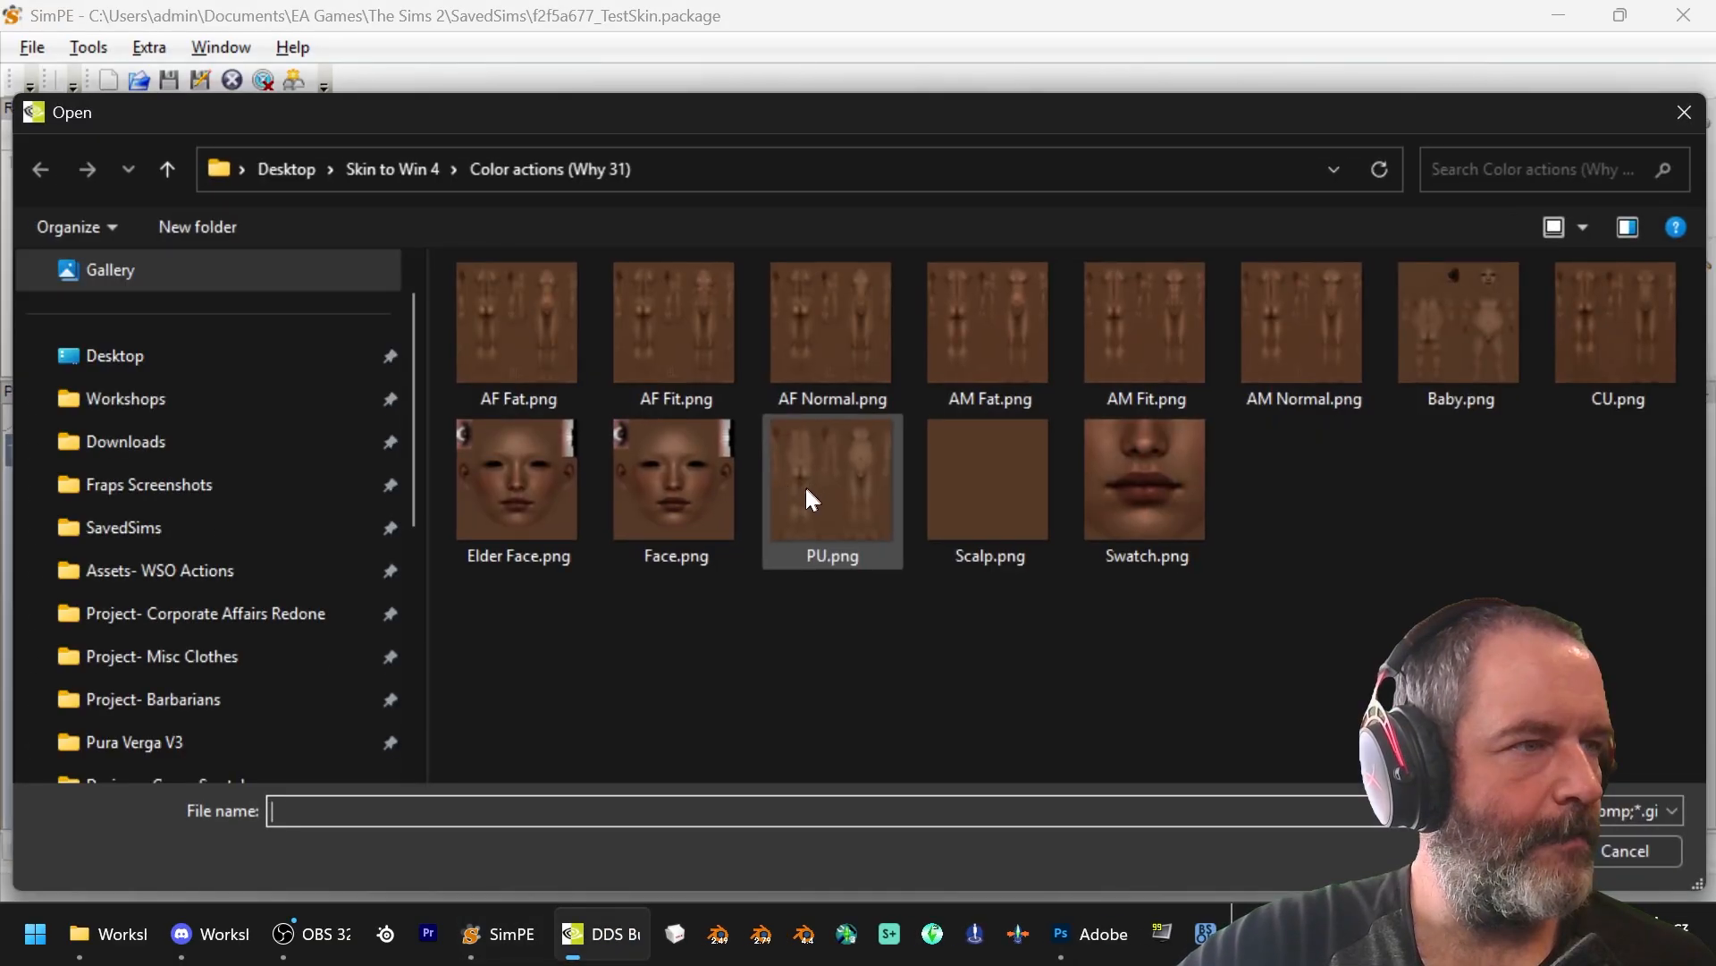
pyautogui.click(679, 491)
pyautogui.doubleClick(678, 491)
pyautogui.click(652, 355)
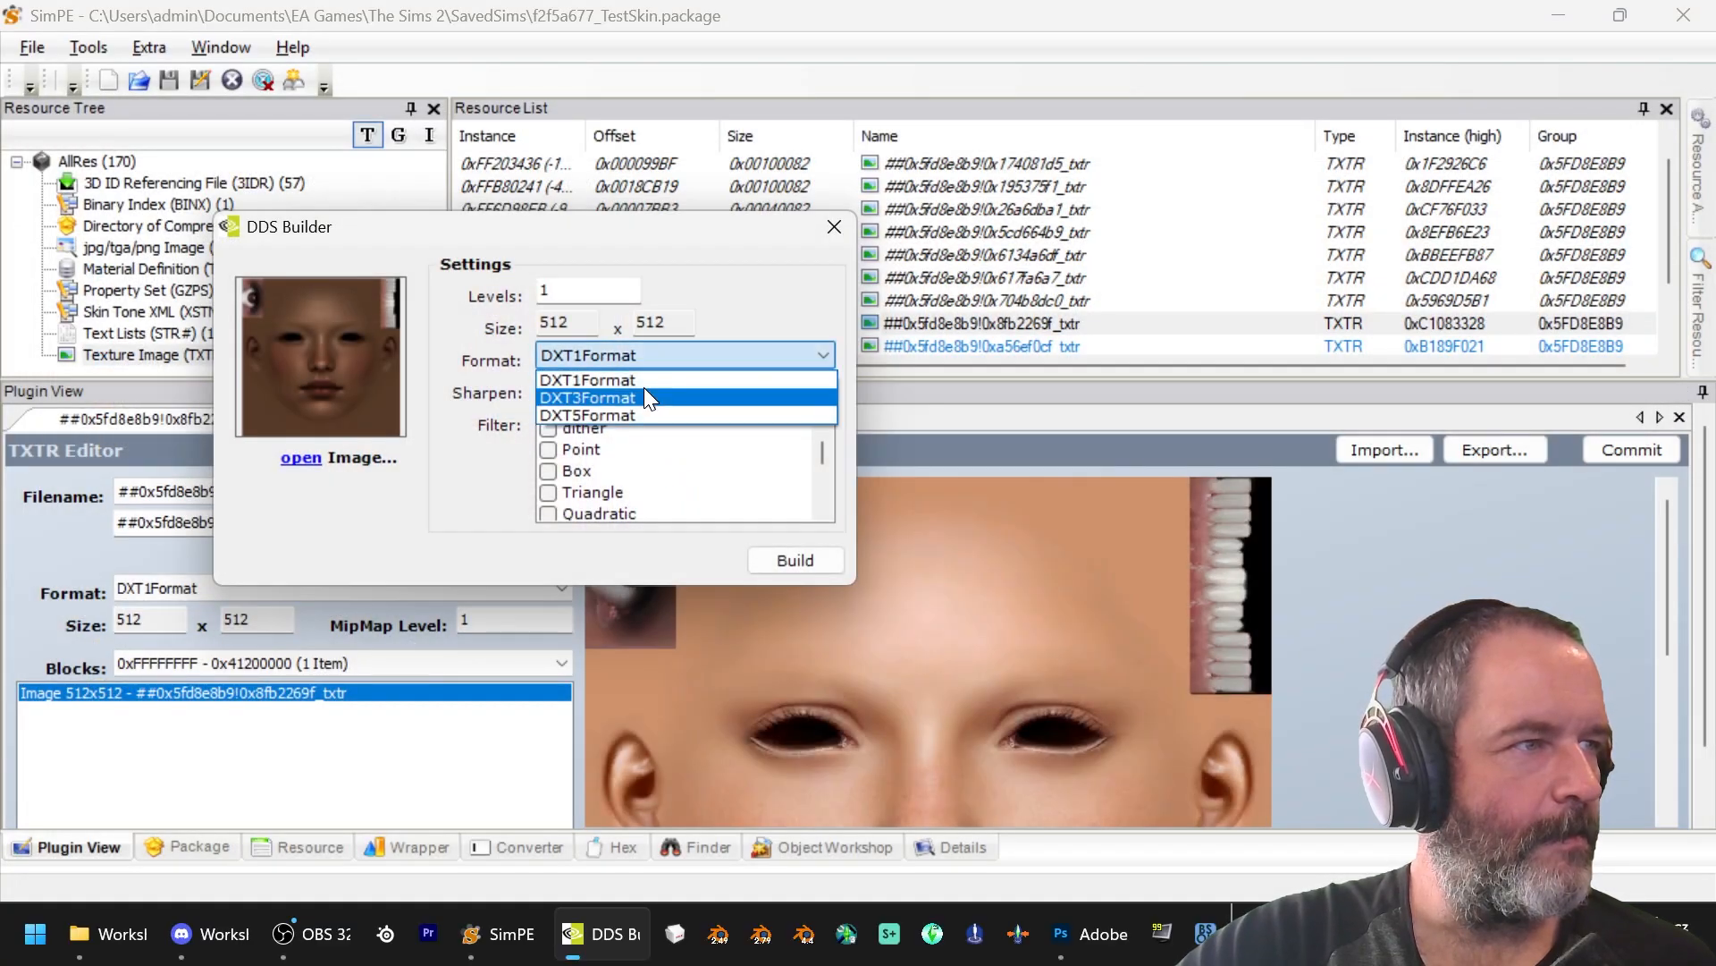
pyautogui.click(645, 388)
pyautogui.click(807, 560)
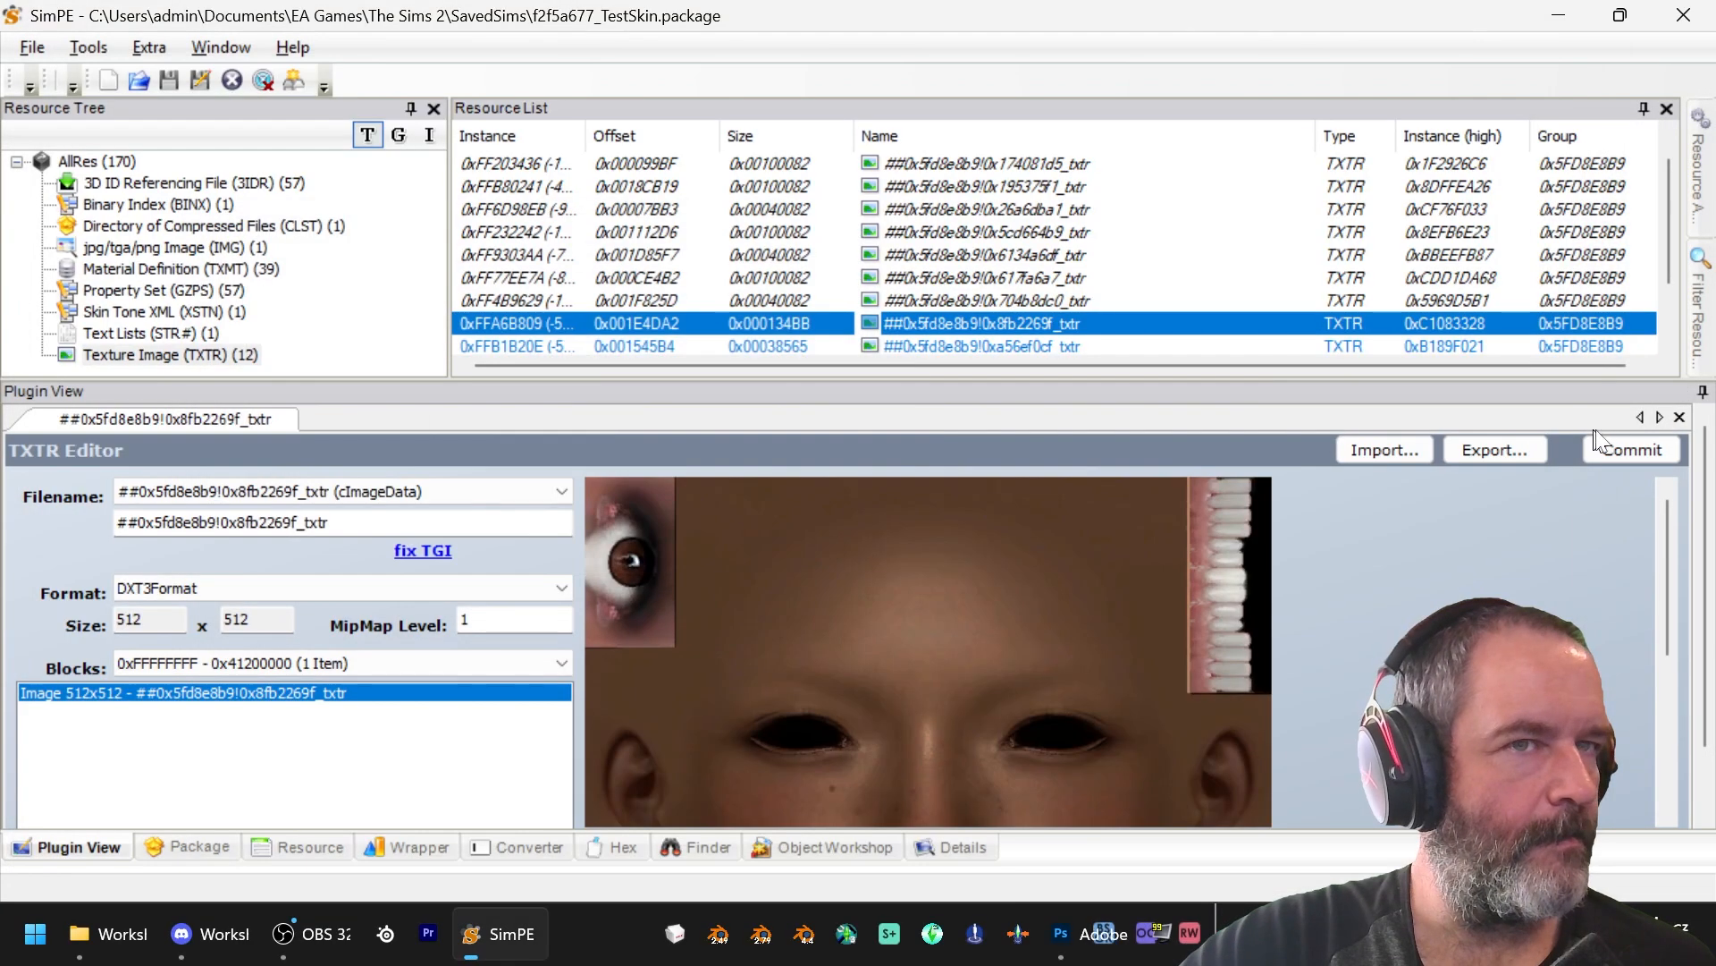
pyautogui.click(1632, 450)
pyautogui.press('Return')
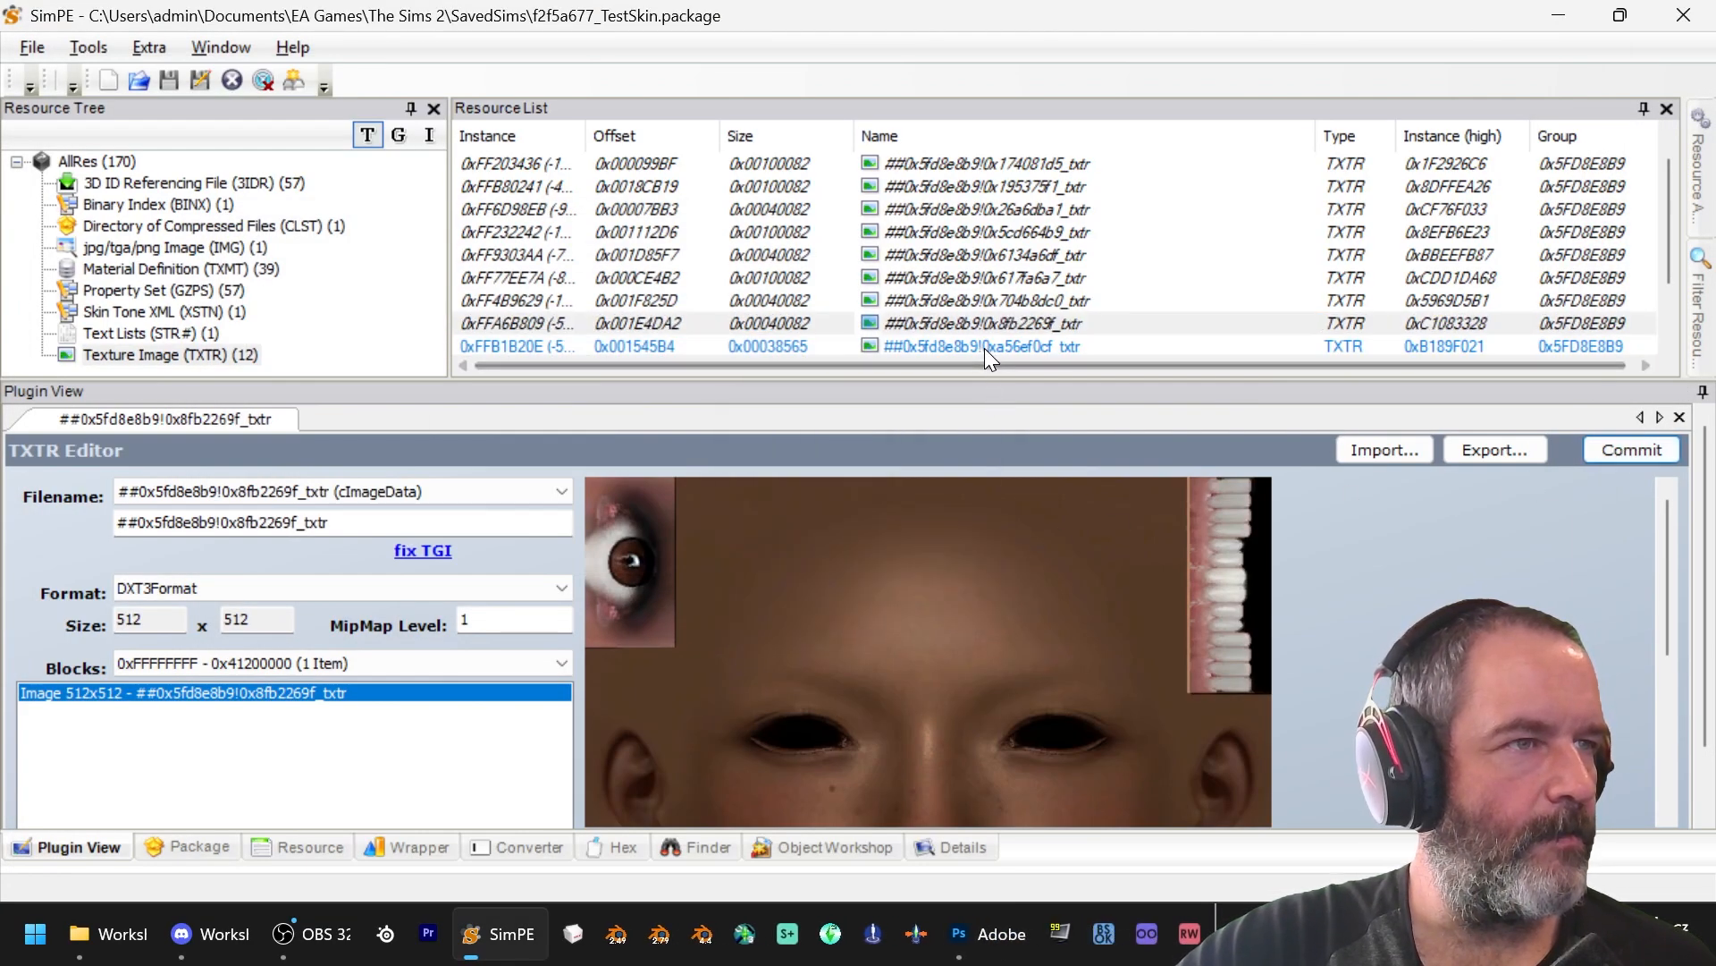
# Step: Match the 0xa56ef0cf texture to its body type in the notes, rebuild it from AF Fat.png in DXT3Format and commit it
pyautogui.click(984, 347)
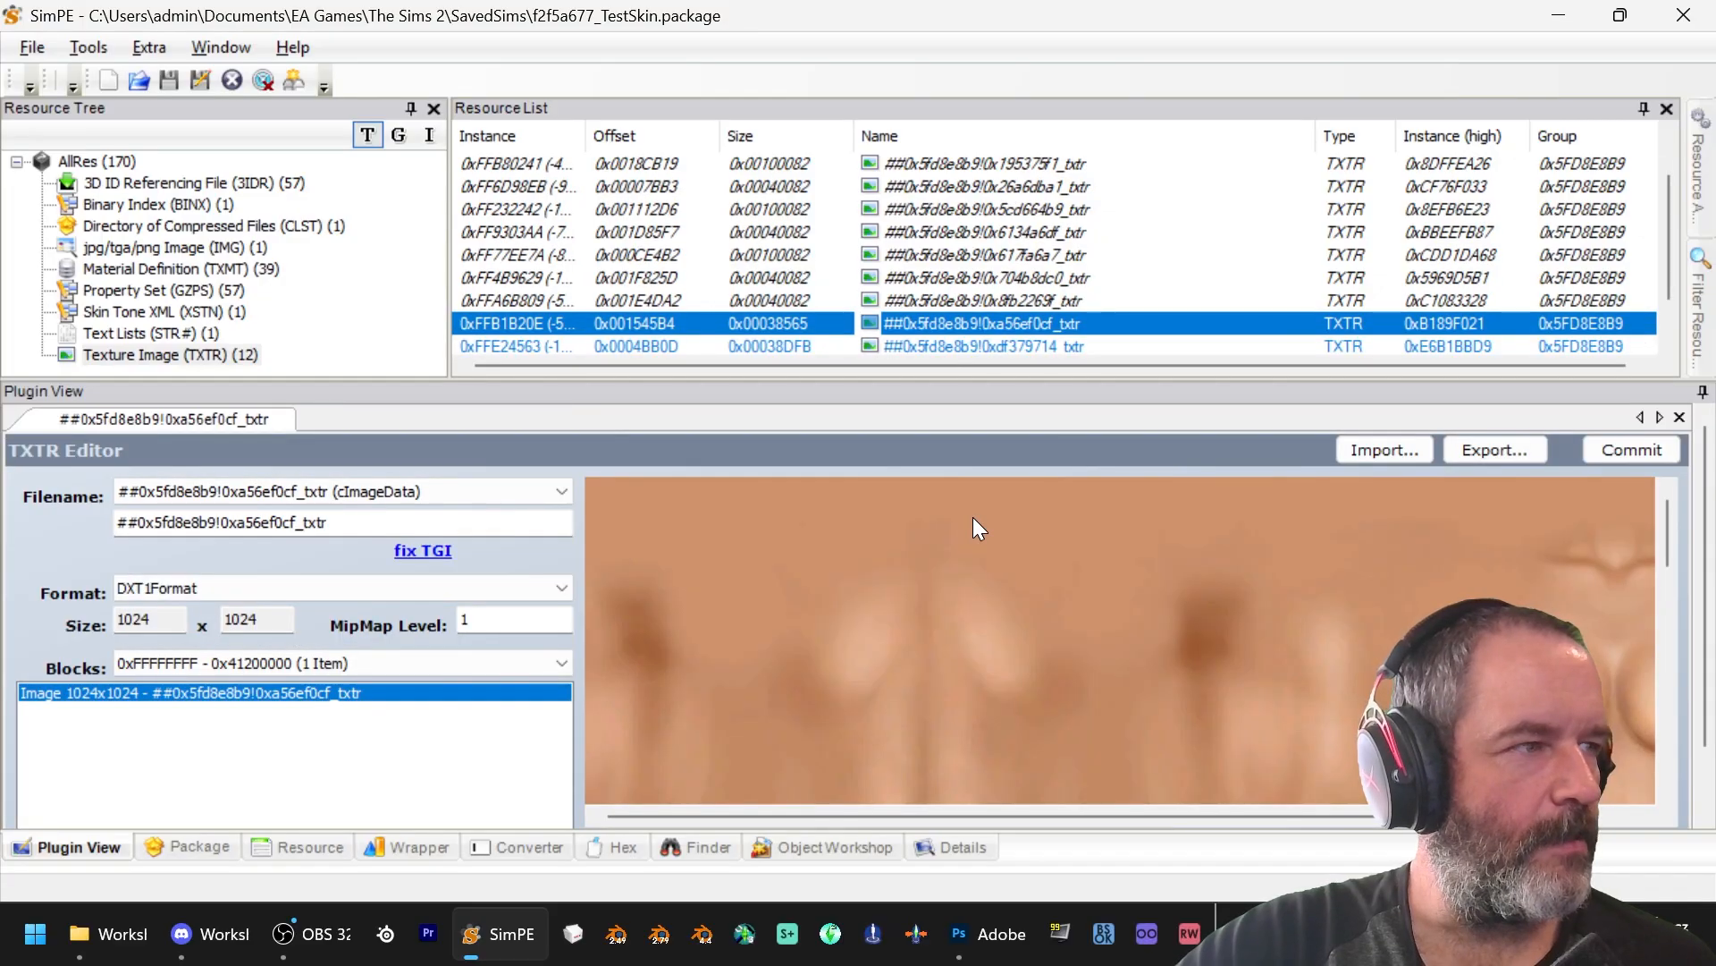
pyautogui.hotkey('alt', 'Tab')
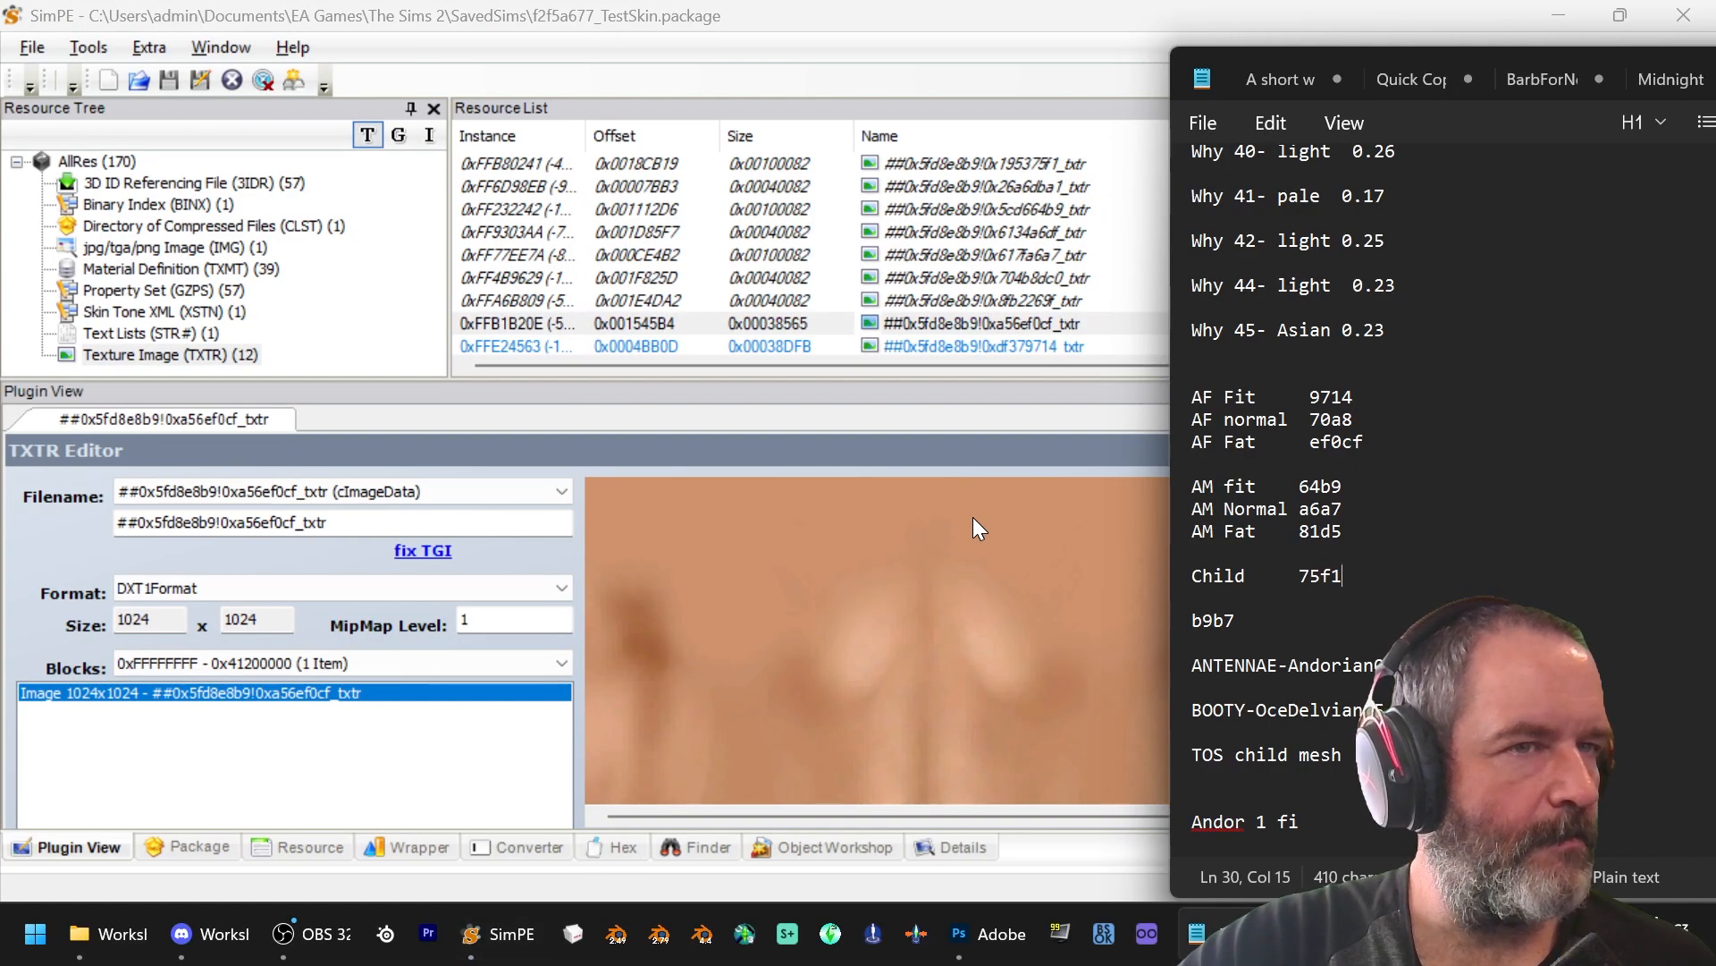
pyautogui.click(973, 516)
pyautogui.rightClick(972, 517)
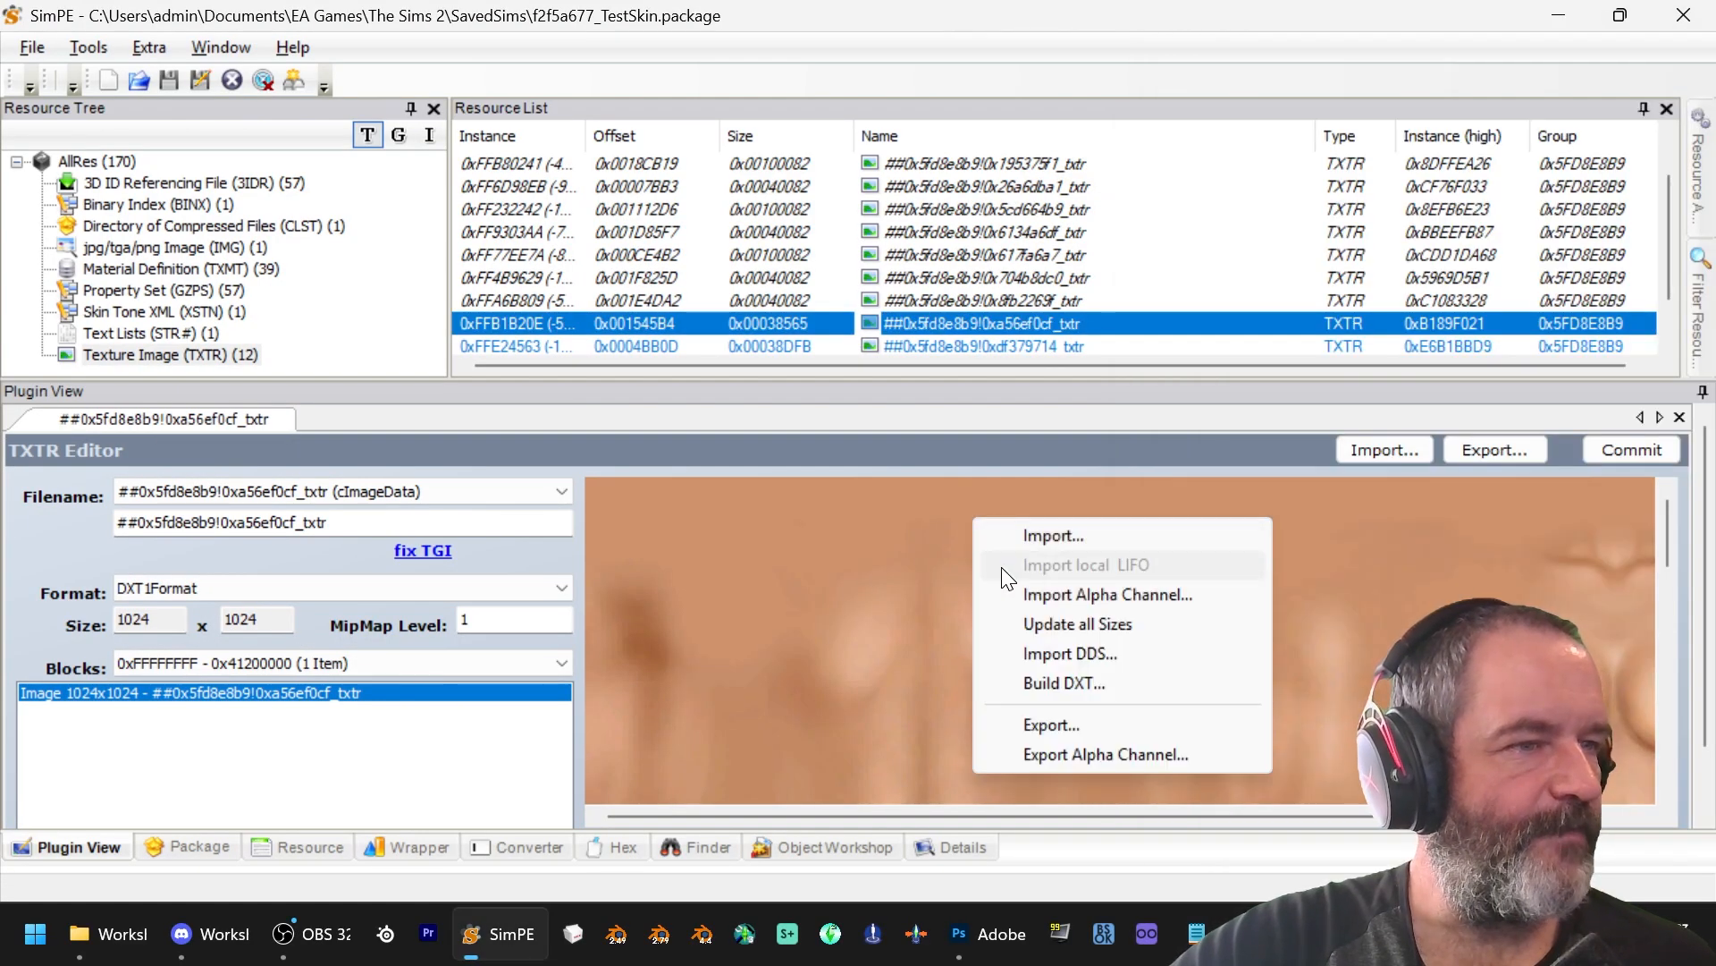
pyautogui.click(1071, 685)
pyautogui.click(164, 319)
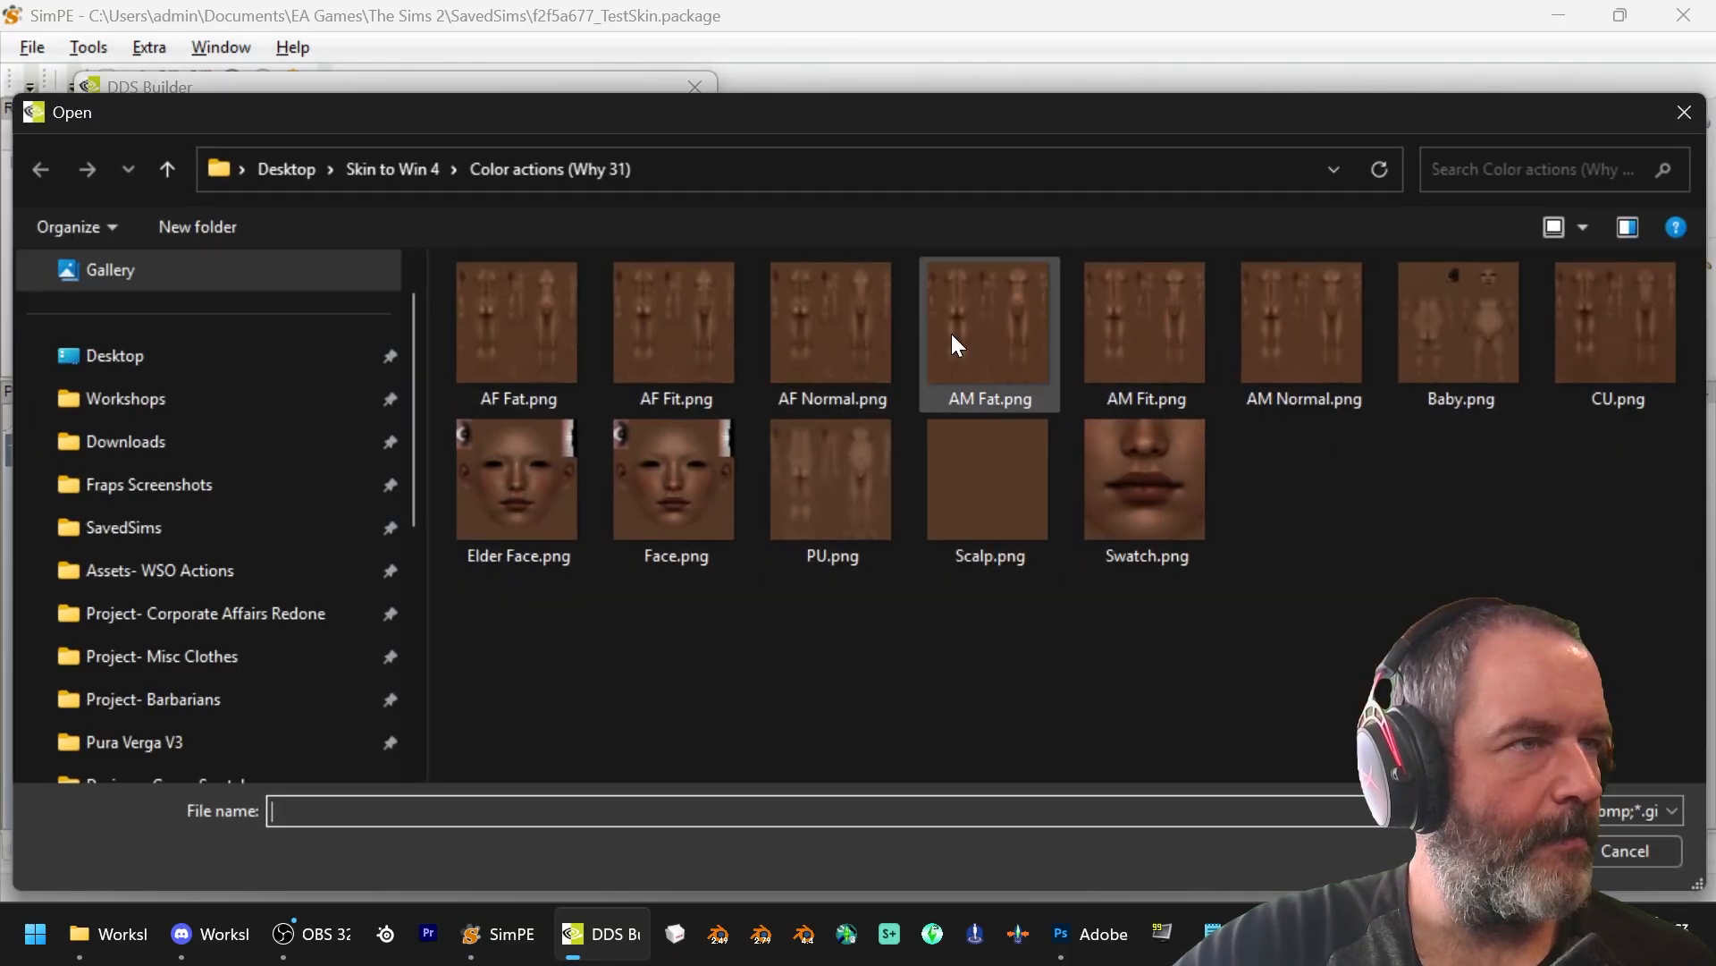
pyautogui.click(568, 343)
pyautogui.doubleClick(566, 340)
pyautogui.click(612, 215)
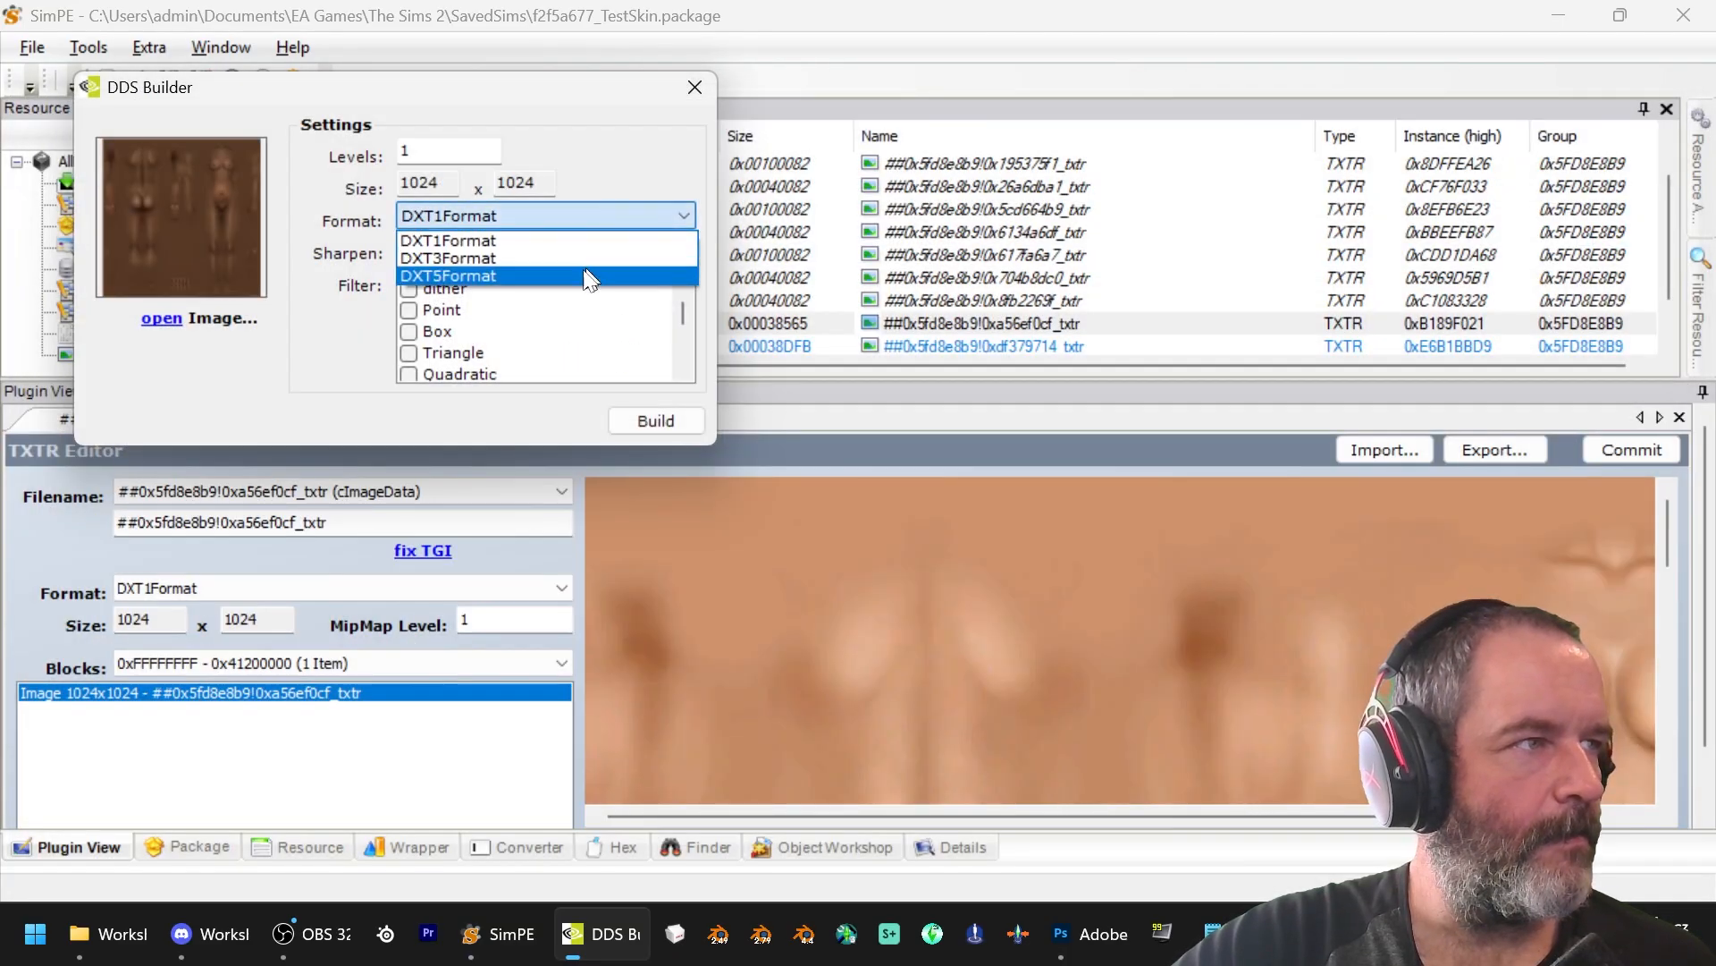
pyautogui.click(570, 258)
pyautogui.click(653, 425)
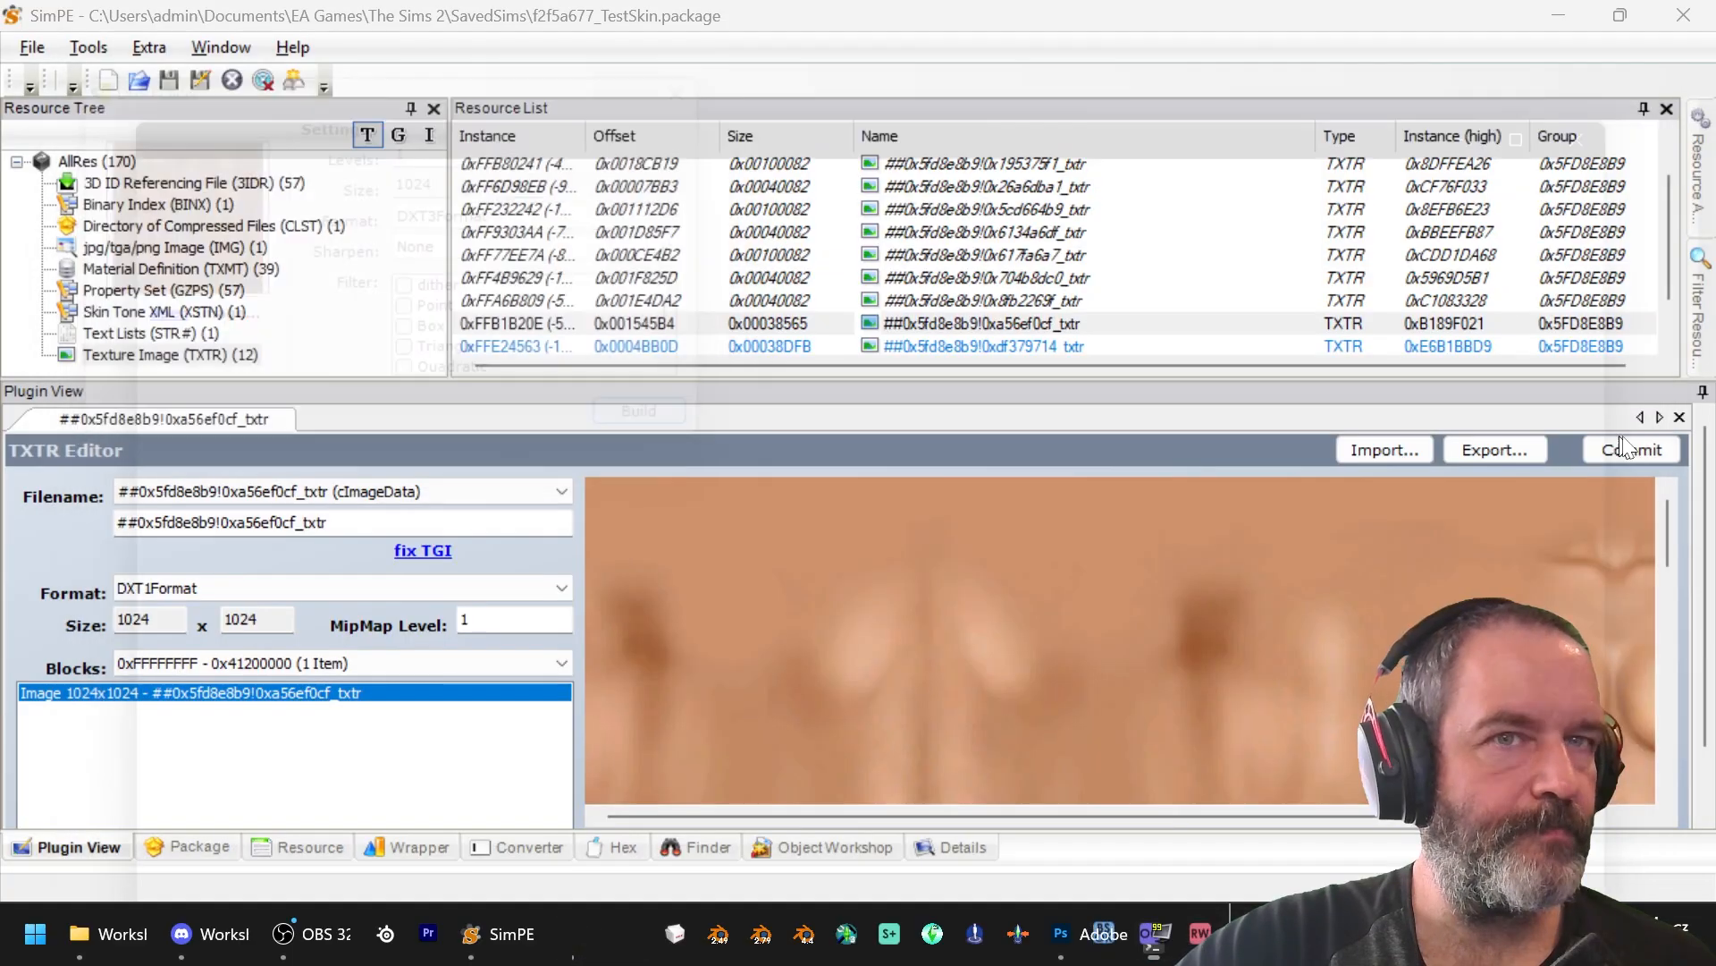
pyautogui.click(1625, 447)
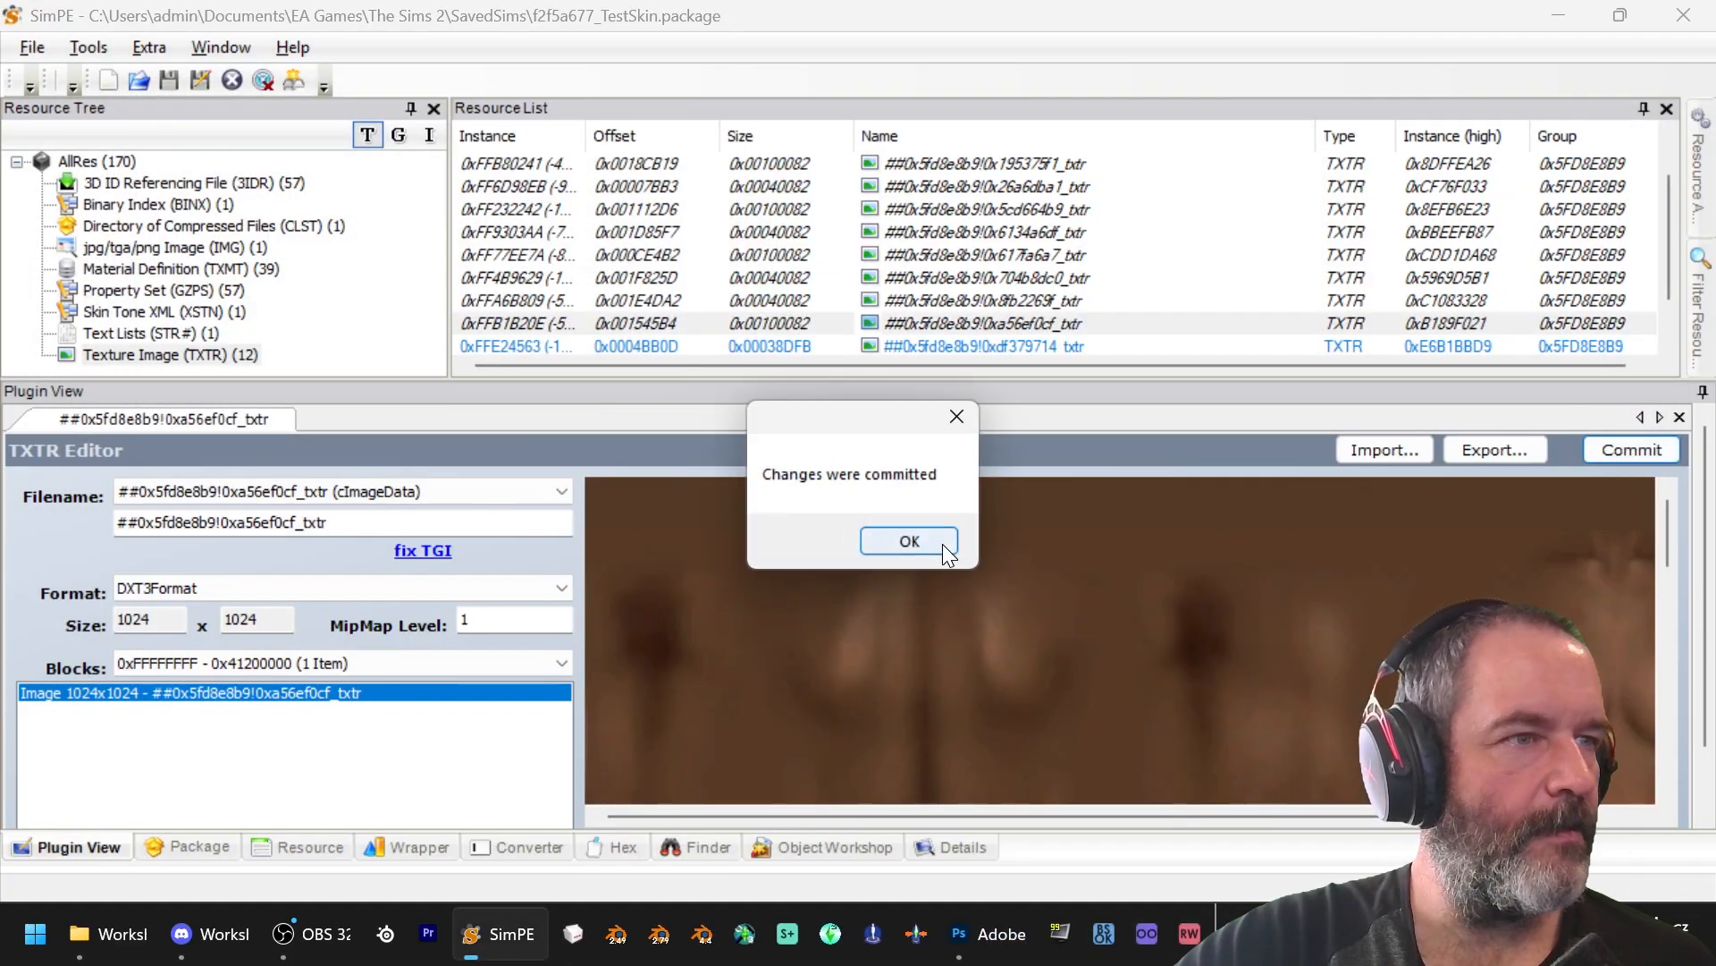
pyautogui.click(909, 541)
# Step: Match the 0xdf379714 texture to its body type in the notes, rebuild it from AF Fit.png in DXT3Format and commit it
pyautogui.scroll(-1, 1050, 302)
pyautogui.click(1049, 302)
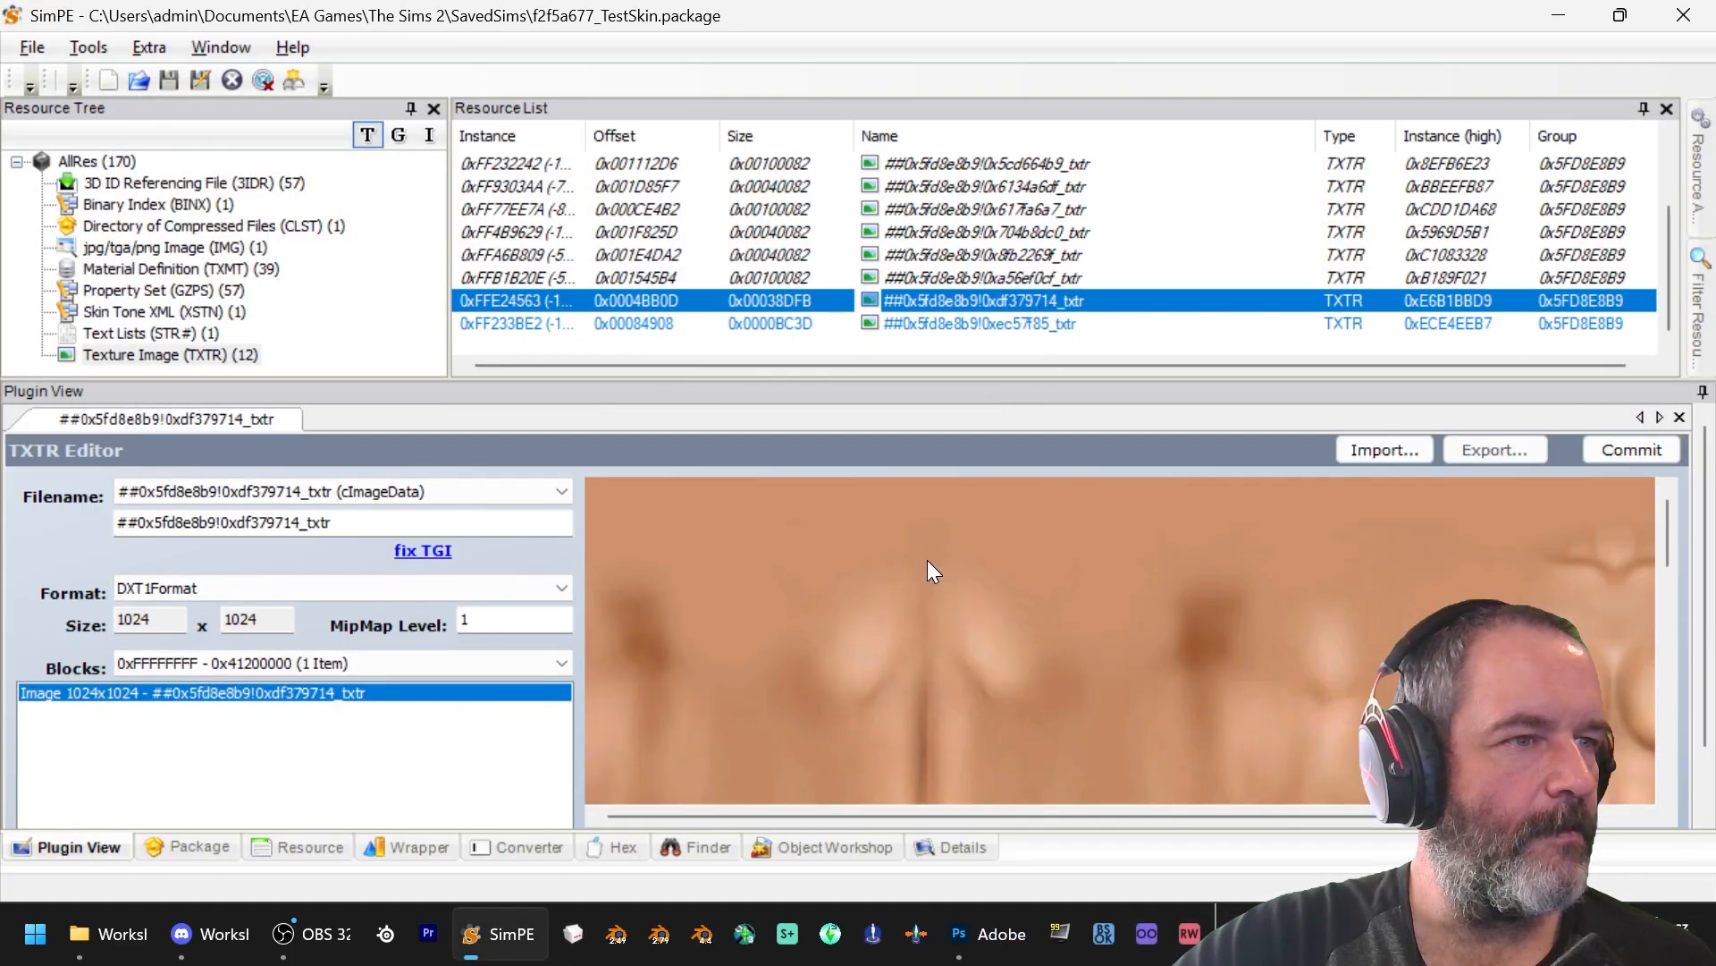
pyautogui.hotkey('alt', 'Tab')
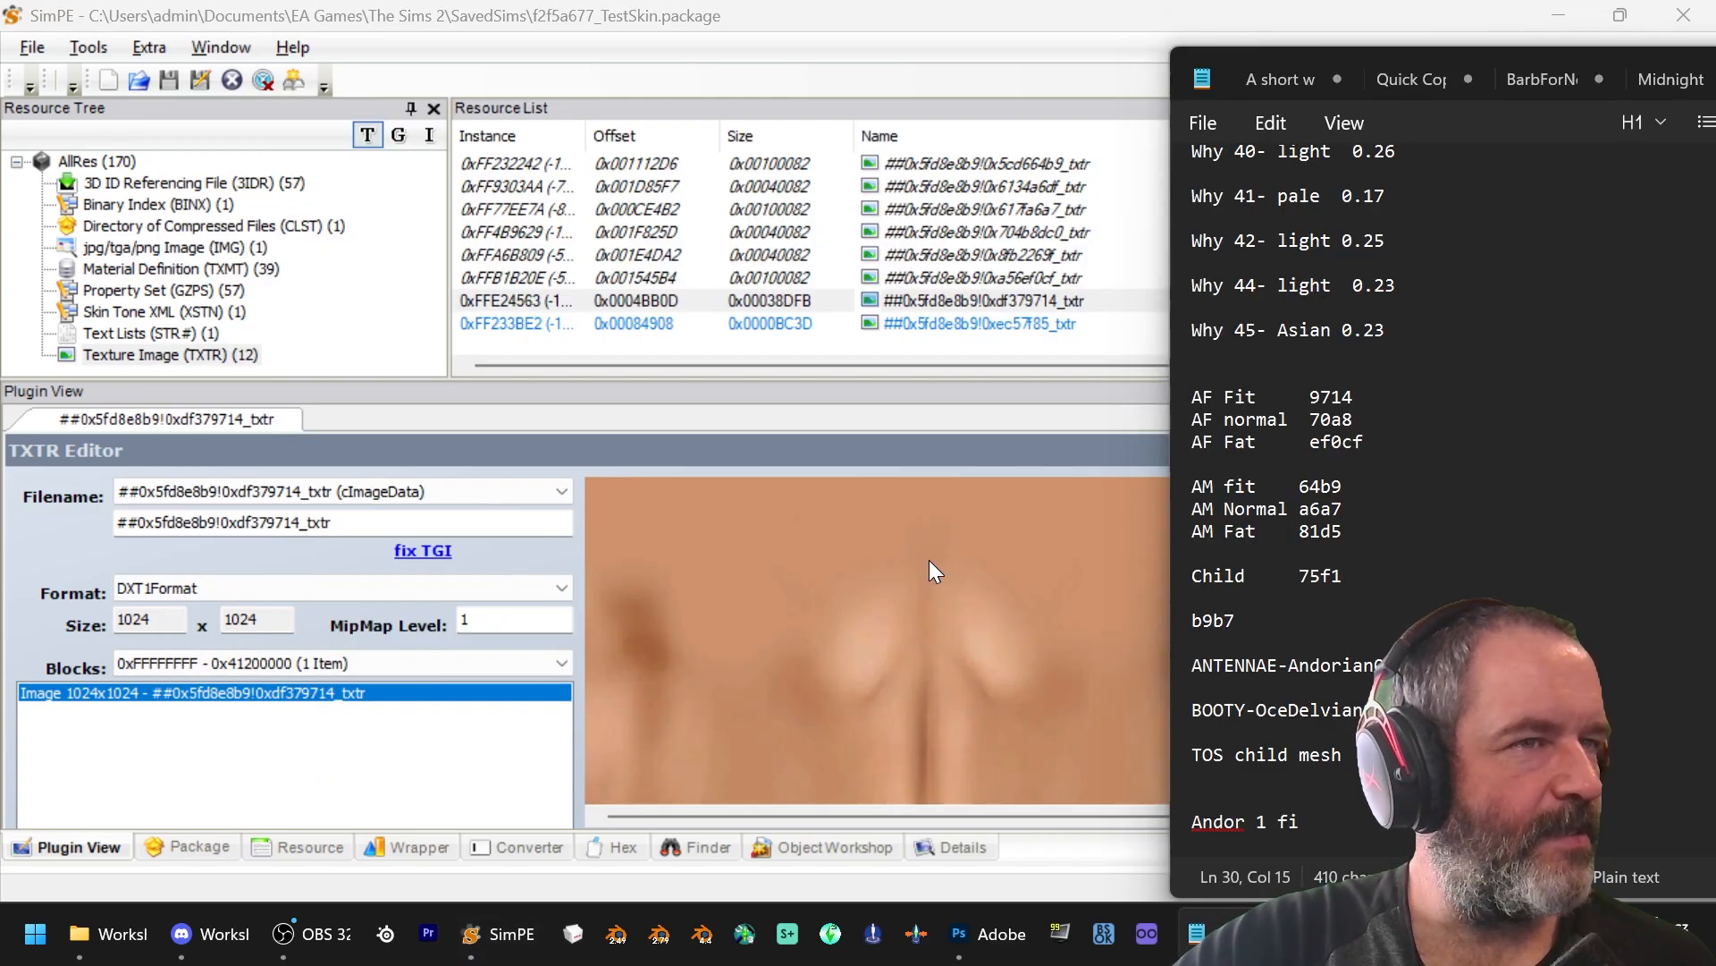
pyautogui.click(929, 560)
pyautogui.rightClick(931, 563)
pyautogui.click(1016, 730)
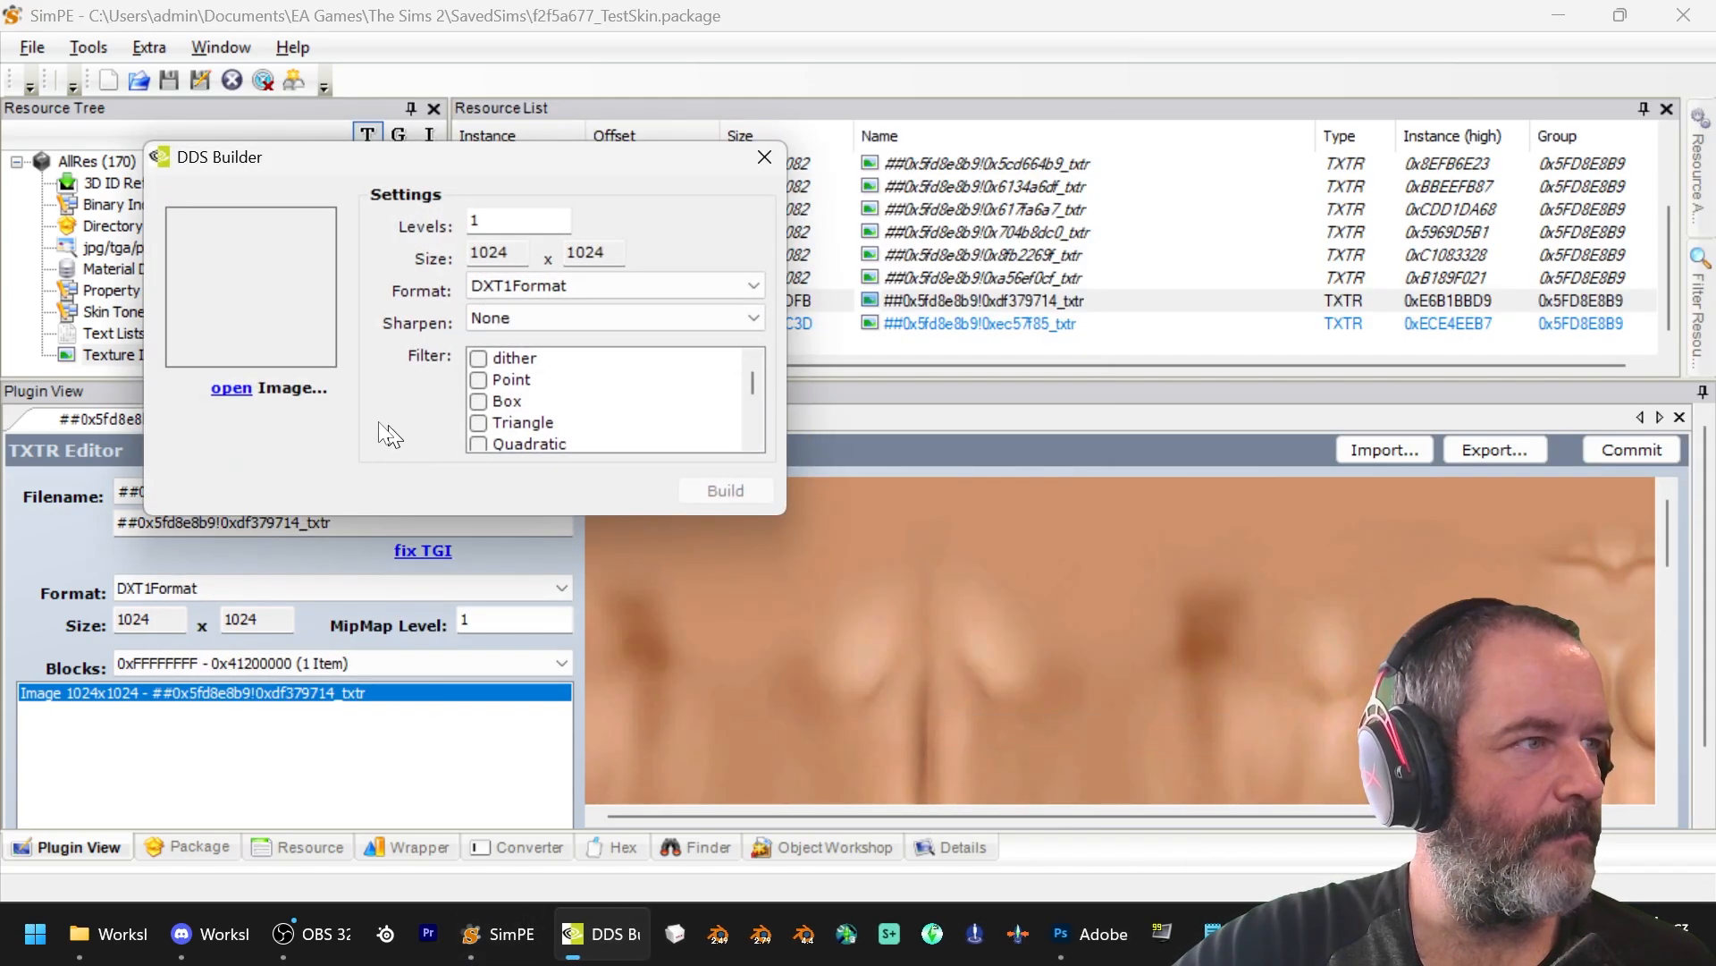
pyautogui.click(234, 387)
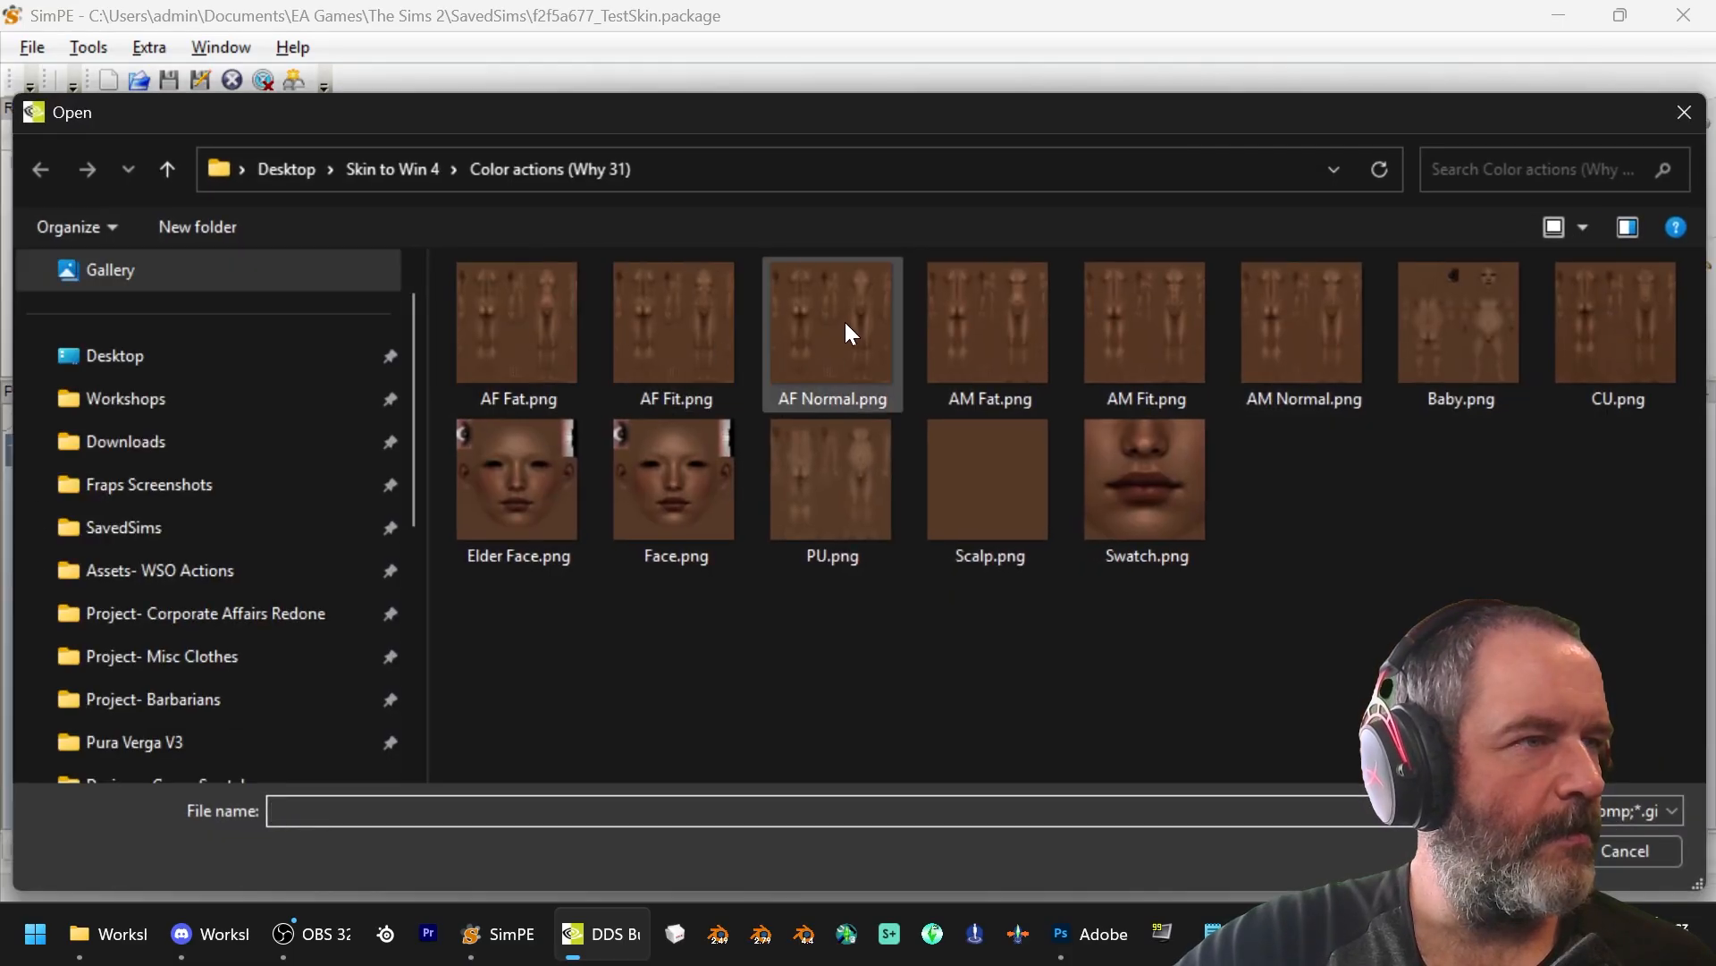
pyautogui.doubleClick(638, 359)
pyautogui.click(615, 285)
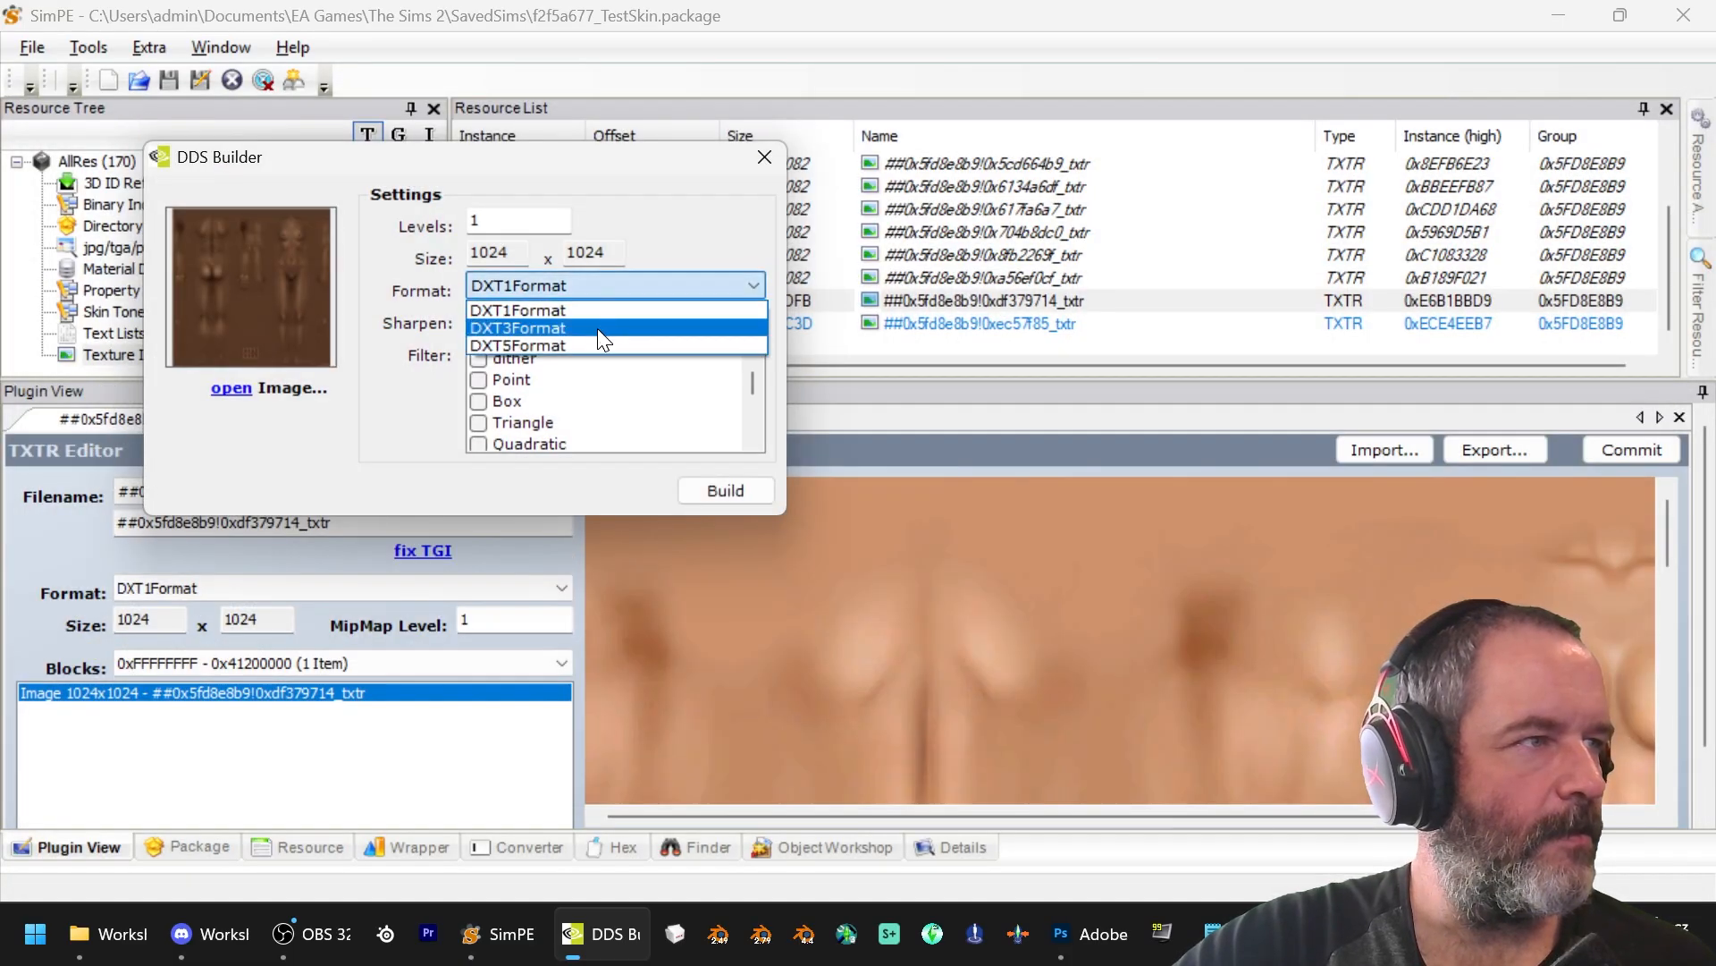
pyautogui.click(597, 329)
pyautogui.click(755, 491)
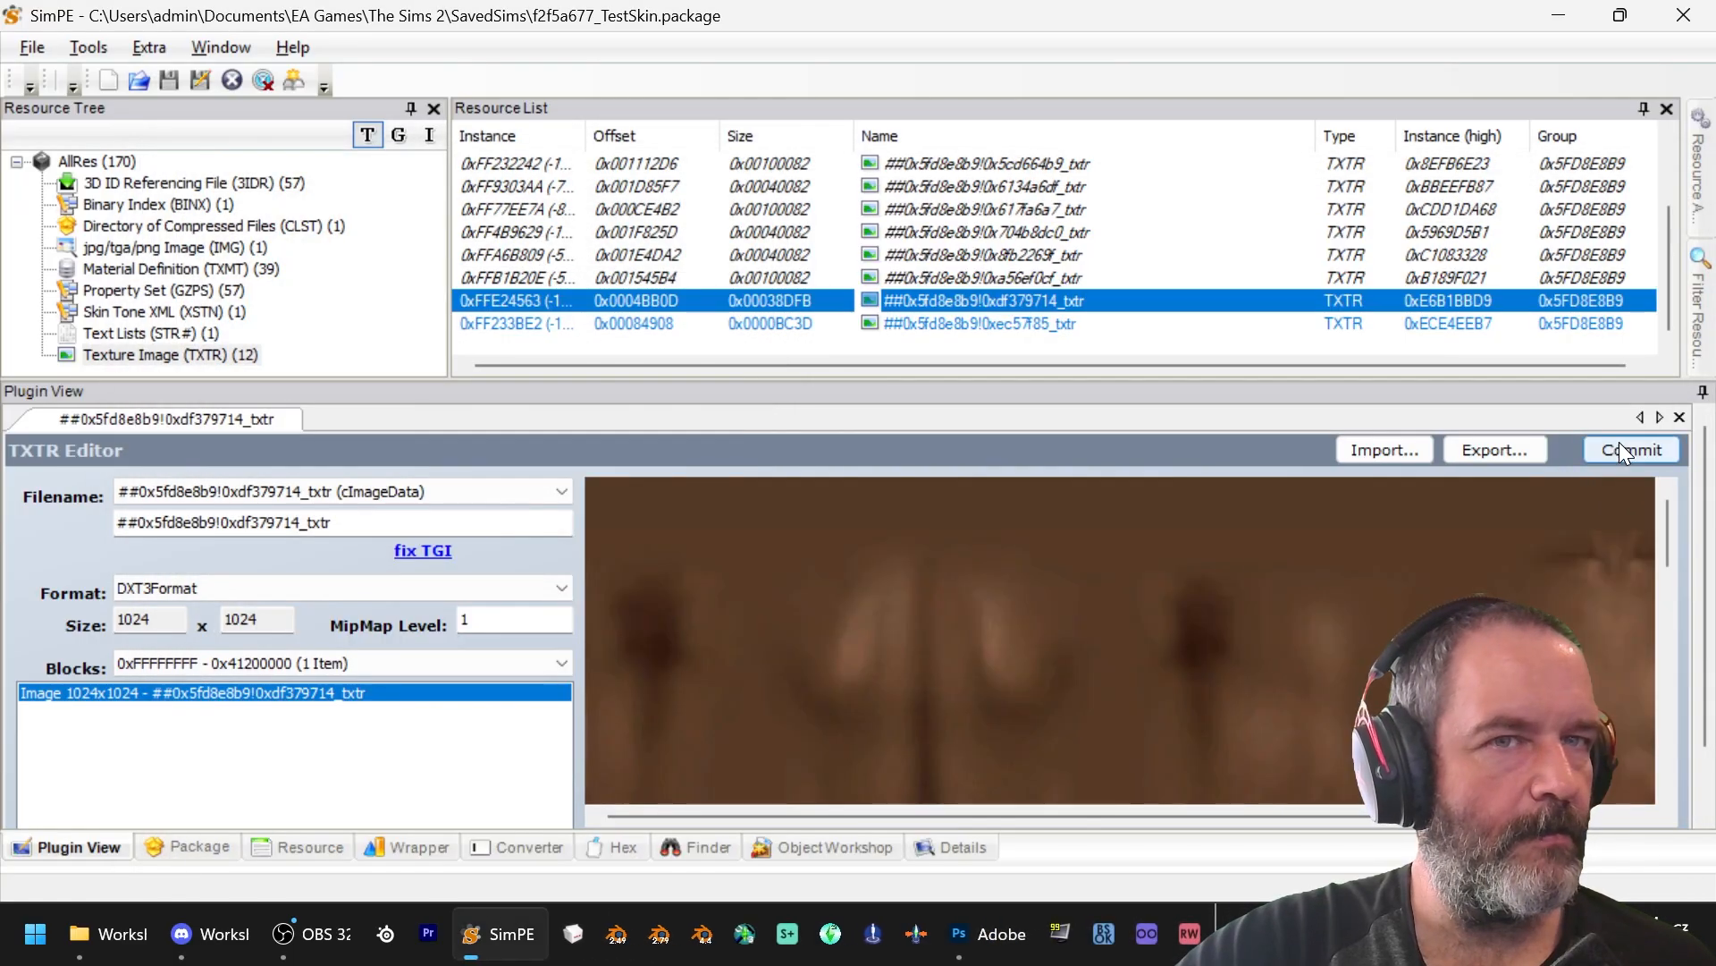
pyautogui.click(1623, 447)
pyautogui.click(915, 540)
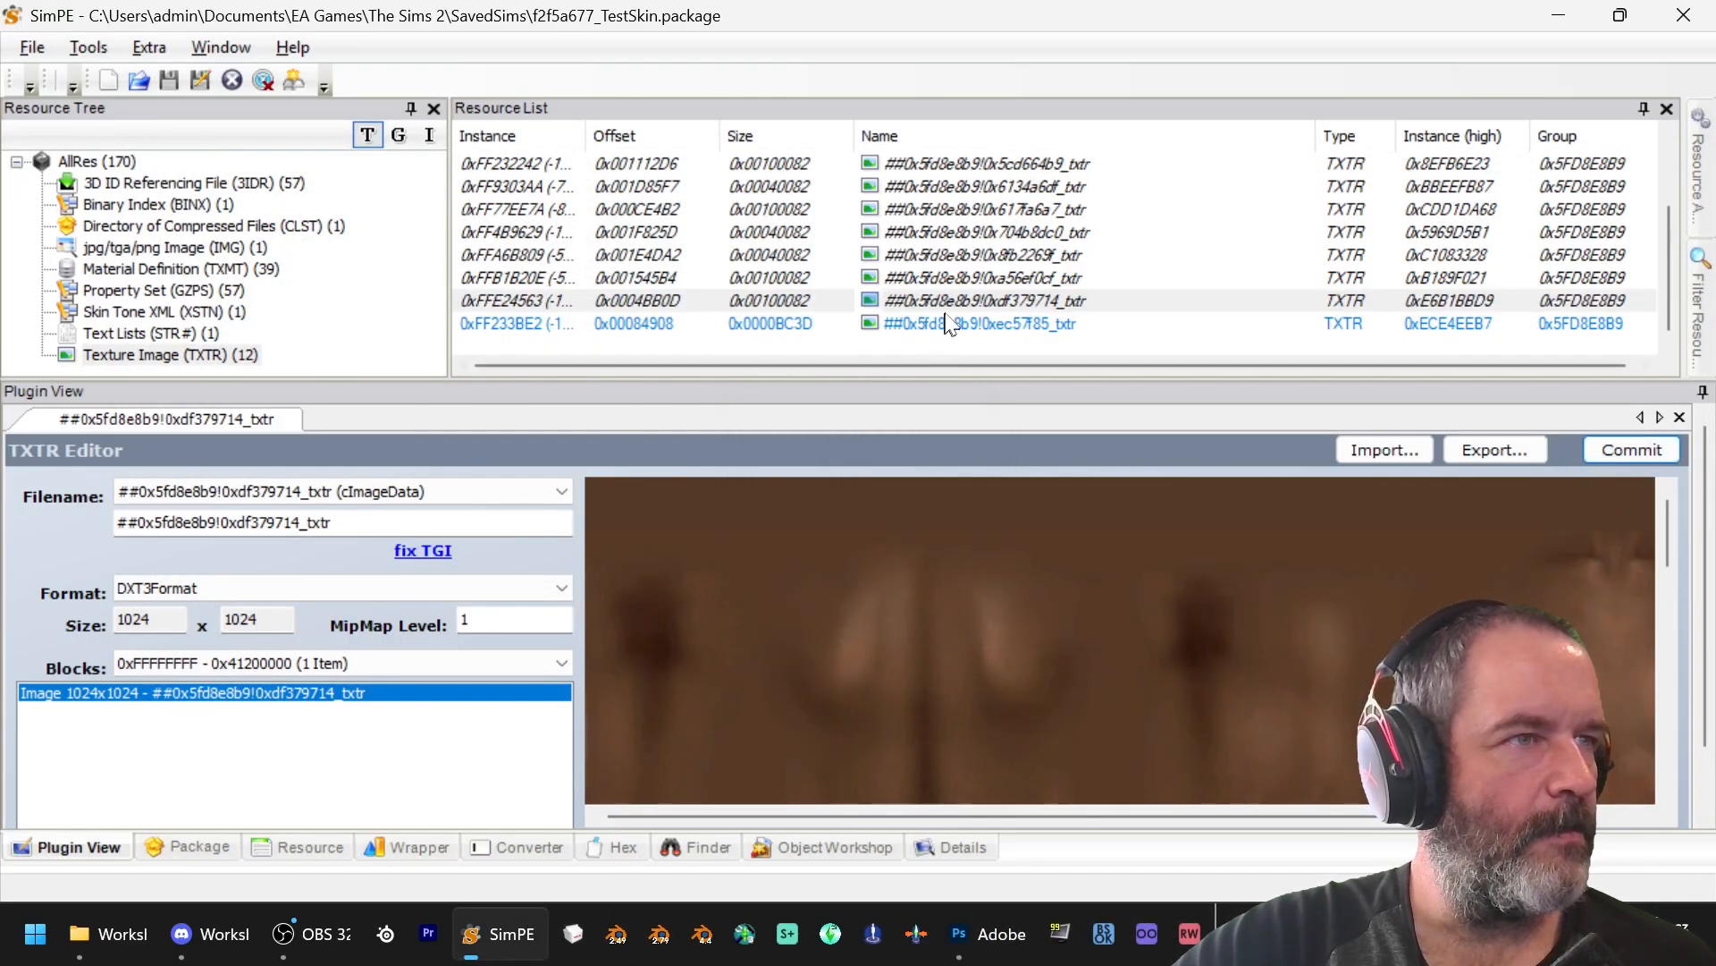
# Step: Rebuild the 512x512 baby texture 0xec57f85 from Baby.png in DXT3Format and commit it
pyautogui.click(950, 322)
pyautogui.rightClick(926, 559)
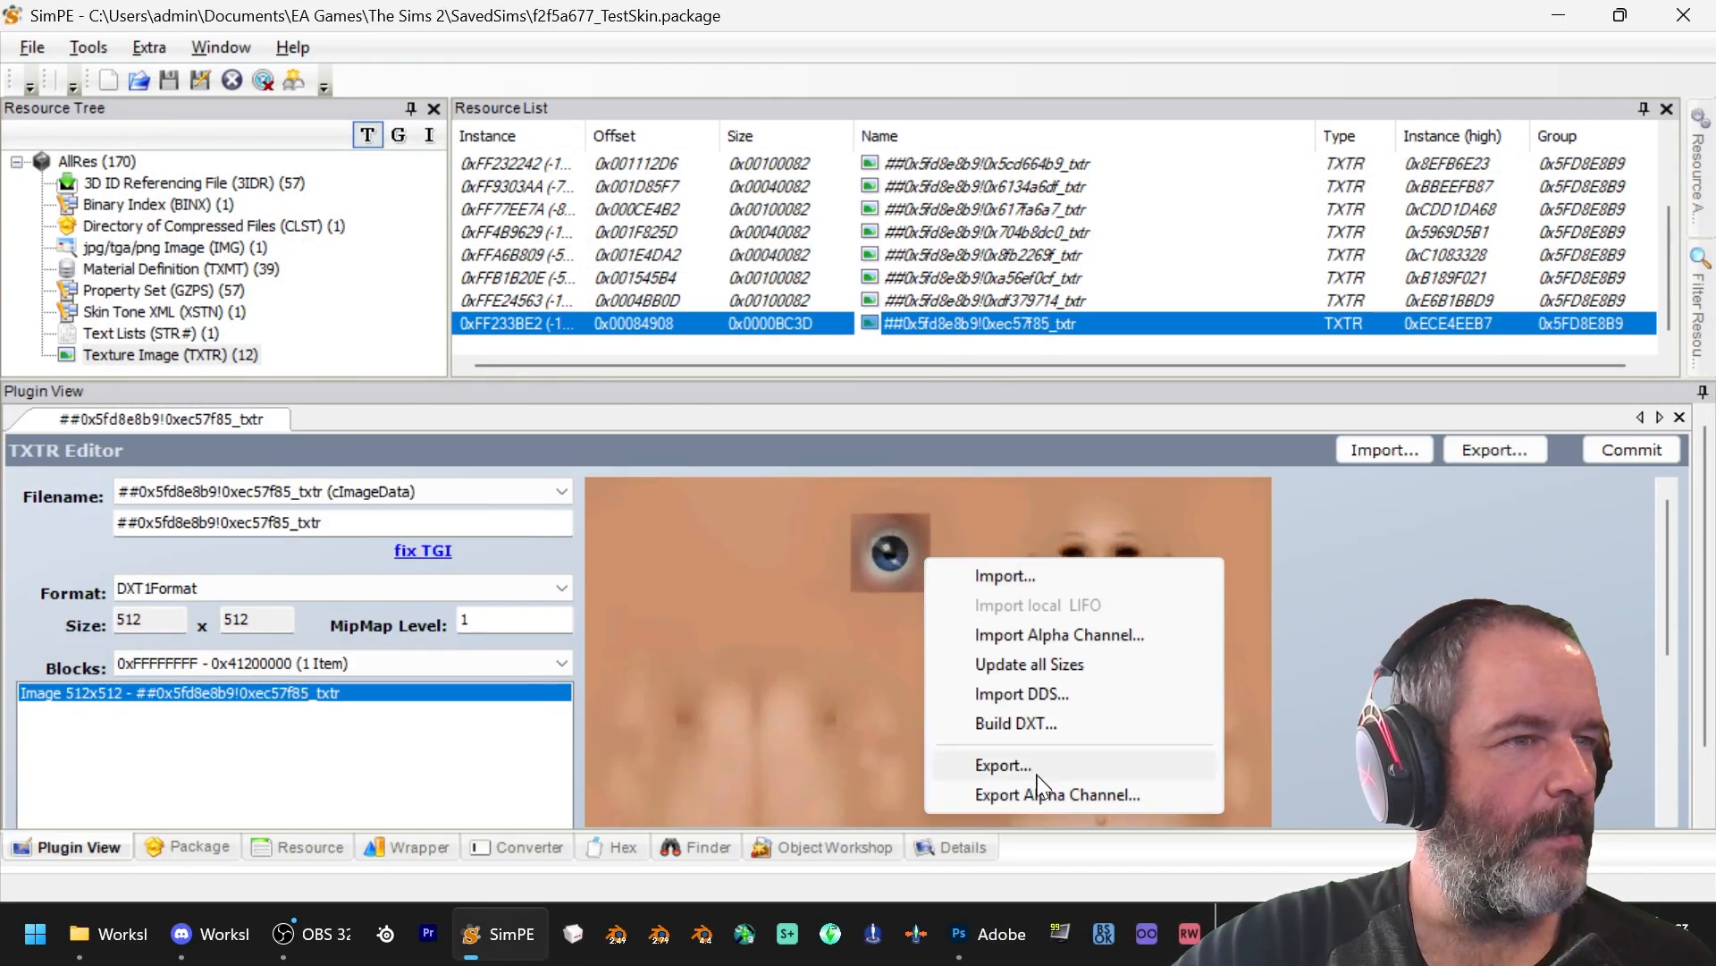
pyautogui.click(1027, 731)
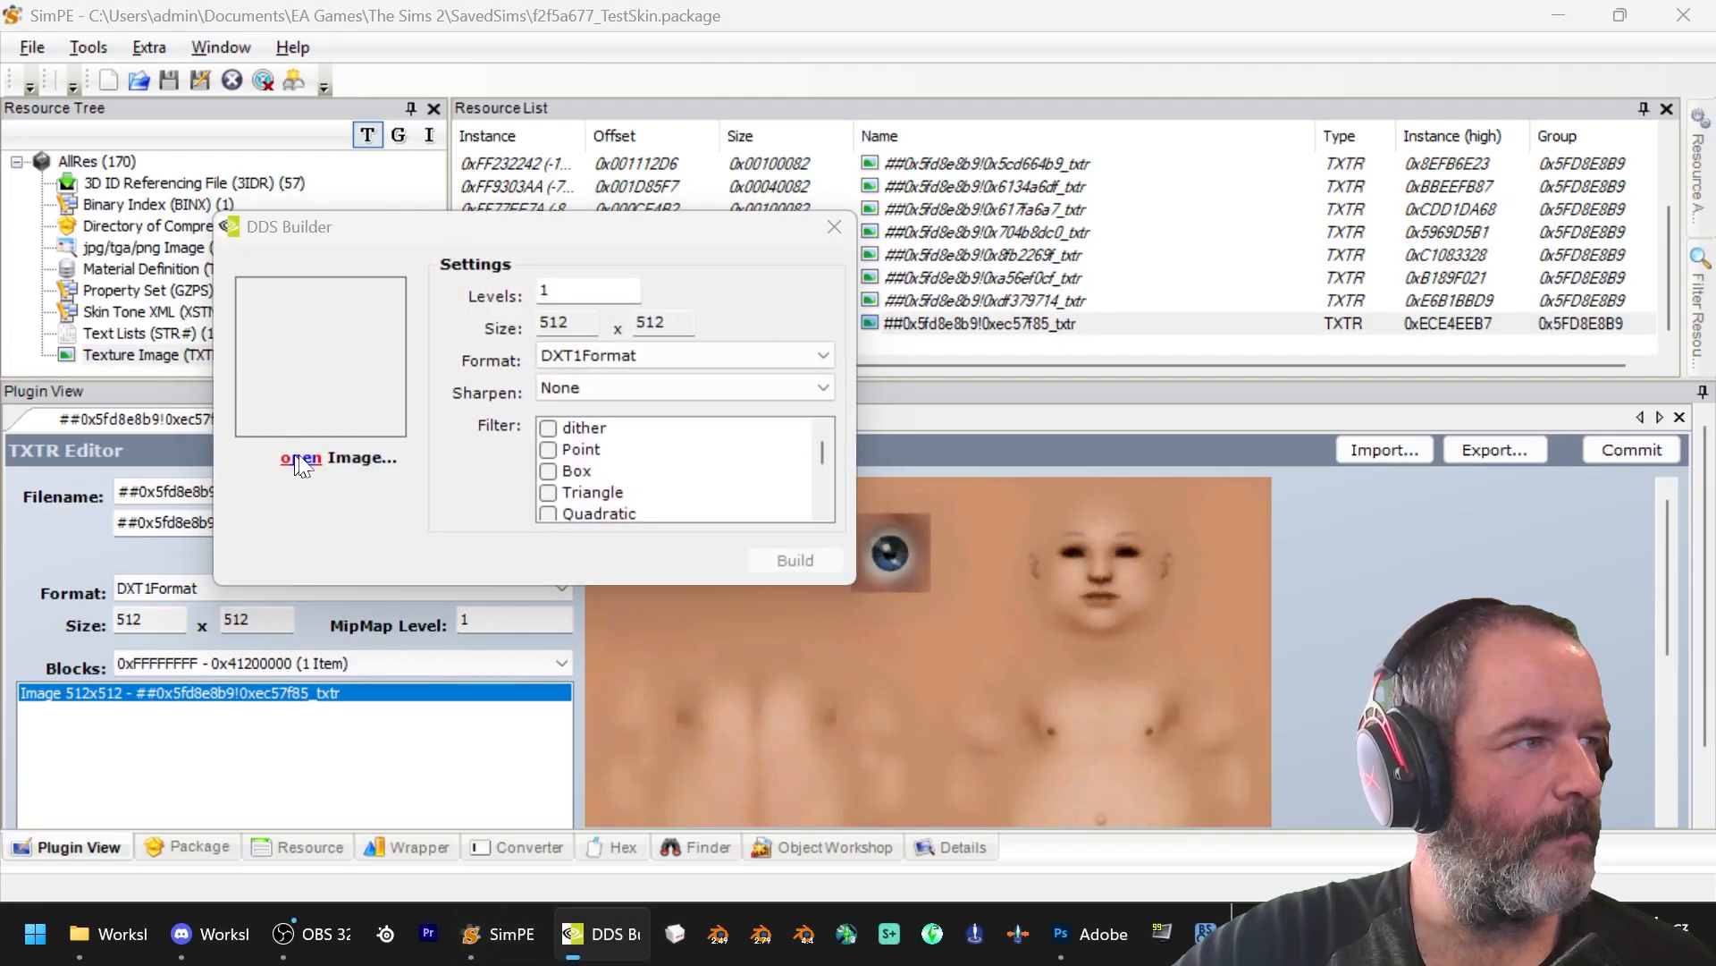
pyautogui.click(295, 464)
pyautogui.doubleClick(1428, 363)
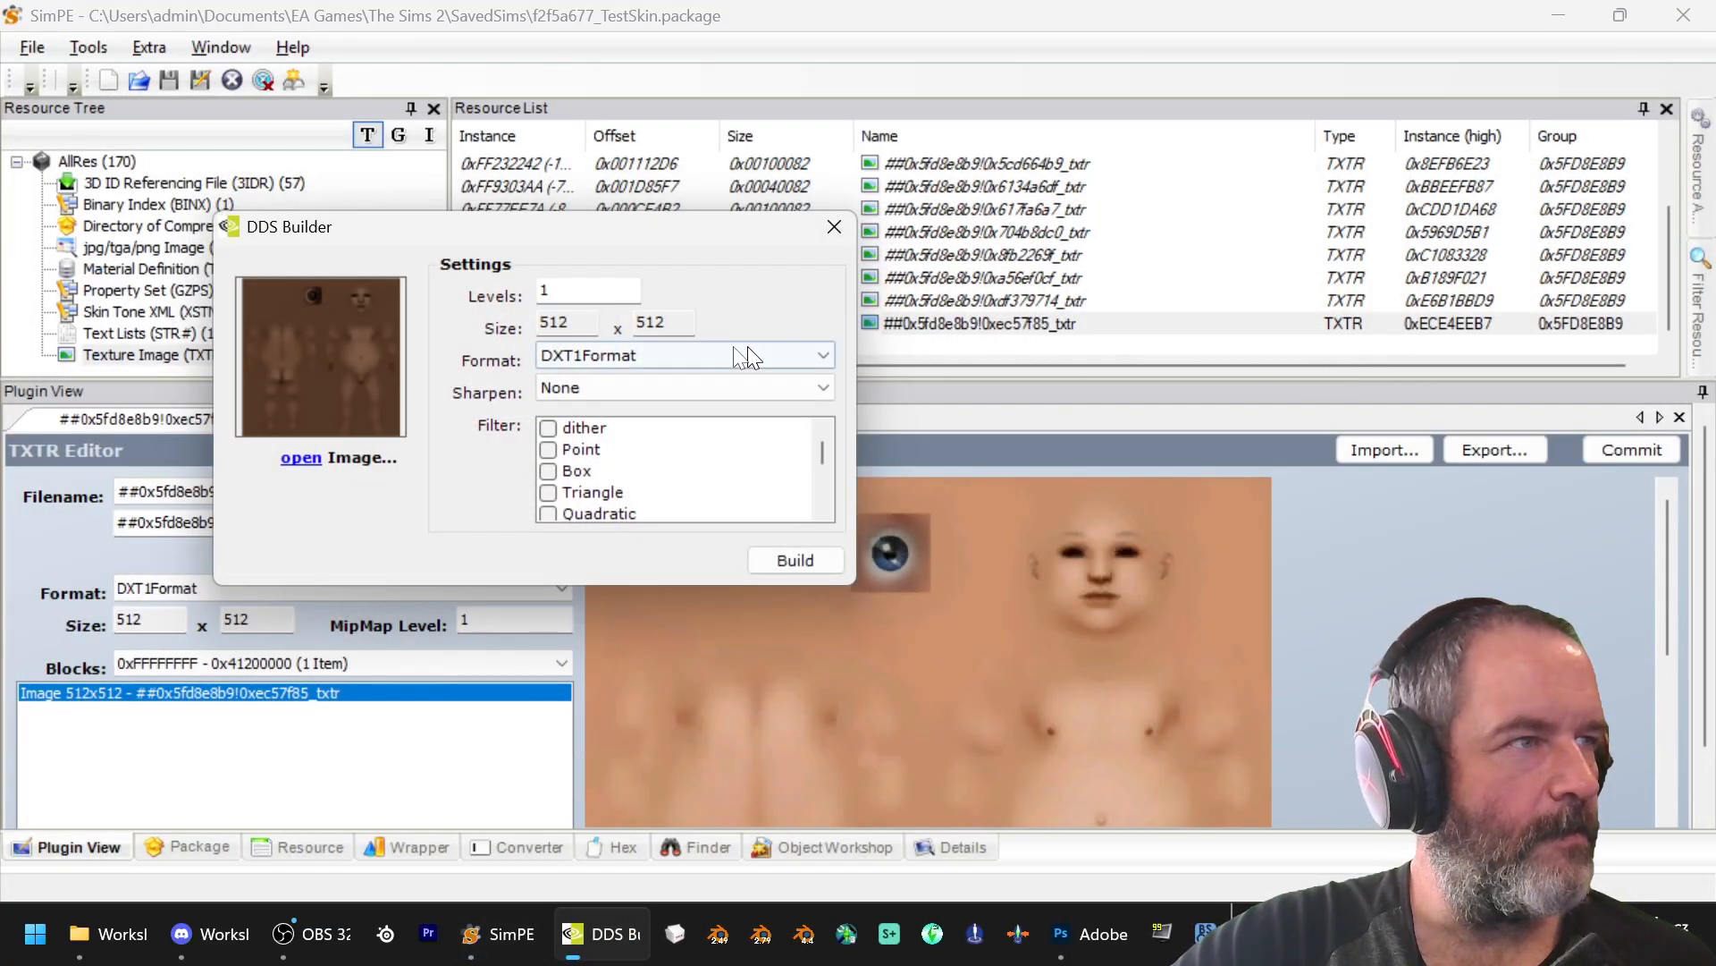
pyautogui.click(689, 356)
pyautogui.click(672, 383)
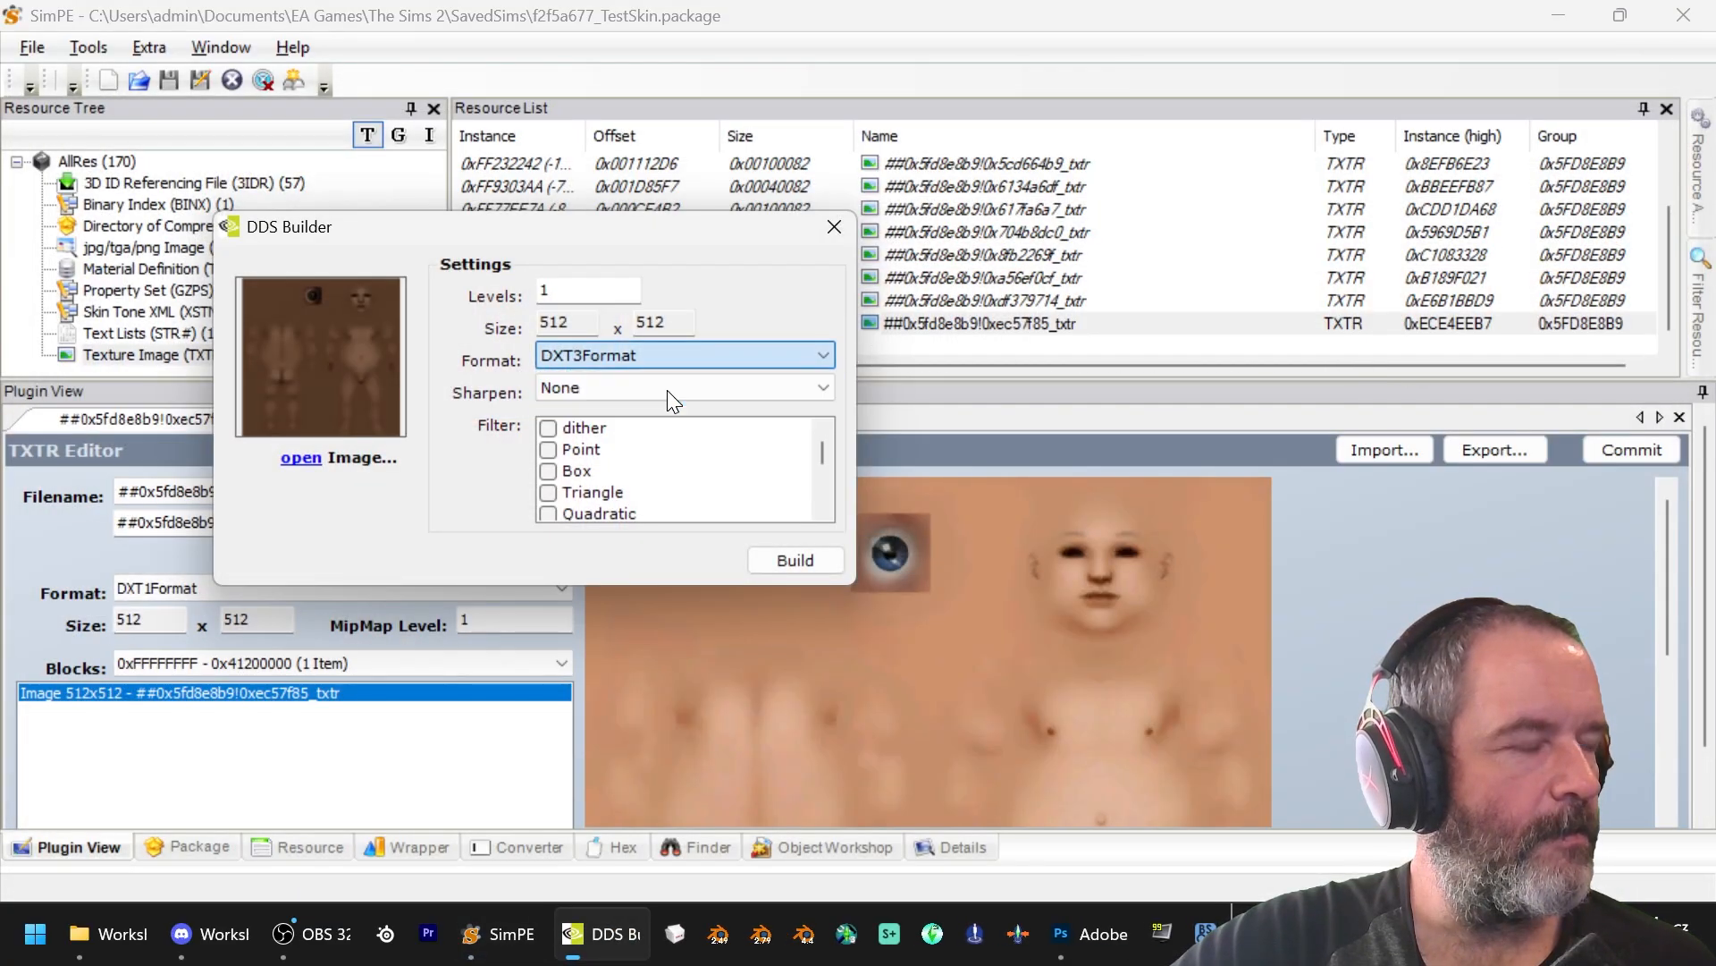
pyautogui.click(794, 558)
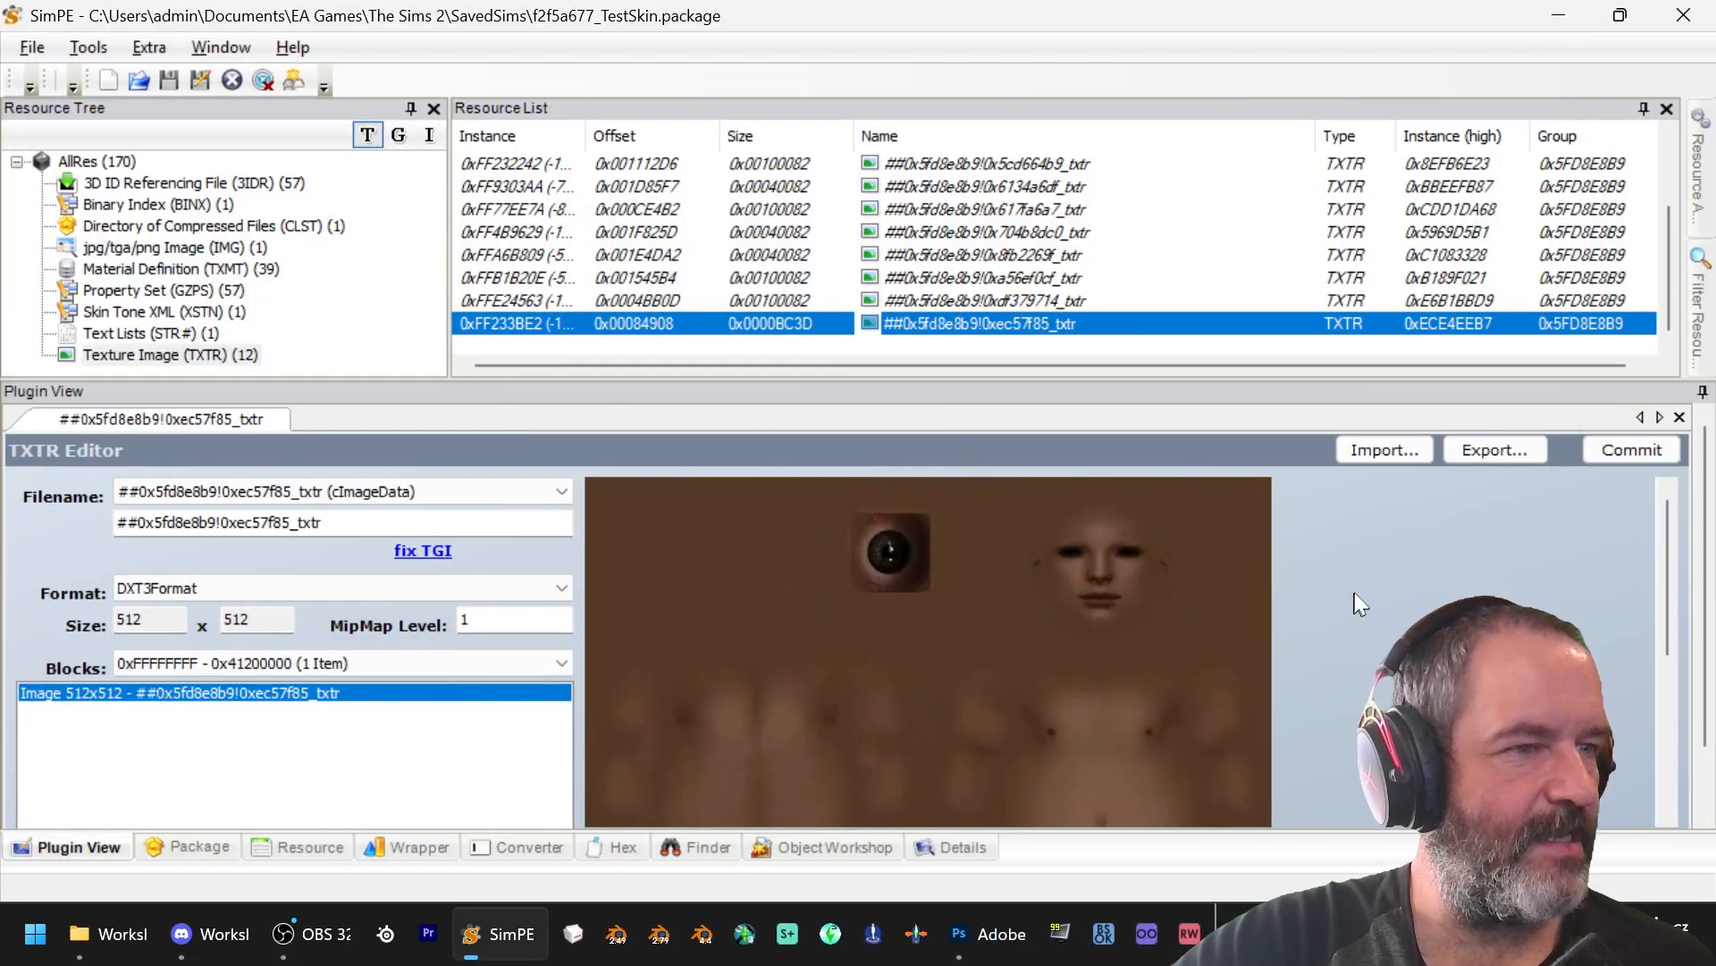
pyautogui.click(1633, 450)
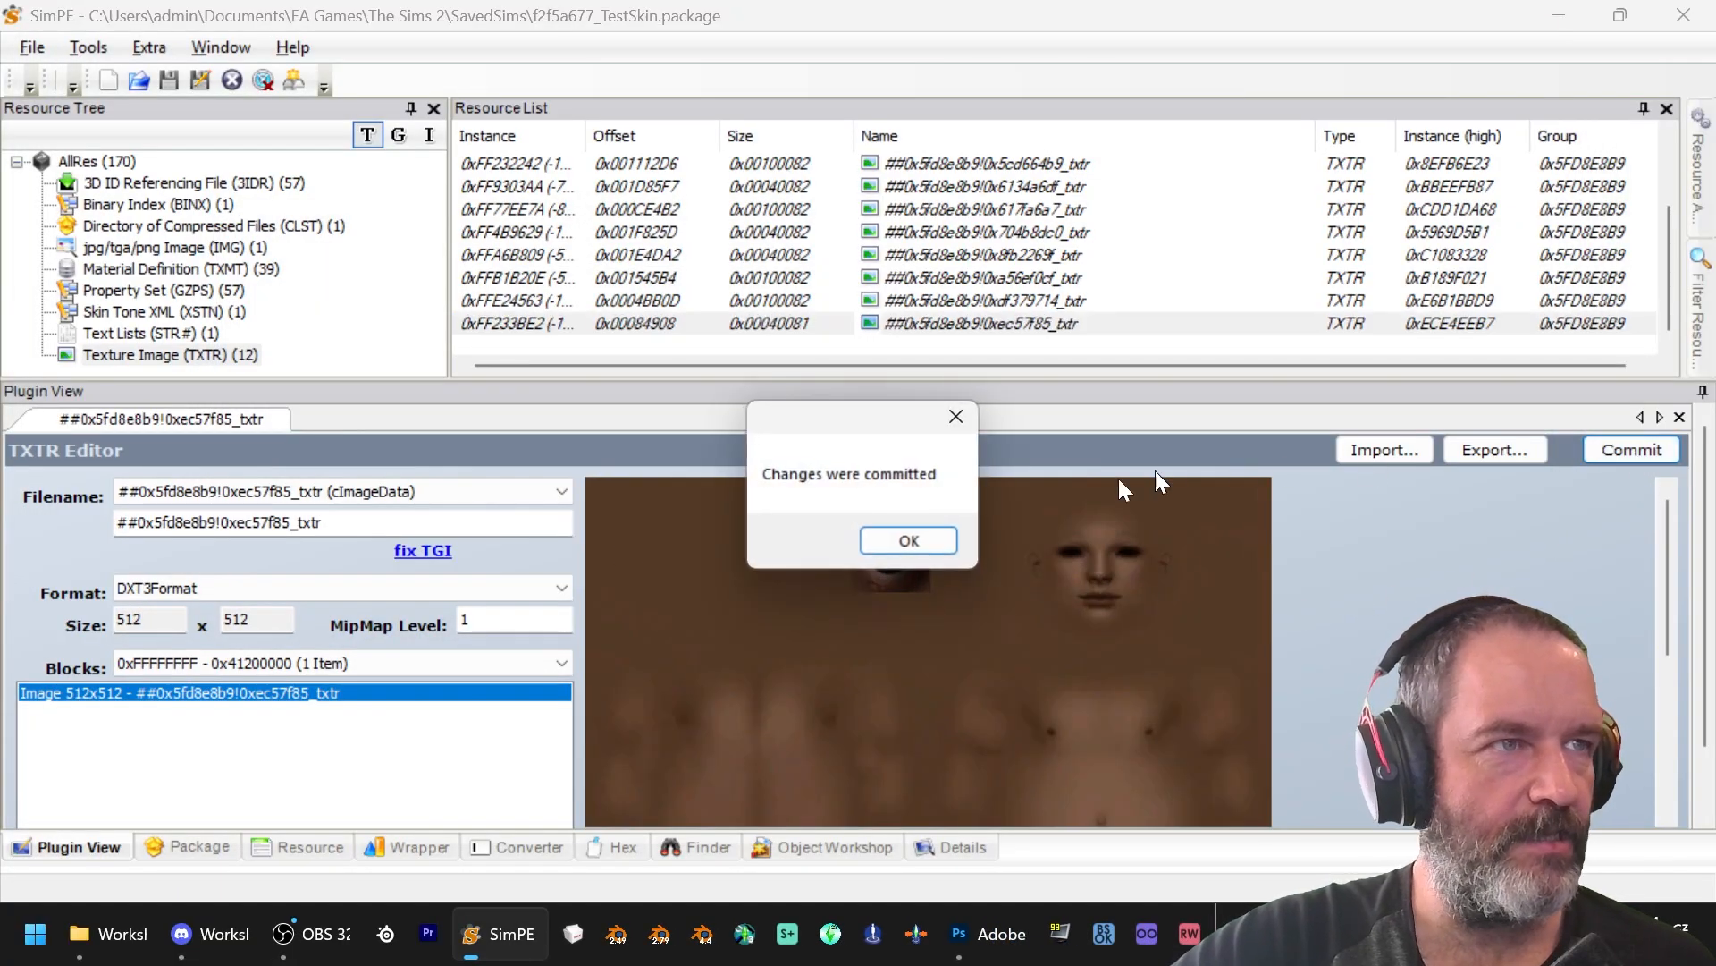
pyautogui.click(945, 539)
# Step: Save the TestSkin package and switch back to SimPE from File Explorer
pyautogui.click(25, 47)
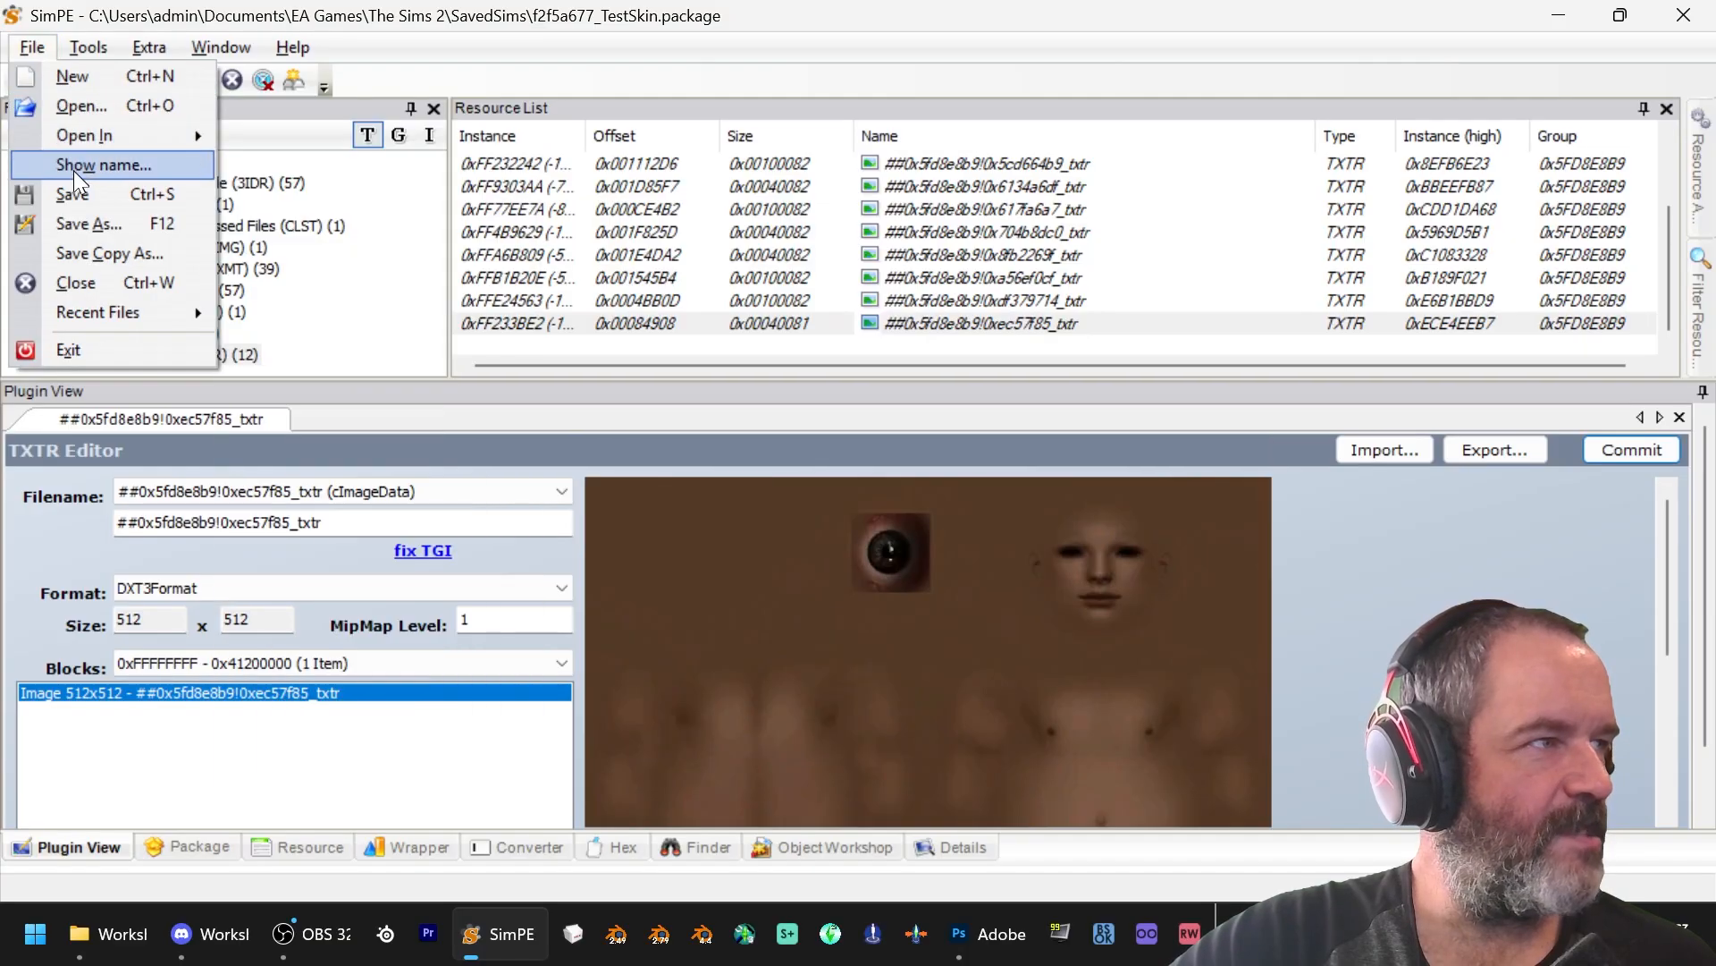
pyautogui.click(78, 193)
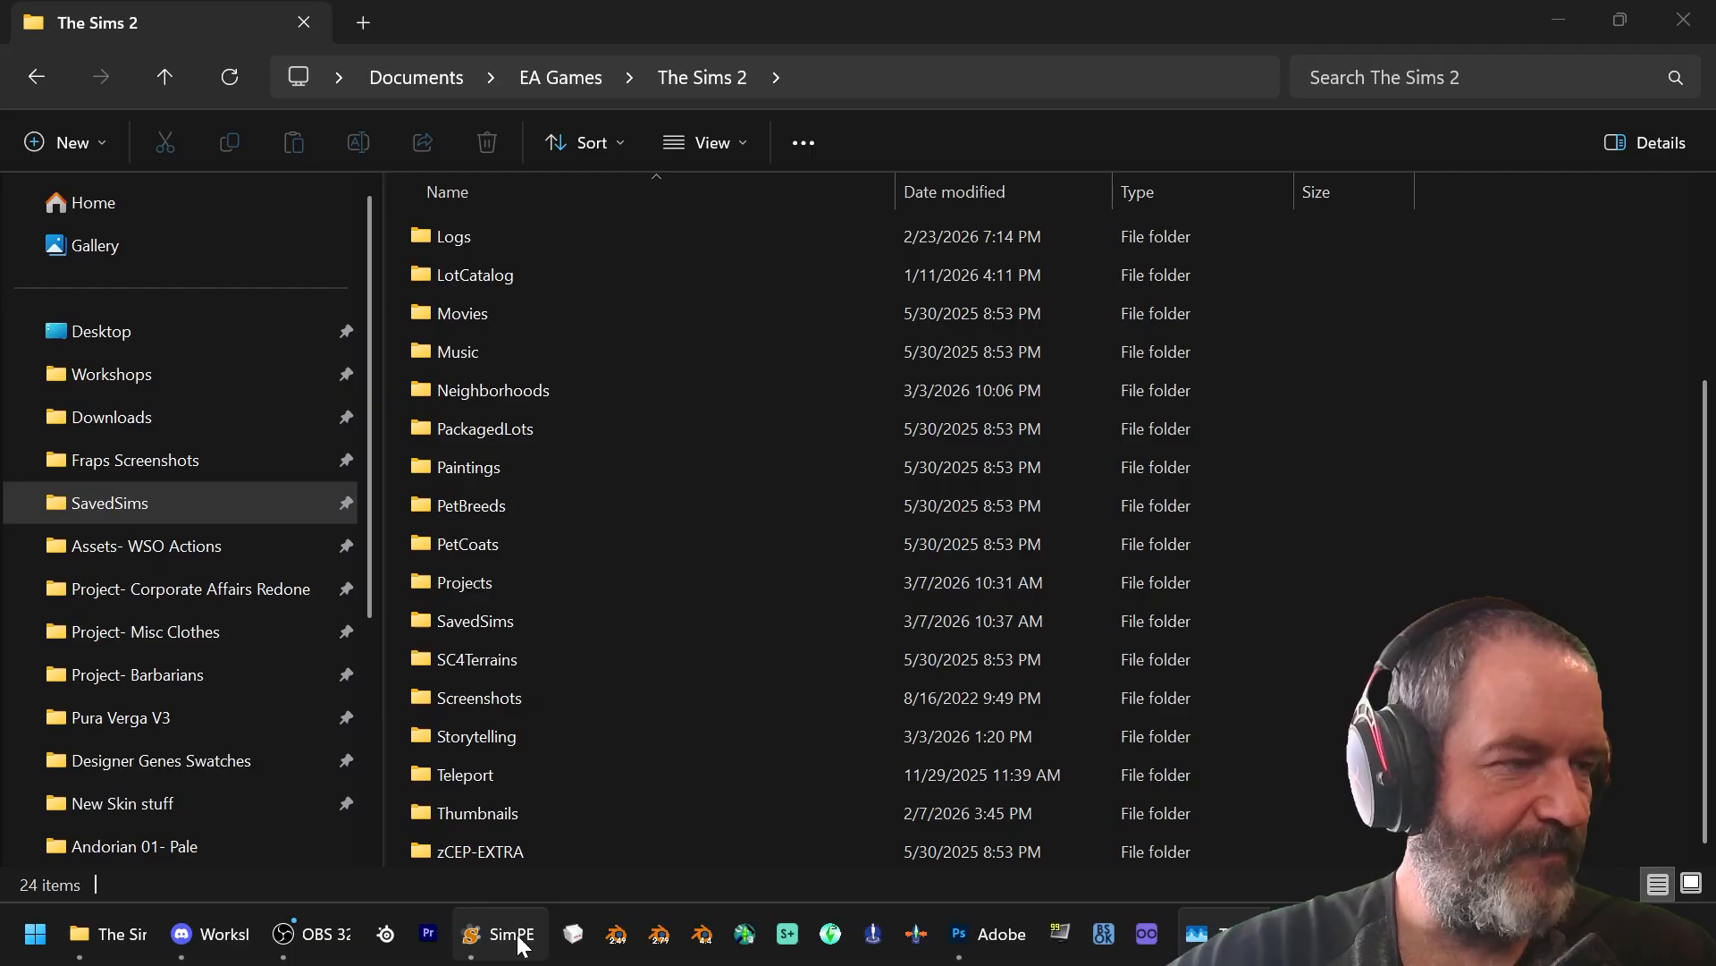
pyautogui.click(521, 945)
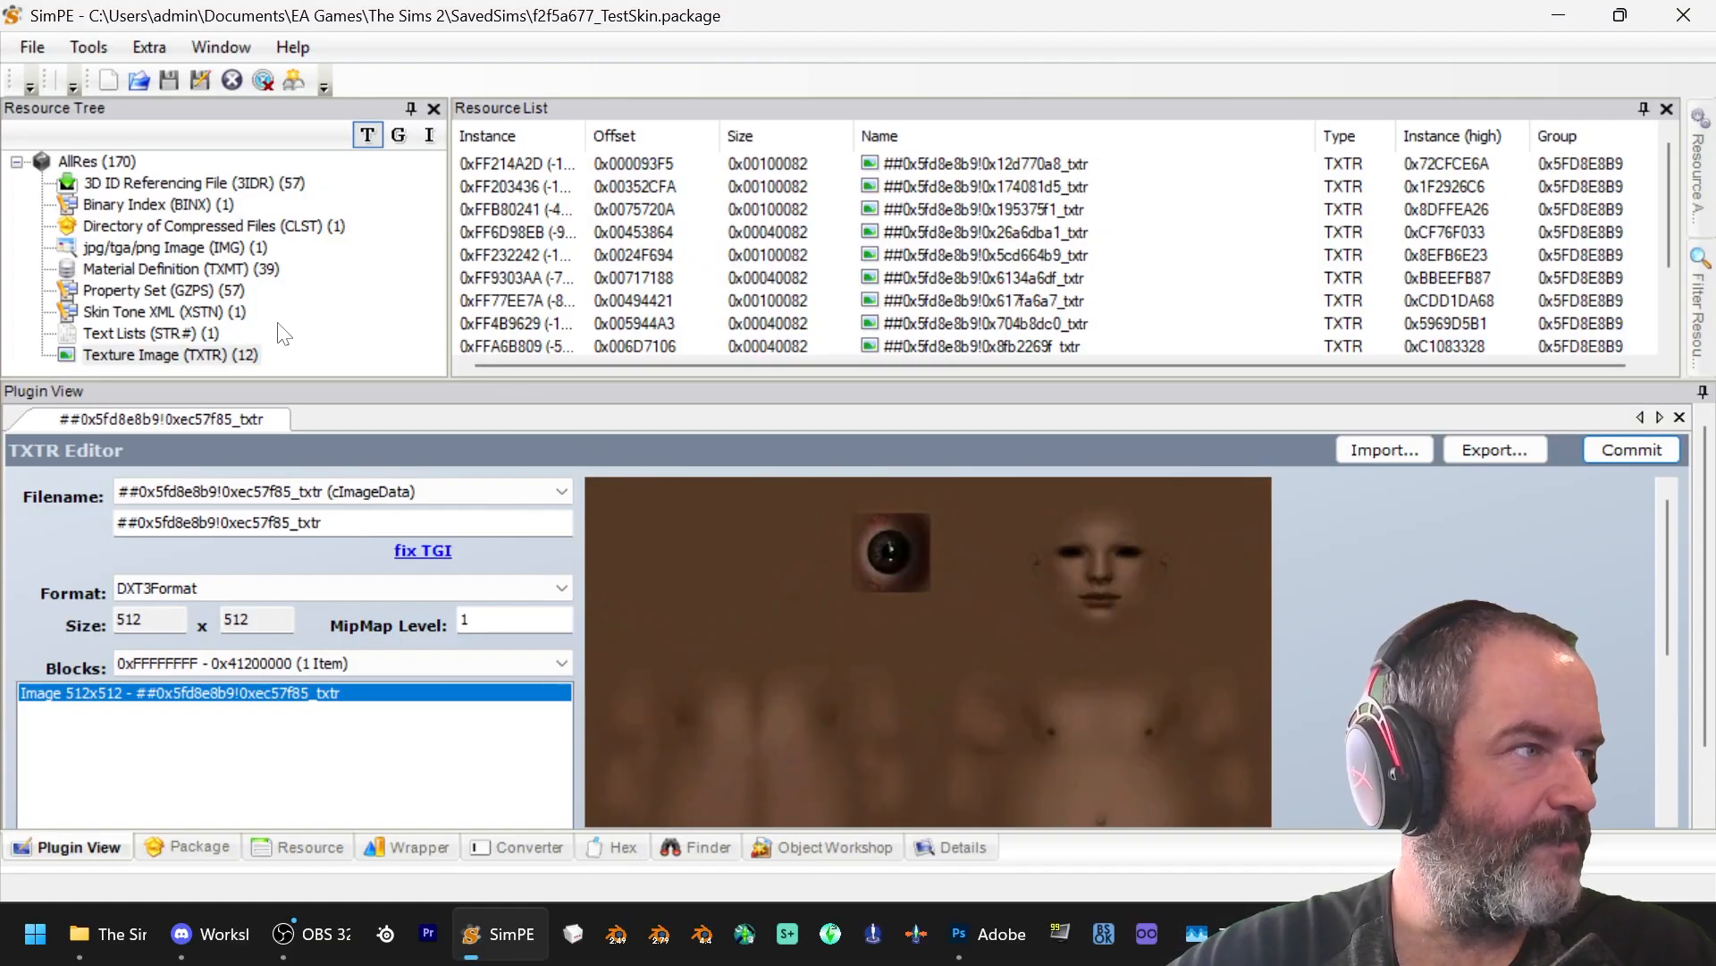
# Step: Examine the preview and genetic properties of the Medium-Dark Skin Tone XML resource
pyautogui.click(190, 315)
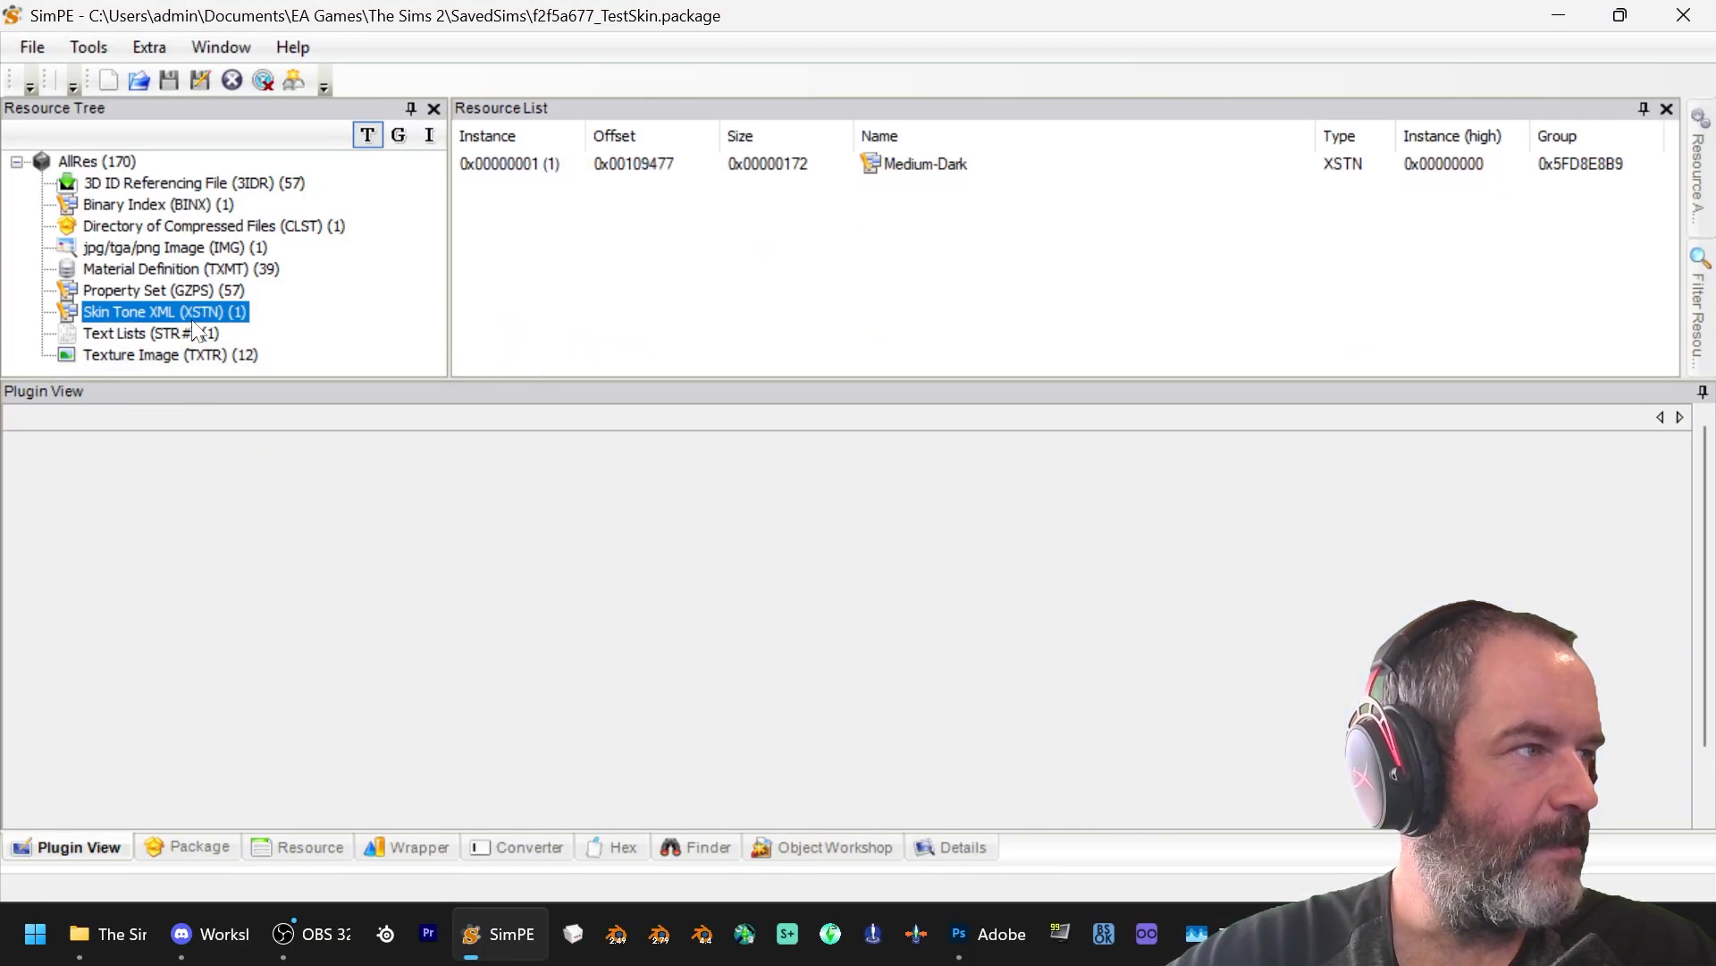
pyautogui.click(841, 171)
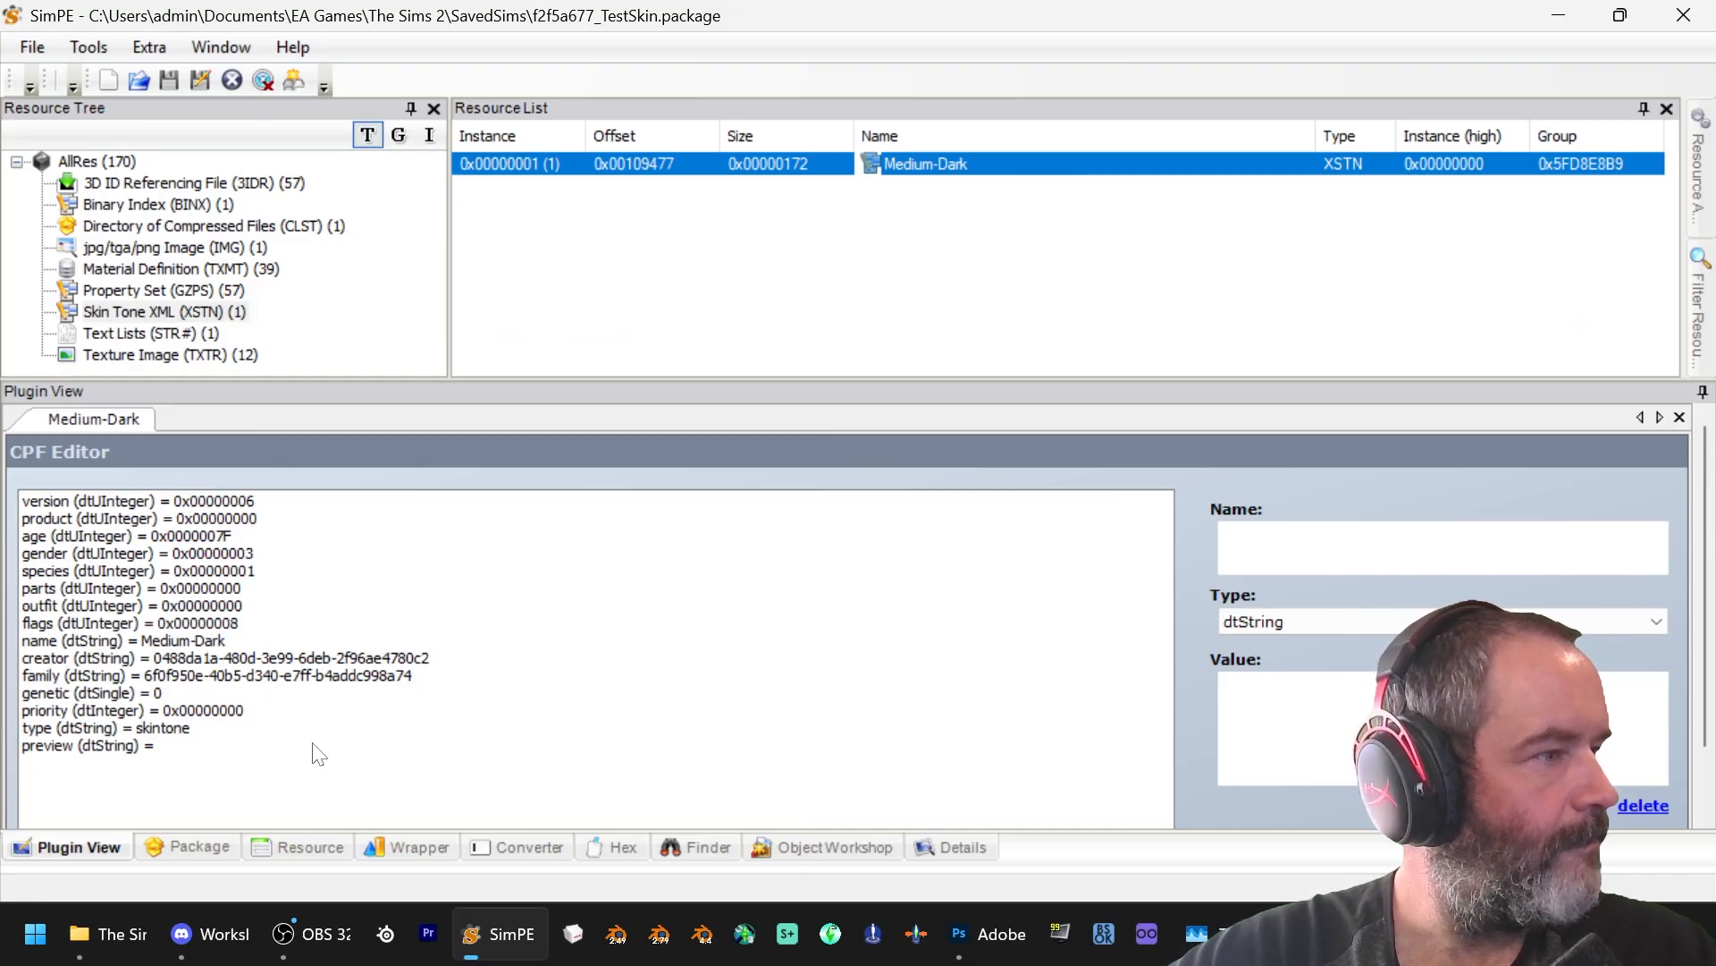
pyautogui.click(241, 746)
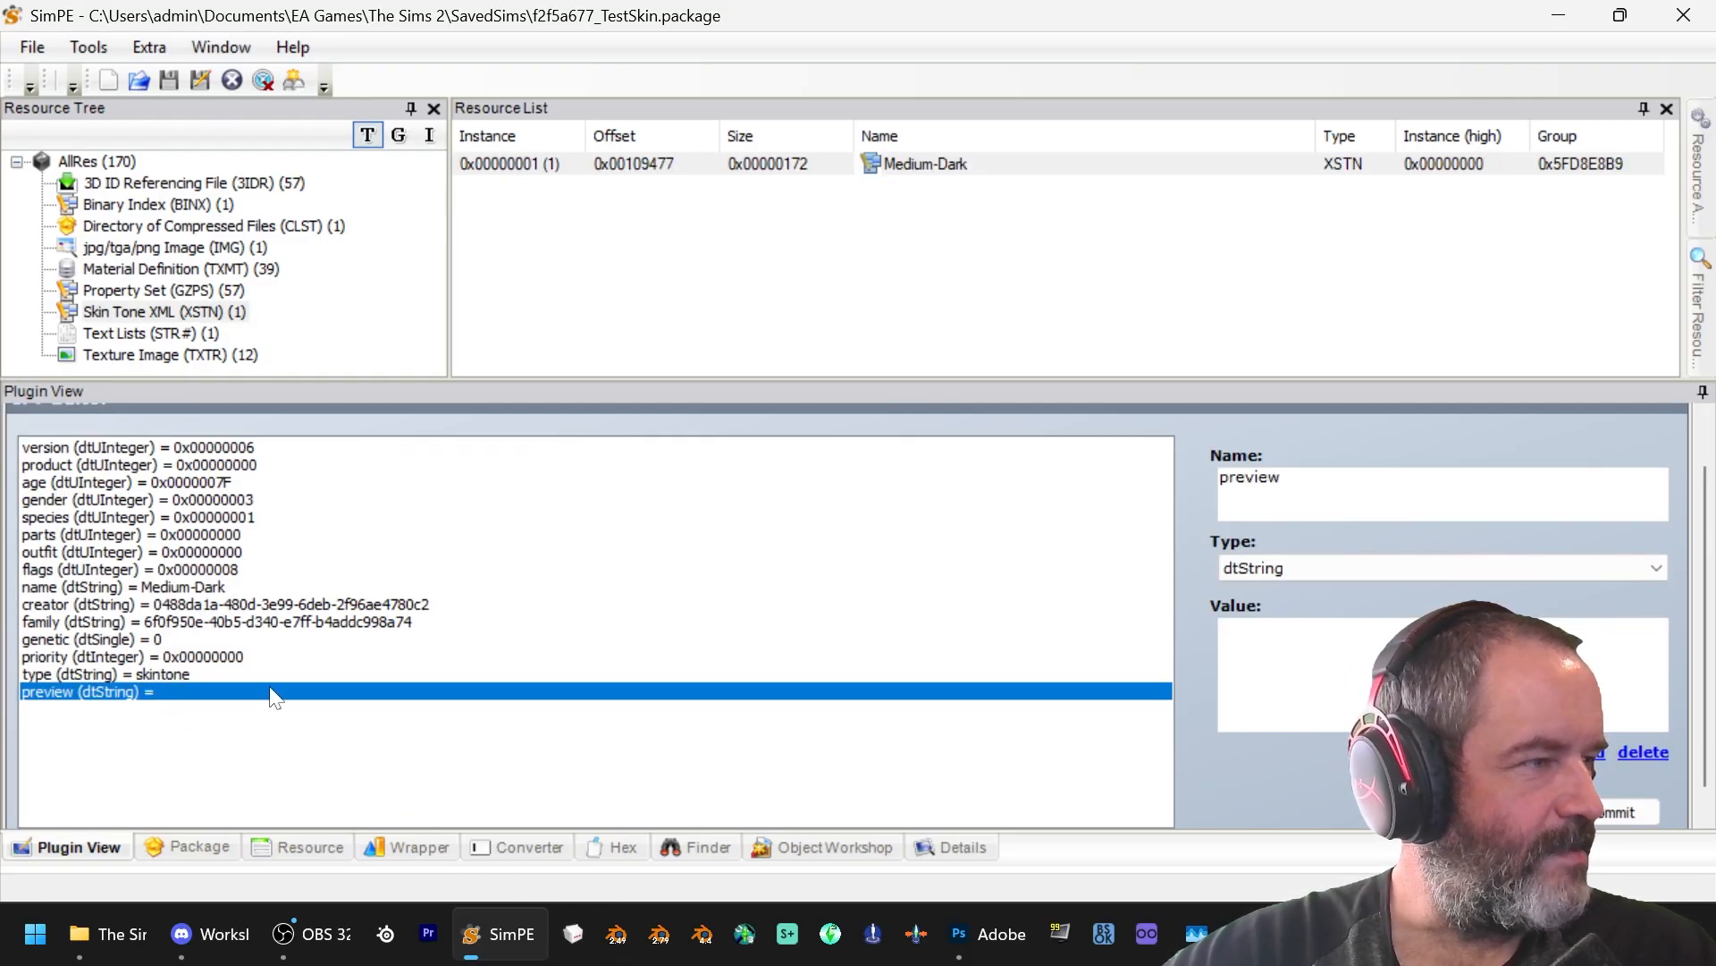
pyautogui.click(185, 640)
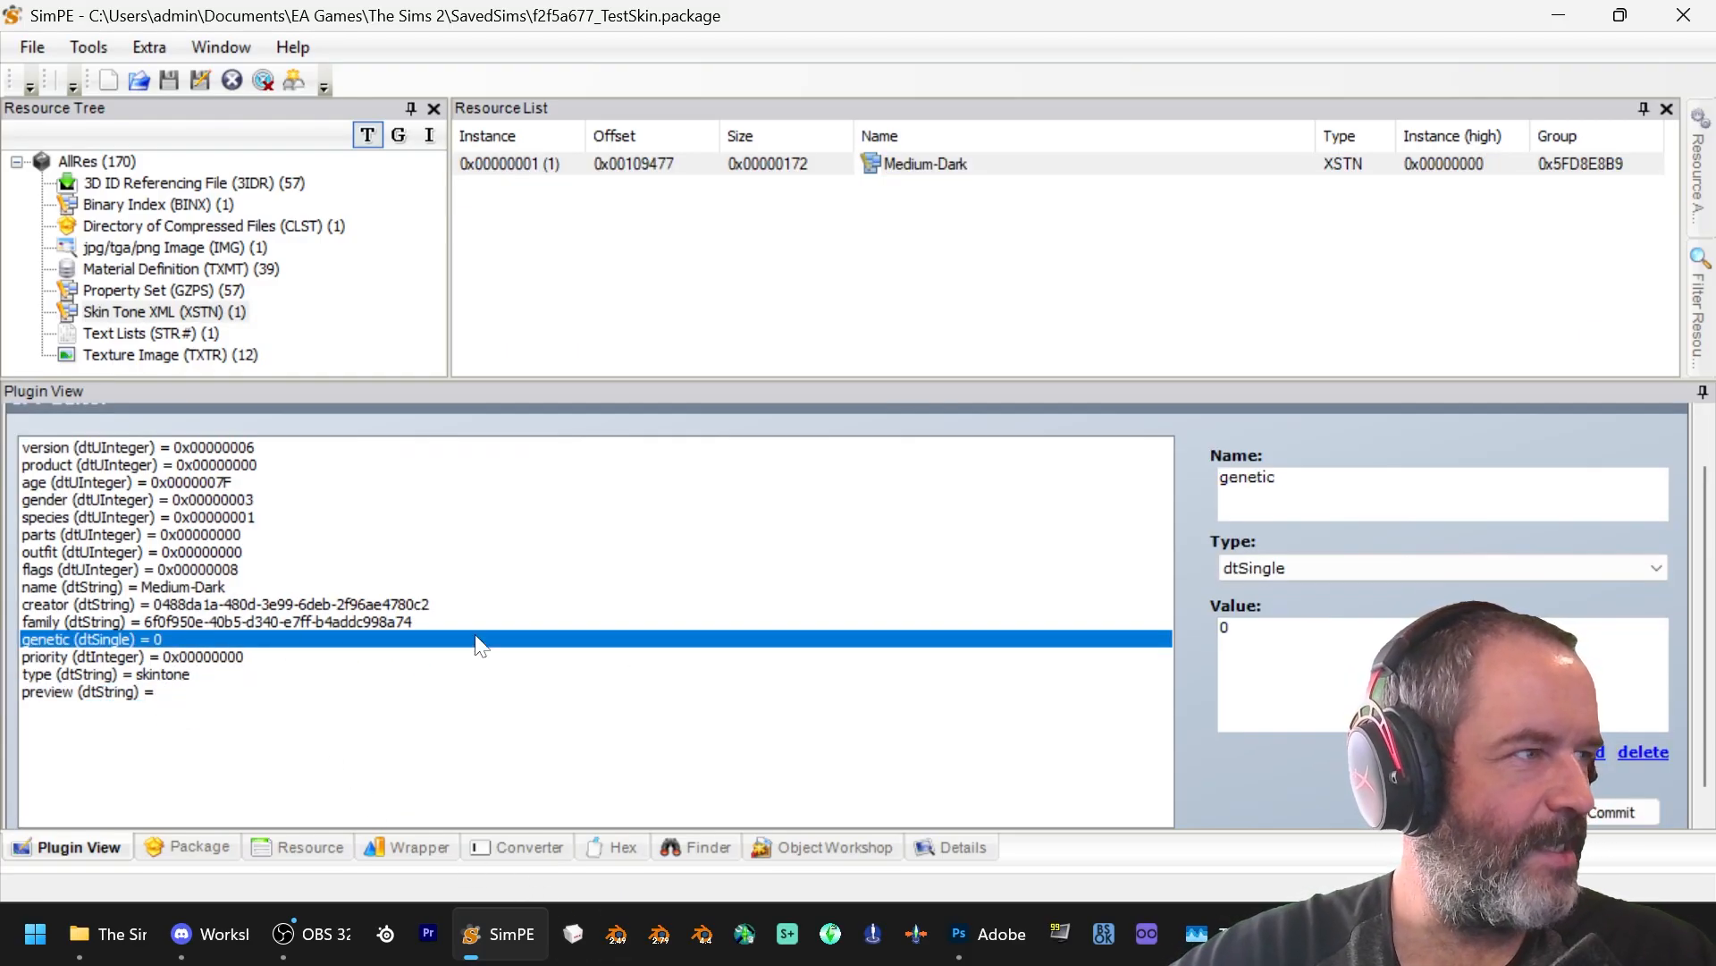
# Step: Review the rebuilt textures 0x26a6dba1, 0x5cd664b9 and 0x195375f1, and check the skin's Text Lists resource
pyautogui.click(179, 355)
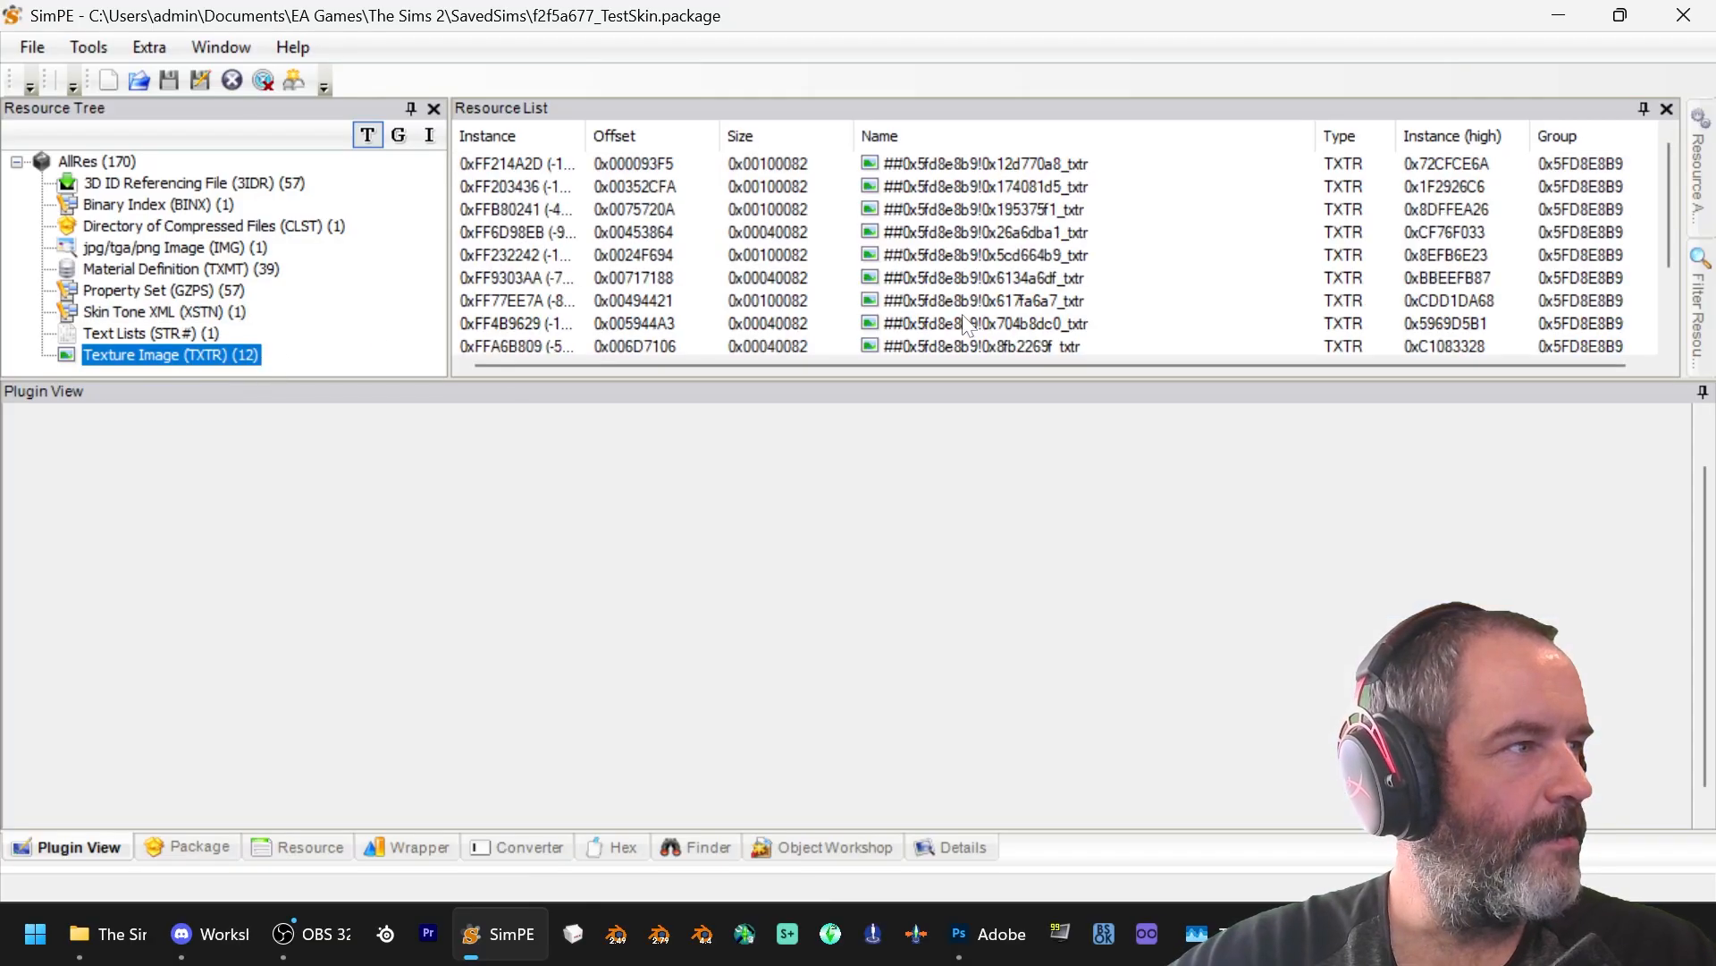
pyautogui.click(1070, 234)
pyautogui.click(956, 256)
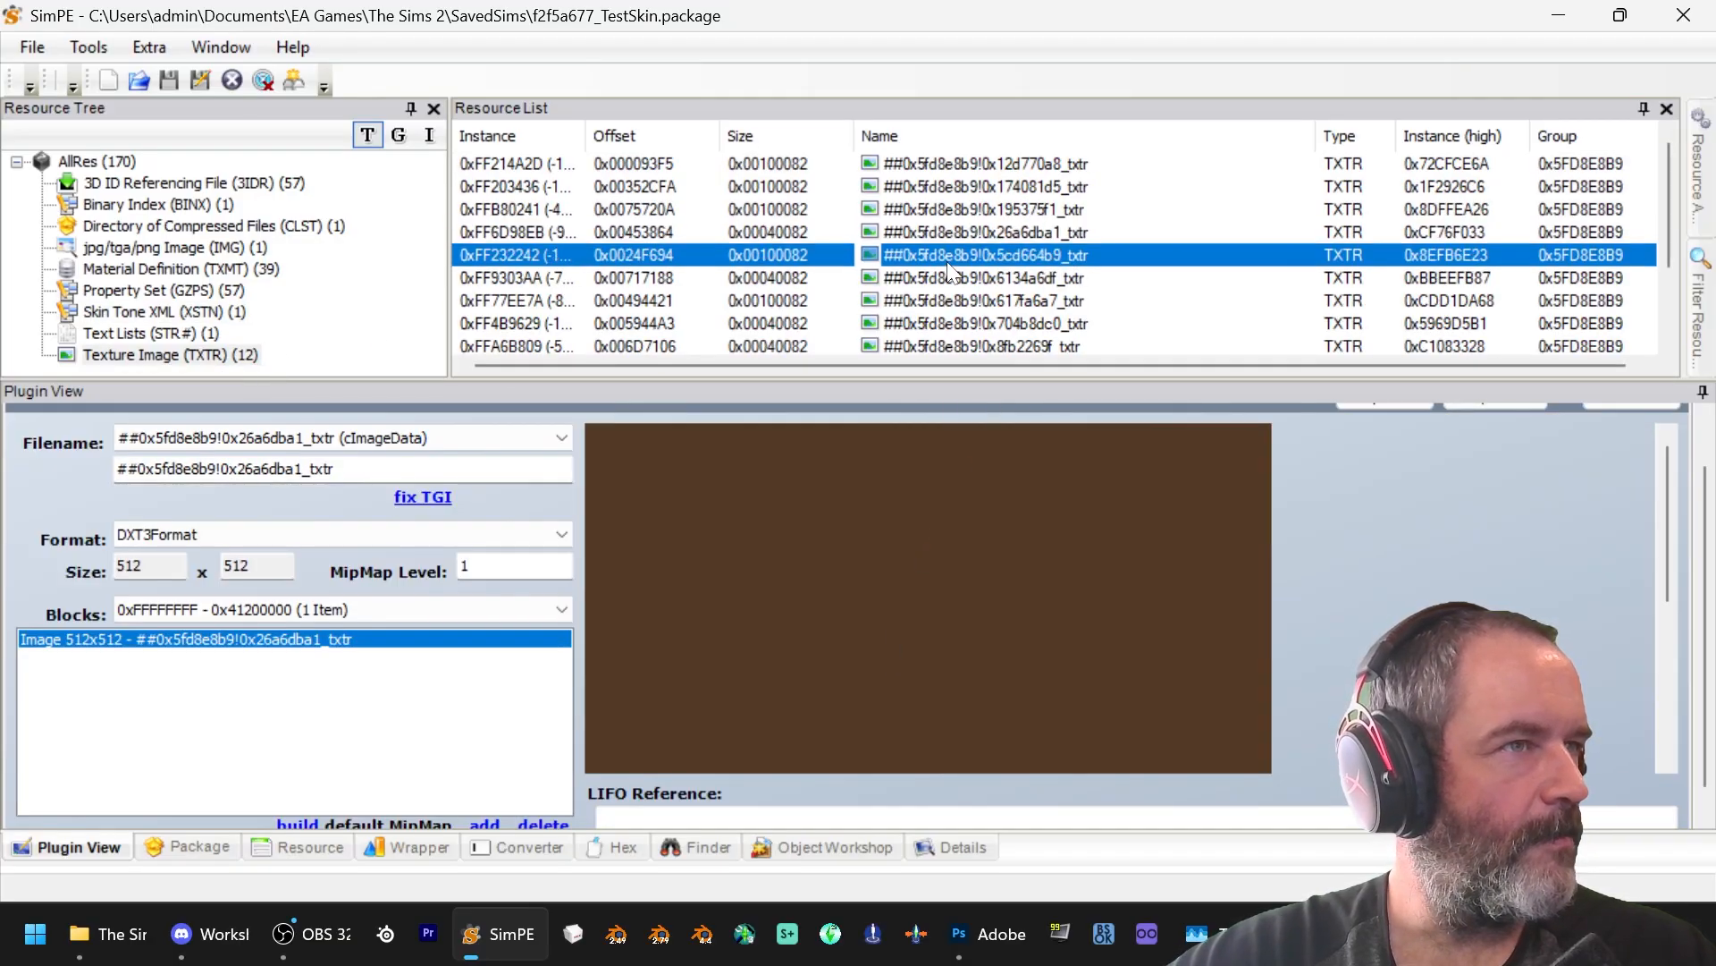
pyautogui.scroll(2, 1028, 246)
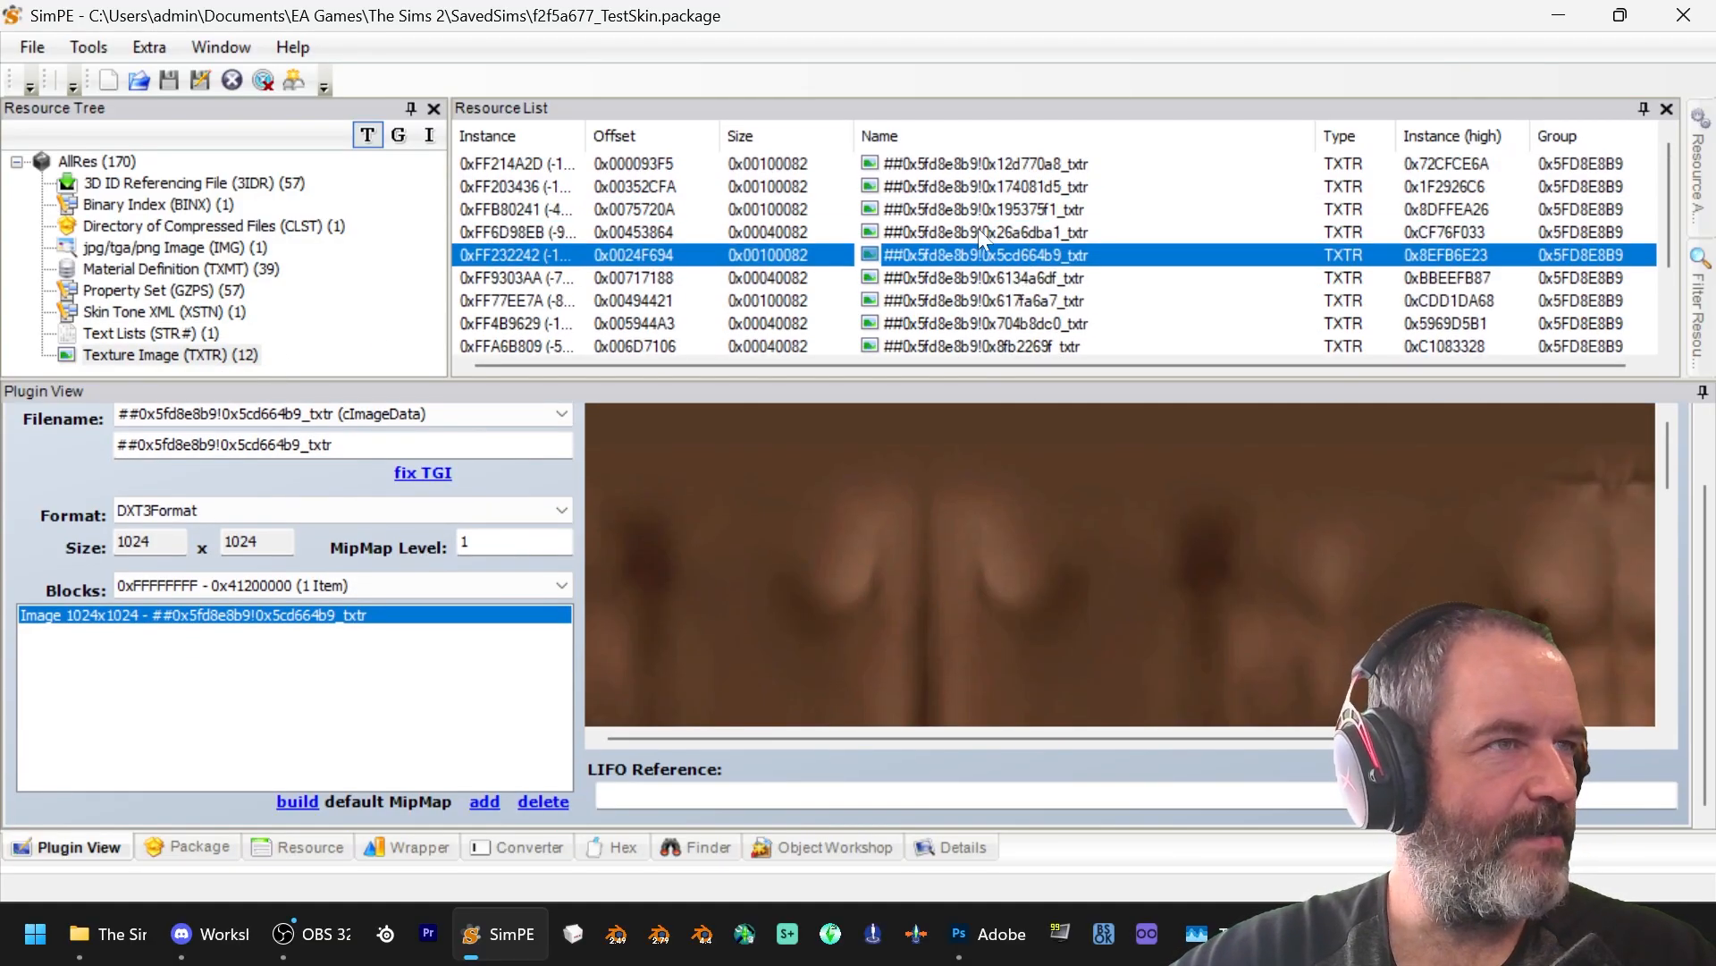
pyautogui.click(978, 209)
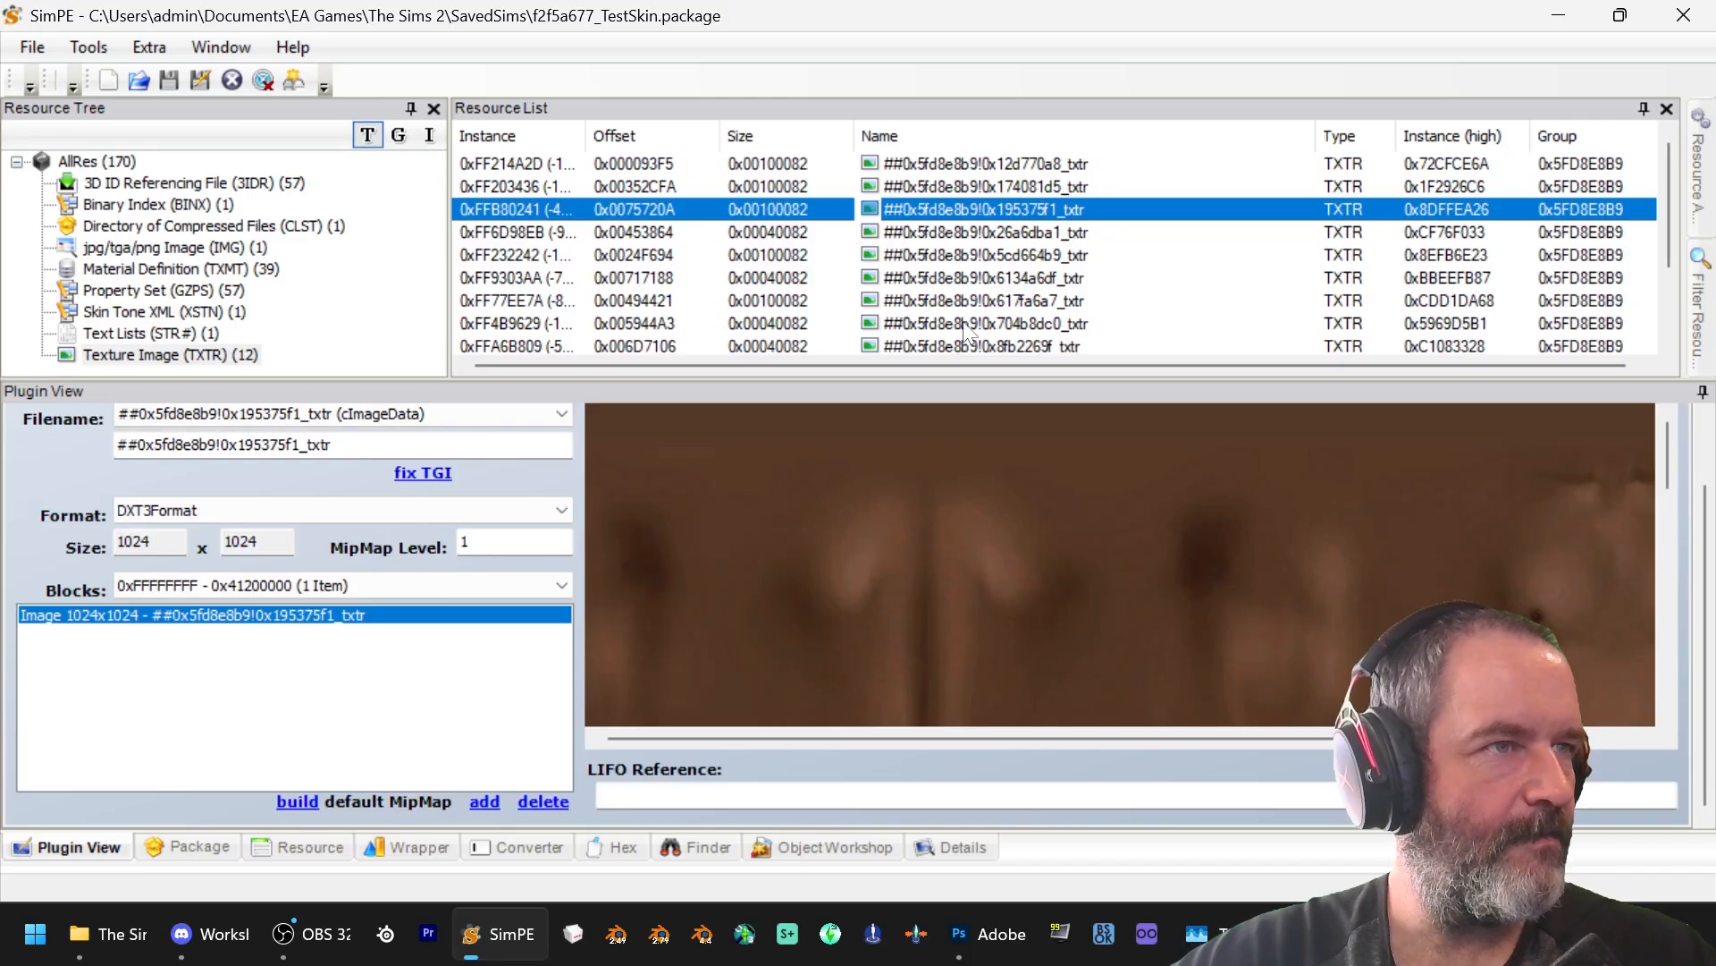
pyautogui.click(153, 331)
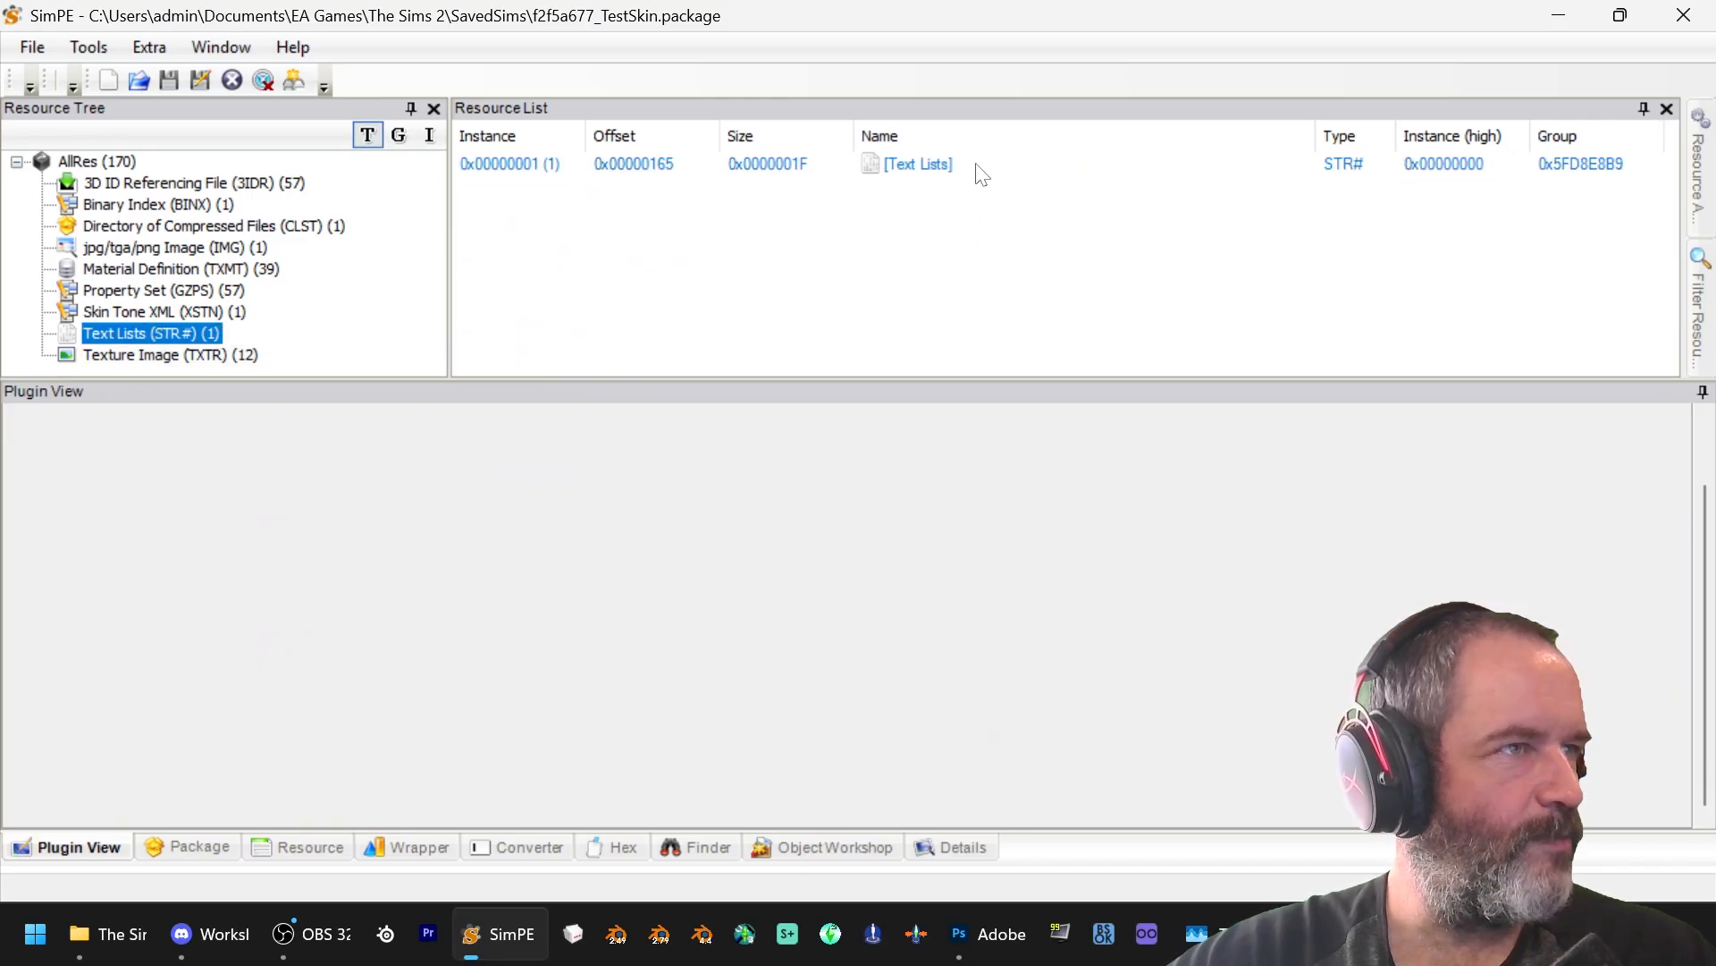
pyautogui.click(977, 167)
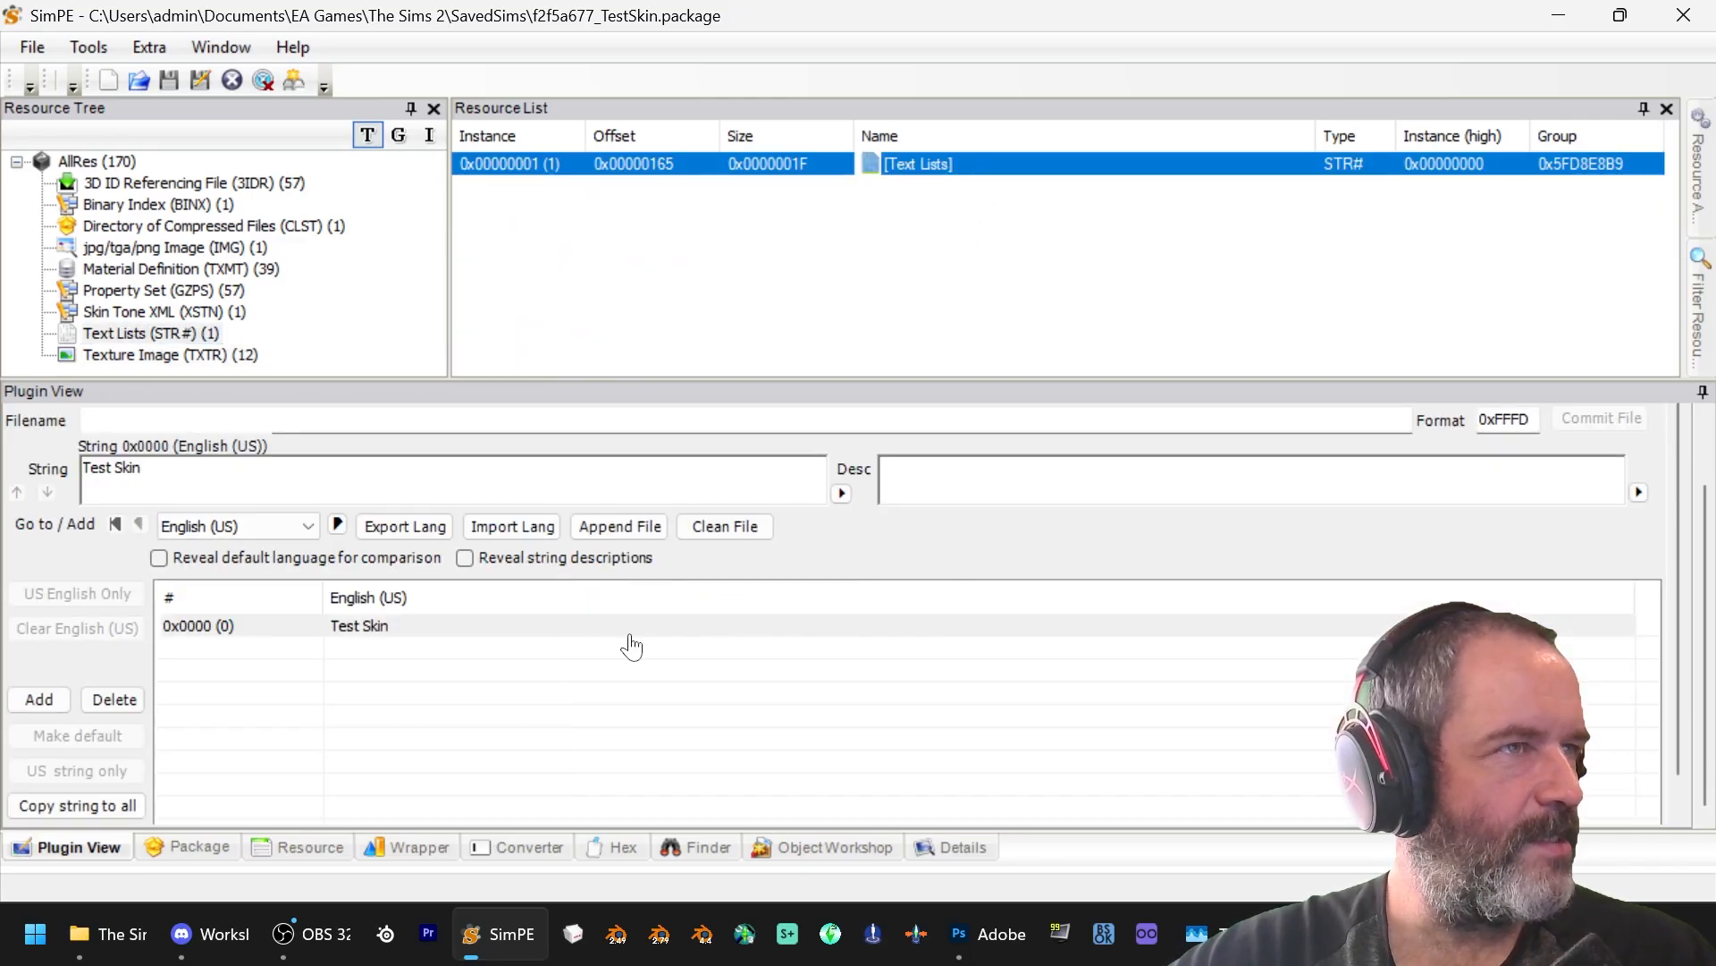
# Step: Try to set the genetic value of the Medium-Dark Skin Tone XML resource to 0.75
pyautogui.click(207, 311)
pyautogui.click(678, 168)
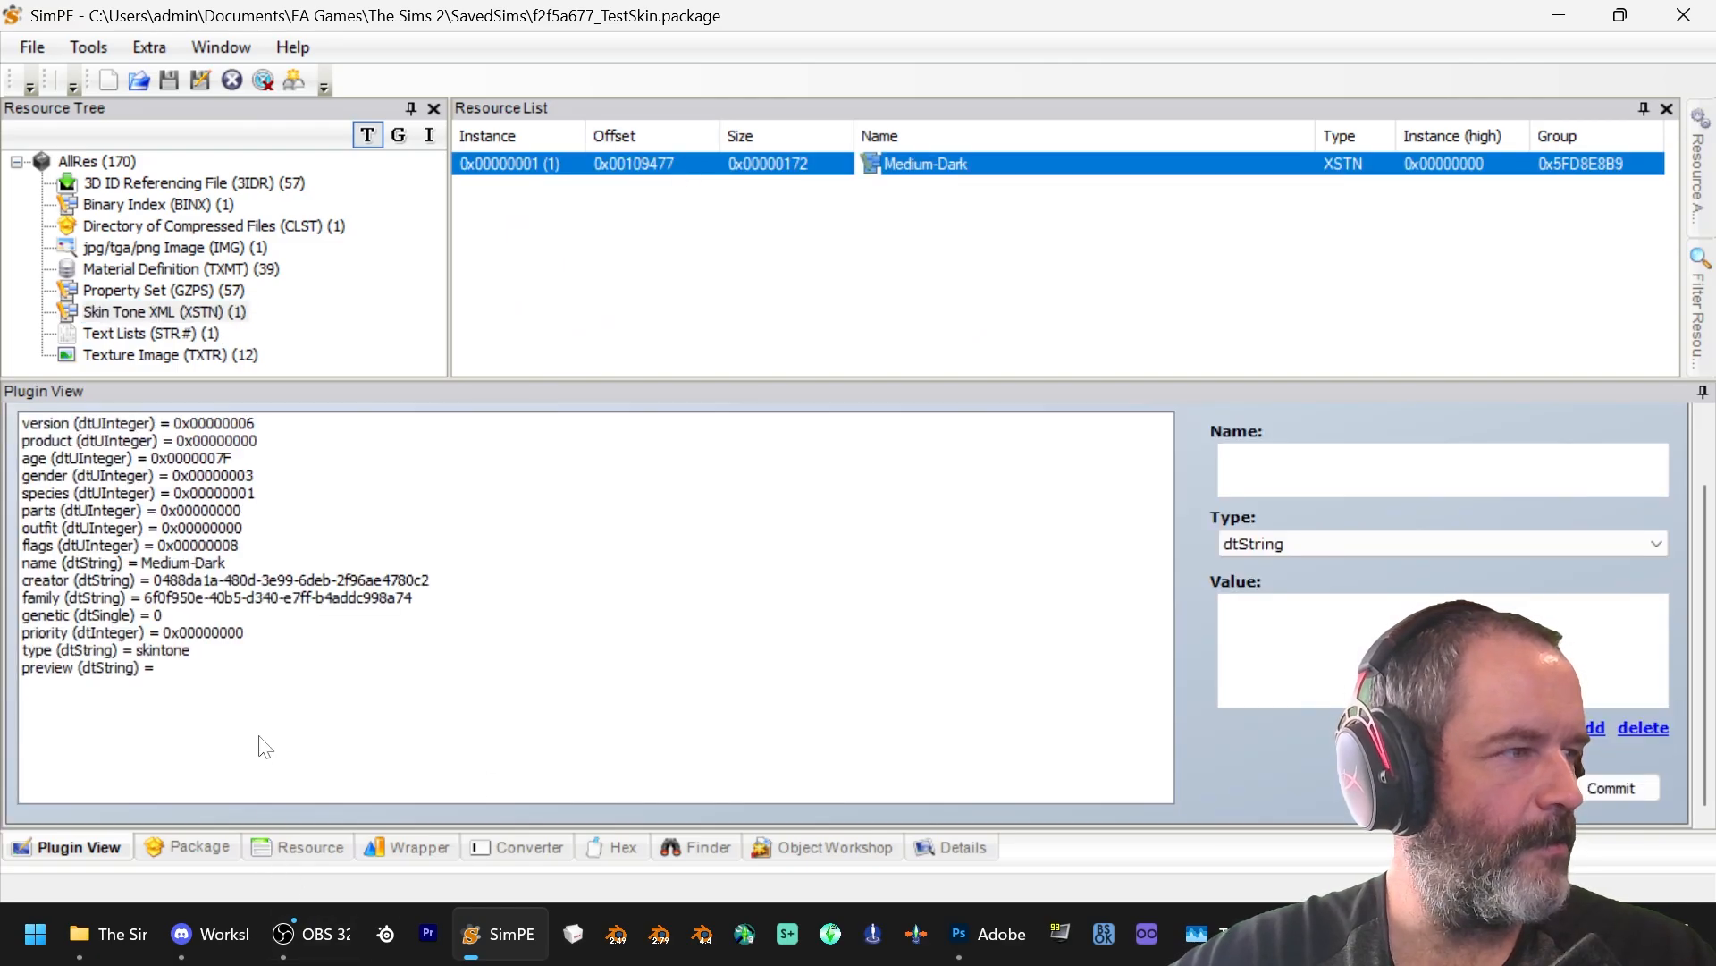
pyautogui.click(197, 616)
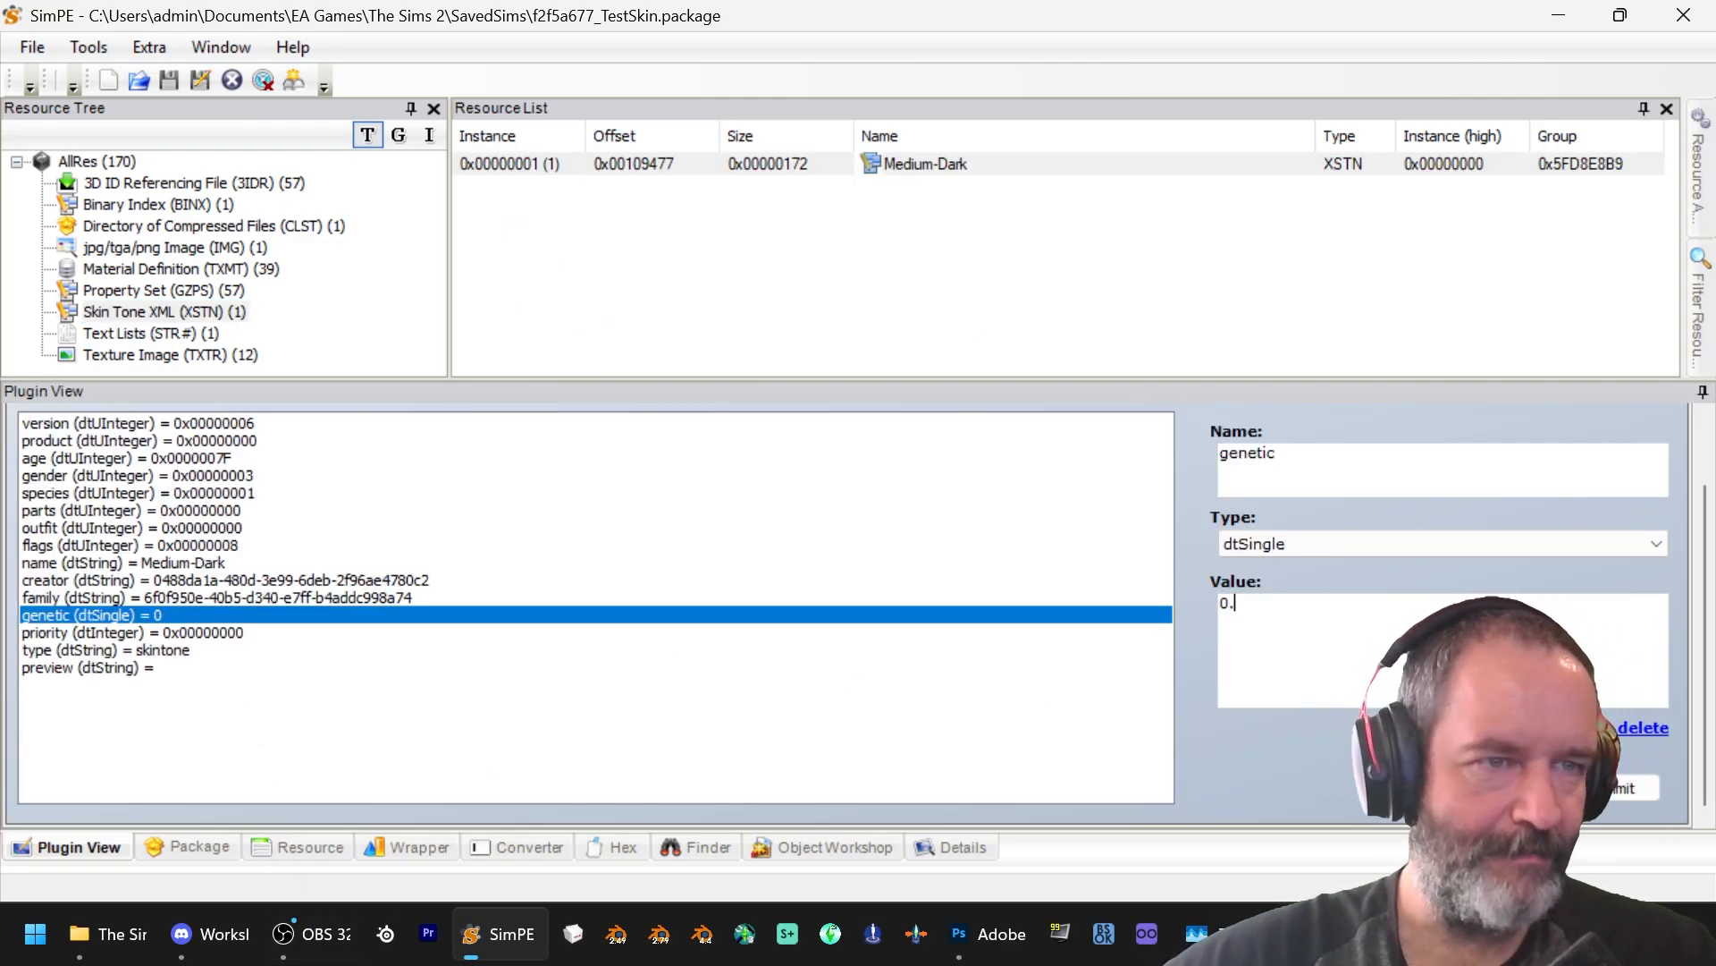
pyautogui.write('.7')
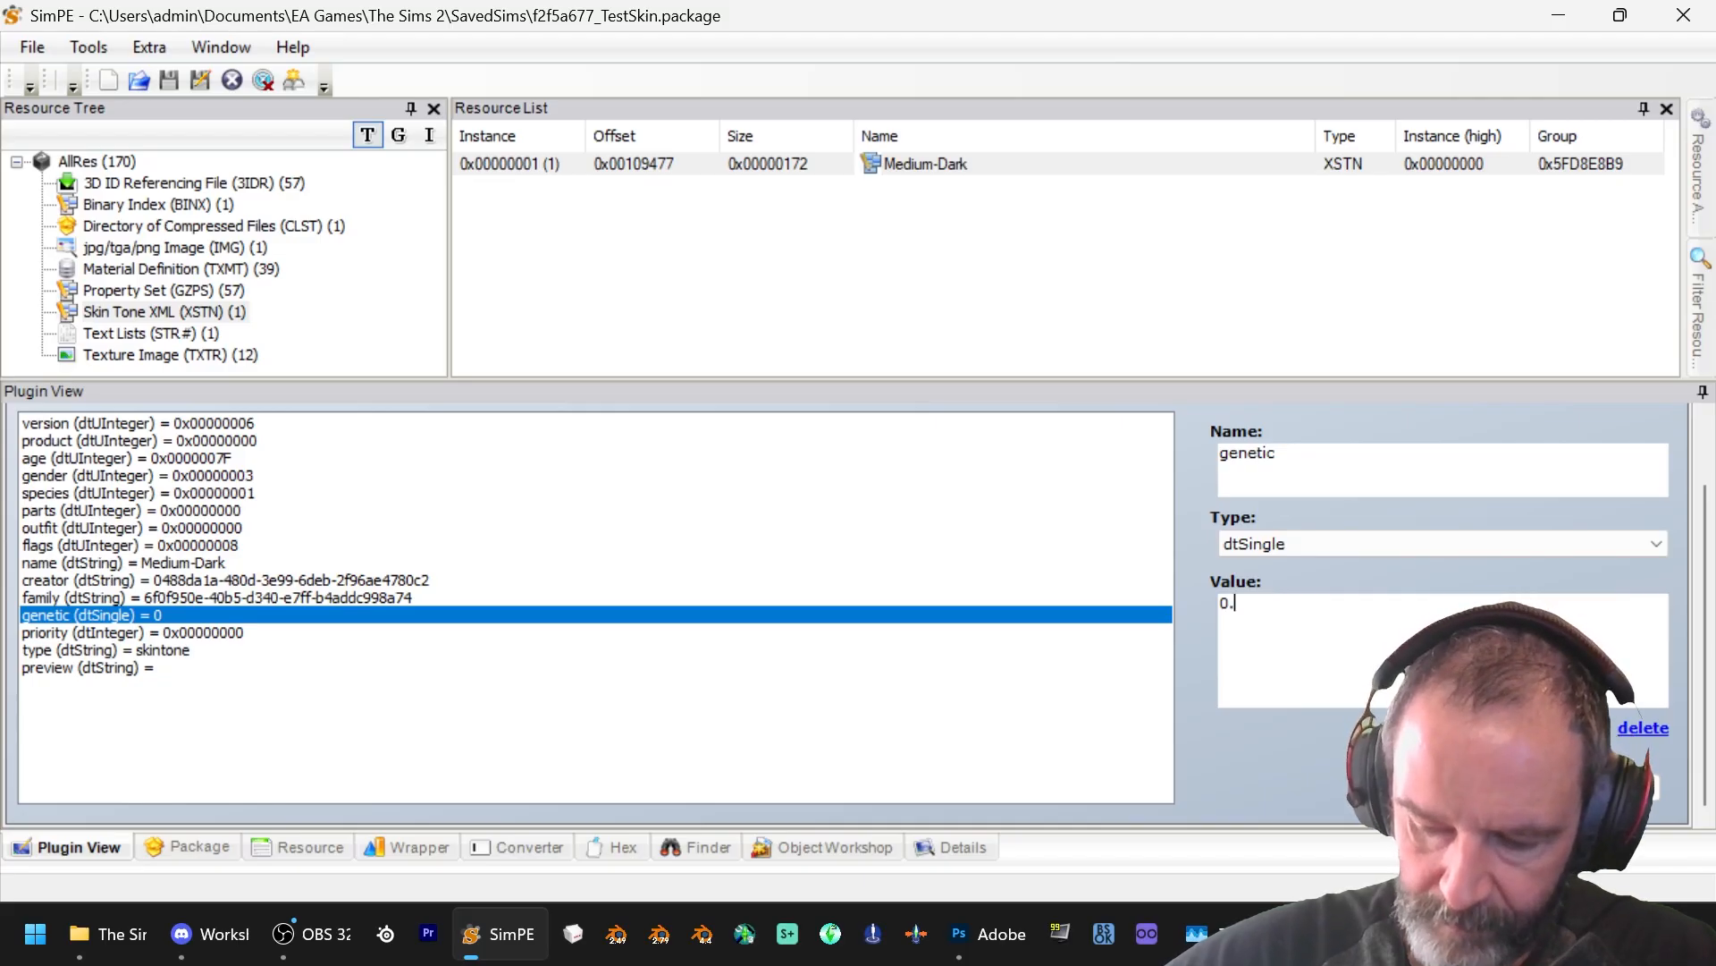
pyautogui.write('5')
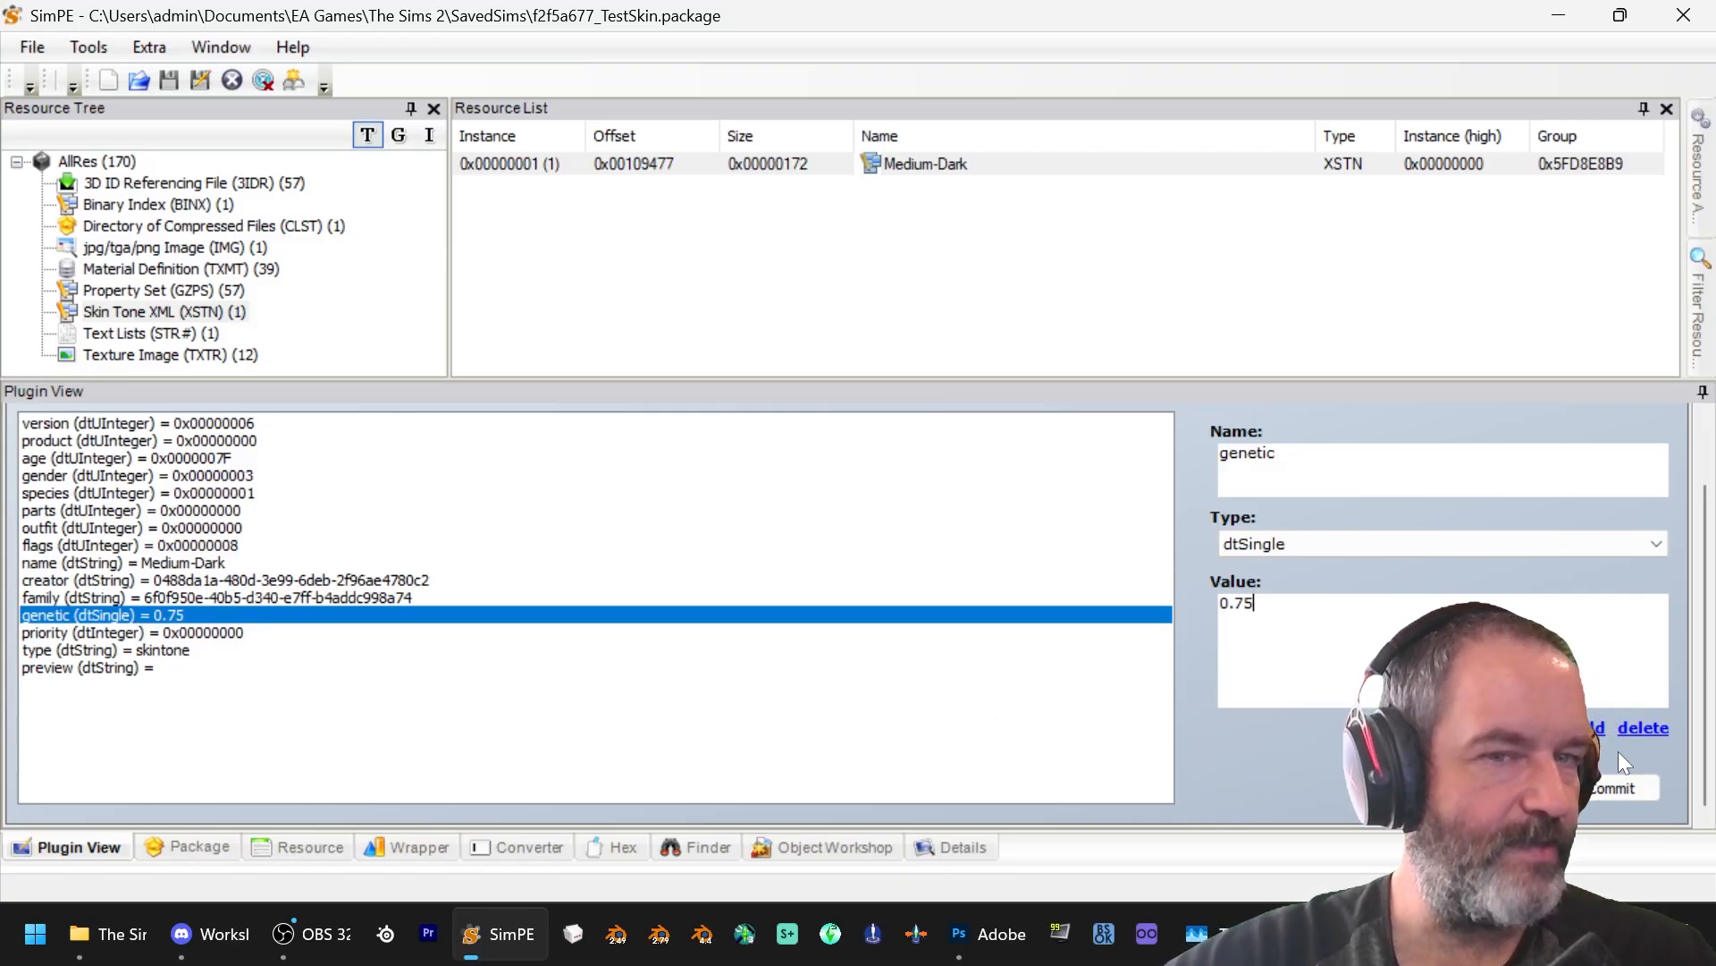
# Step: Leave the Skin Tone XML resource uncommitted, close SimPE and switch to Outfit Organiser
pyautogui.click(173, 333)
pyautogui.click(152, 268)
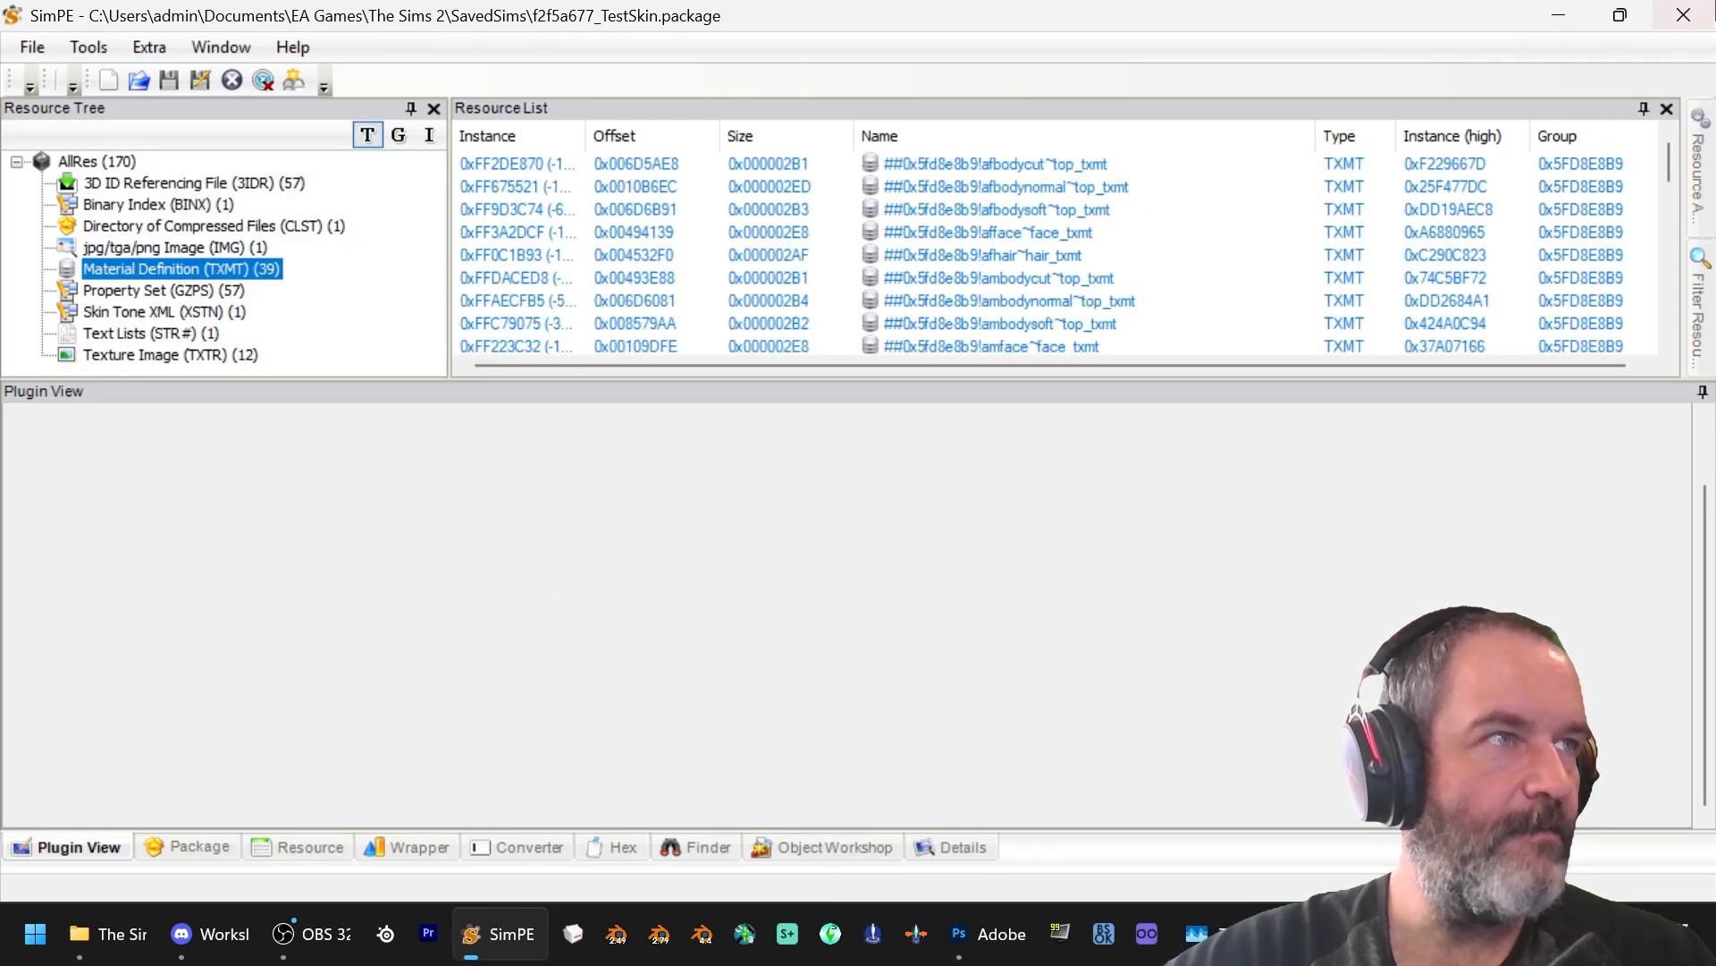
pyautogui.click(1689, 12)
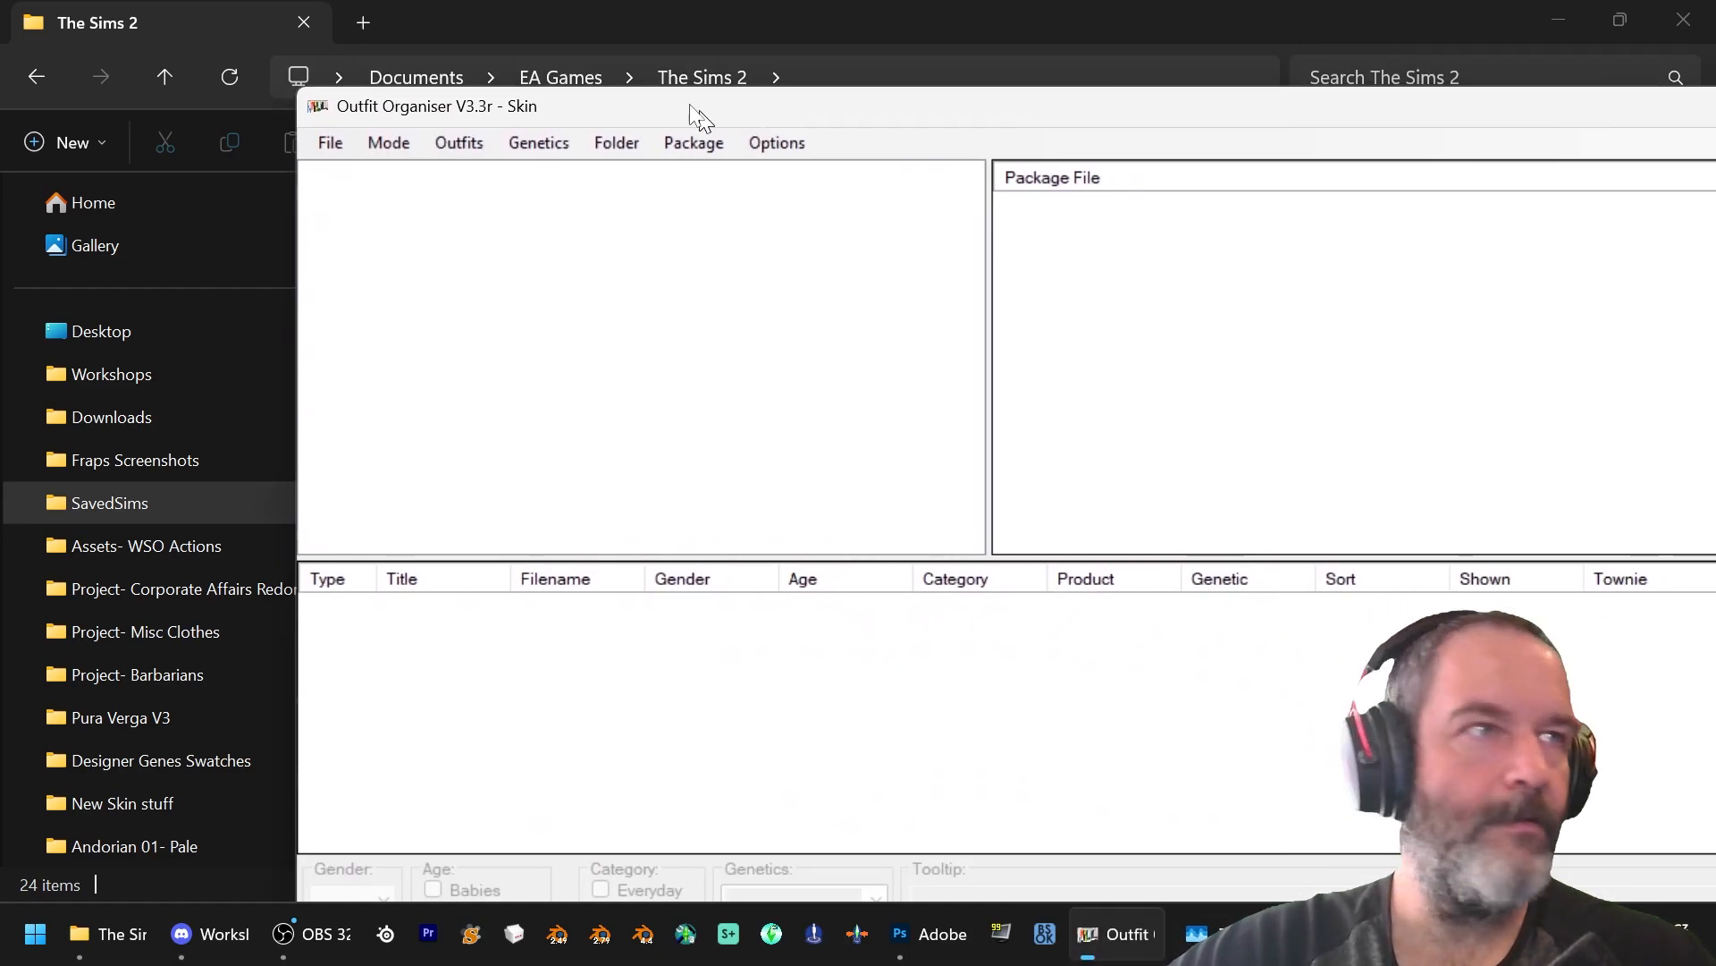
pyautogui.moveTo(700, 109); pyautogui.dragTo(438, 33)
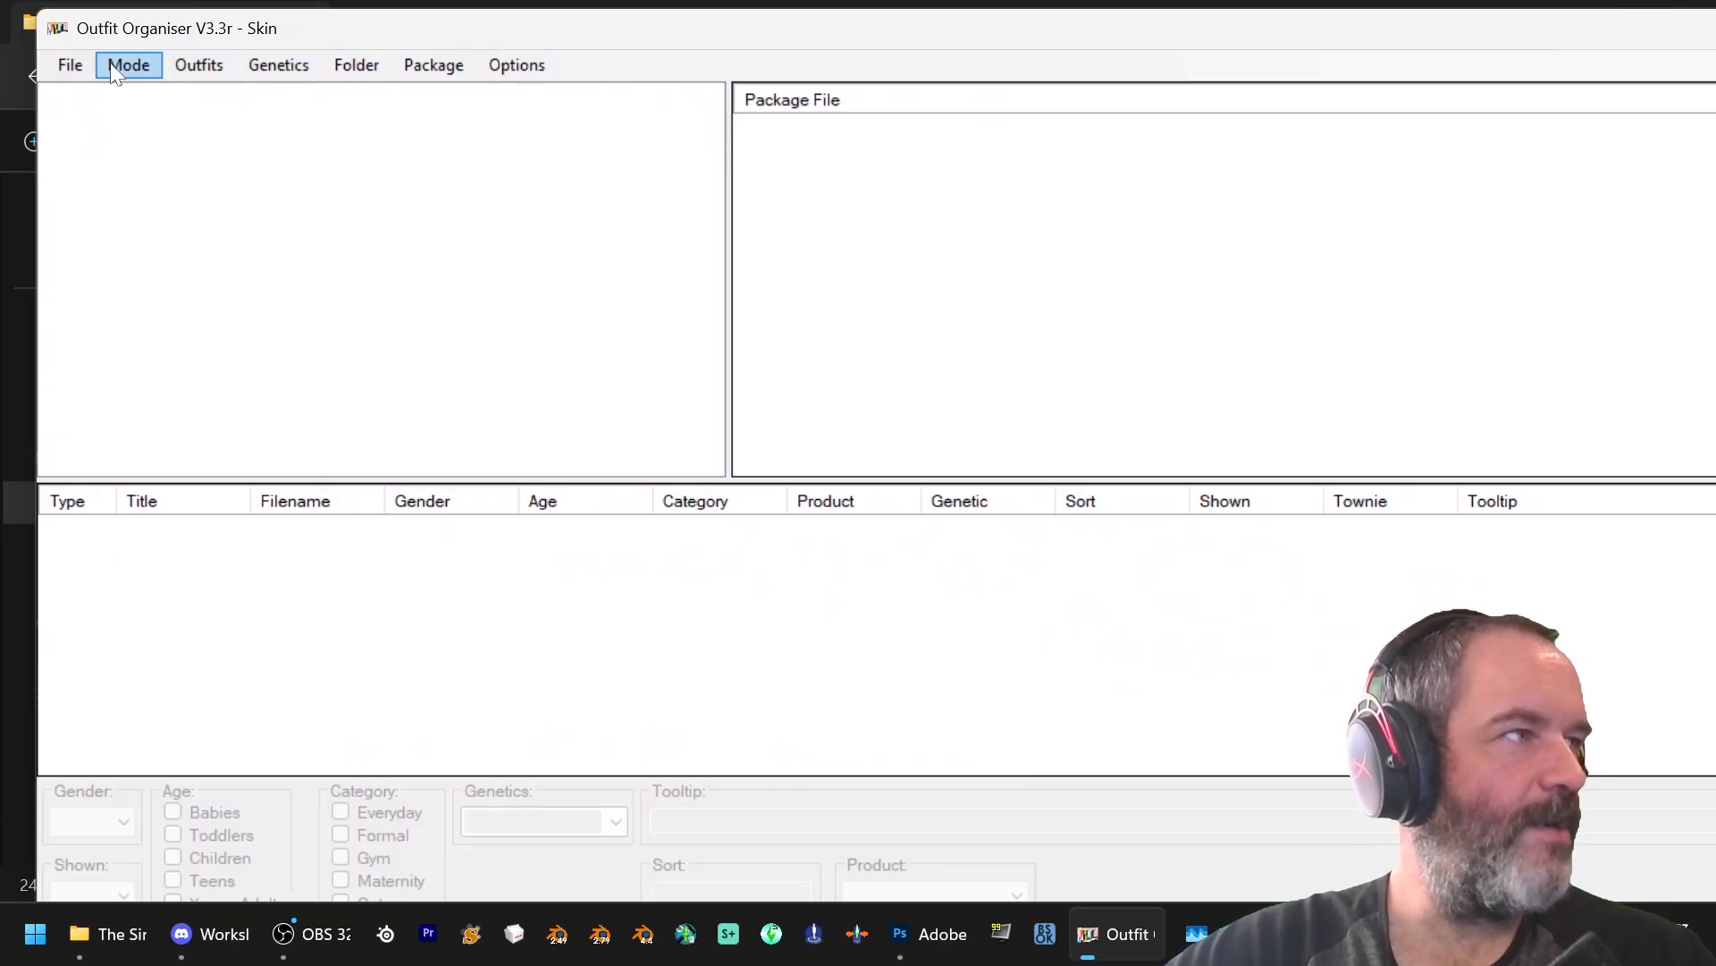
# Step: Load the SavedSims folder into Outfit Organiser and make the window taller
pyautogui.click(75, 64)
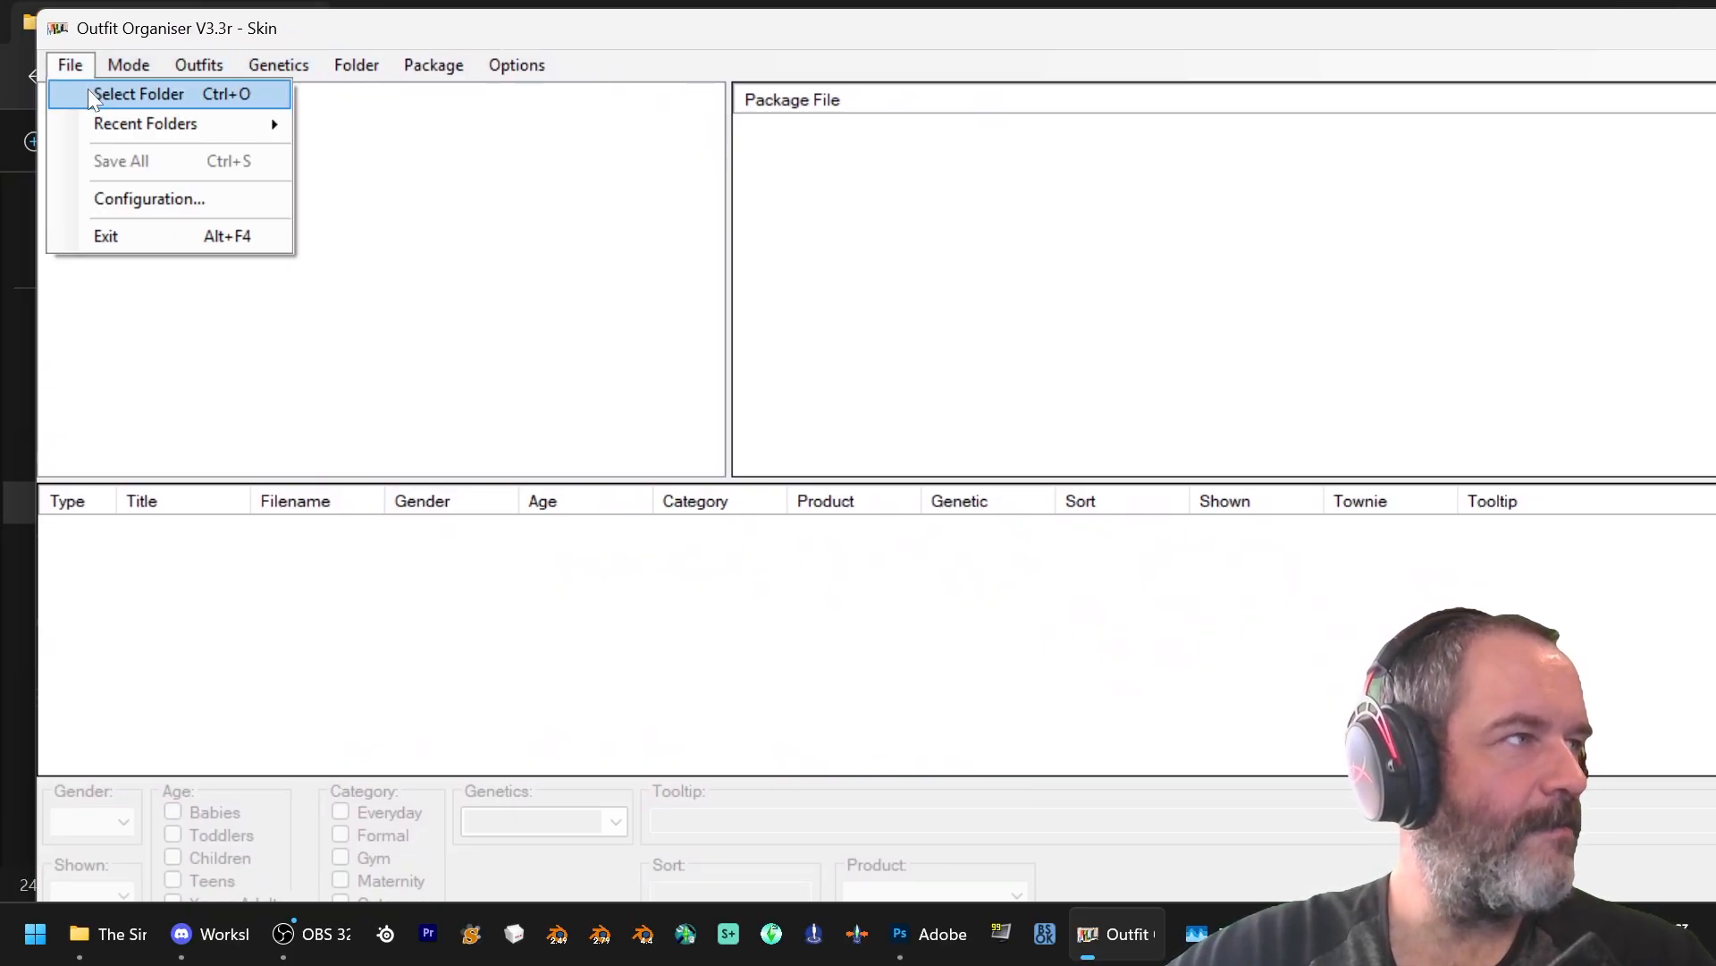
pyautogui.click(88, 89)
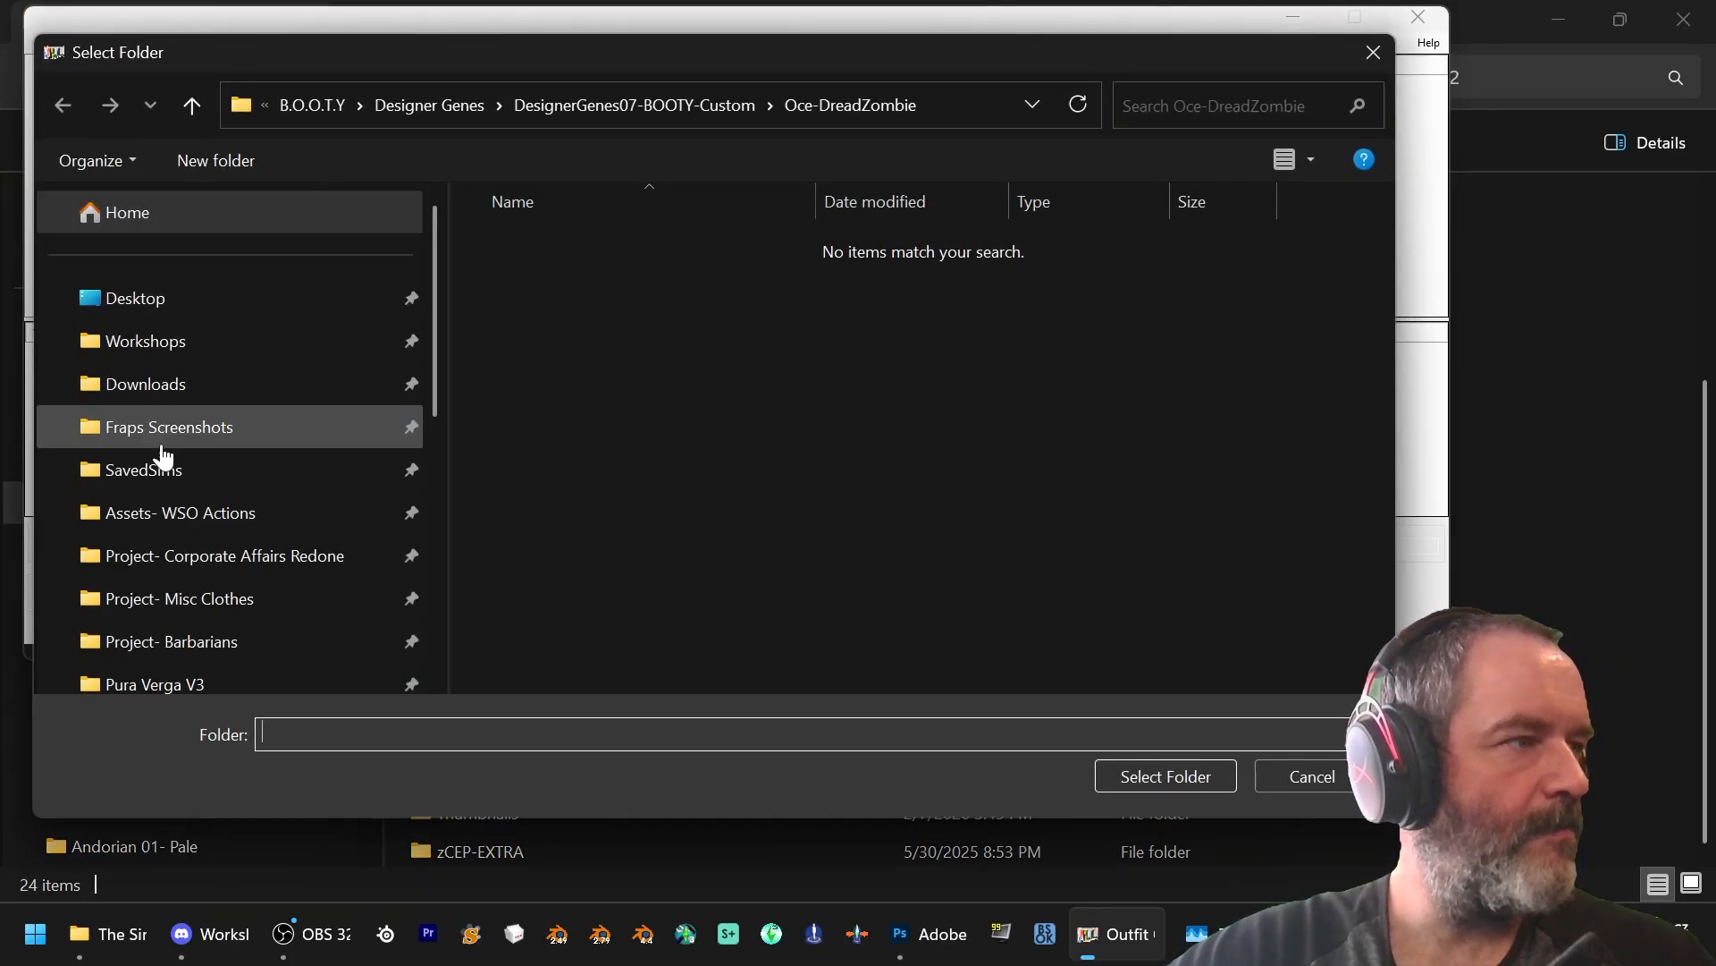
pyautogui.click(180, 476)
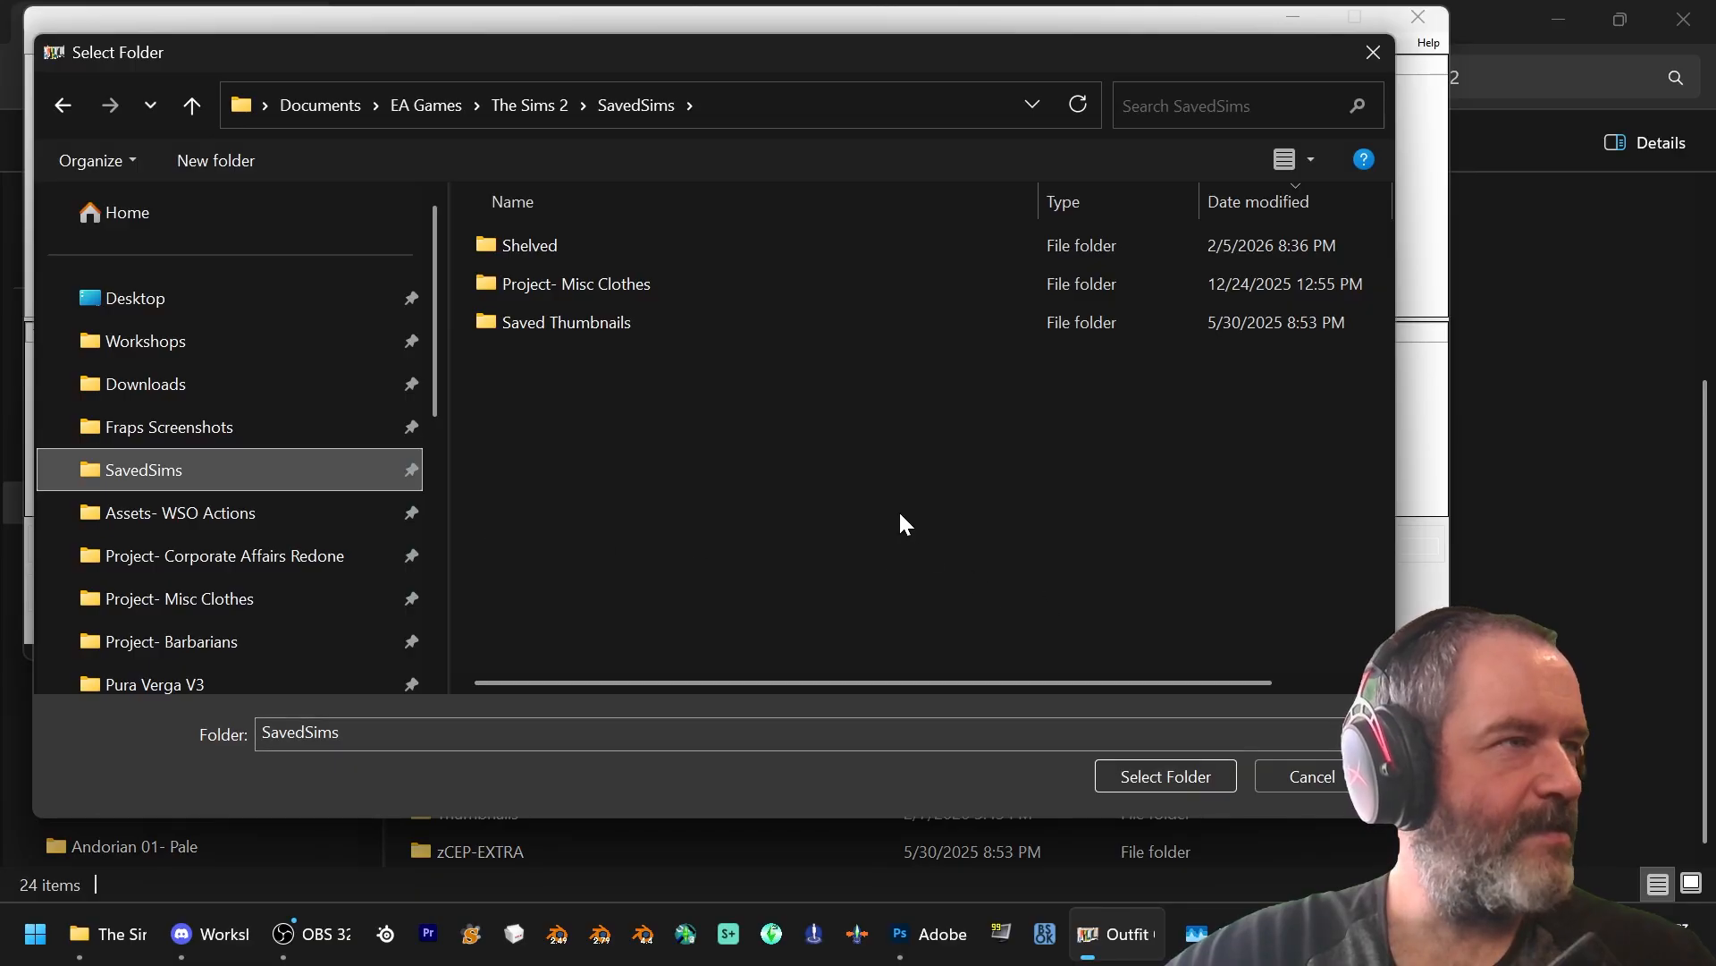
pyautogui.click(1194, 779)
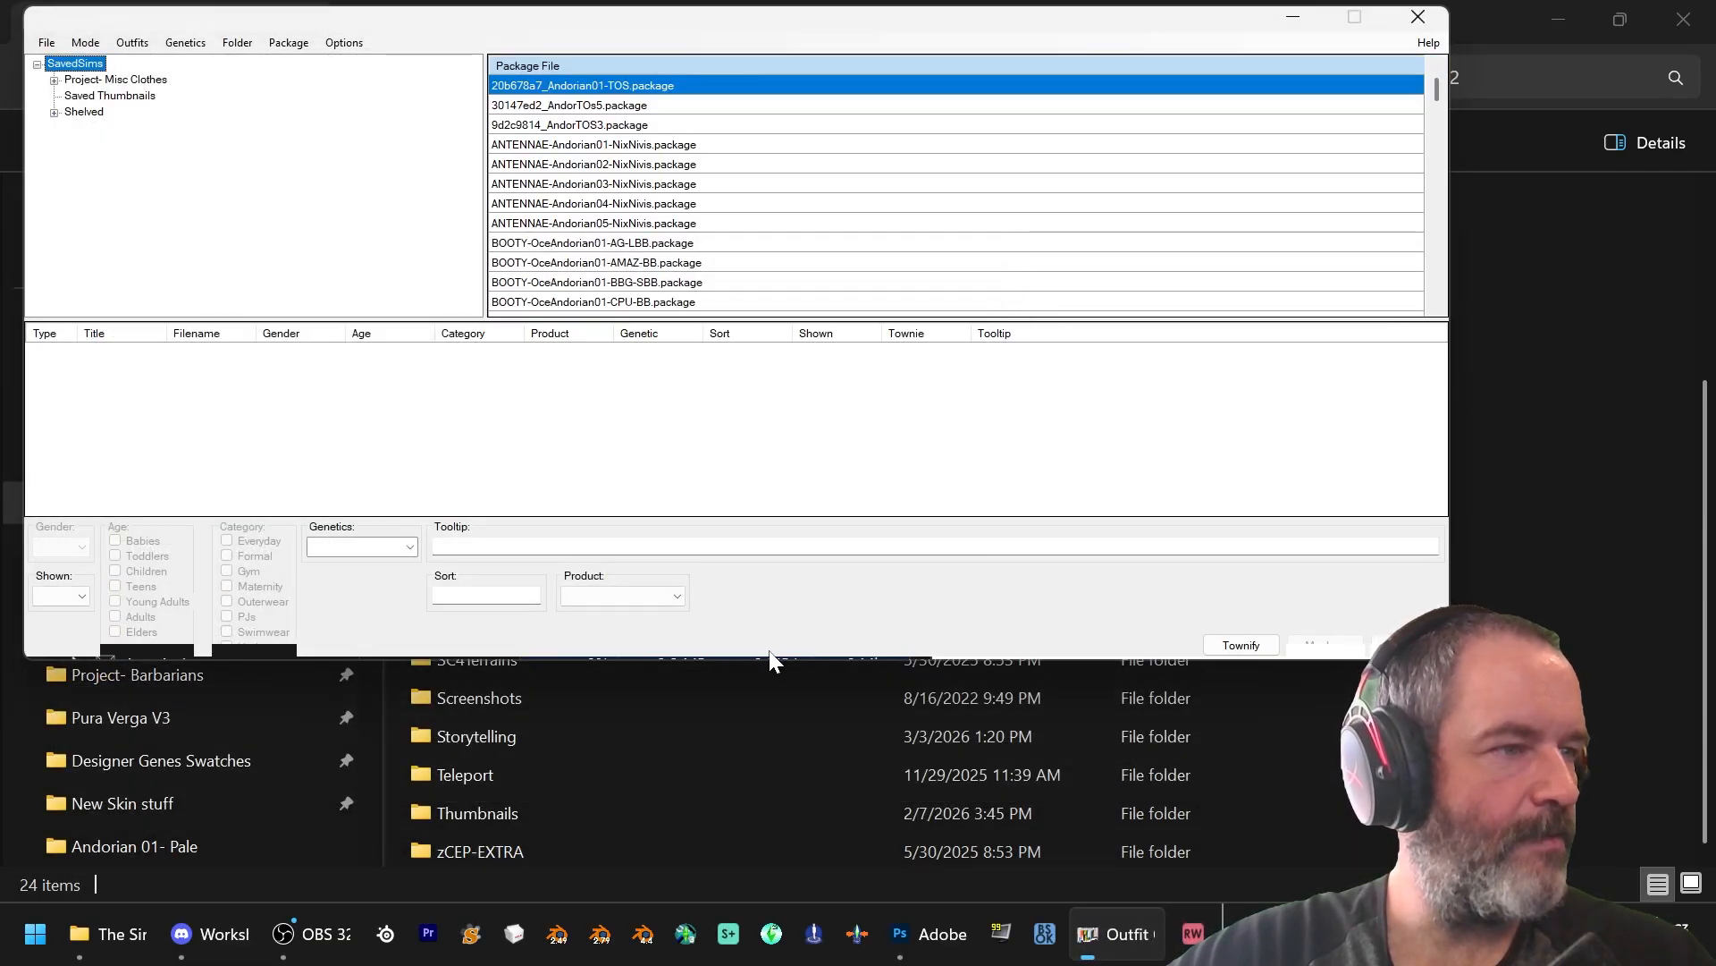
pyautogui.moveTo(769, 656); pyautogui.dragTo(793, 929)
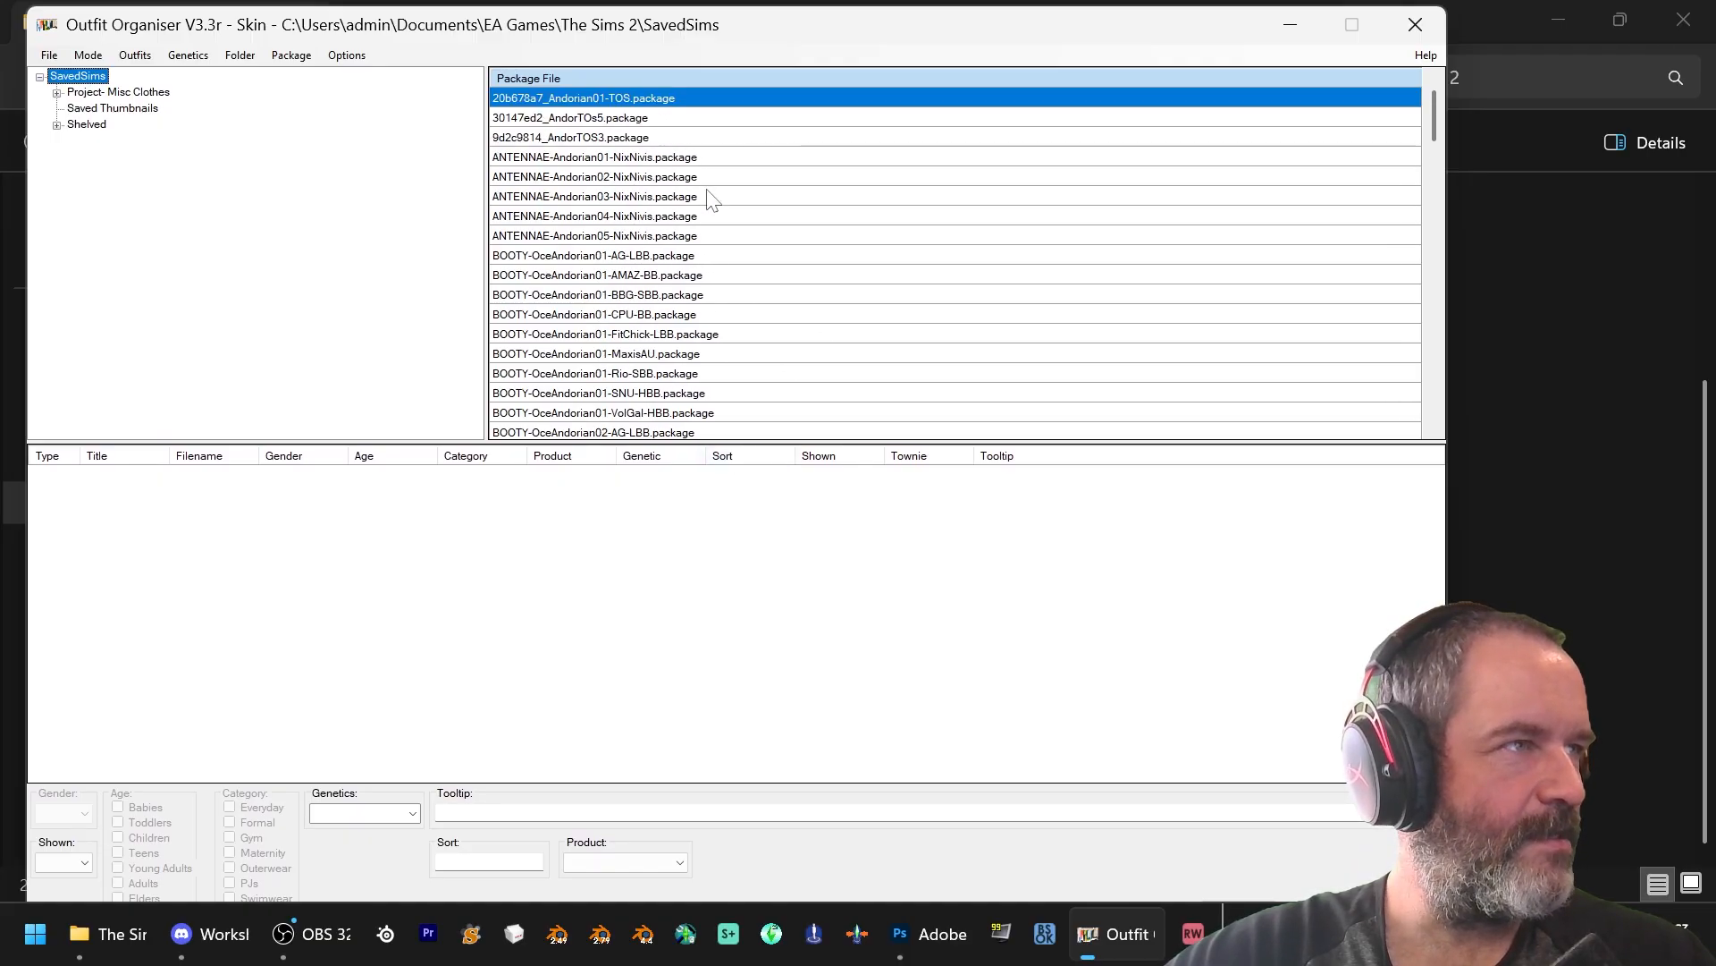
# Step: Widen the window, check the genetics mode and select f2f5a677_TestSkin.package in the package list
pyautogui.scroll(-15, 677, 145)
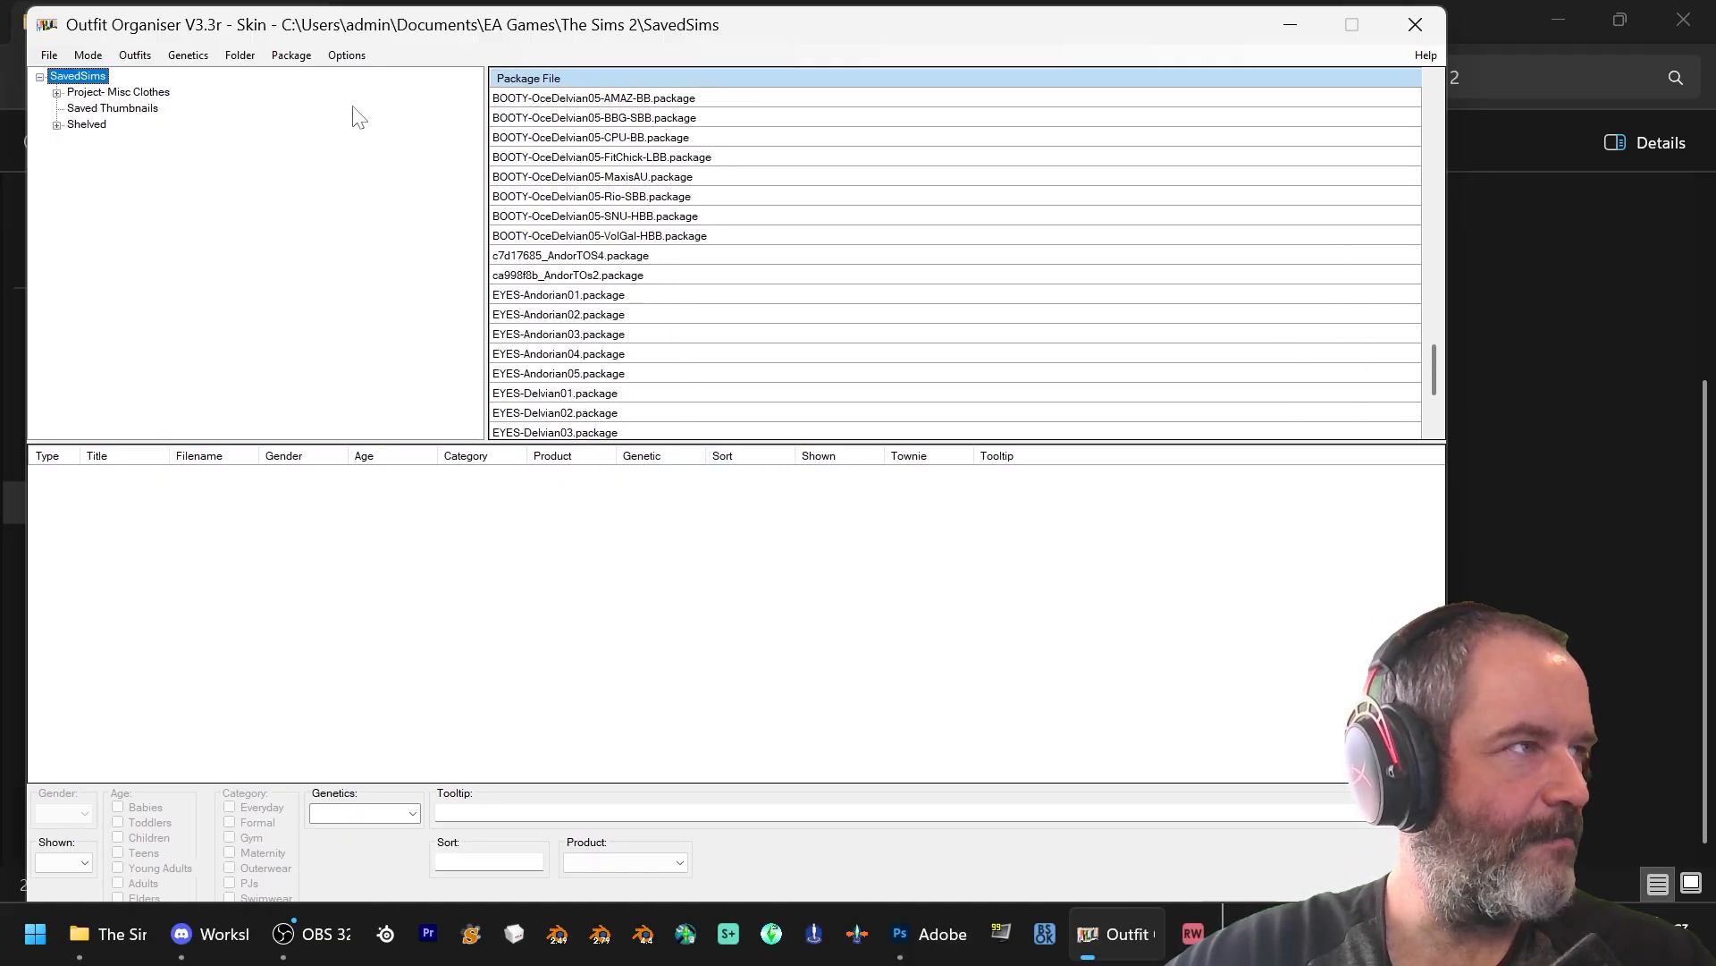
pyautogui.click(188, 56)
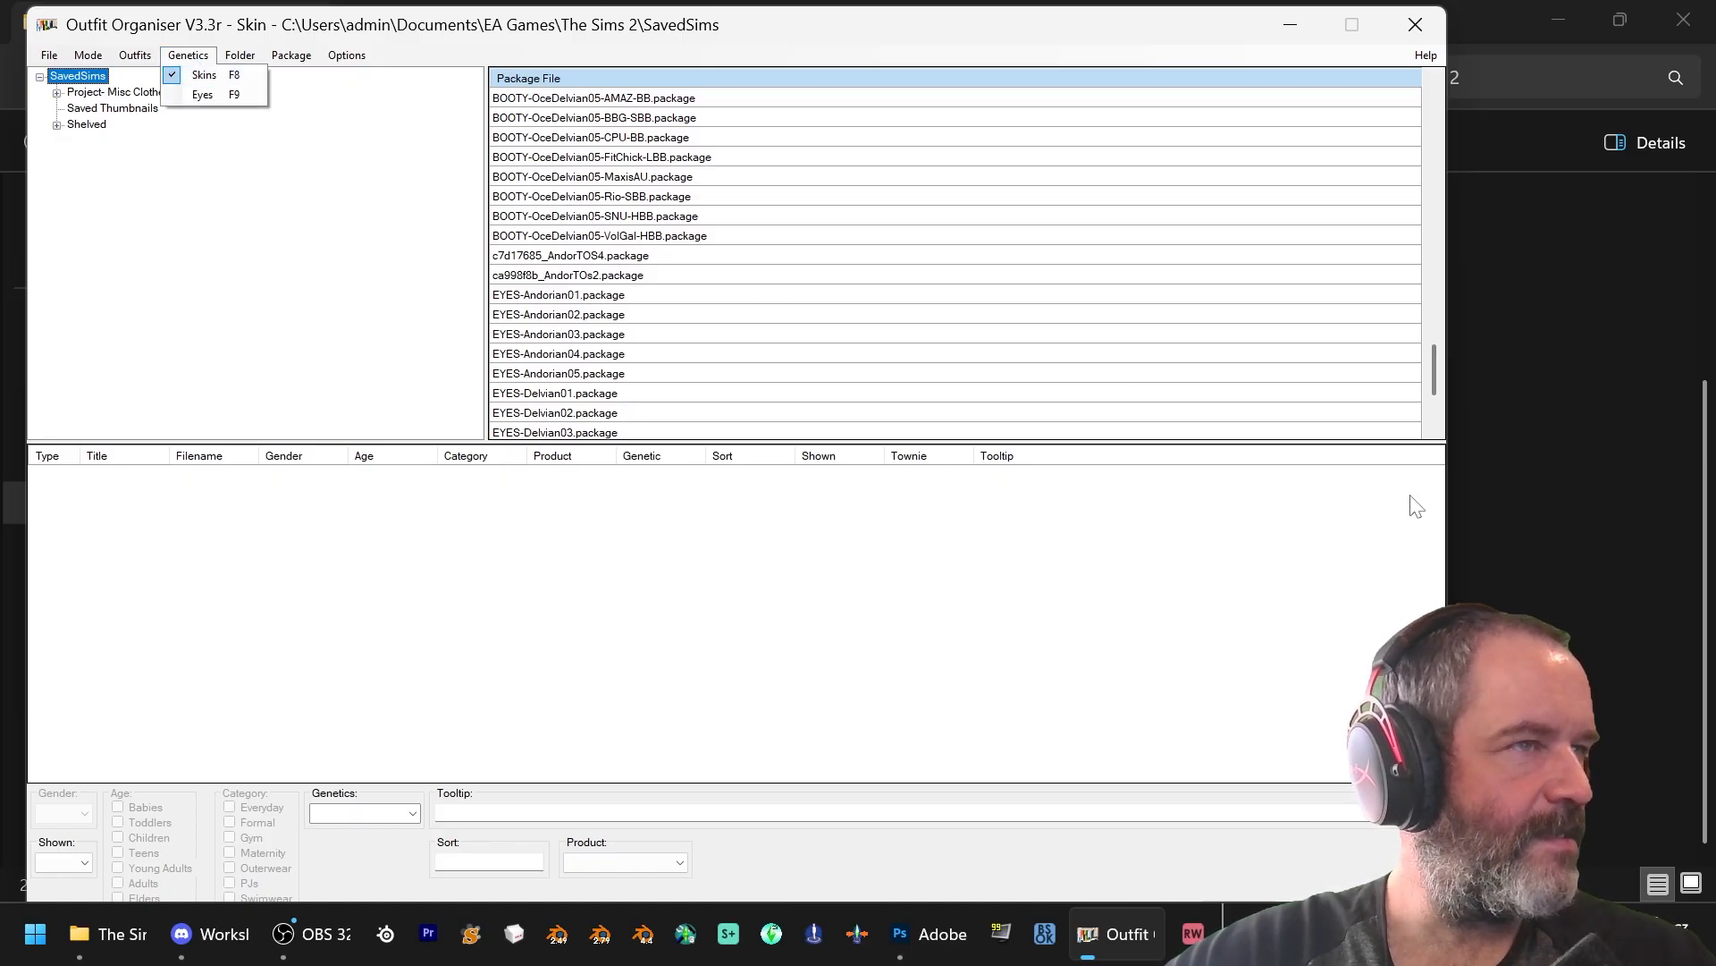
pyautogui.moveTo(1447, 509); pyautogui.dragTo(1668, 565)
pyautogui.scroll(20, 1268, 259)
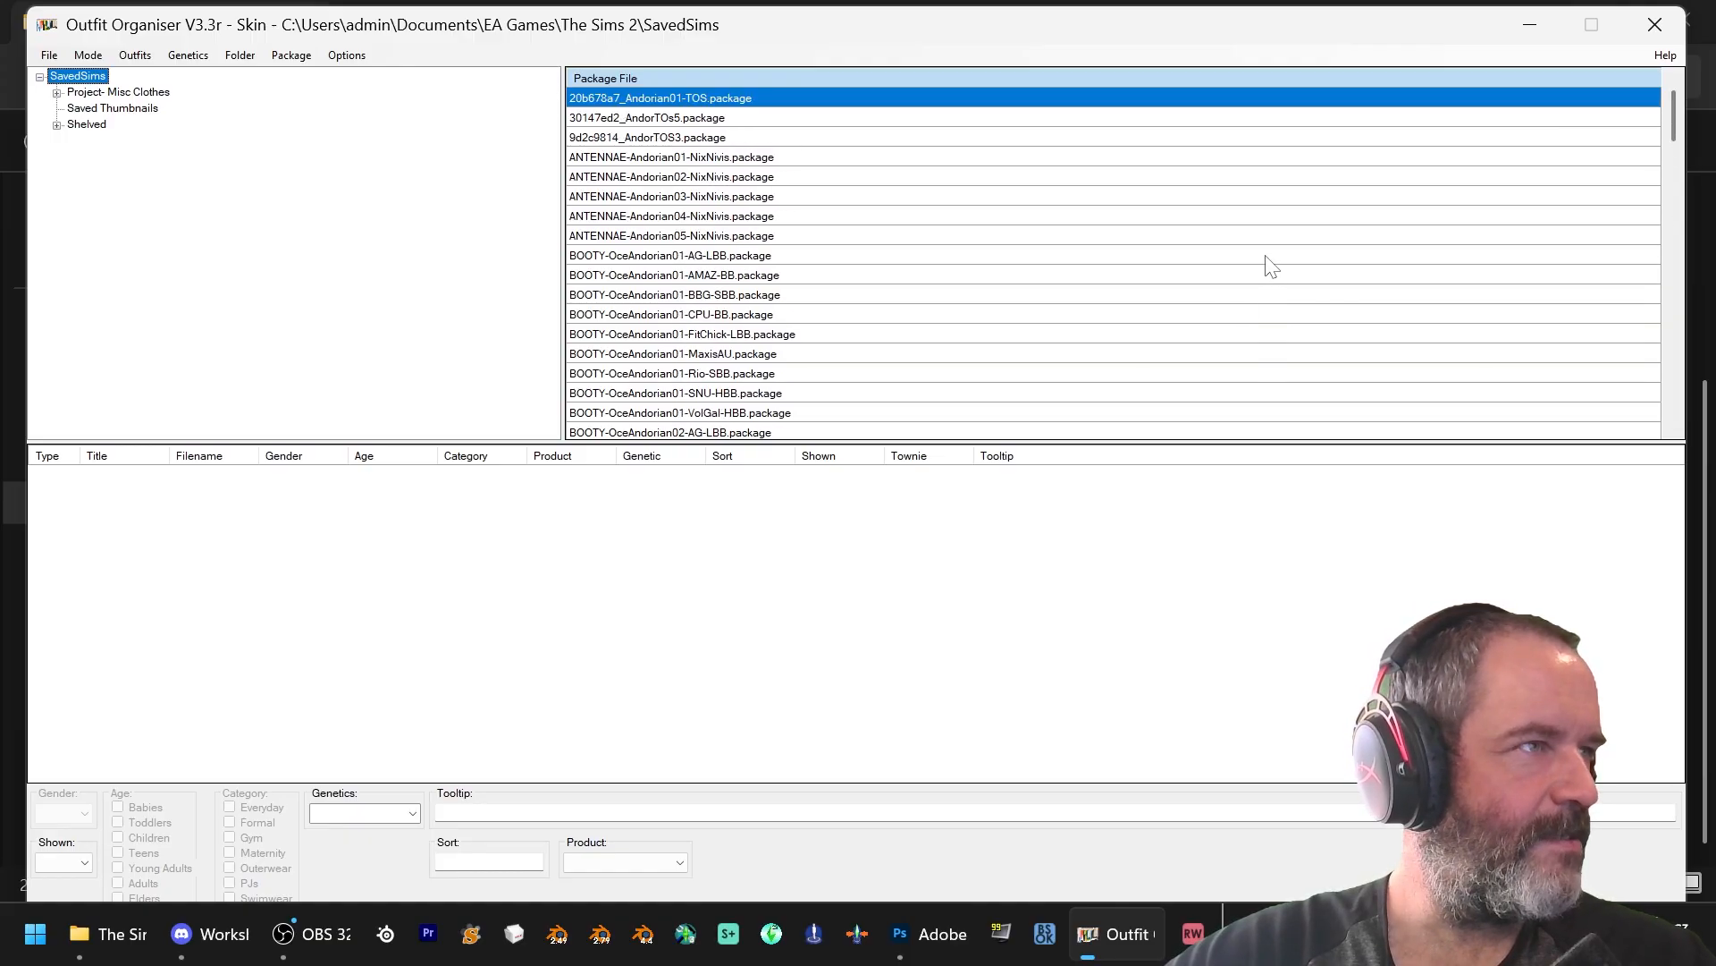
pyautogui.scroll(-20, 1271, 266)
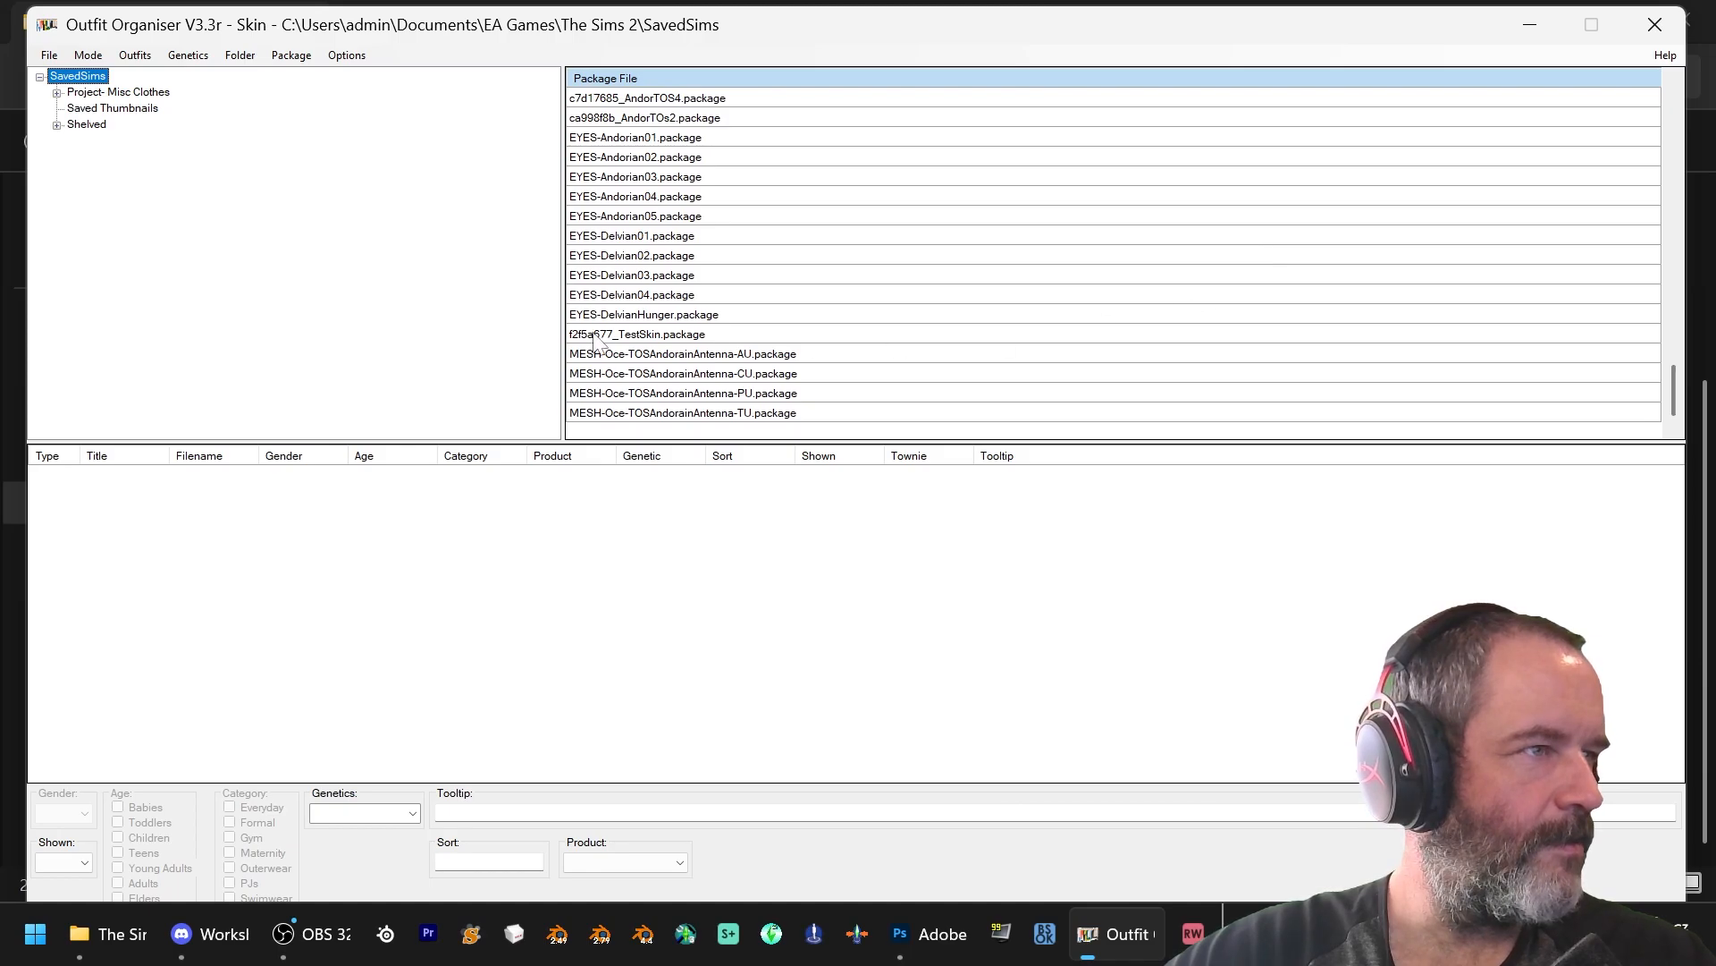
pyautogui.click(594, 336)
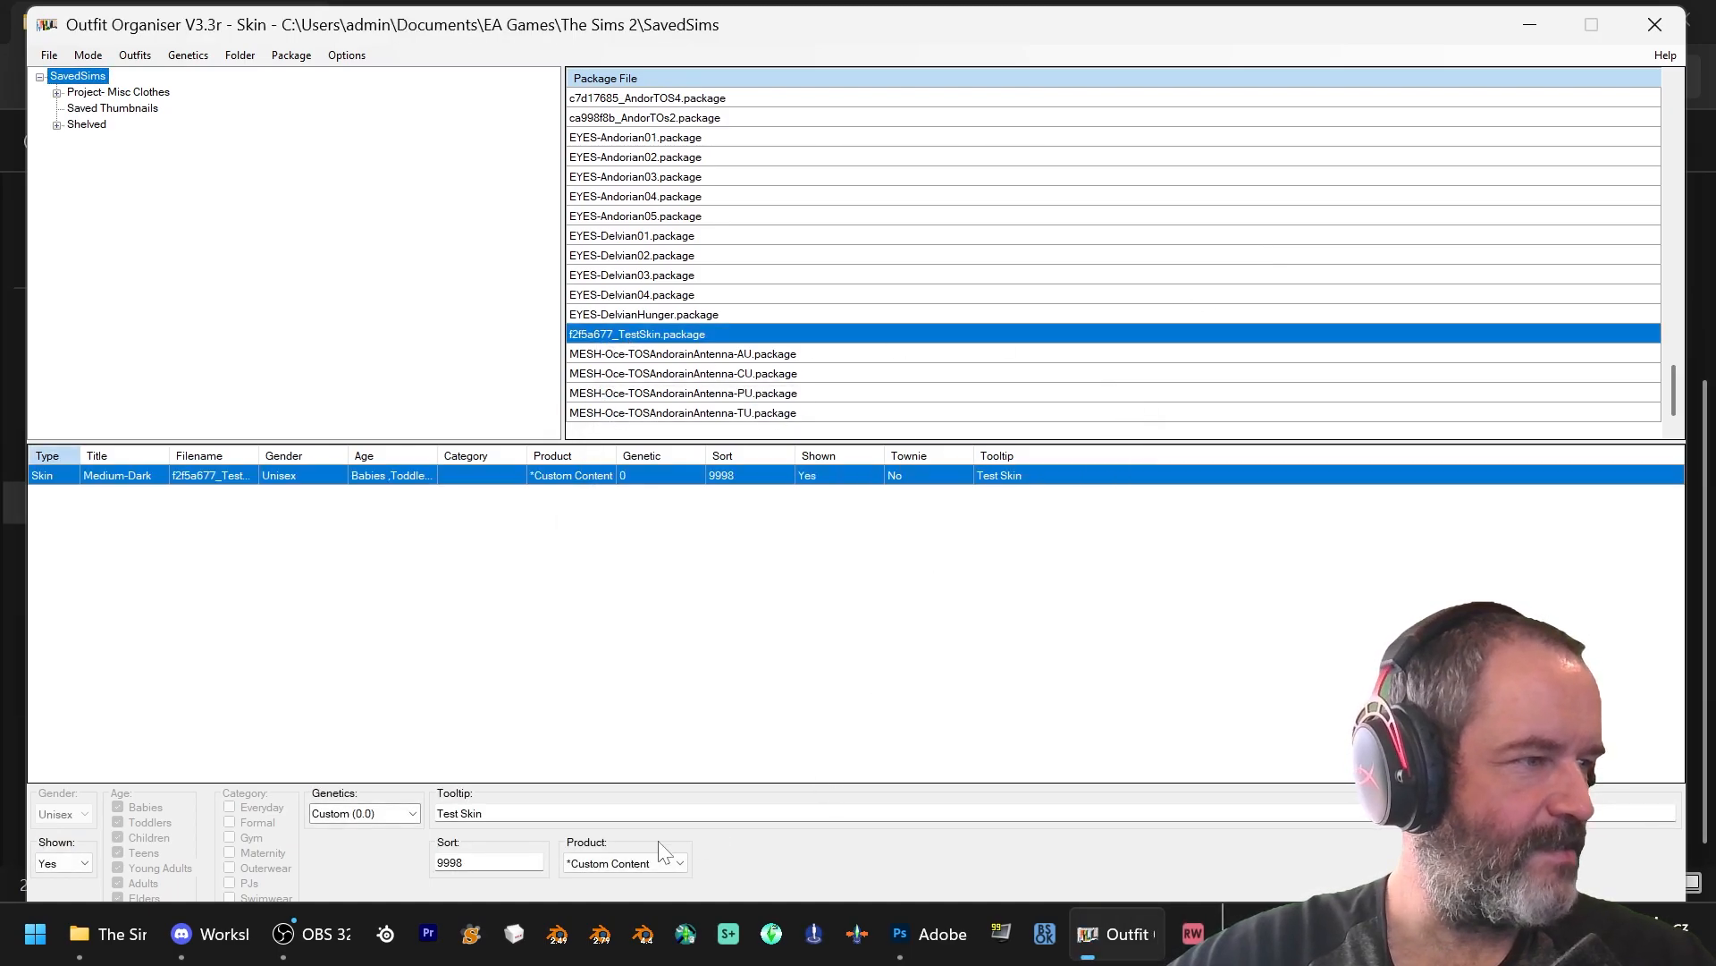
# Step: Set the Test Skin's genetics to 0.8 and save all changes
pyautogui.click(412, 813)
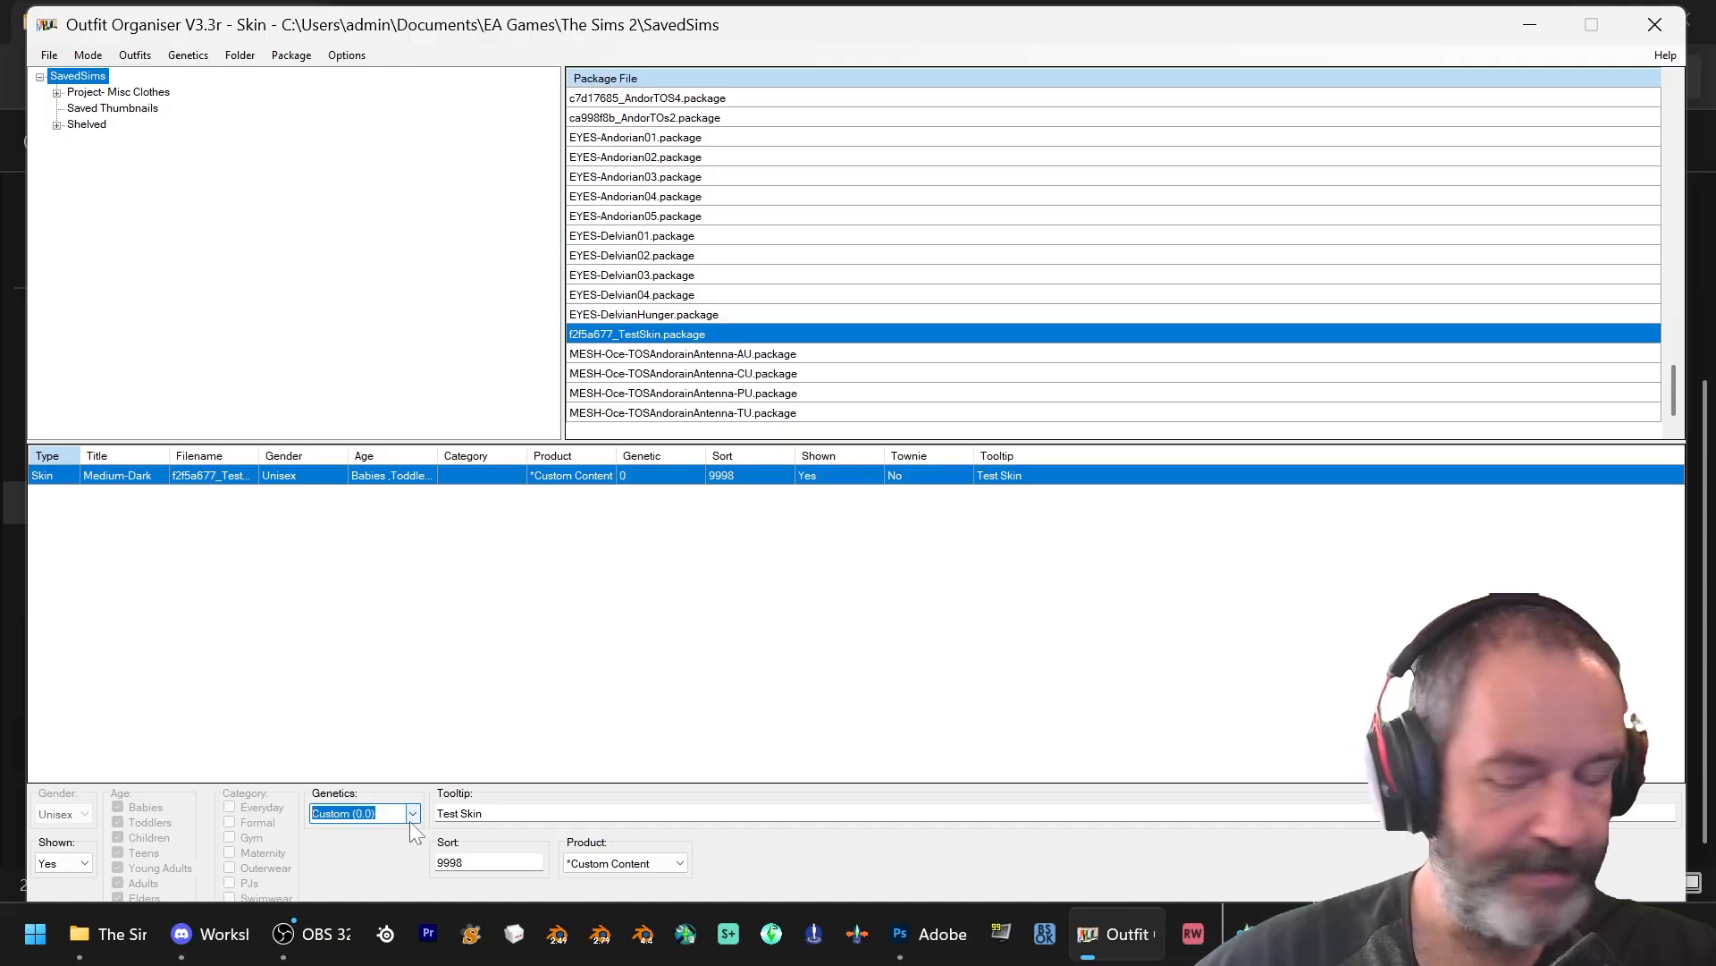
pyautogui.write('0.8')
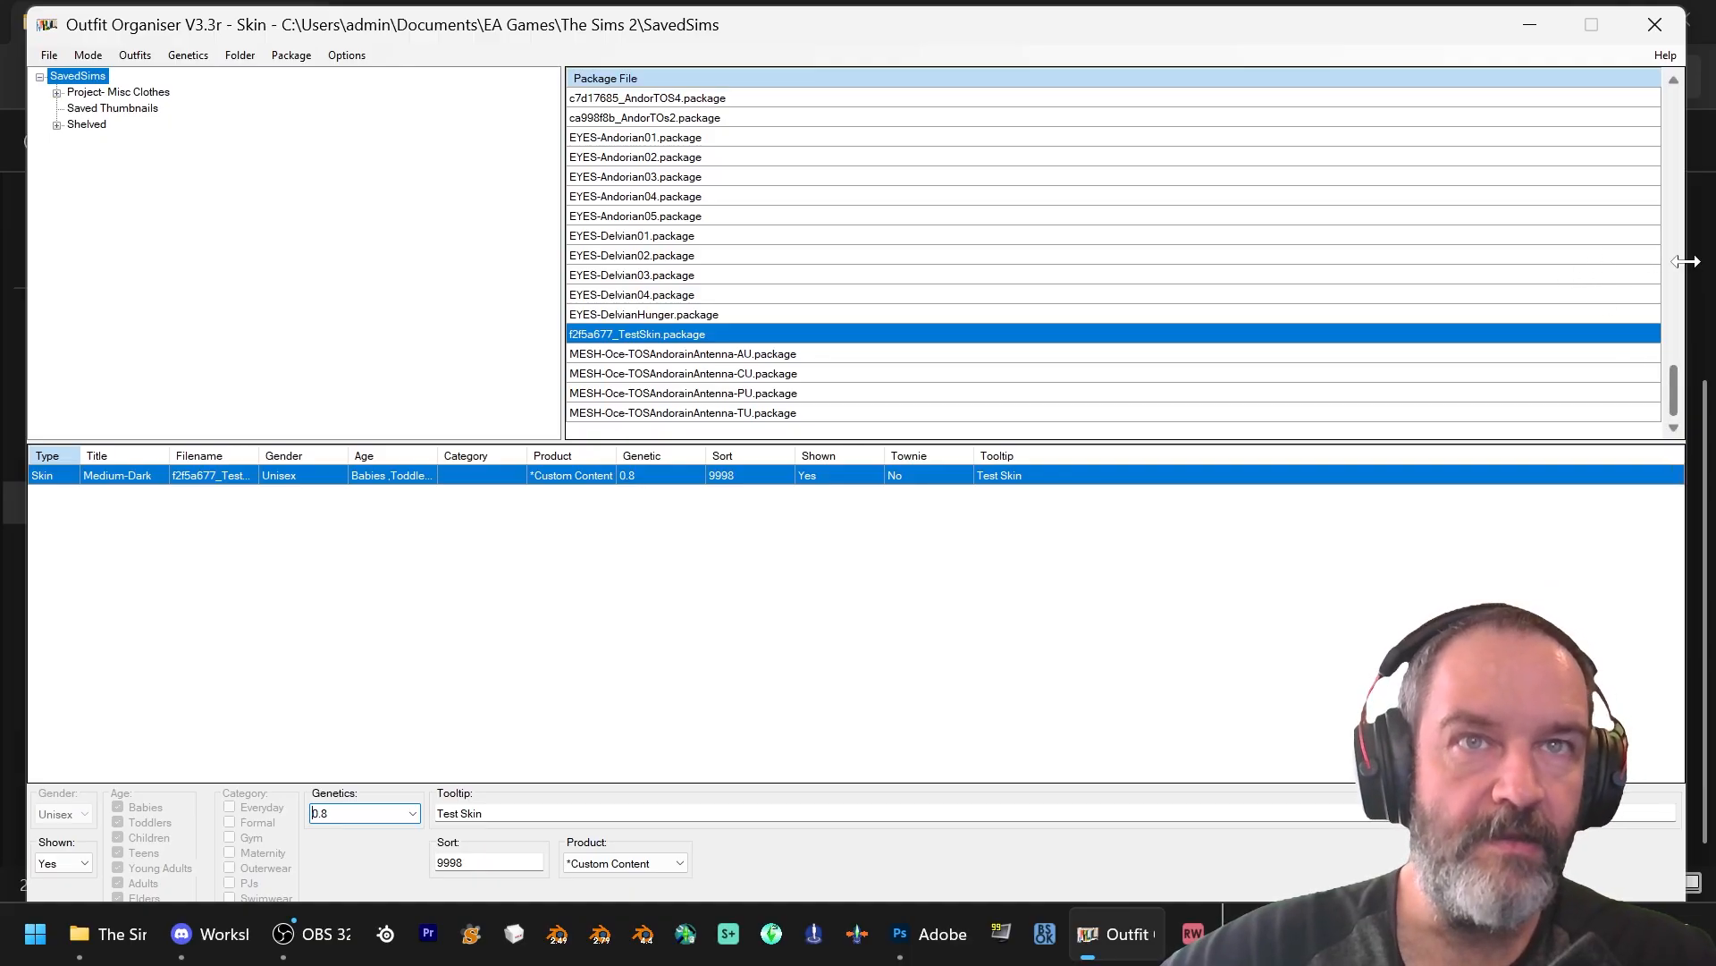
pyautogui.scroll(6, 1686, 268)
pyautogui.scroll(11, 1109, 253)
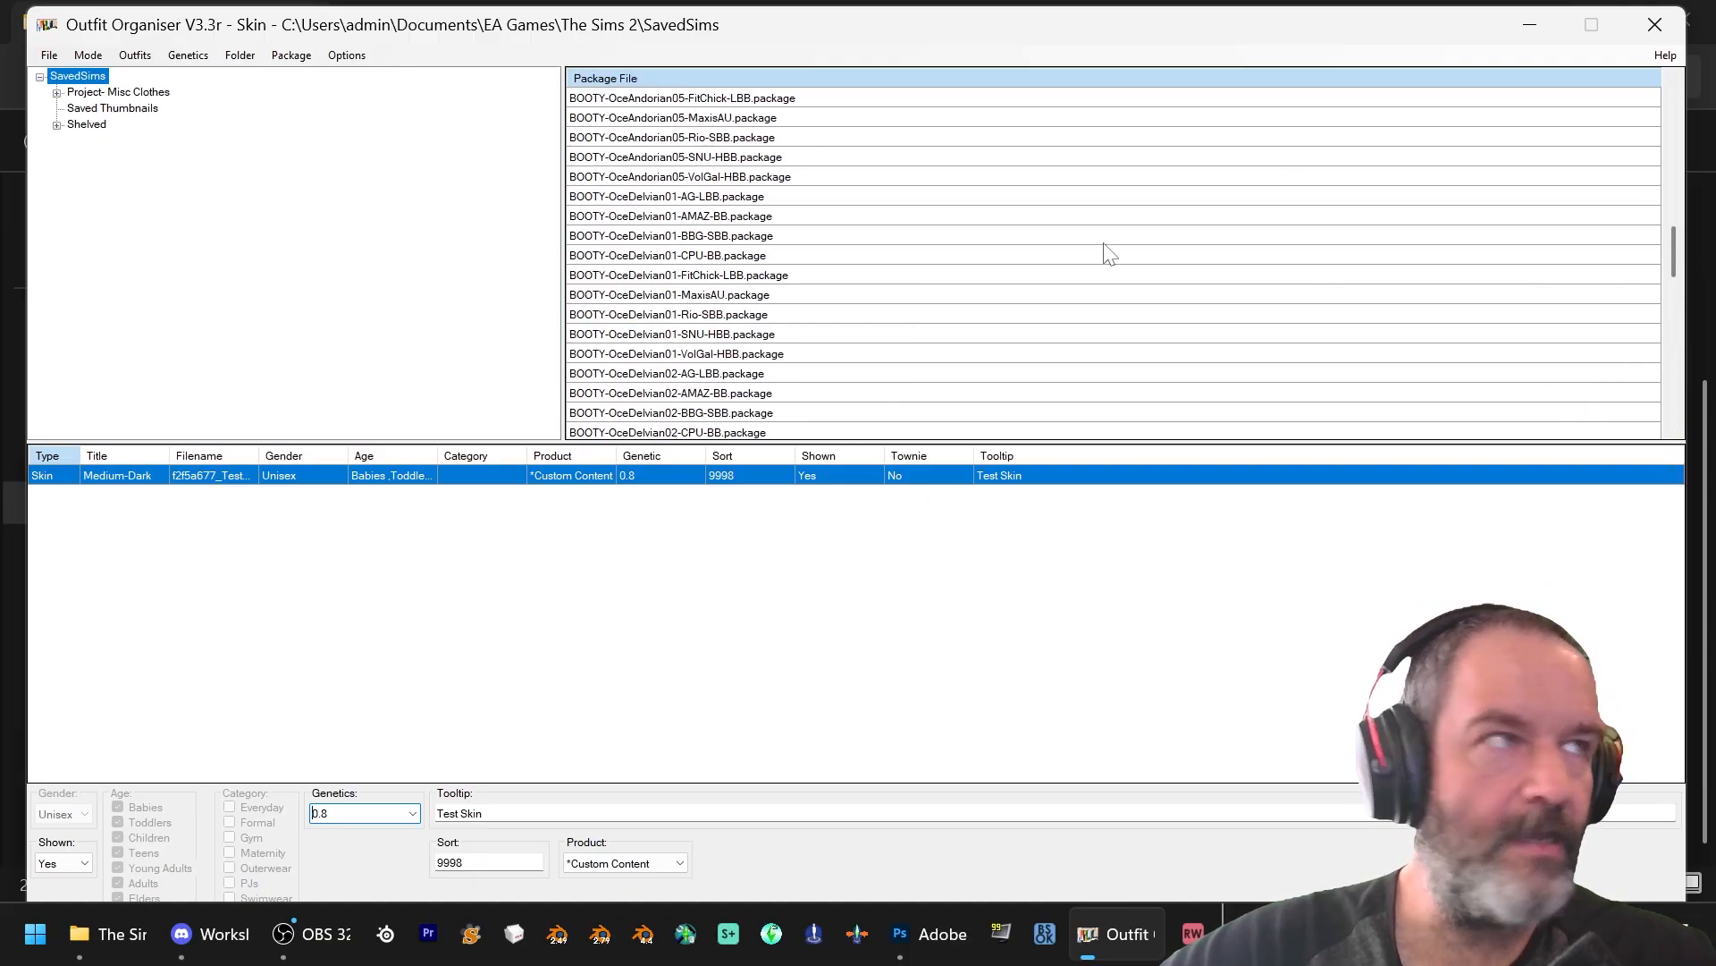
pyautogui.click(49, 55)
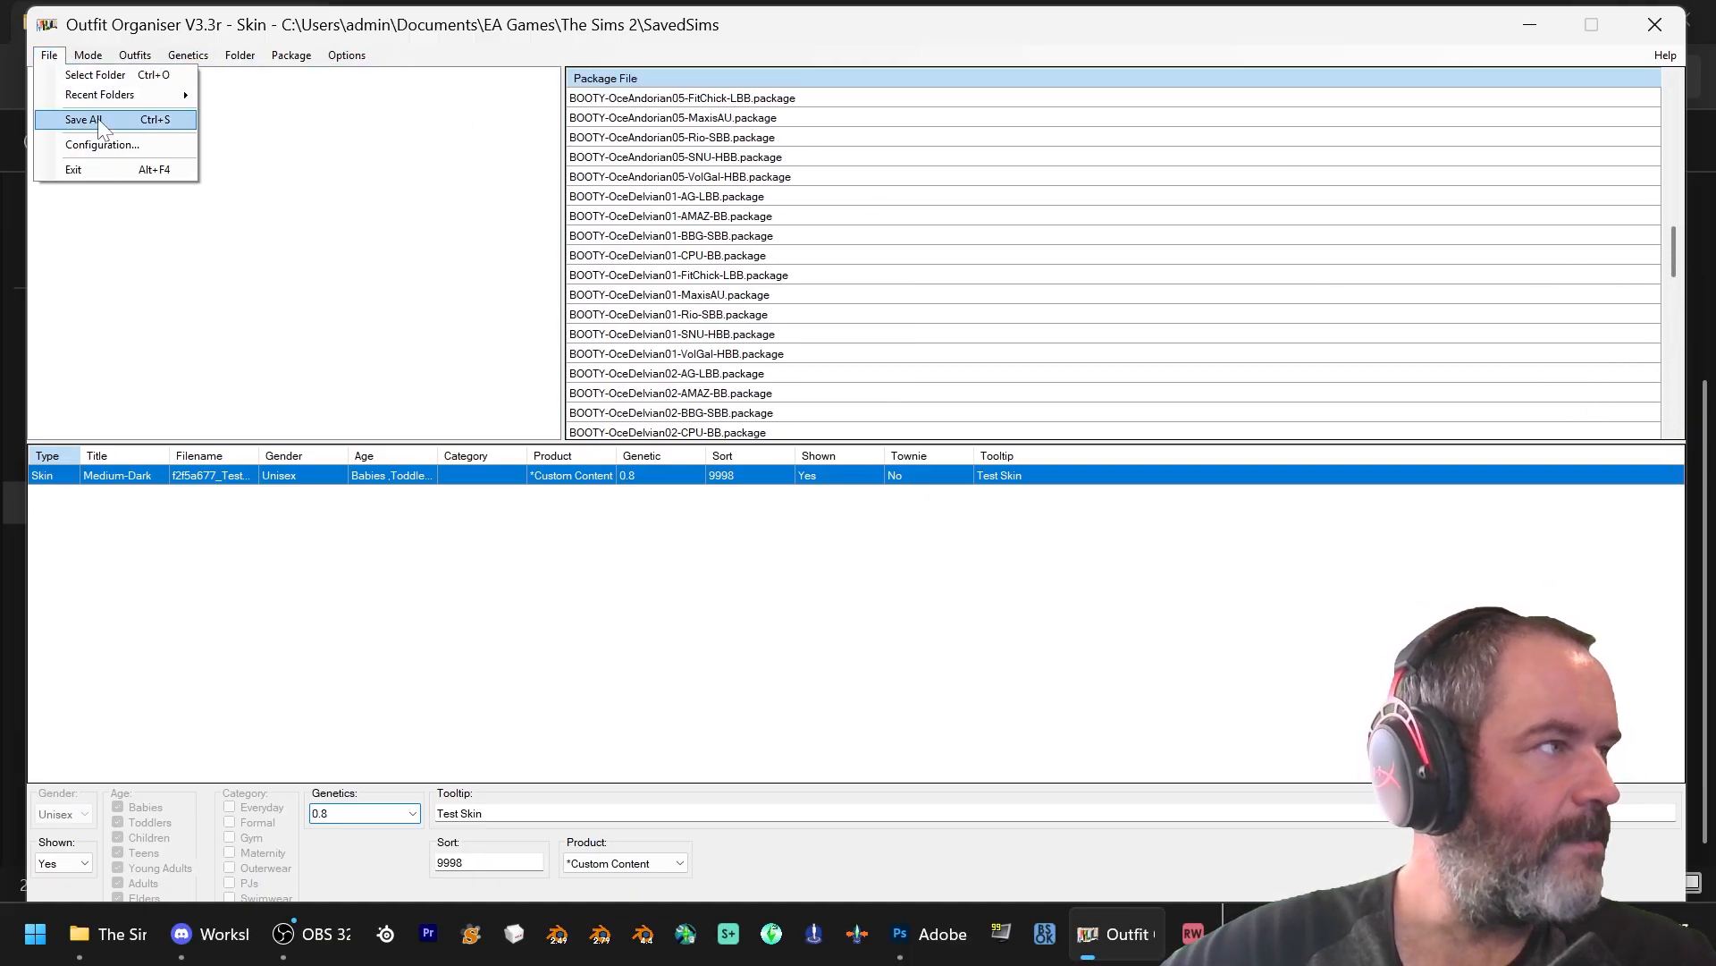
pyautogui.click(83, 120)
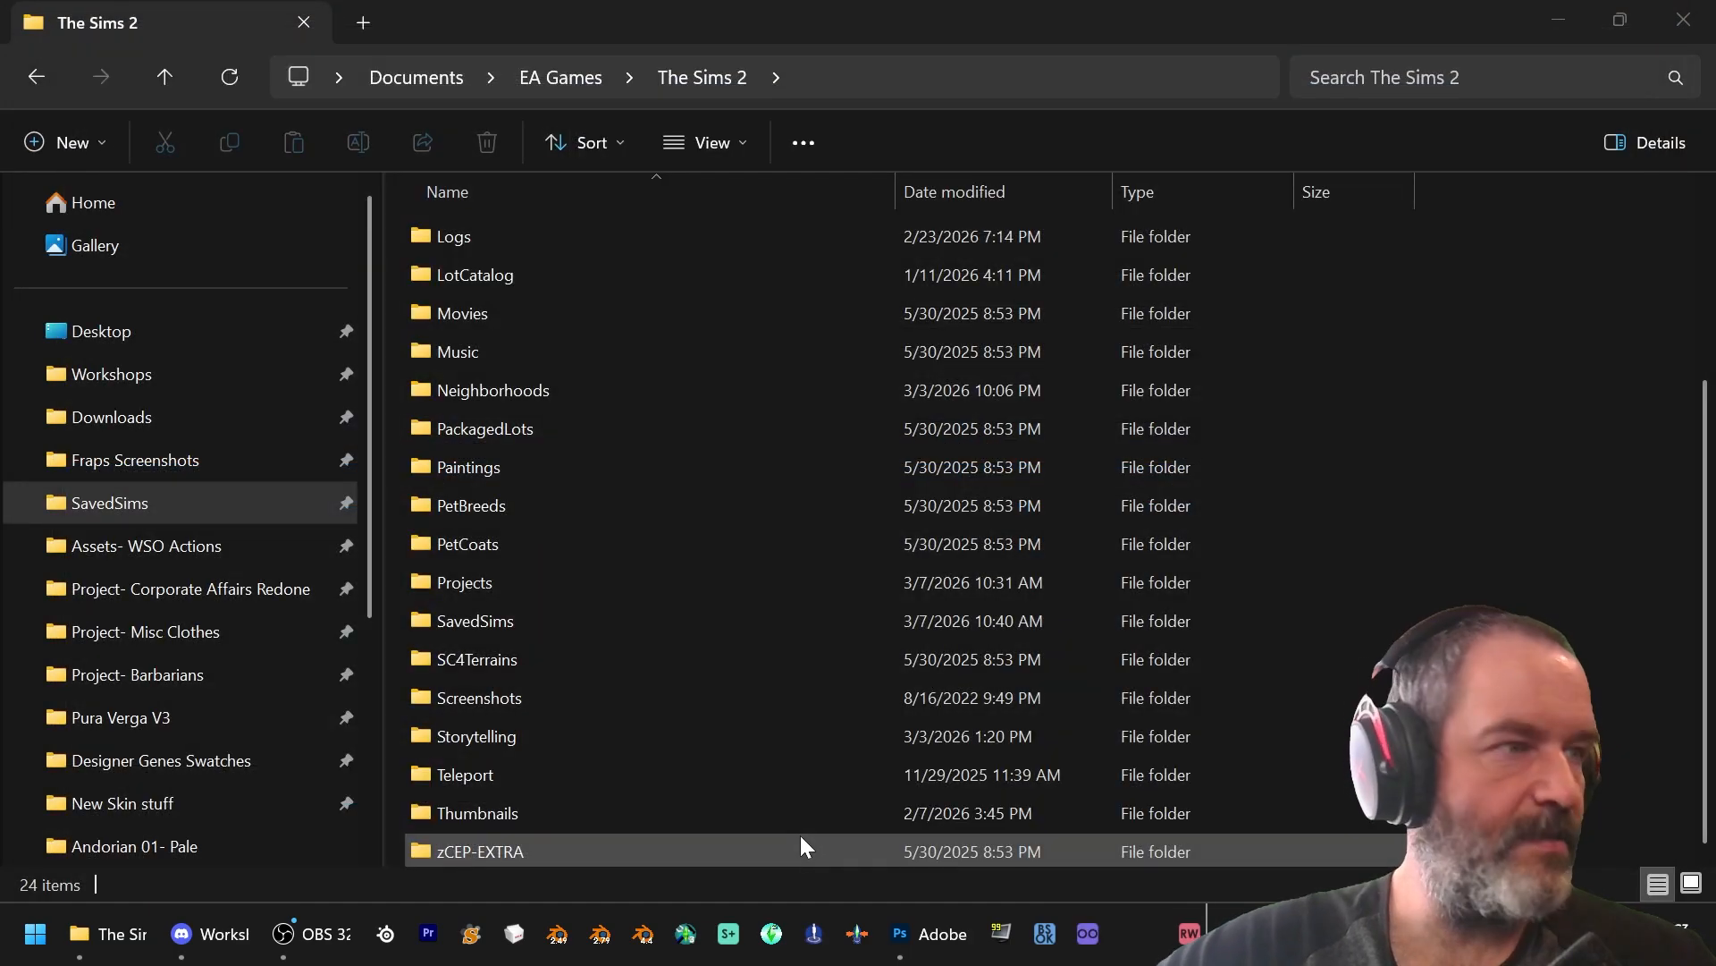
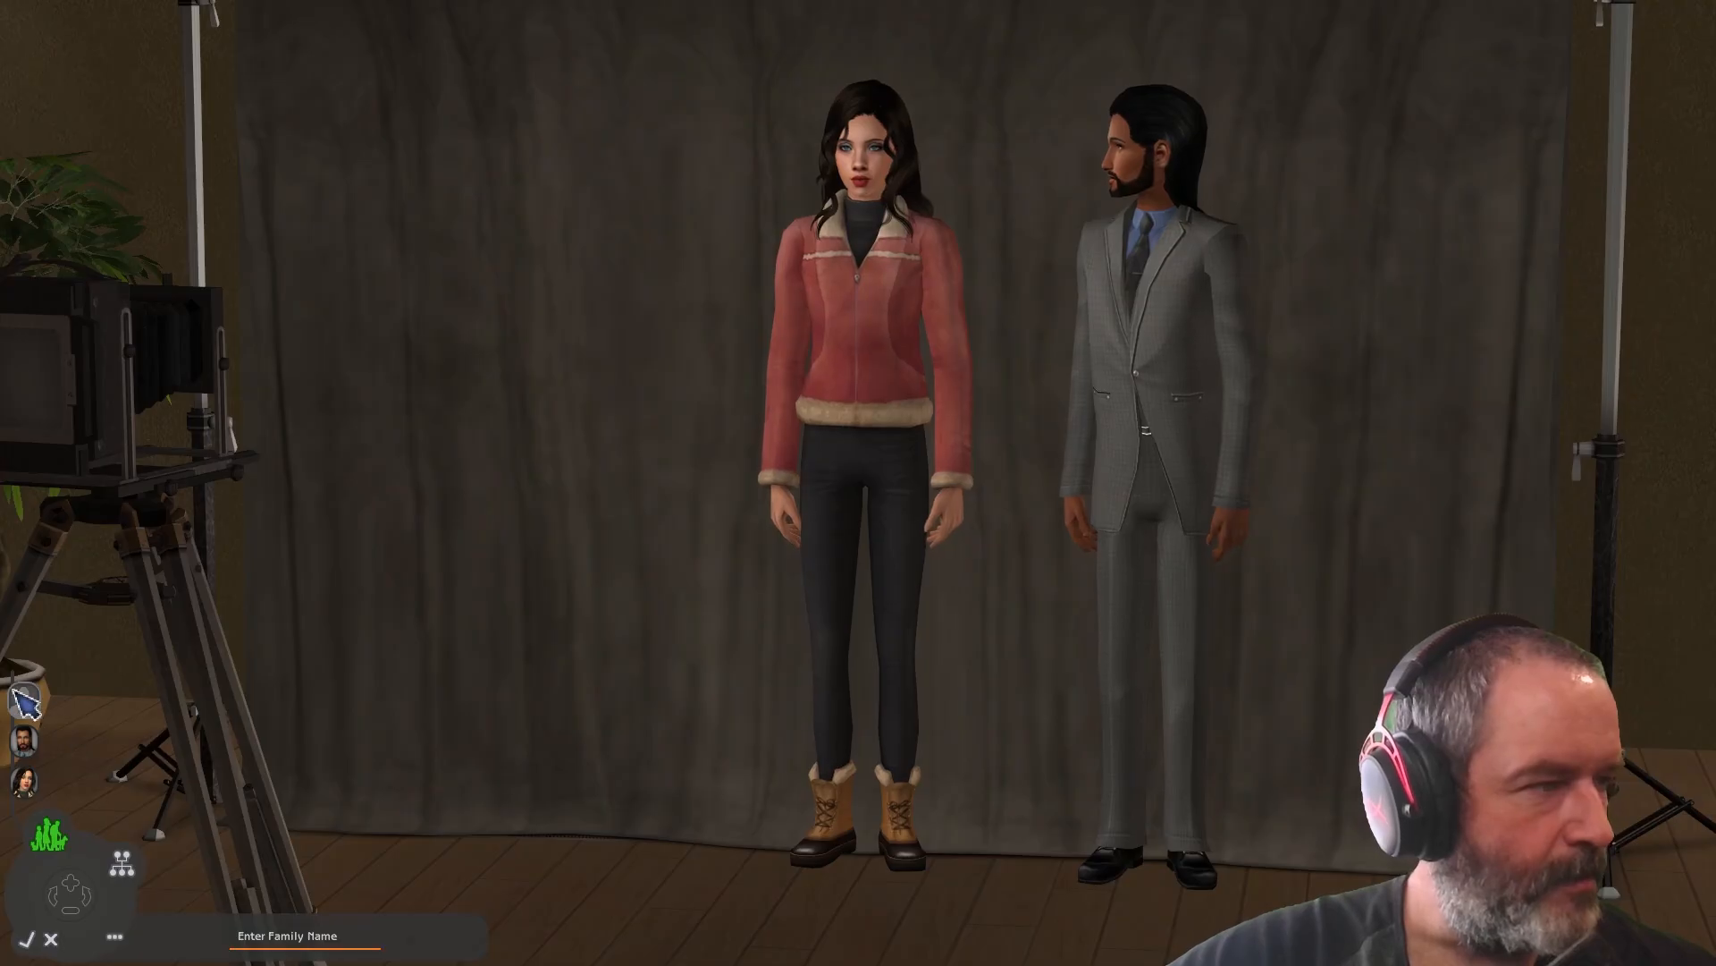
# Step: In The Sims 2, repeatedly generate a new child of the two parents to compare how their skin tones blend
pyautogui.moveTo(24, 699)
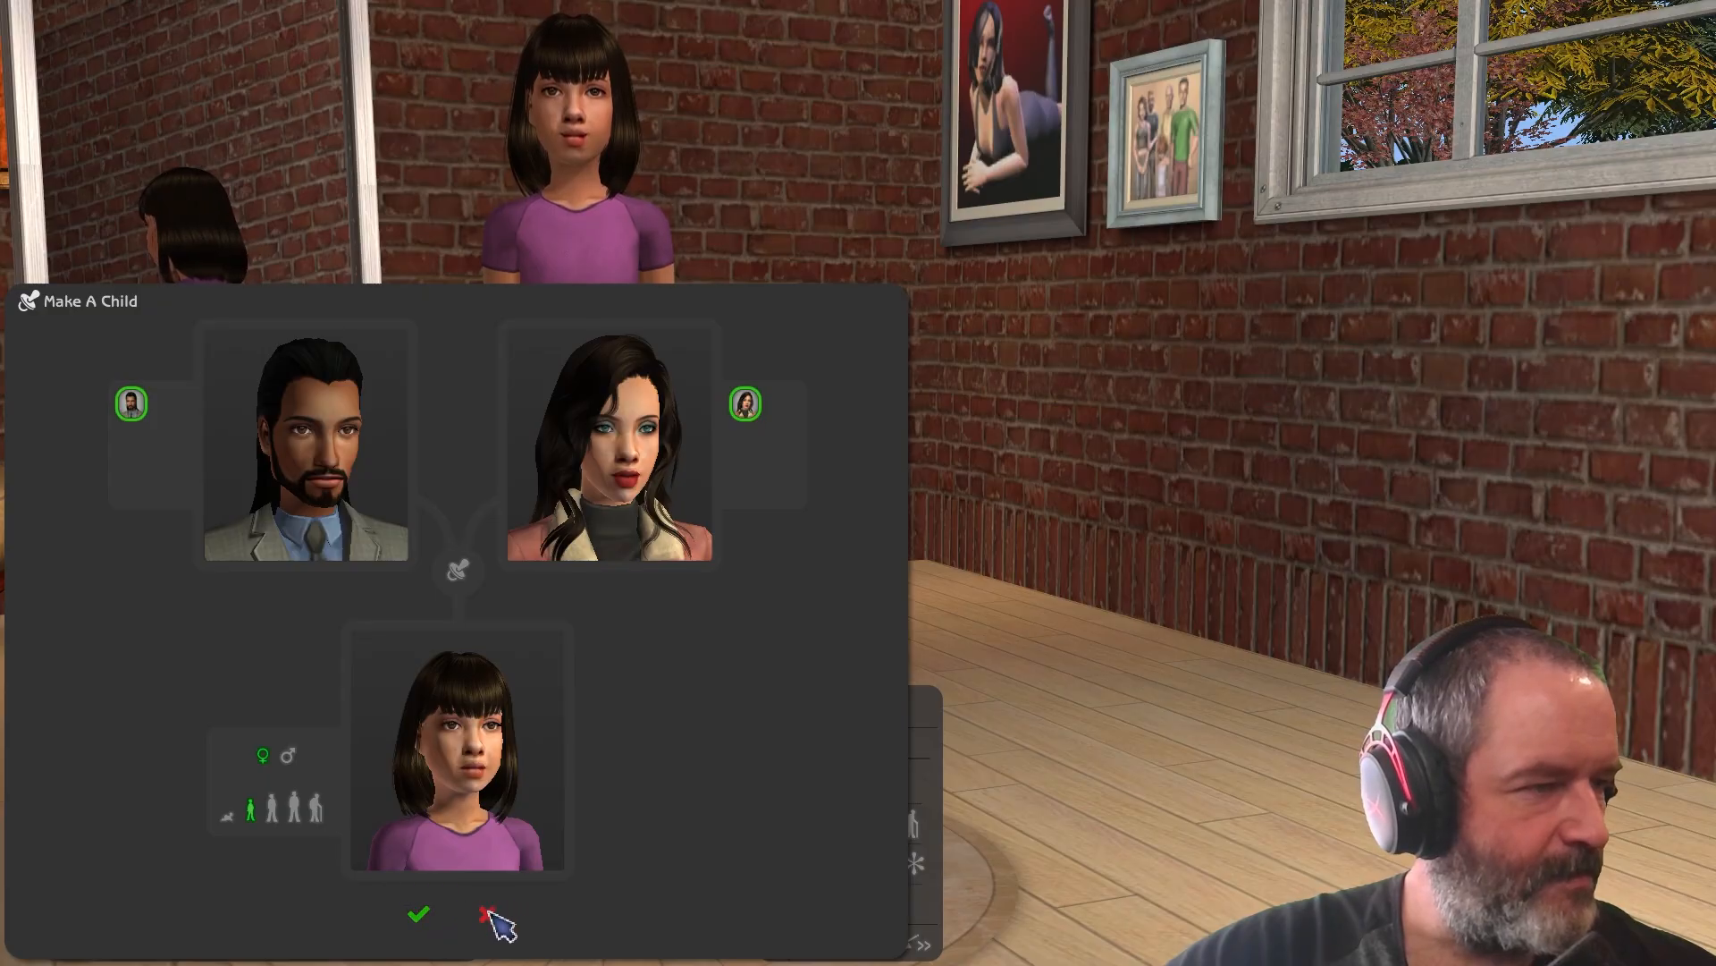
pyautogui.click(458, 572)
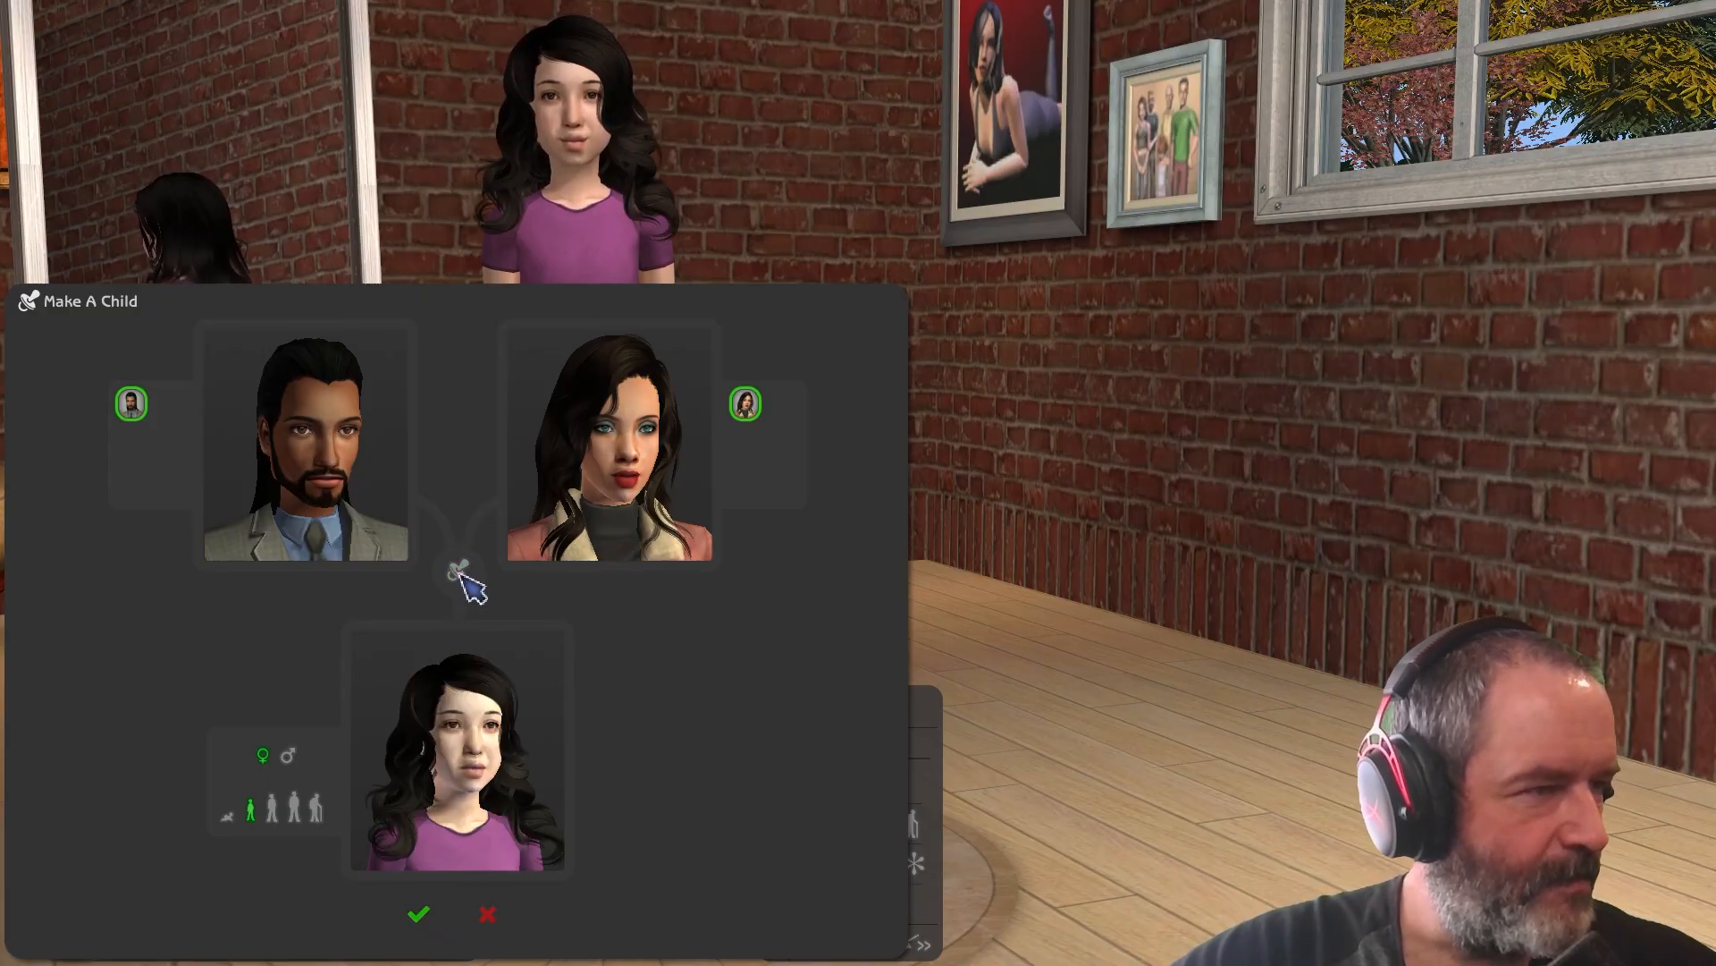
pyautogui.click(460, 573)
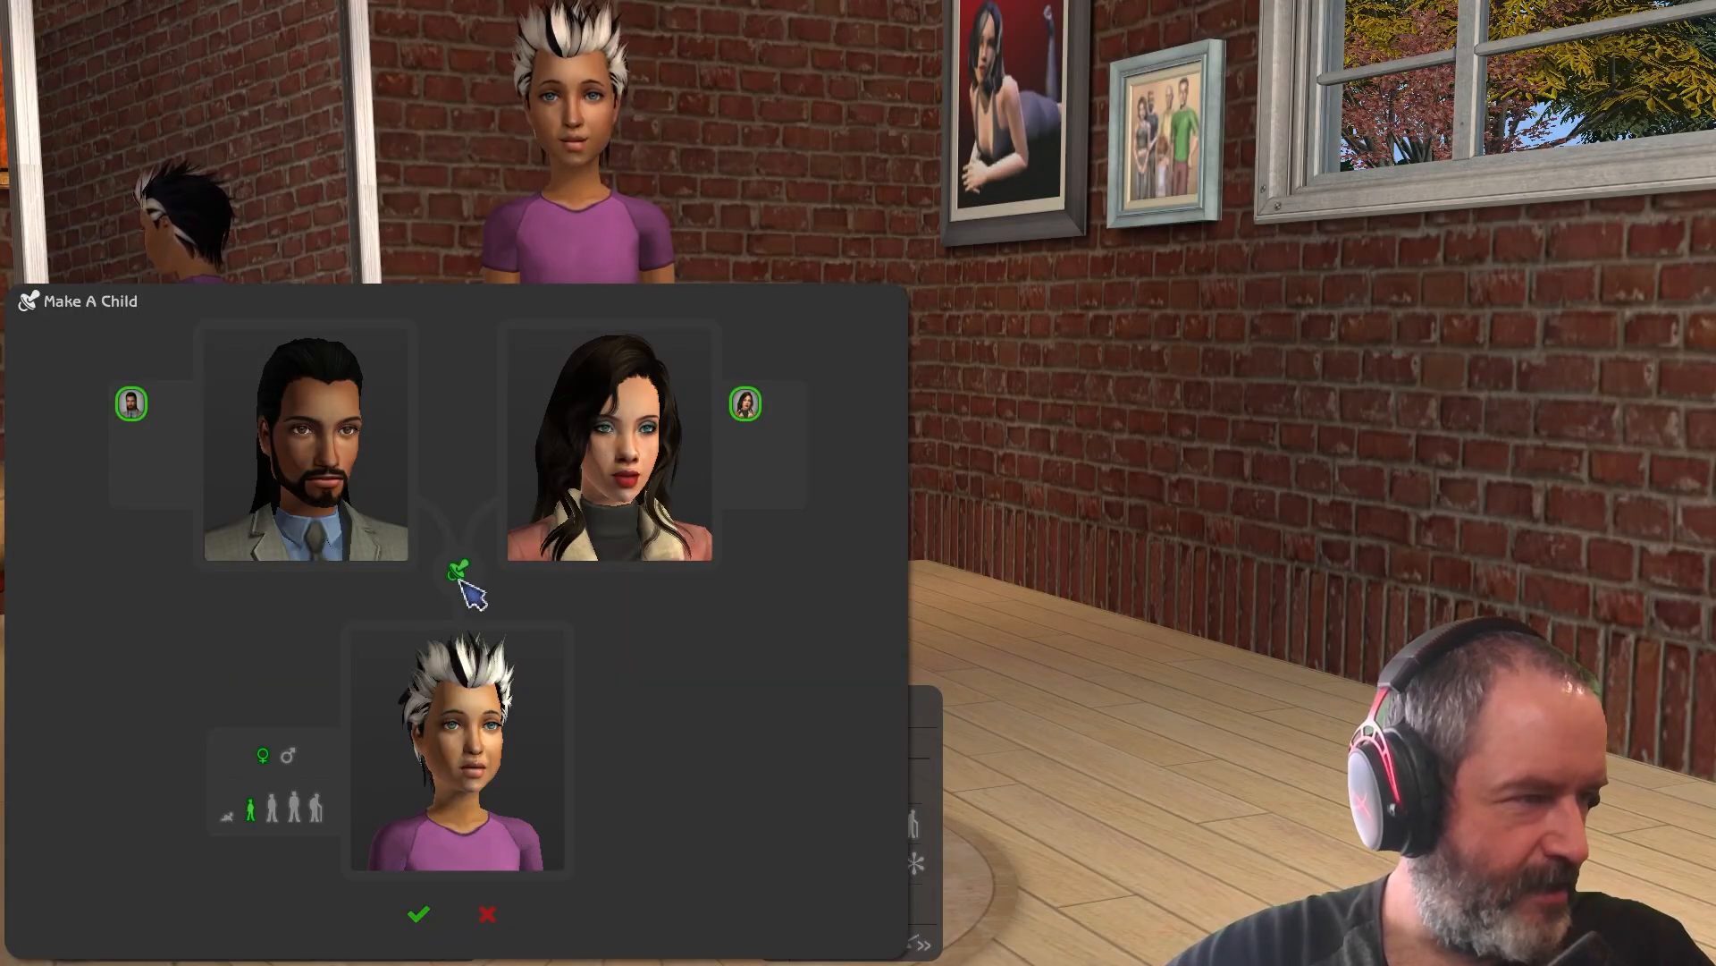
pyautogui.click(460, 573)
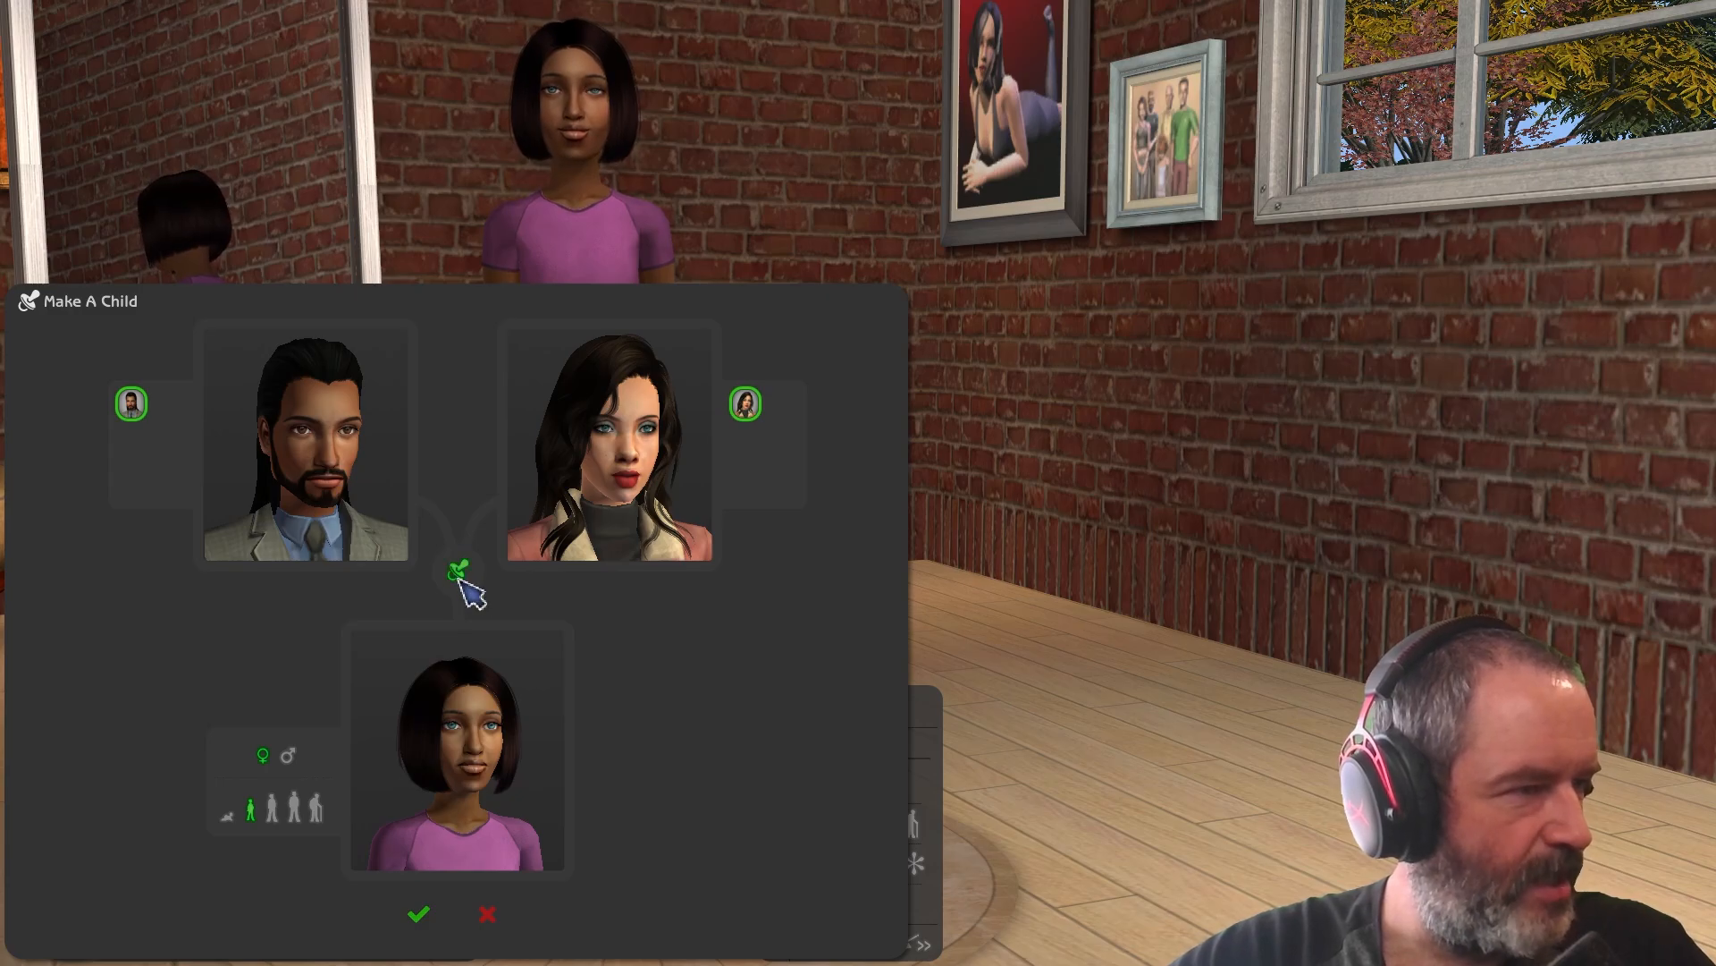
pyautogui.click(460, 573)
pyautogui.click(459, 573)
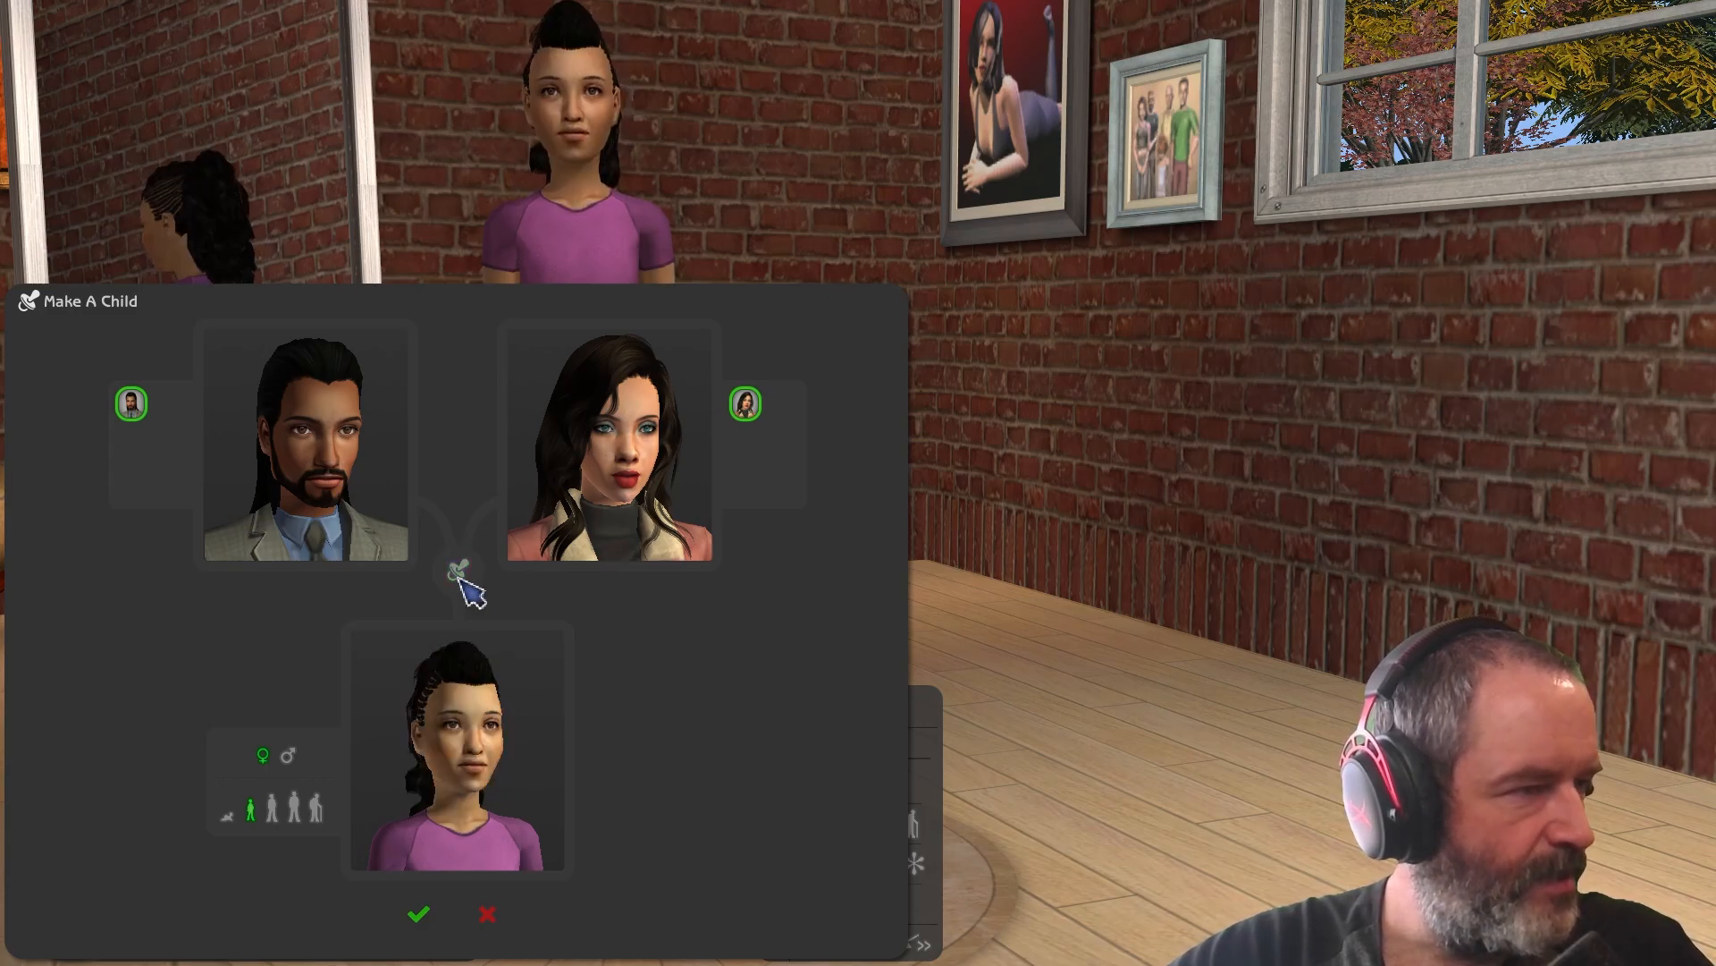
pyautogui.click(460, 573)
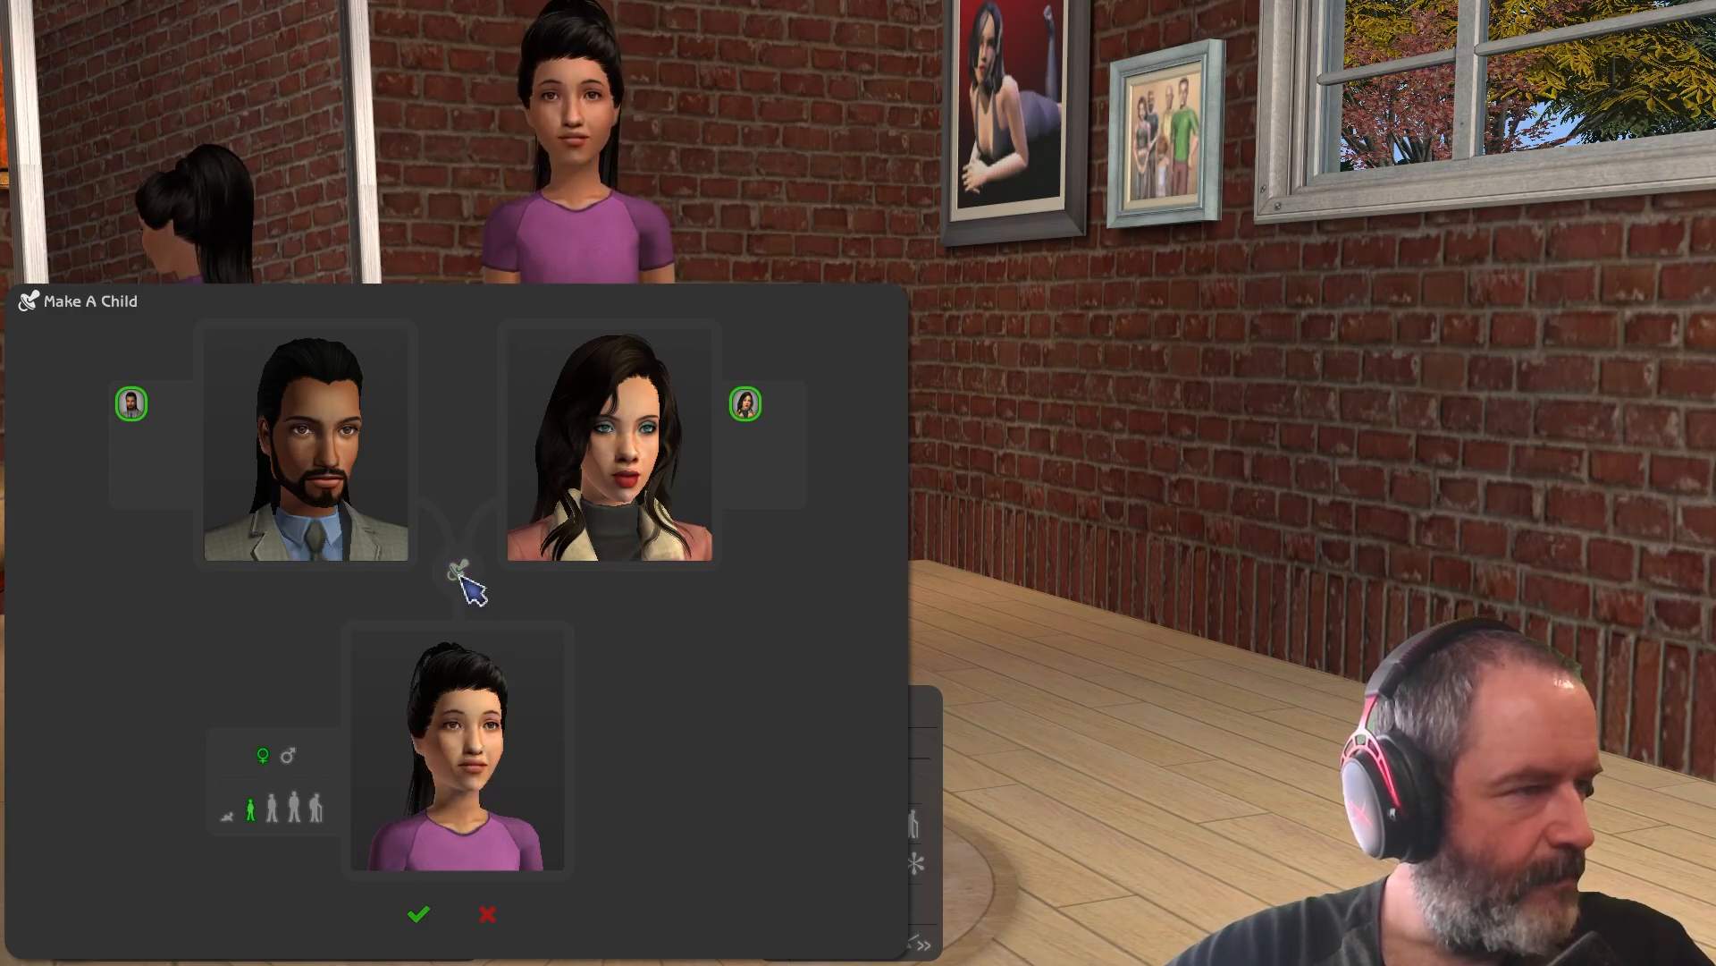
pyautogui.click(460, 573)
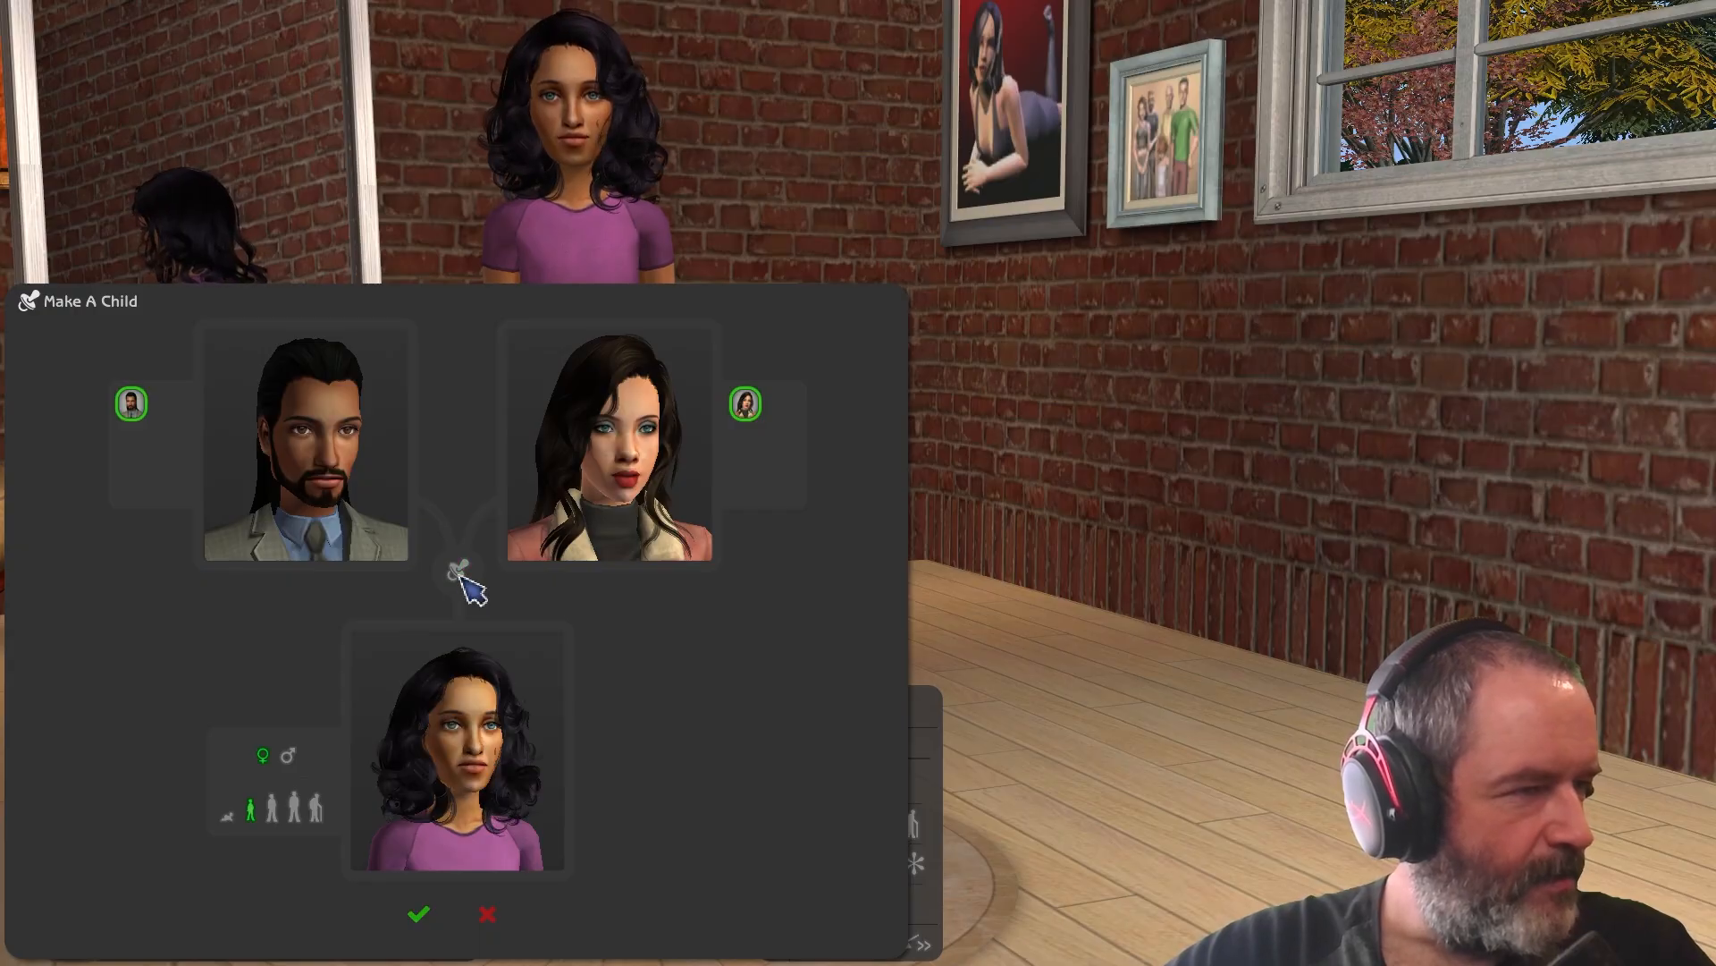
pyautogui.click(459, 573)
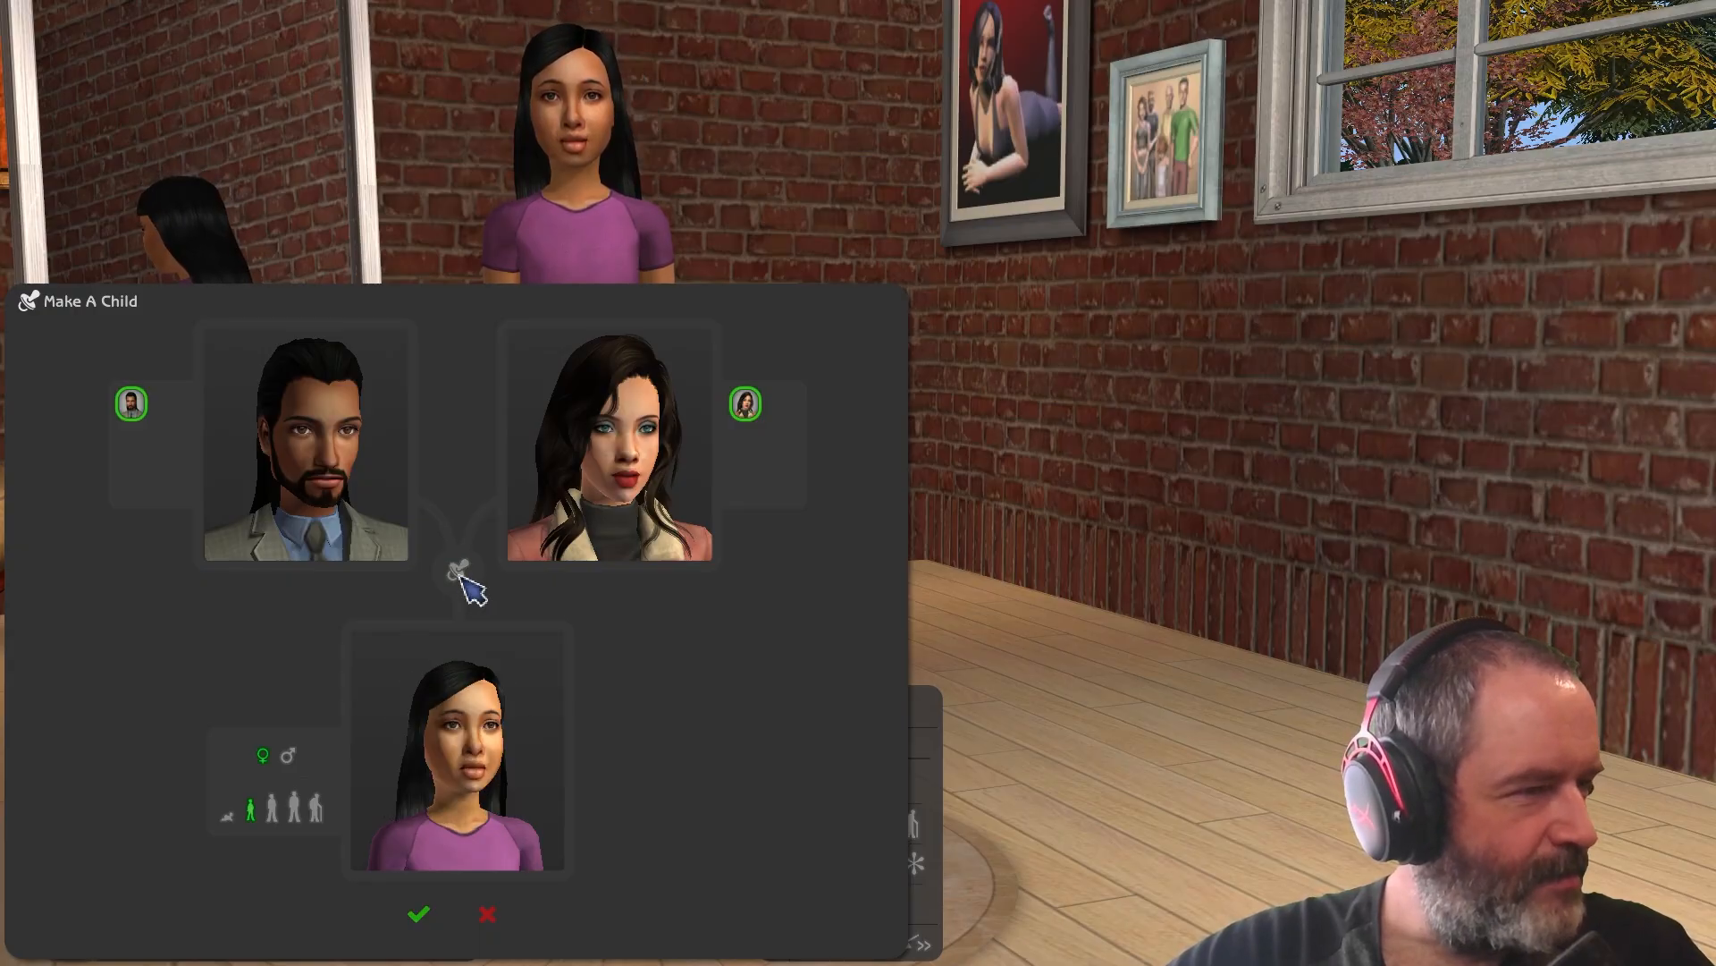
pyautogui.click(460, 573)
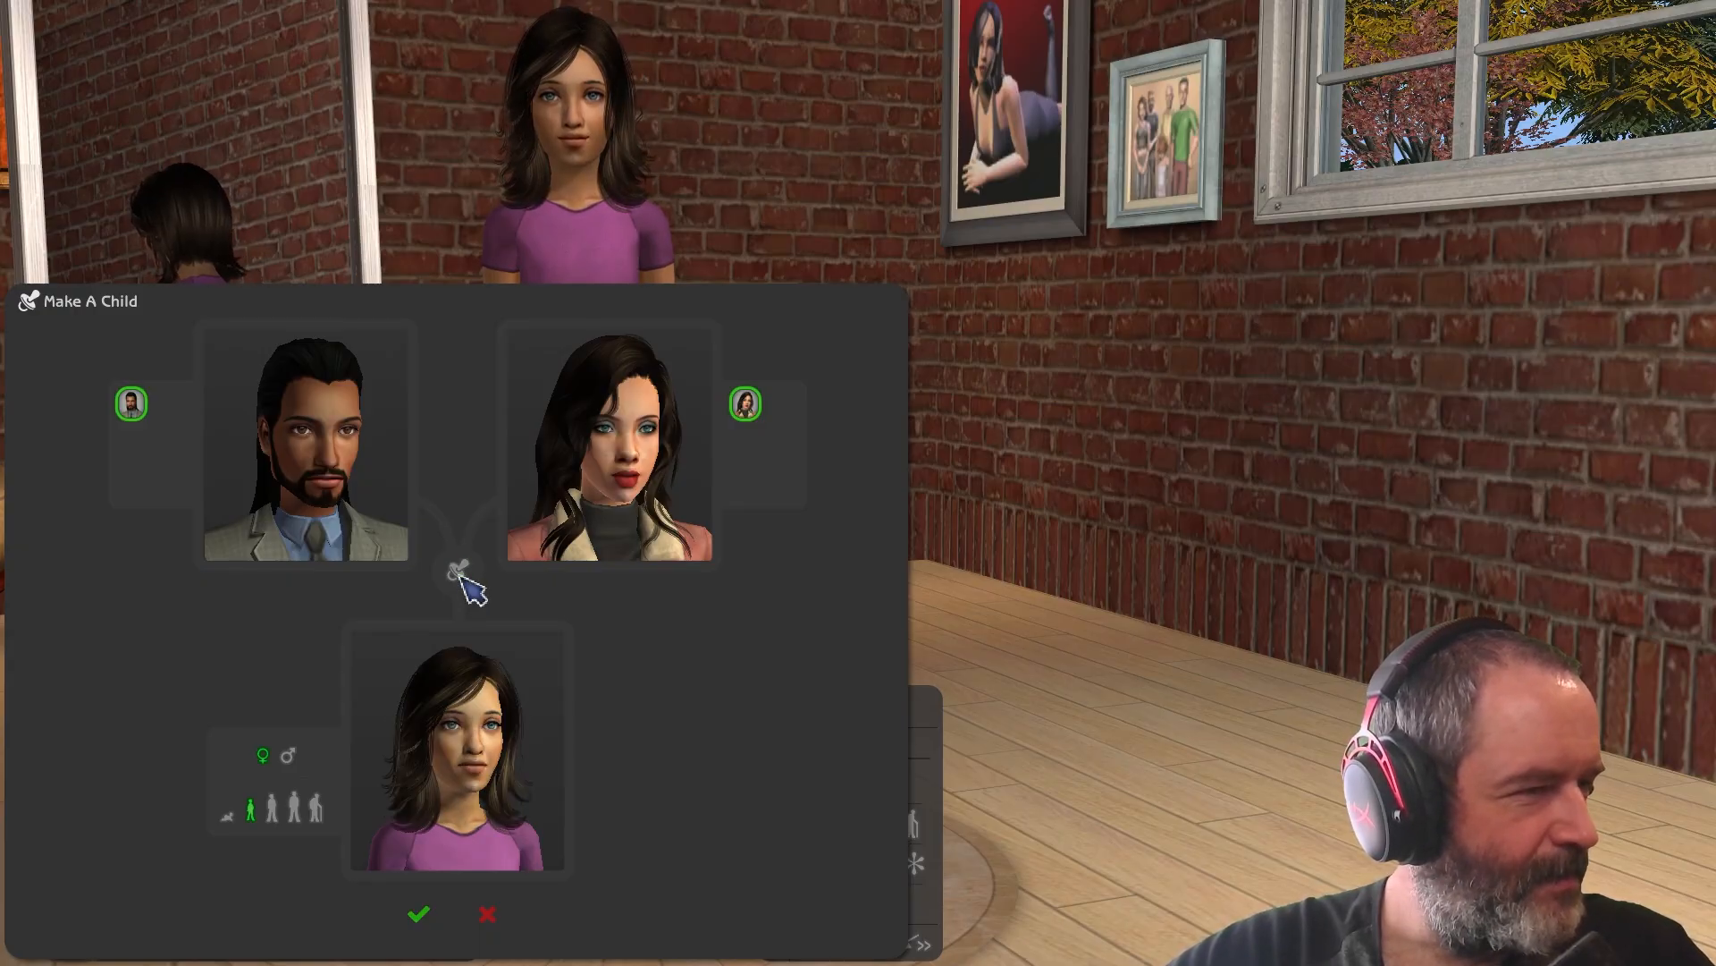
pyautogui.click(462, 575)
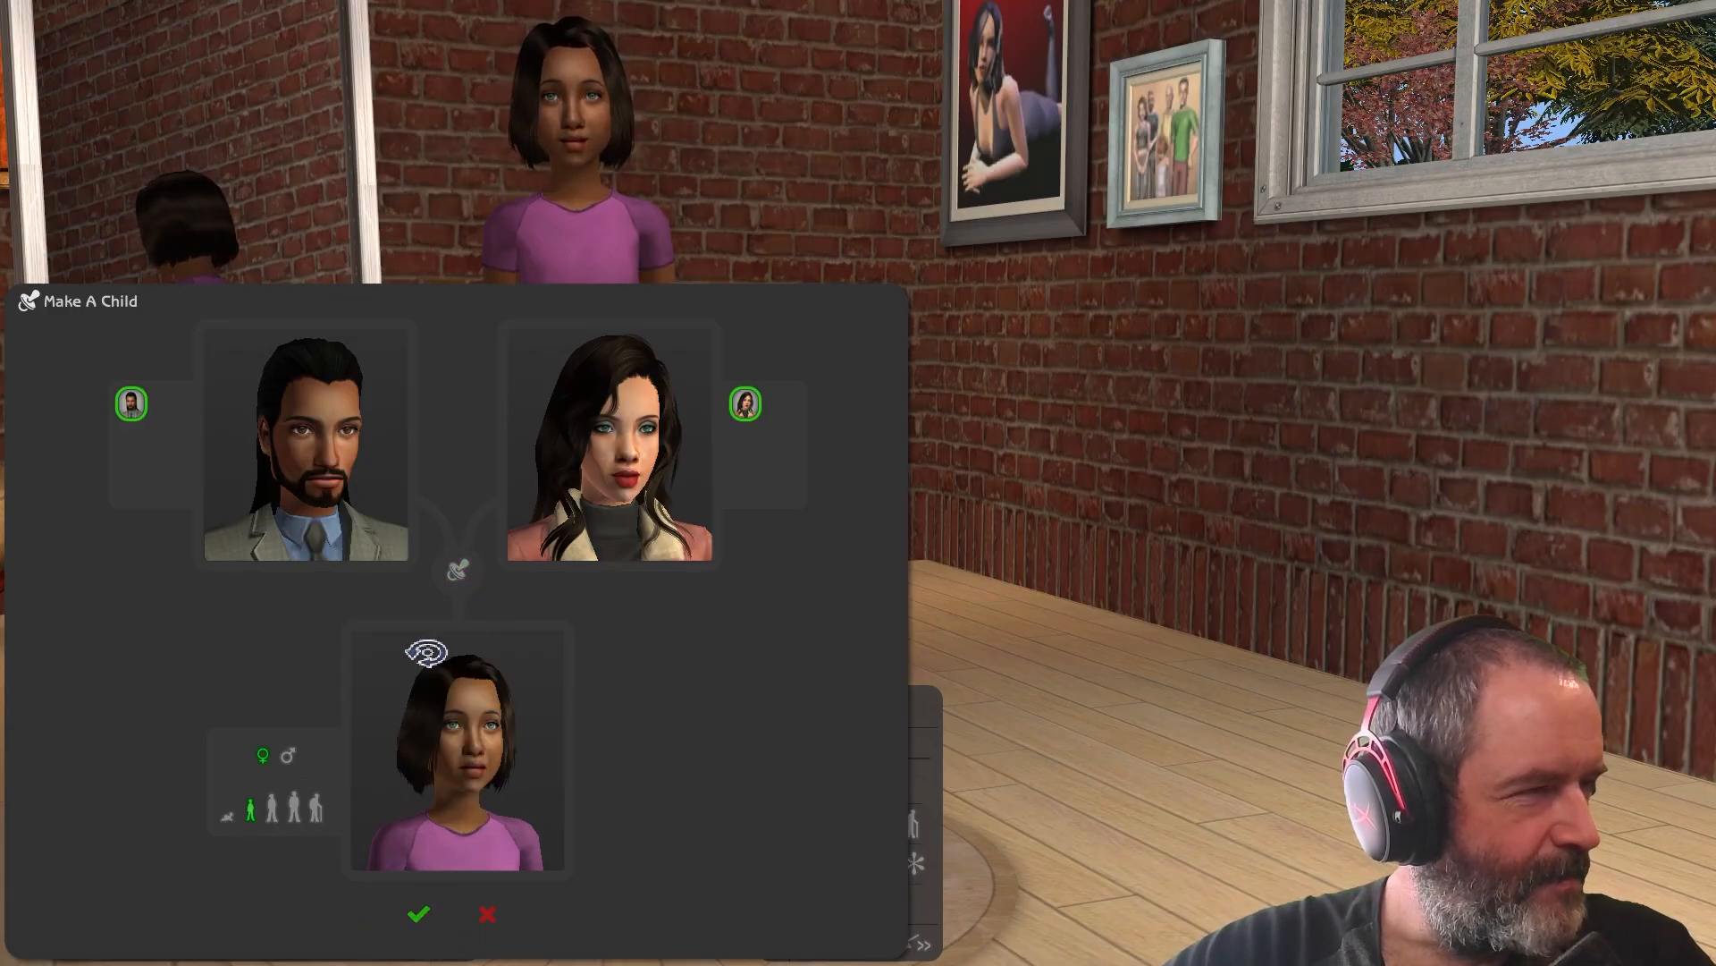
pyautogui.click(465, 592)
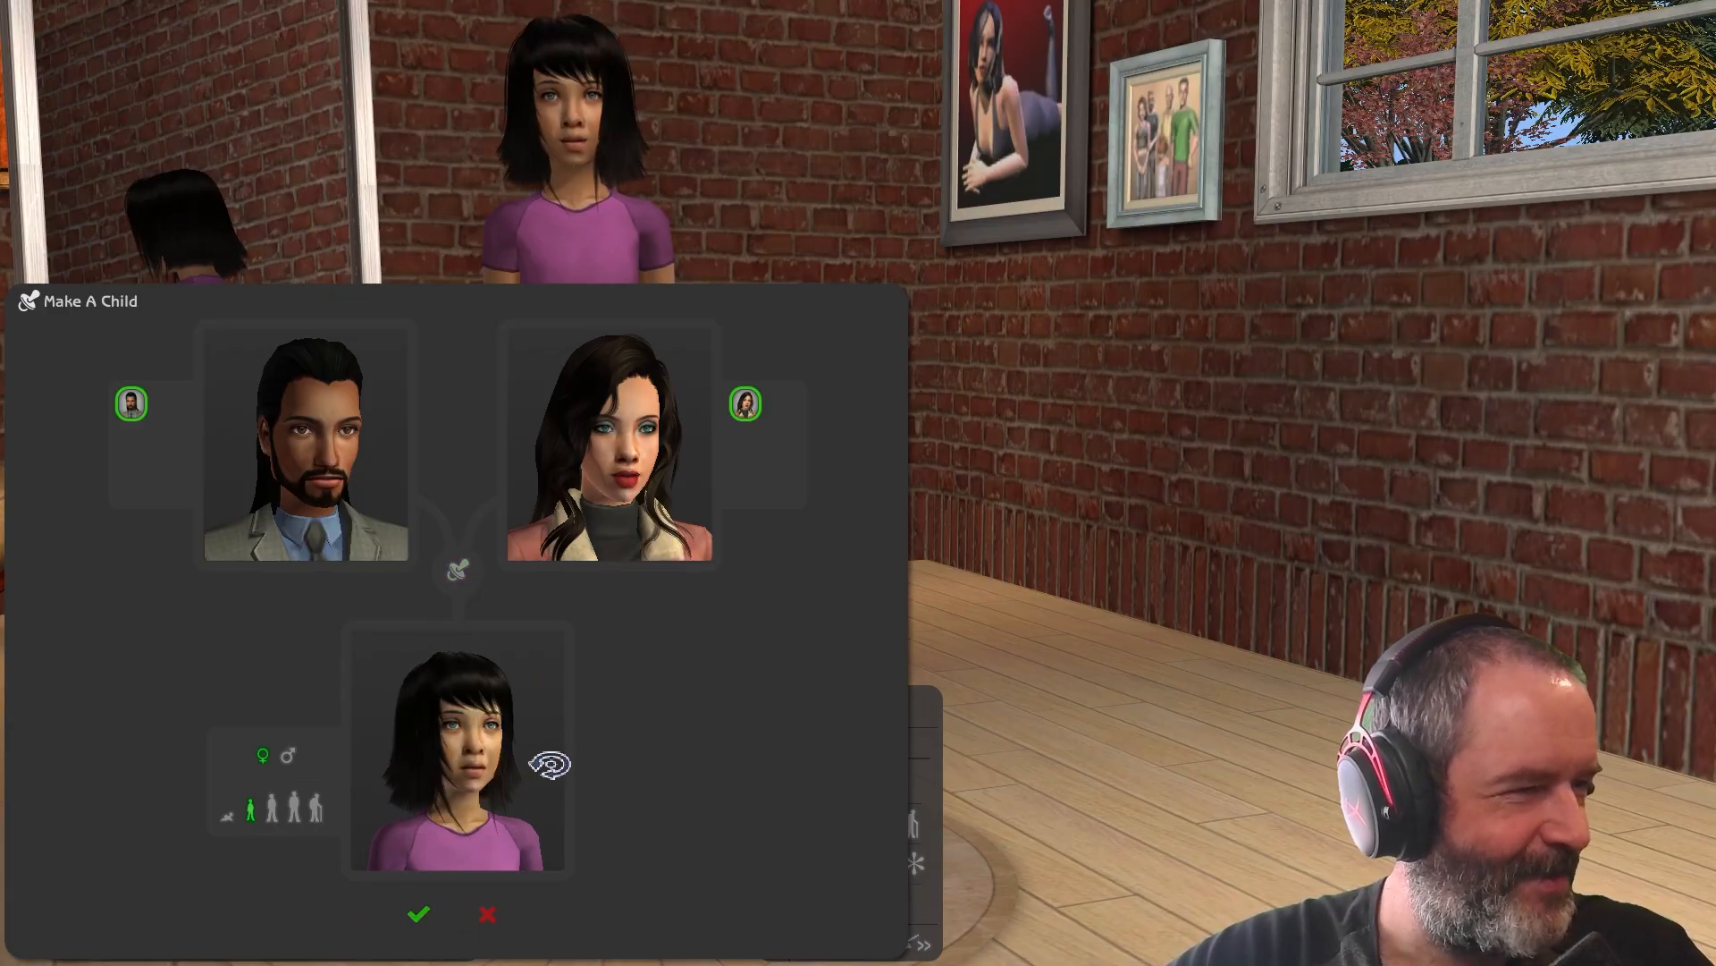
pyautogui.click(469, 583)
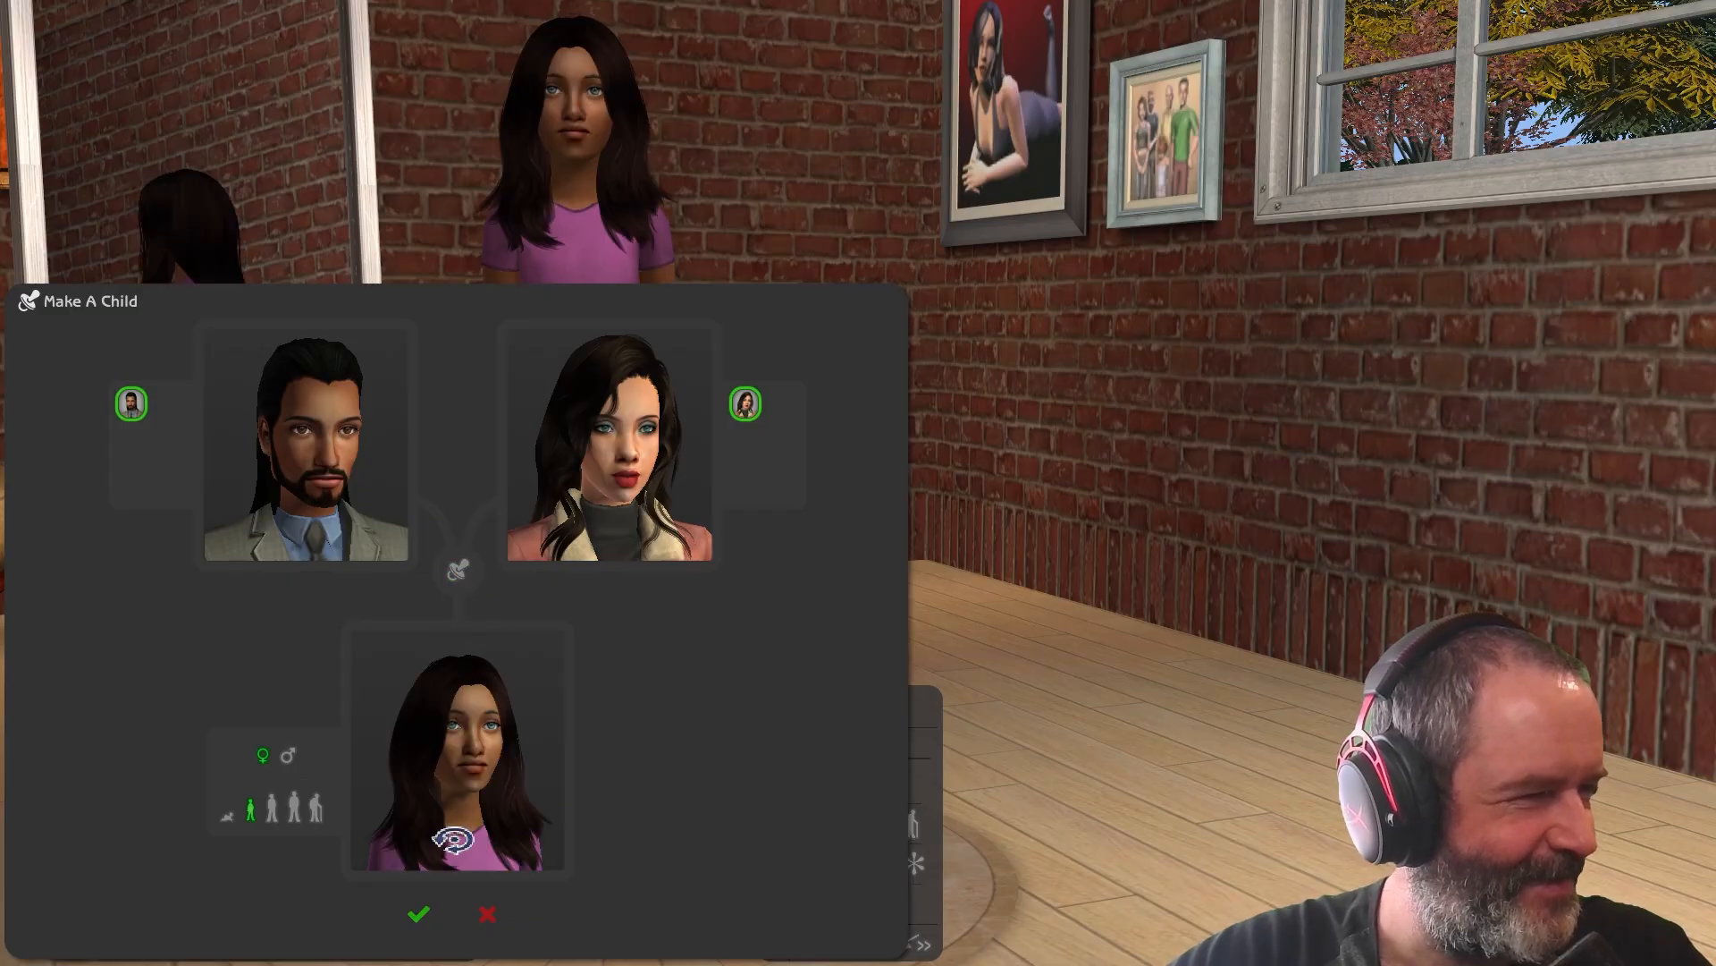
# Step: Accept the generated child and browse several pages of the custom skins available for her
pyautogui.click(420, 916)
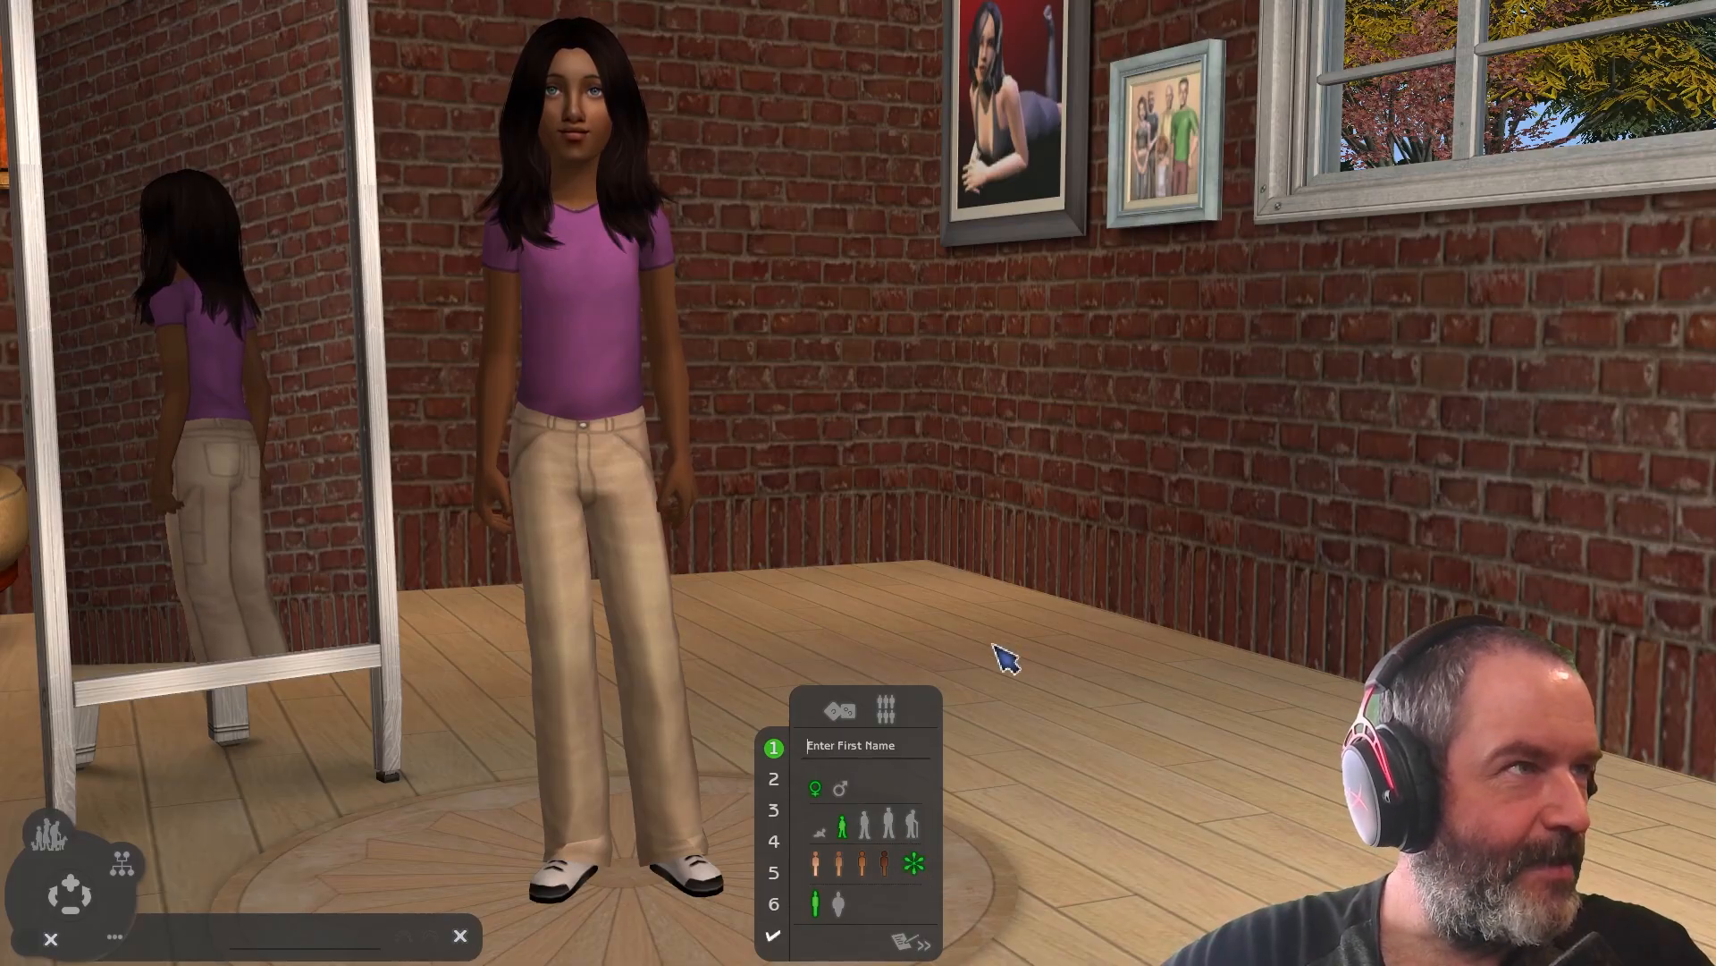
pyautogui.click(915, 864)
pyautogui.click(1471, 618)
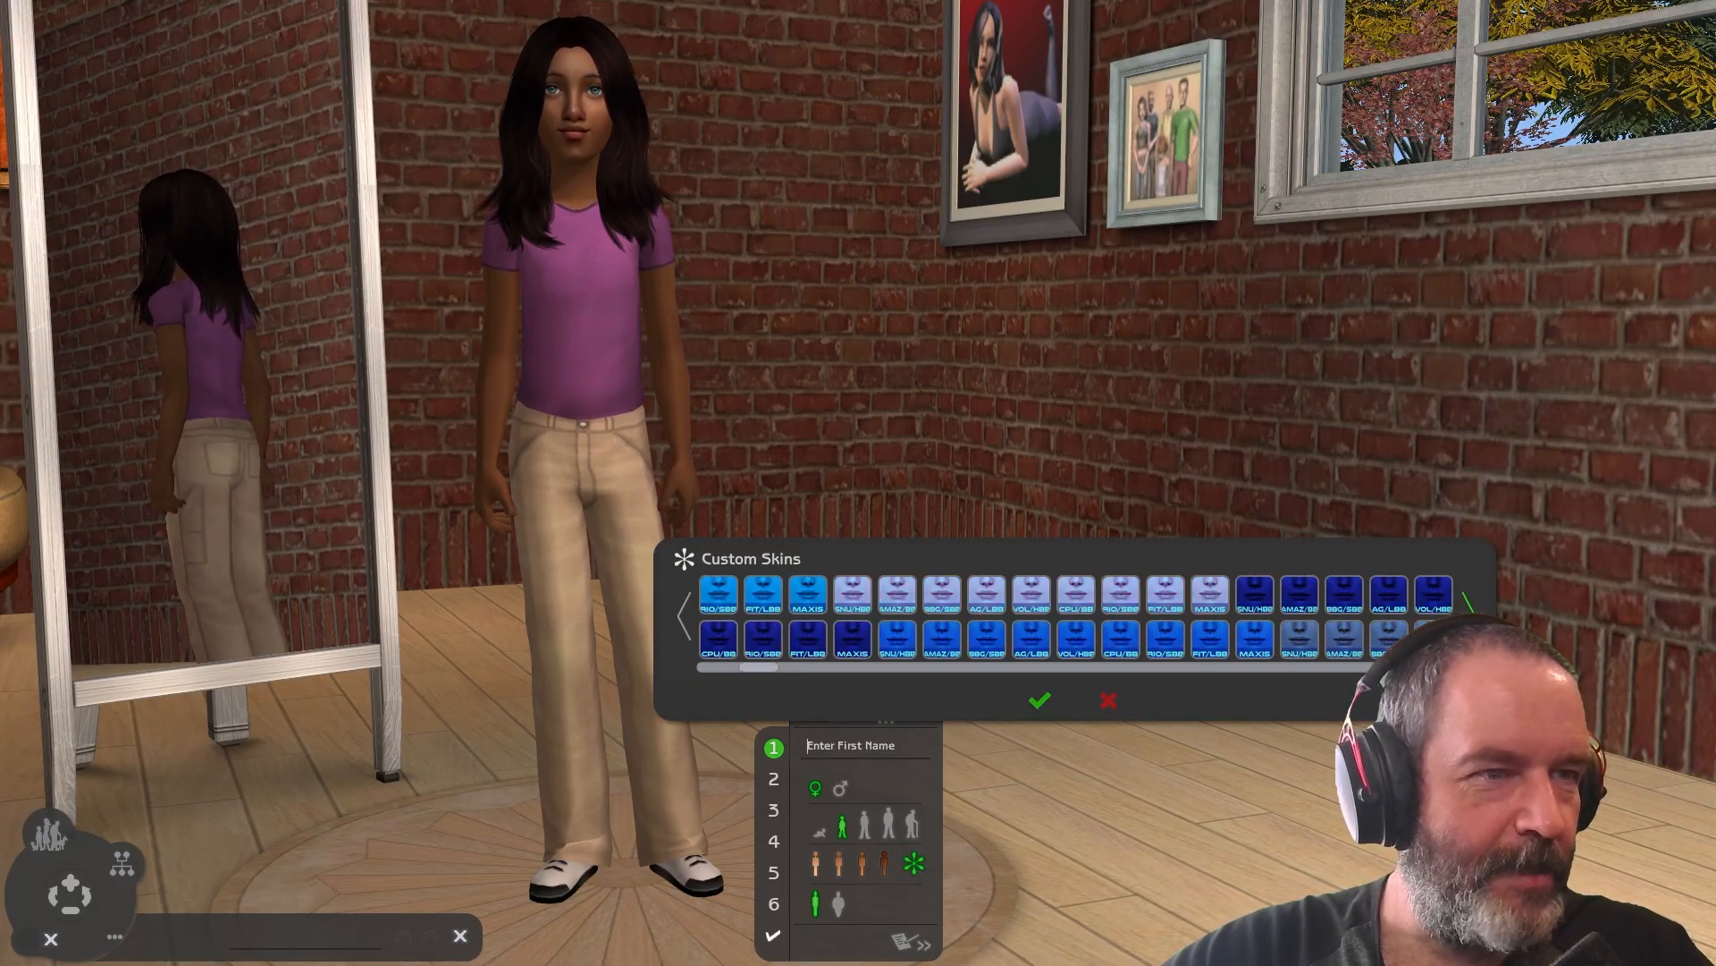
pyautogui.click(1471, 619)
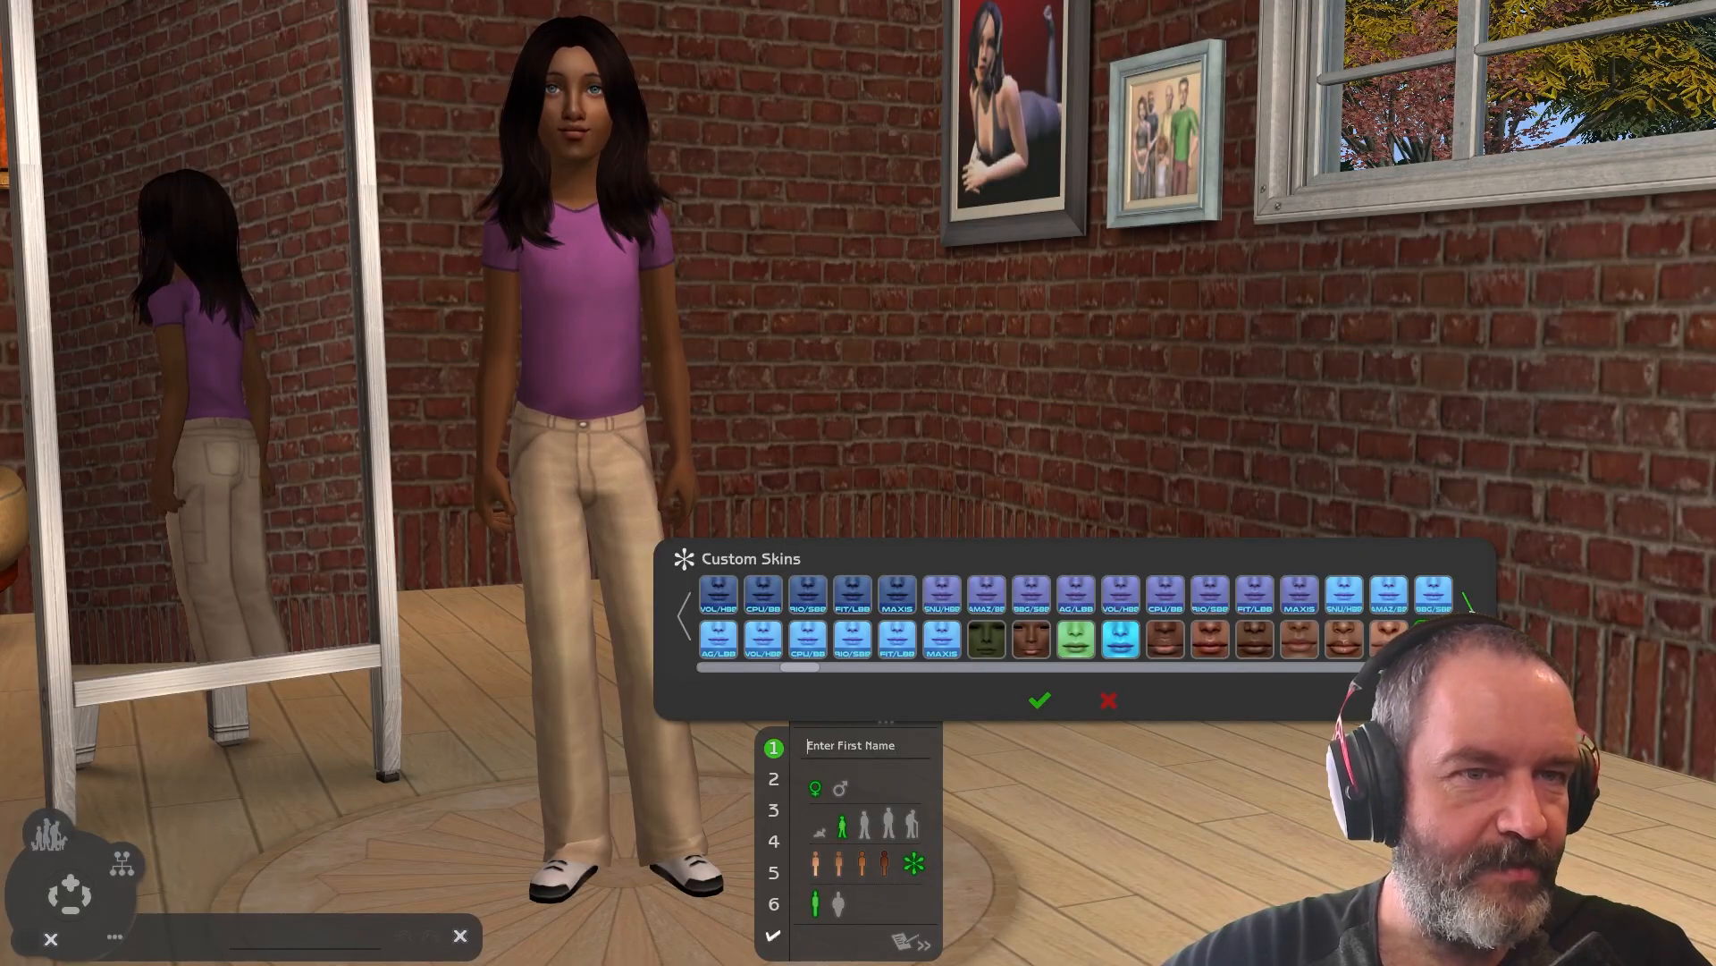
pyautogui.click(1468, 601)
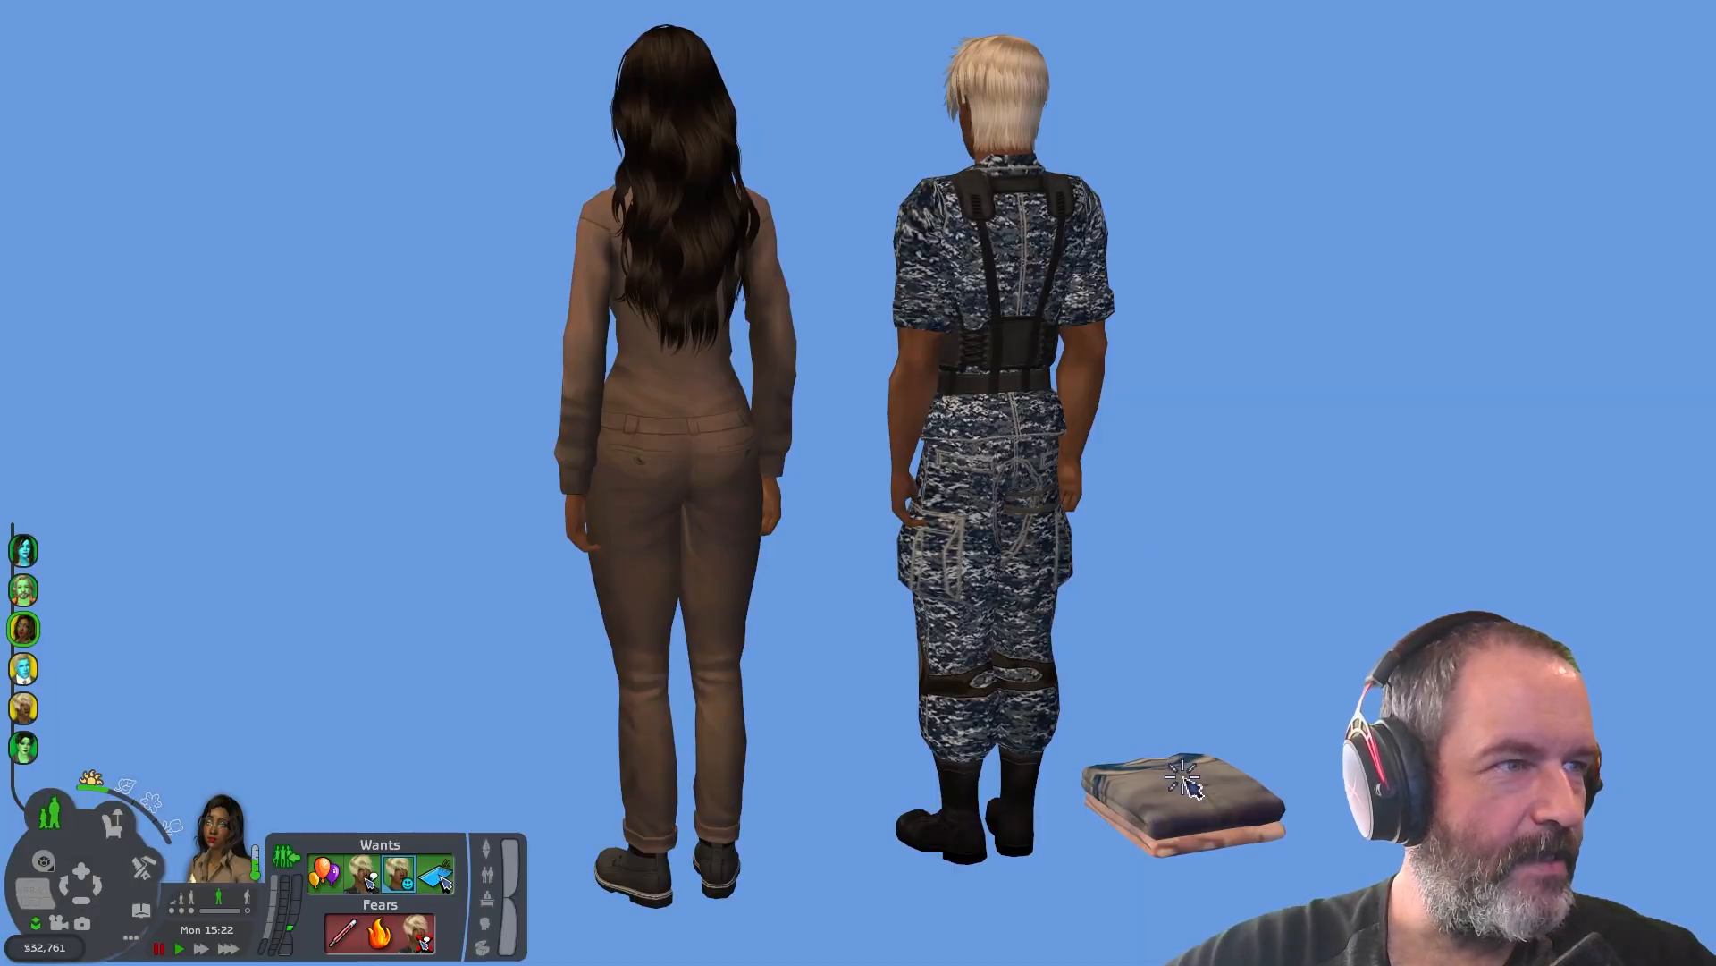
# Step: Use the folded clothes pile to change everyone here to the naked outfit, exposing the full body skins
pyautogui.click(1200, 794)
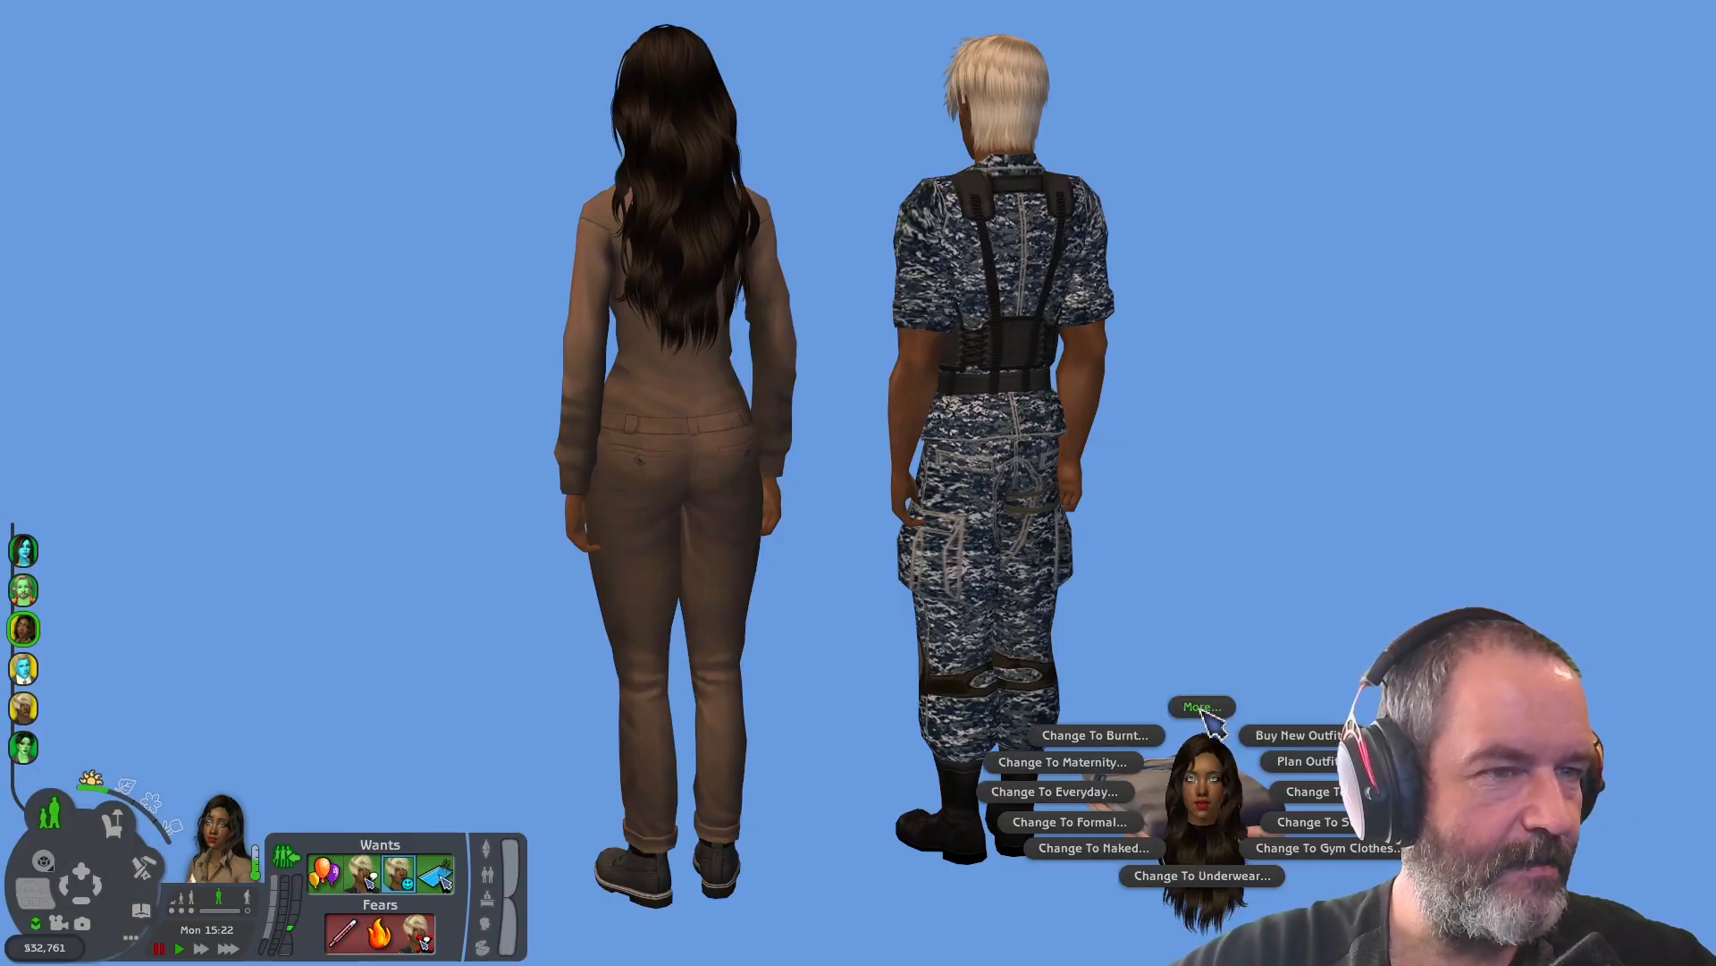
pyautogui.click(1202, 708)
pyautogui.click(1207, 848)
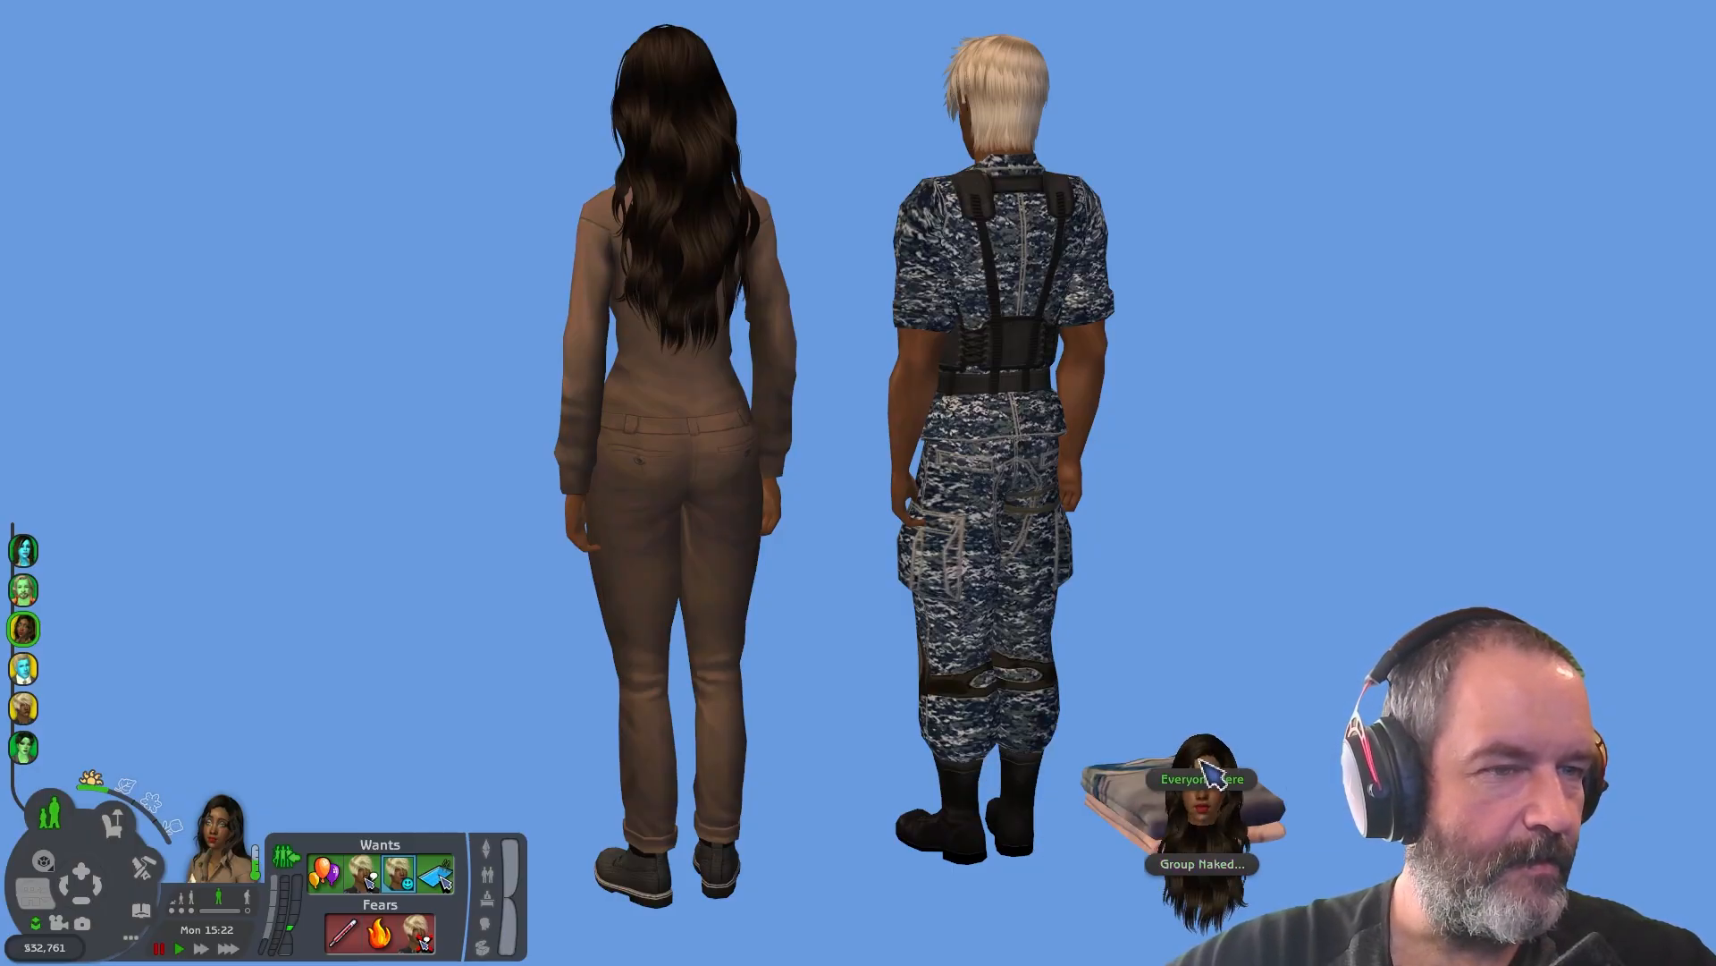
pyautogui.click(1207, 778)
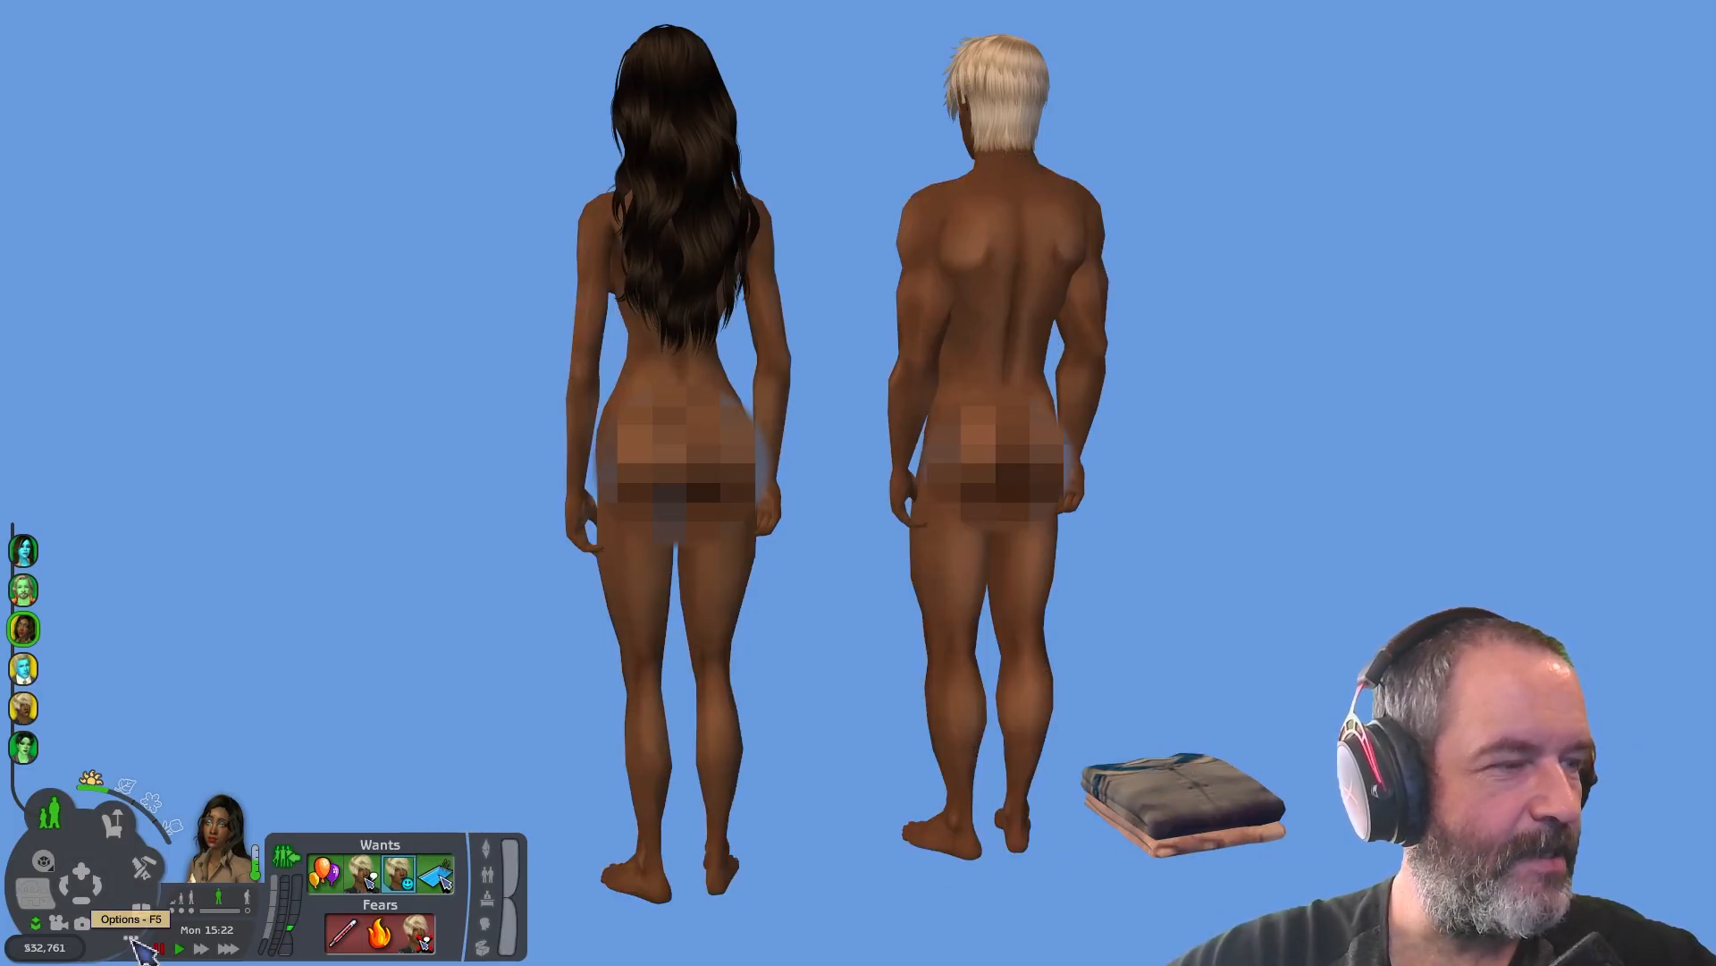
# Step: Pause the game and request to quit it from the game options
pyautogui.press('p')
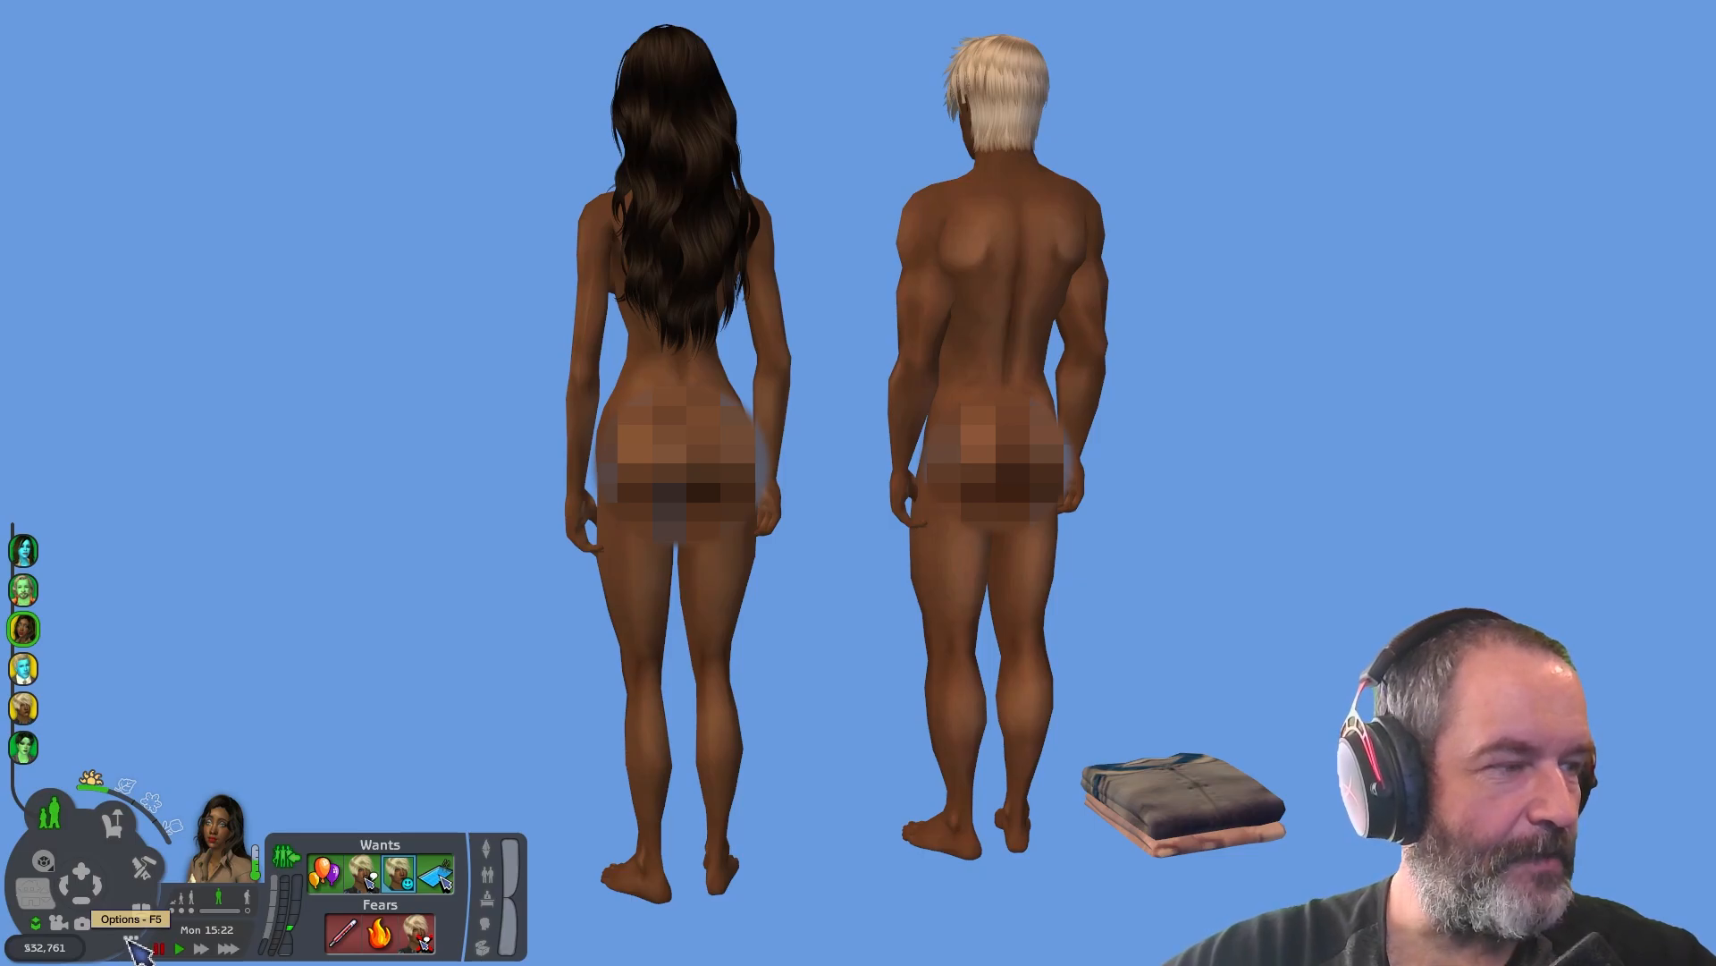
pyautogui.click(130, 941)
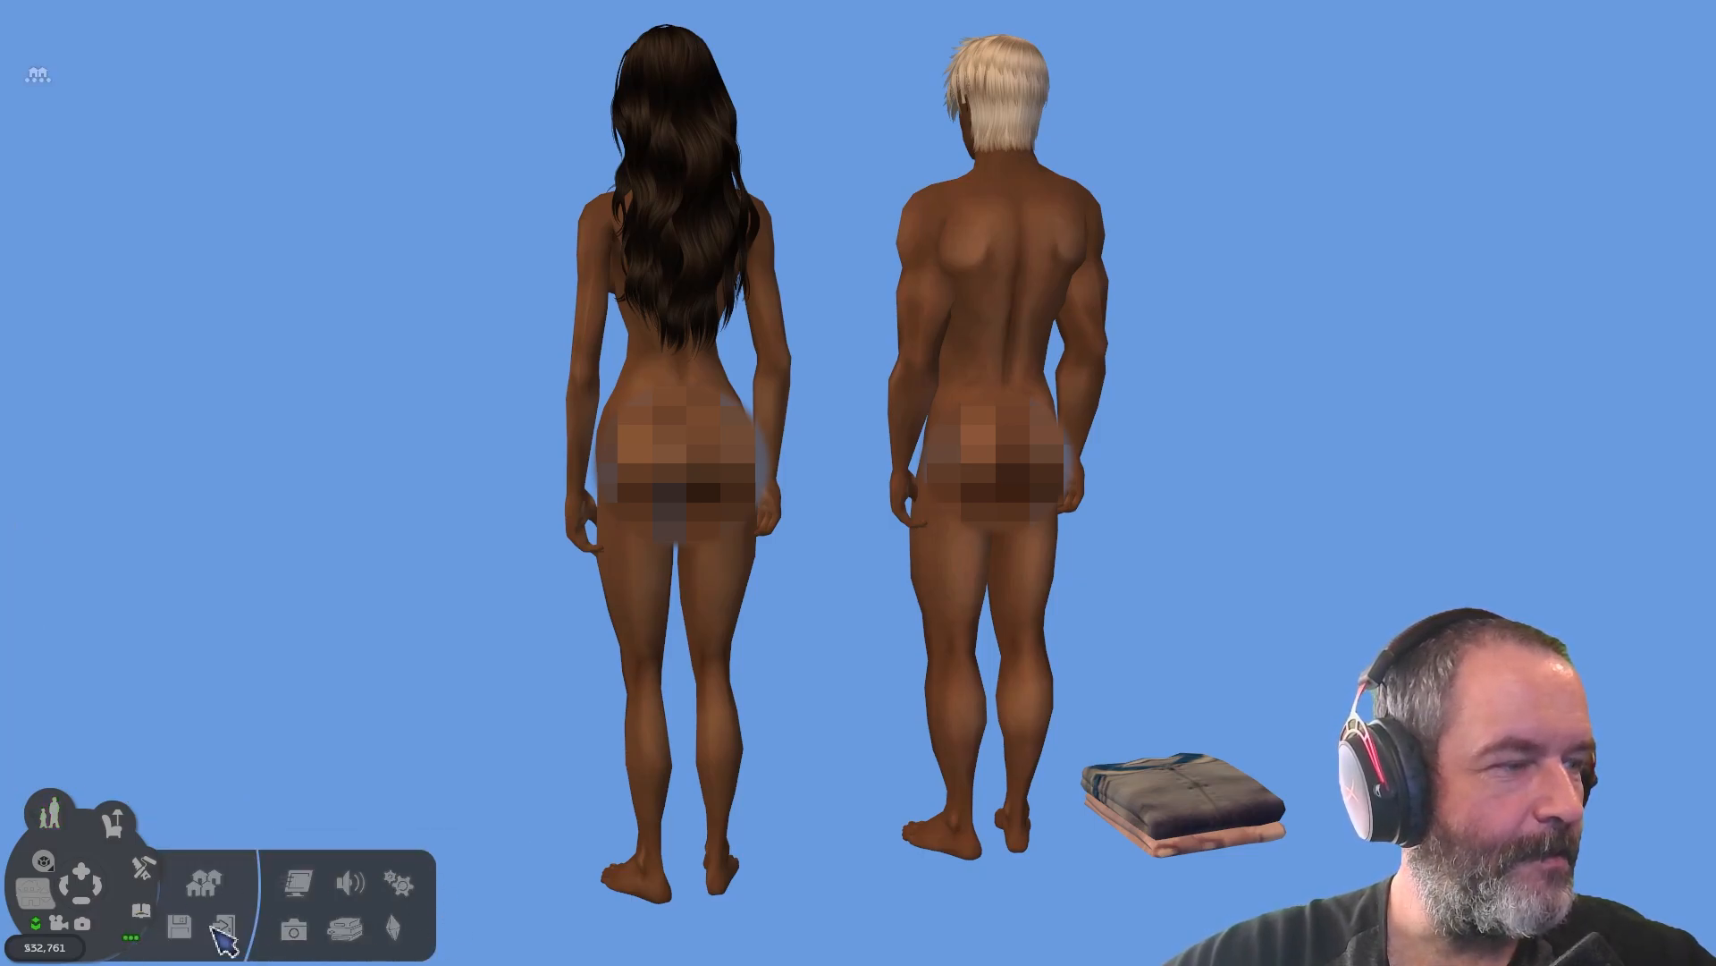
pyautogui.click(228, 920)
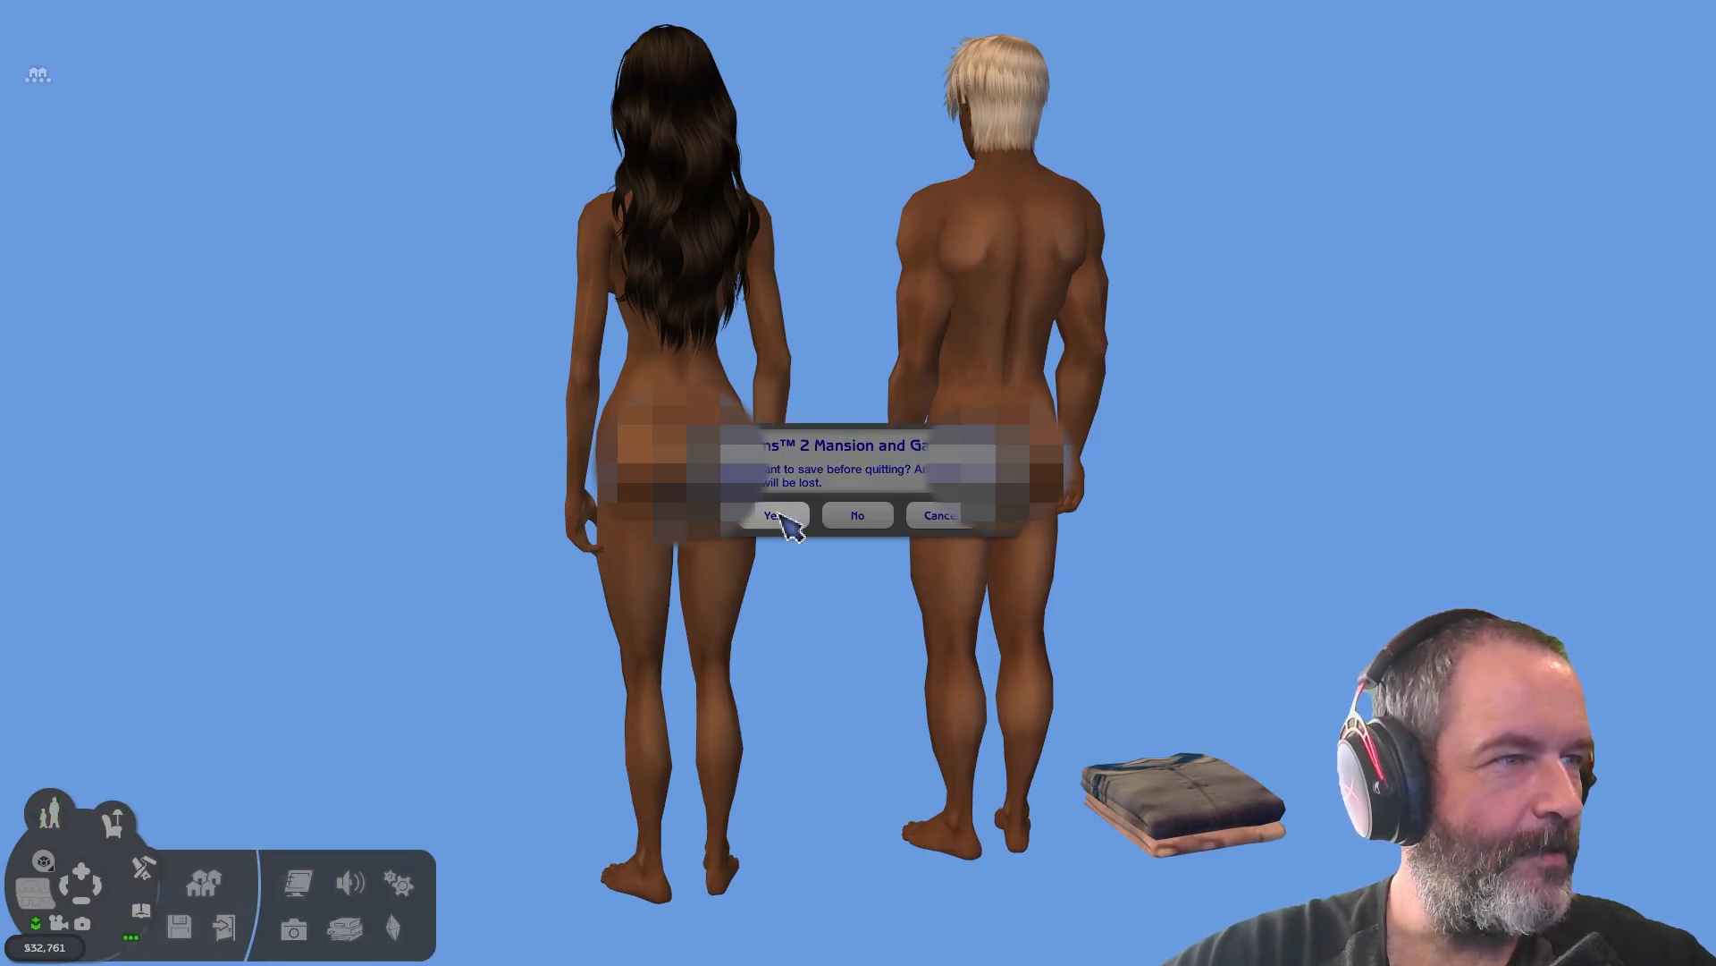